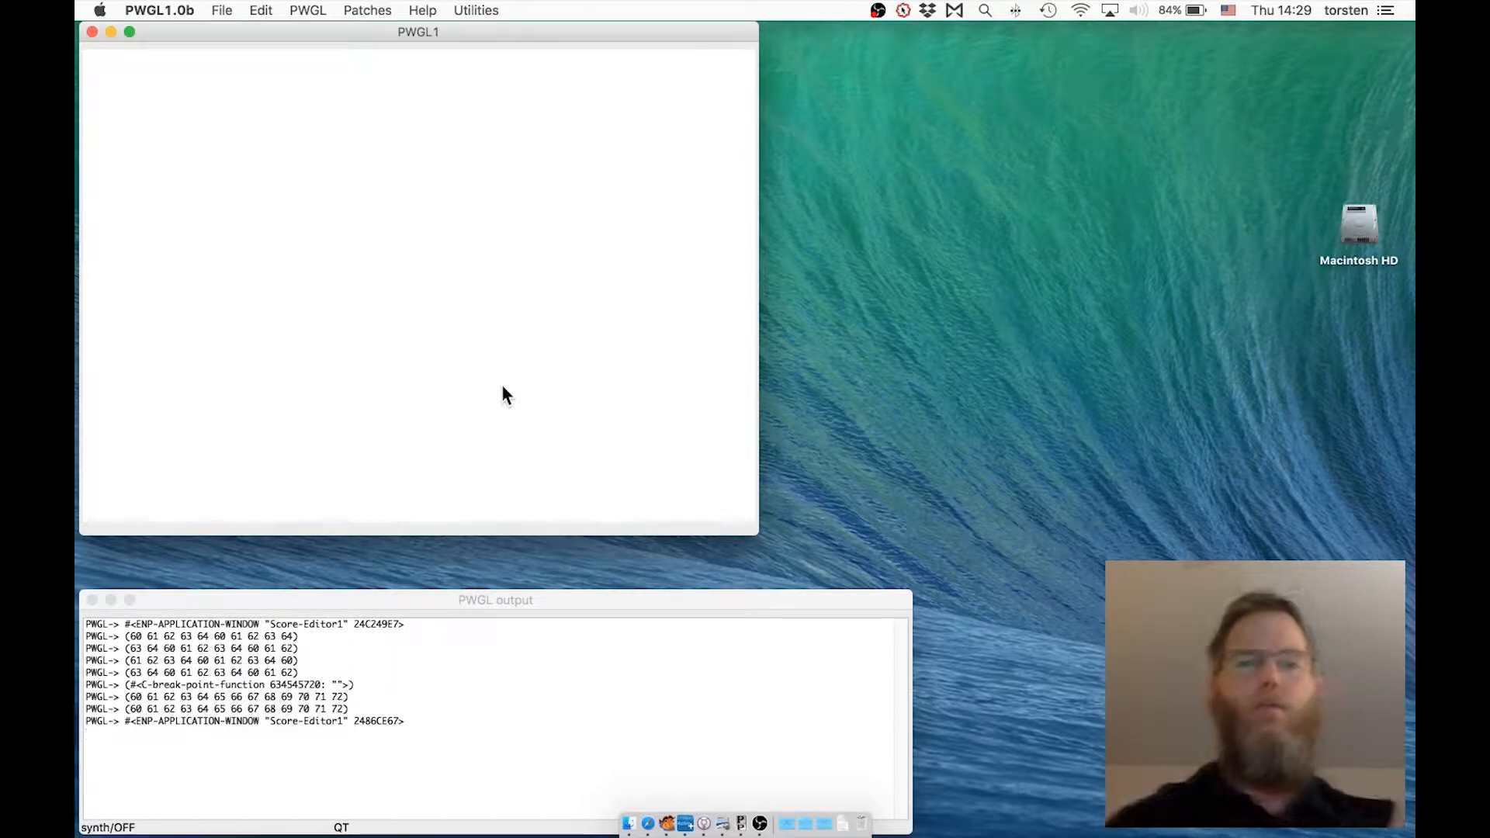
# Step: Add a score-editor box in the lower part of the empty patch and enlarge it to a wide rectangle
pyautogui.rightClick(220, 299)
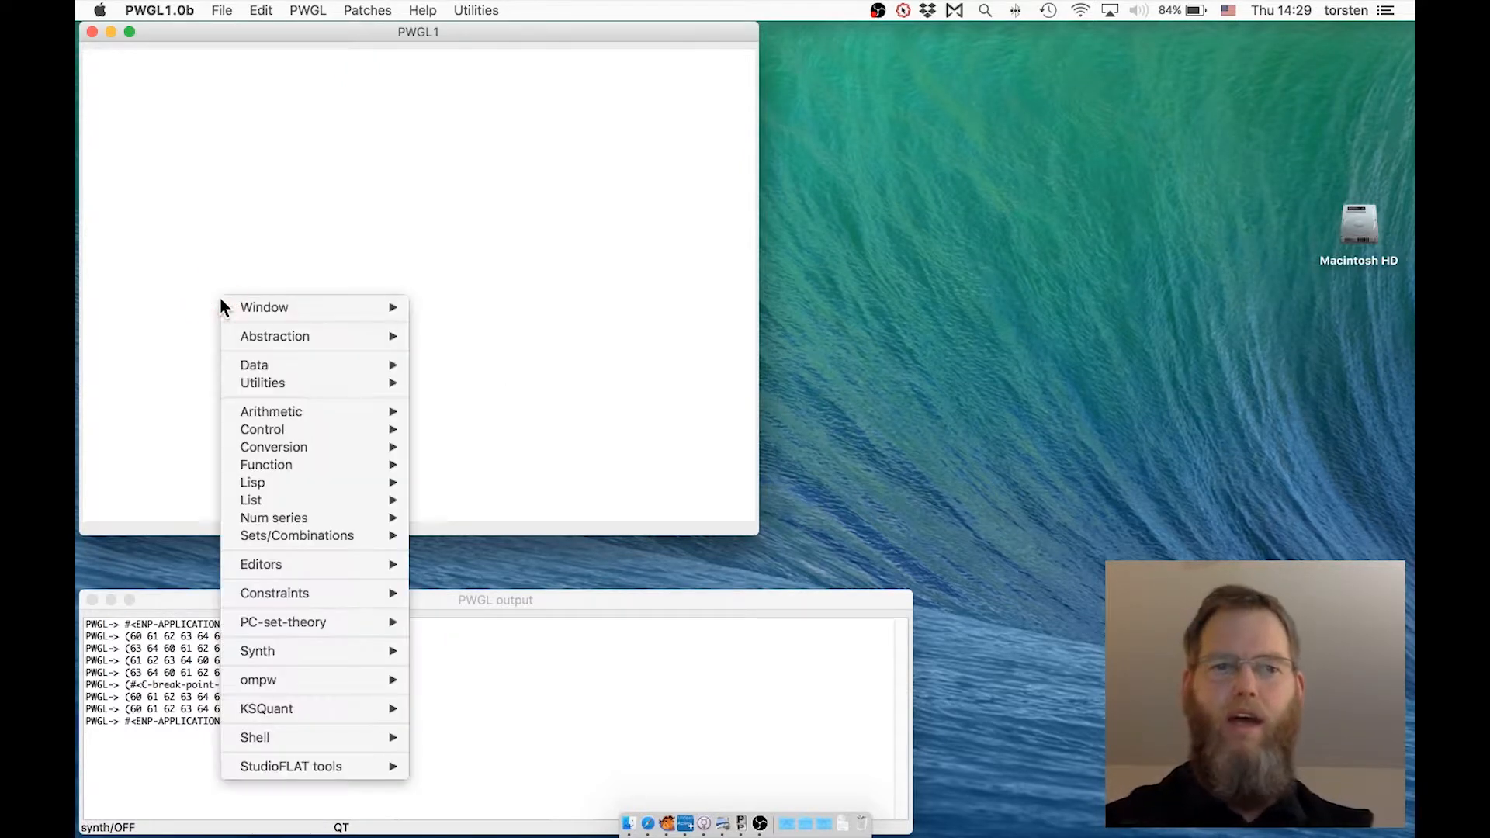
pyautogui.moveTo(318, 563)
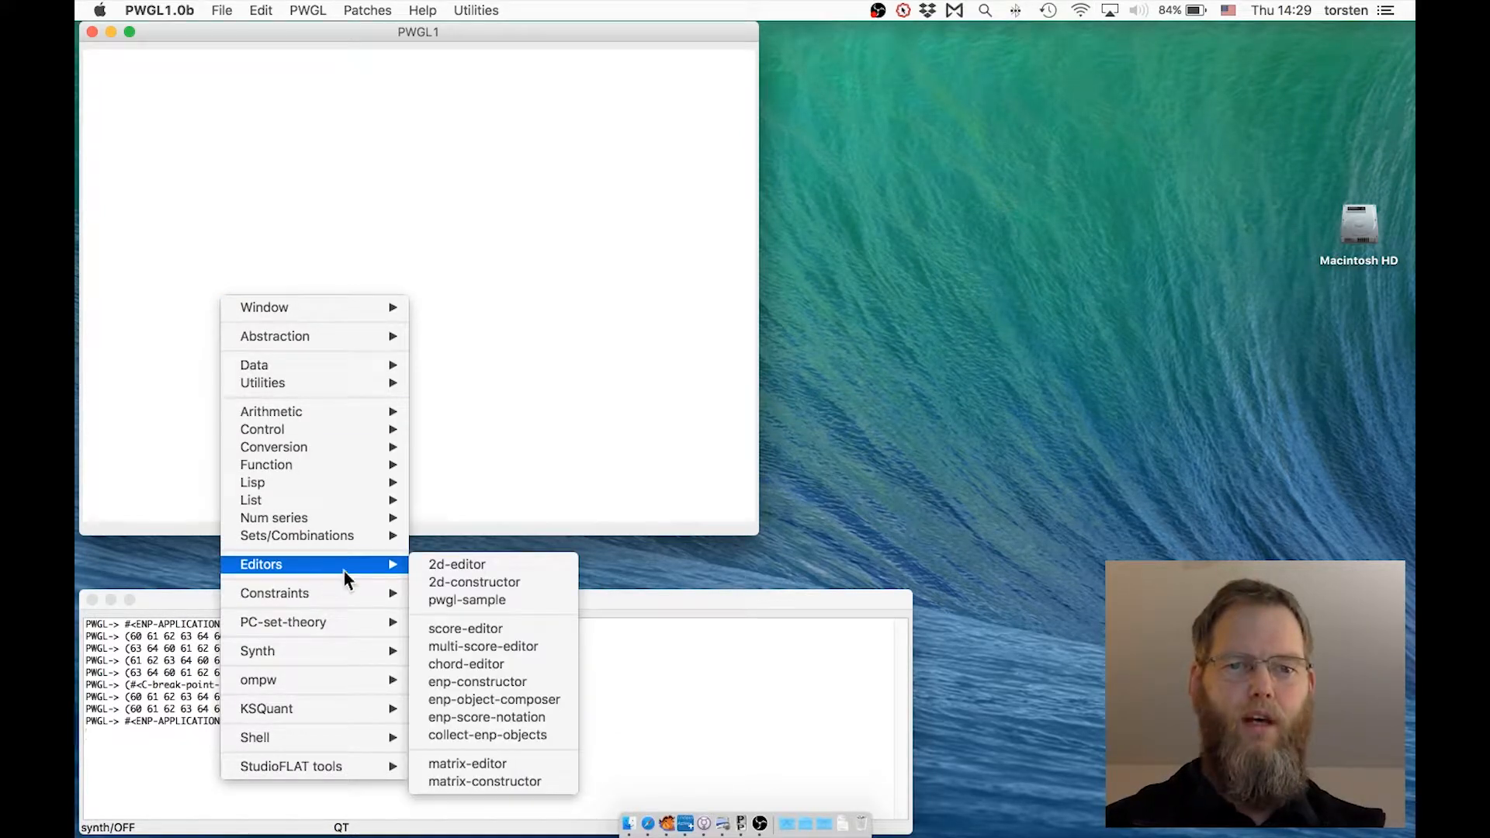
pyautogui.click(491, 630)
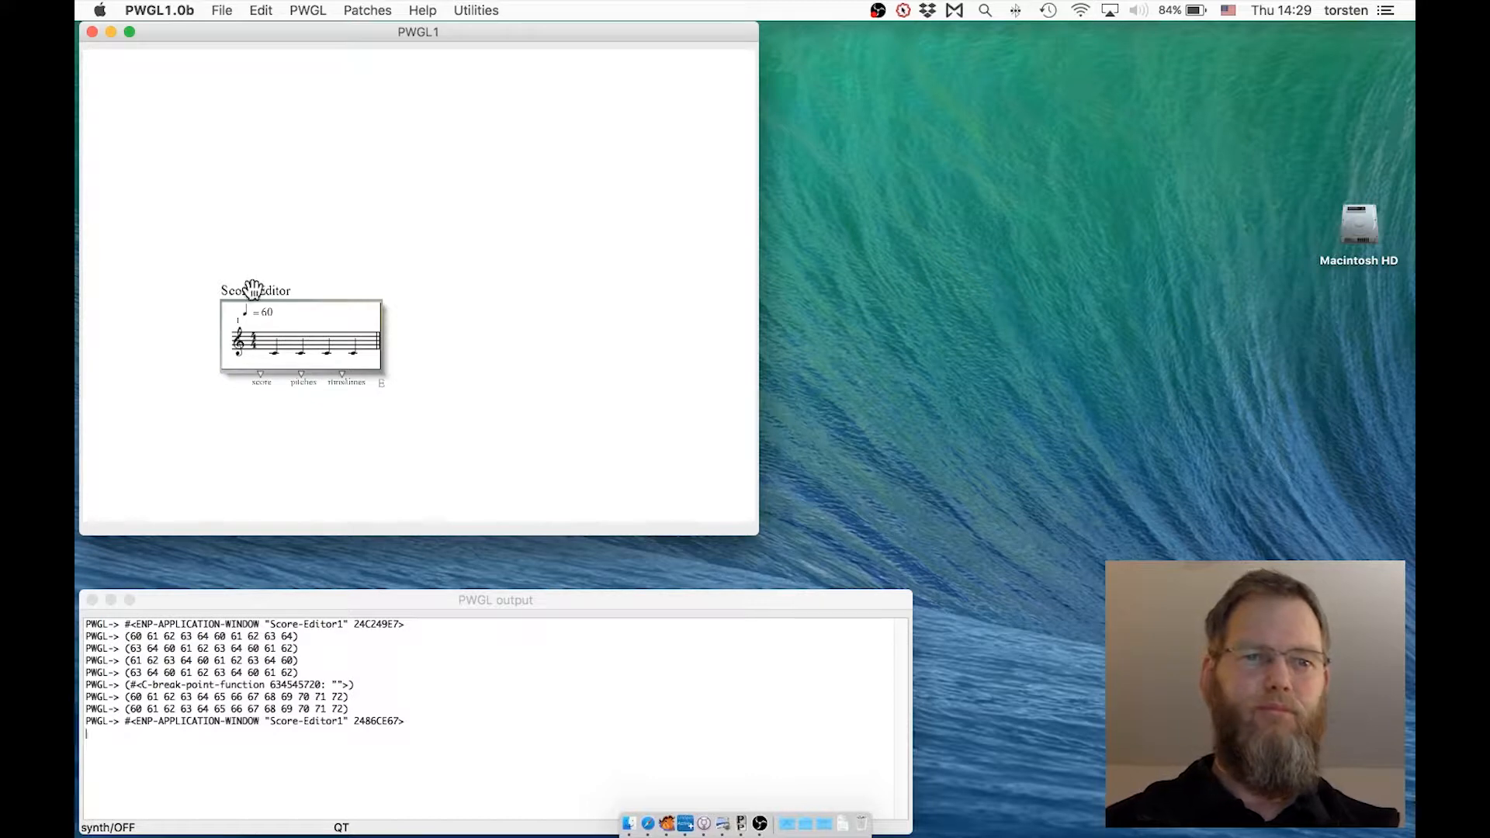
pyautogui.moveTo(249, 292); pyautogui.dragTo(189, 326)
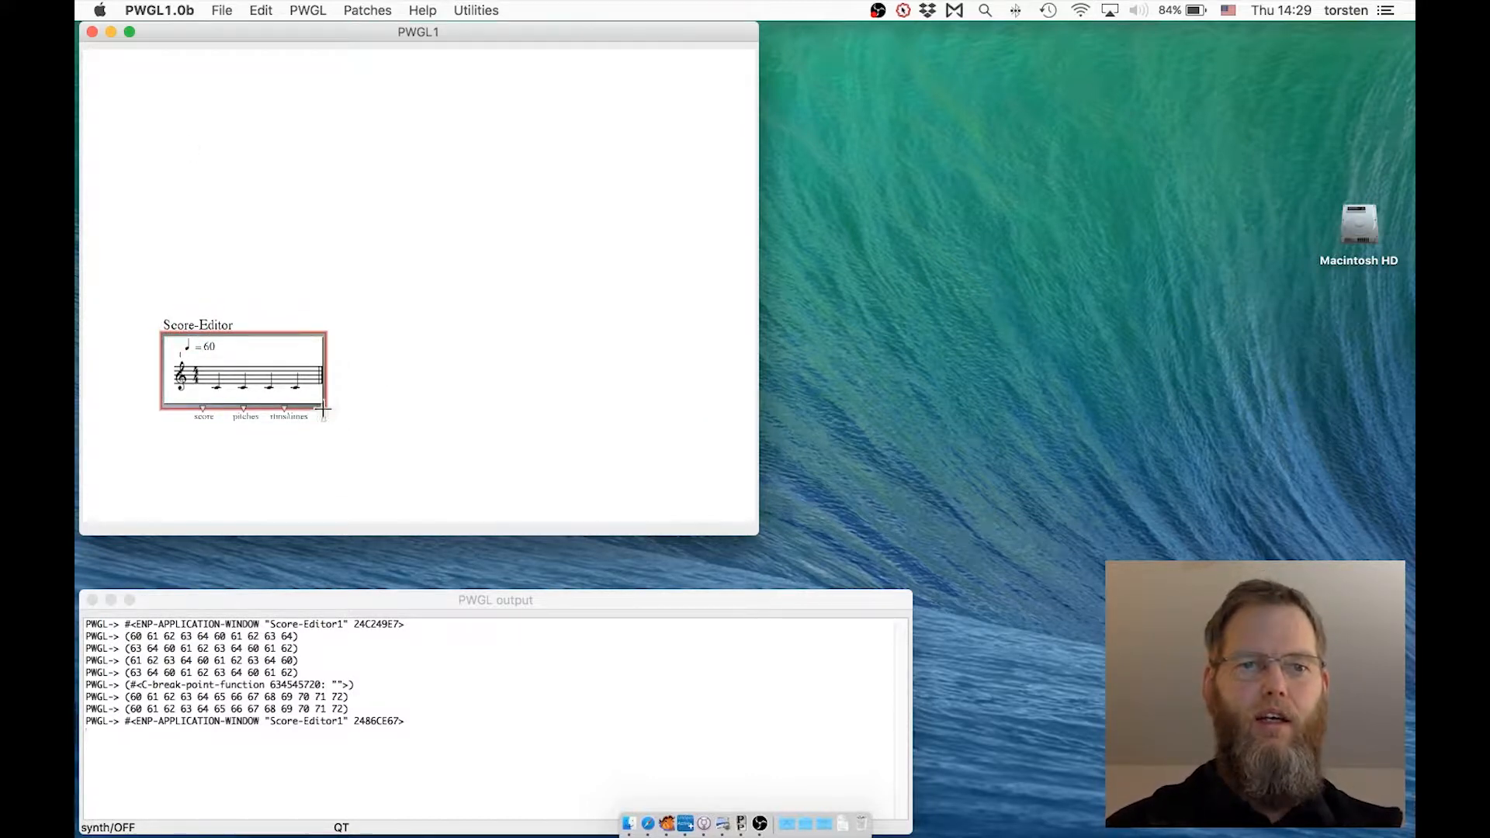
pyautogui.moveTo(323, 406); pyautogui.dragTo(528, 445)
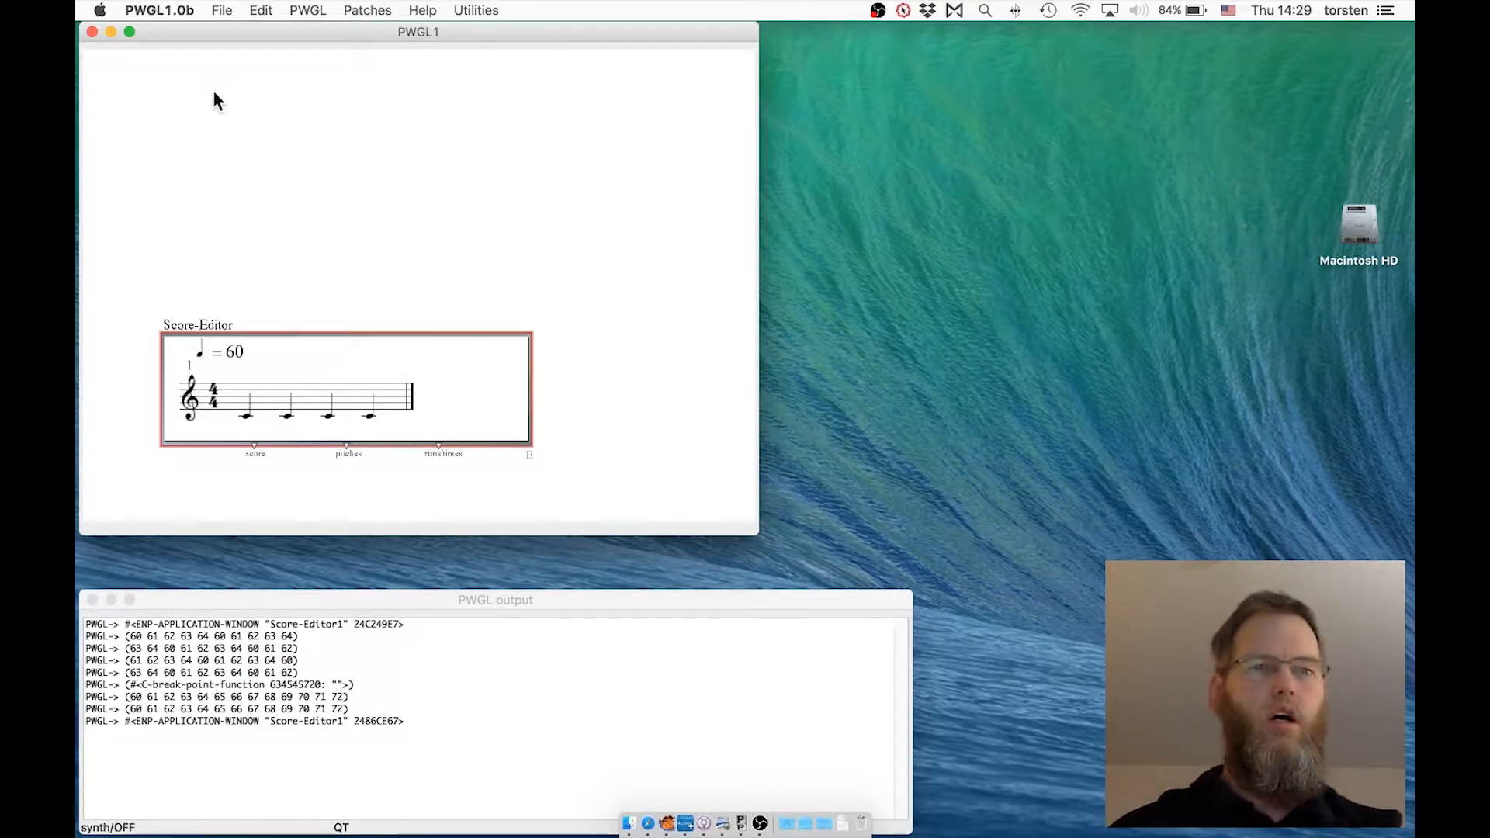
pyautogui.click(174, 95)
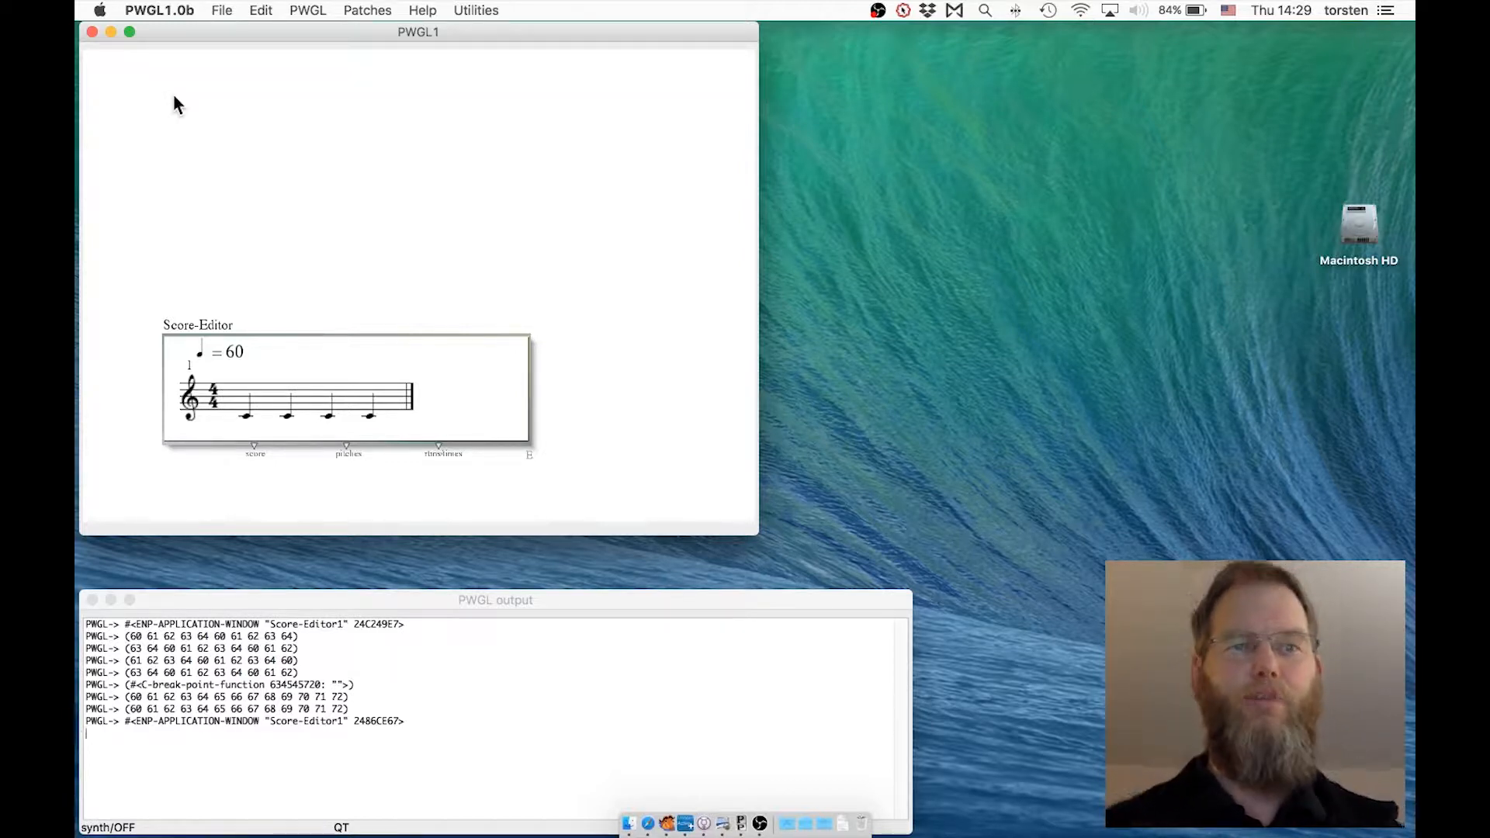
# Step: Add a pwgl-repeat box just above the Score-Editor and connect its output to the Score-Editor's input
pyautogui.rightClick(162, 145)
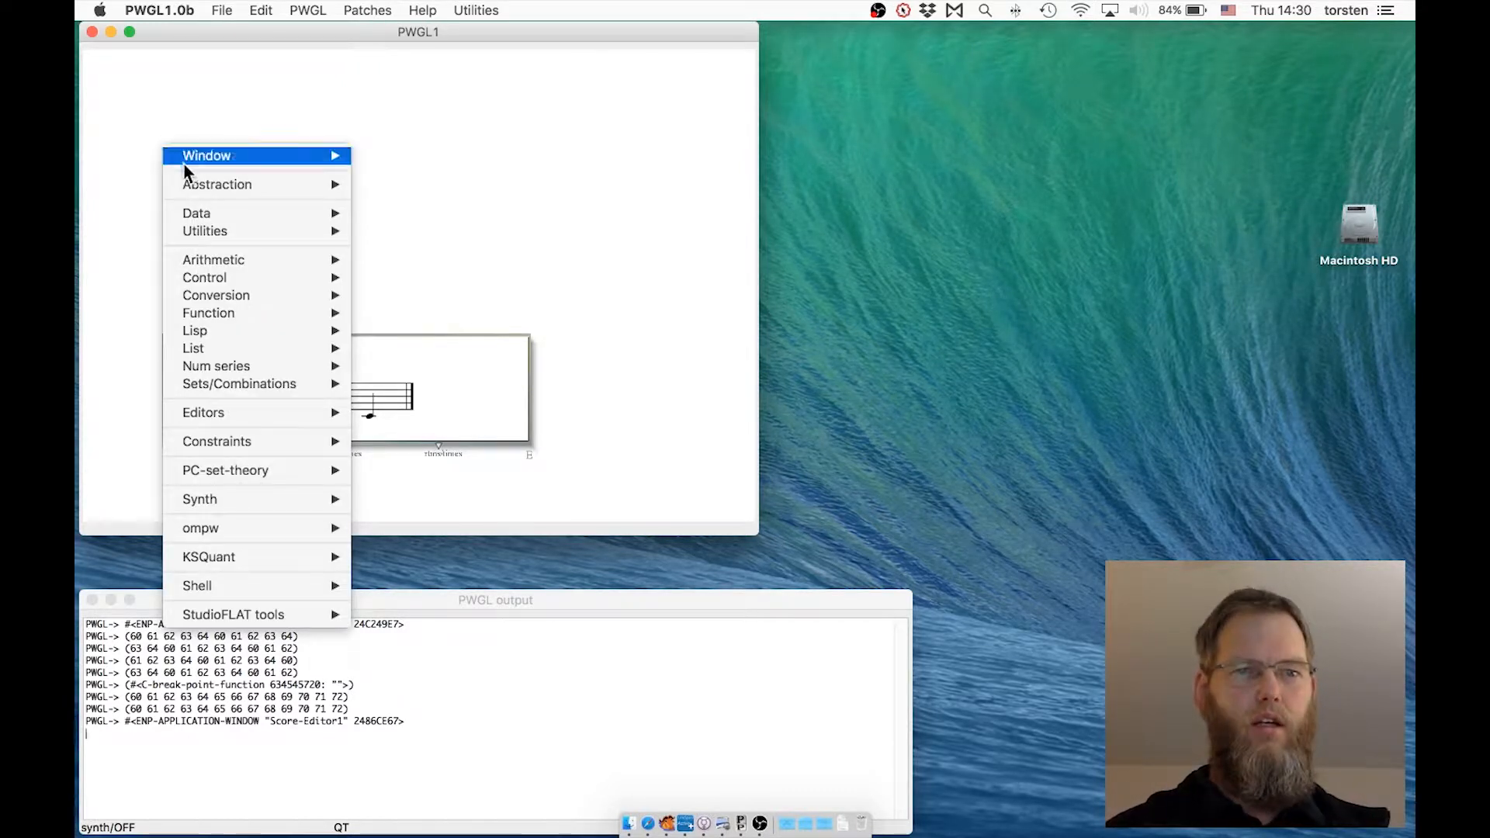
pyautogui.moveTo(232, 259)
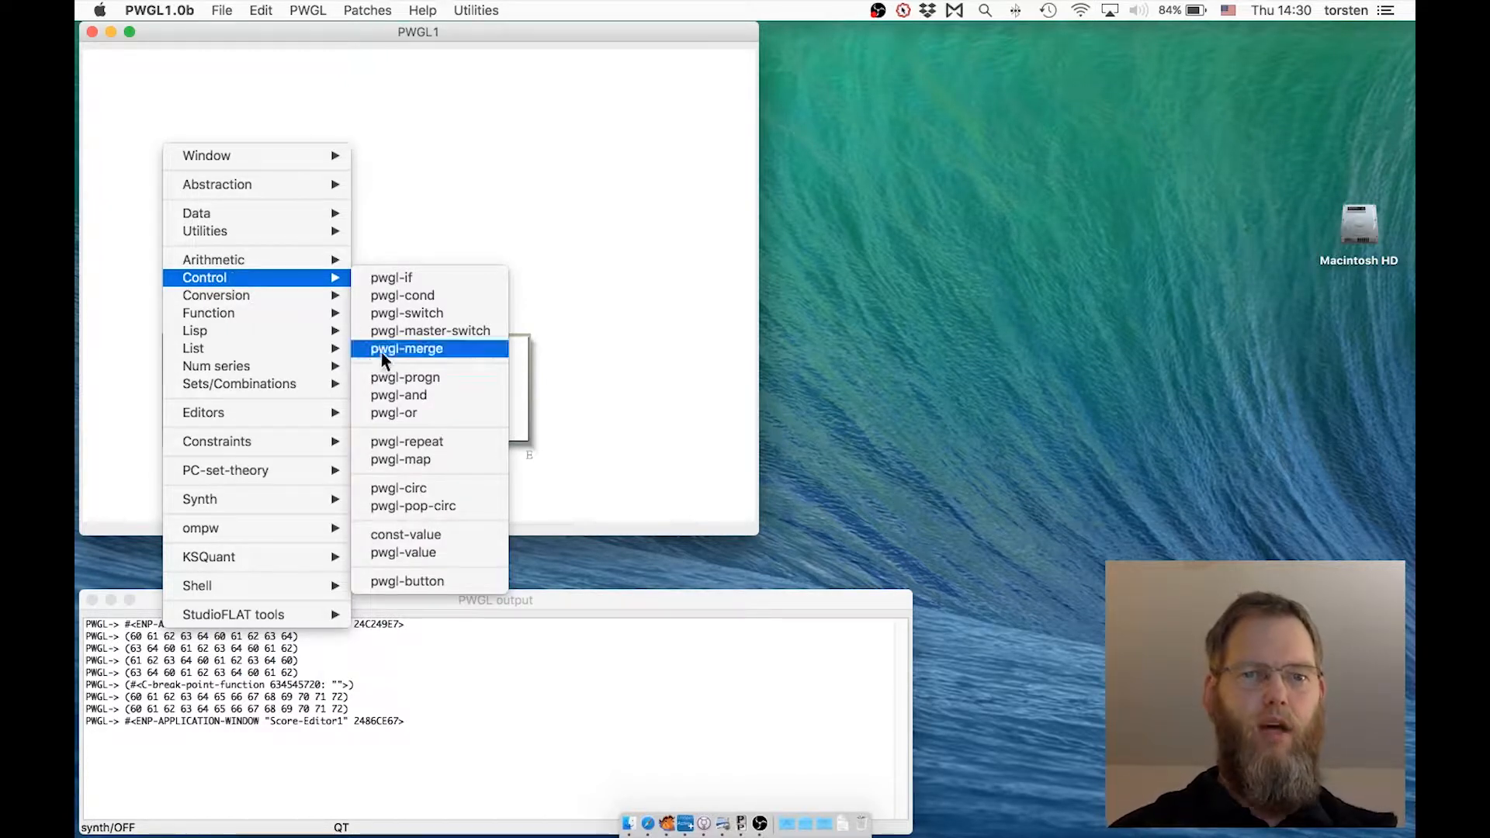
pyautogui.click(419, 447)
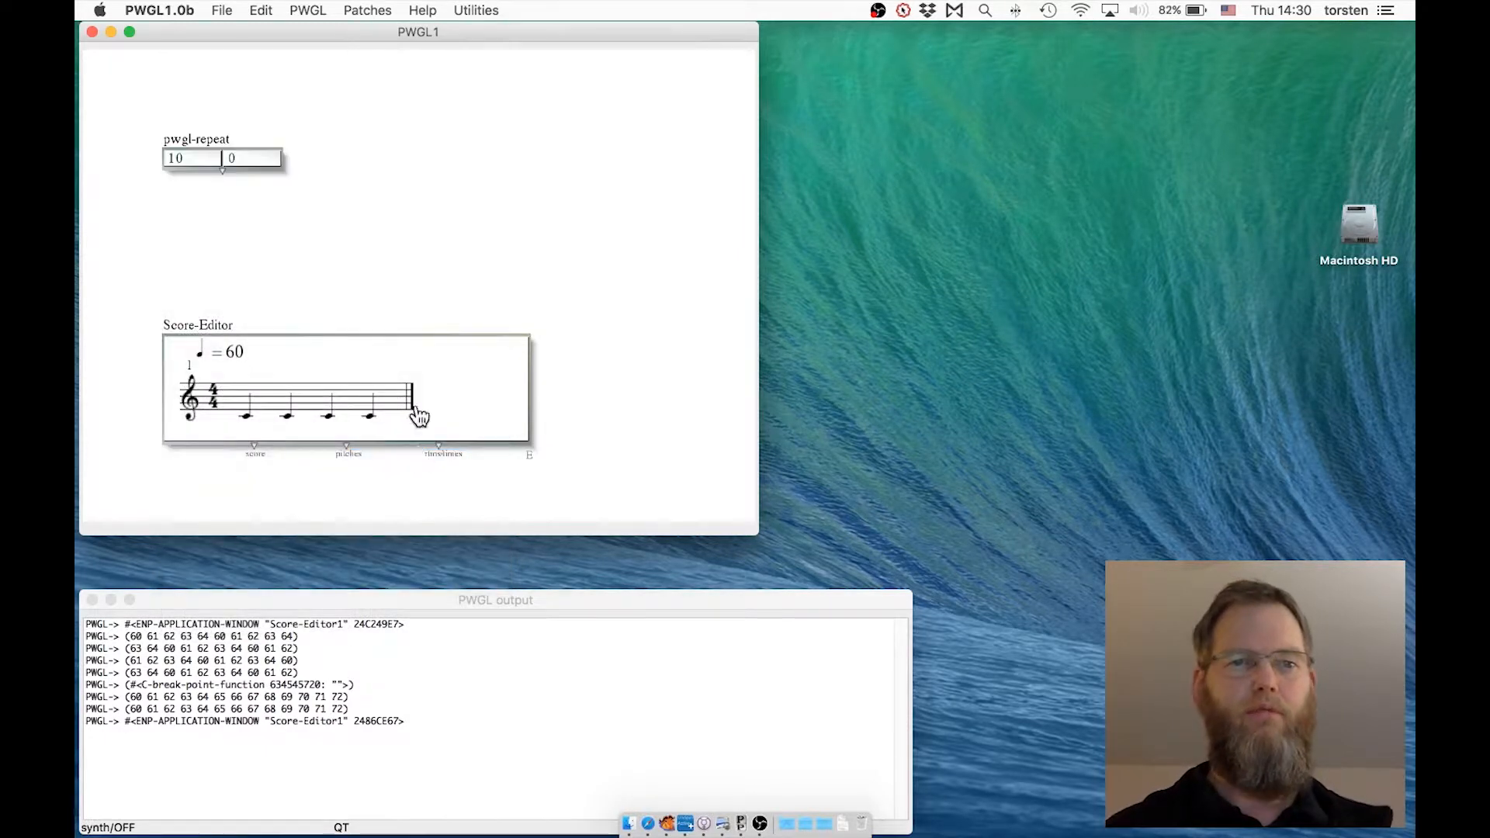
pyautogui.rightClick(200, 138)
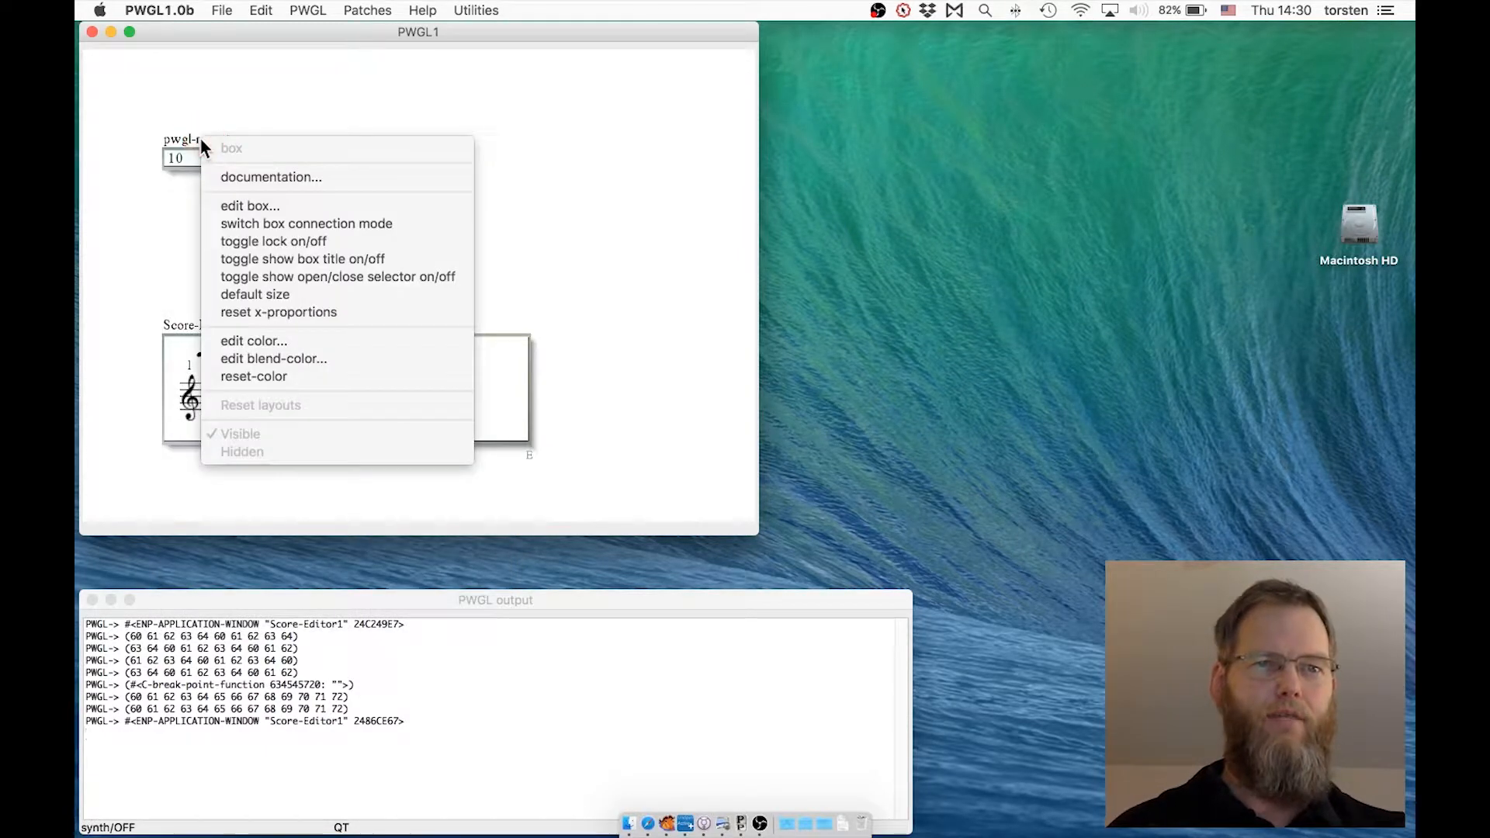
pyautogui.press('Escape')
pyautogui.moveTo(200, 138); pyautogui.dragTo(206, 253)
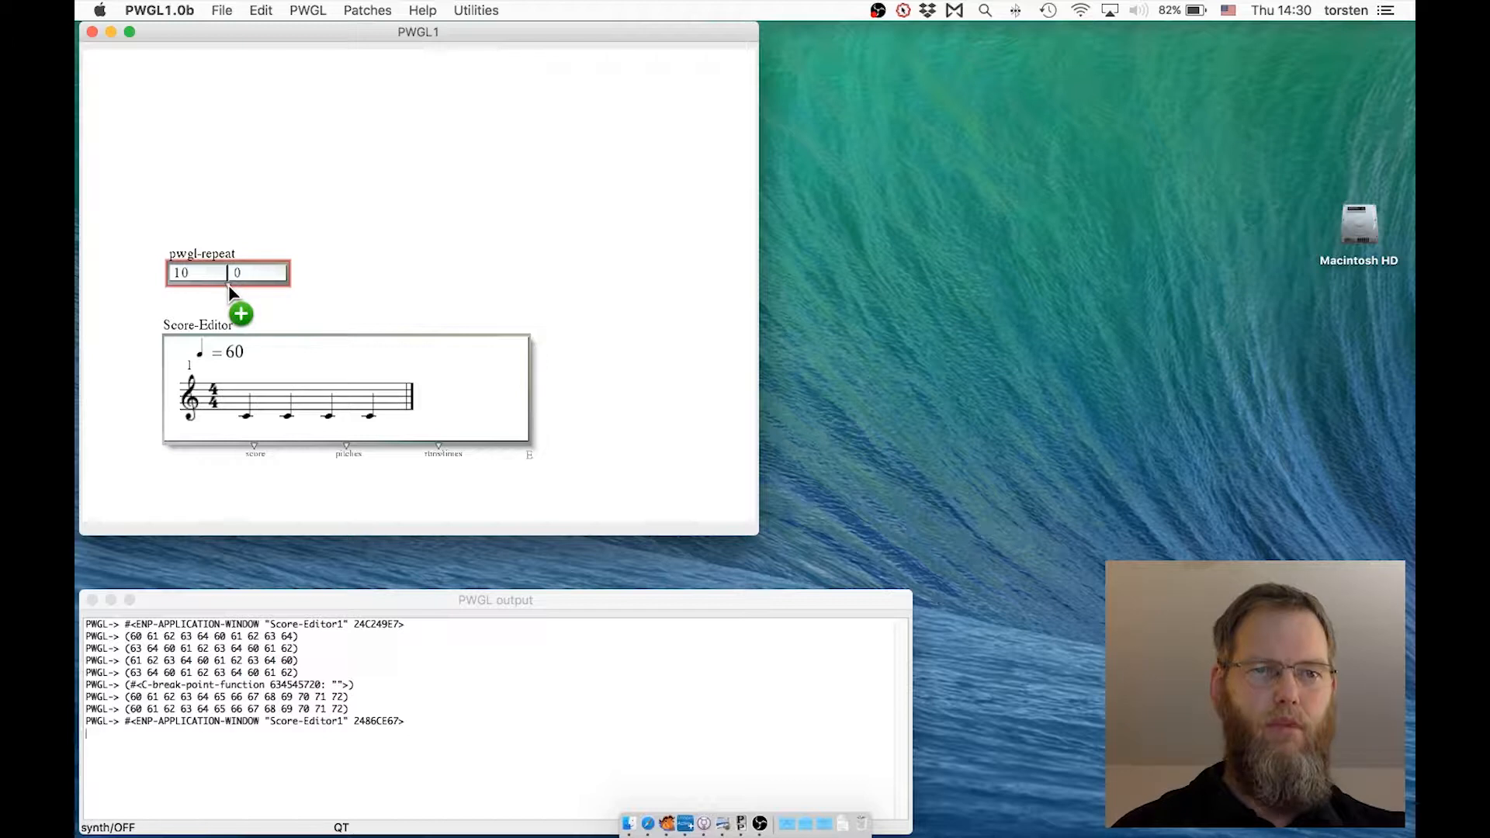
pyautogui.moveTo(228, 284); pyautogui.dragTo(221, 390)
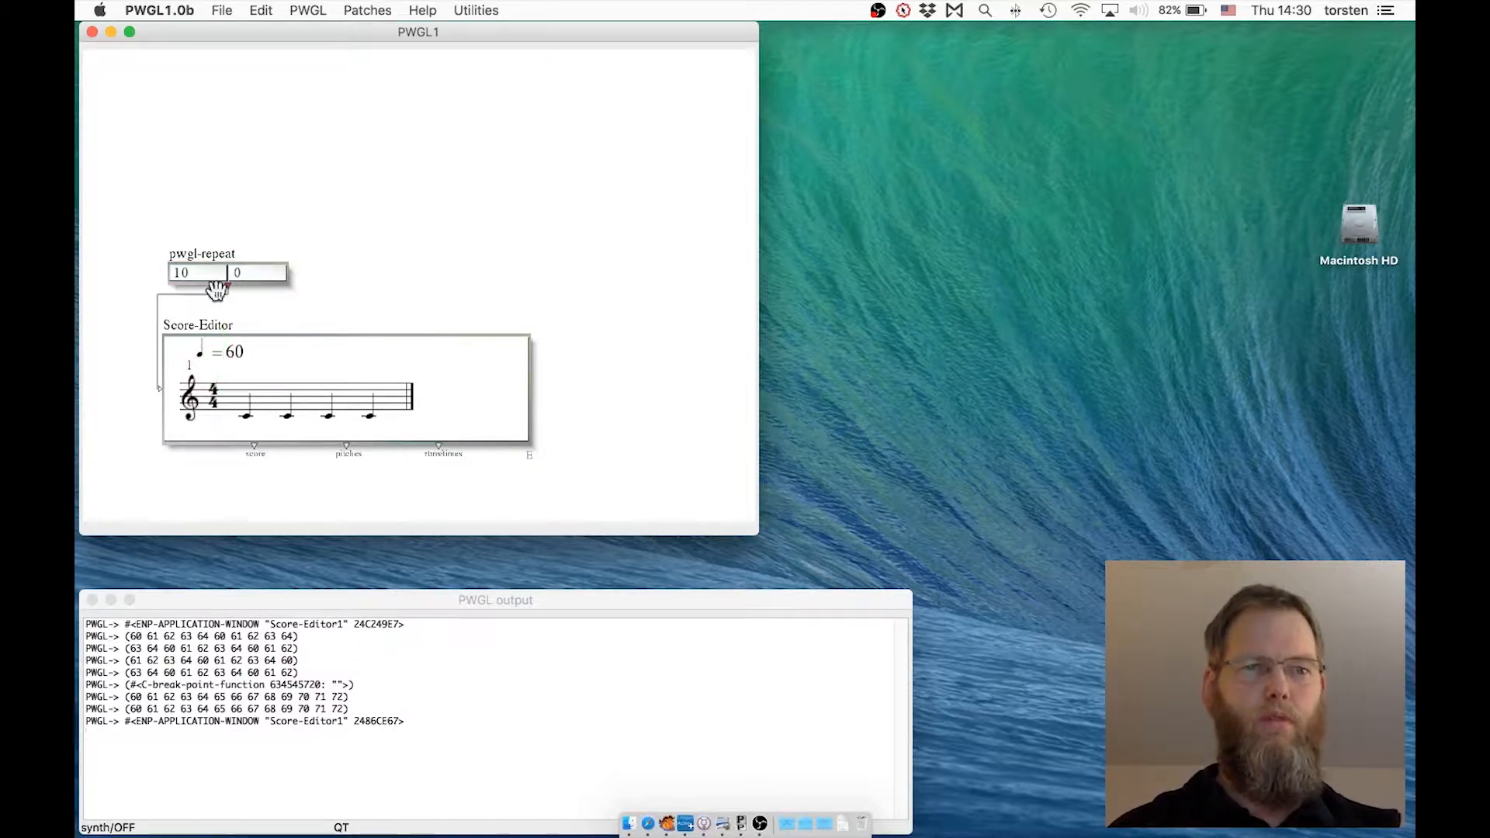
# Step: Set the second input of the pwgl-repeat box to 67
pyautogui.click(252, 272)
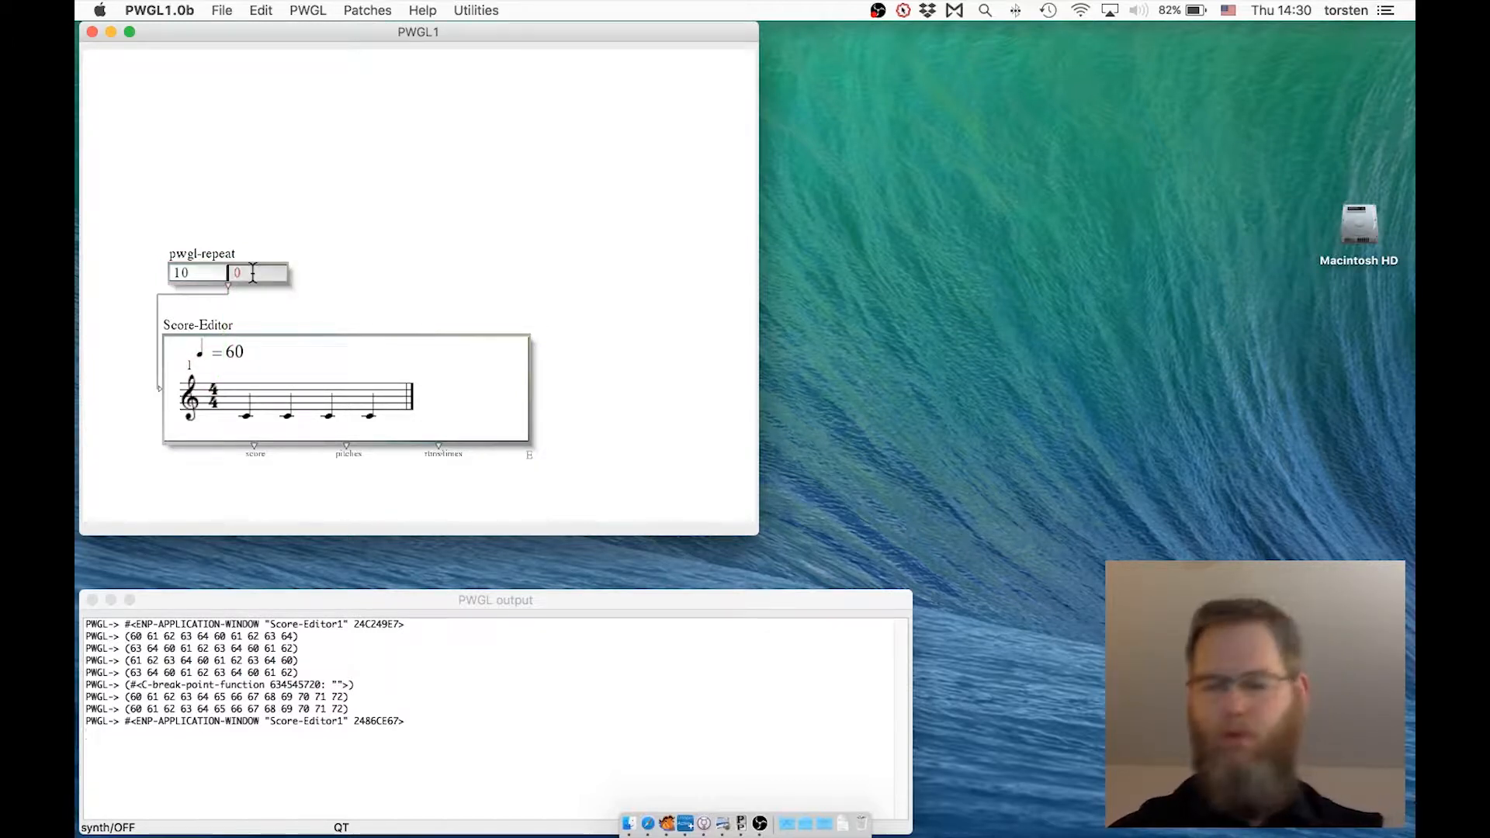
pyautogui.write('3')
pyautogui.press('Return')
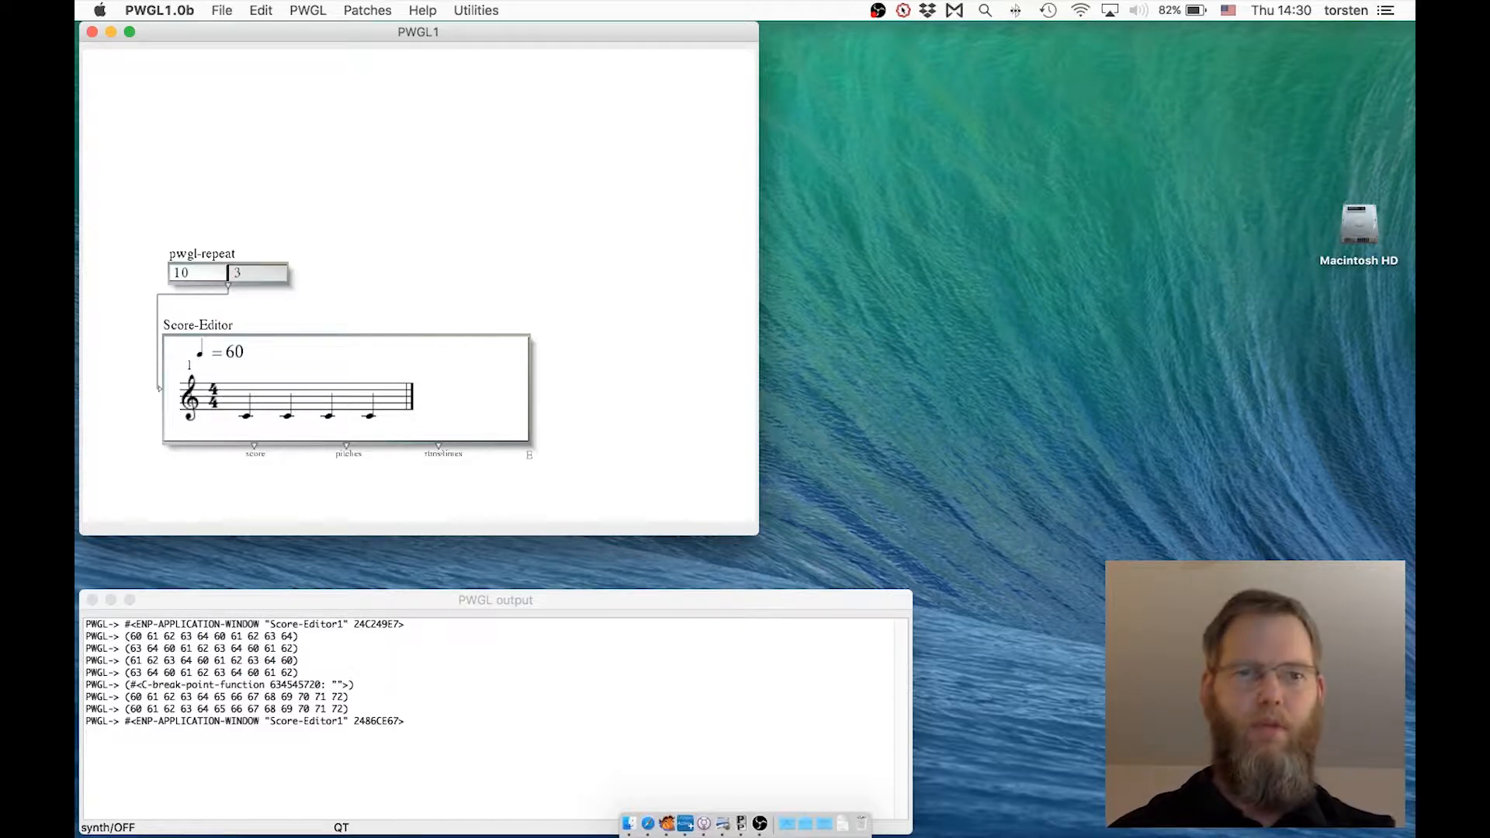
pyautogui.press('BackSpace')
pyautogui.write('67')
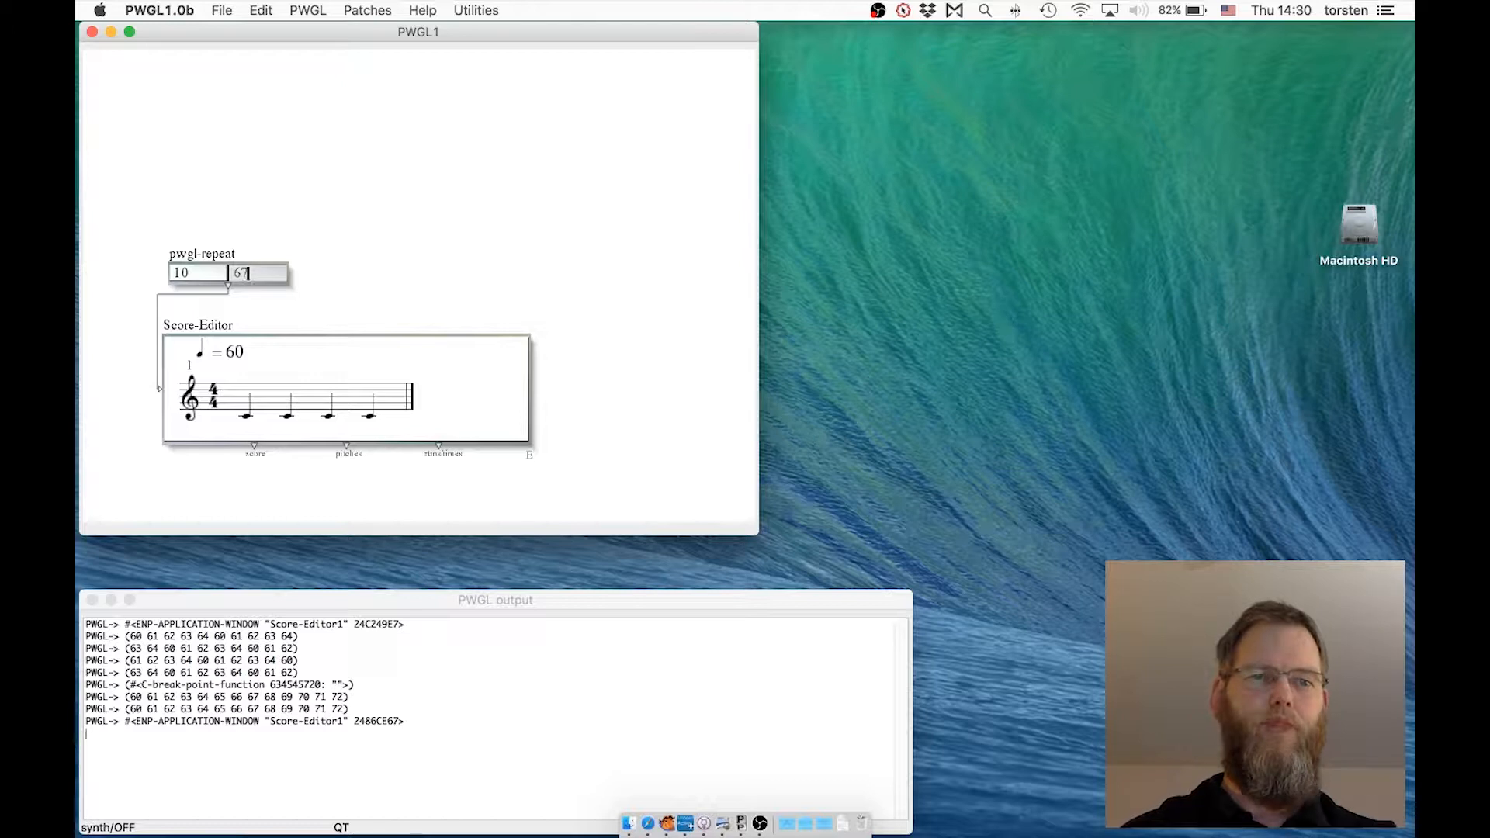
pyautogui.press('Return')
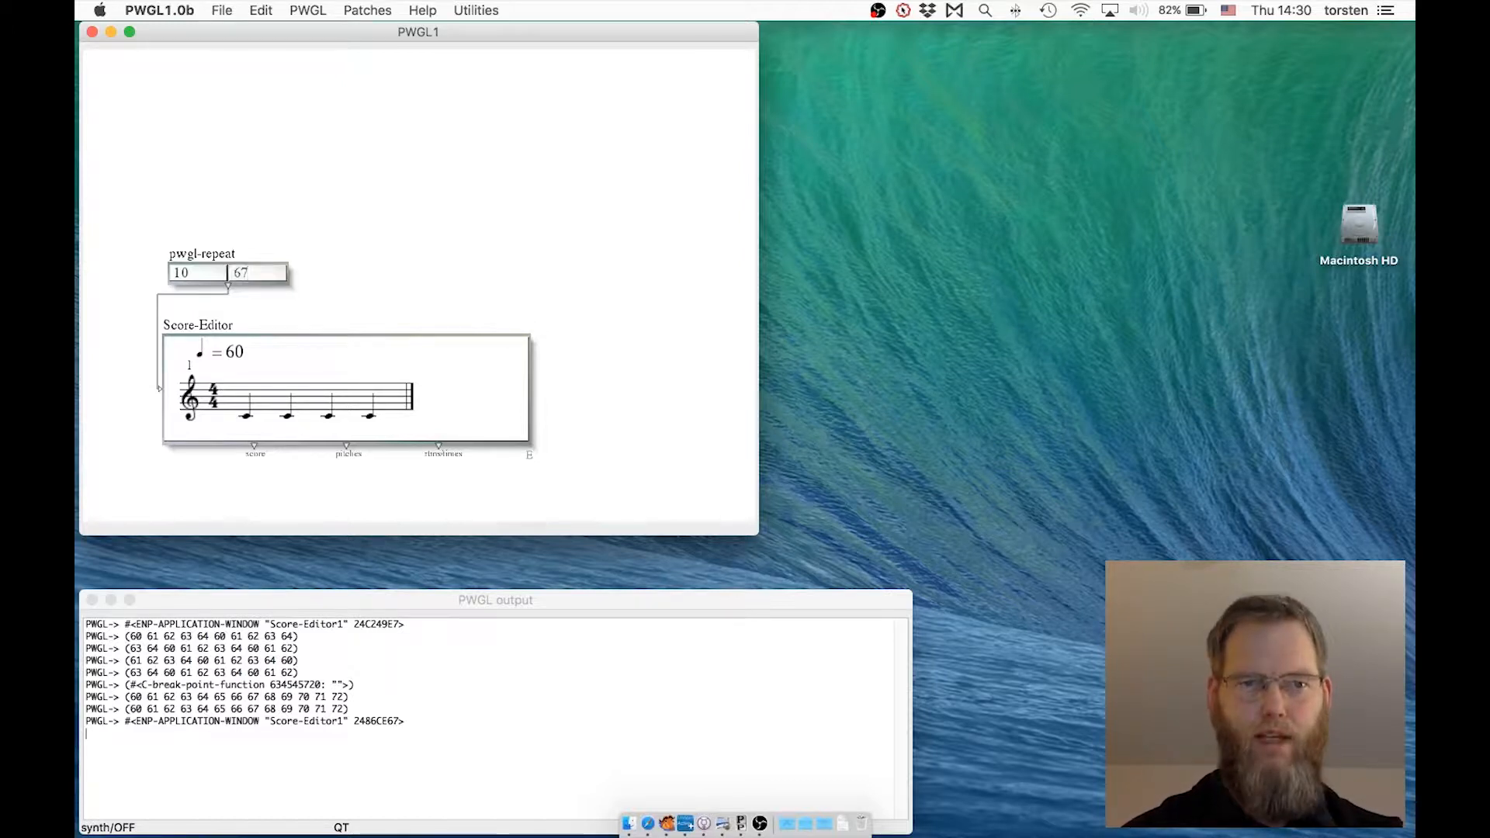
# Step: Evaluate the pwgl-repeat box and the Score-Editor box, and play the resulting score
pyautogui.click(206, 250)
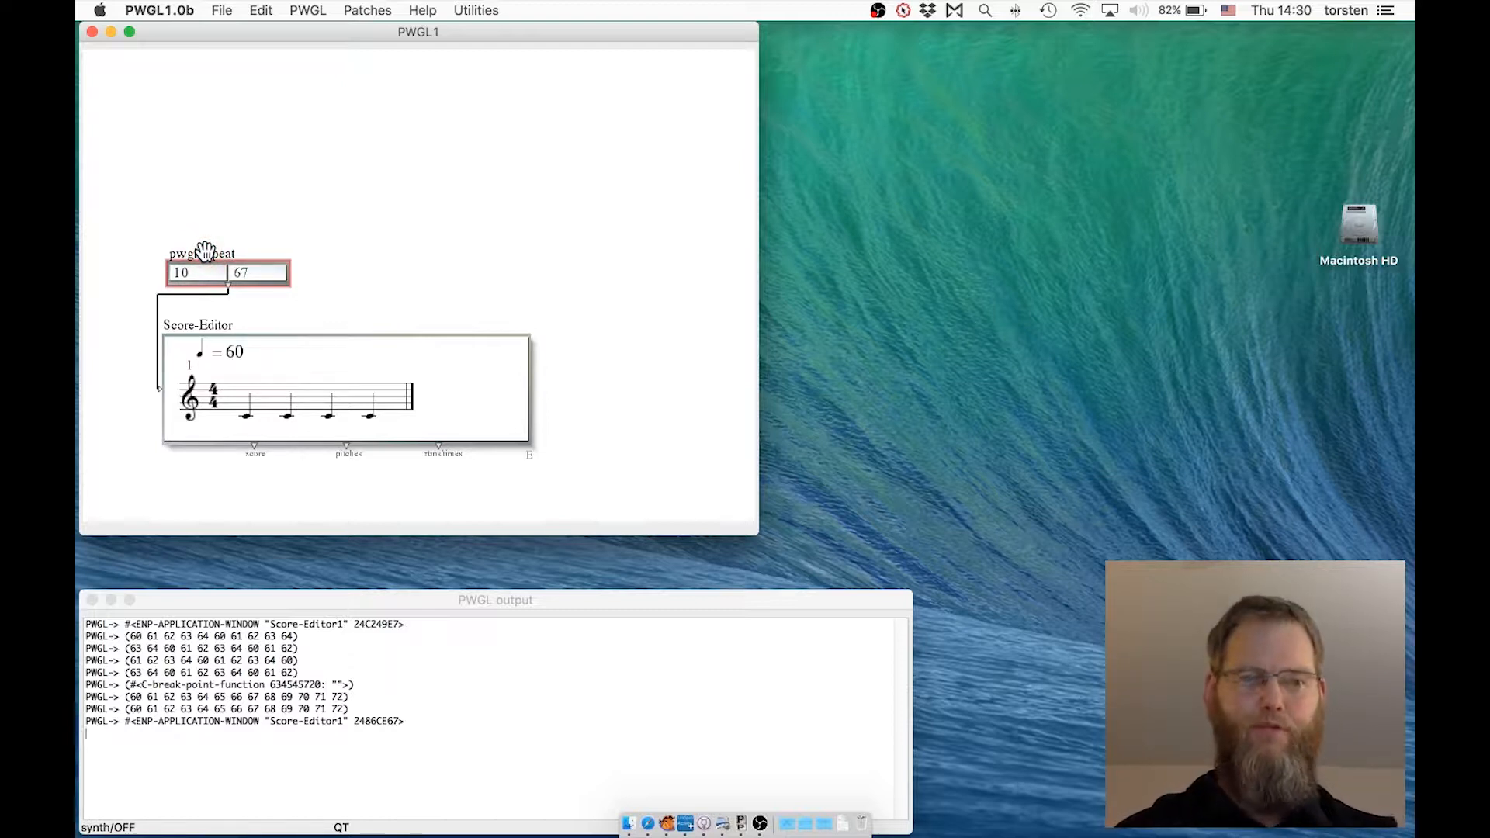
pyautogui.press('v')
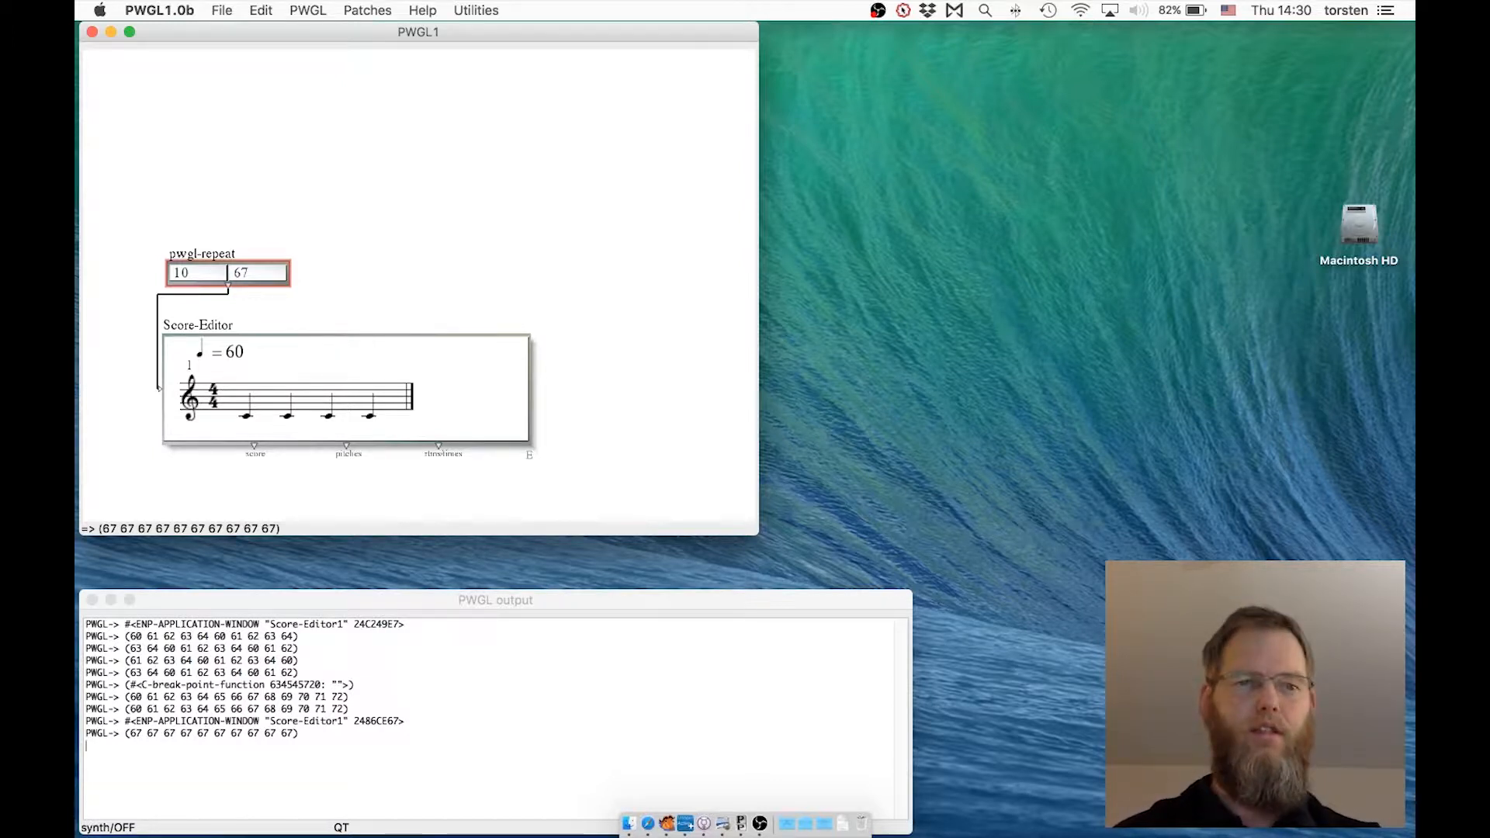
pyautogui.click(187, 322)
pyautogui.press('v')
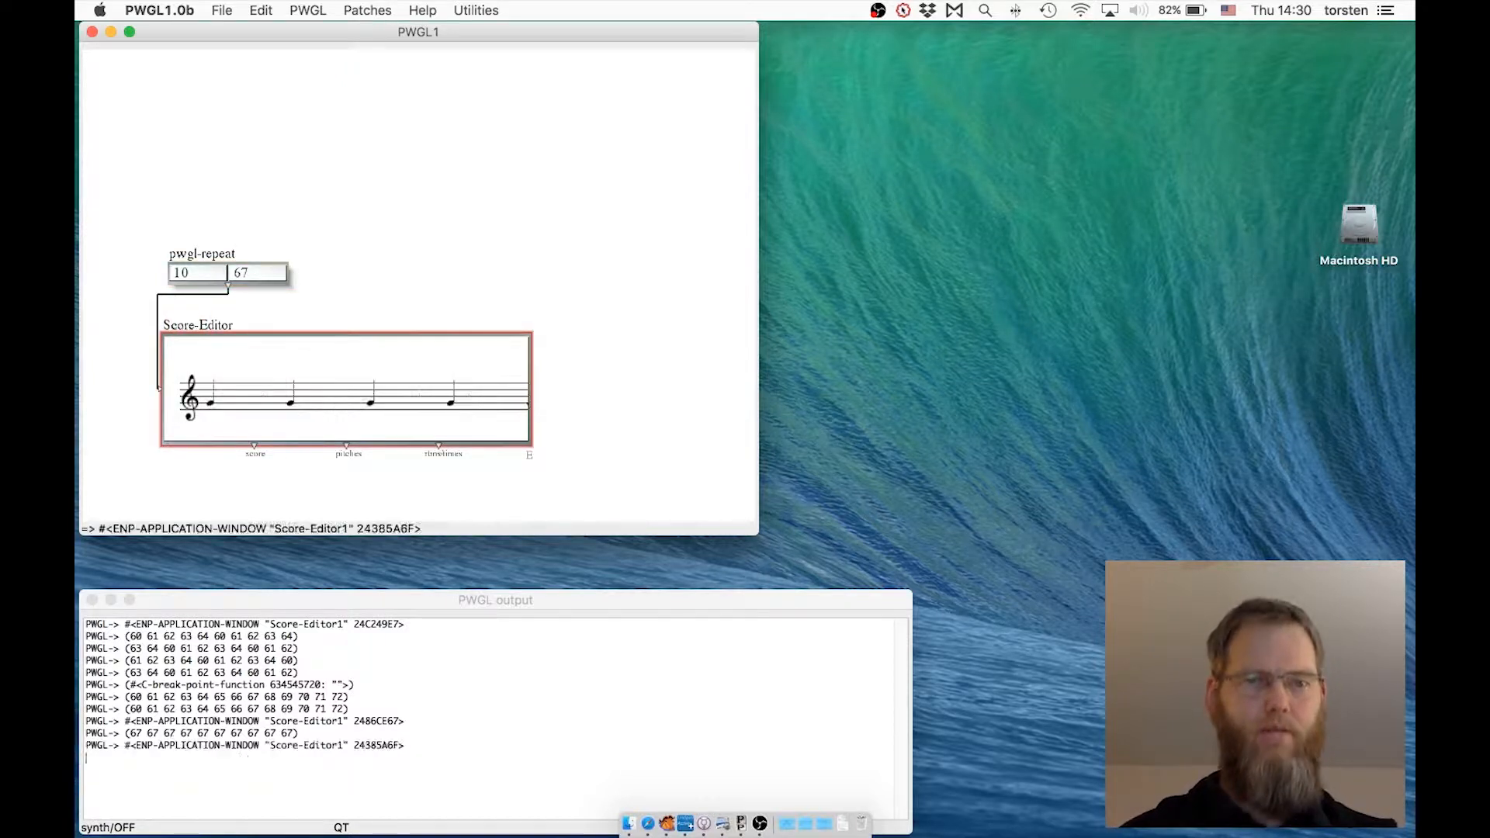
pyautogui.press('space')
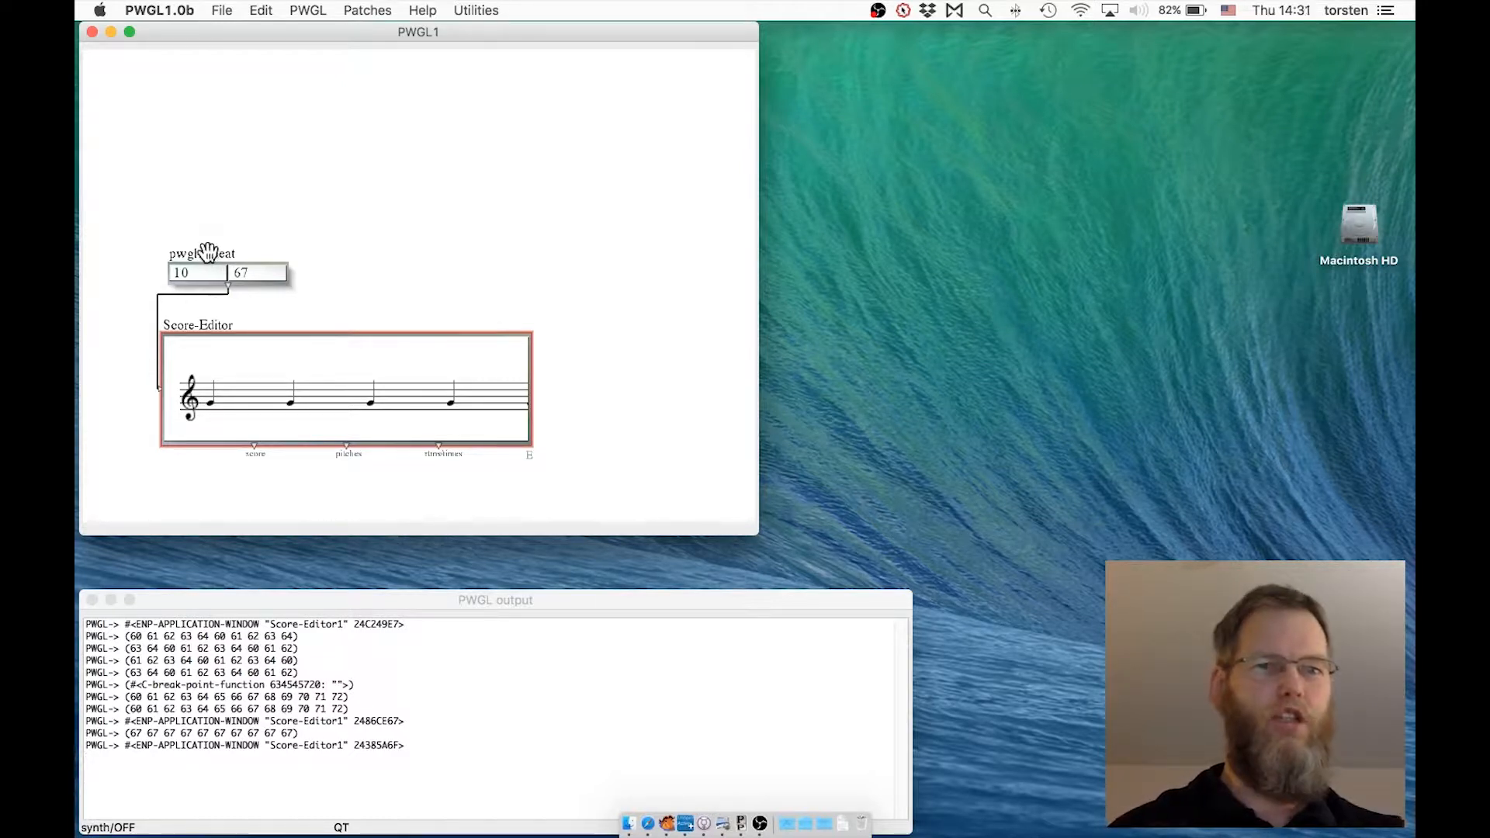
# Step: Add a value-box above the pwgl-repeat box and set its content to the list (67 66)
pyautogui.moveTo(208, 254); pyautogui.dragTo(198, 264)
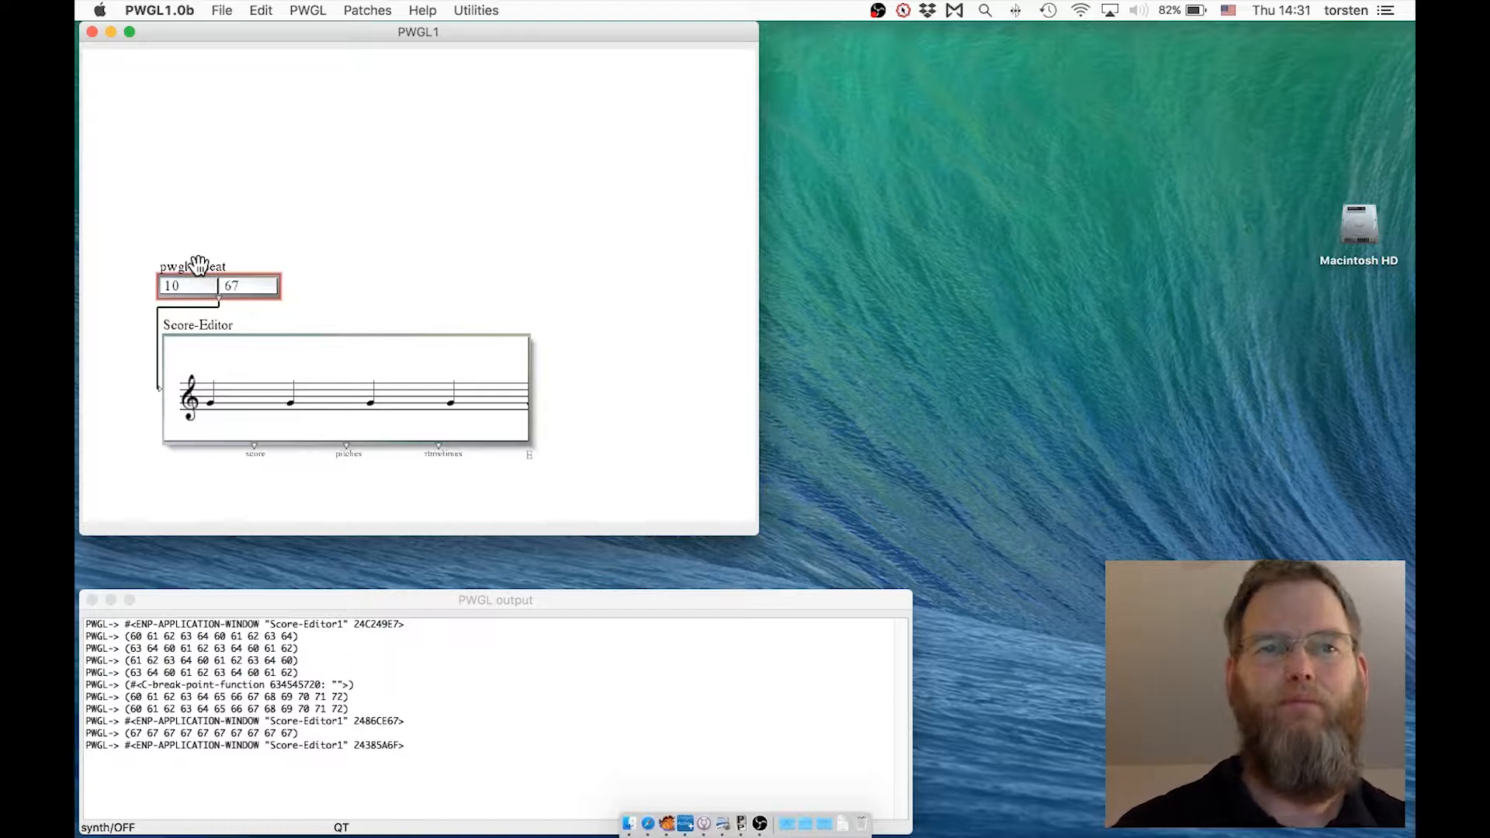
pyautogui.rightClick(157, 179)
pyautogui.moveTo(193, 247)
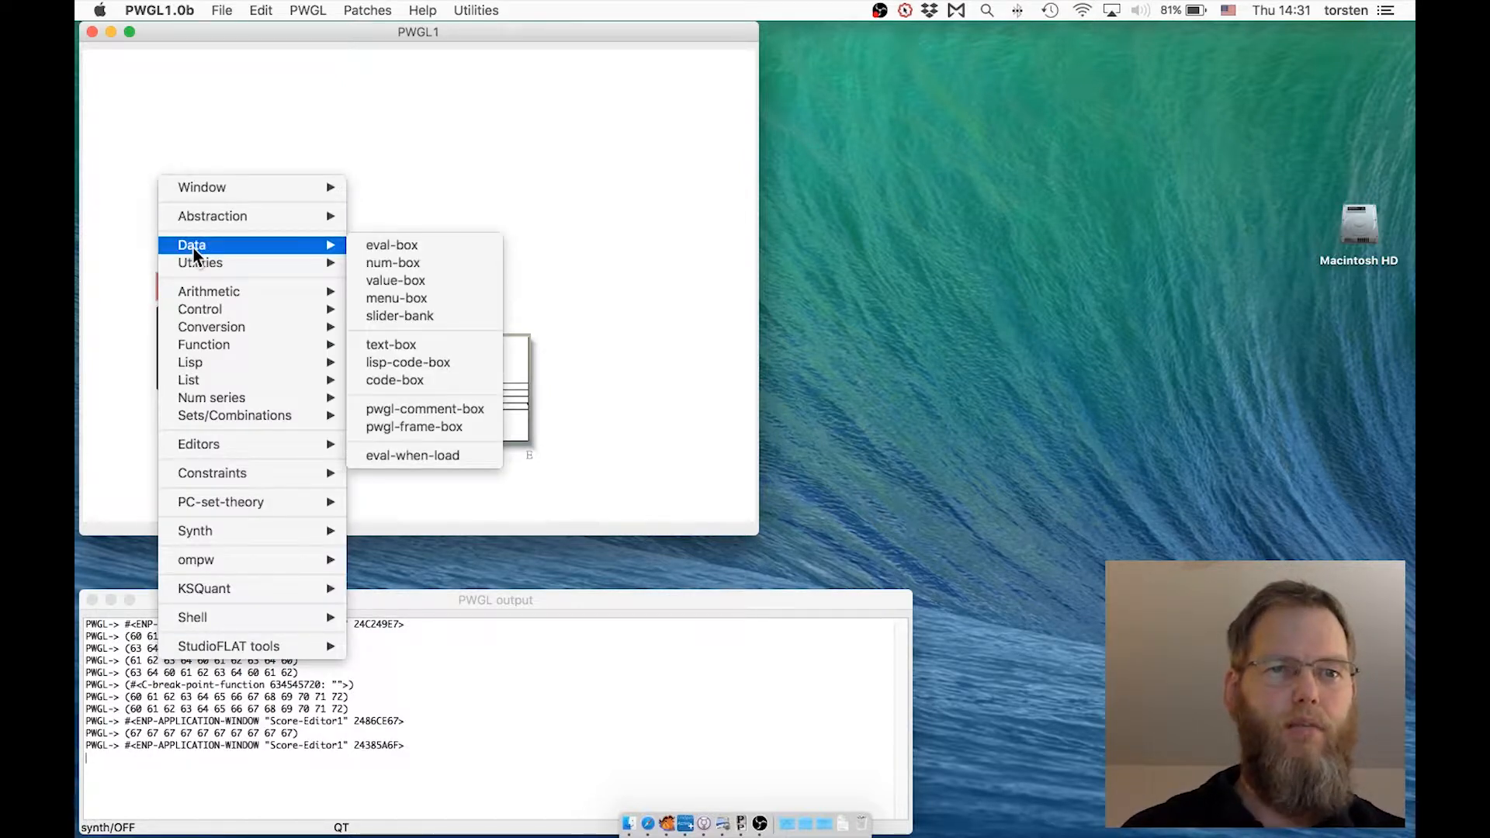
pyautogui.click(380, 279)
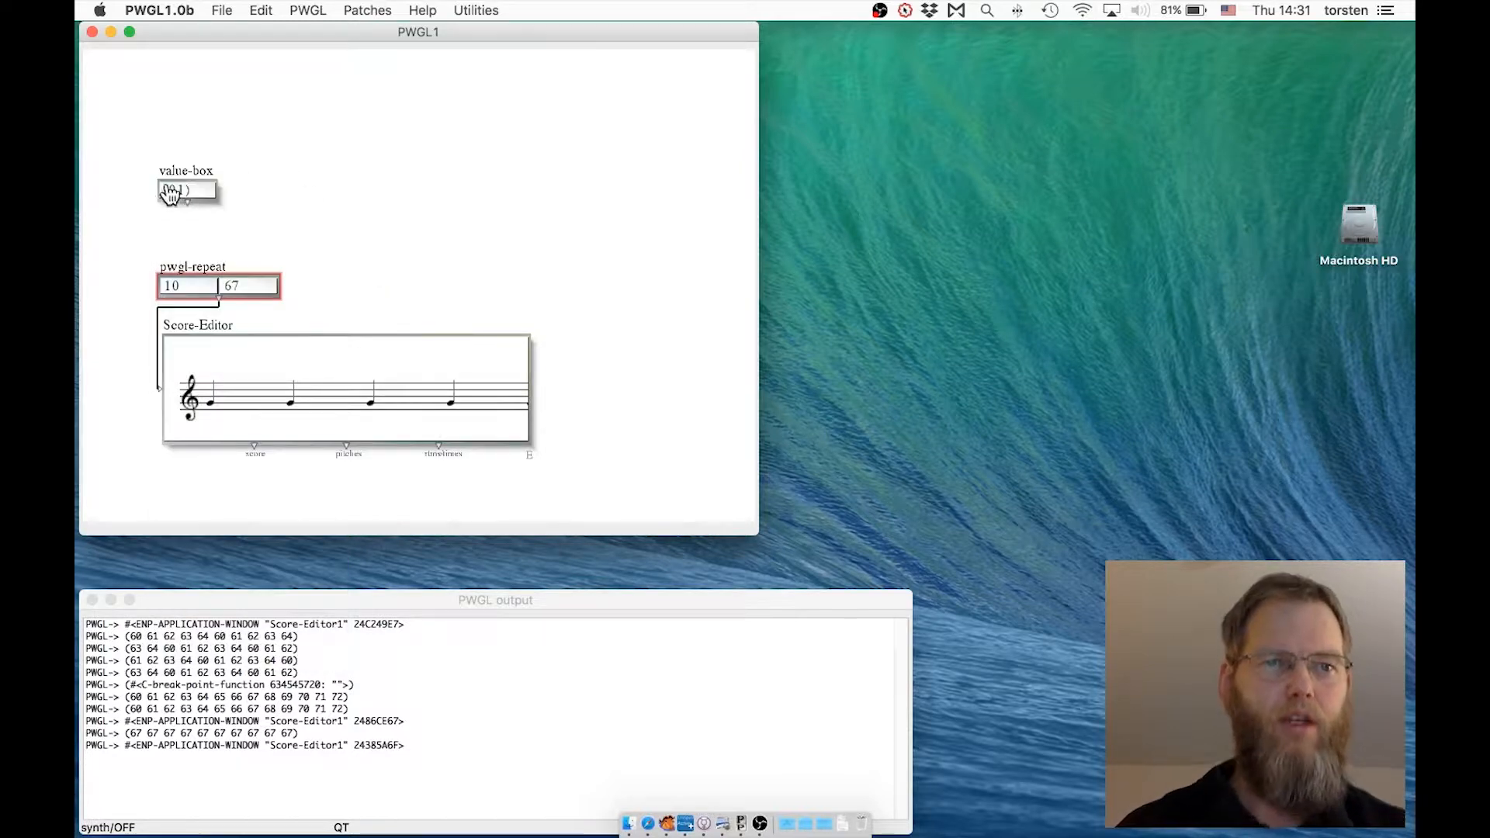
pyautogui.doubleClick(174, 189)
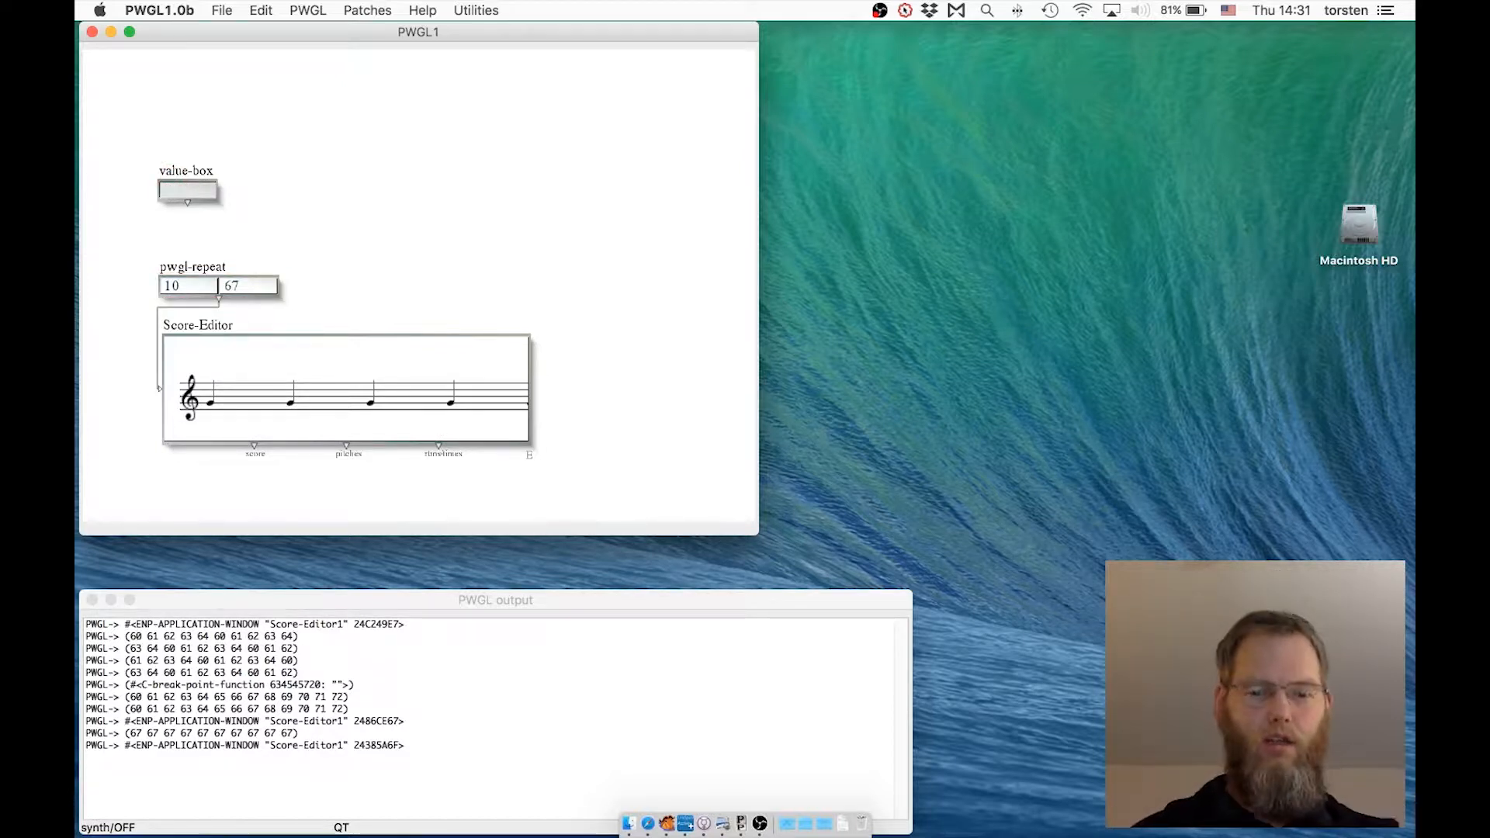
pyautogui.write('(')
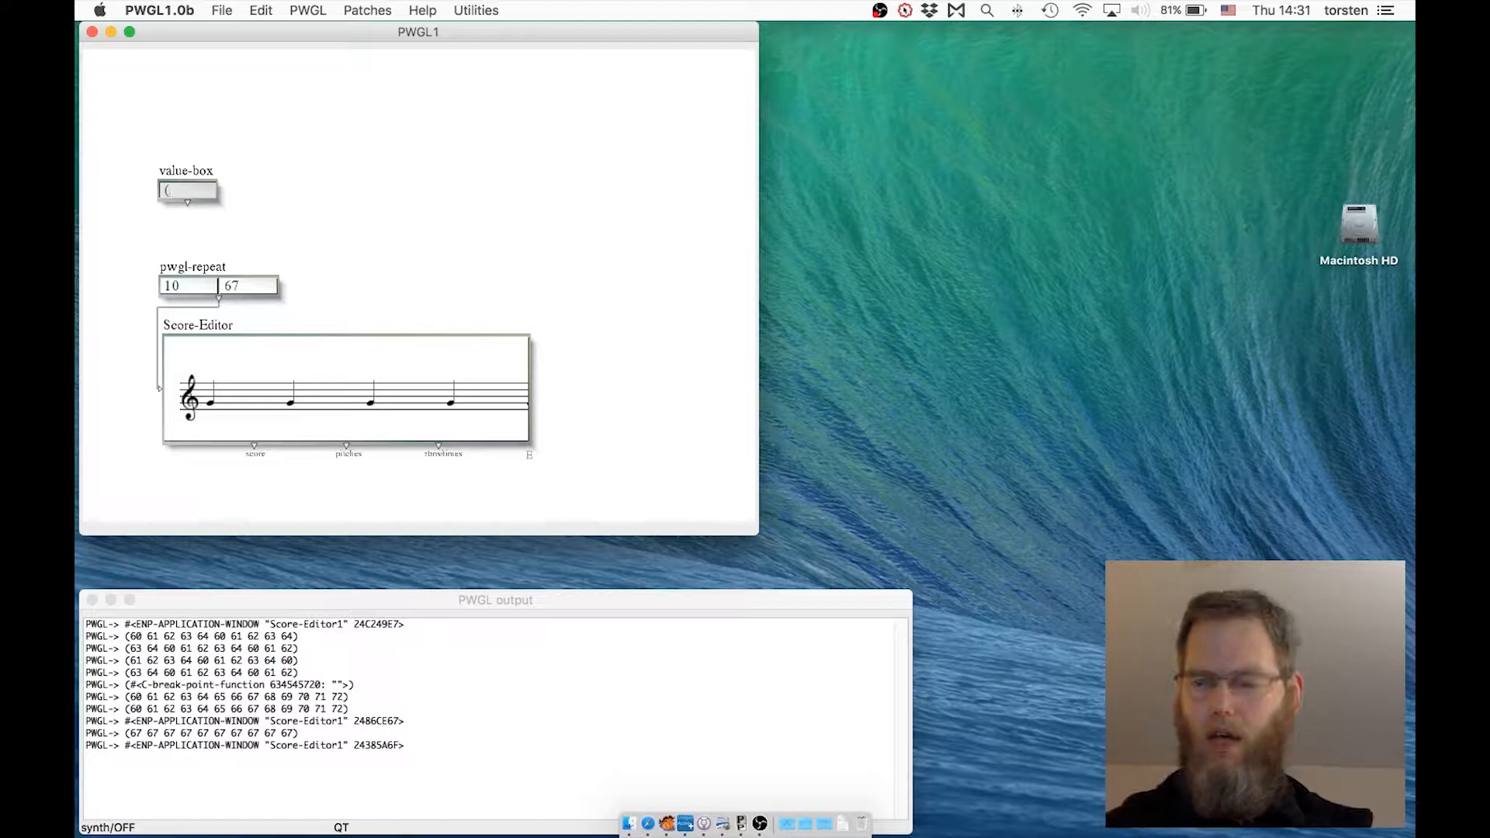
pyautogui.write('6')
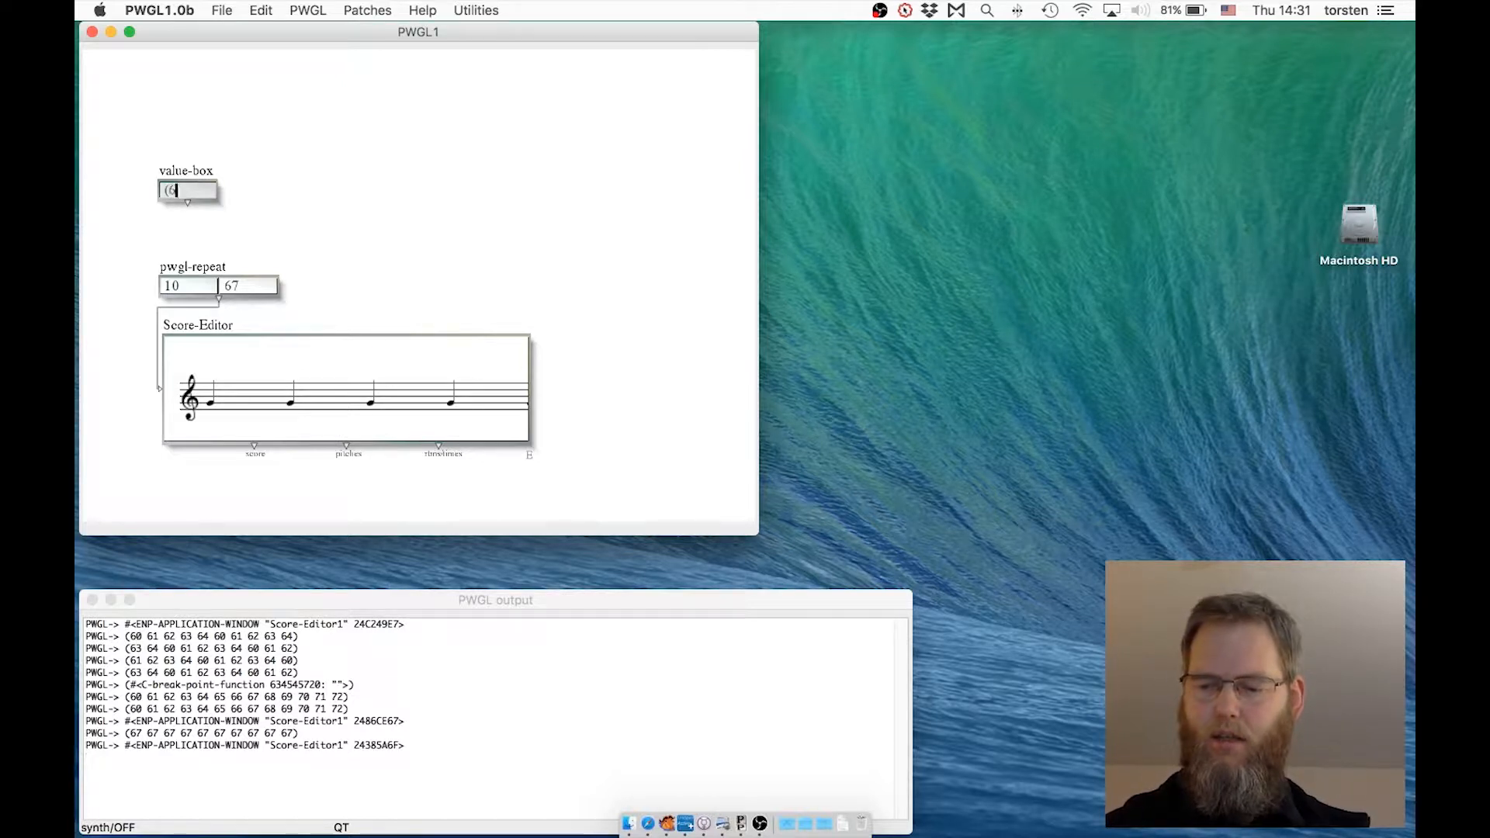
pyautogui.write('7 66')
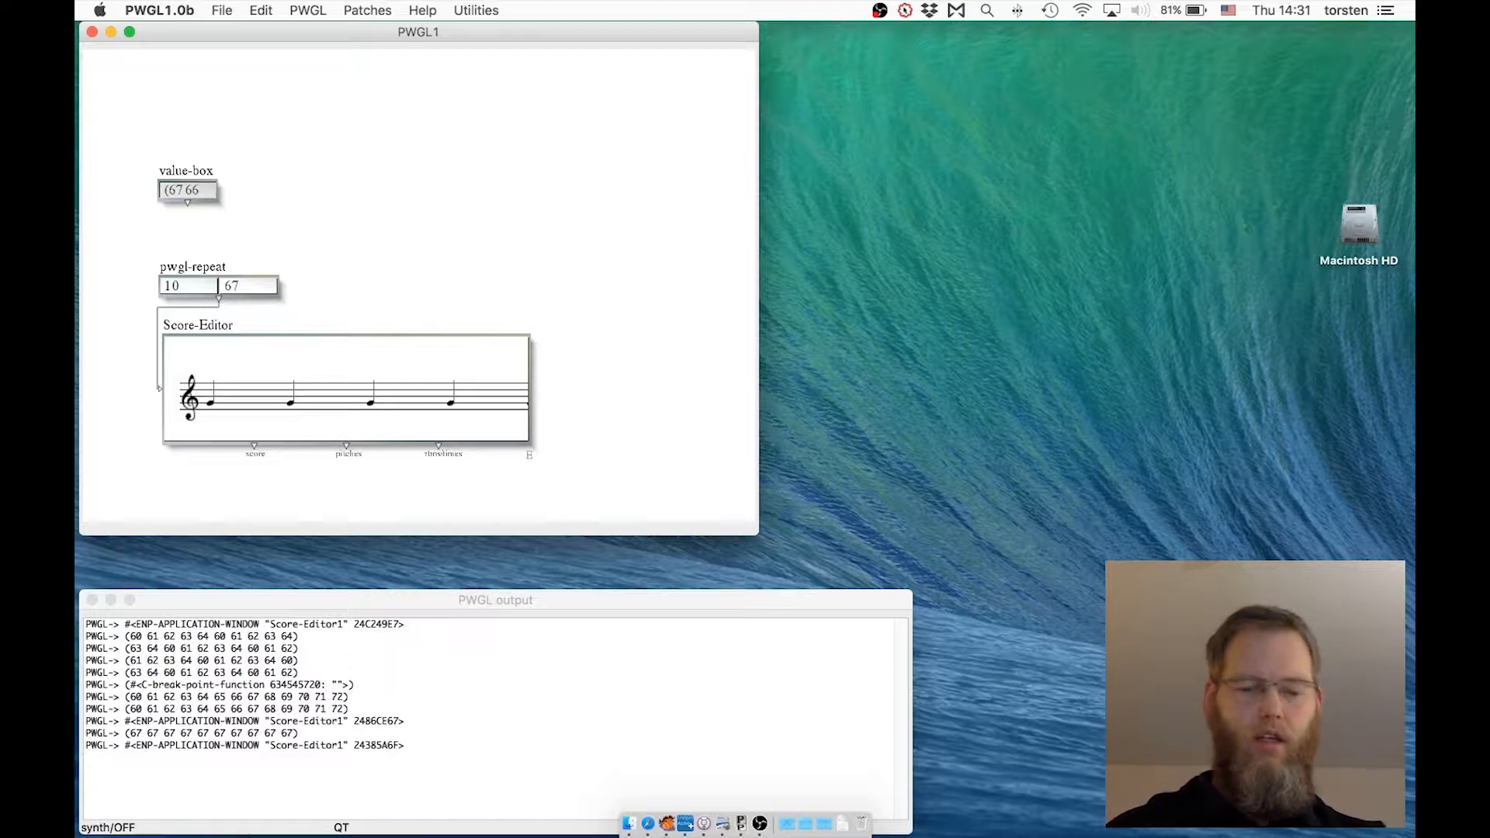
pyautogui.write(')')
pyautogui.press('Return')
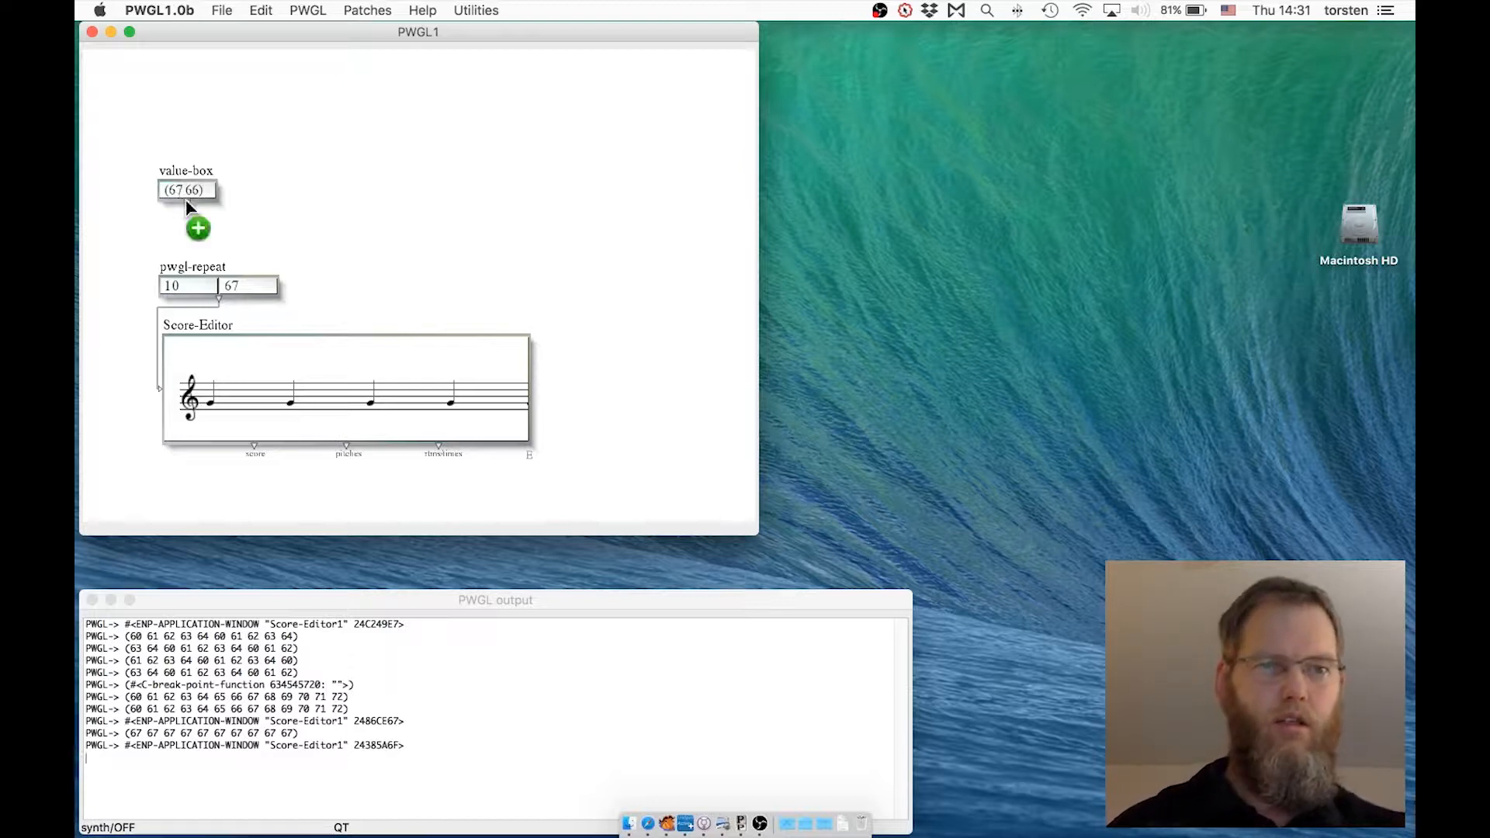
# Step: Connect the value-box to the second input of pwgl-repeat and move both boxes up, leaving space above the Score-Editor
pyautogui.moveTo(185, 199); pyautogui.dragTo(249, 281)
pyautogui.moveTo(191, 187); pyautogui.dragTo(193, 224)
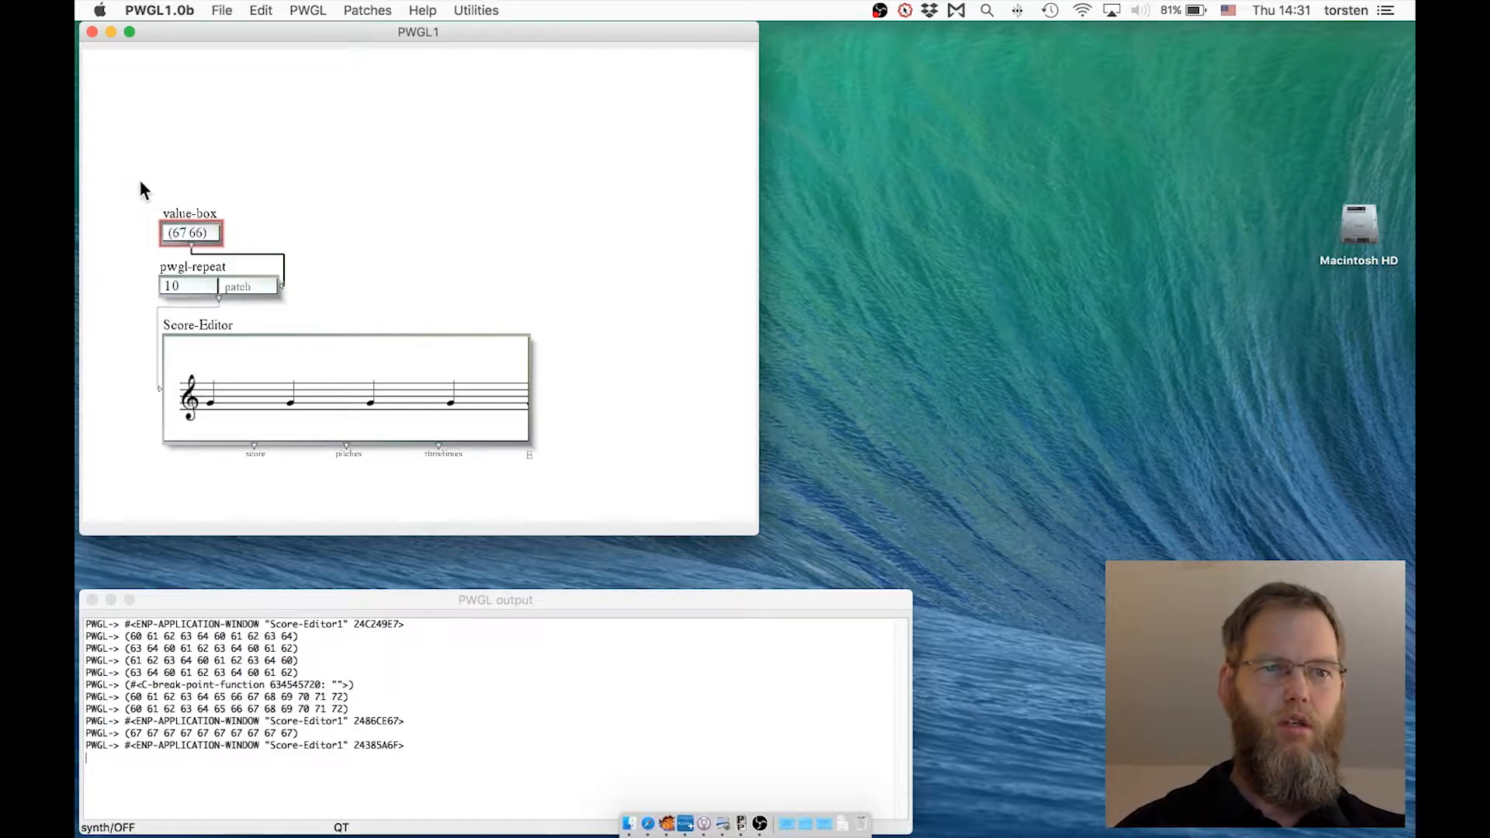
pyautogui.moveTo(124, 176); pyautogui.dragTo(185, 231)
pyautogui.click(143, 249)
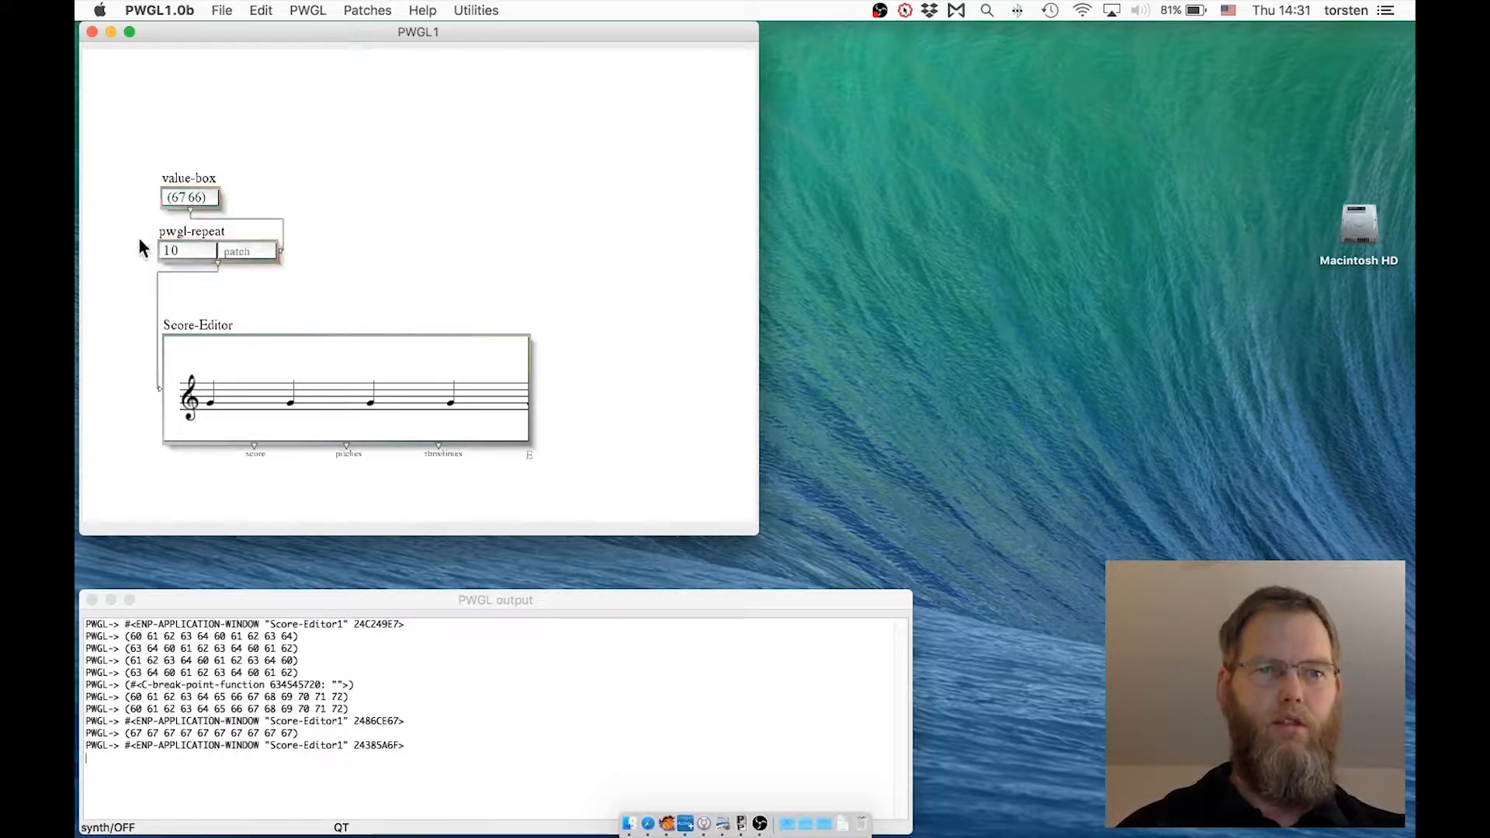
# Step: Evaluate the pwgl-repeat box on its own to inspect the list it outputs
pyautogui.click(179, 236)
pyautogui.press('v')
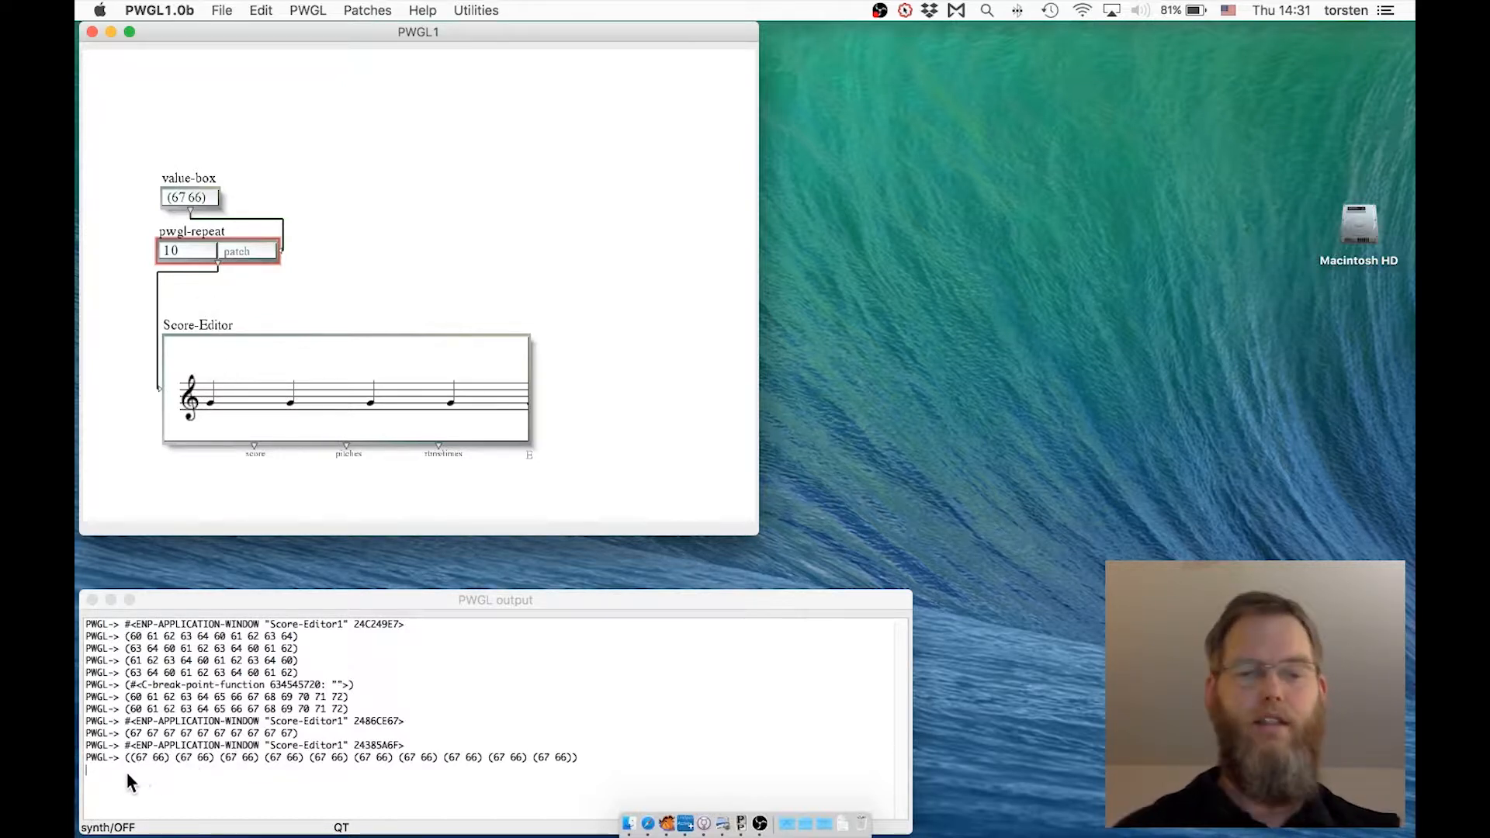
# Step: Insert a flat box between pwgl-repeat and the Score-Editor, connecting pwgl-repeat to flat and flat to the Score-Editor
pyautogui.rightClick(204, 286)
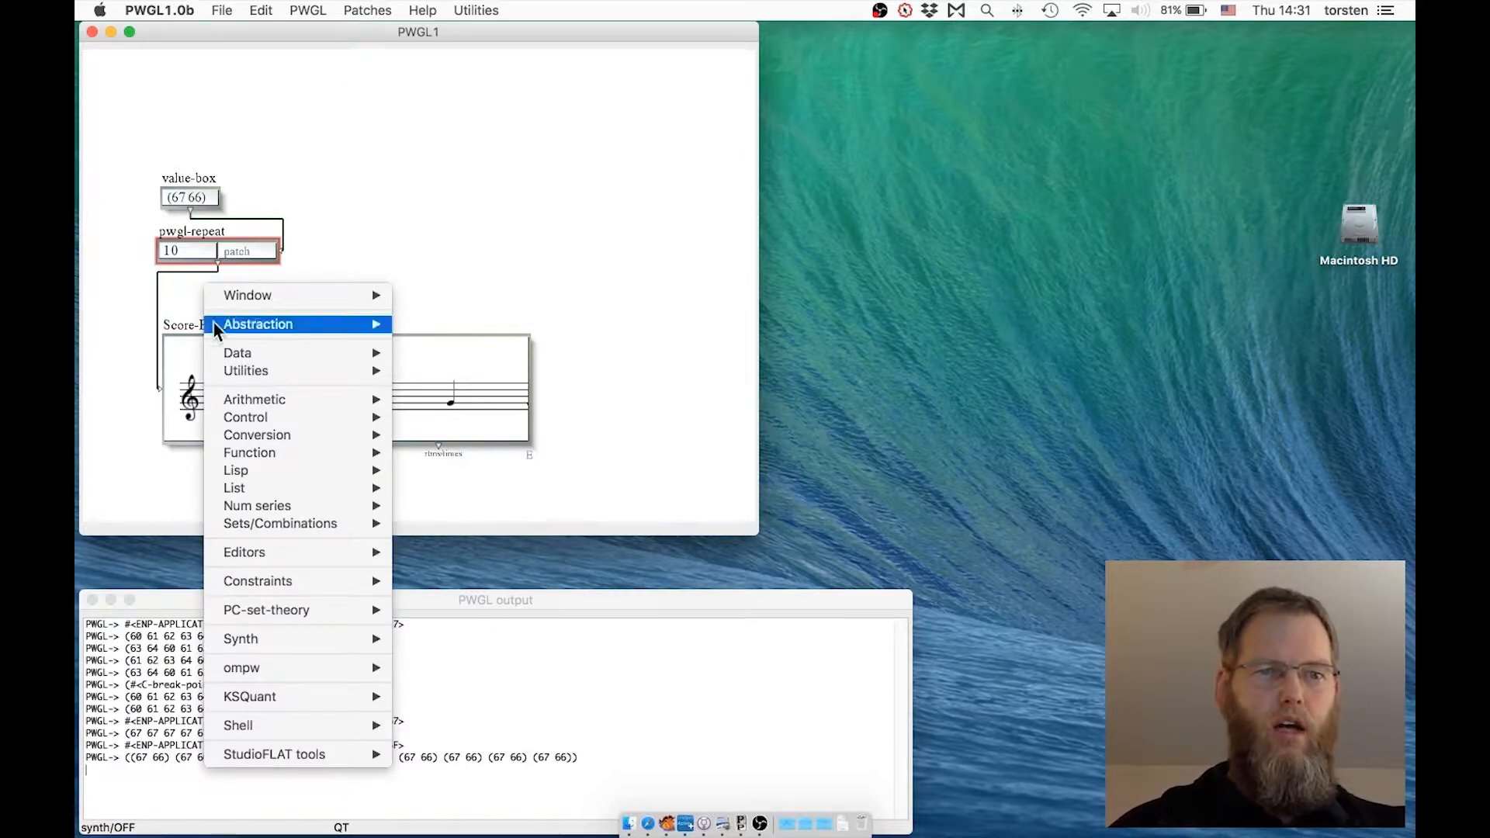
pyautogui.moveTo(254, 467)
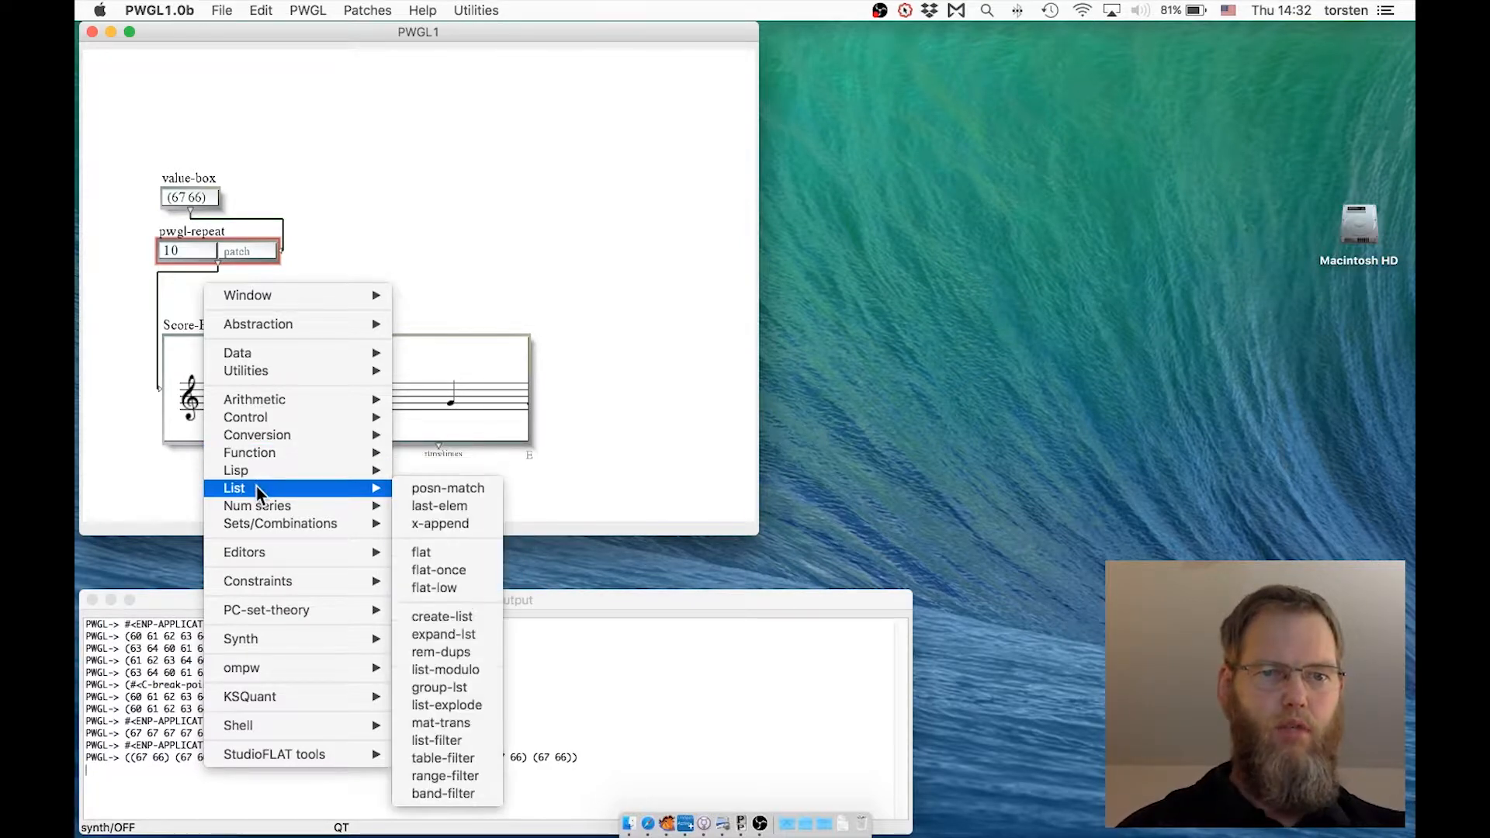
pyautogui.click(436, 551)
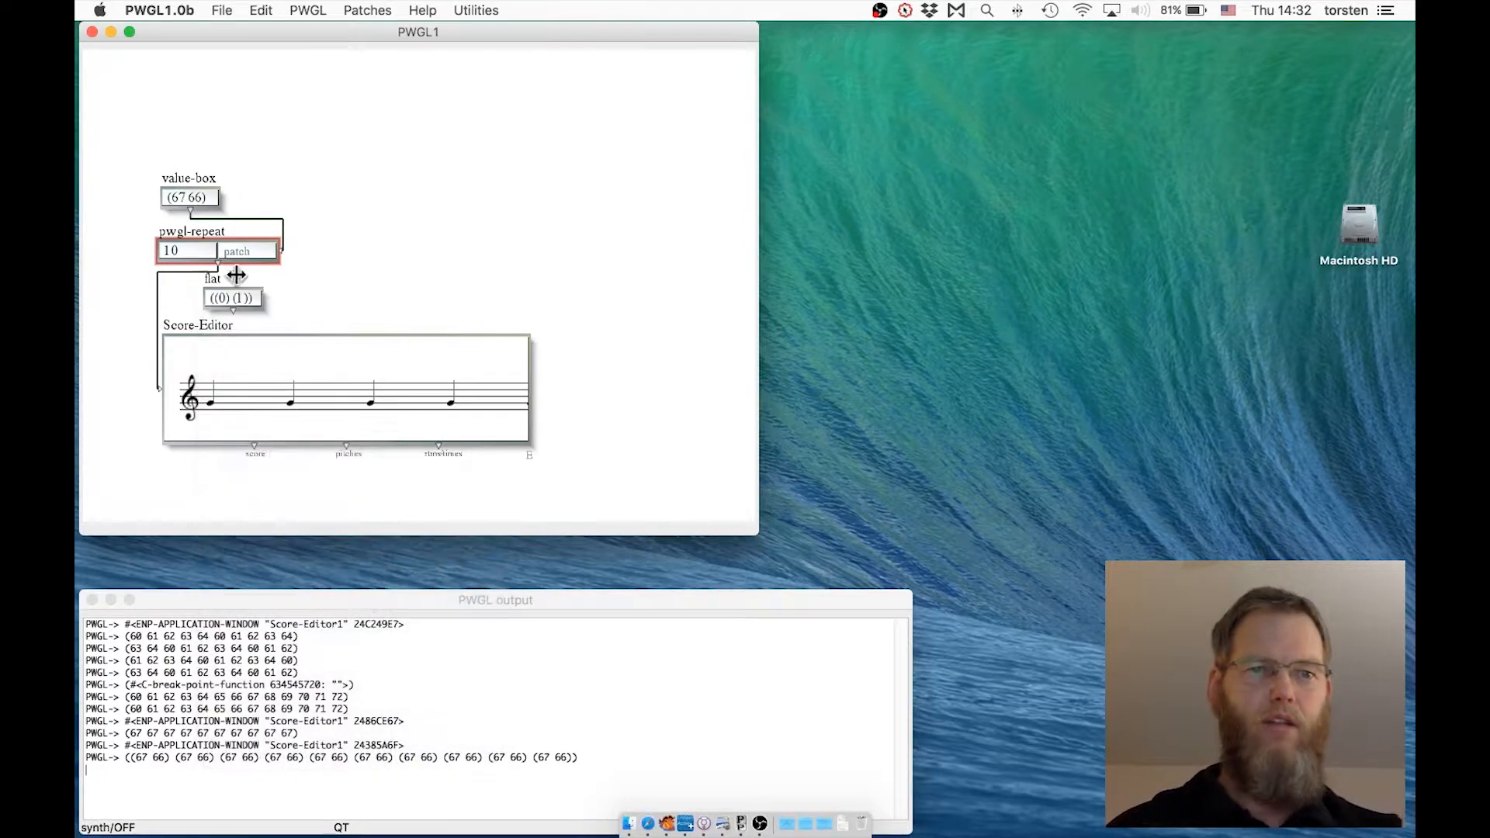
pyautogui.moveTo(219, 298); pyautogui.dragTo(195, 317)
pyautogui.moveTo(192, 311); pyautogui.dragTo(189, 362)
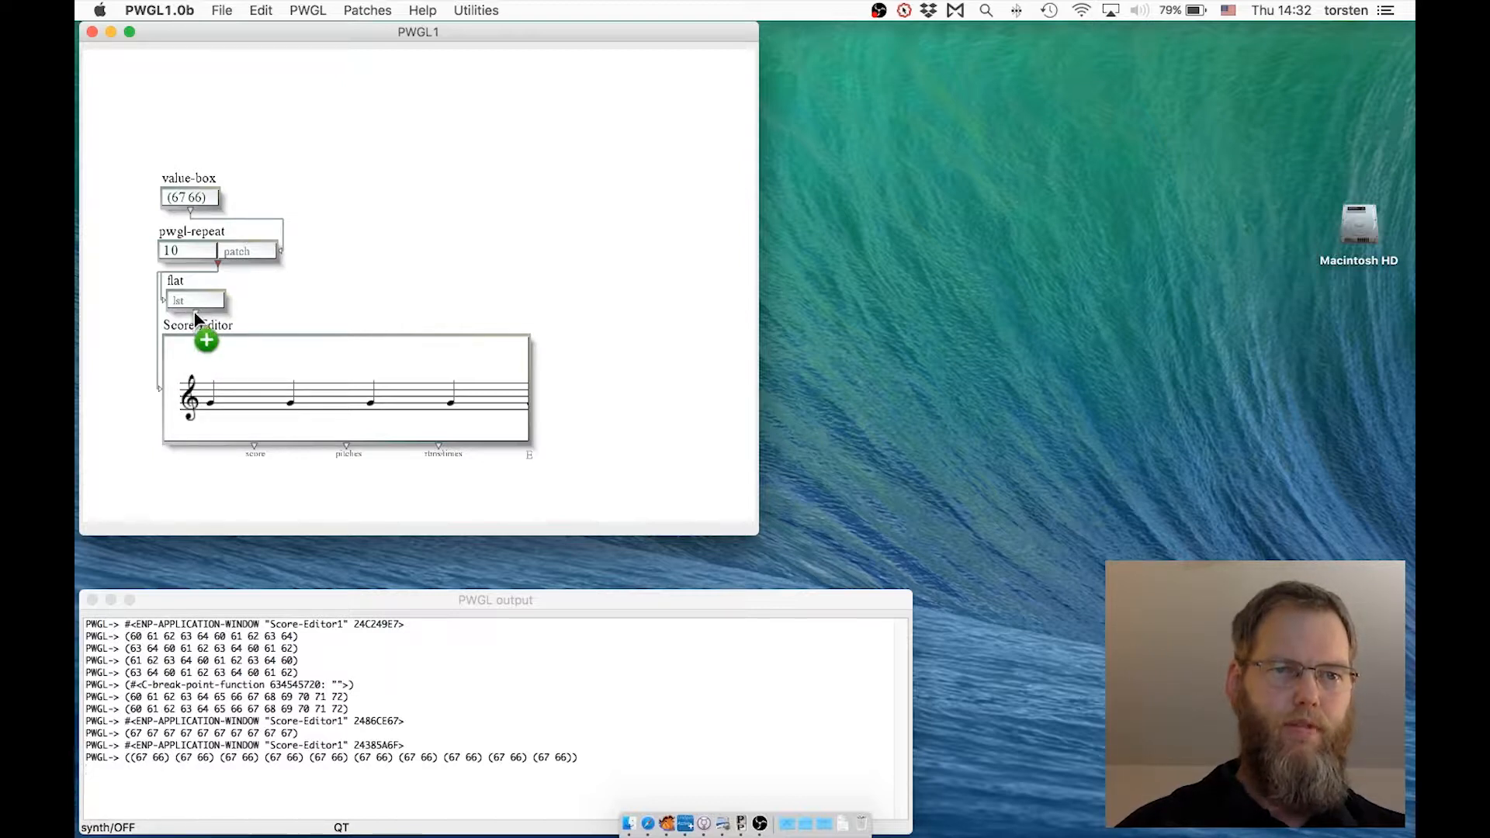
# Step: Connect the flat box's output to the Score-Editor, then evaluate the Score-Editor and play its notes
pyautogui.moveTo(194, 312); pyautogui.dragTo(246, 378)
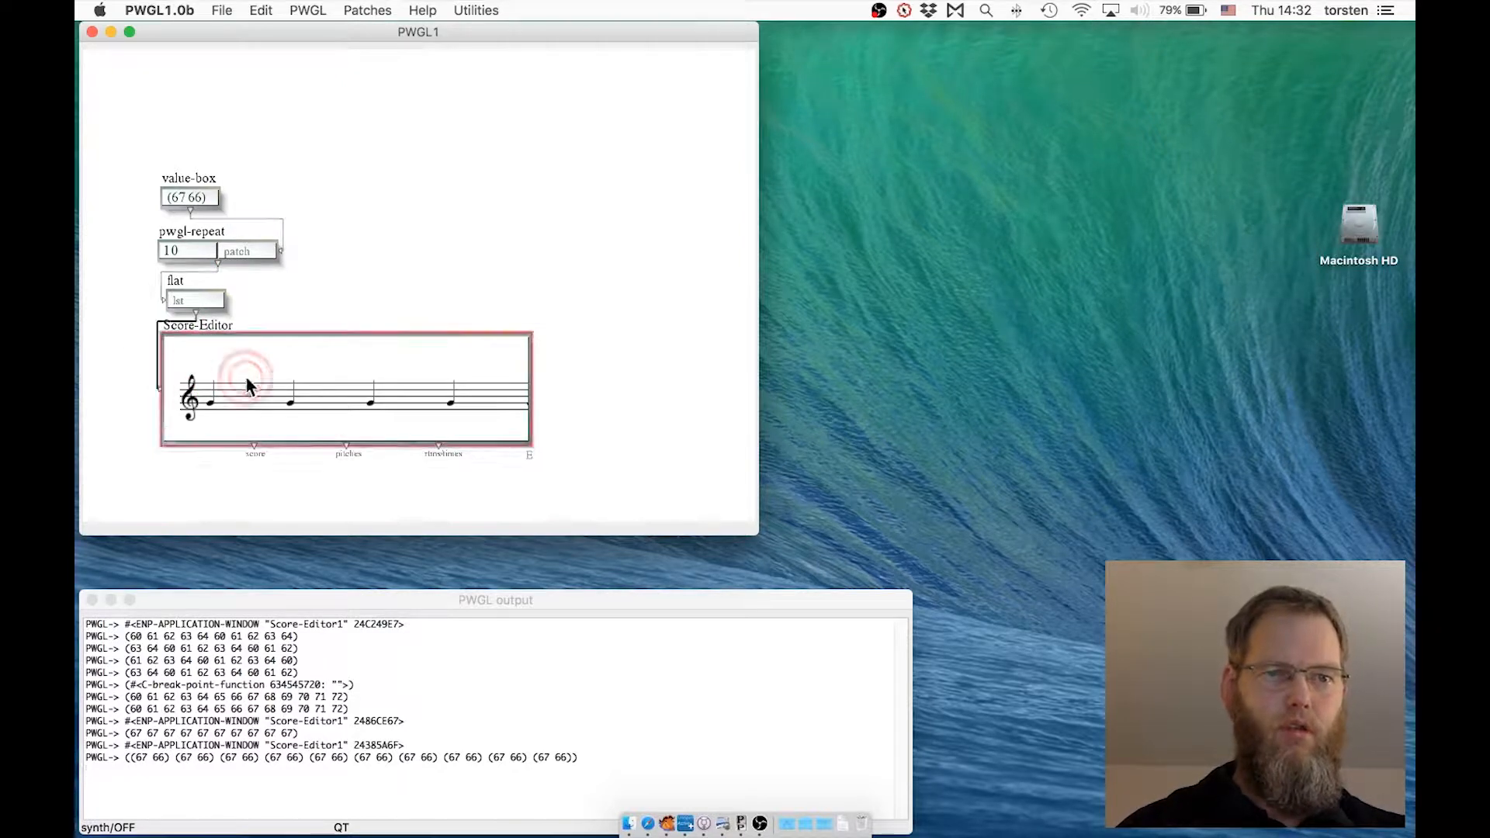
pyautogui.press('v')
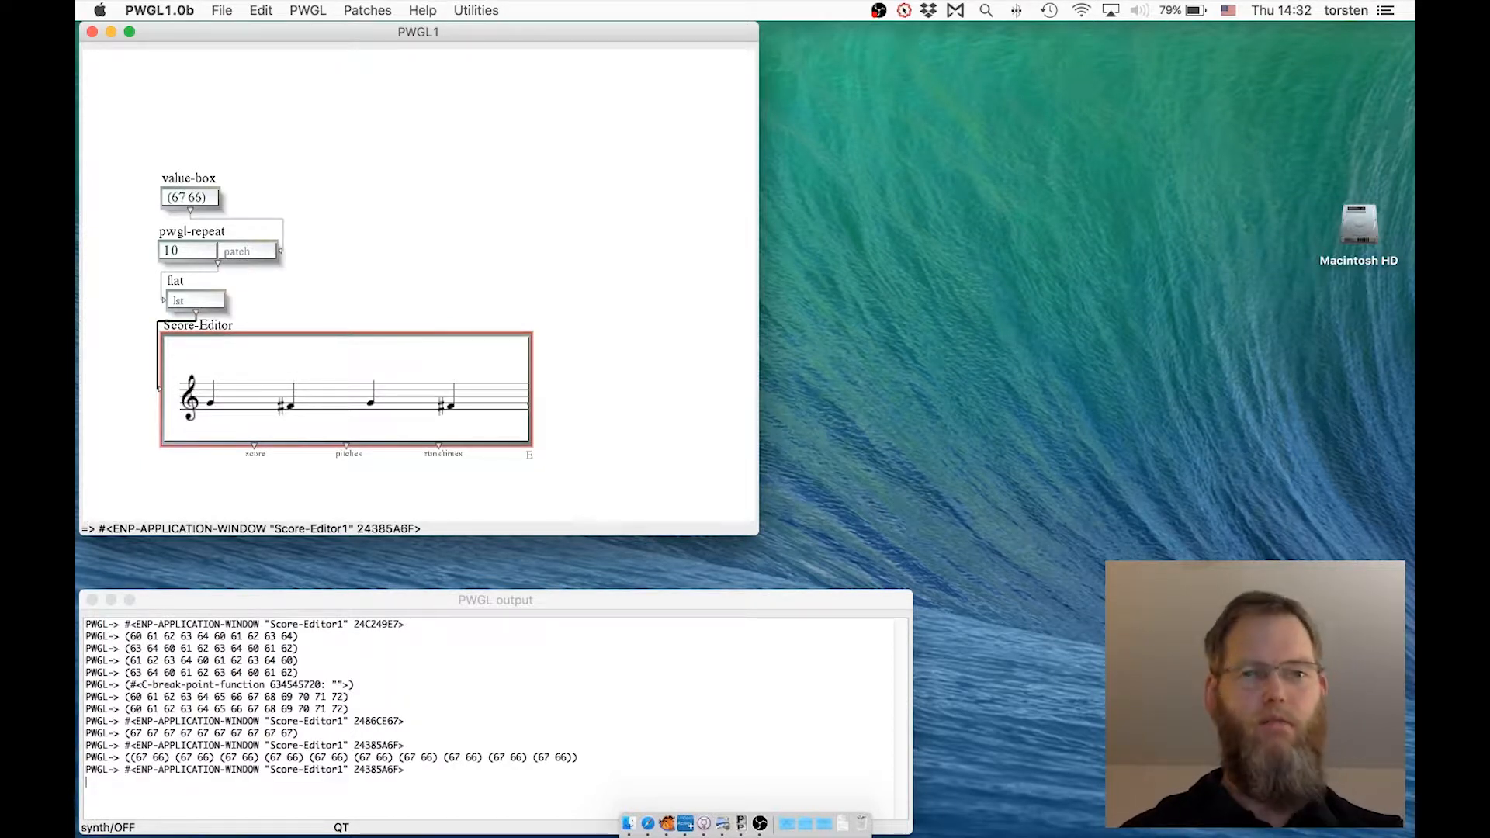
pyautogui.press('space')
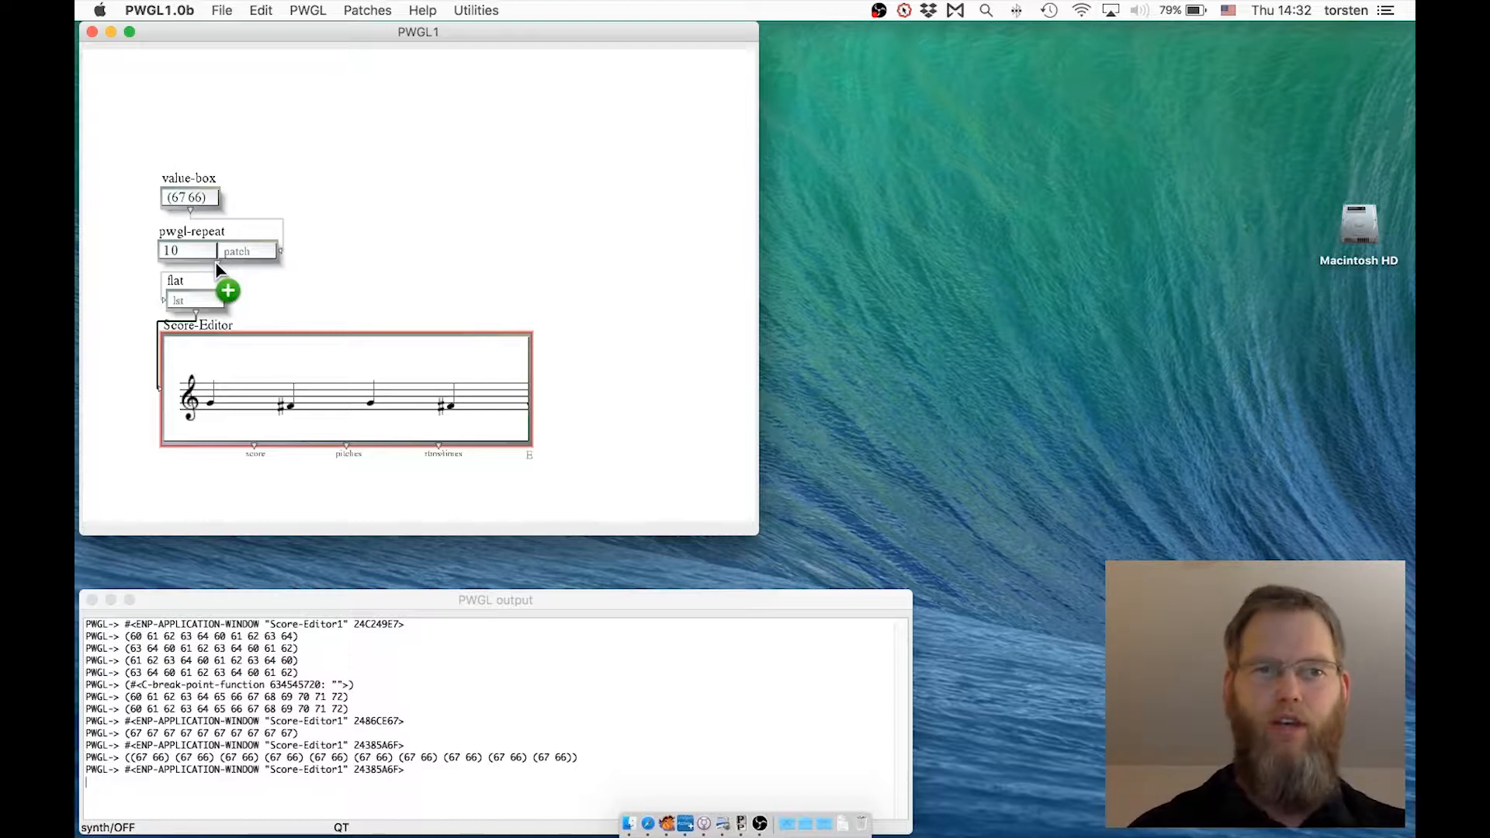
# Step: Reconnect pwgl-repeat directly to the Score-Editor and delete the flat box
pyautogui.moveTo(215, 262); pyautogui.dragTo(194, 392)
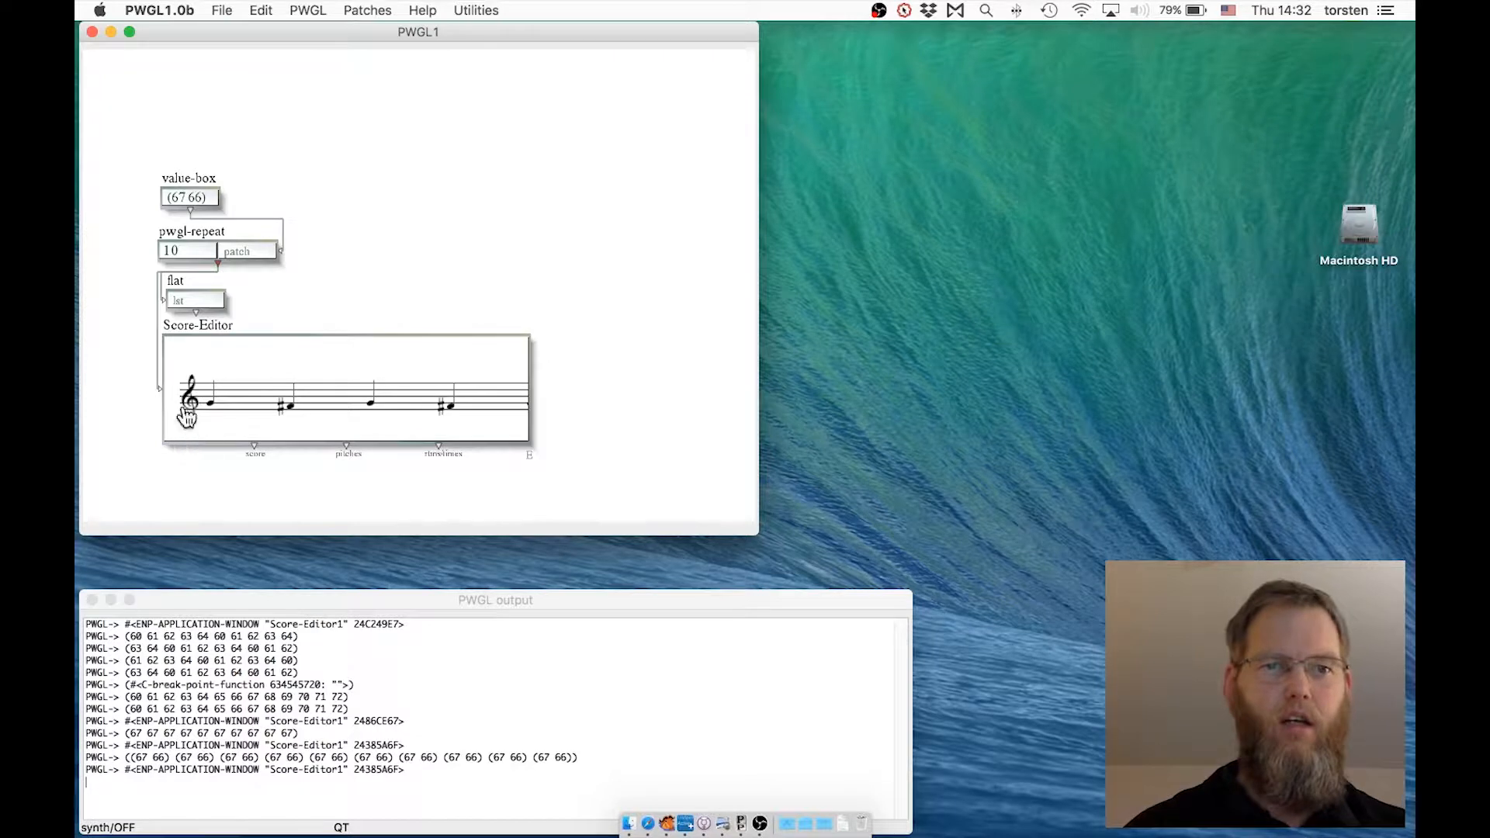
pyautogui.click(176, 285)
pyautogui.press('BackSpace')
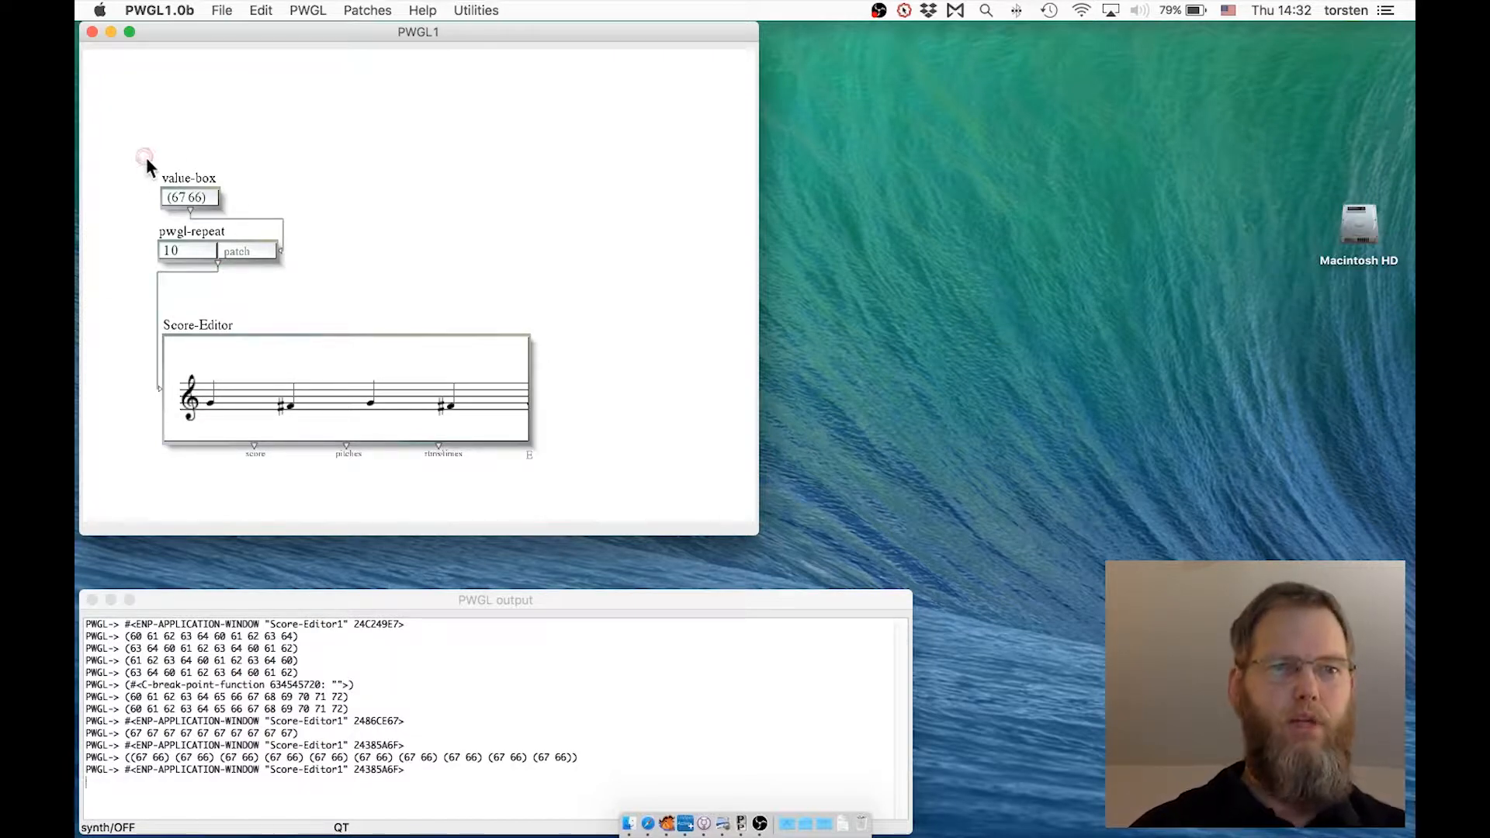
# Step: Move the value-box and pwgl-repeat down close to the Score-Editor and delete the value-box
pyautogui.moveTo(144, 153); pyautogui.dragTo(180, 282)
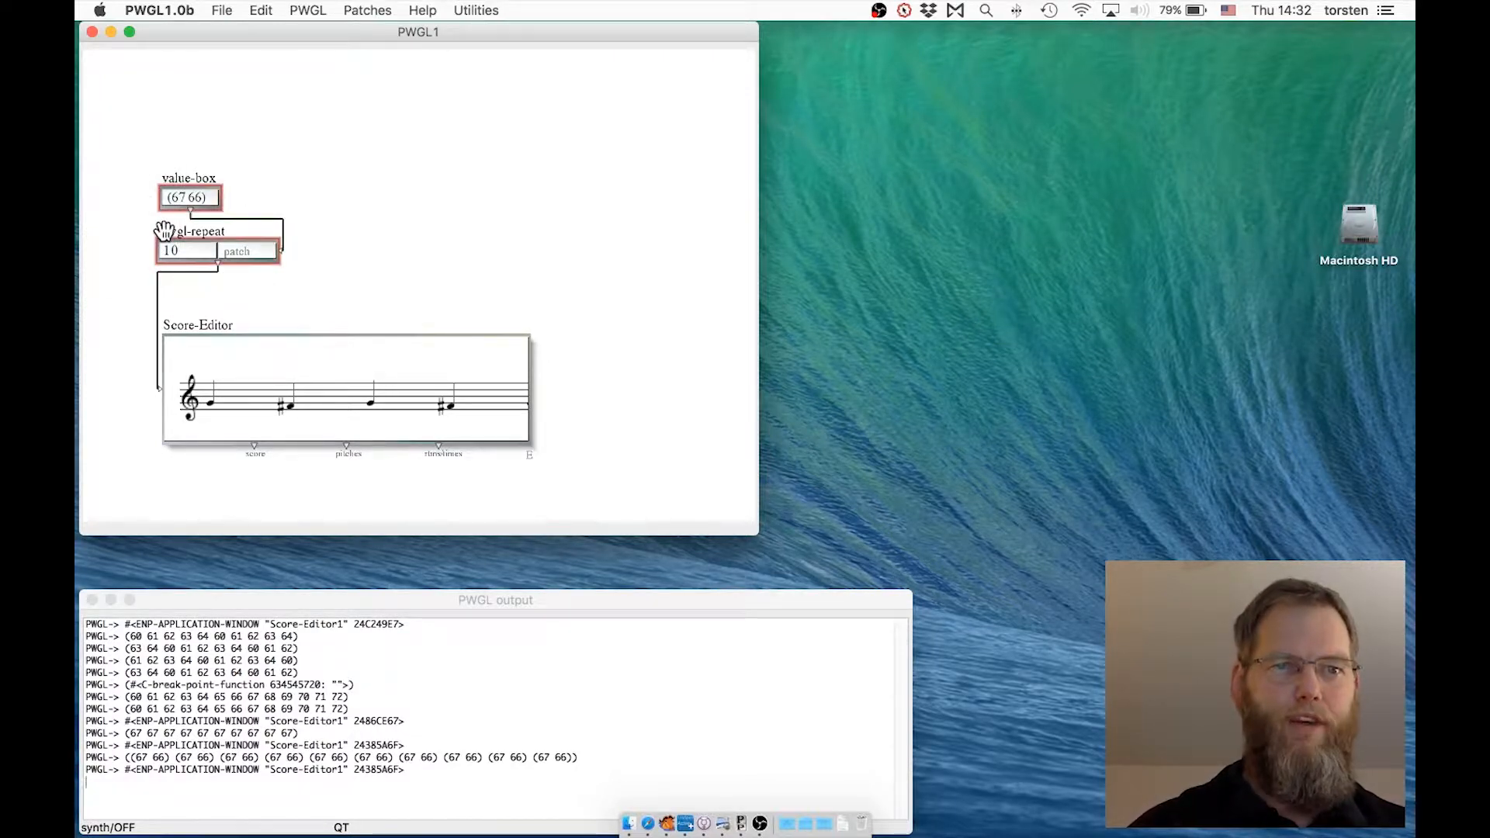
pyautogui.moveTo(163, 230); pyautogui.dragTo(147, 270)
pyautogui.click(201, 152)
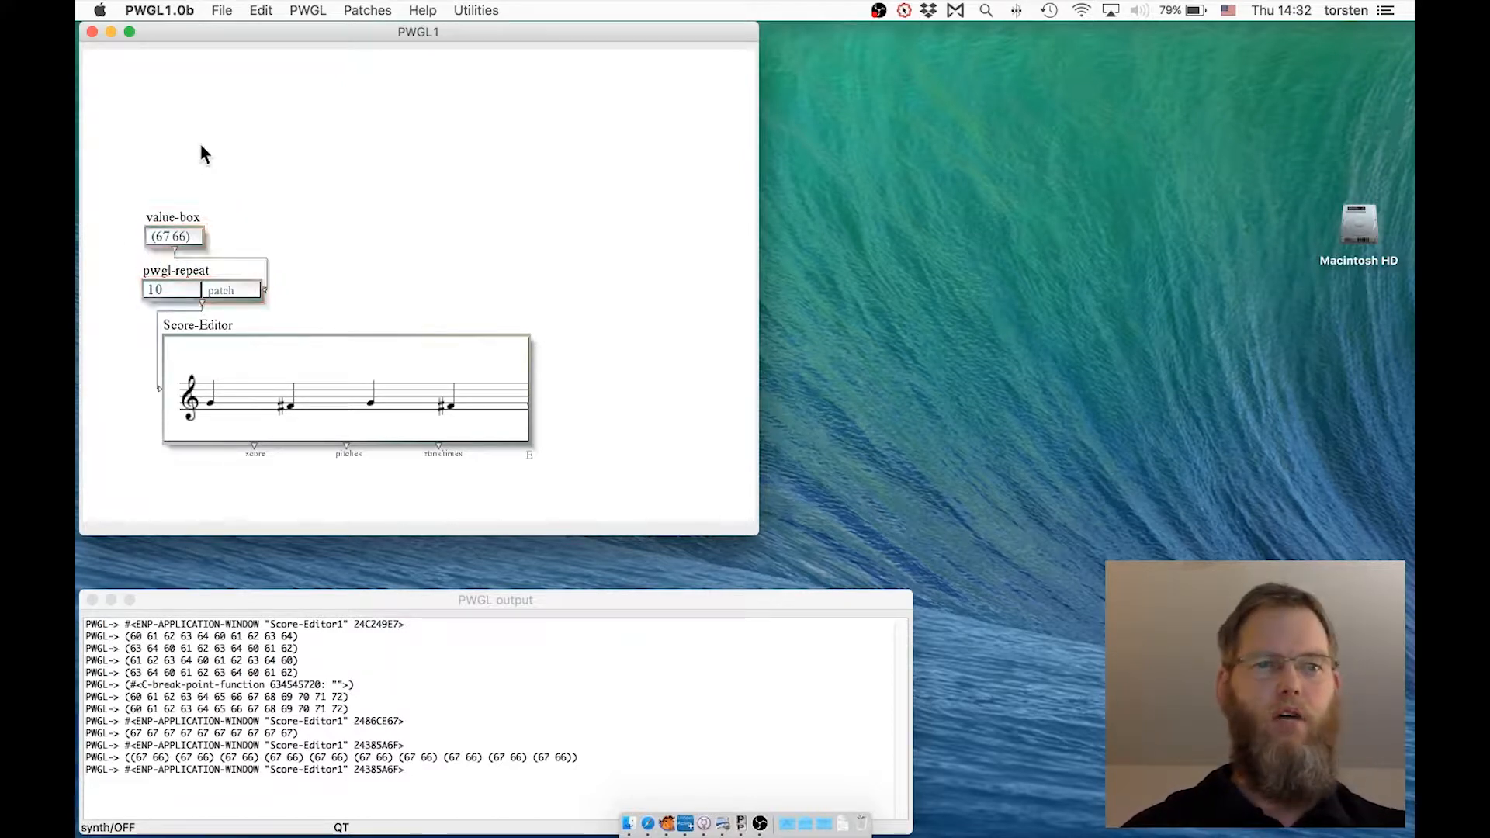
pyautogui.click(153, 222)
pyautogui.press('BackSpace')
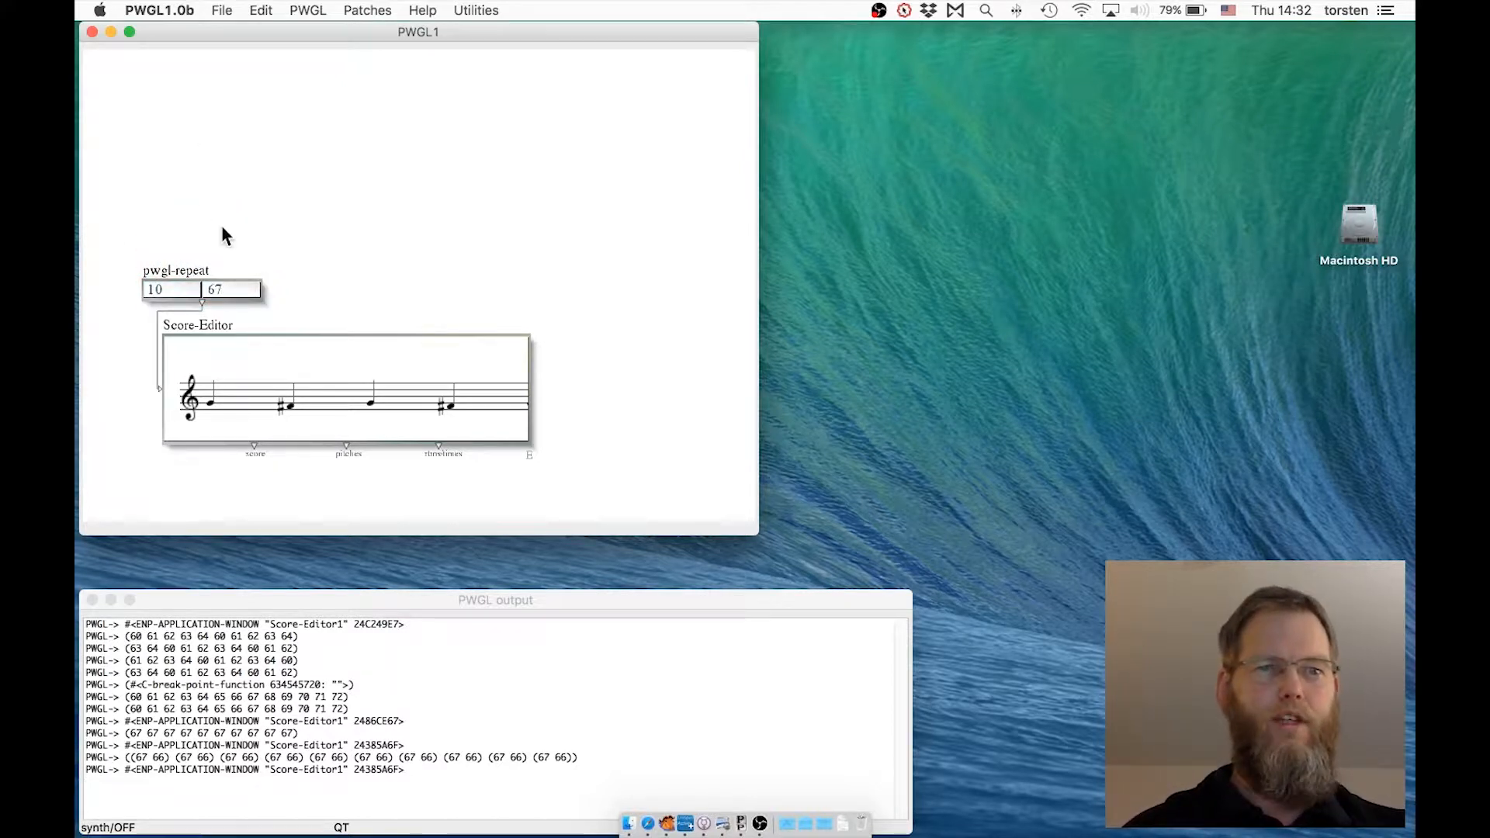
# Step: Add a g-random box above pwgl-repeat and connect its output to the second input of pwgl-repeat
pyautogui.rightClick(155, 118)
pyautogui.moveTo(175, 239)
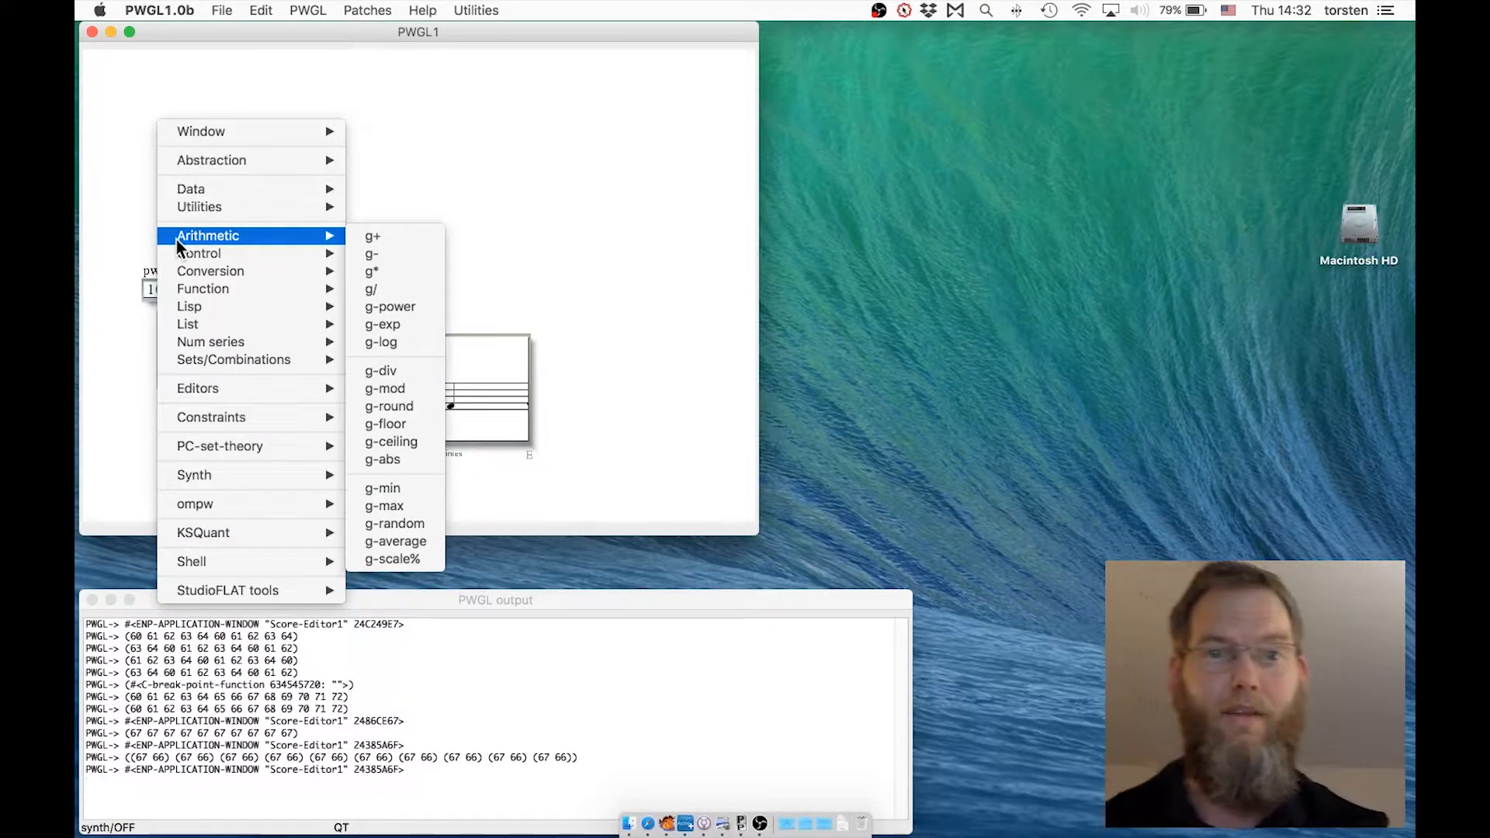
pyautogui.moveTo(256, 233)
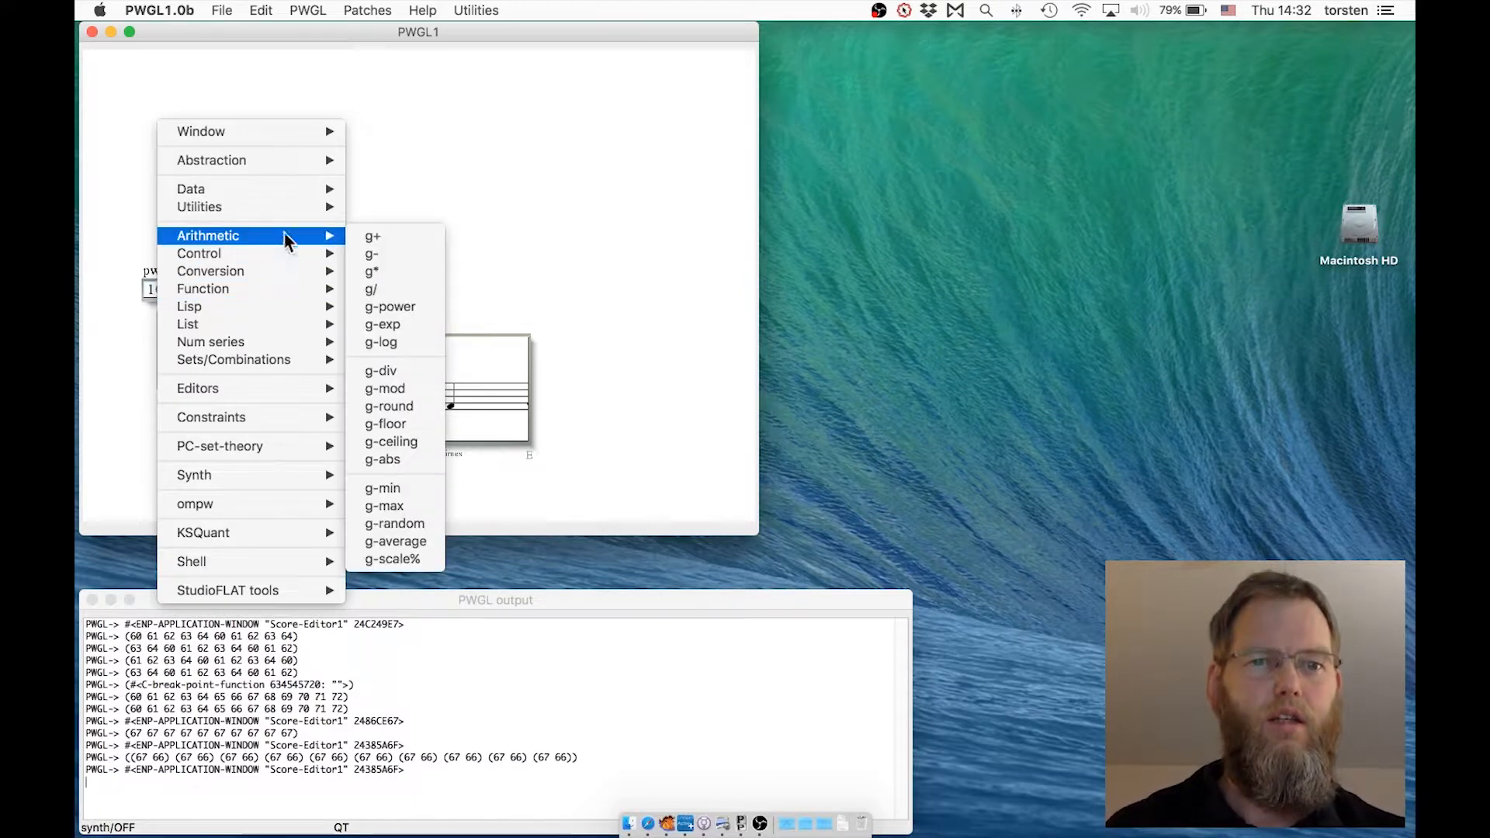
pyautogui.click(436, 522)
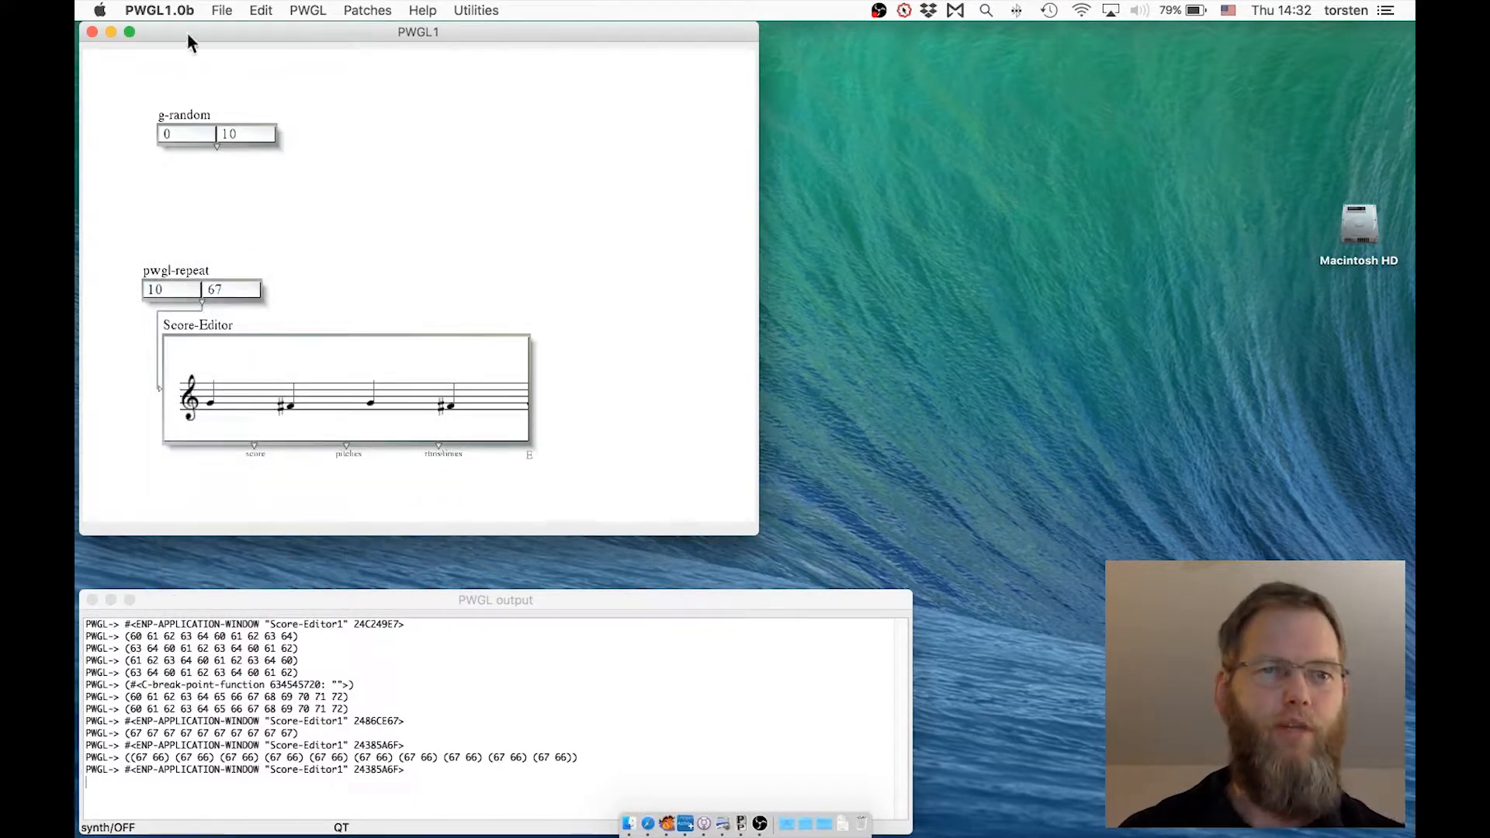
pyautogui.moveTo(187, 117); pyautogui.dragTo(200, 200)
pyautogui.click(216, 231)
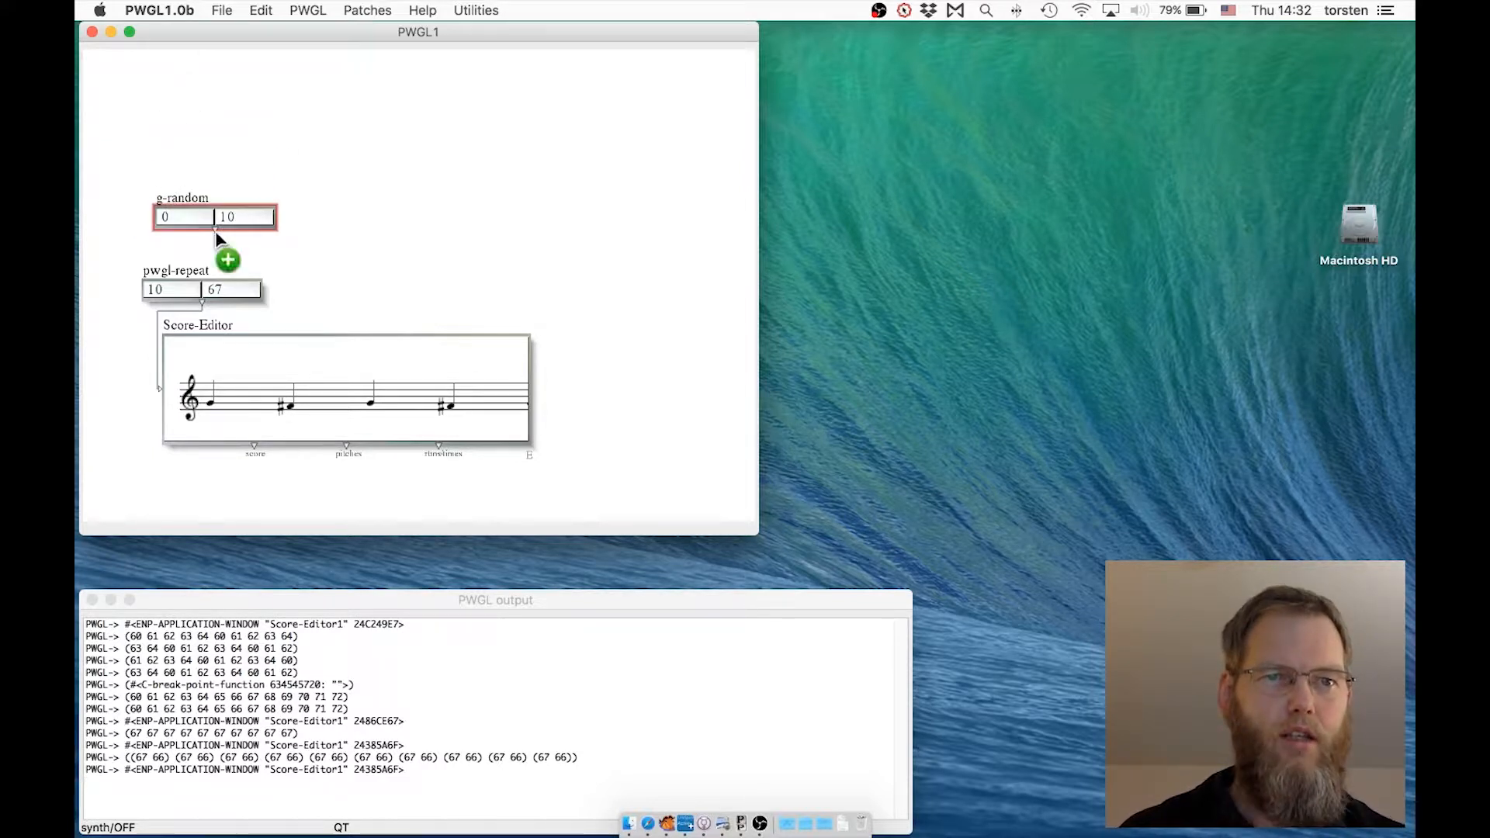
pyautogui.moveTo(214, 230); pyautogui.dragTo(228, 285)
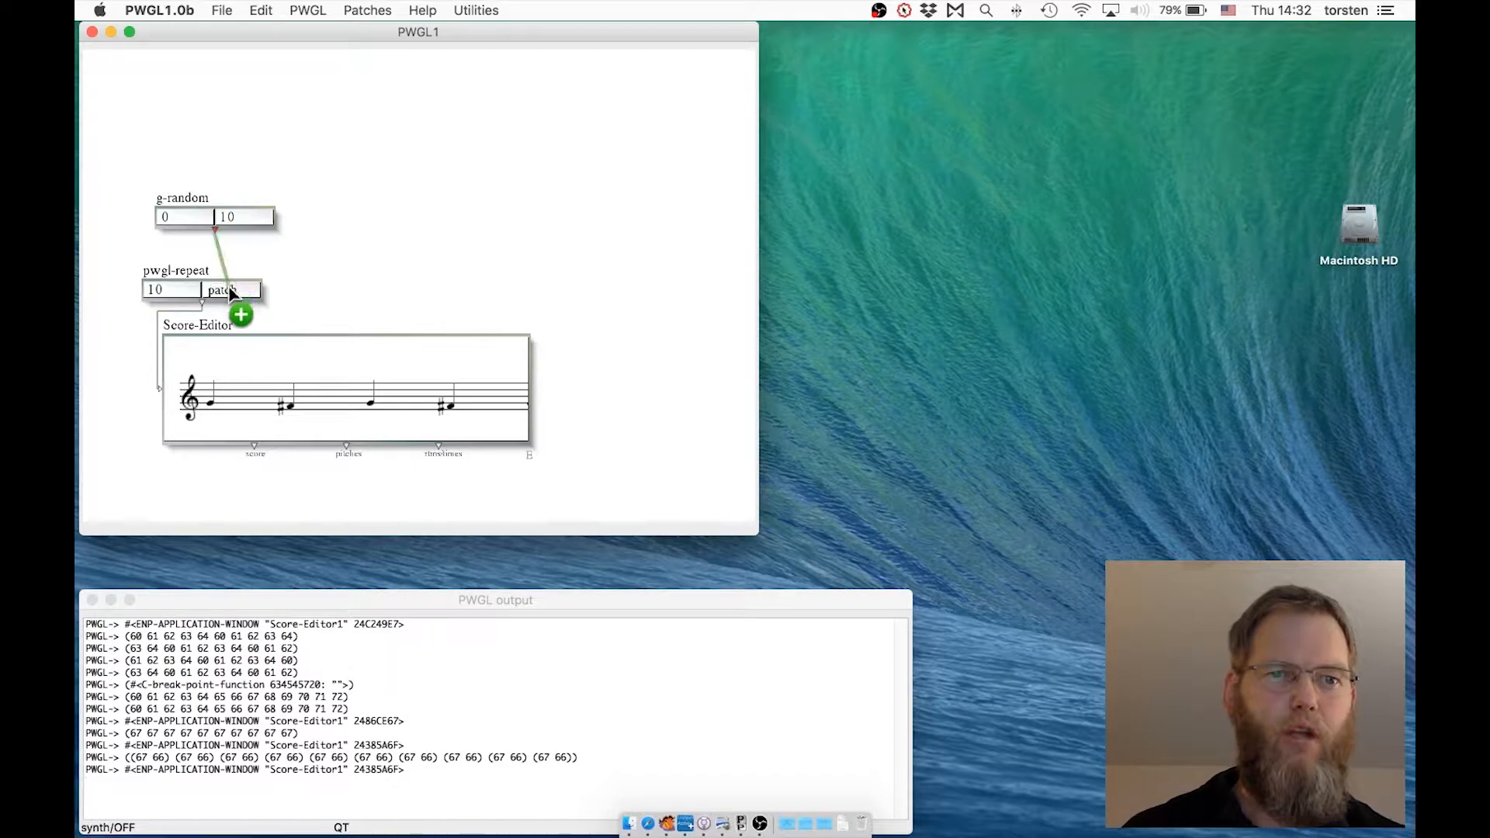
# Step: Set the g-random range to 60 and 72 and move the box closer to pwgl-repeat
pyautogui.doubleClick(174, 217)
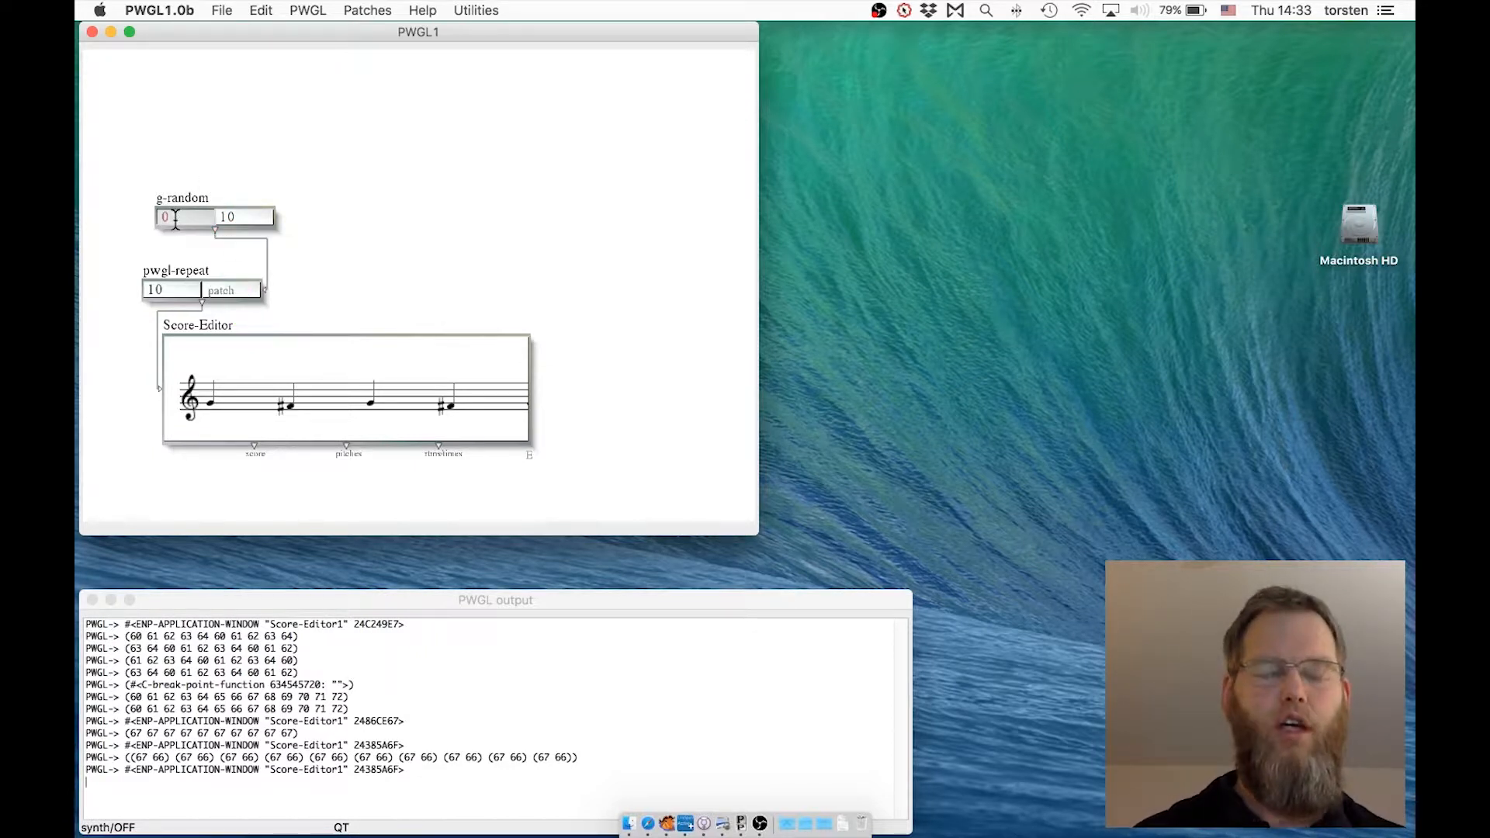
pyautogui.write('60')
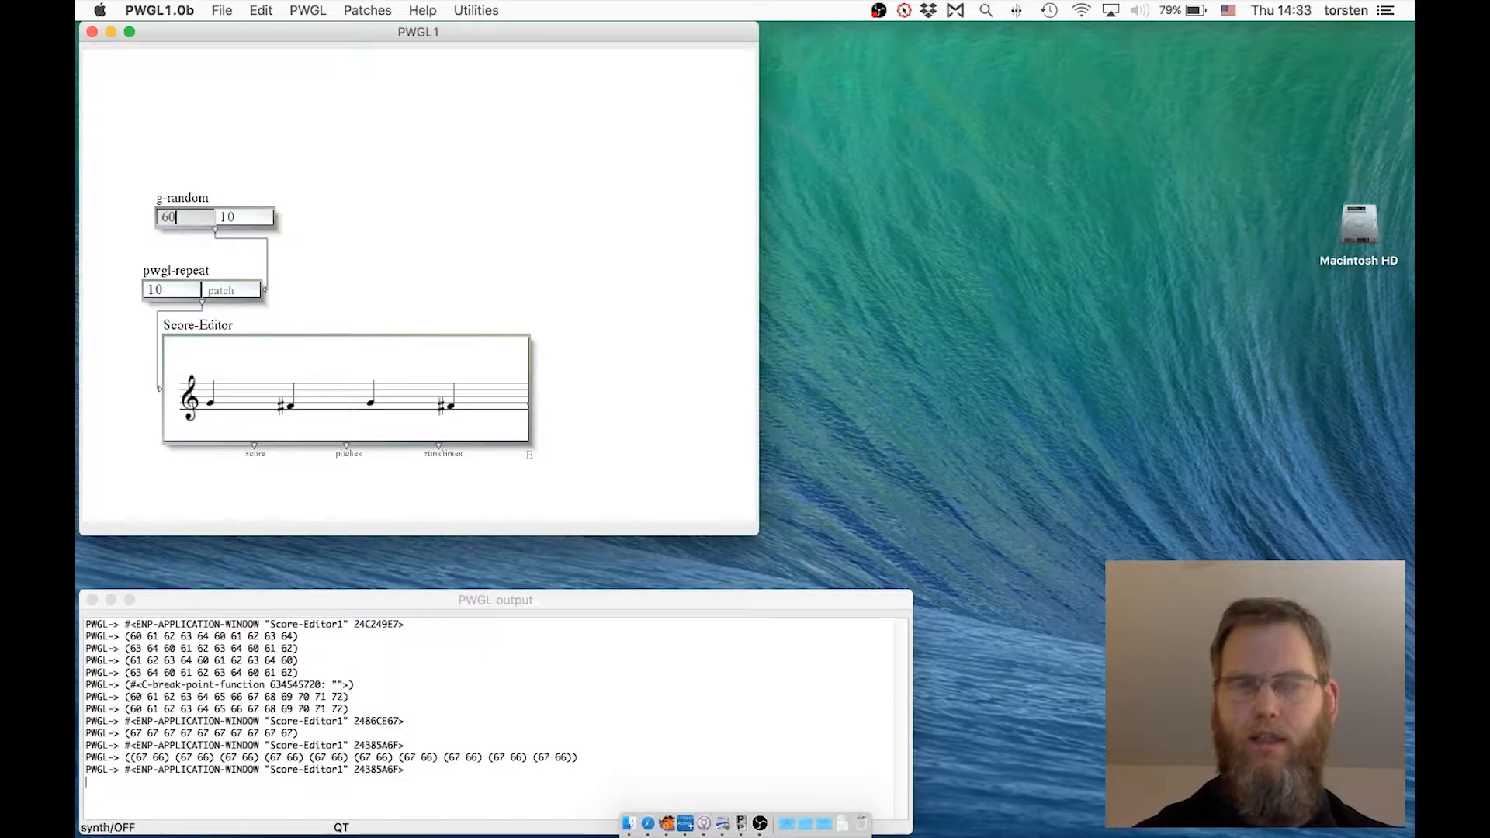
pyautogui.press('Return')
pyautogui.doubleClick(247, 221)
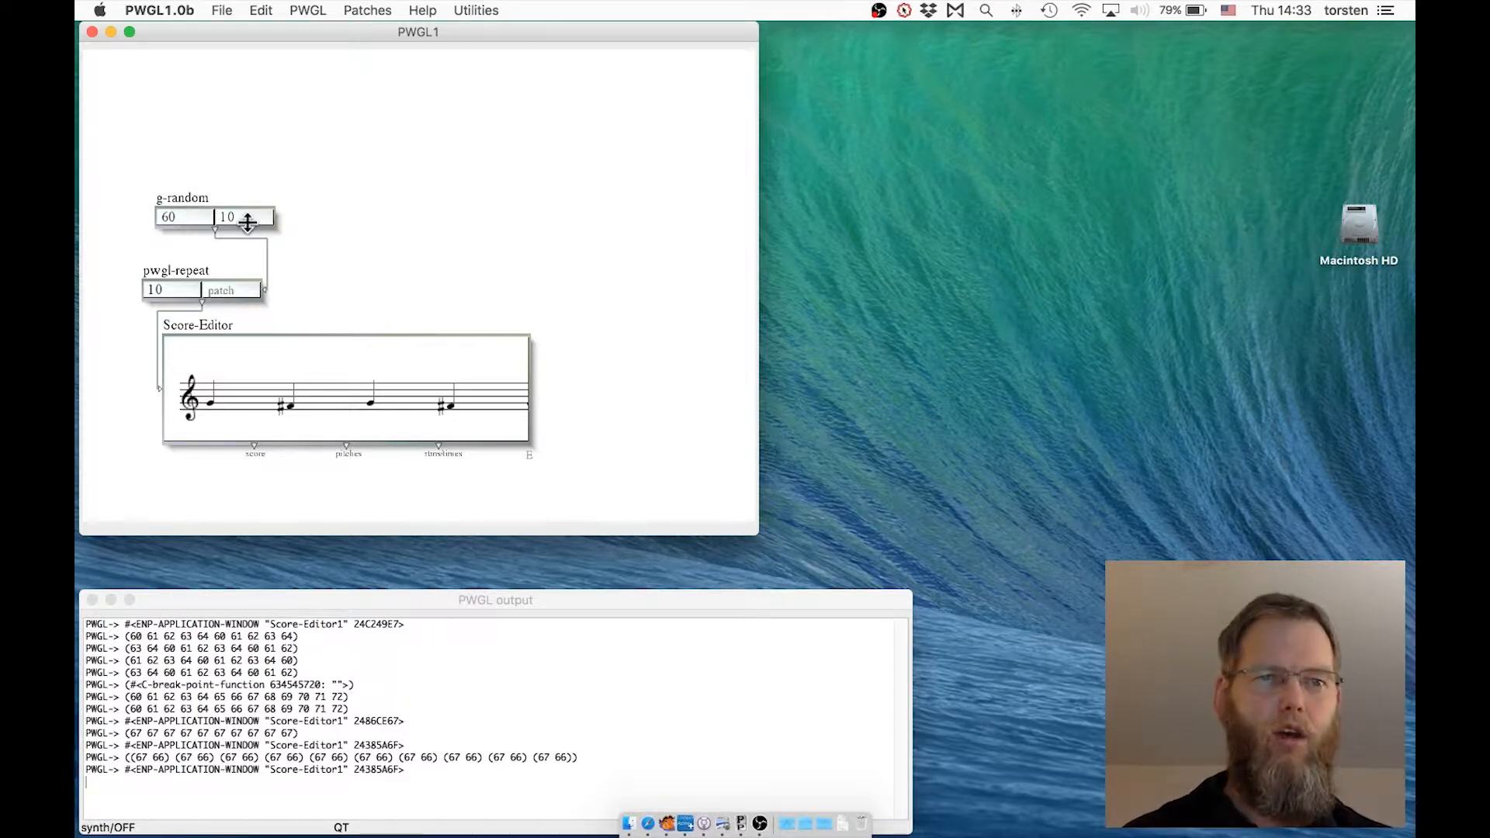
pyautogui.write('72')
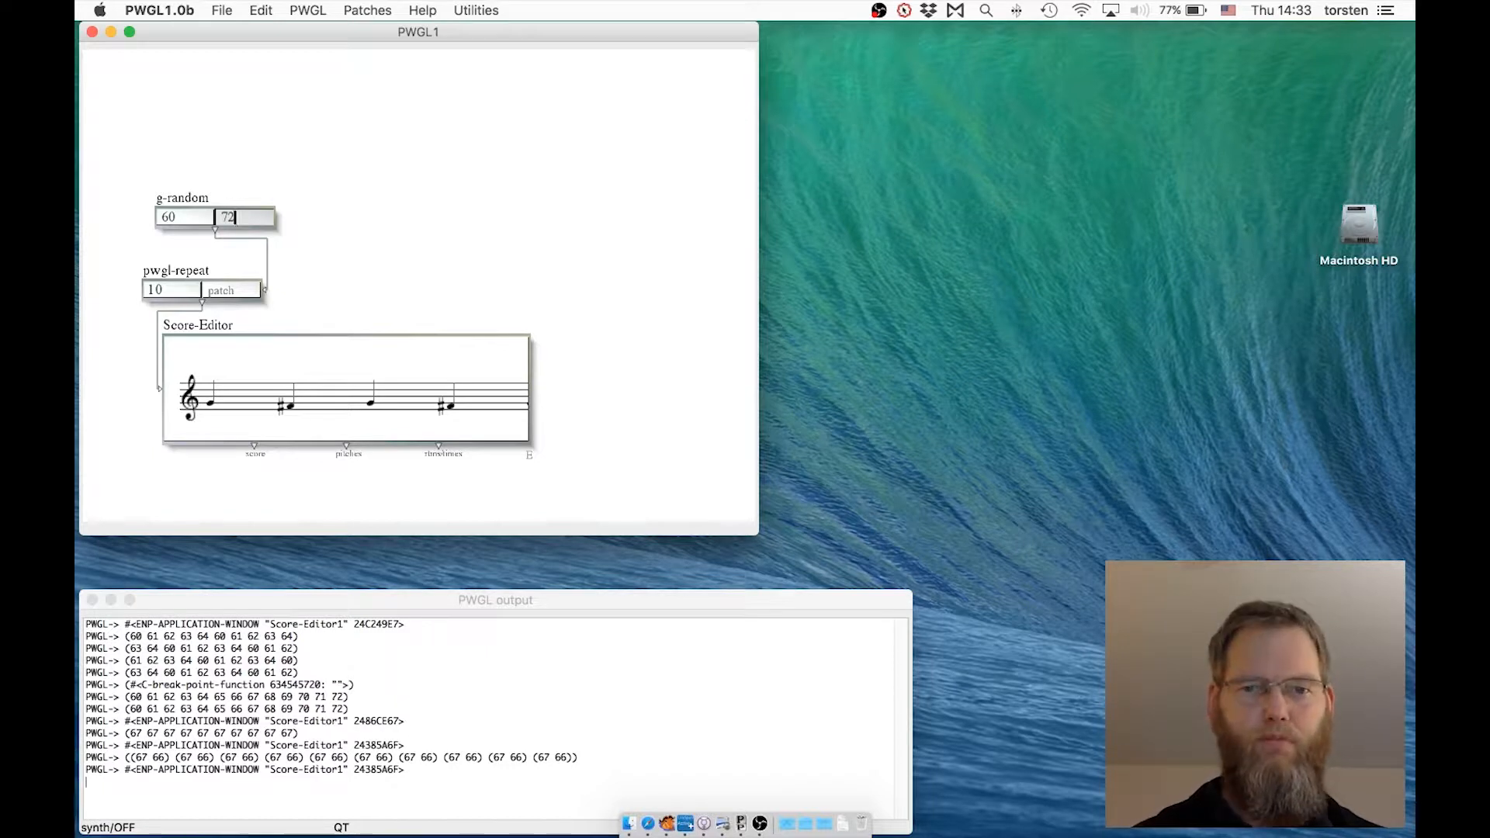
pyautogui.press('Return')
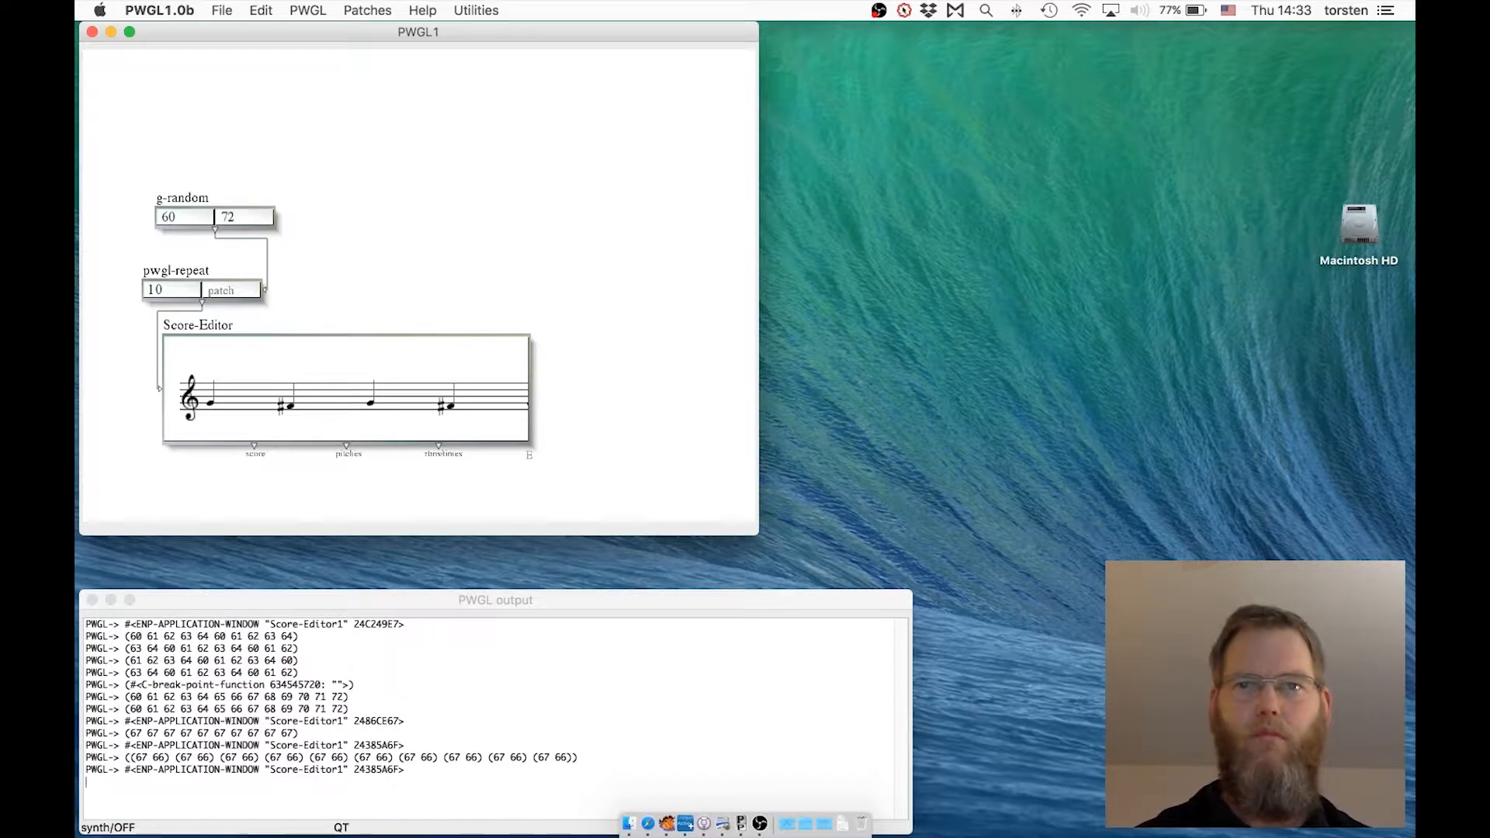
pyautogui.moveTo(185, 196); pyautogui.dragTo(177, 216)
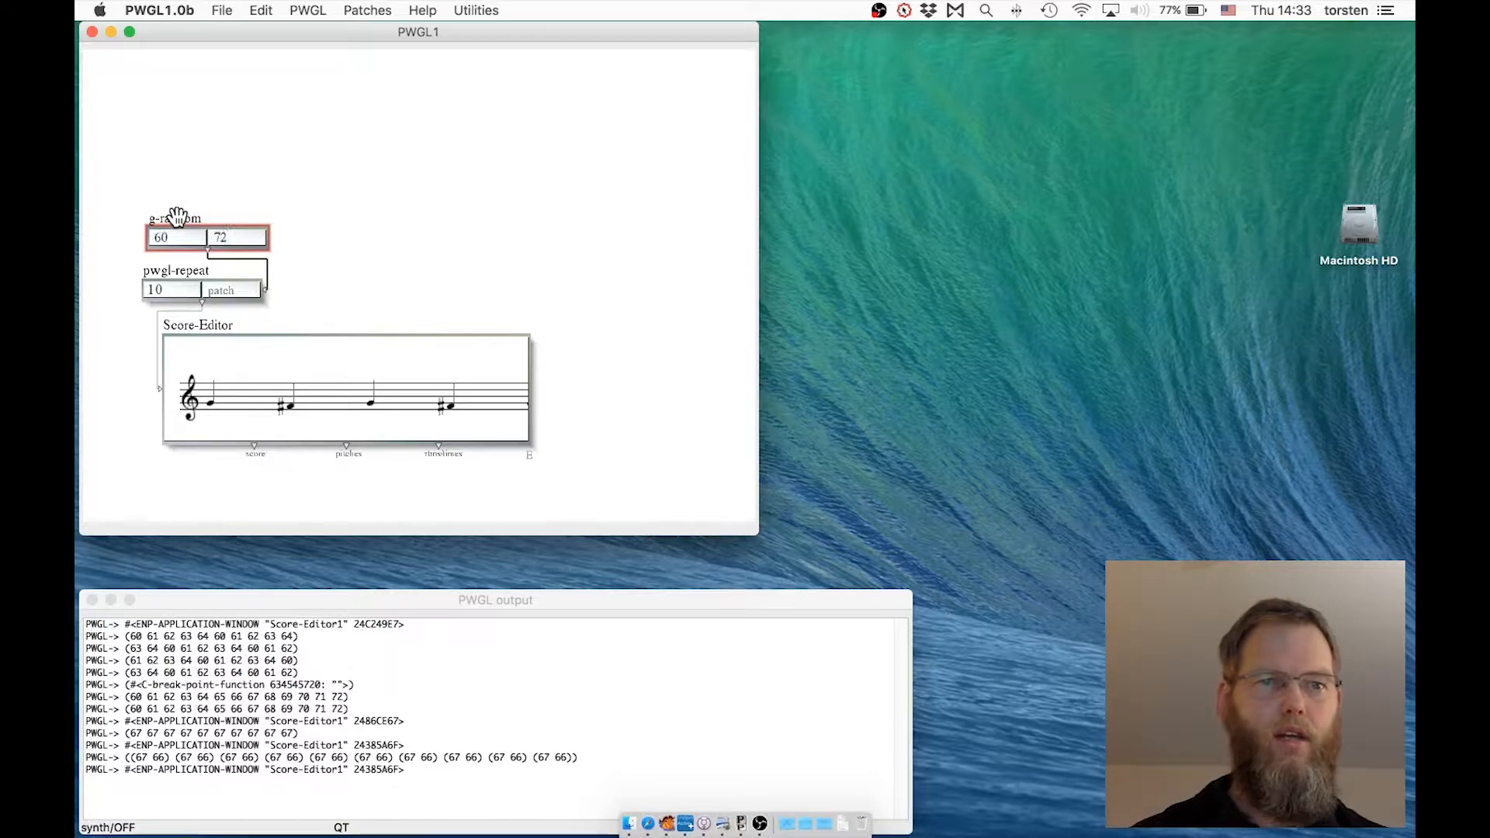
pyautogui.click(120, 361)
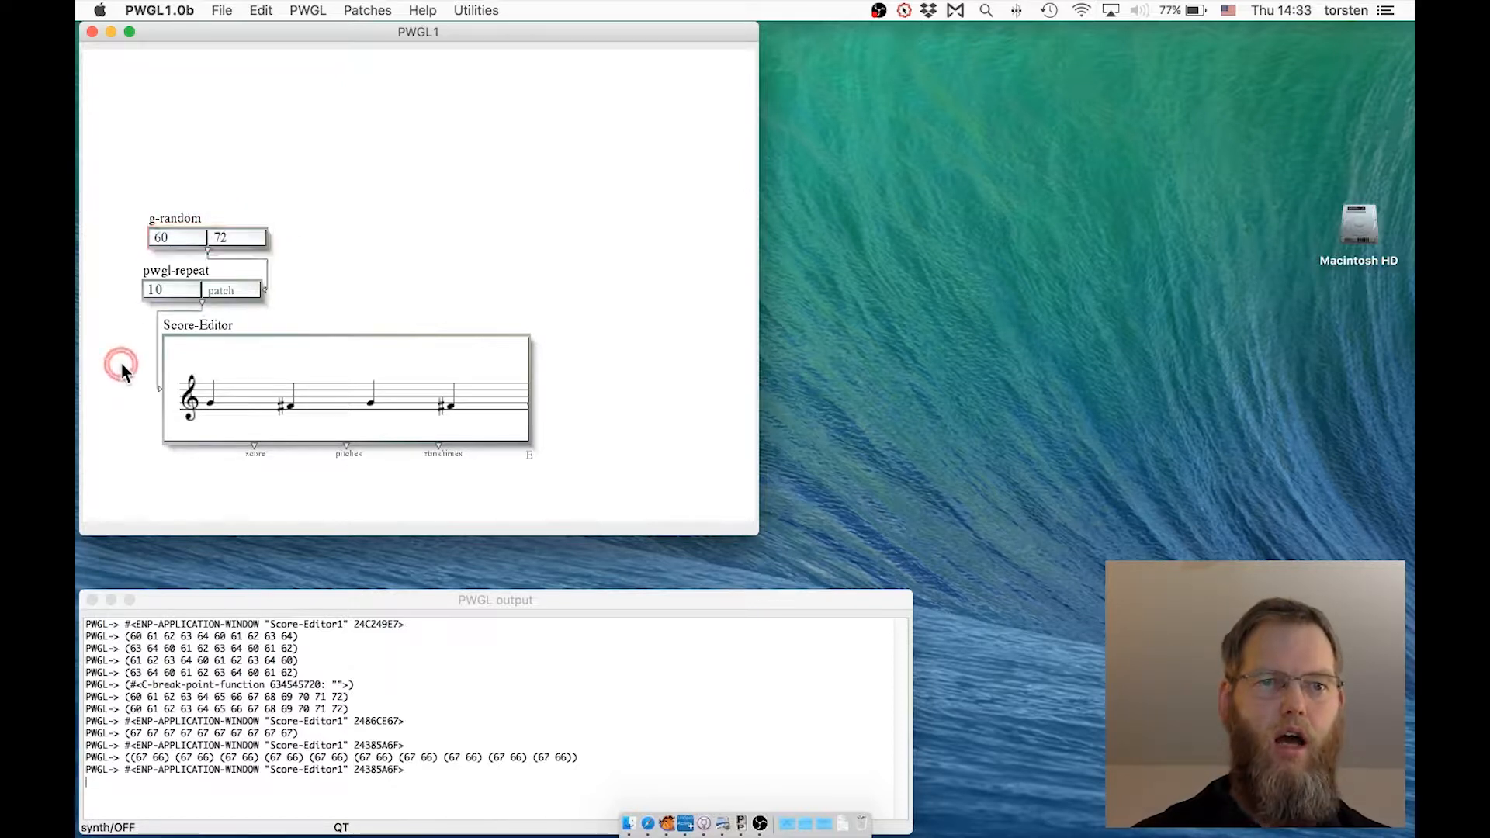
# Step: Evaluate the g-random box repeatedly on its own to inspect the random numbers it outputs
pyautogui.click(180, 220)
pyautogui.press('v')
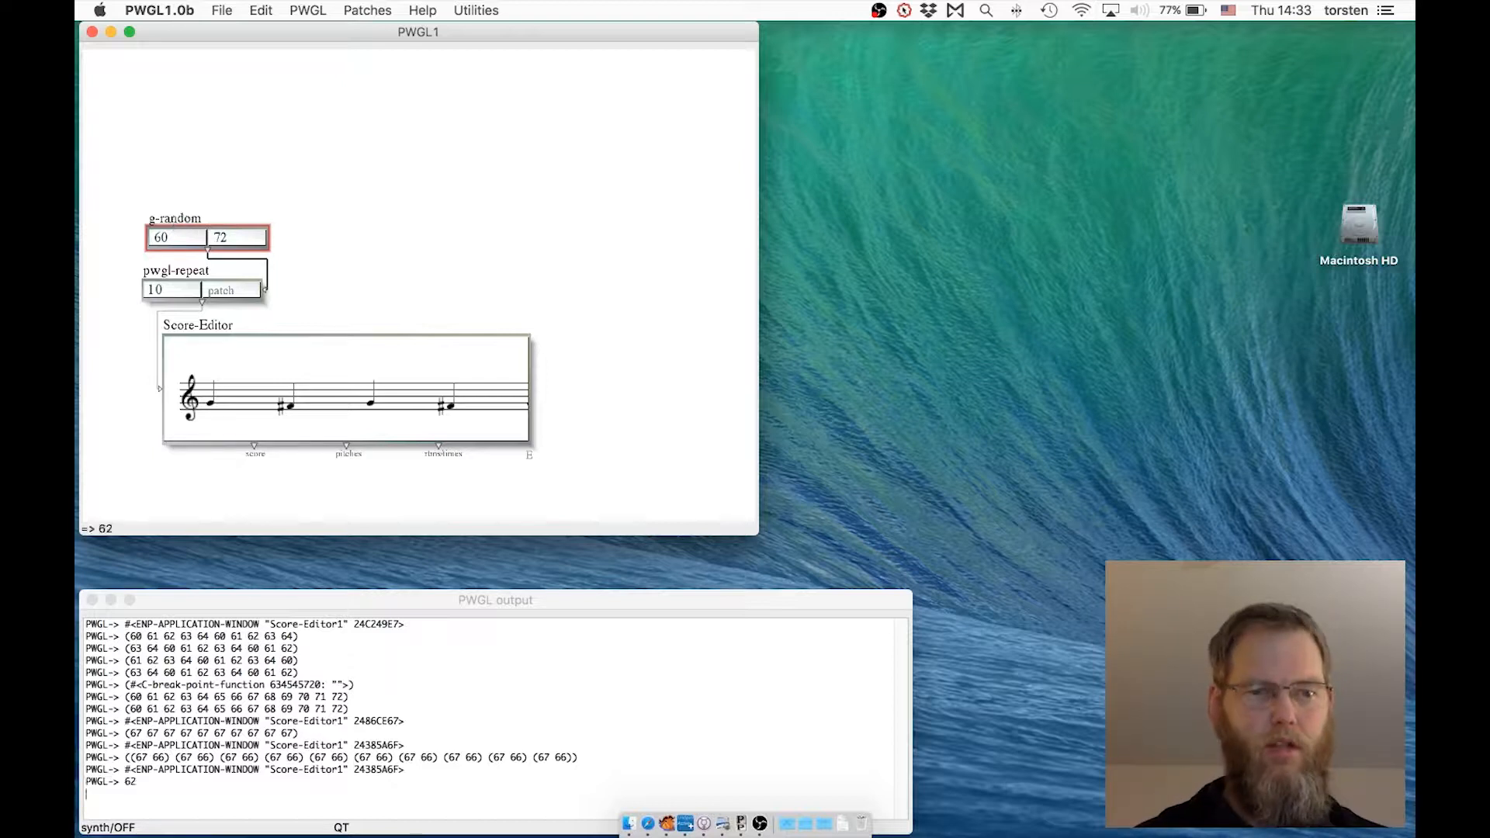
pyautogui.press('v')
pyautogui.press('v')
pyautogui.press('v')
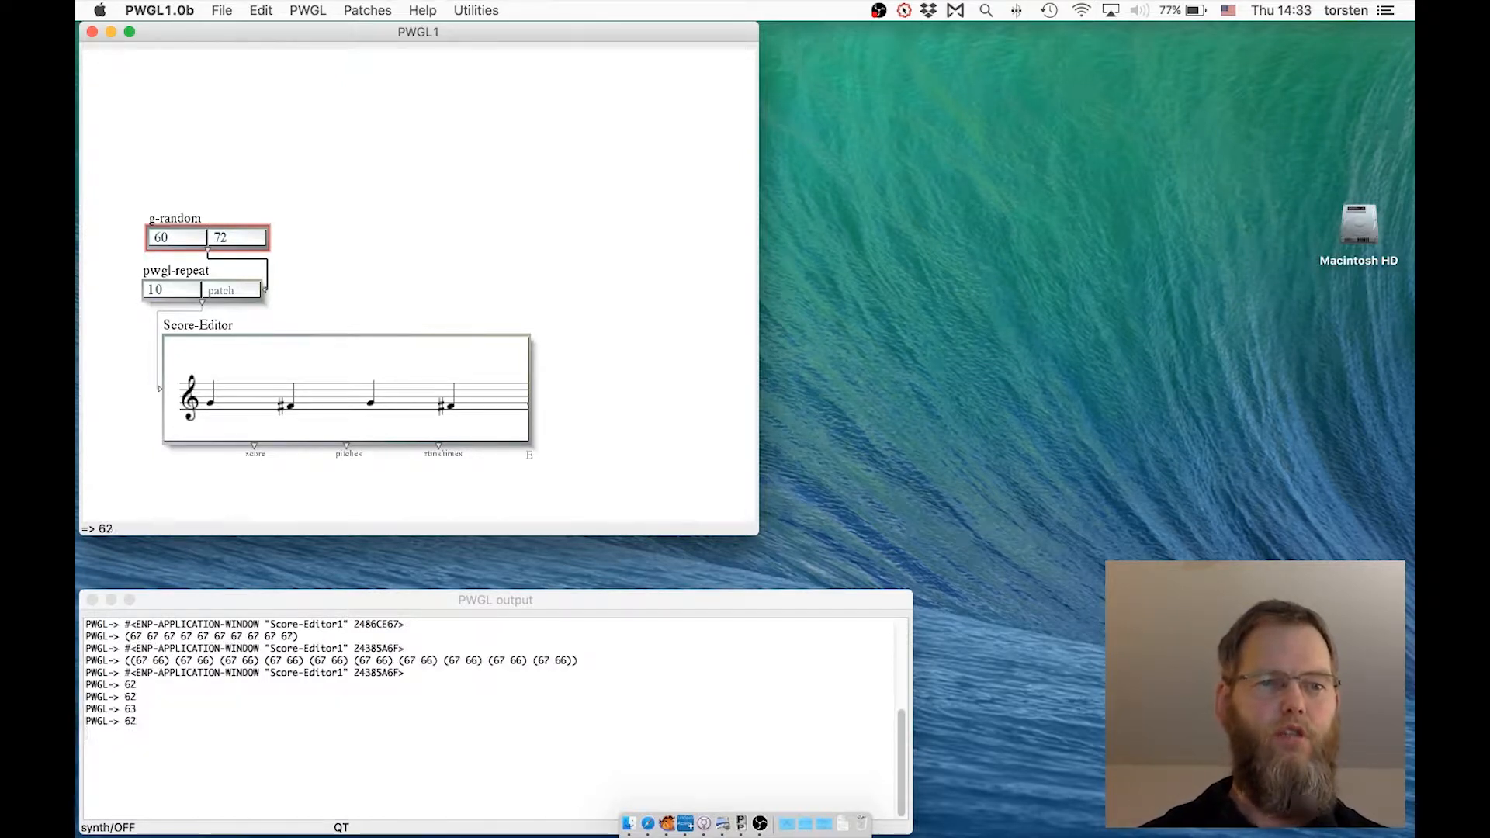
pyautogui.press('v')
pyautogui.press('v')
pyautogui.press('v')
pyautogui.press('v')
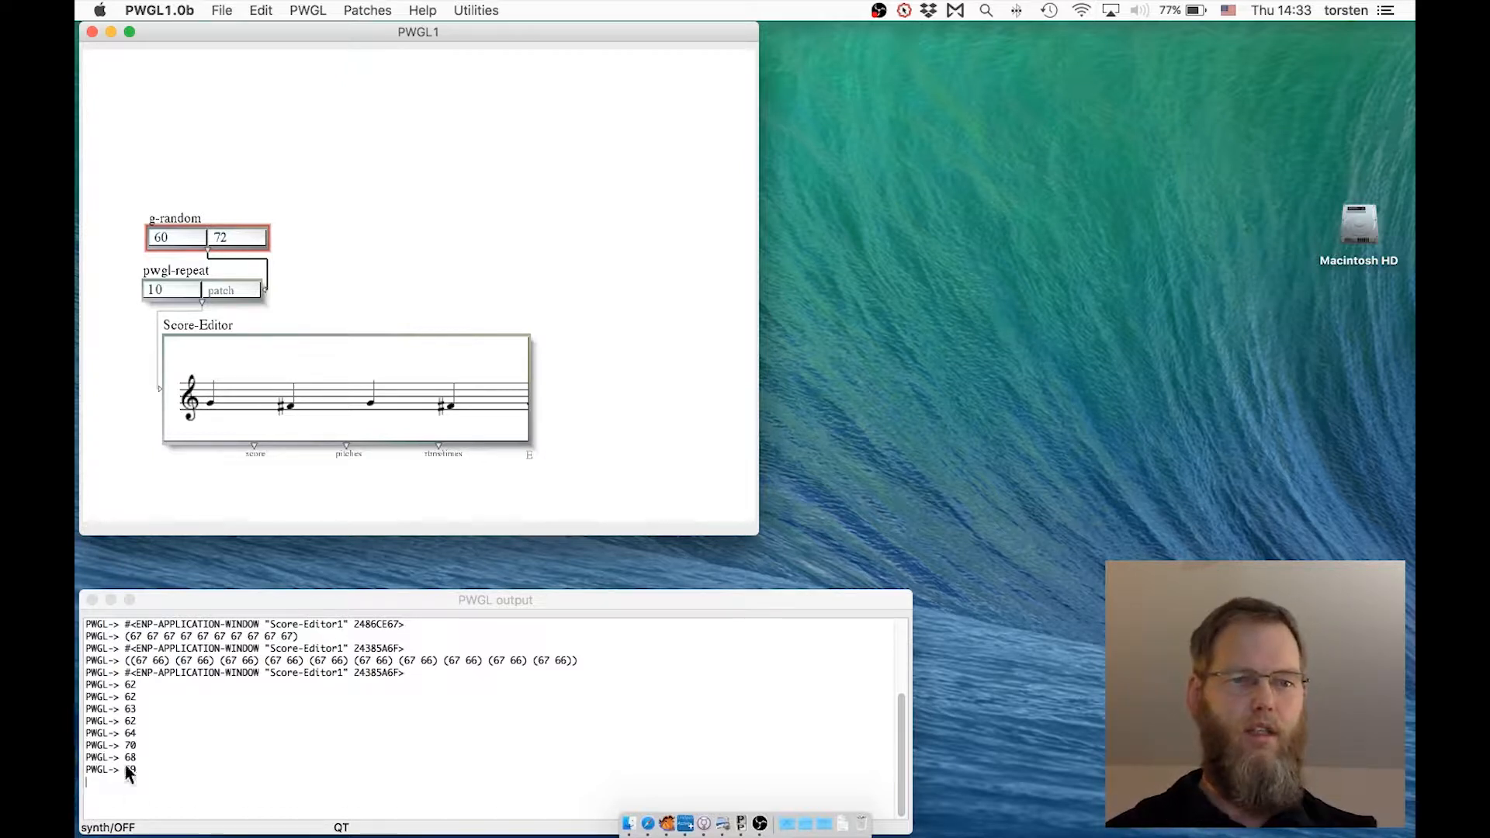
pyautogui.press('v')
pyautogui.press('v')
pyautogui.press('v')
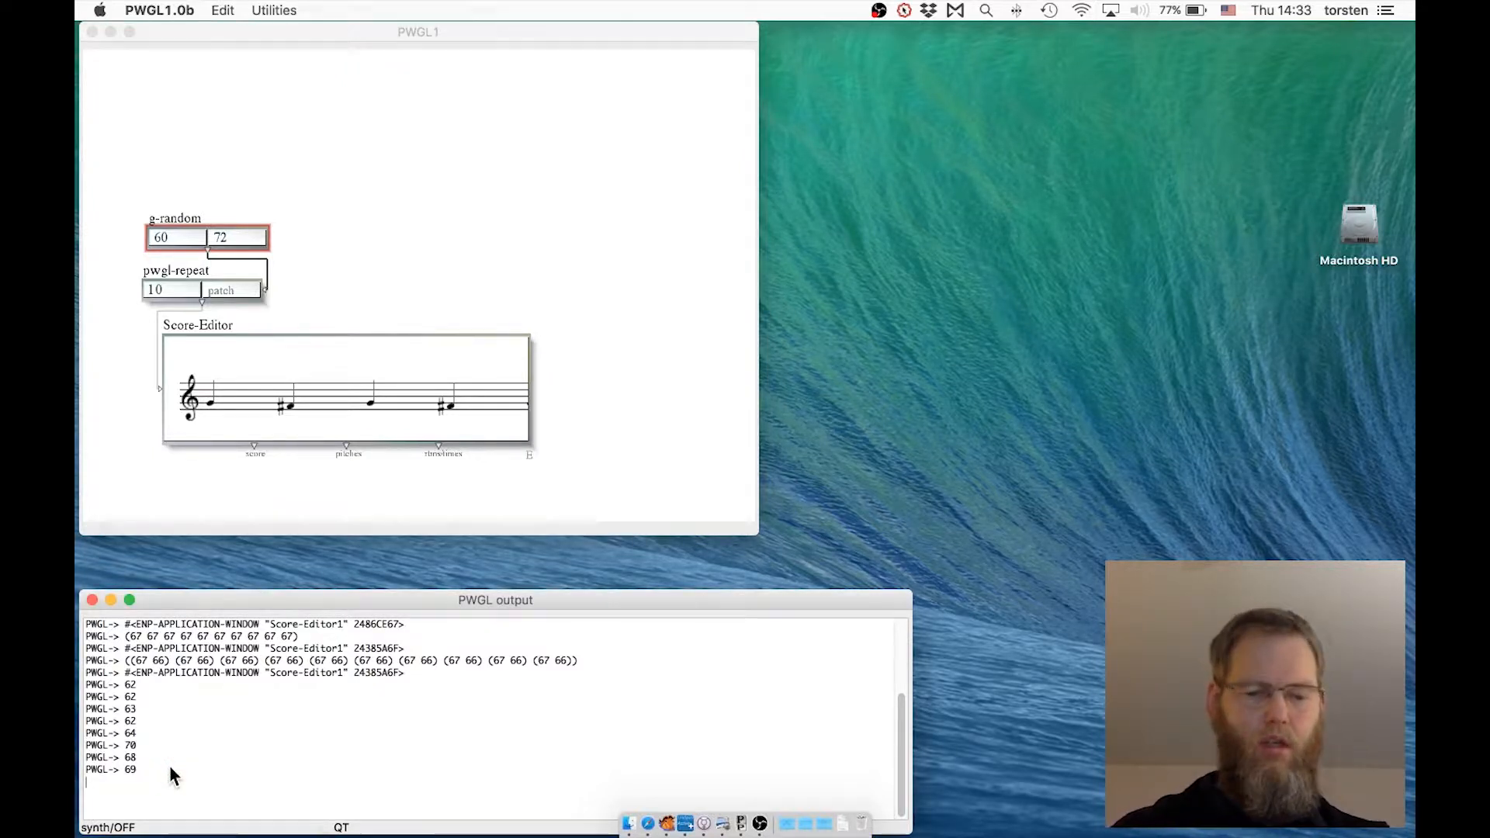
# Step: Evaluate pwgl-repeat to inspect its list, then evaluate the Score-Editor twice, playing the random notes each time
pyautogui.click(169, 269)
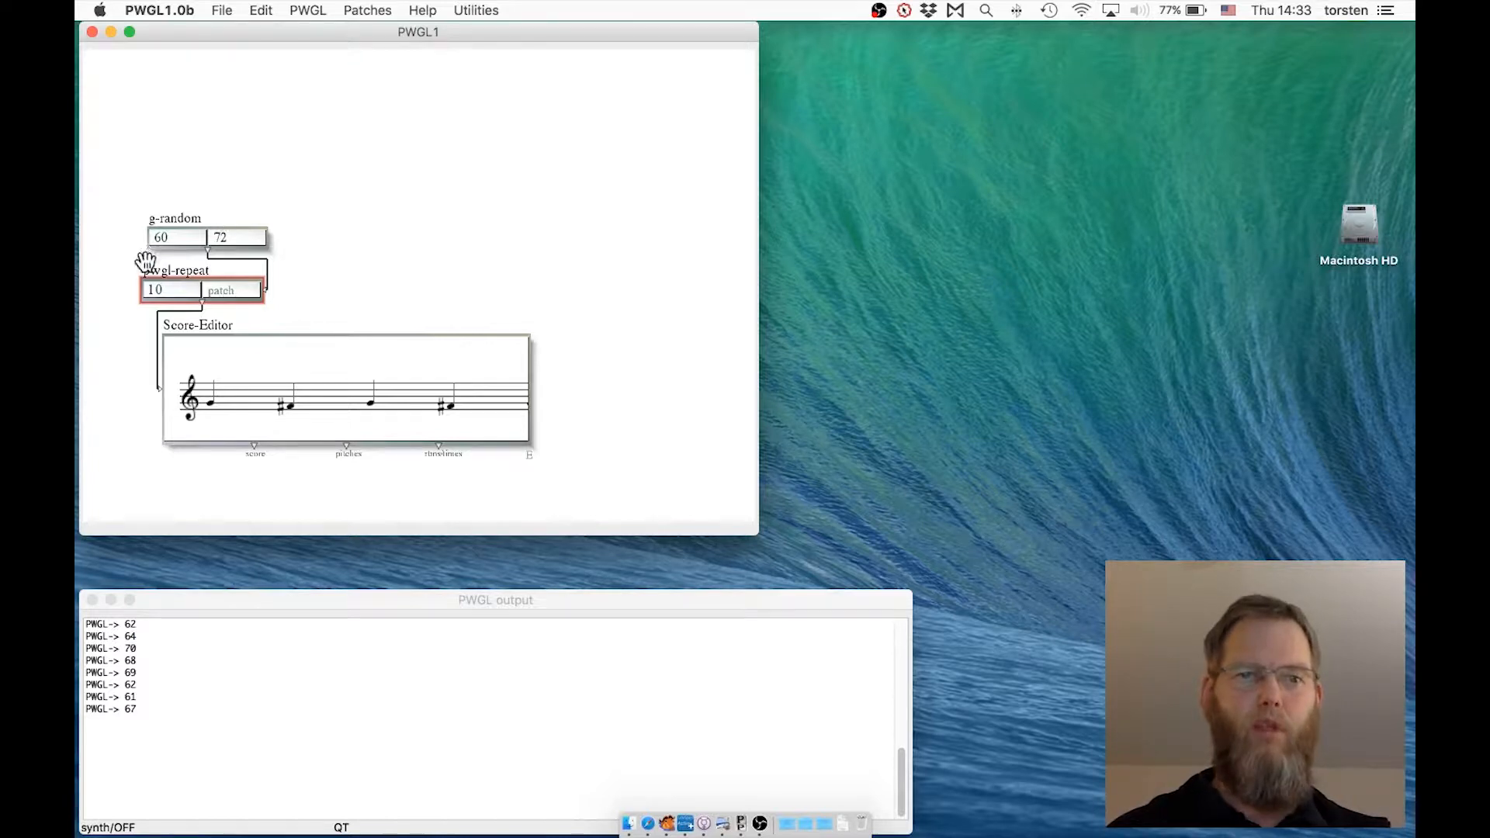
pyautogui.press('v')
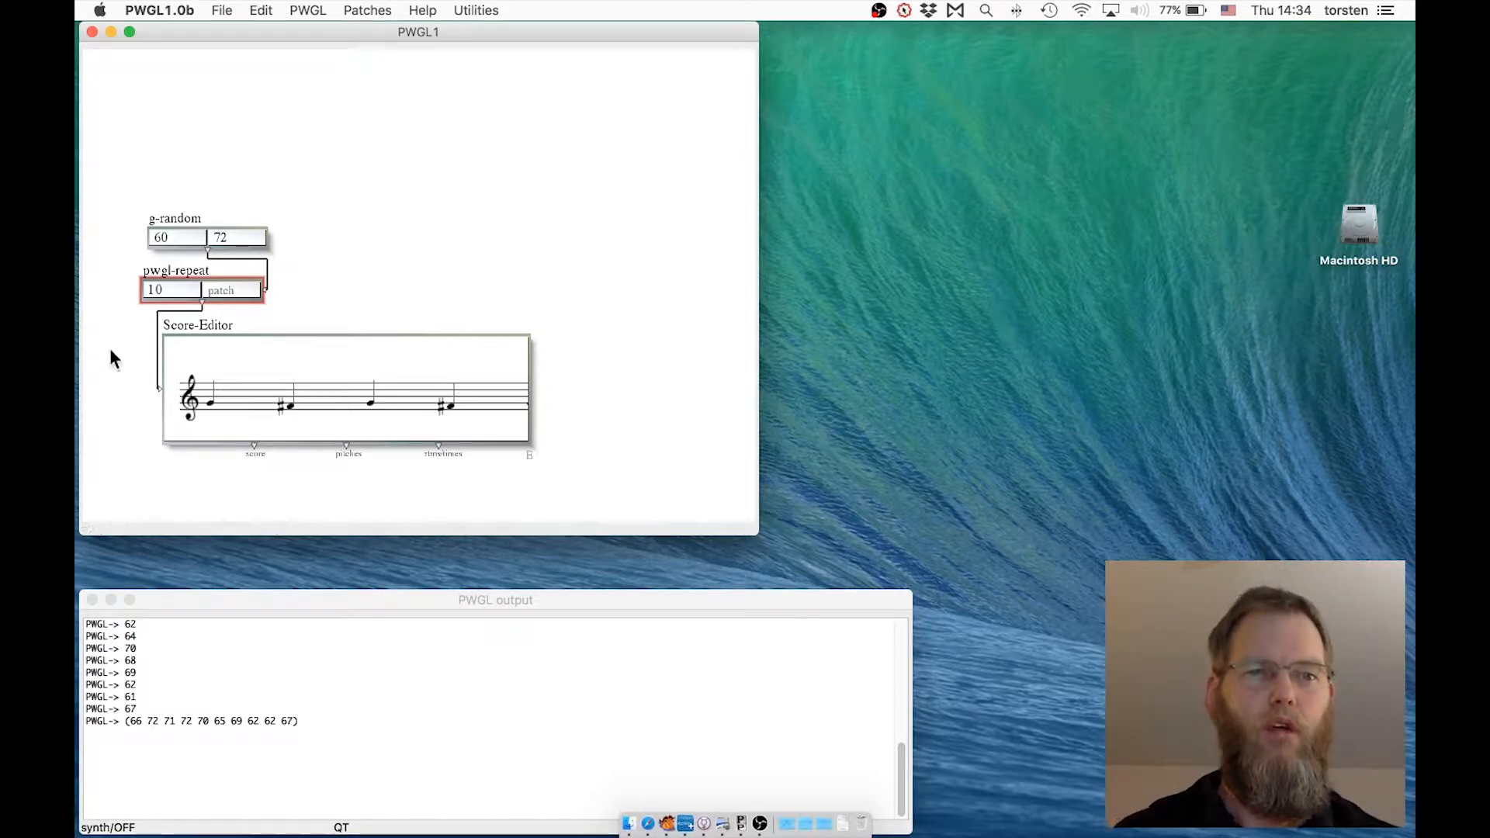
pyautogui.click(284, 405)
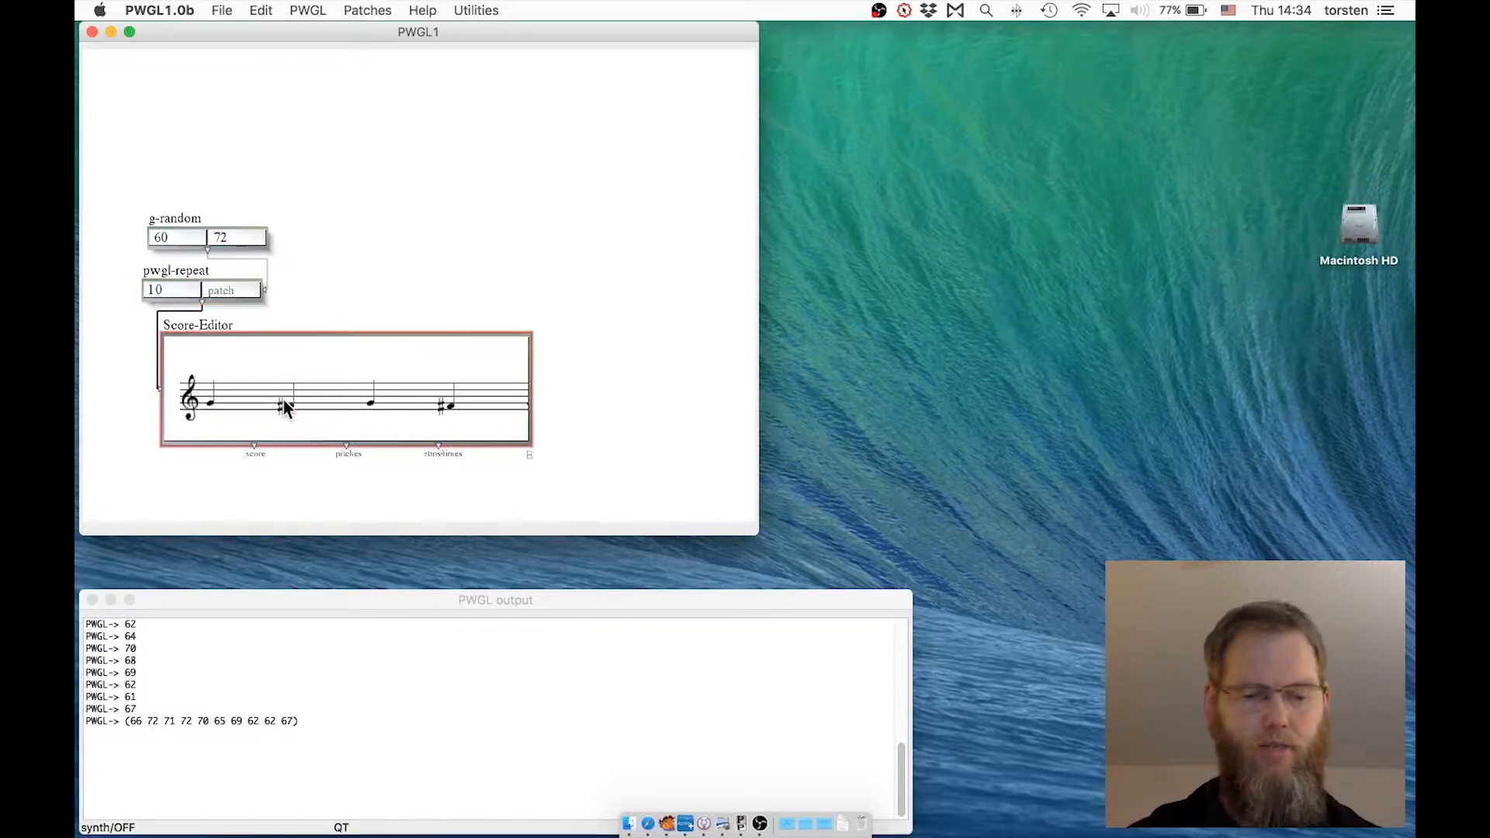
pyautogui.press('v')
pyautogui.press('space')
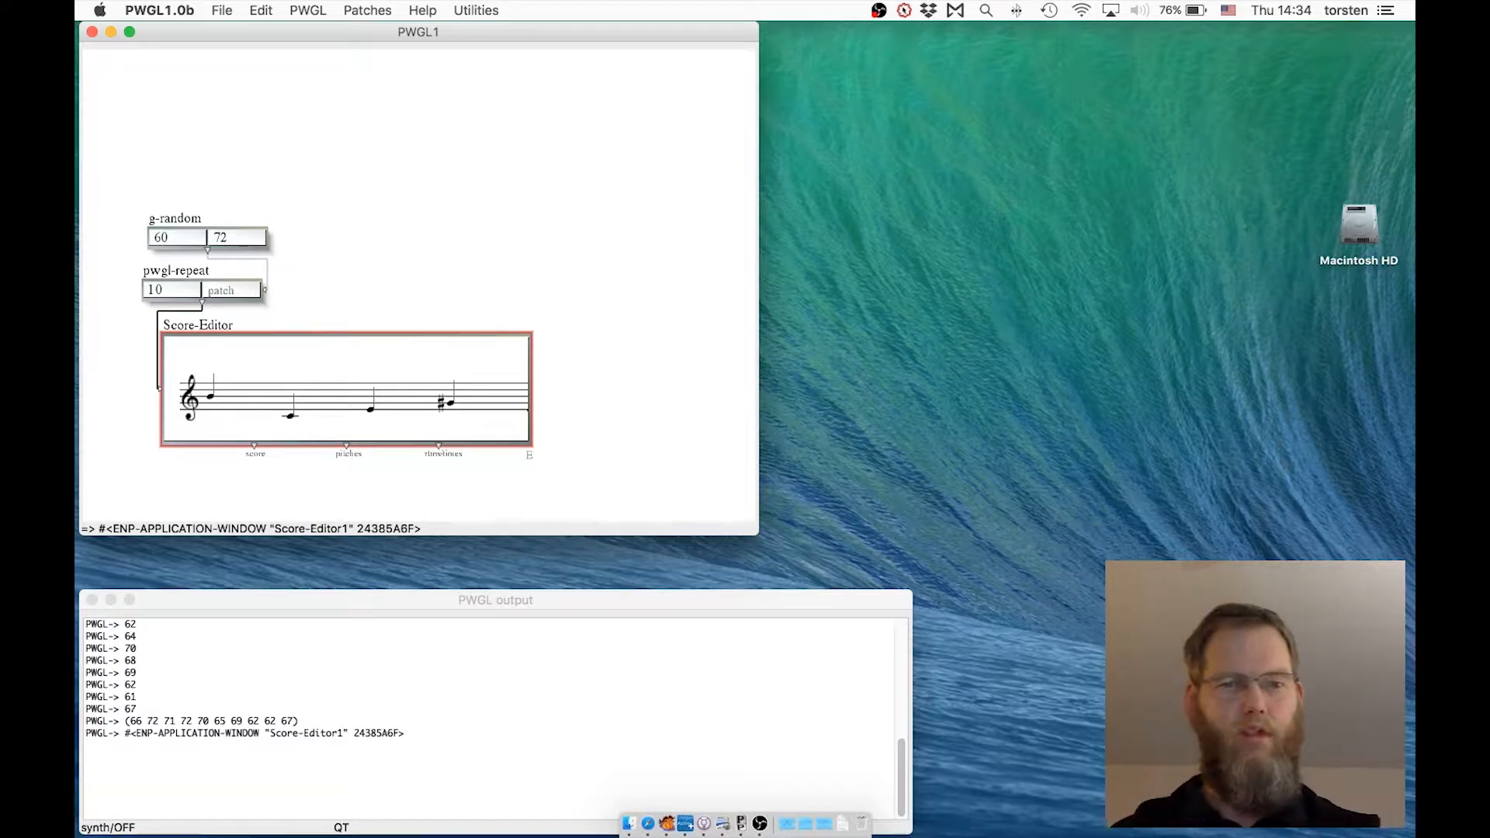
pyautogui.press('v')
pyautogui.press('space')
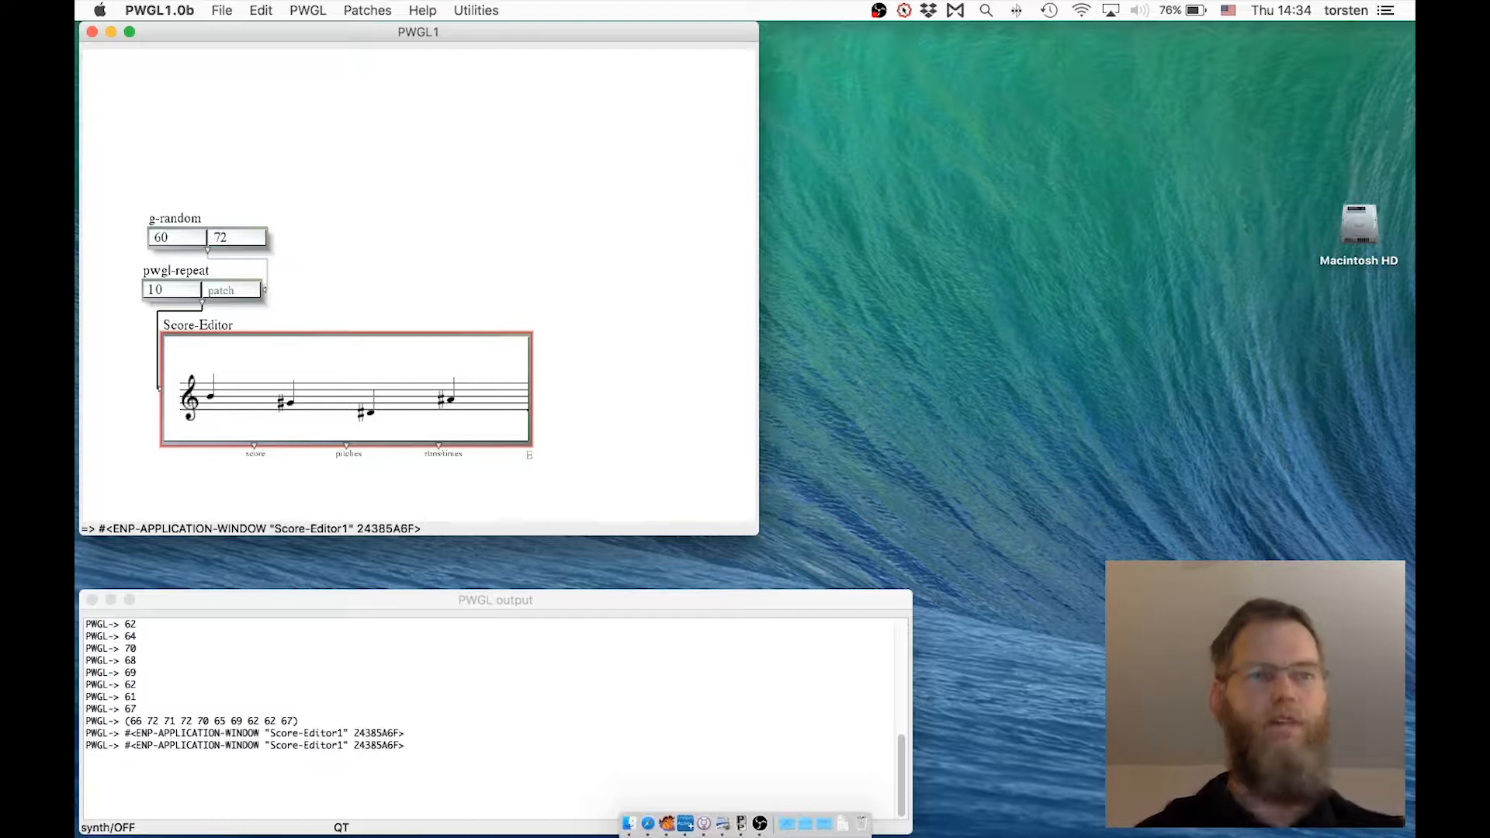
# Step: Delete the g-random box from the patch
pyautogui.click(180, 147)
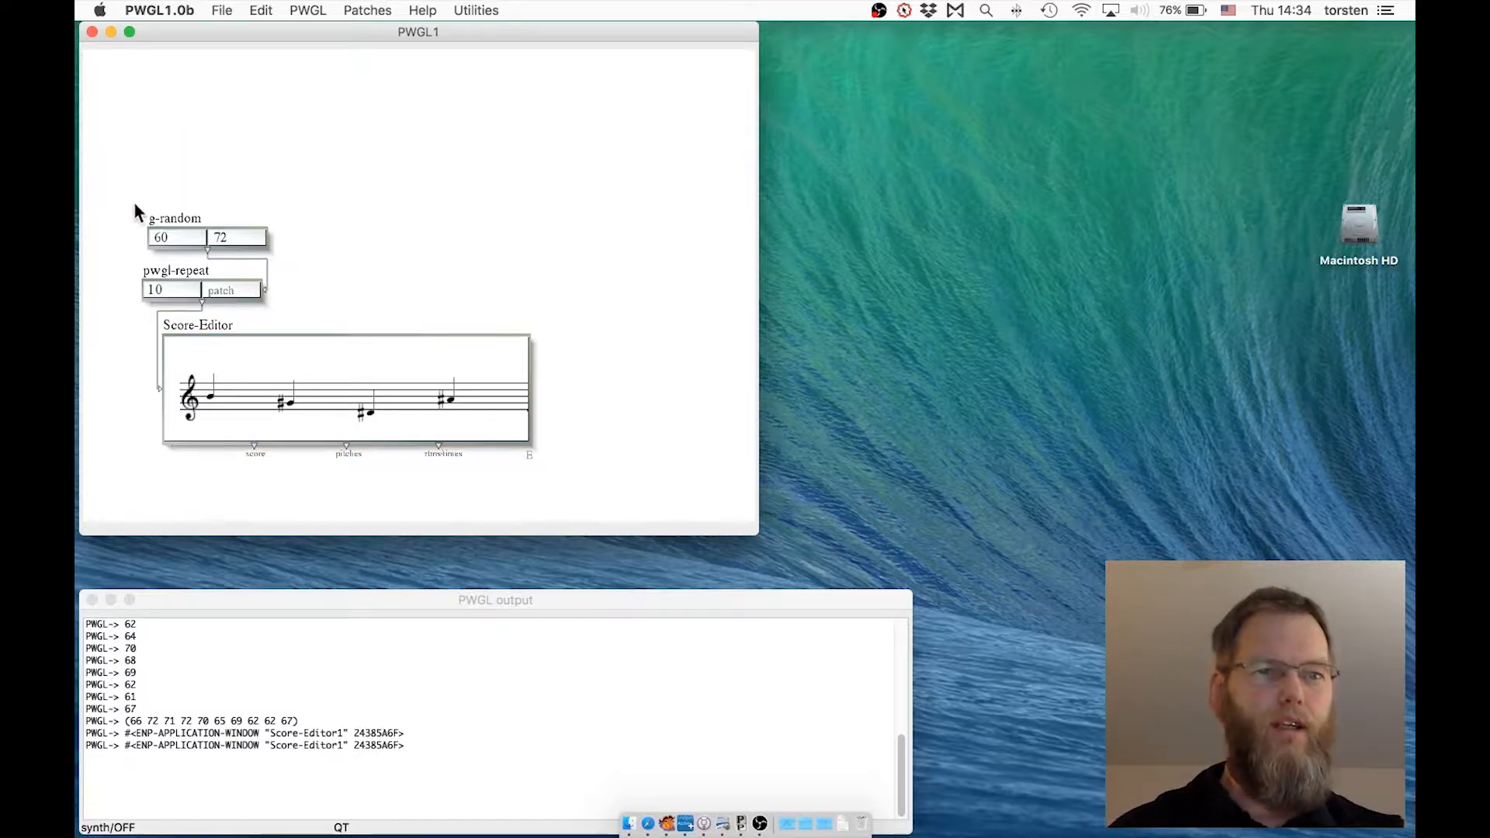
pyautogui.moveTo(135, 209); pyautogui.dragTo(249, 221)
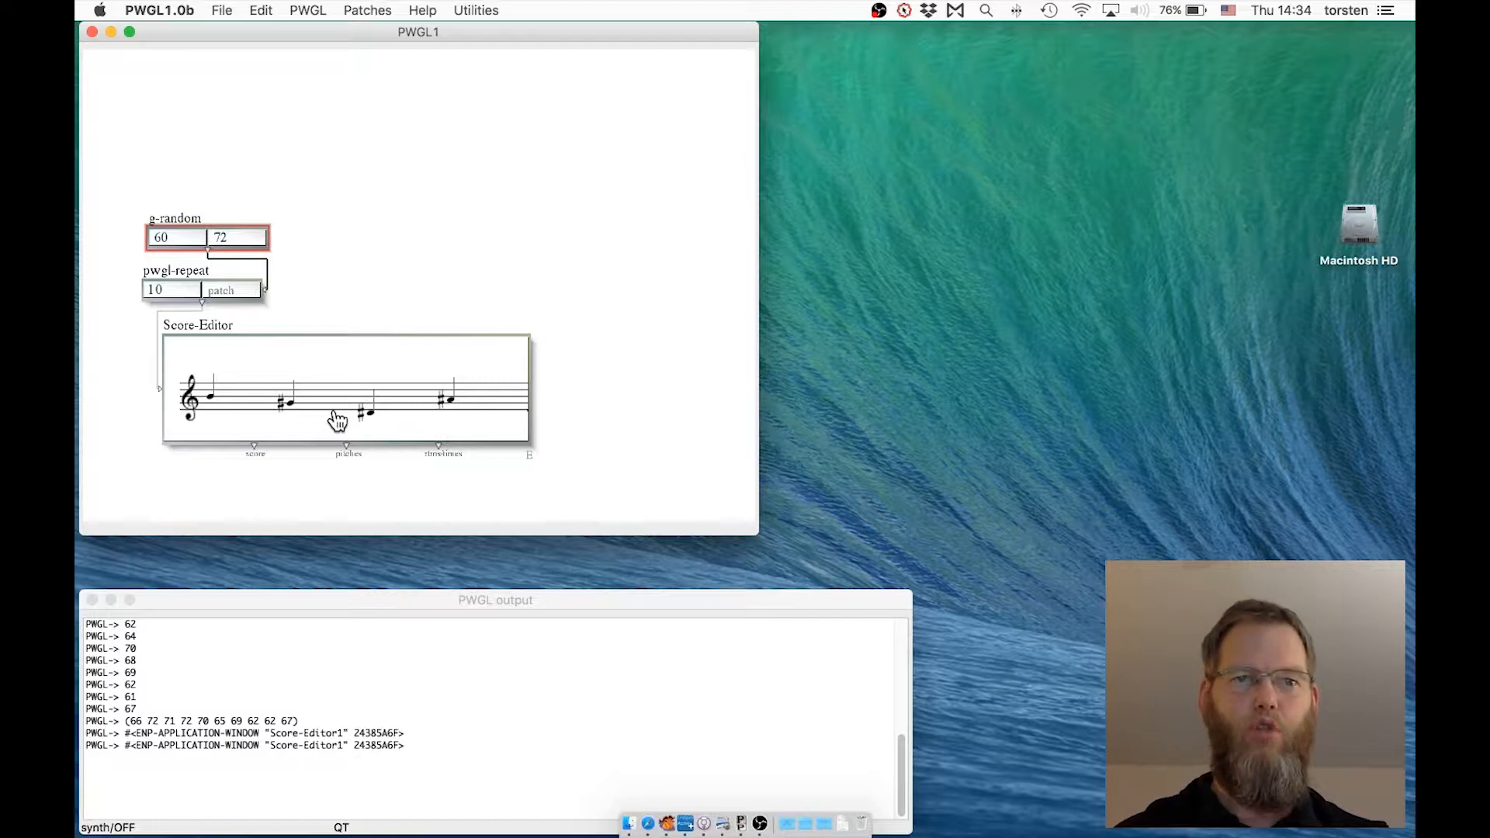
pyautogui.press('BackSpace')
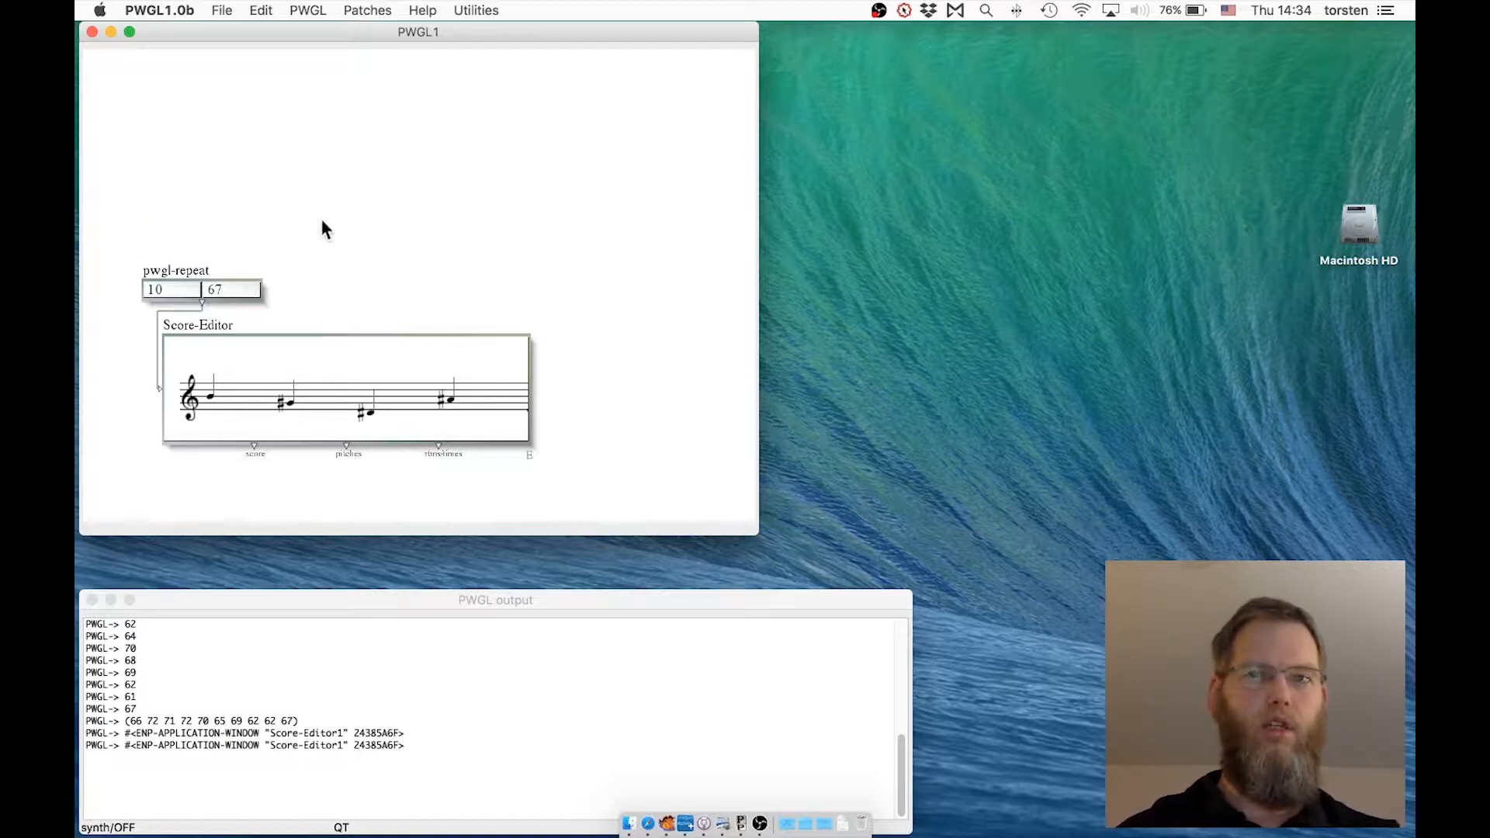
# Step: Add a pwgl-circ box in the empty space above pwgl-repeat
pyautogui.rightClick(164, 166)
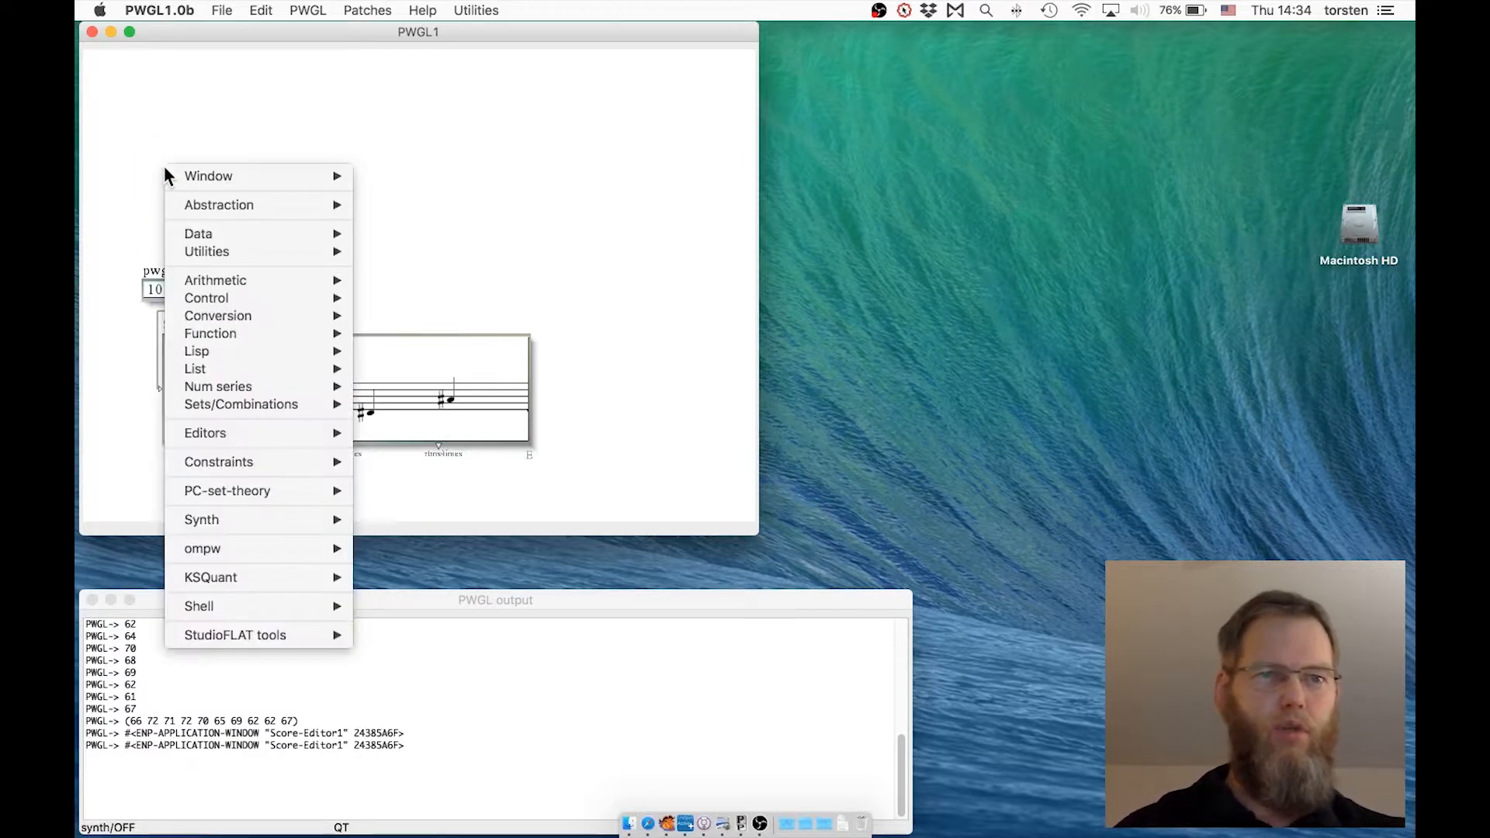
pyautogui.moveTo(206, 313)
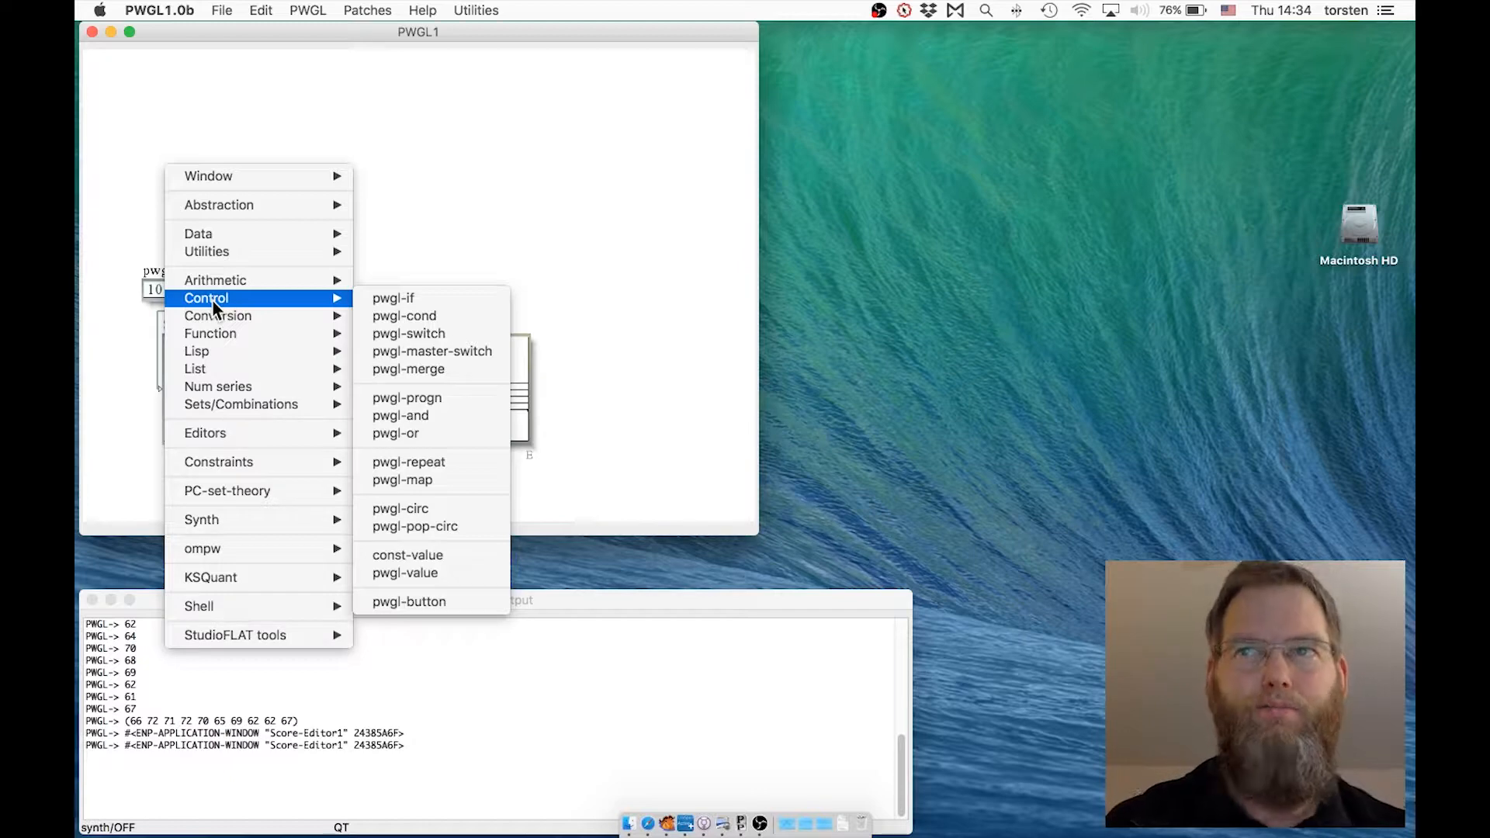
pyautogui.click(435, 508)
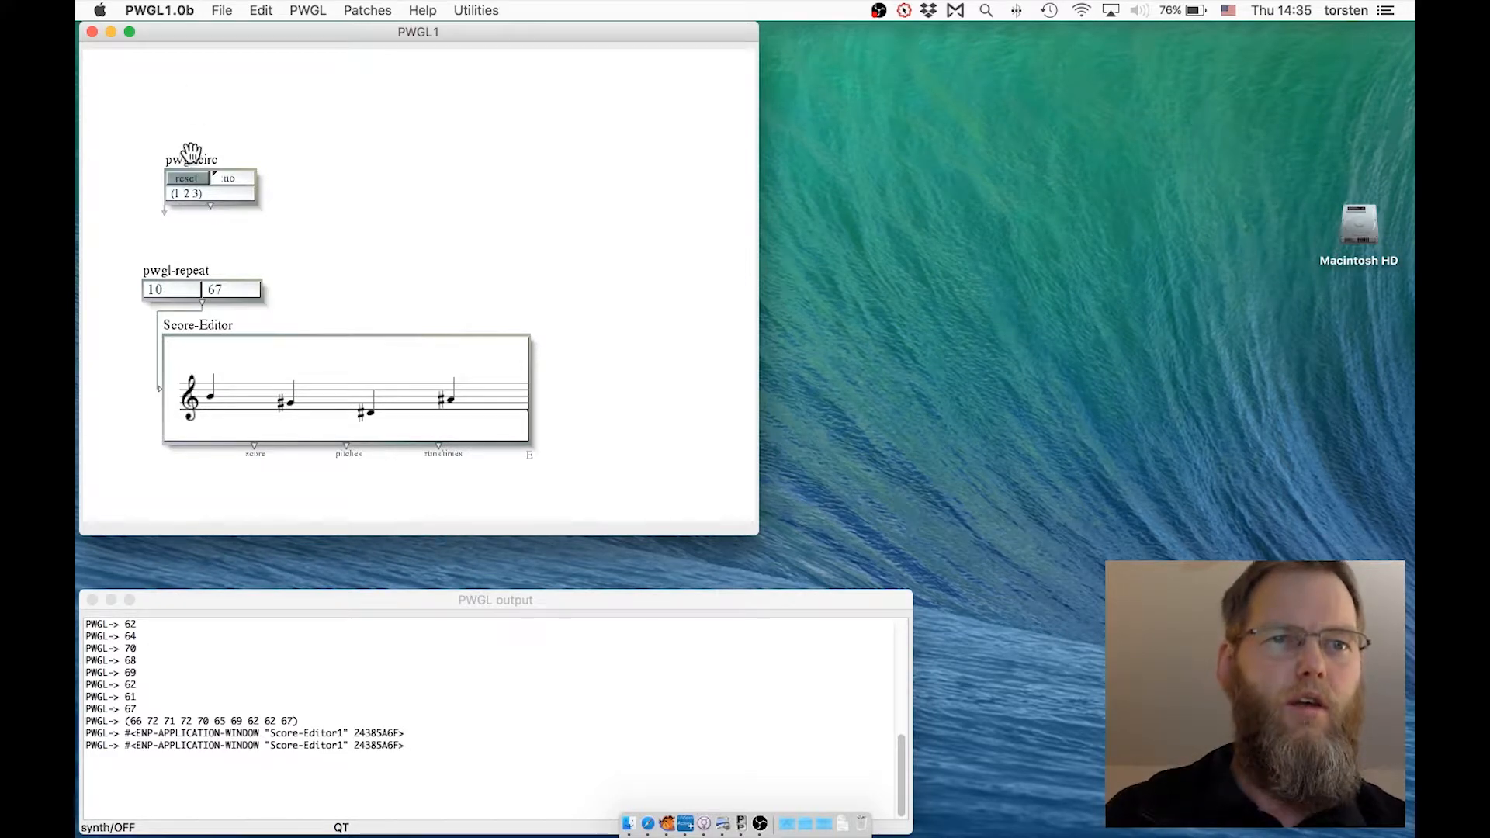
# Step: Move the pwgl-circ box down just above pwgl-repeat and evaluate it repeatedly to inspect the values it outputs
pyautogui.moveTo(191, 152); pyautogui.dragTo(169, 177)
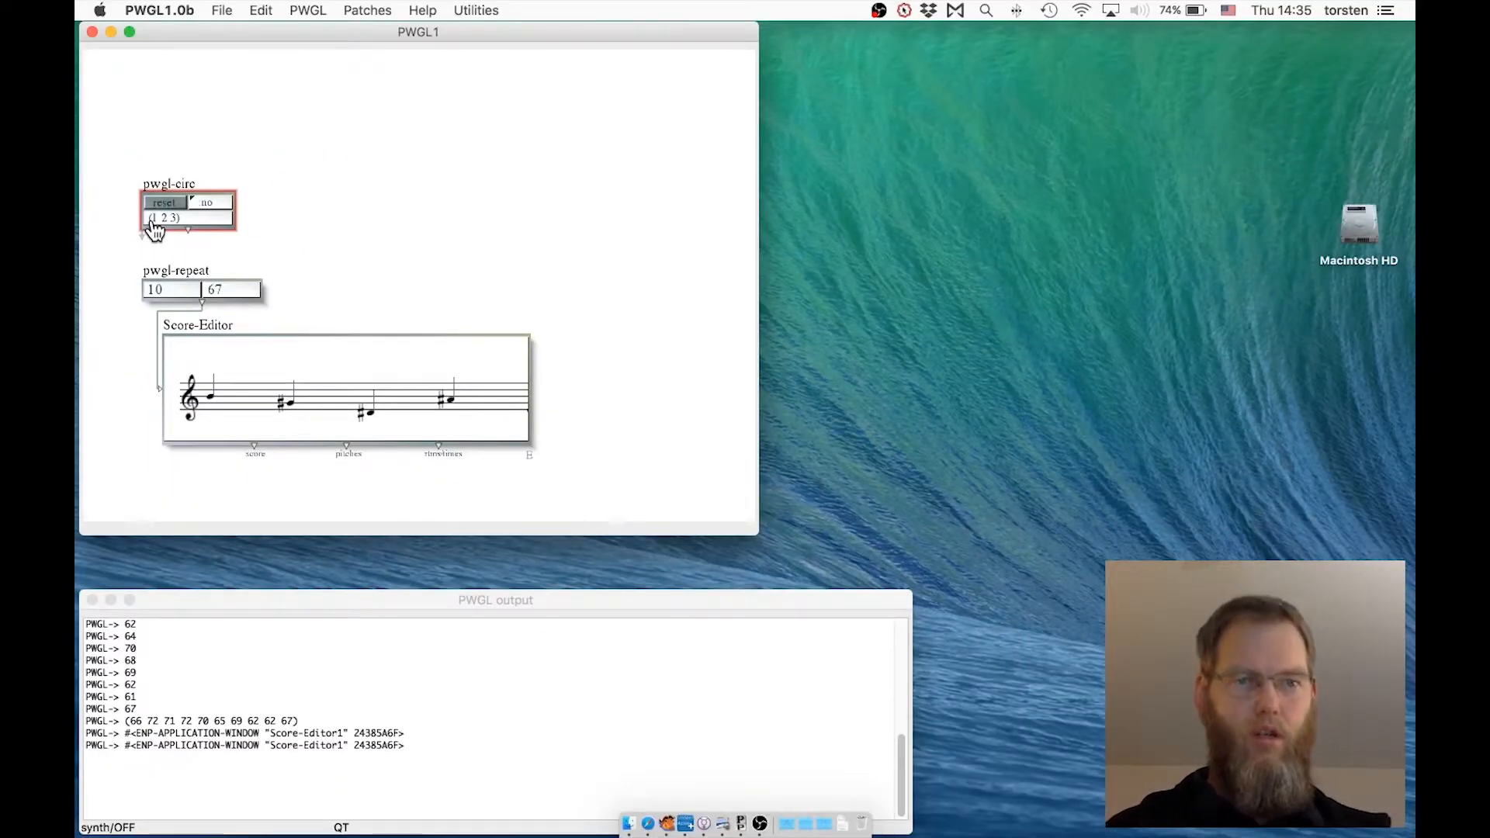
pyautogui.press('v')
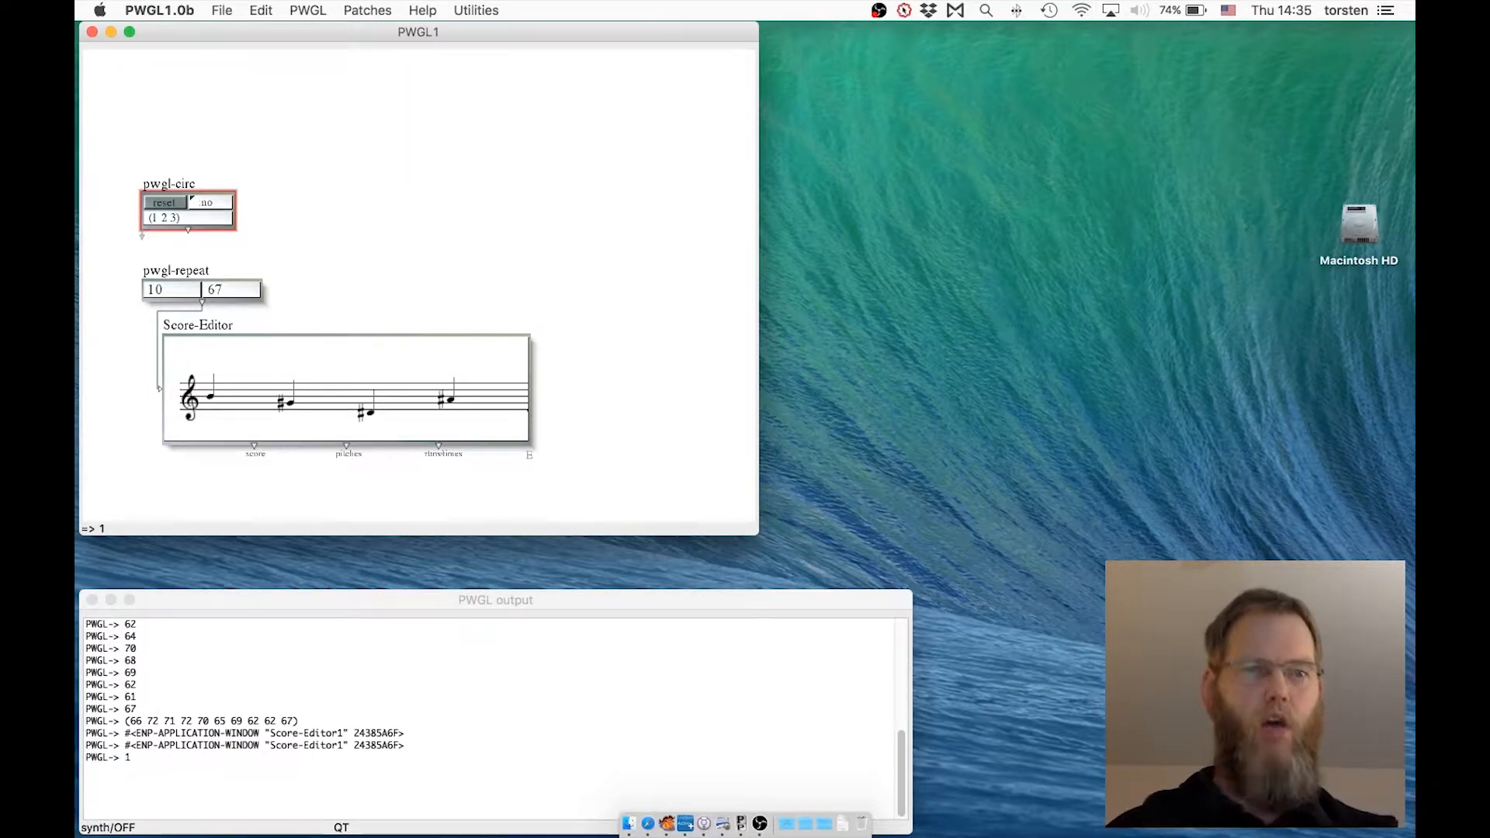
pyautogui.press('v')
pyautogui.press('v')
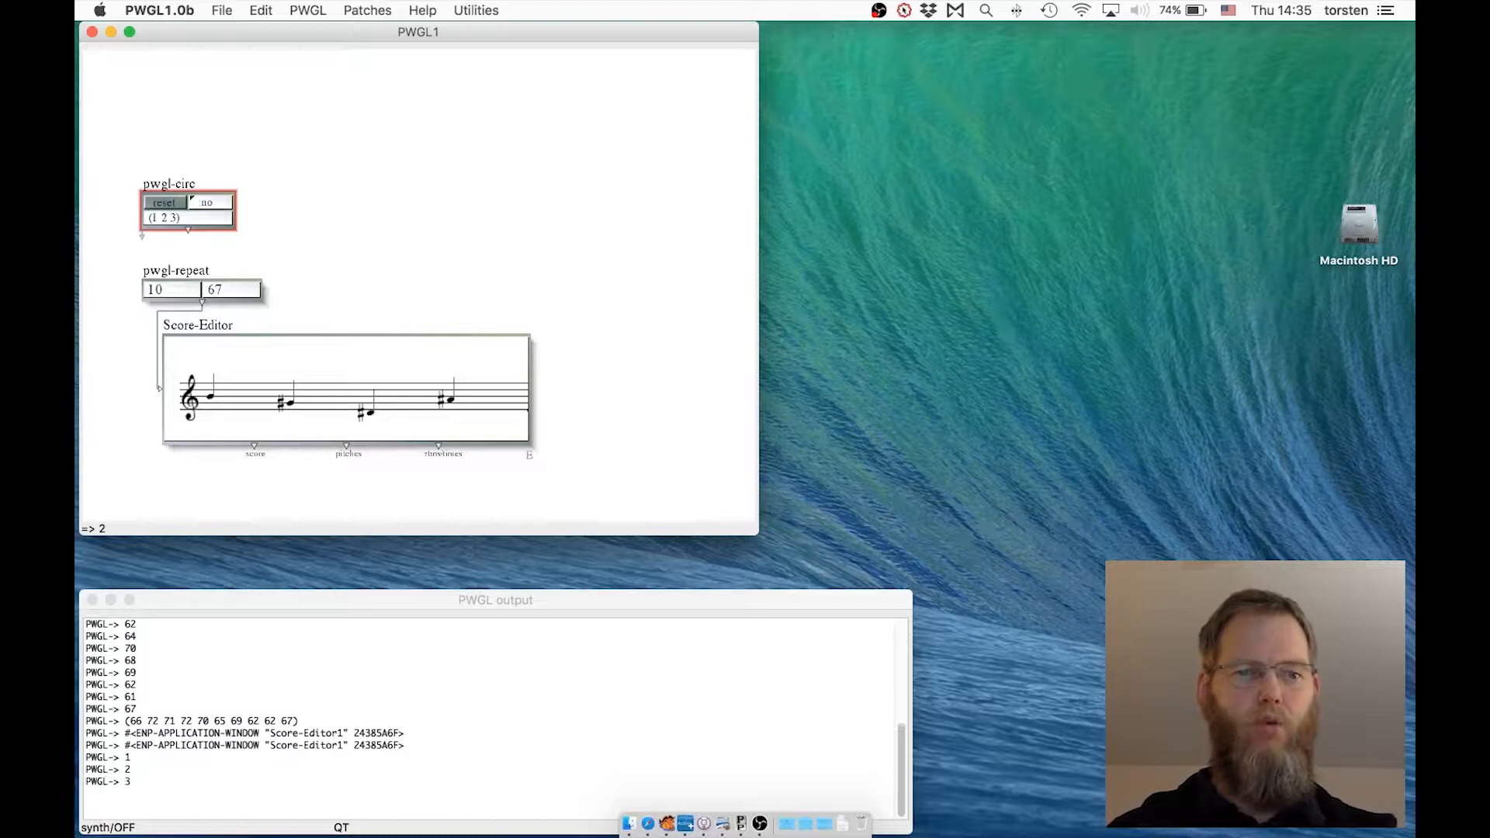
pyautogui.press('v')
pyautogui.press('v')
pyautogui.press('v')
pyautogui.press('v')
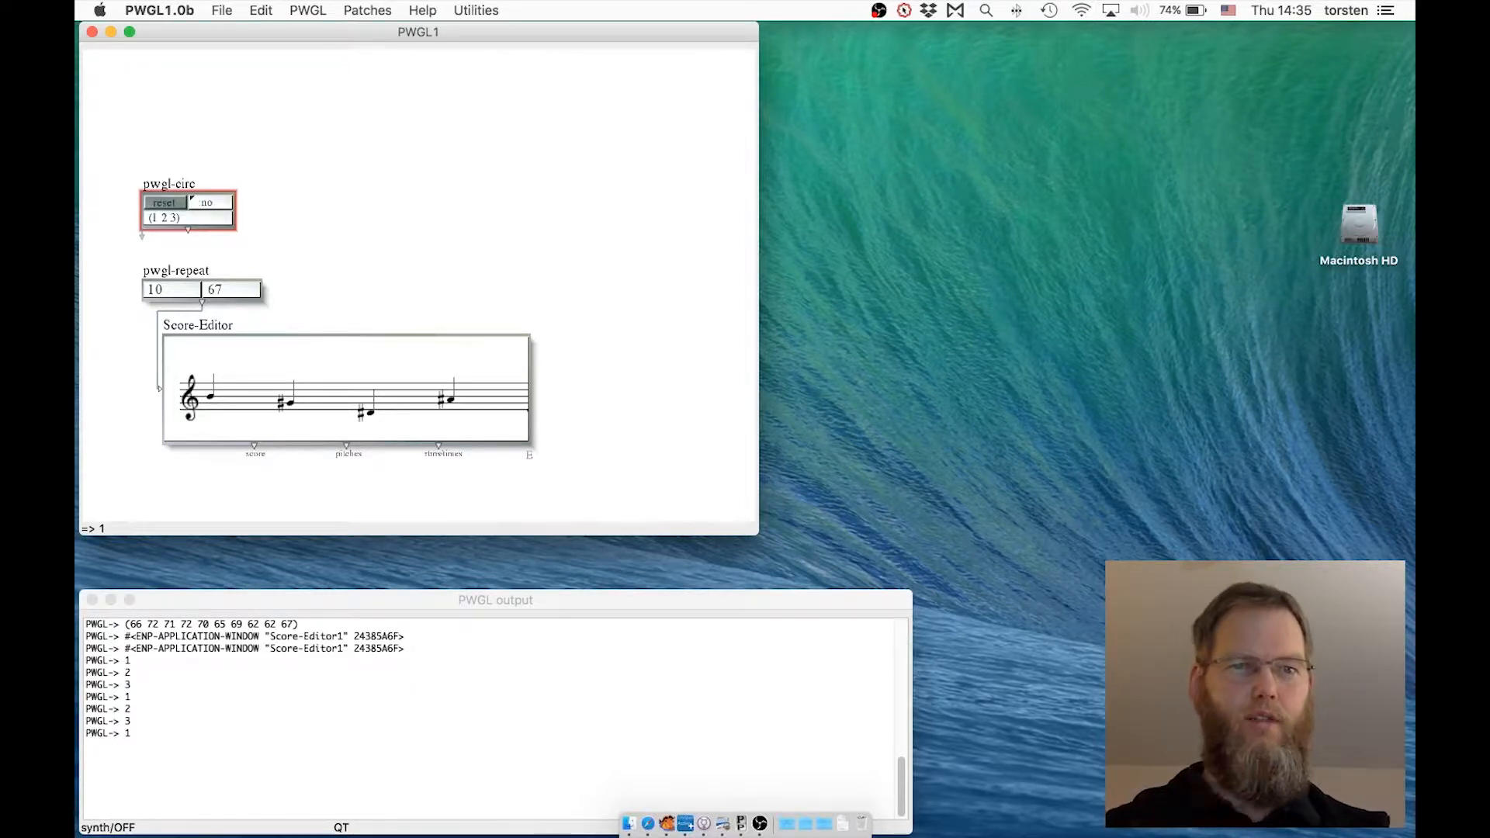
# Step: Connect the pwgl-circ output to pwgl-repeat's second input and set the pwgl-circ list to (67 59 62 60)
pyautogui.click(208, 240)
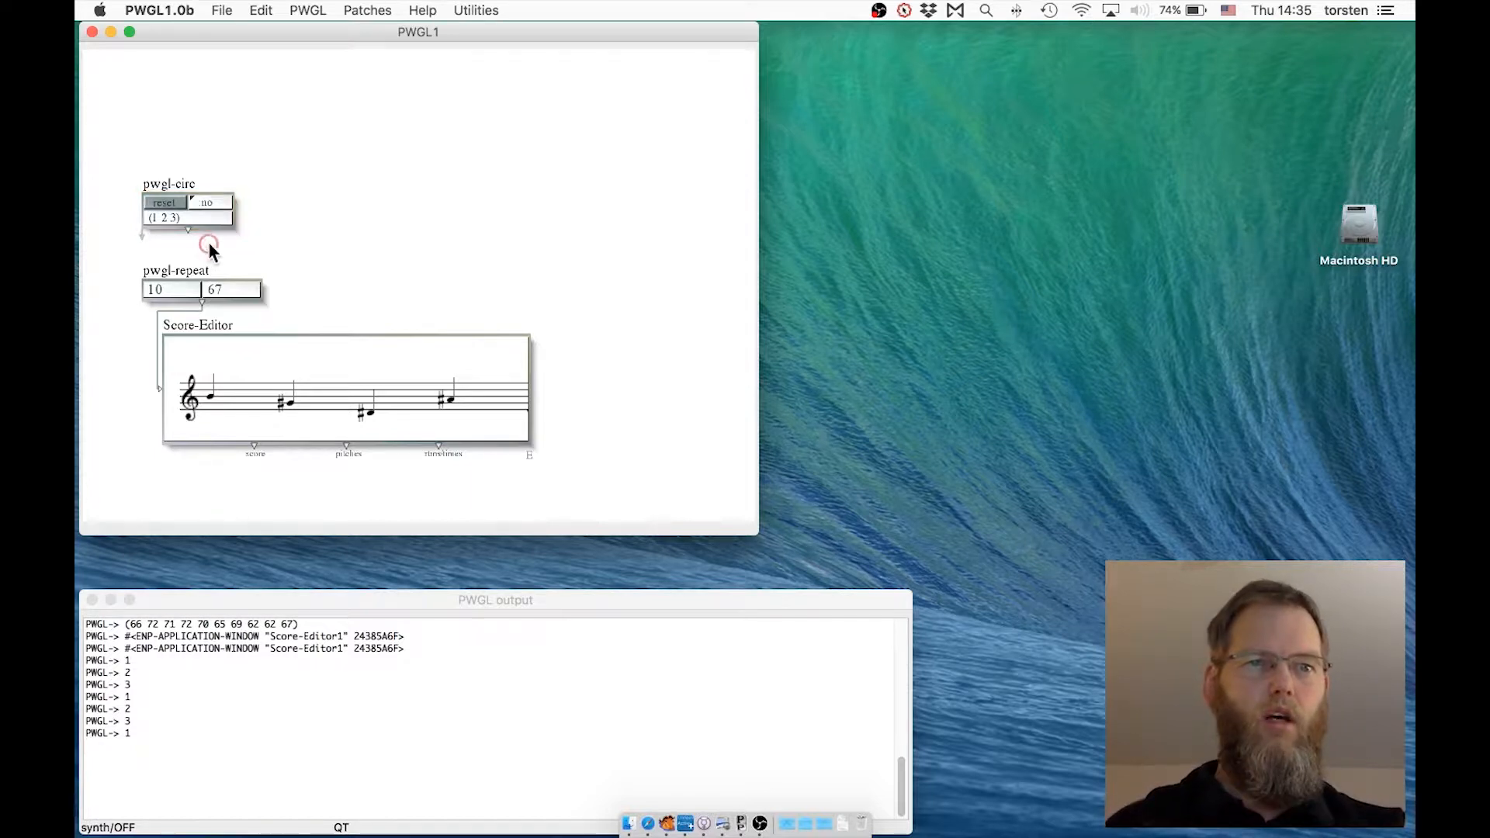
pyautogui.moveTo(188, 230); pyautogui.dragTo(225, 291)
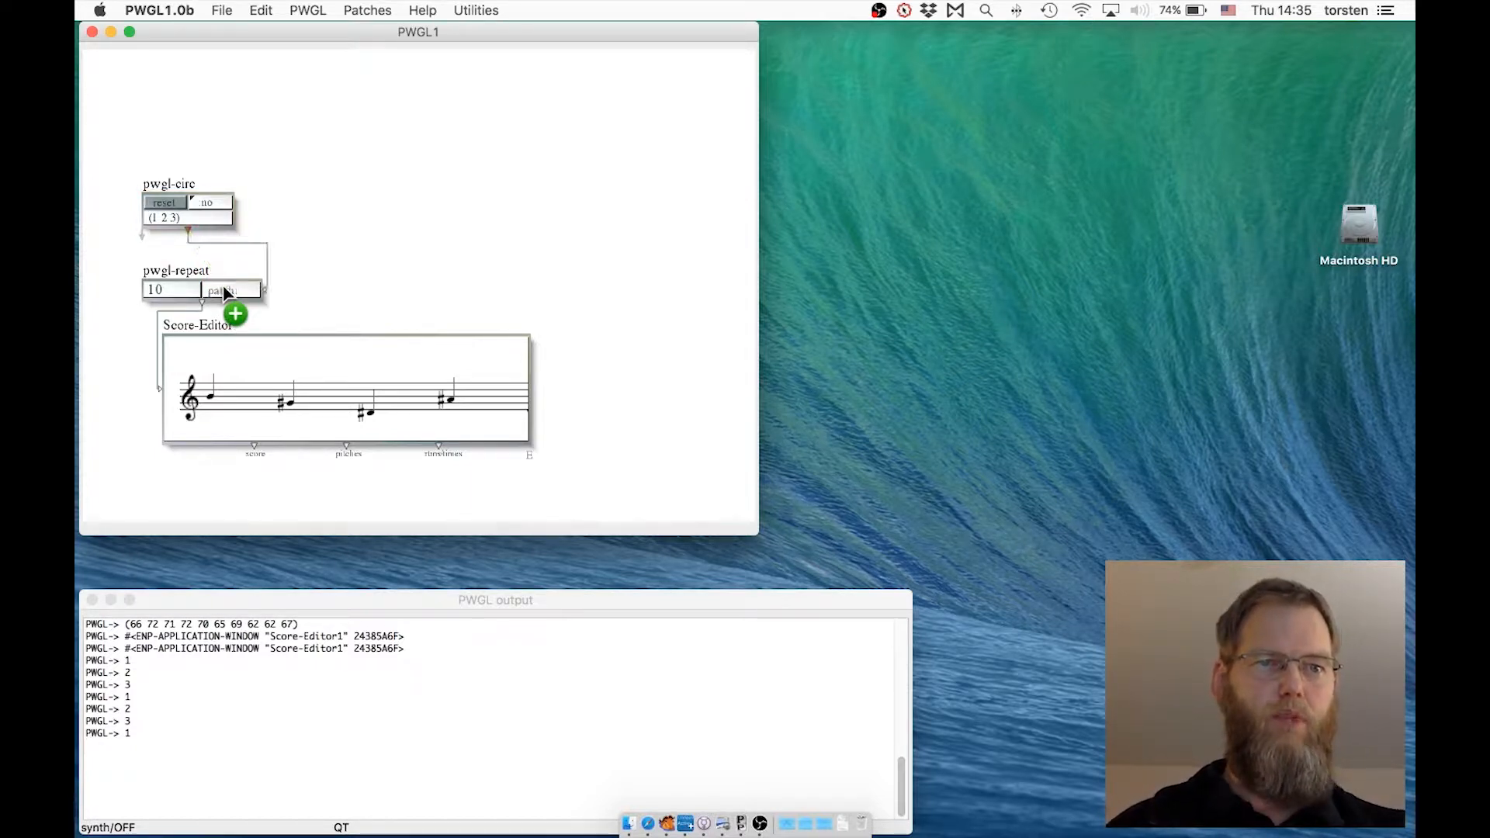
pyautogui.doubleClick(173, 221)
pyautogui.press('BackSpace')
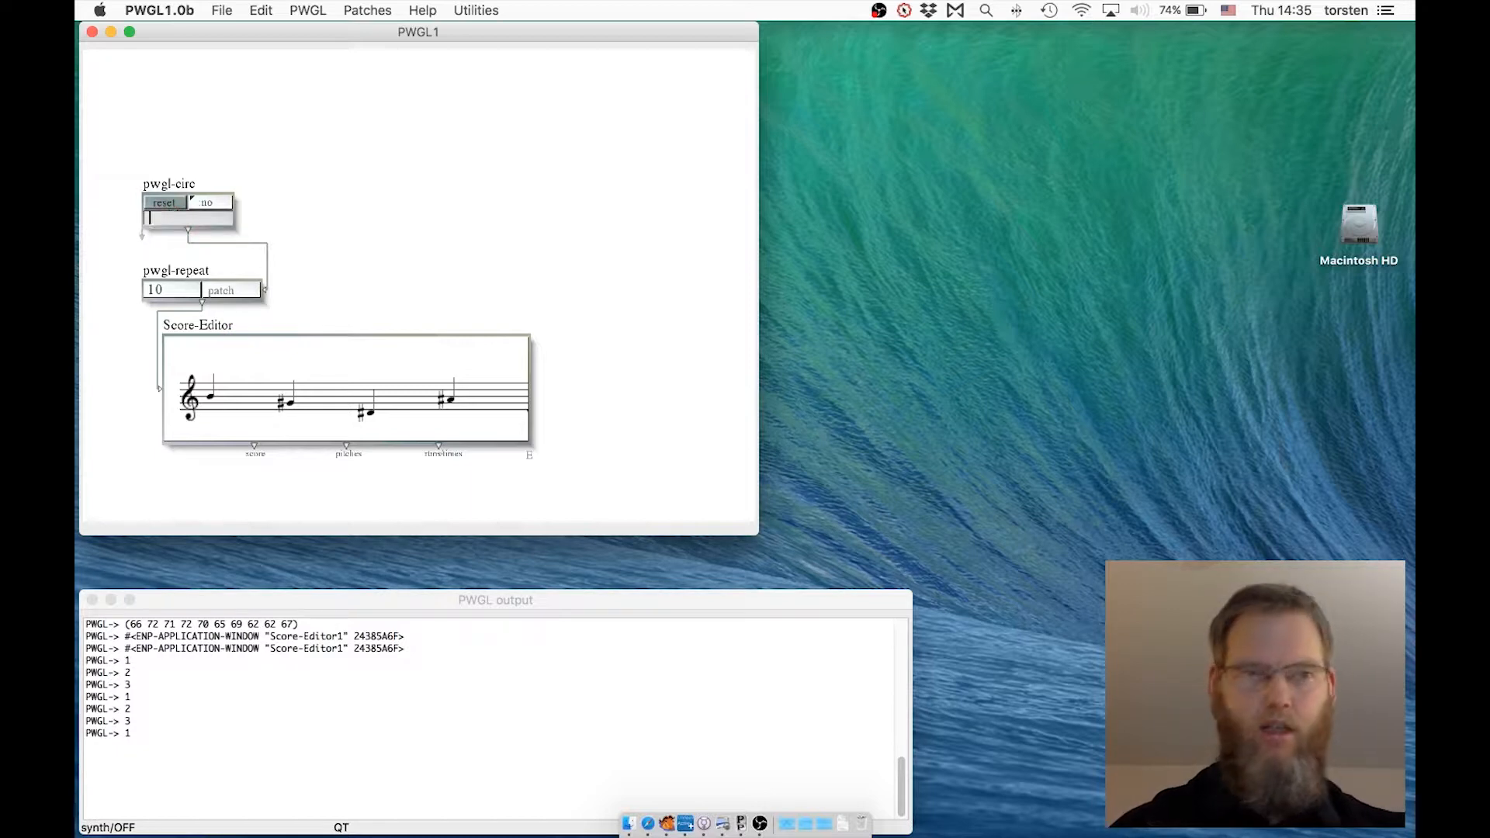
pyautogui.write('(')
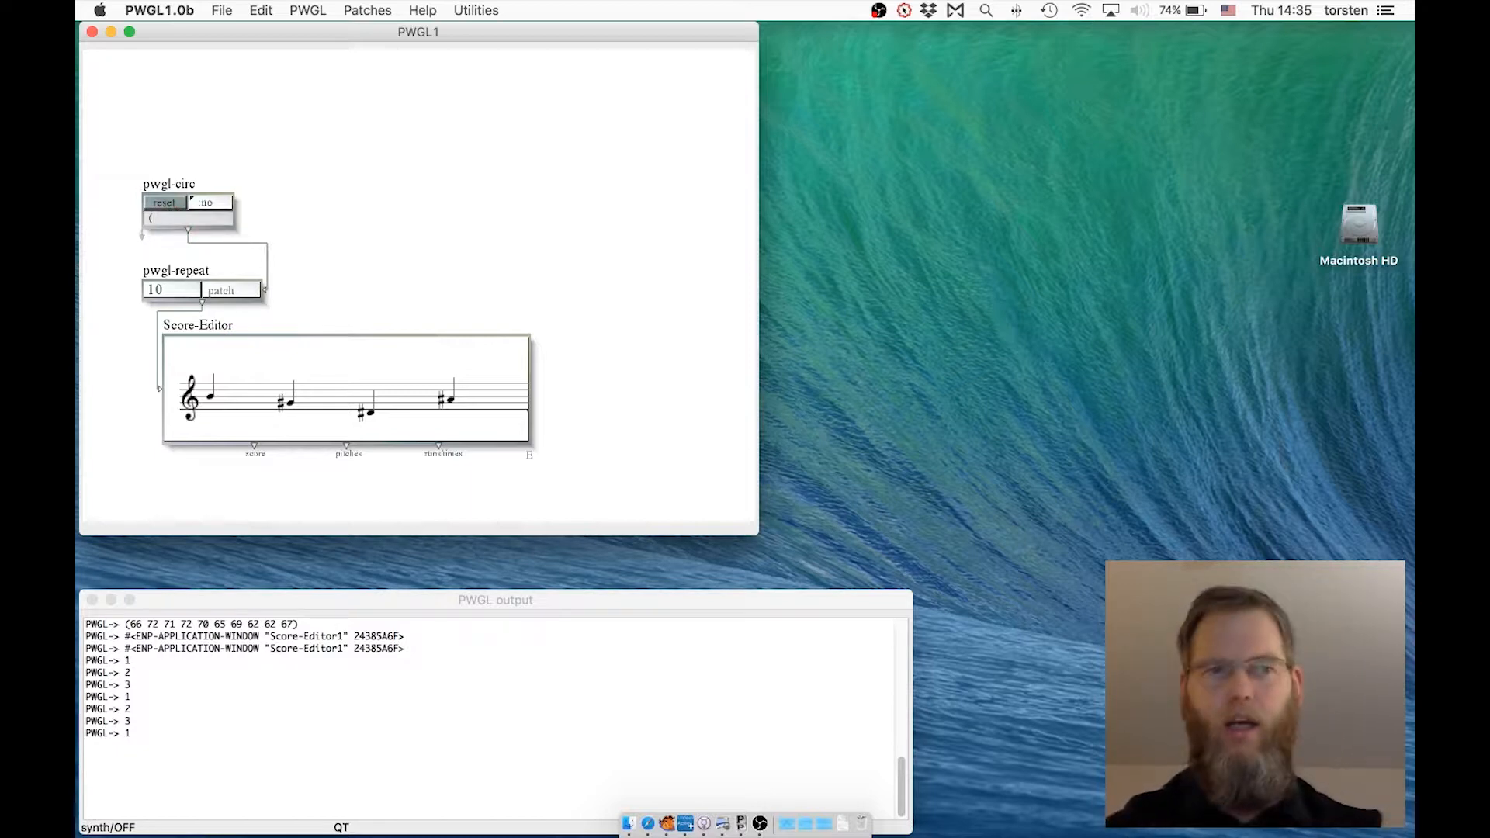
pyautogui.write('67')
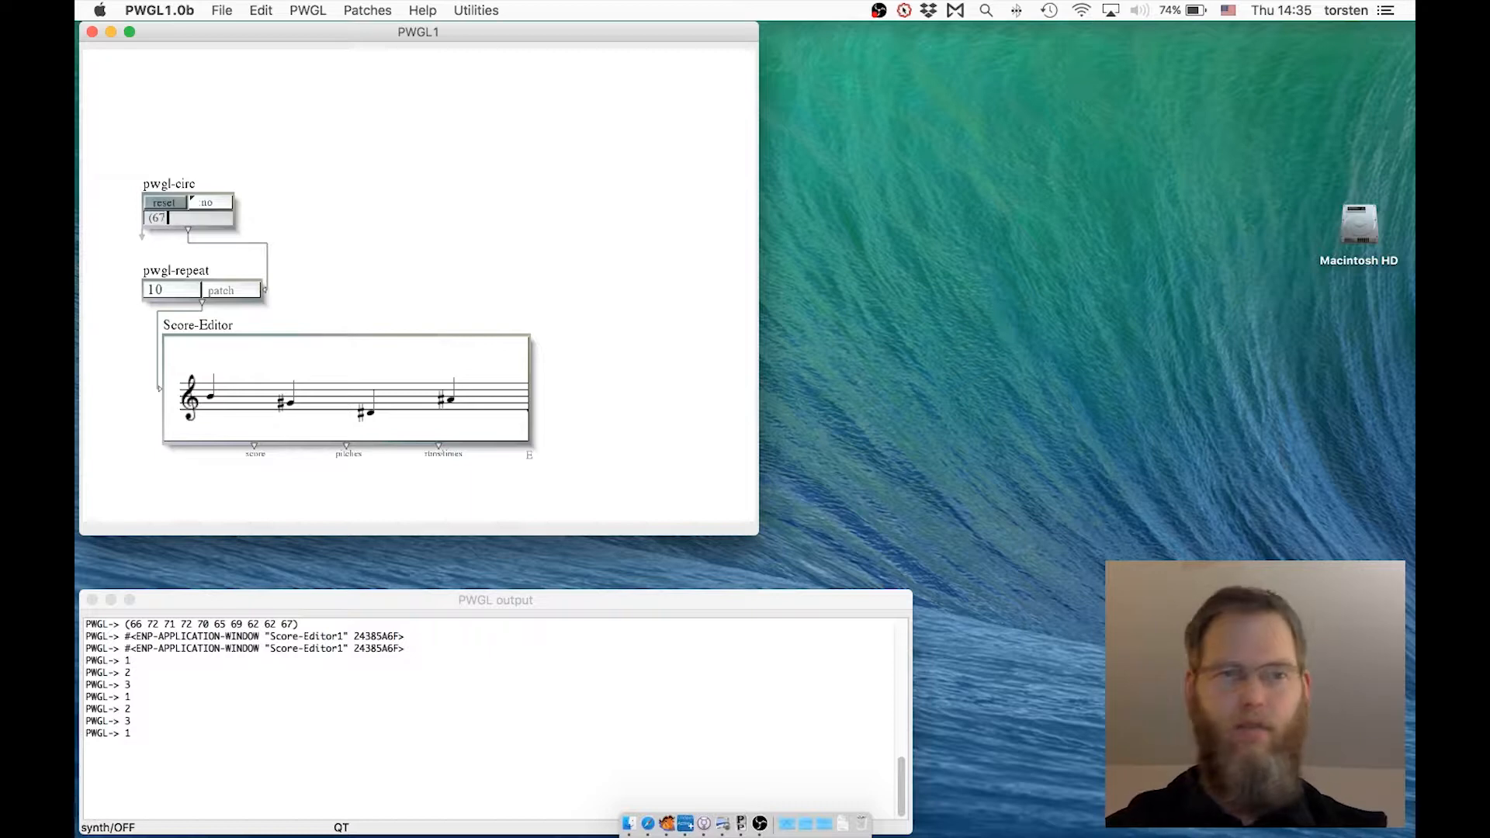
pyautogui.write(' 59')
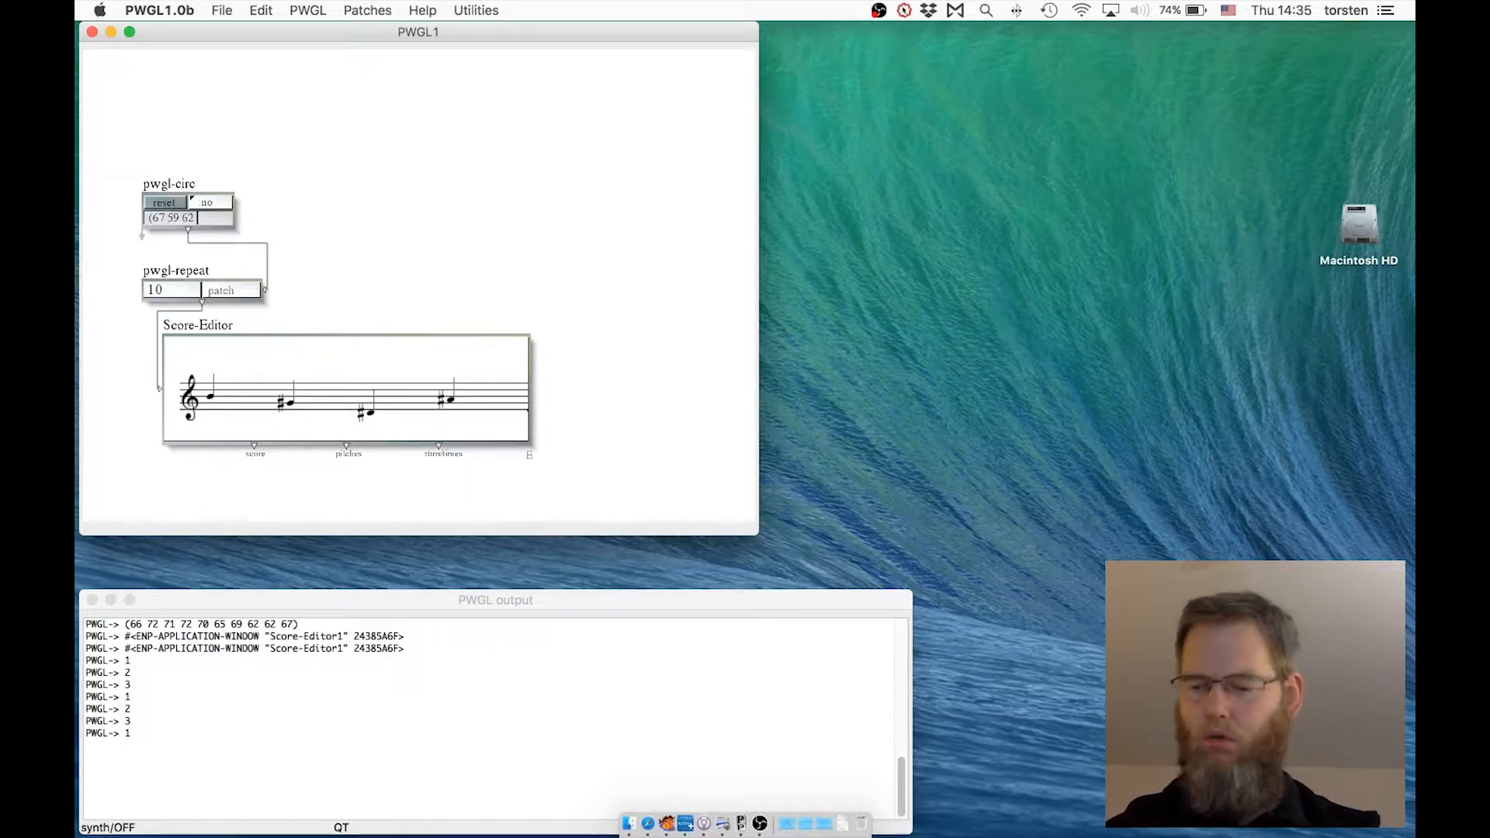
pyautogui.write(' 62 60')
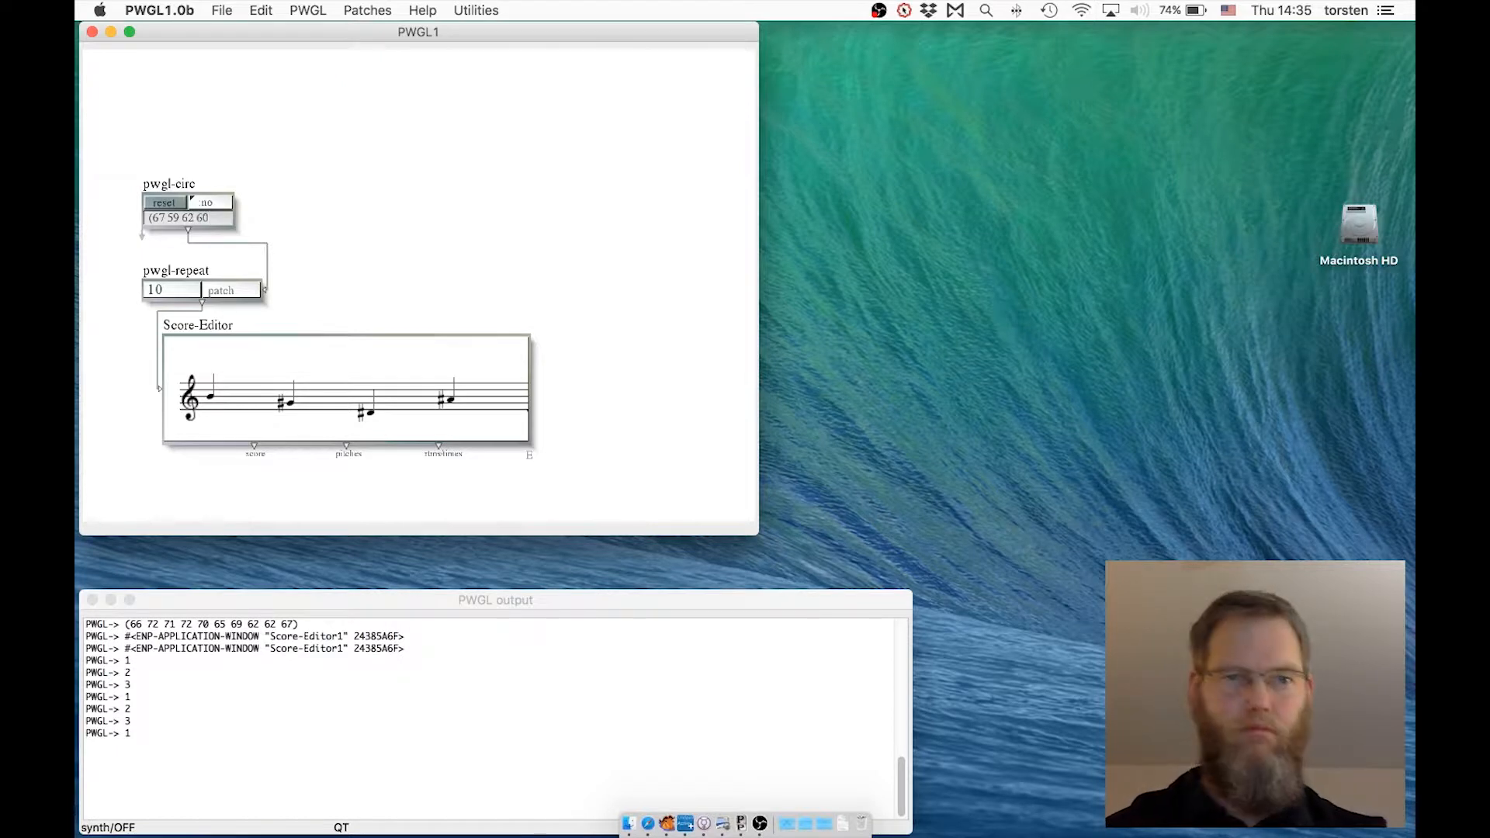
pyautogui.write(')')
pyautogui.press('Return')
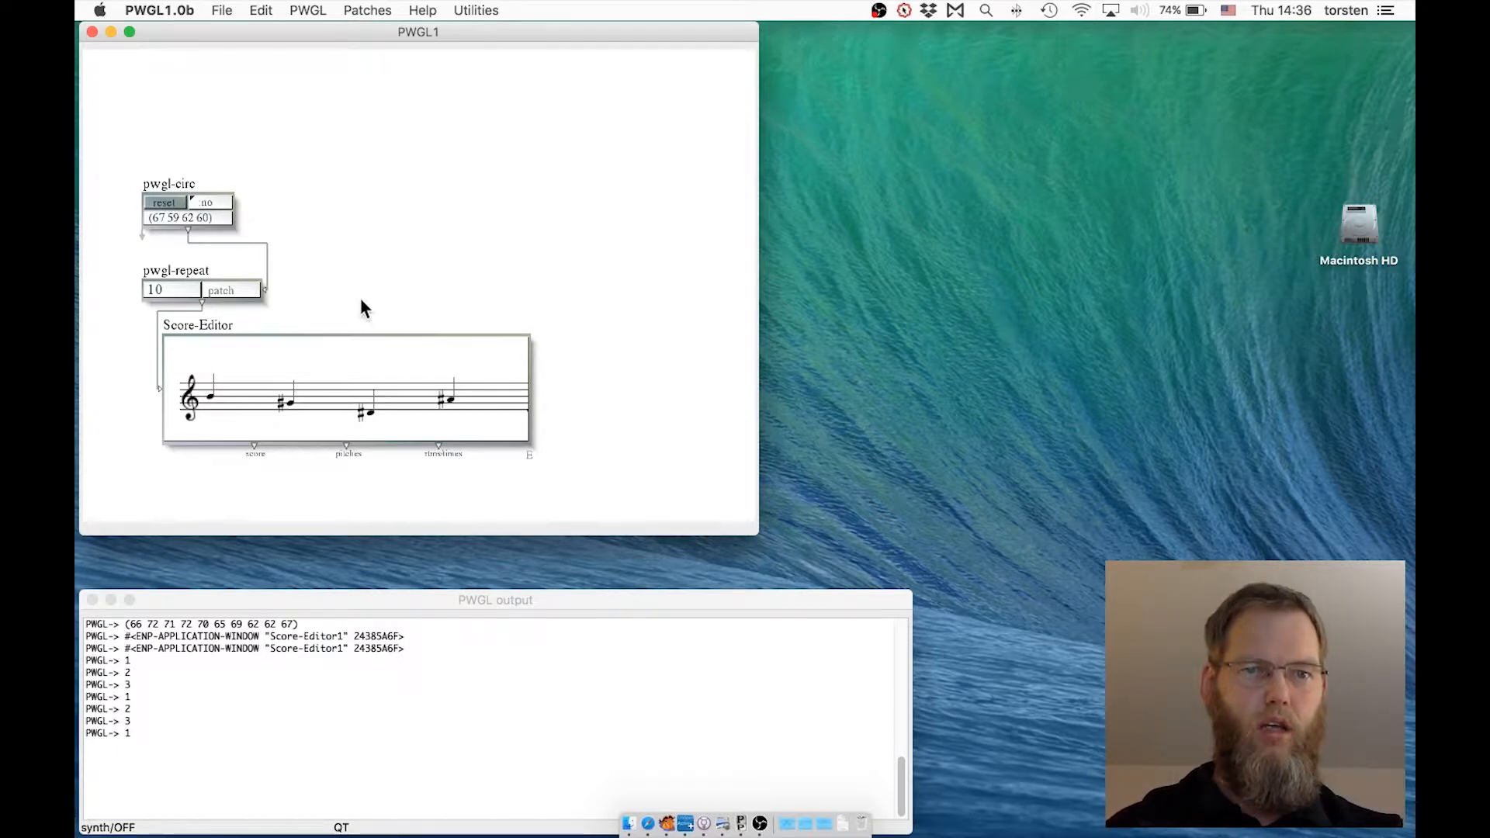
# Step: Evaluate the Score-Editor twice with the circular input, playing the resulting notes each time
pyautogui.click(346, 366)
pyautogui.press('v')
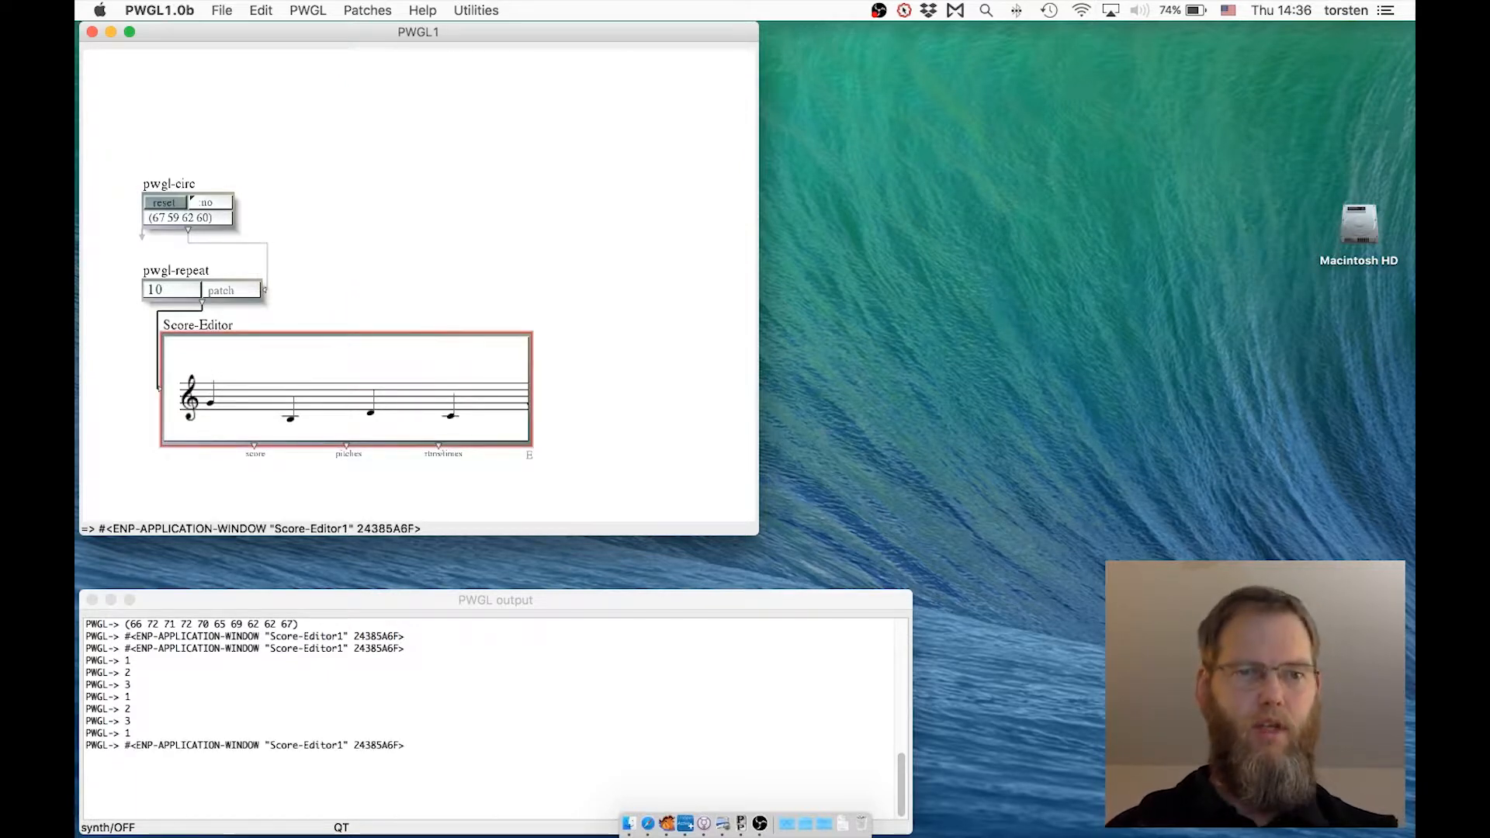
pyautogui.press('space')
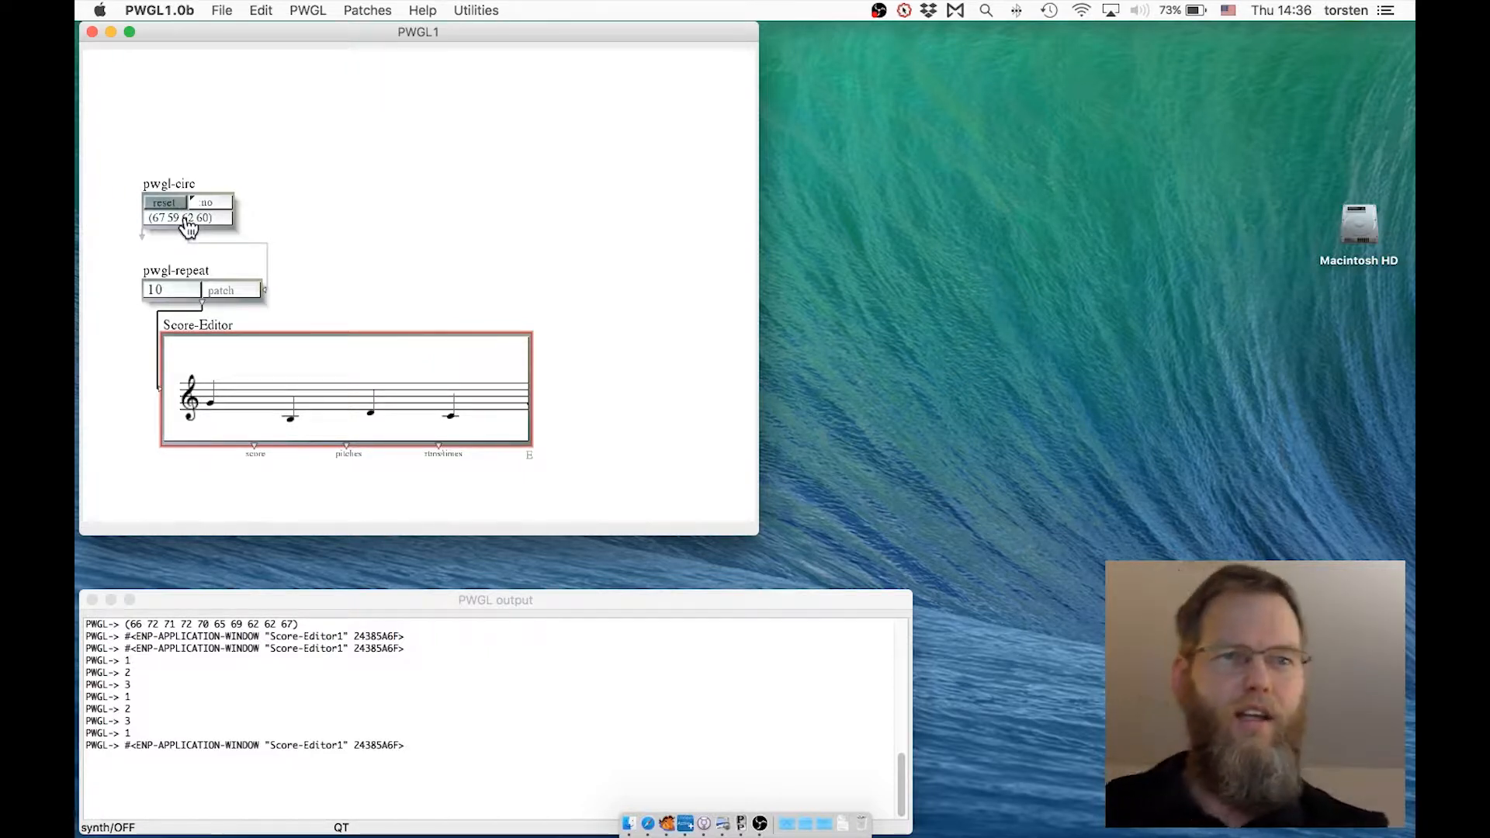
pyautogui.click(133, 376)
pyautogui.click(190, 392)
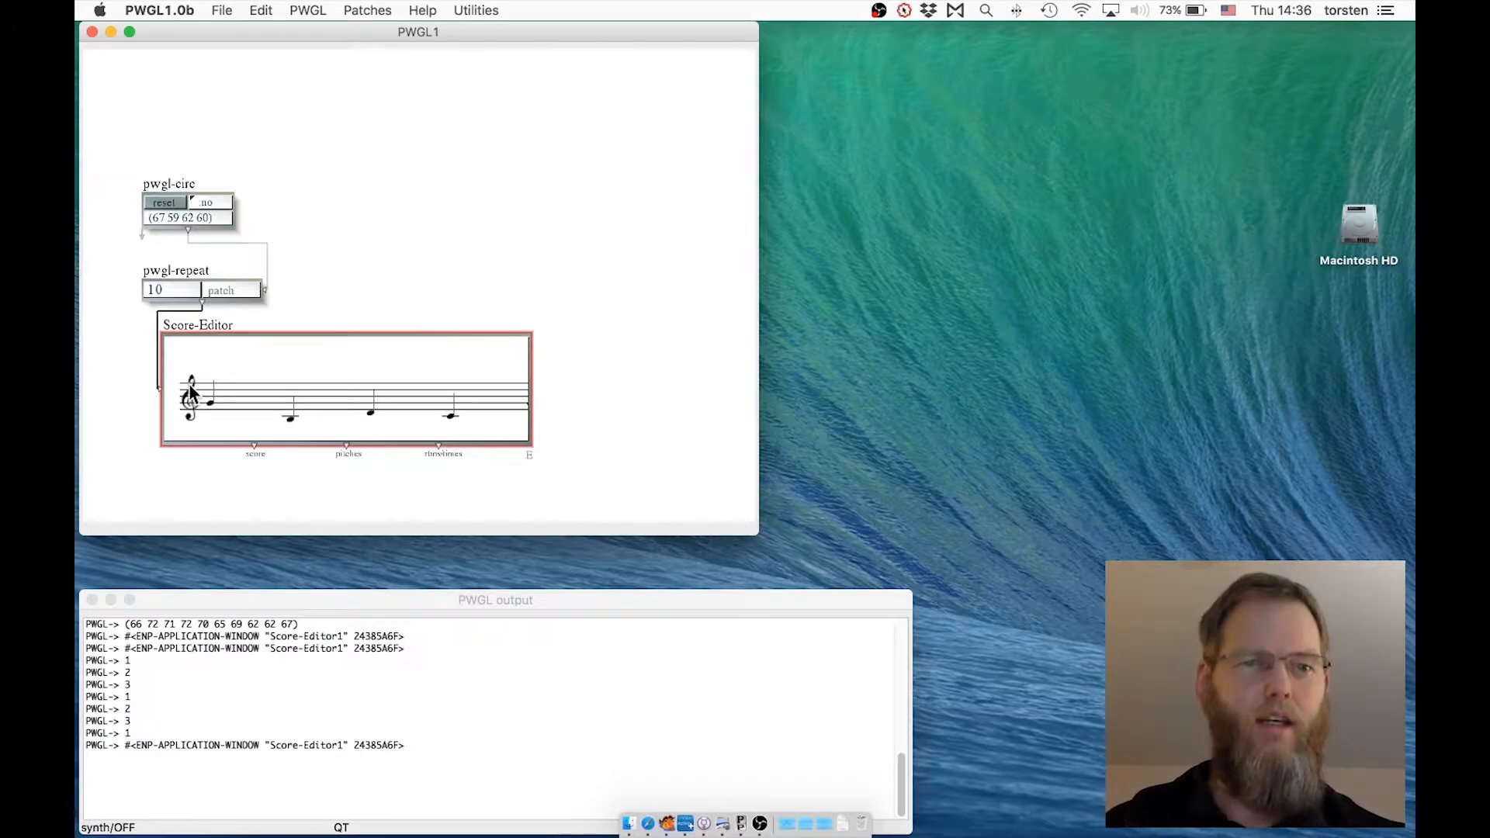
pyautogui.press('v')
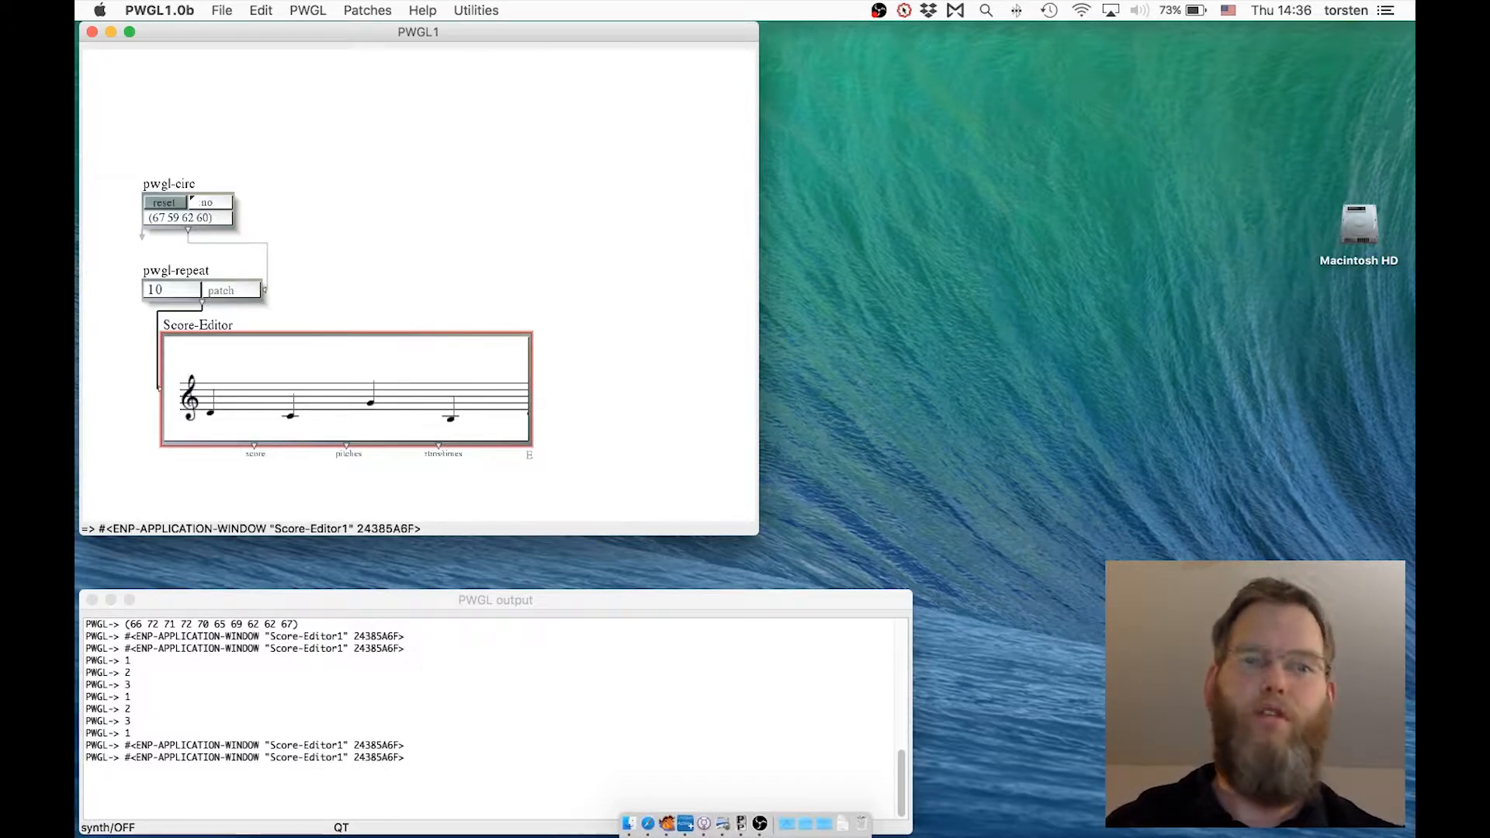
pyautogui.press('space')
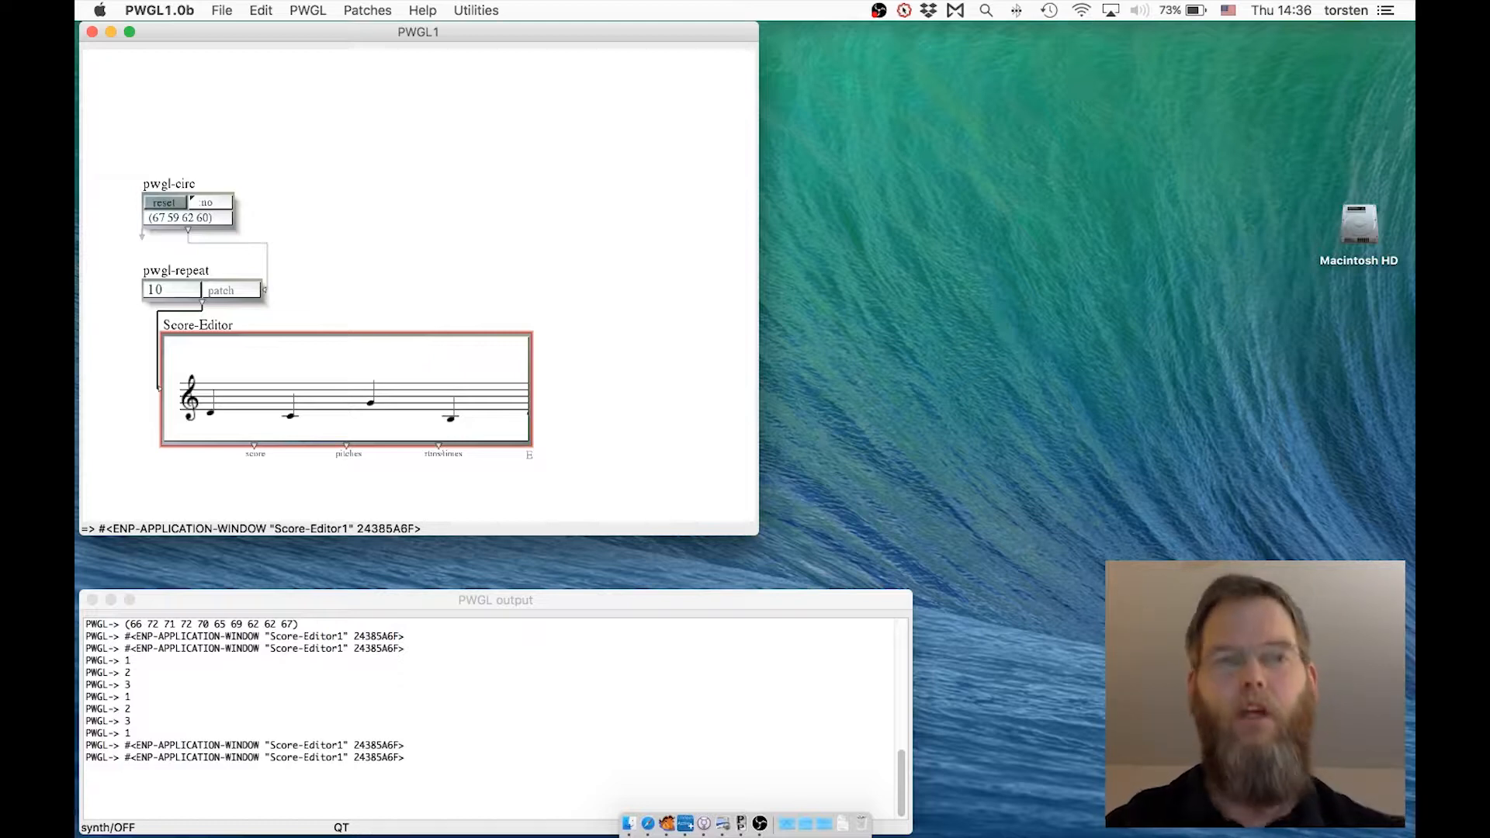
# Step: Reset the pwgl-circ box, re-evaluate the Score-Editor and play the notes
pyautogui.click(160, 202)
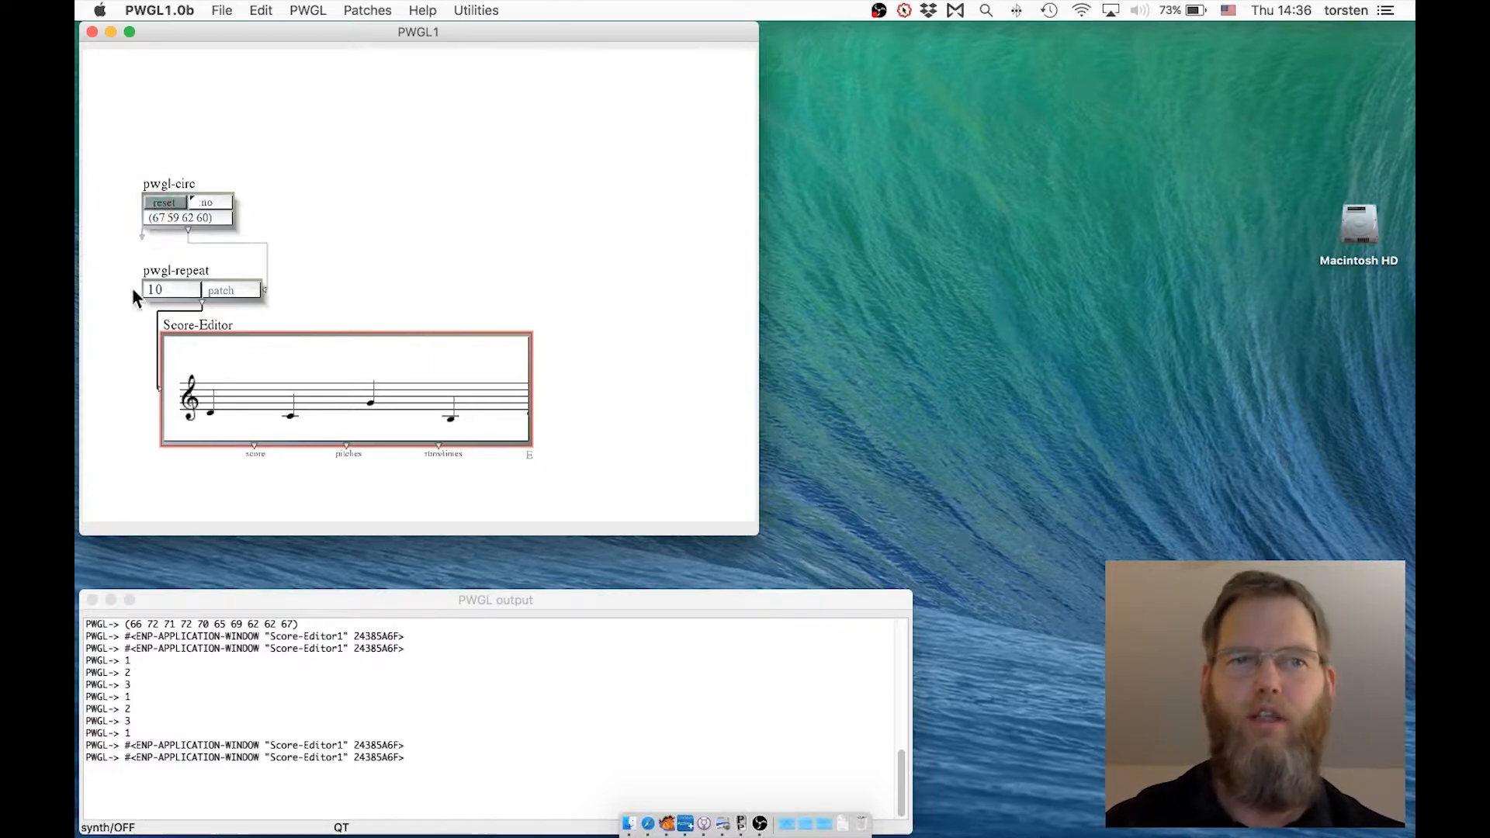
pyautogui.press('v')
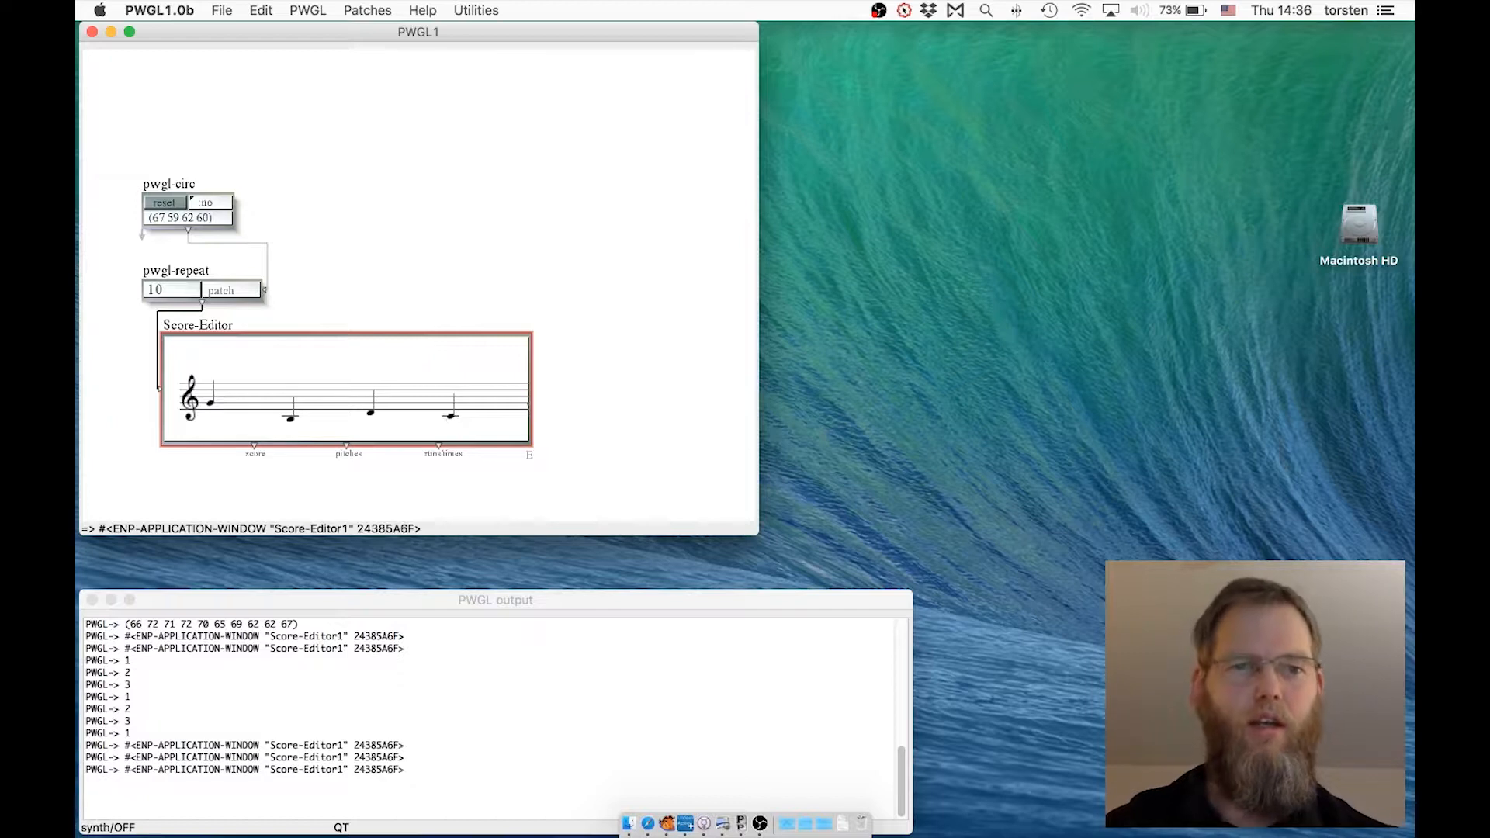
pyautogui.press('space')
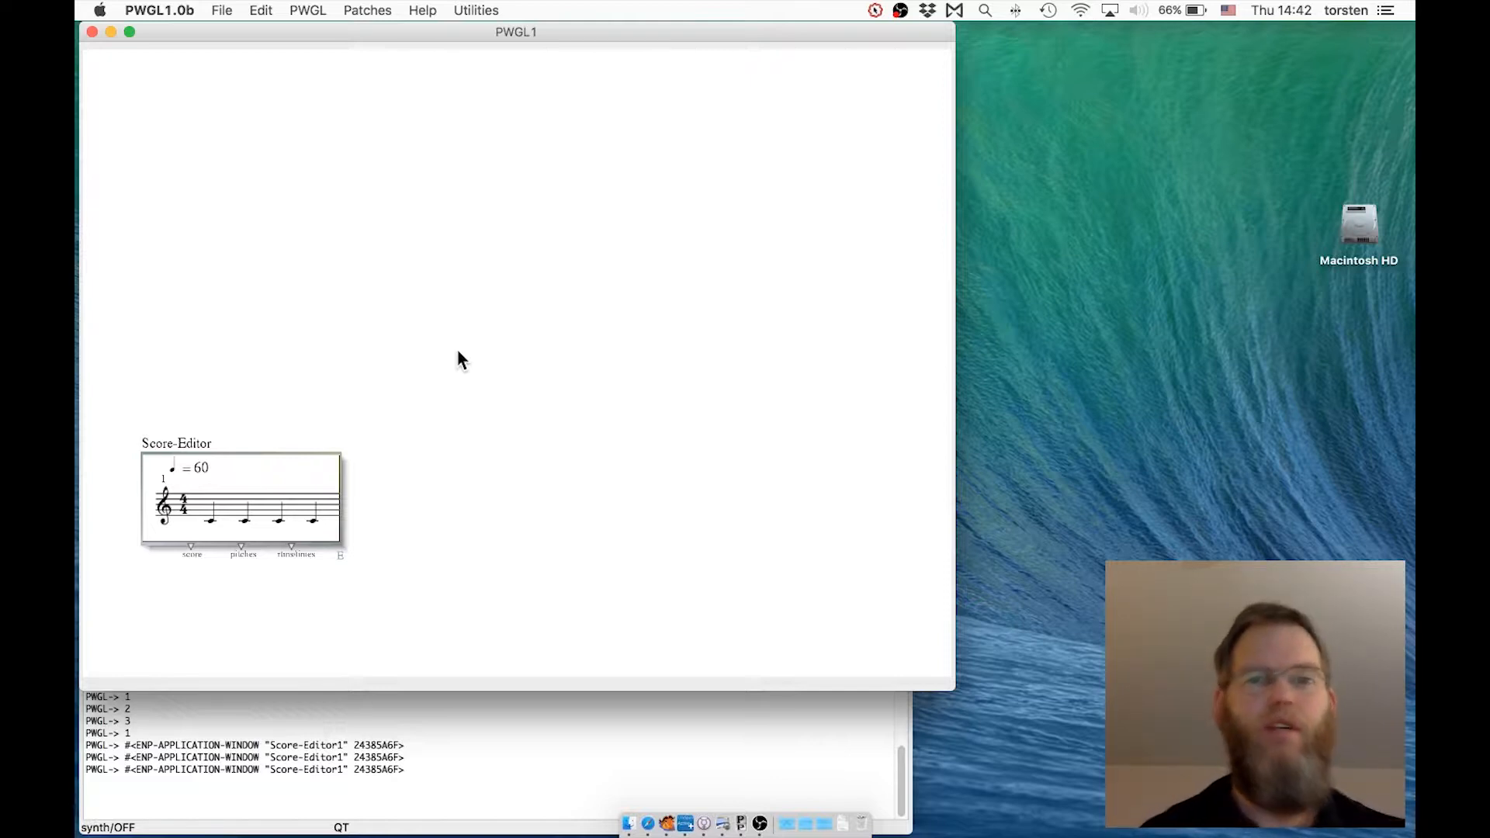
# Step: Add a 2D-Editor box in the empty space above the Score-Editor and select it
pyautogui.rightClick(167, 144)
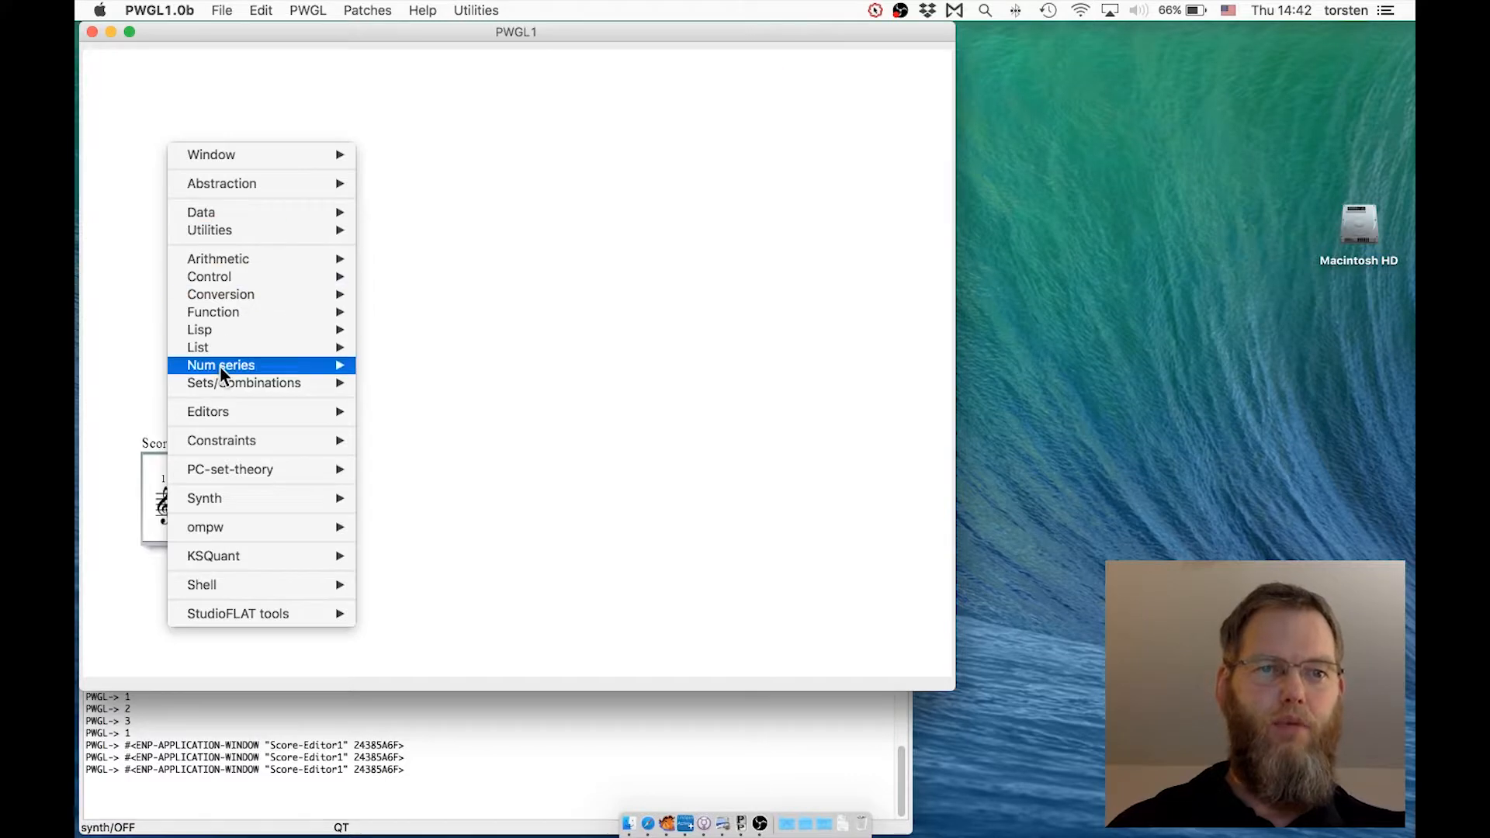
pyautogui.moveTo(231, 405)
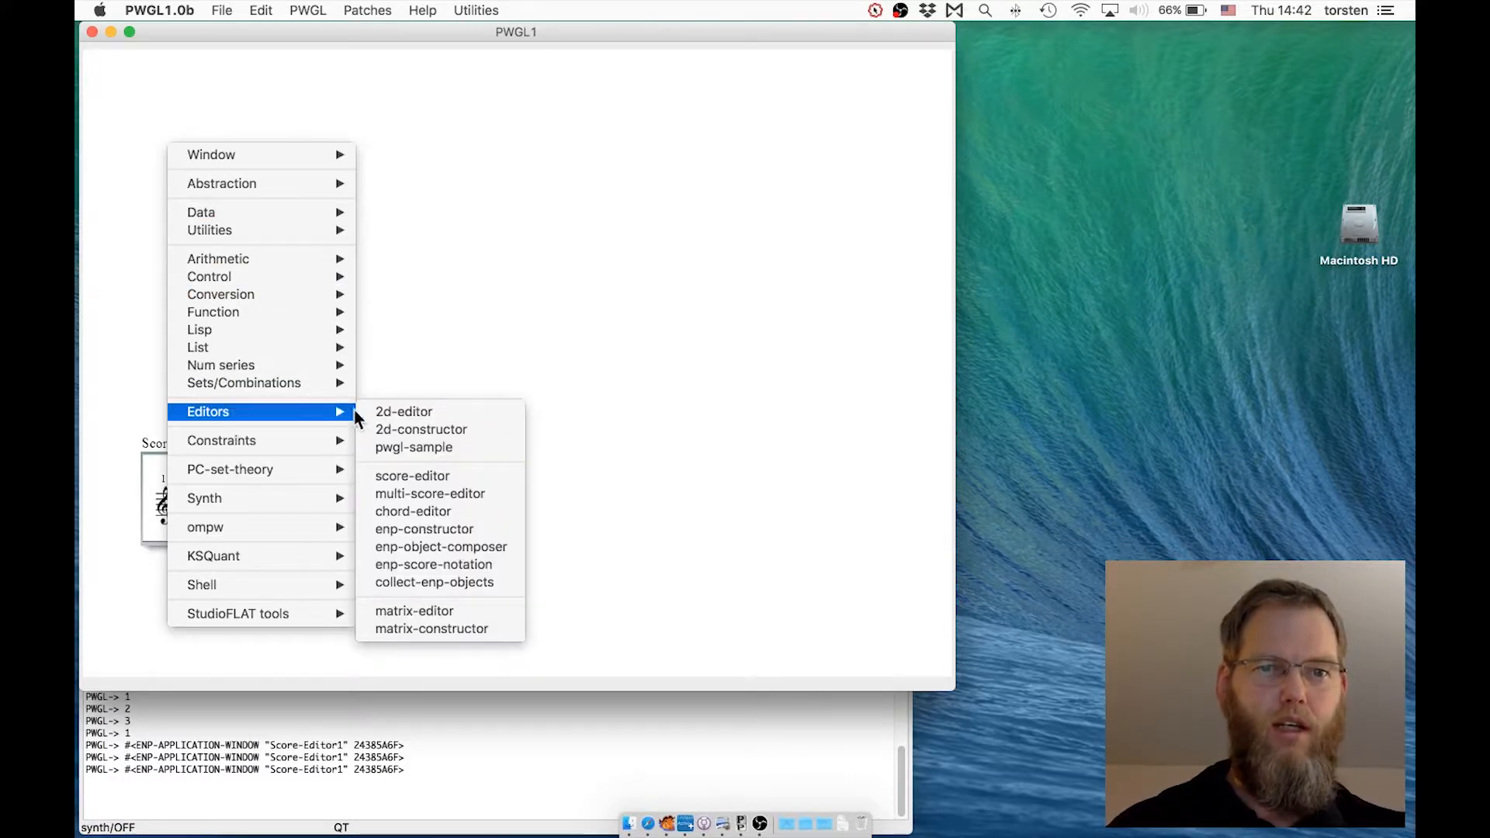
pyautogui.click(374, 413)
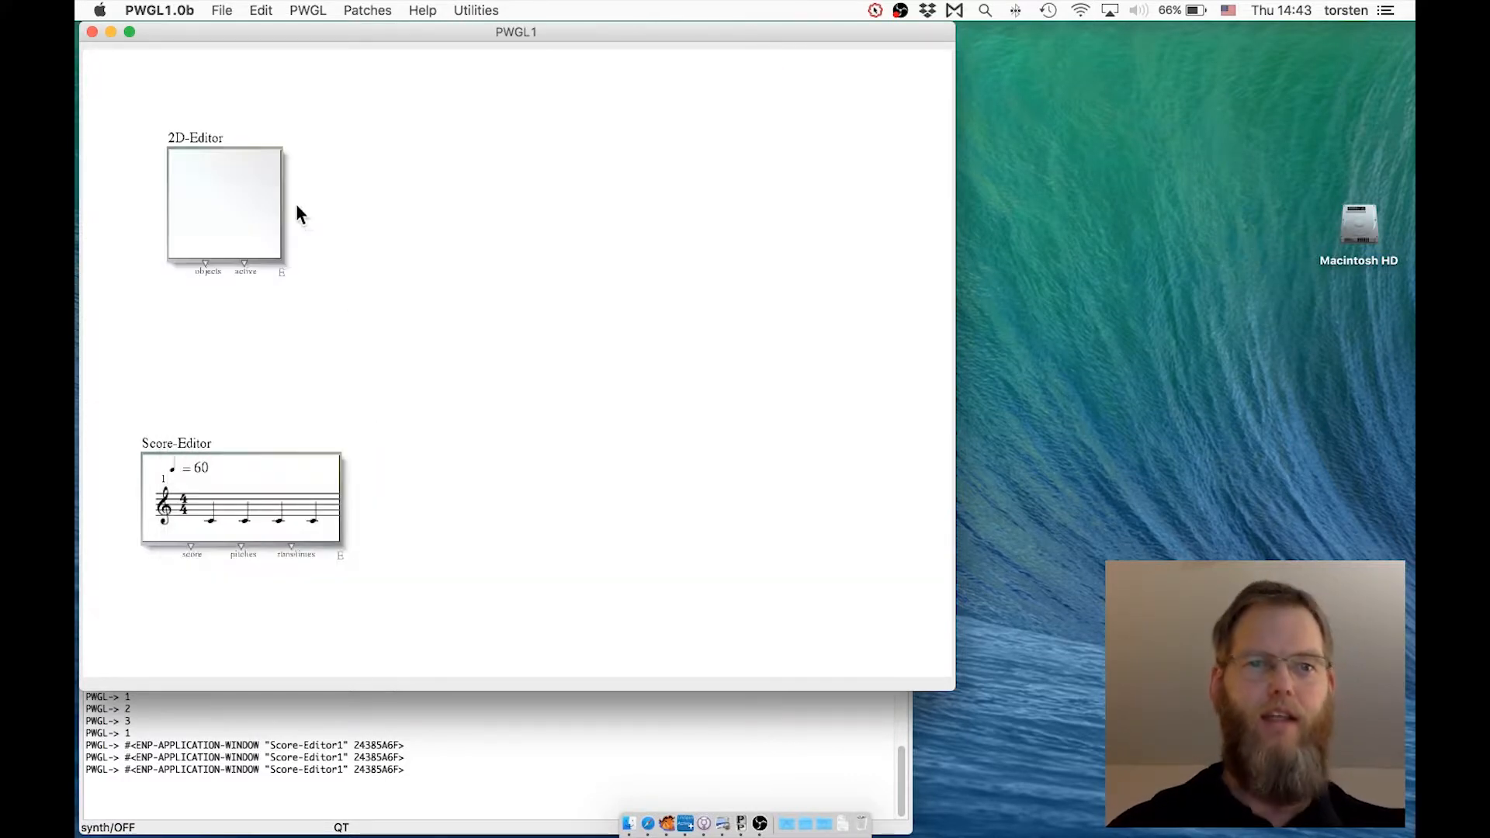
pyautogui.click(200, 139)
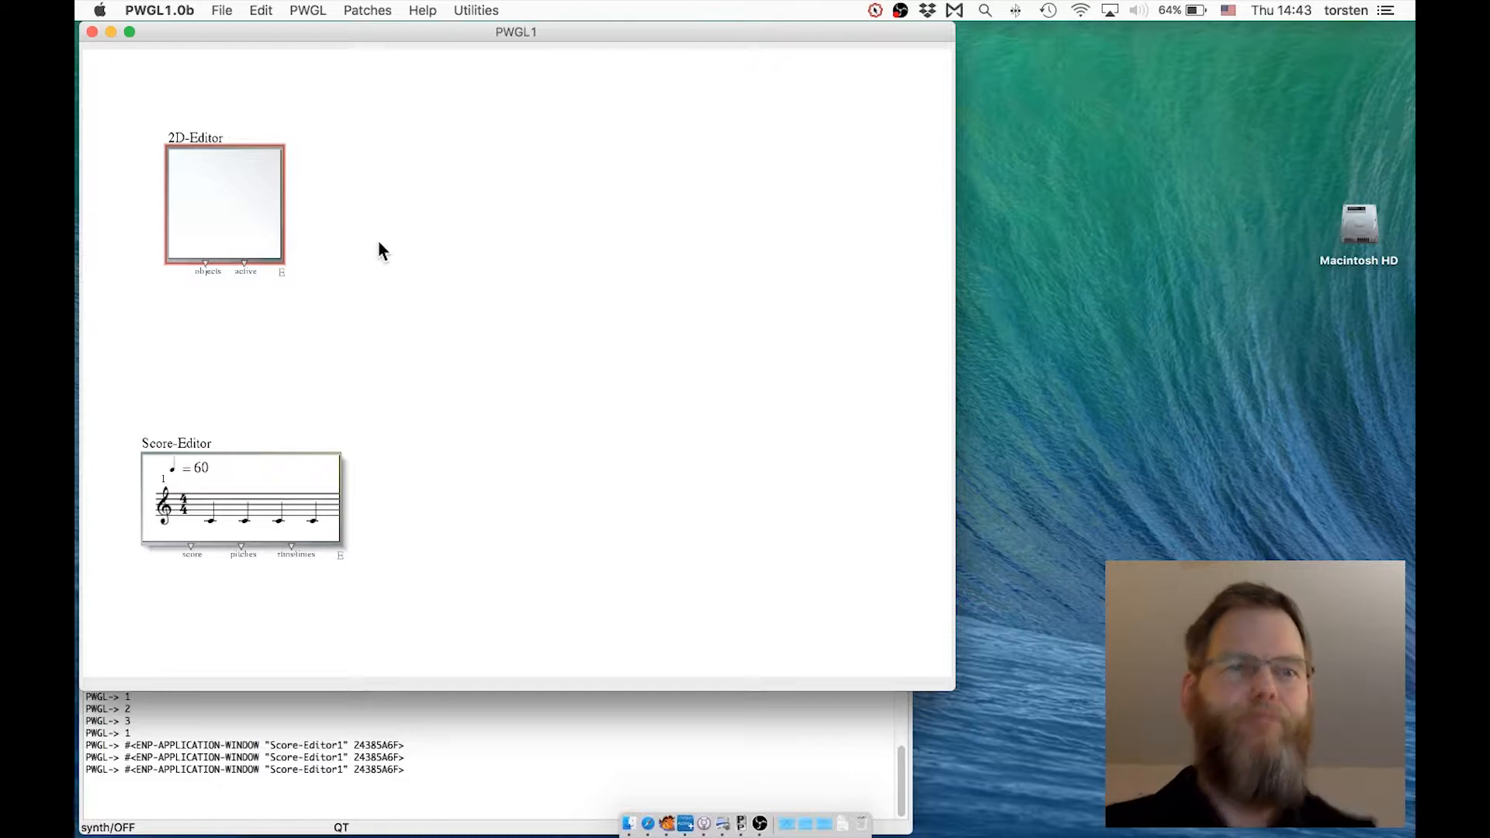
# Step: Open the 2D-Editor in its own enlarged window and add a bpf object to it
pyautogui.doubleClick(249, 190)
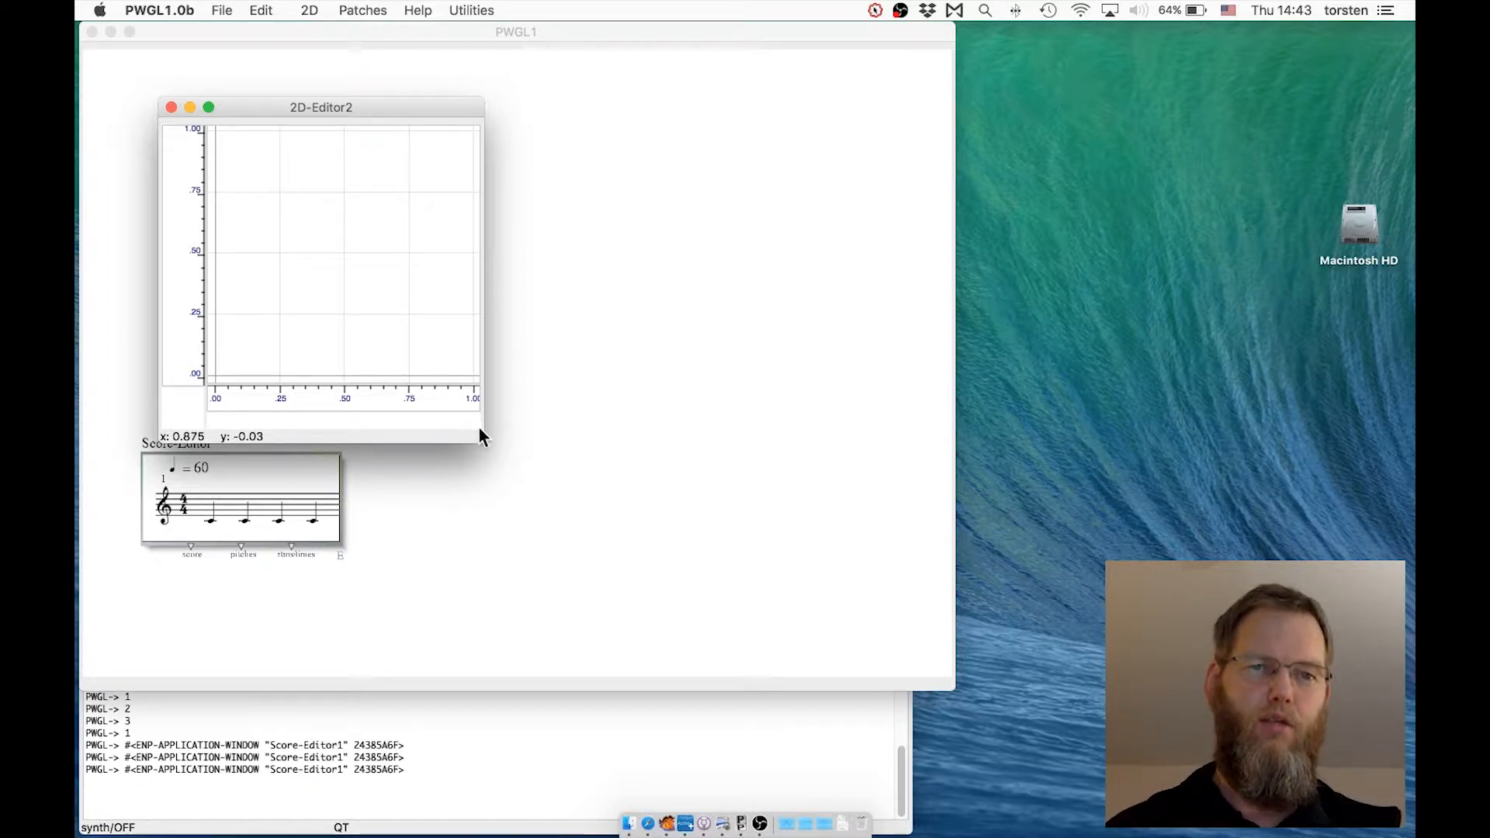
pyautogui.moveTo(474, 443); pyautogui.dragTo(724, 496)
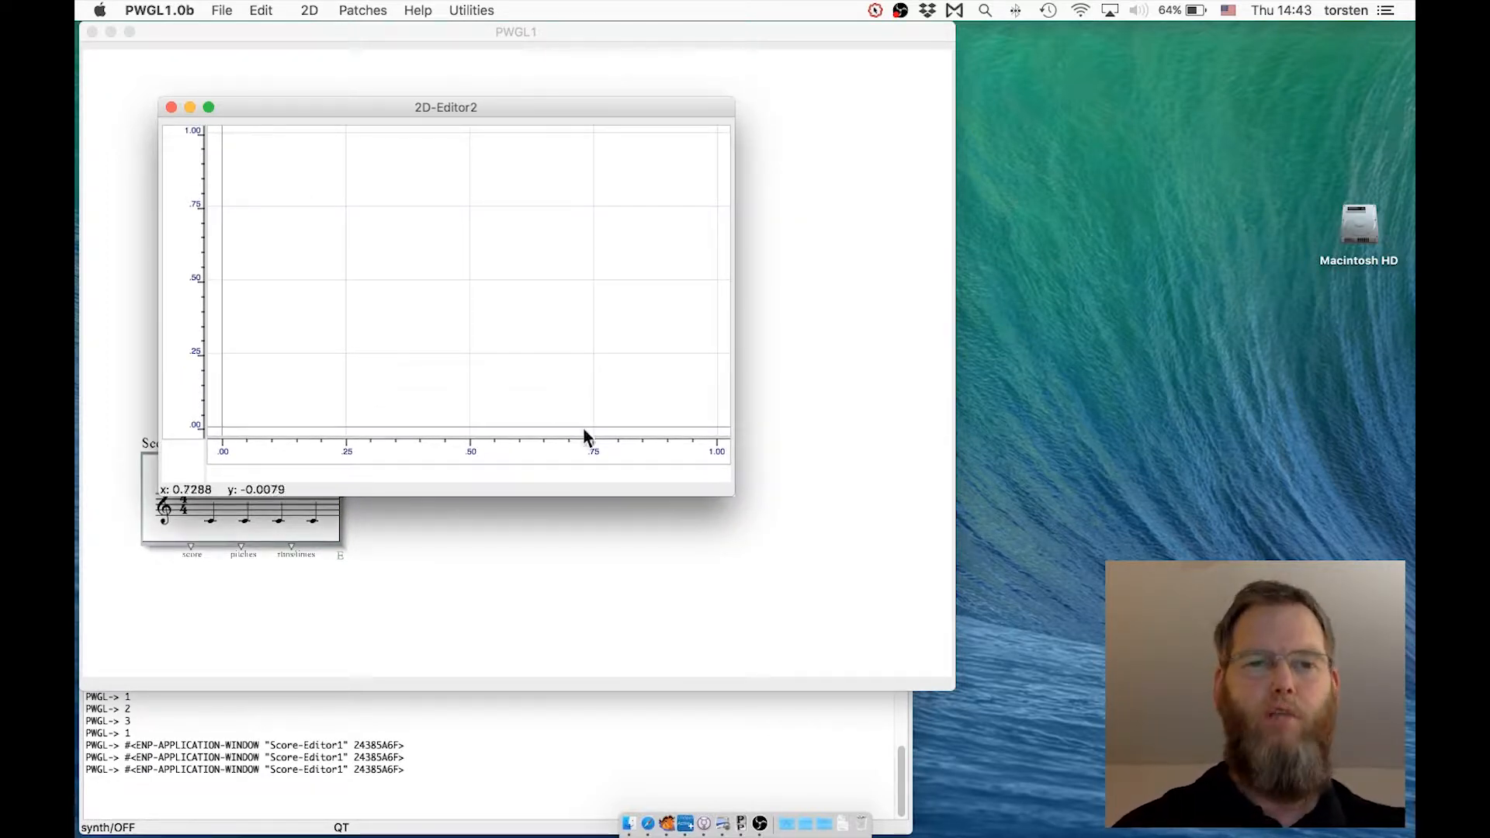
pyautogui.rightClick(300, 253)
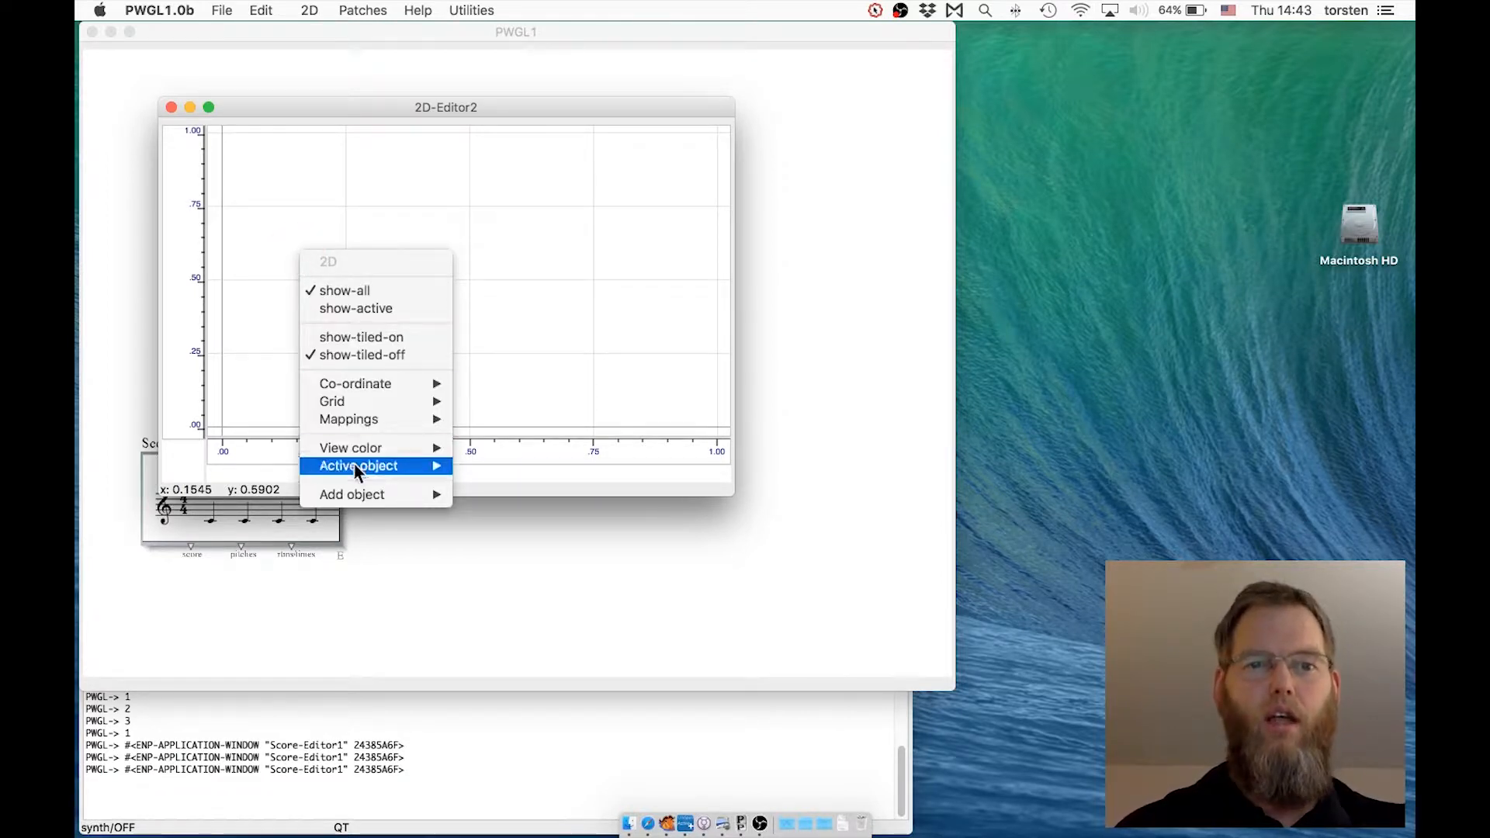
pyautogui.moveTo(372, 495)
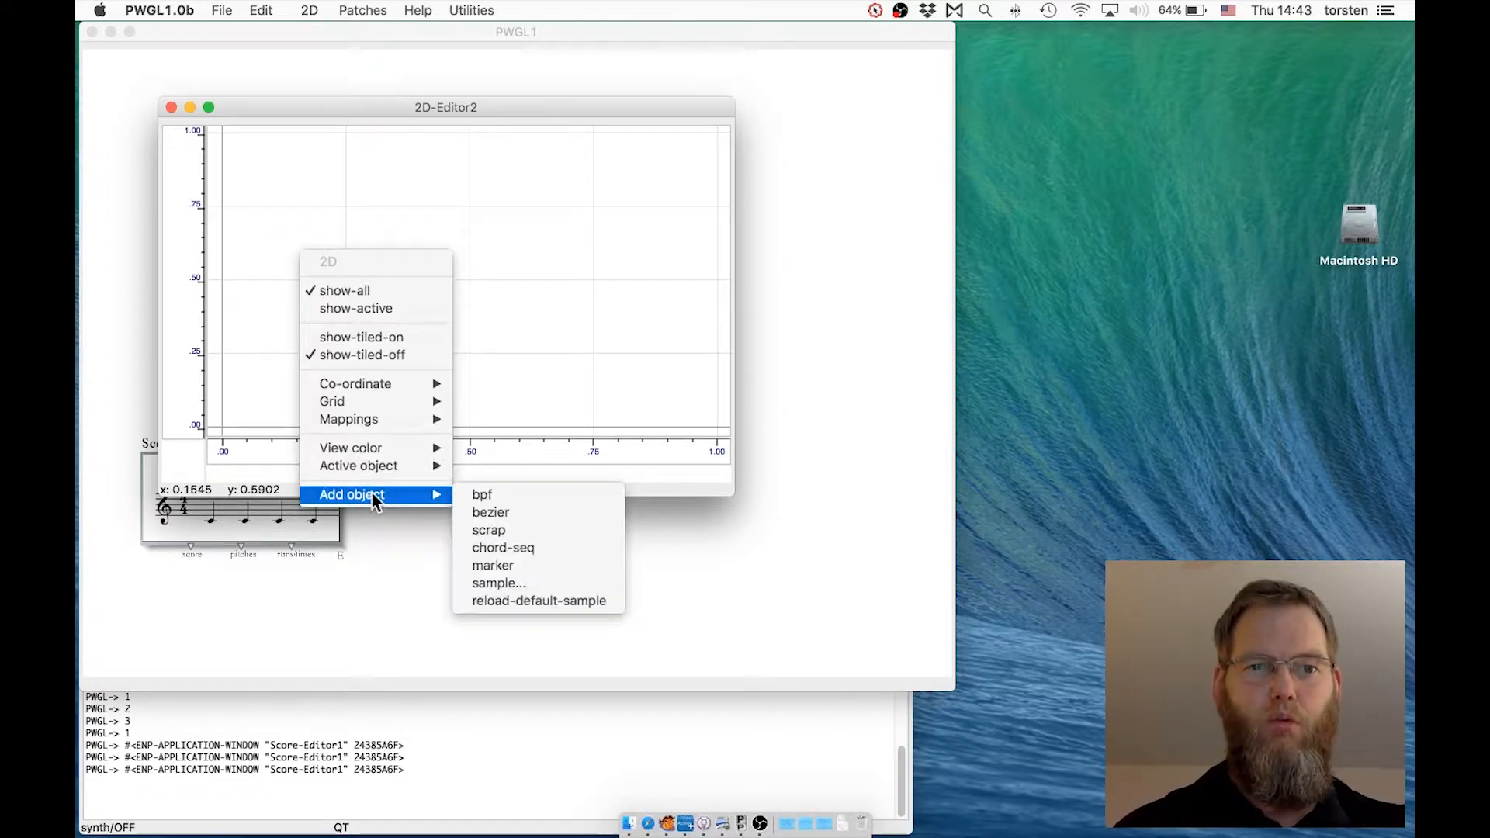
pyautogui.click(479, 494)
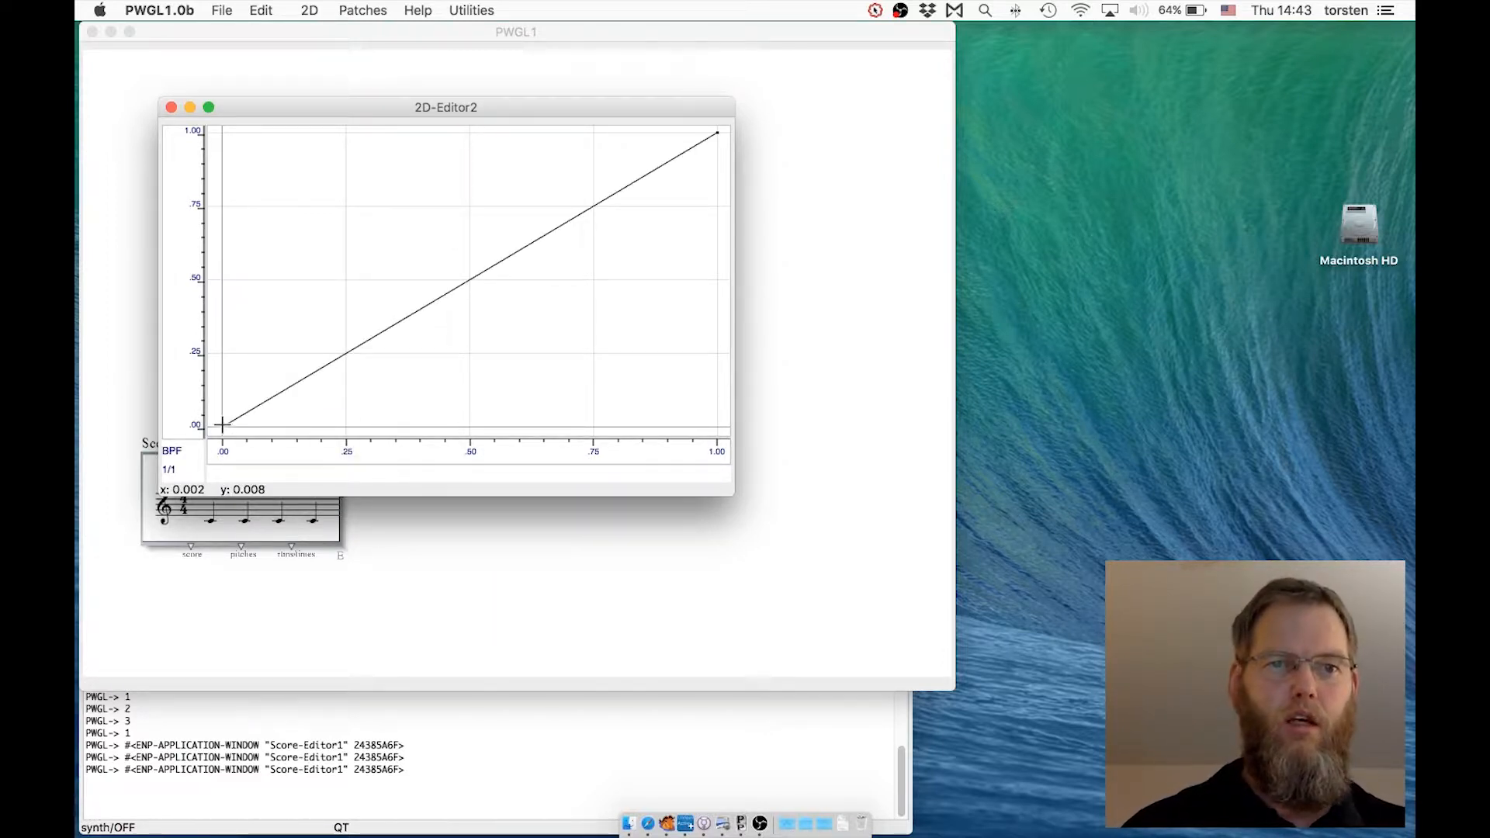
# Step: Shape the bpf into a V by raising its start point to about 1.0 and pulling an added middle point down to about 0.14; close the editor
pyautogui.moveTo(222, 425); pyautogui.dragTo(220, 131)
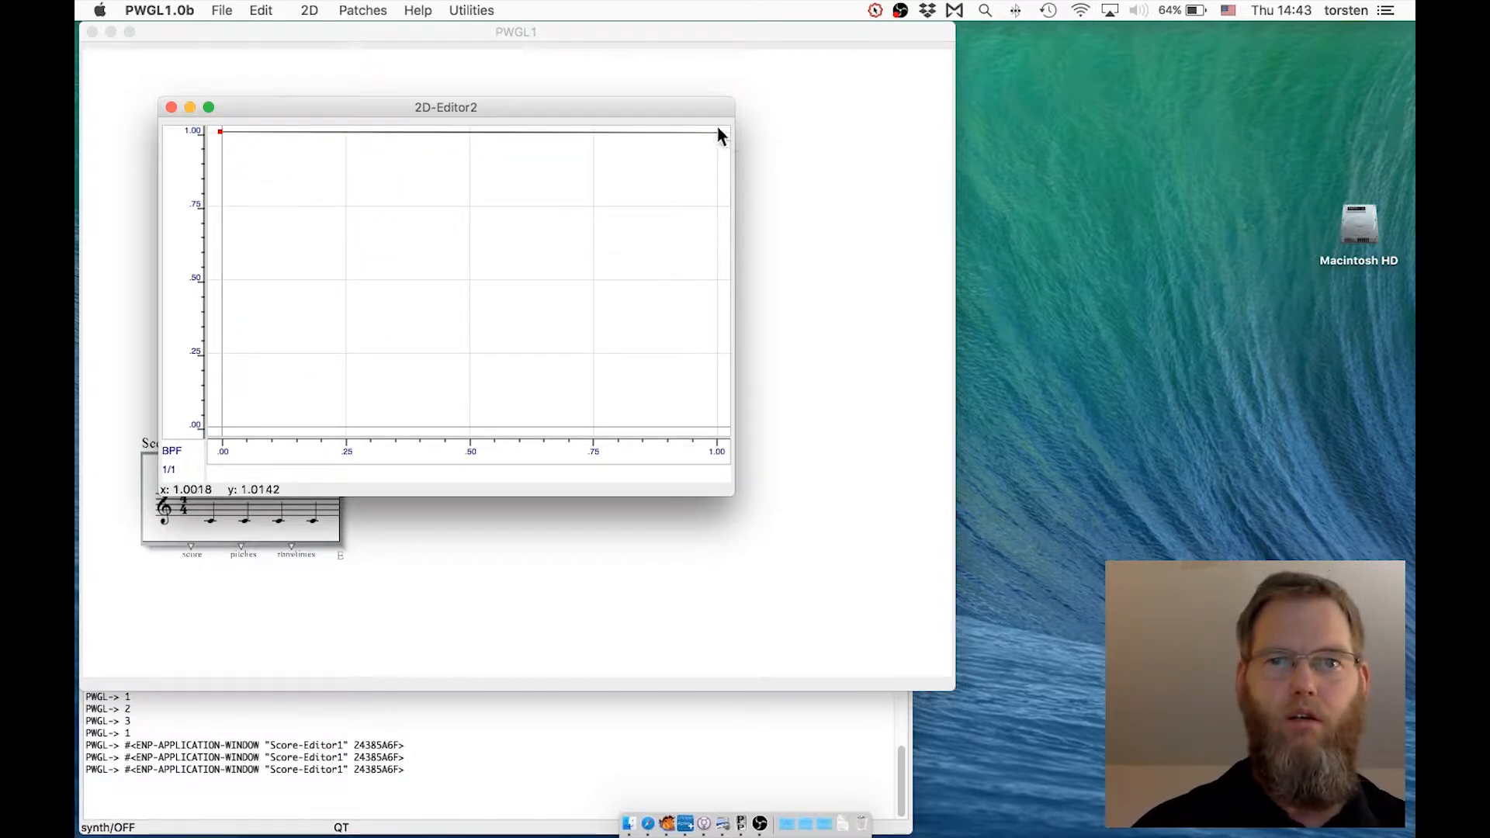
pyautogui.keyDown('shift'); pyautogui.click(505, 130); pyautogui.keyUp('shift')
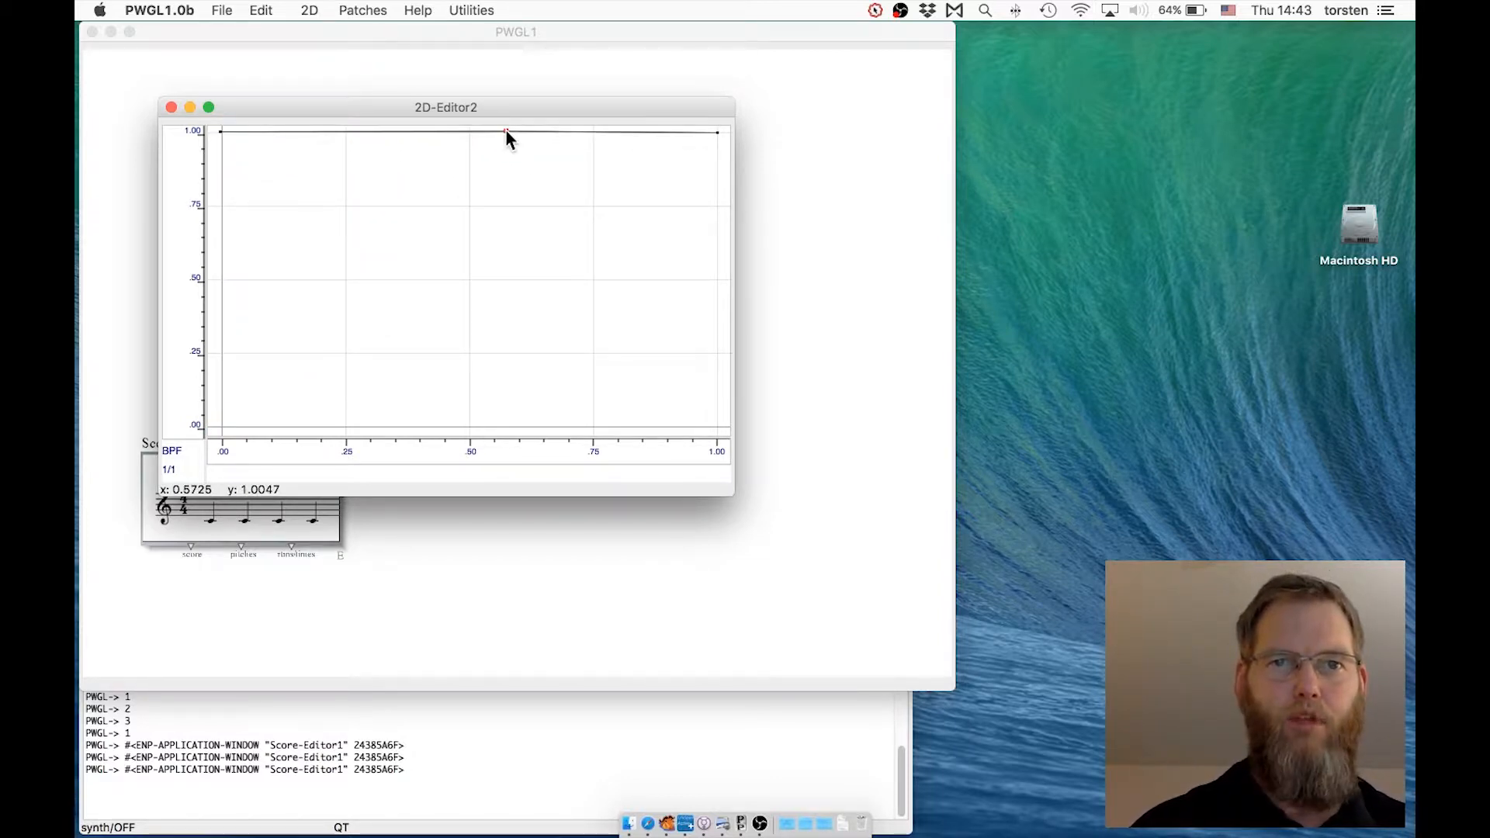
pyautogui.moveTo(506, 130); pyautogui.dragTo(481, 385)
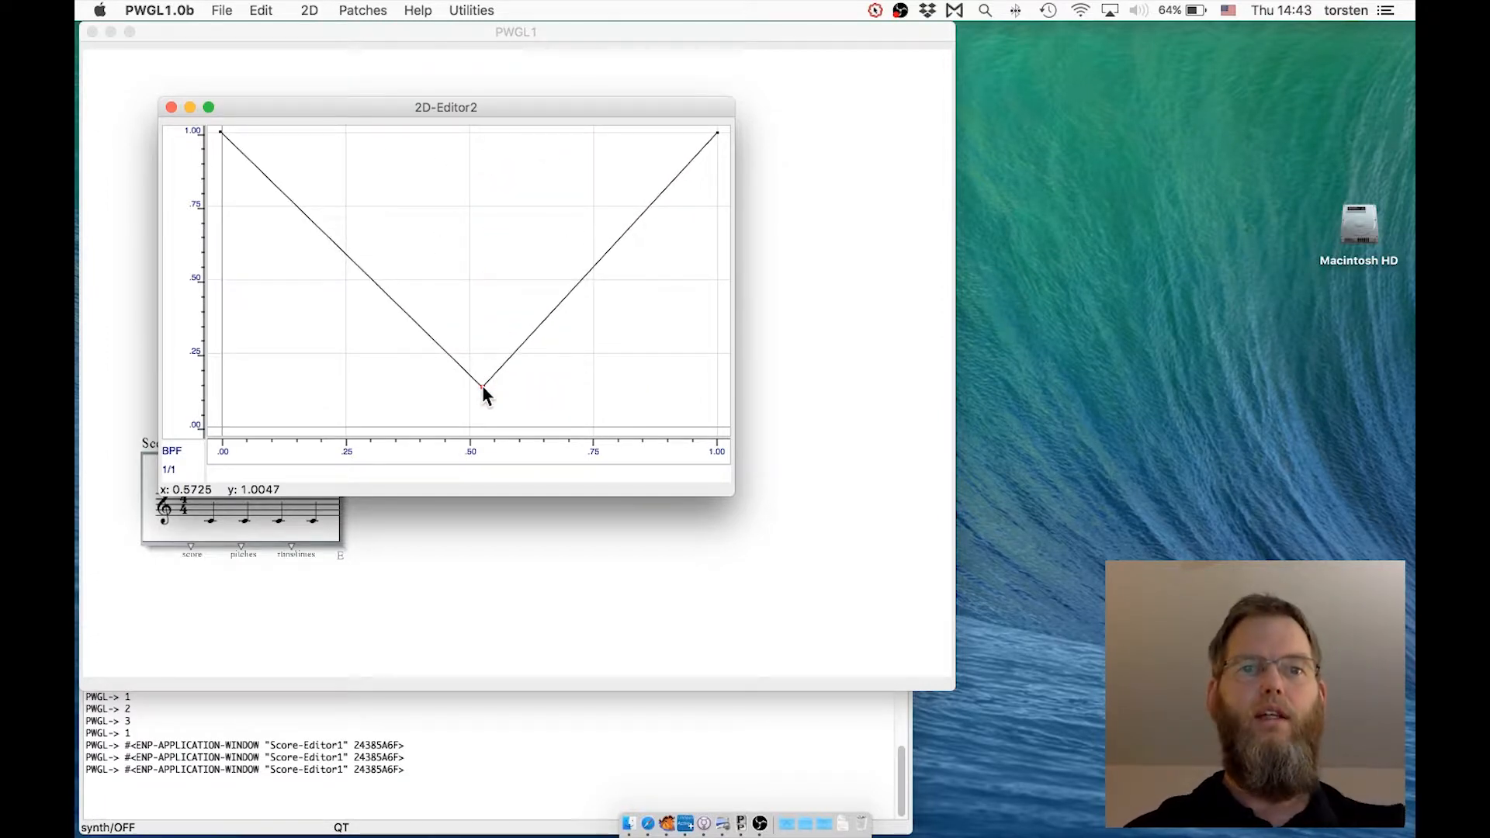
pyautogui.click(171, 107)
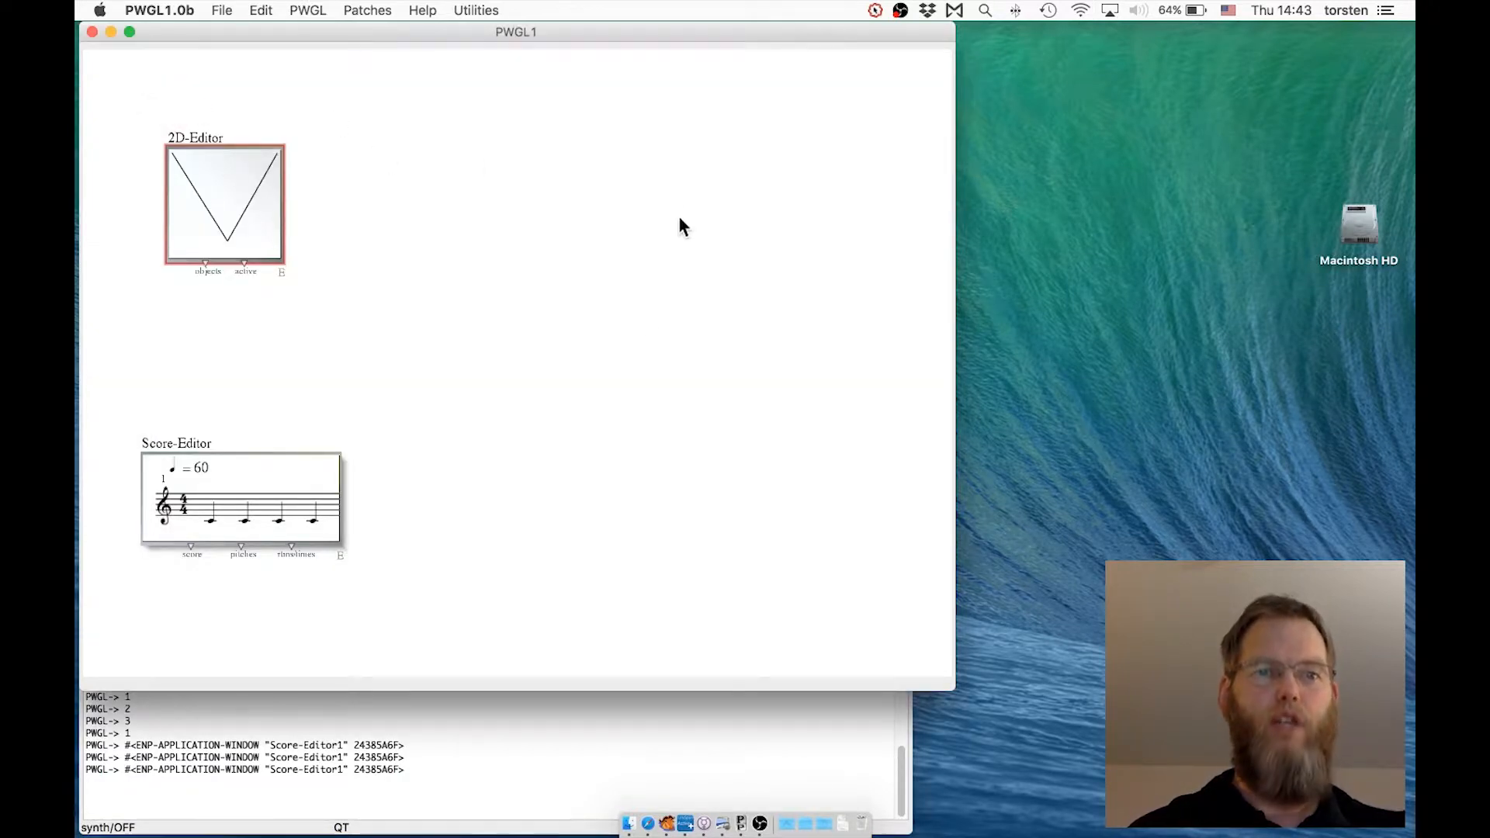
pyautogui.click(333, 261)
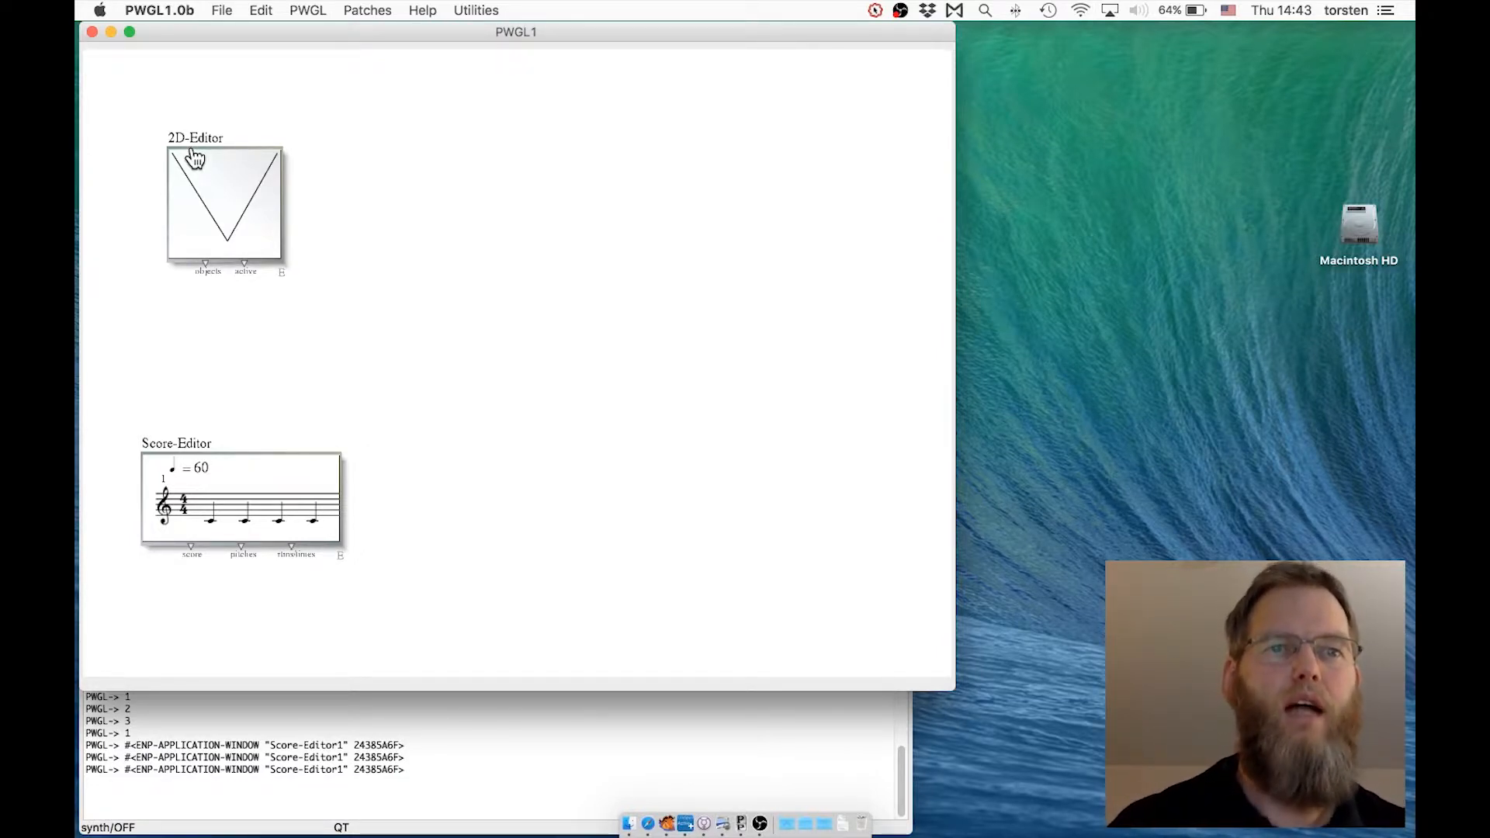
# Step: Add a 2D-constructor box above the 2D-Editor and enlarge it, moving the 2D-Editor down to make room
pyautogui.rightClick(180, 66)
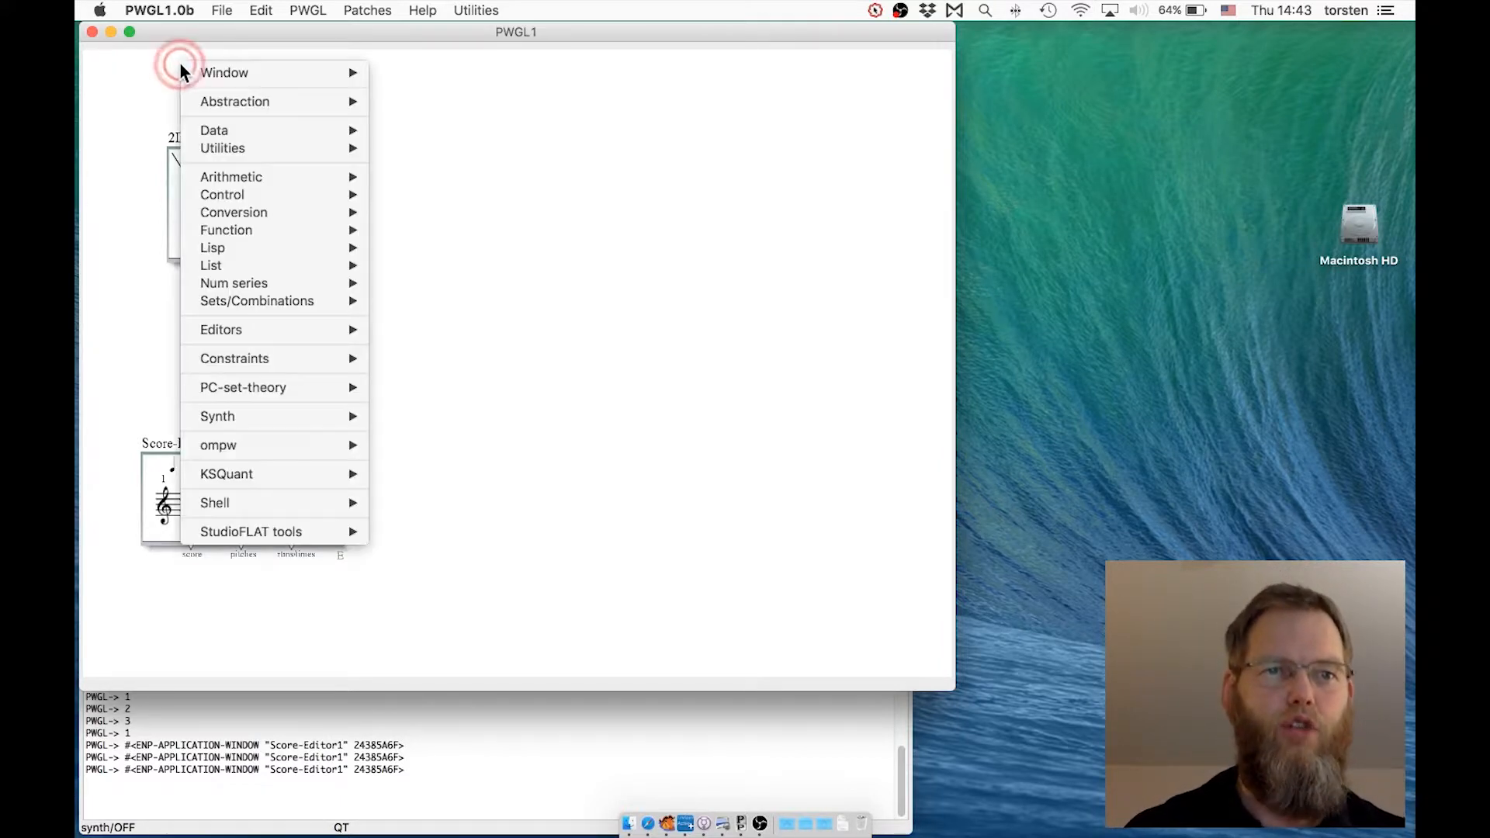
pyautogui.moveTo(298, 332)
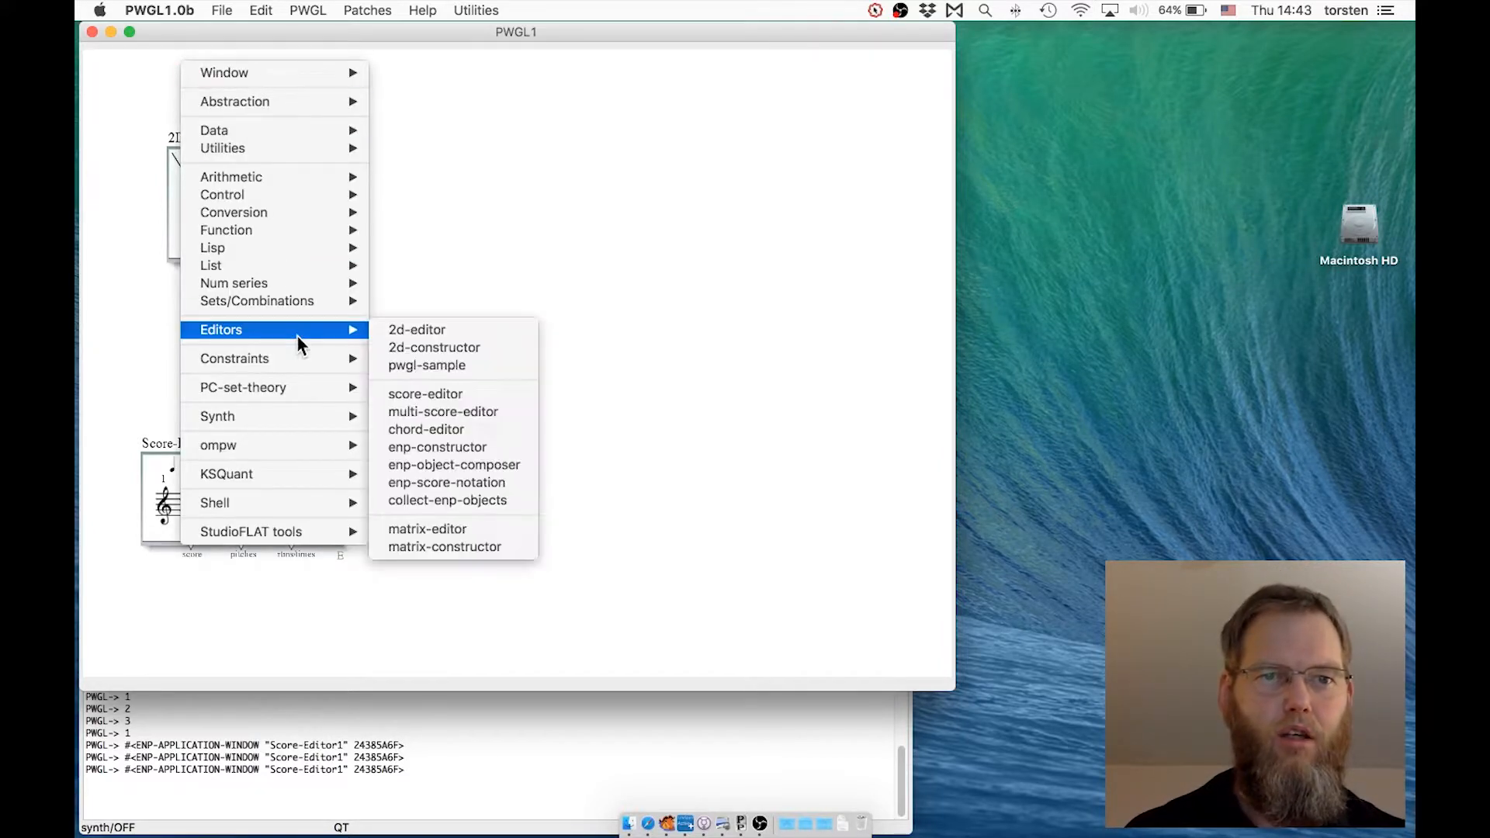
pyautogui.click(430, 351)
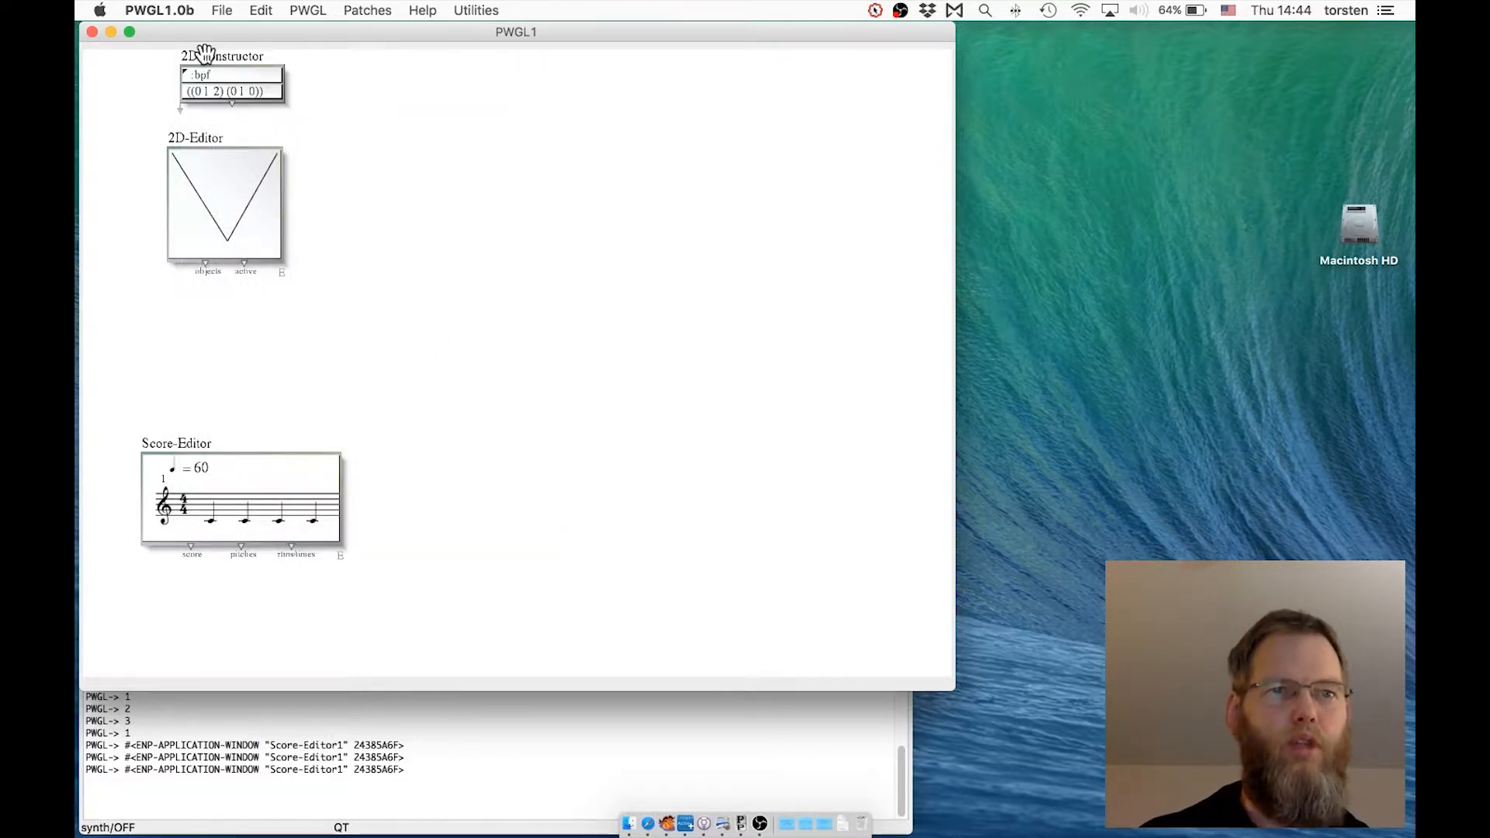
pyautogui.moveTo(205, 54); pyautogui.dragTo(197, 63)
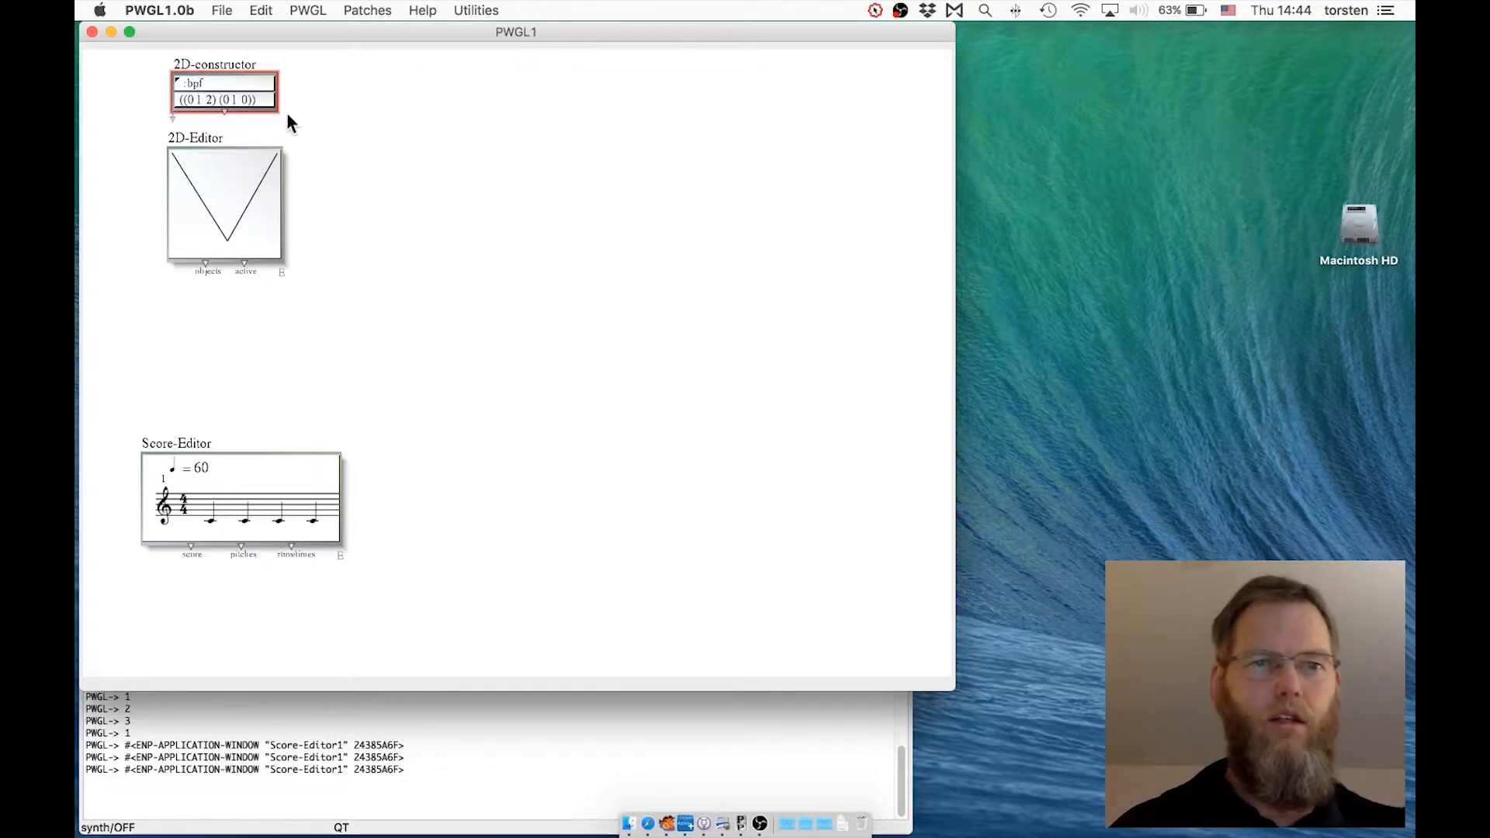
pyautogui.moveTo(205, 140); pyautogui.dragTo(203, 186)
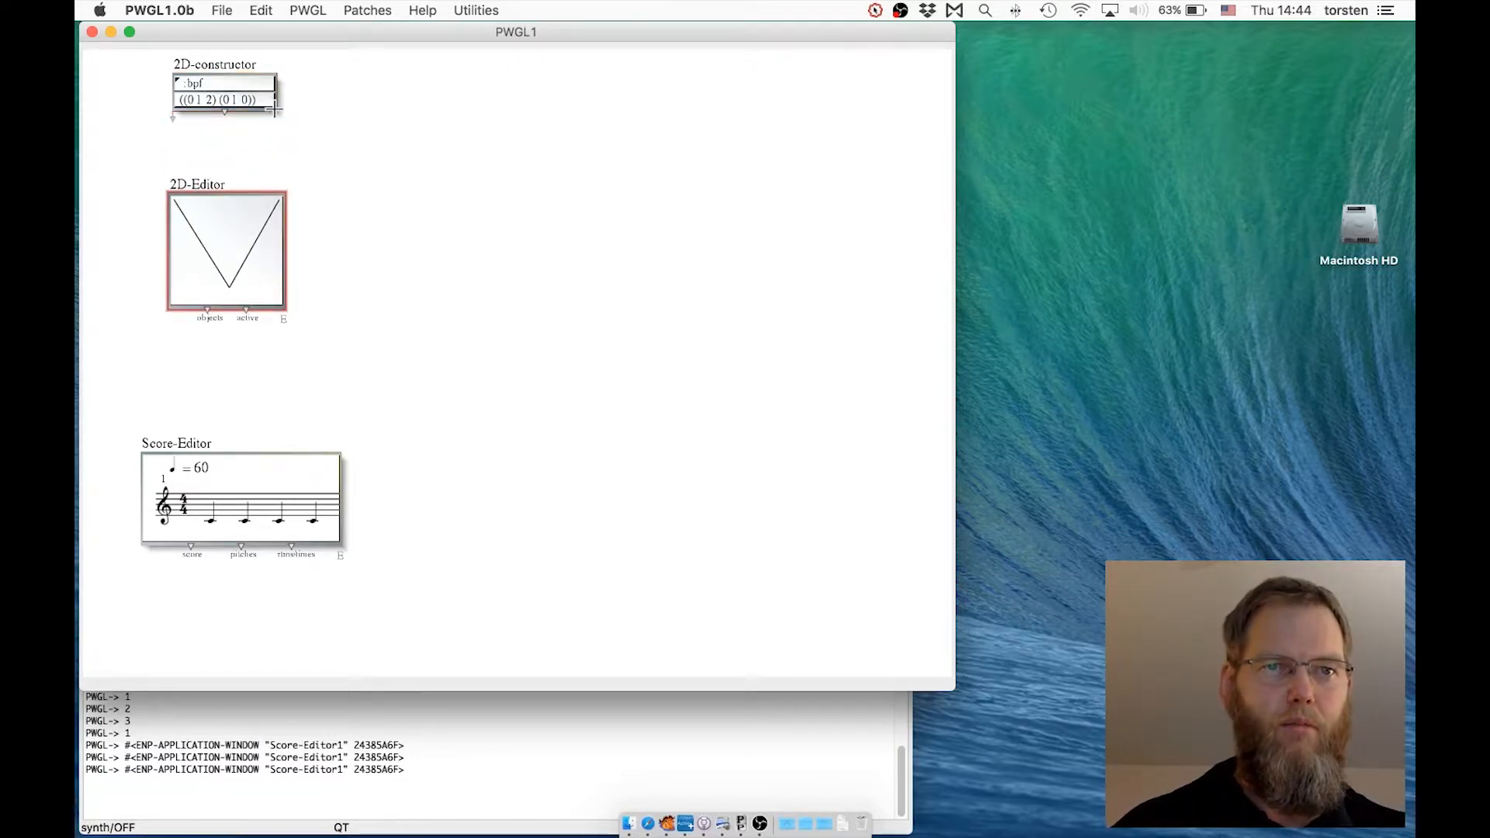
pyautogui.moveTo(273, 109); pyautogui.dragTo(392, 144)
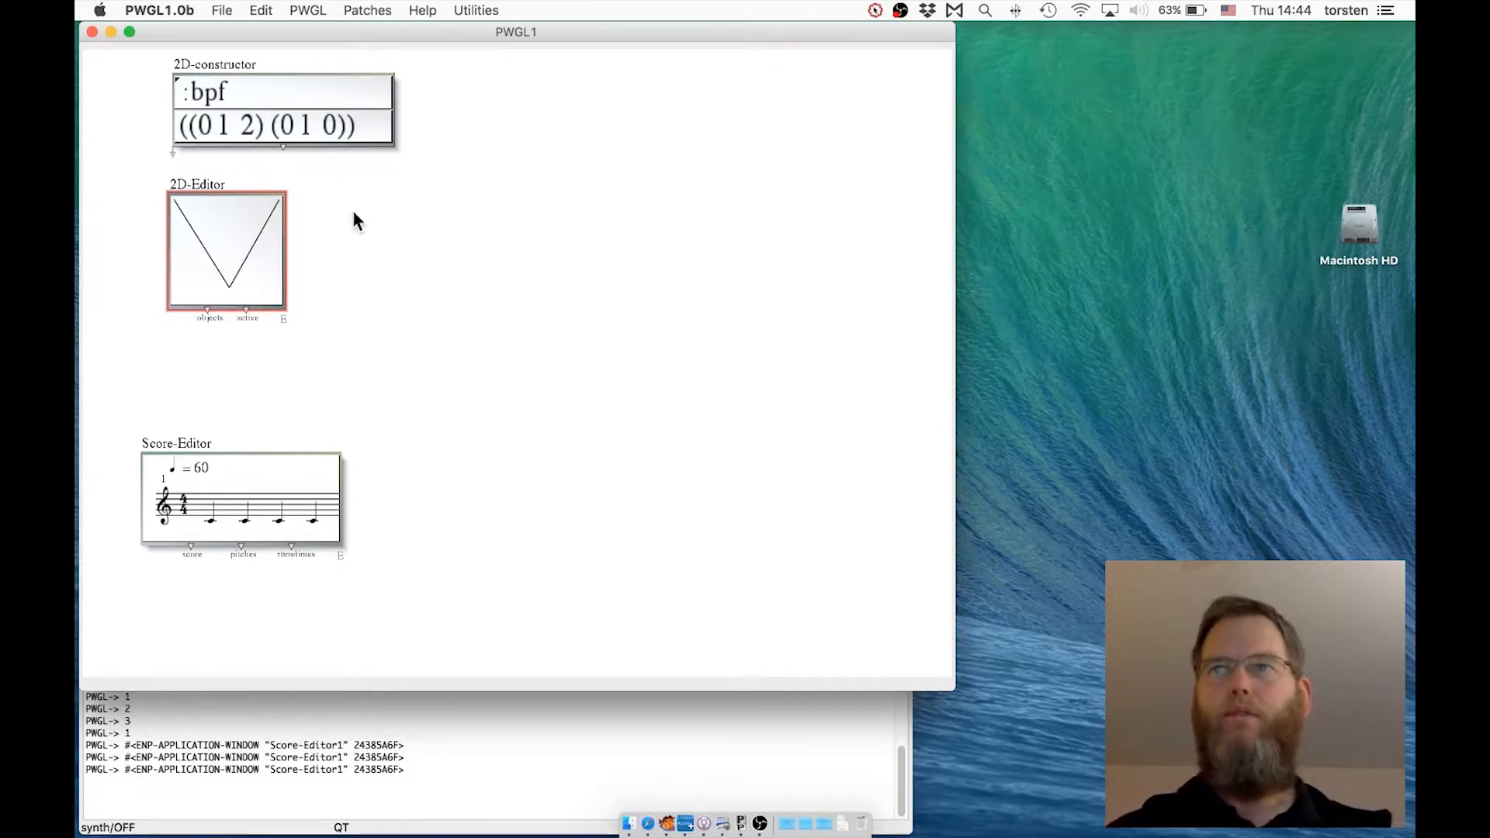
# Step: Replace the first list (x values) in the 2D-constructor's points field with (0 1)
pyautogui.click(252, 127)
pyautogui.press('Left')
pyautogui.press('Left')
pyautogui.press('Left')
pyautogui.press('Left')
pyautogui.press('Left')
pyautogui.press('Left')
pyautogui.press('Left')
pyautogui.press('Right')
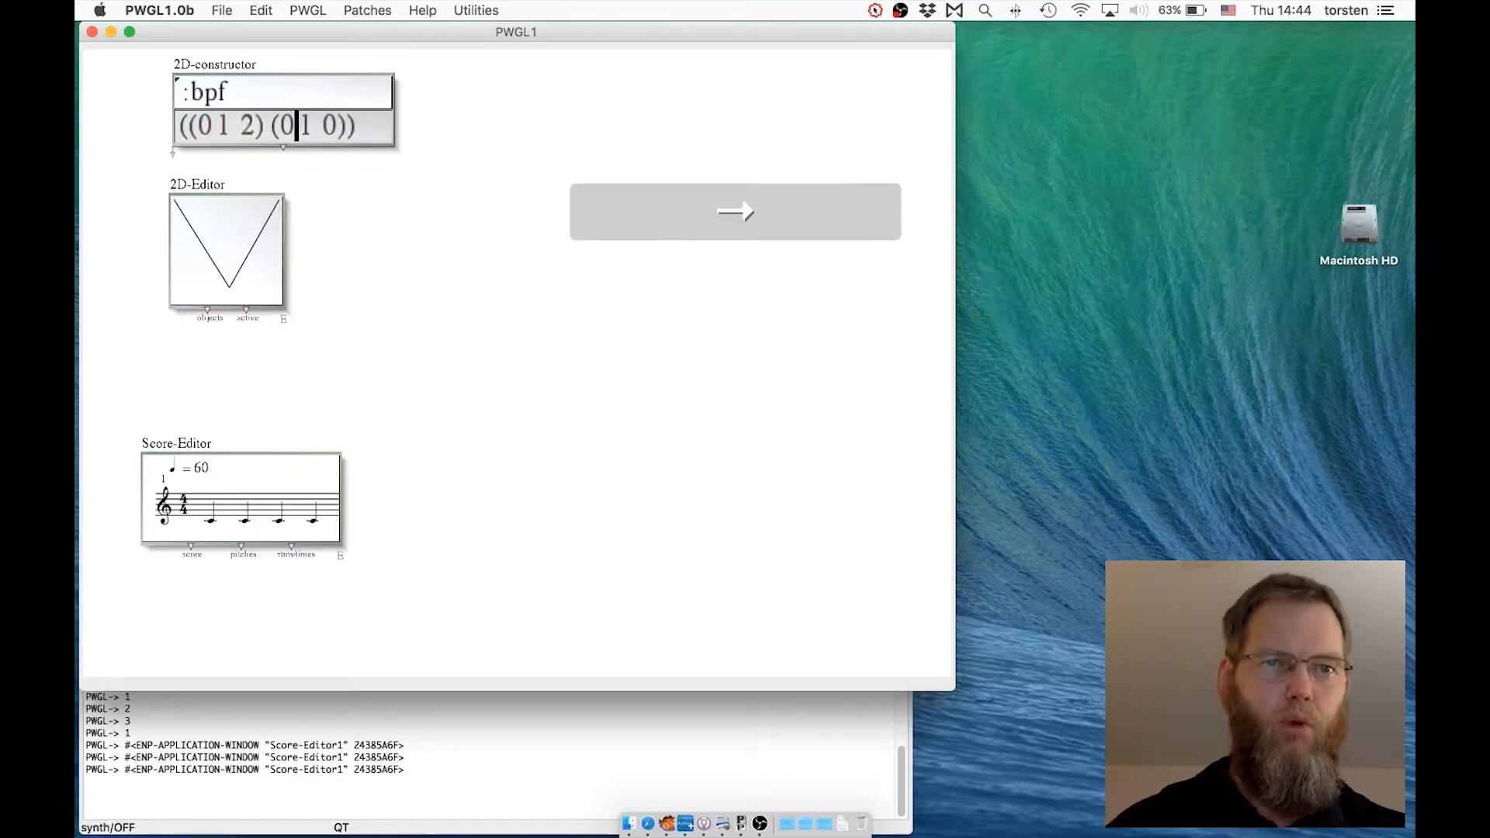
pyautogui.press('Left')
pyautogui.press('Left')
pyautogui.press('Left')
pyautogui.press('Right')
pyautogui.press('Right')
pyautogui.press('Left')
pyautogui.press('Left')
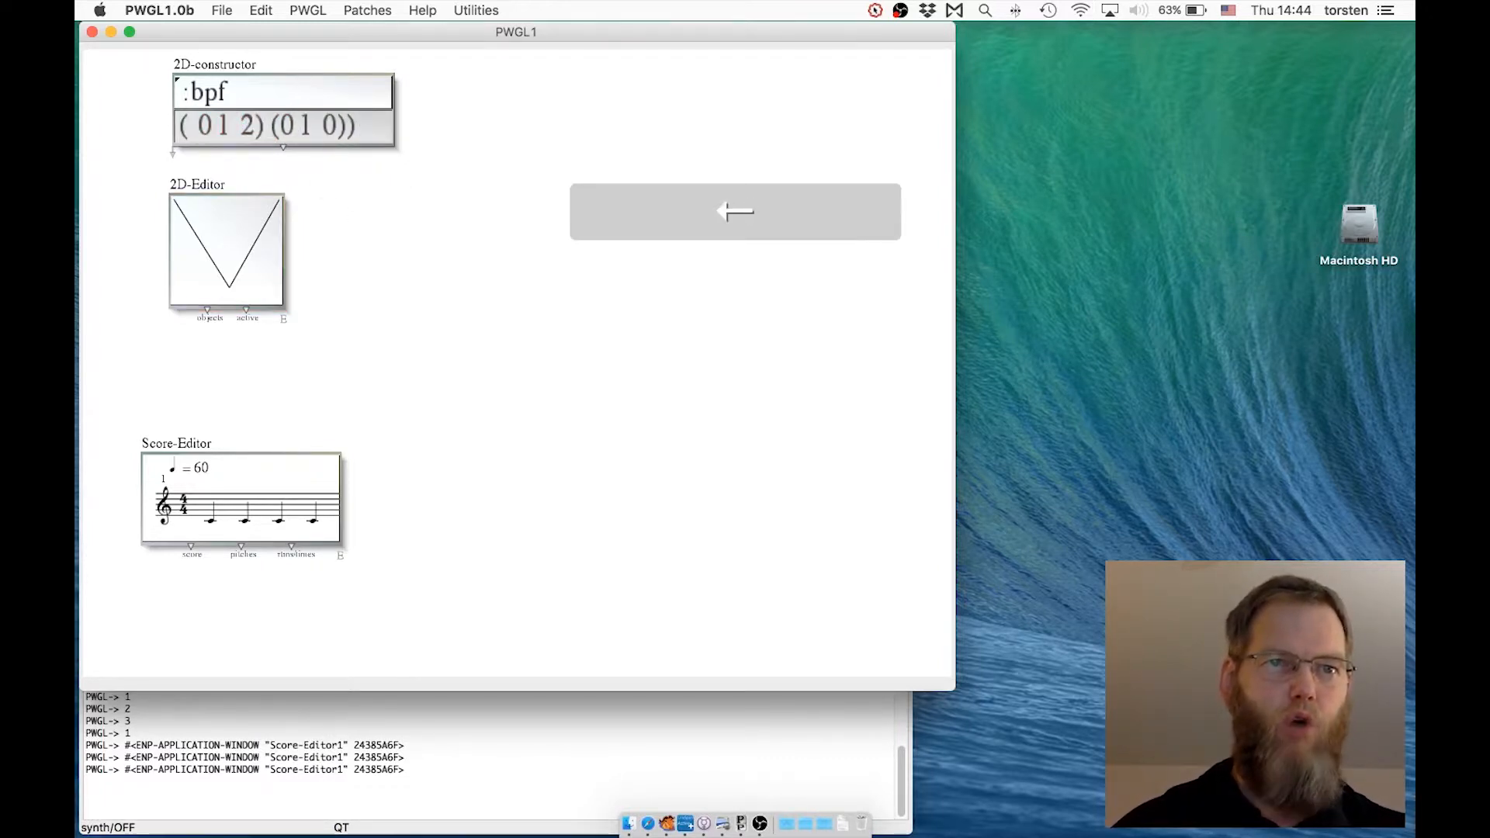
pyautogui.press('Left')
pyautogui.press('BackSpace')
pyautogui.press('BackSpace')
pyautogui.press('BackSpace')
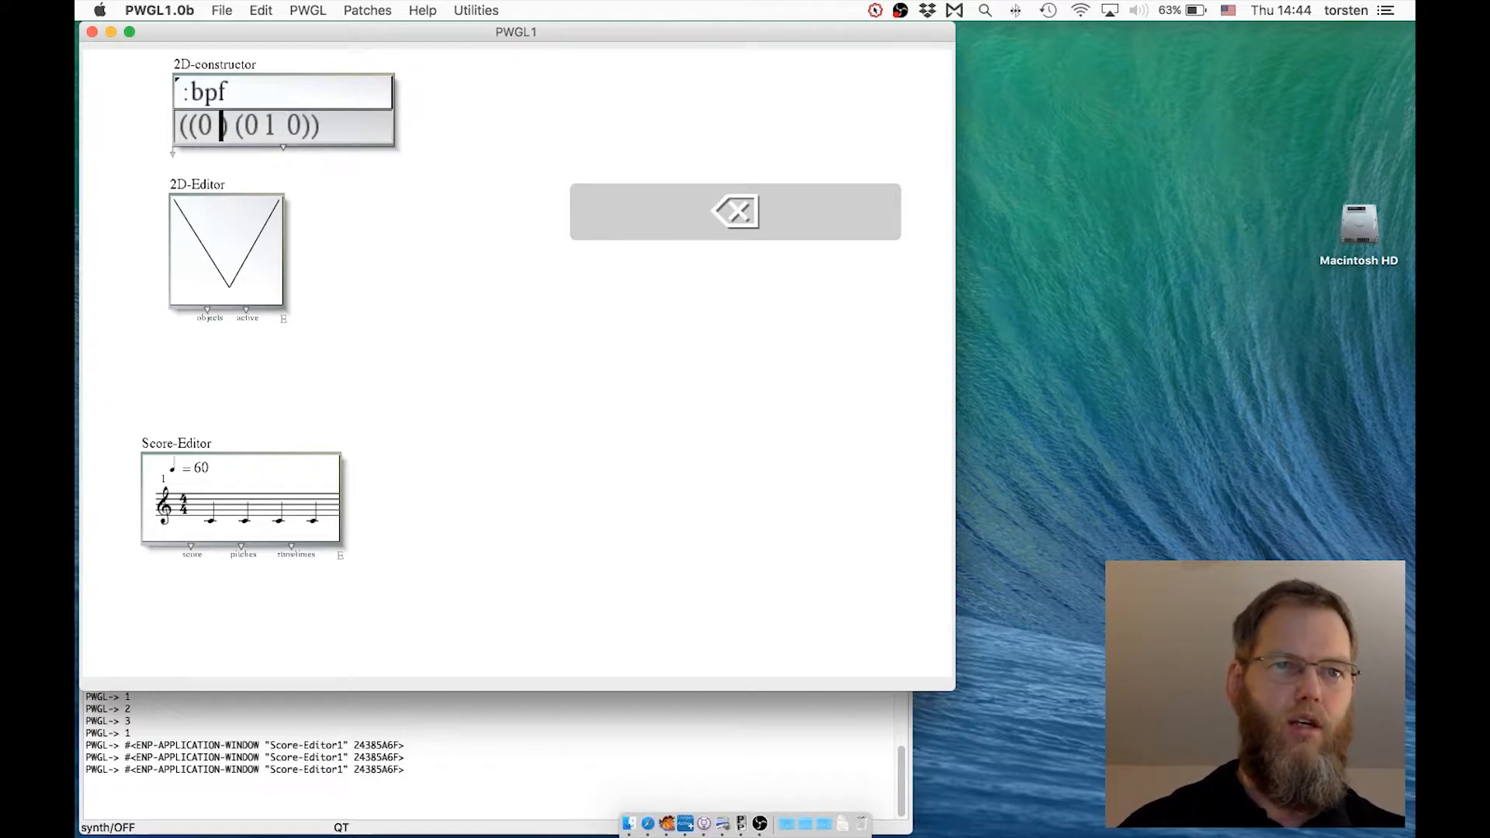
pyautogui.write('60')
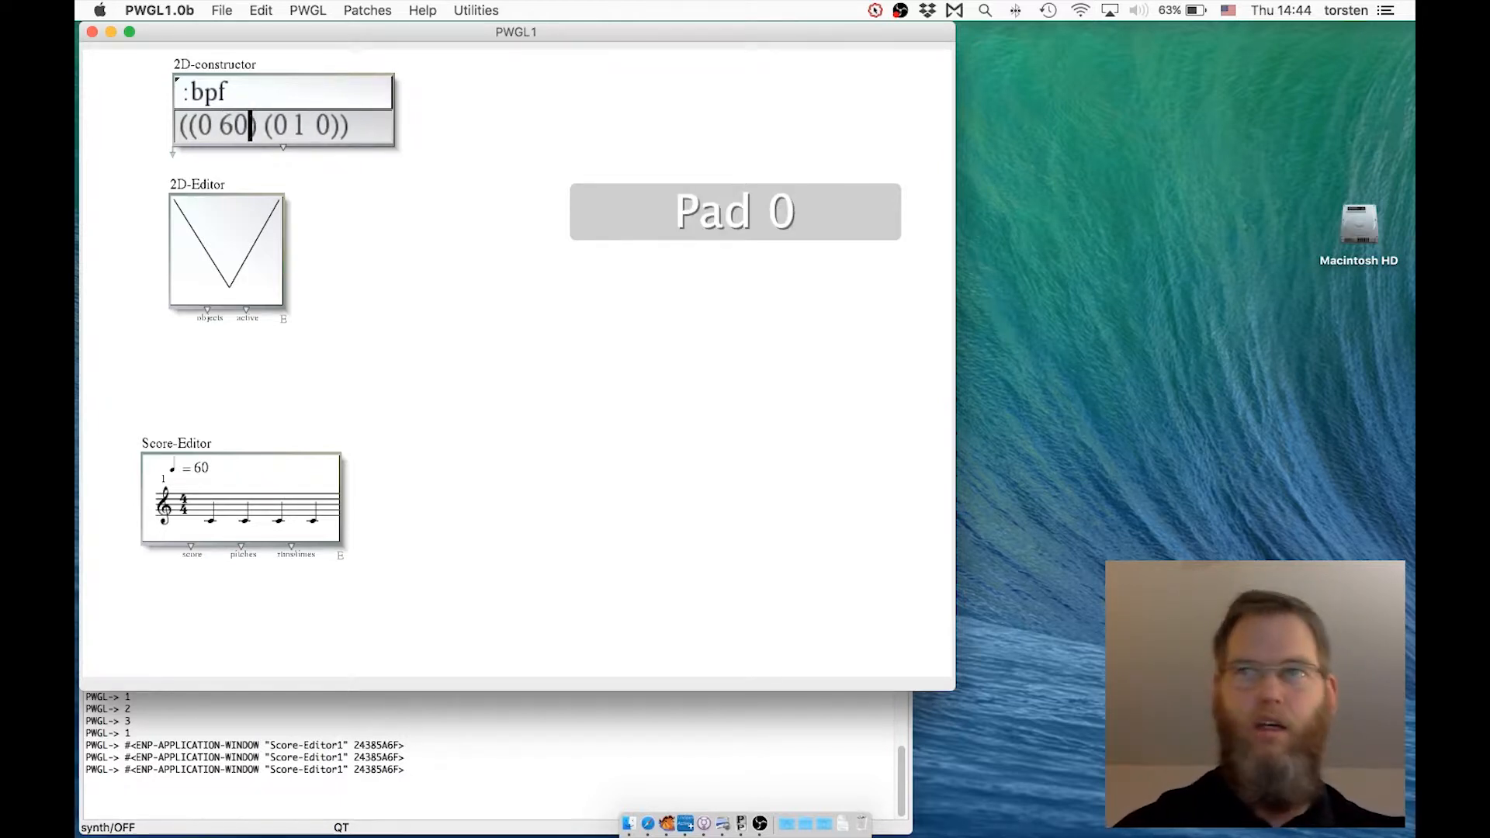
pyautogui.press('BackSpace')
pyautogui.press('BackSpace')
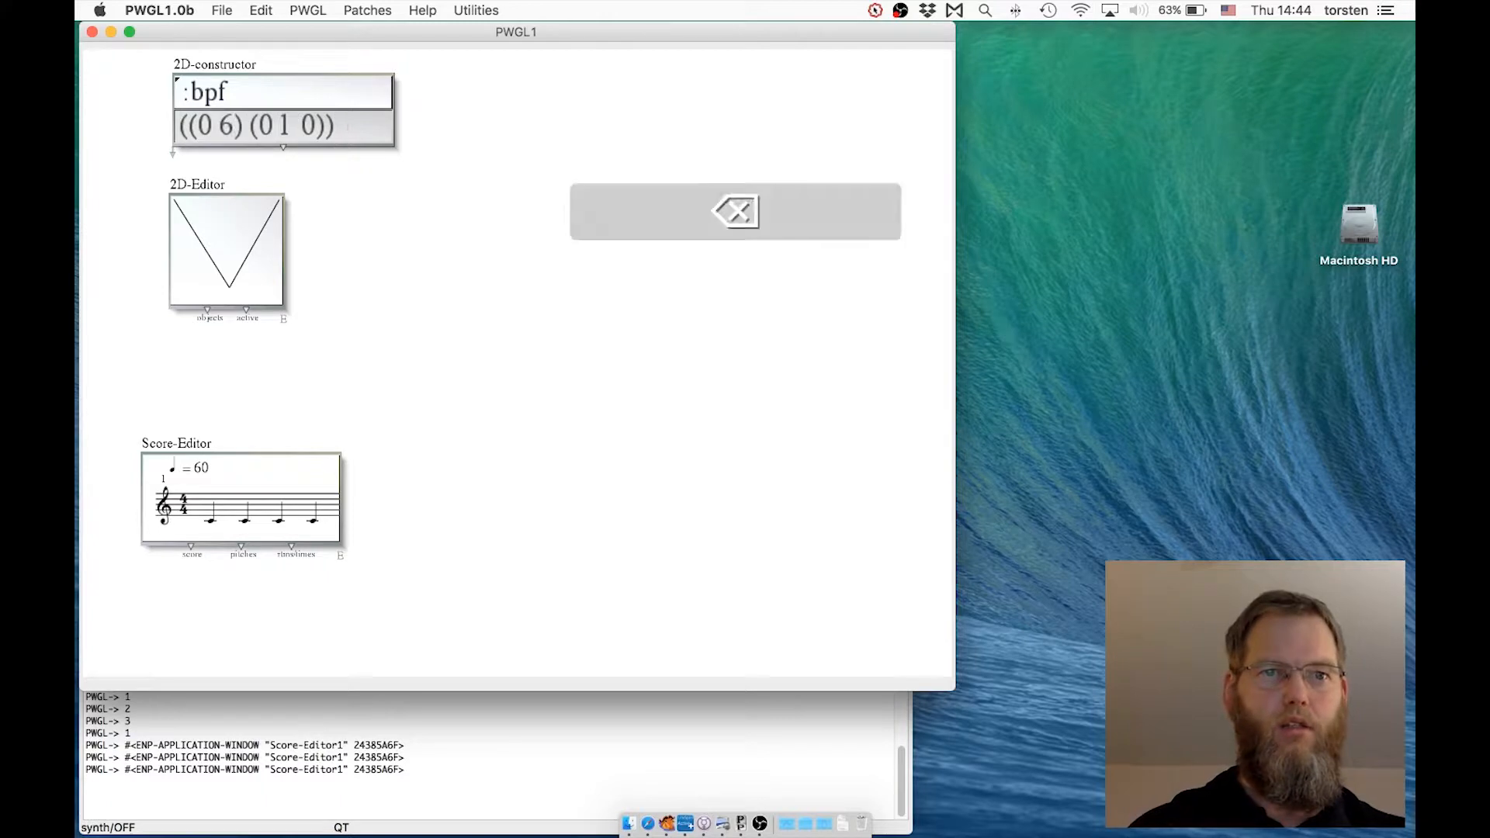
pyautogui.write('1')
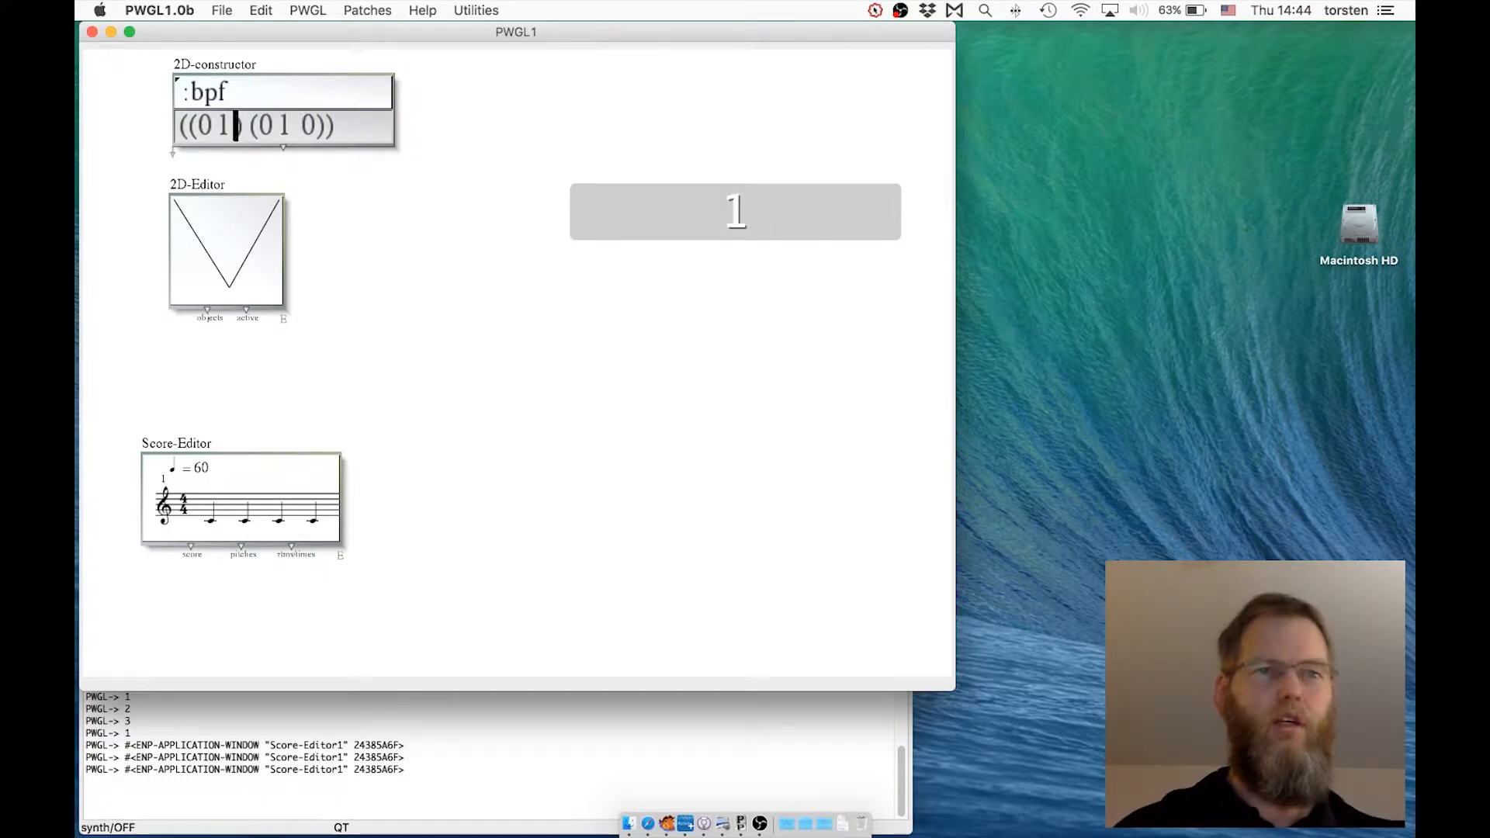
# Step: Replace the second list (y values) in the 2D-constructor with (60 72) and confirm the entry
pyautogui.press('Left')
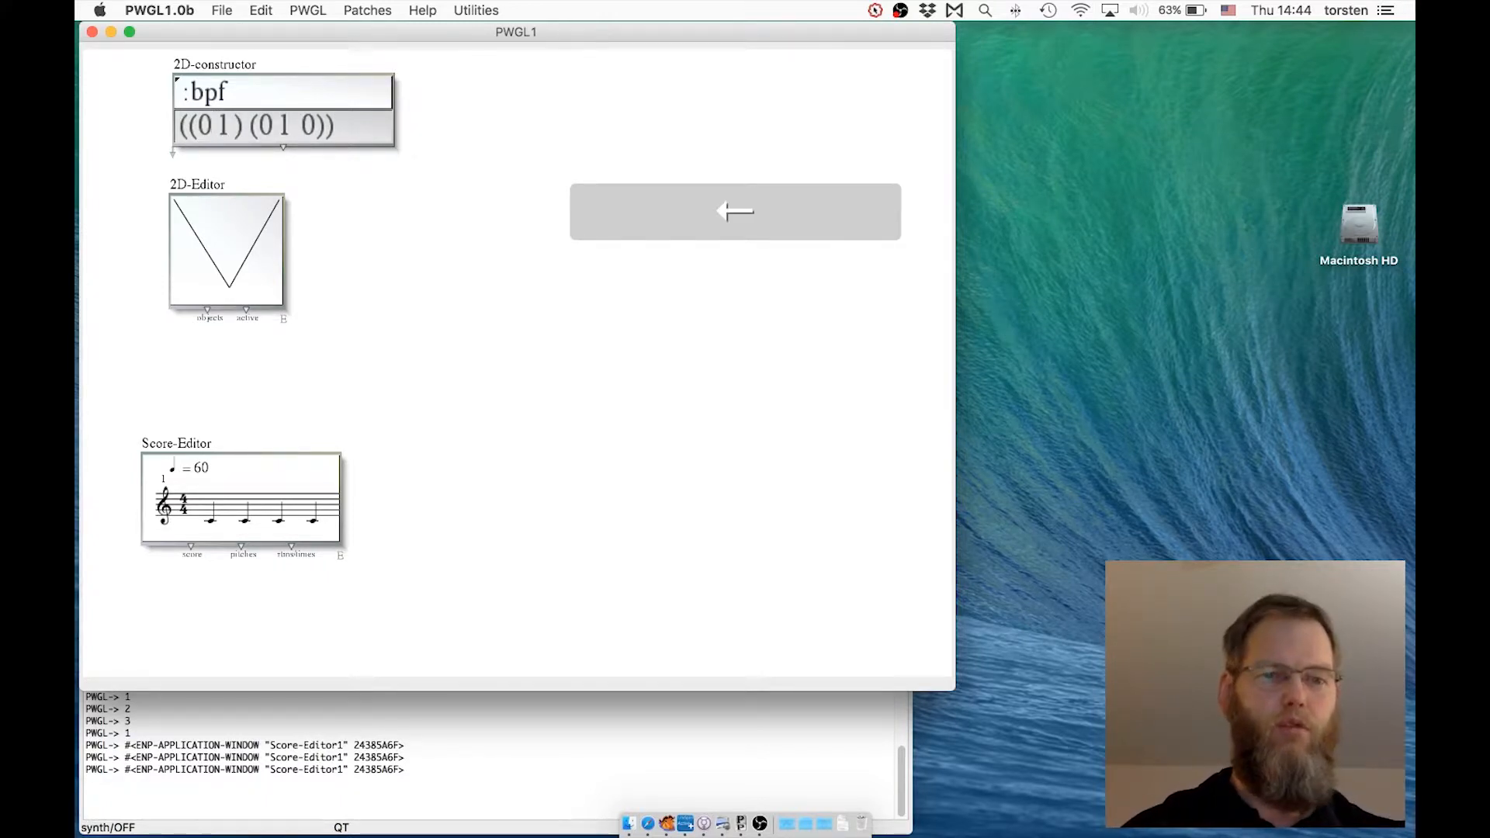
pyautogui.press('Right')
pyautogui.press('Left')
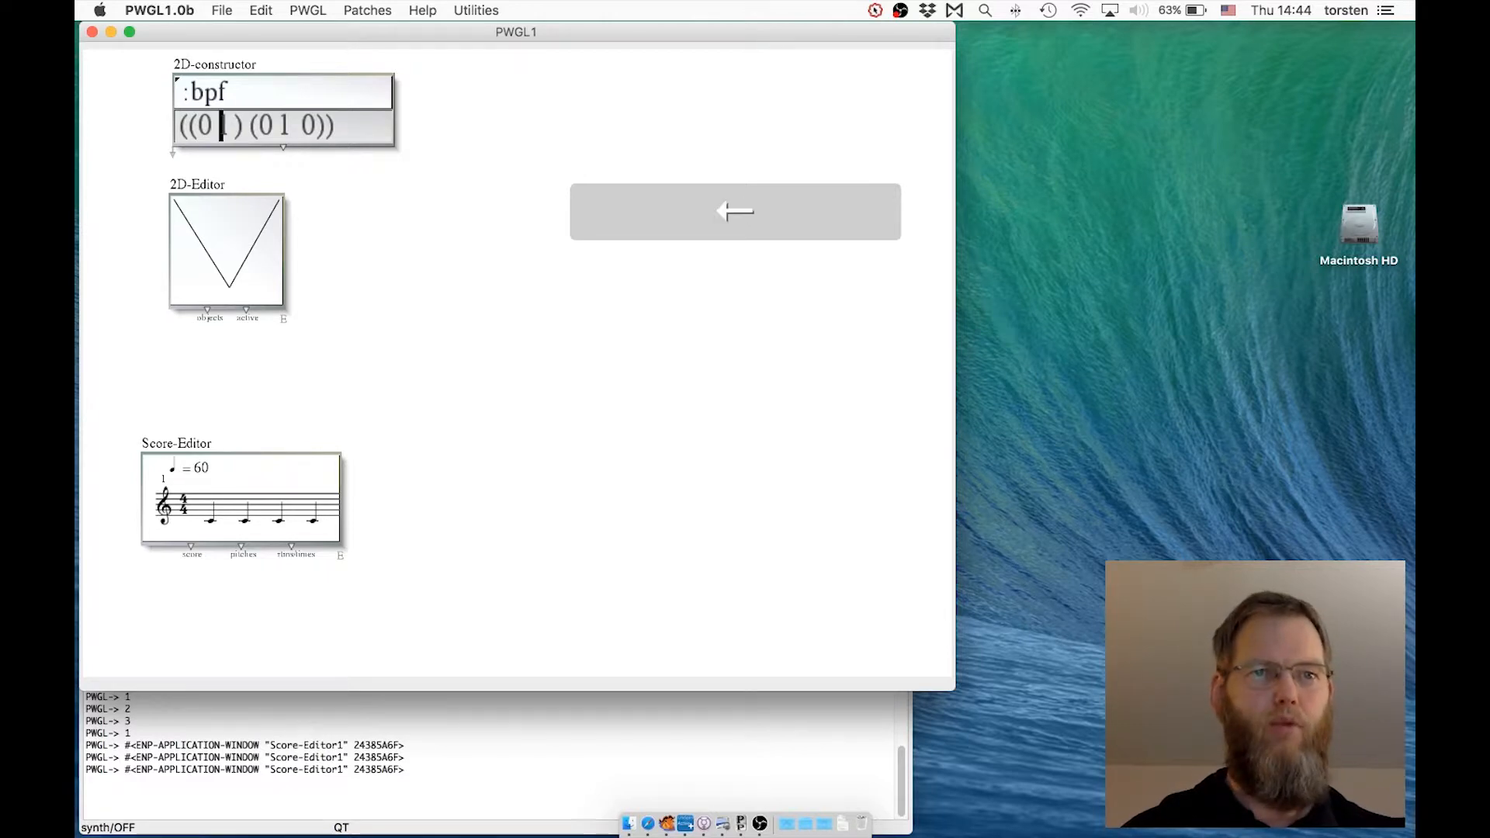
pyautogui.press('Right')
pyautogui.press('Right')
pyautogui.press('Right')
pyautogui.press('Right')
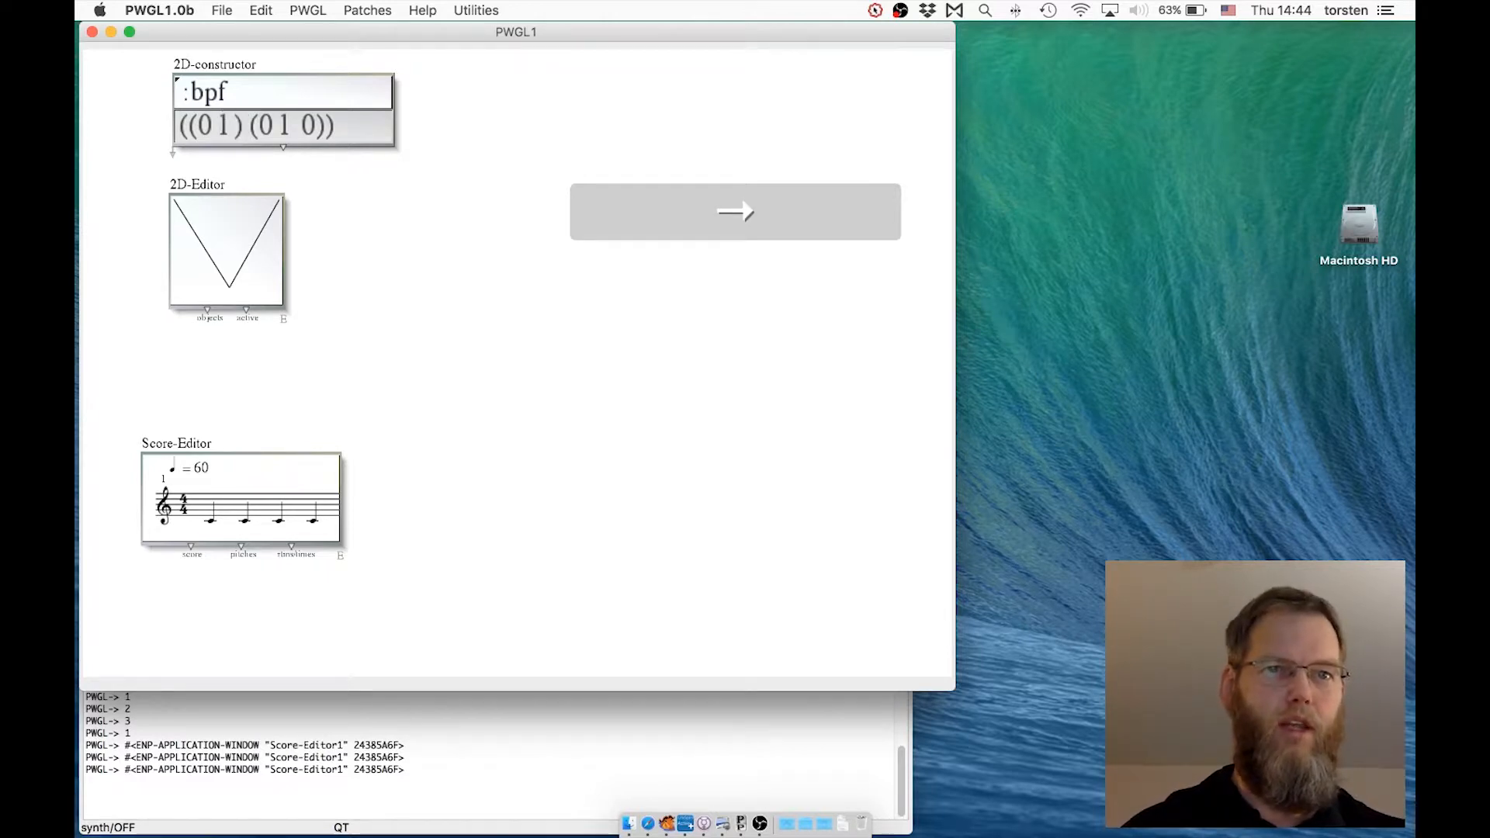
pyautogui.press('Right')
pyautogui.press('Right')
pyautogui.press('Right')
pyautogui.press('Right')
pyautogui.press('Right')
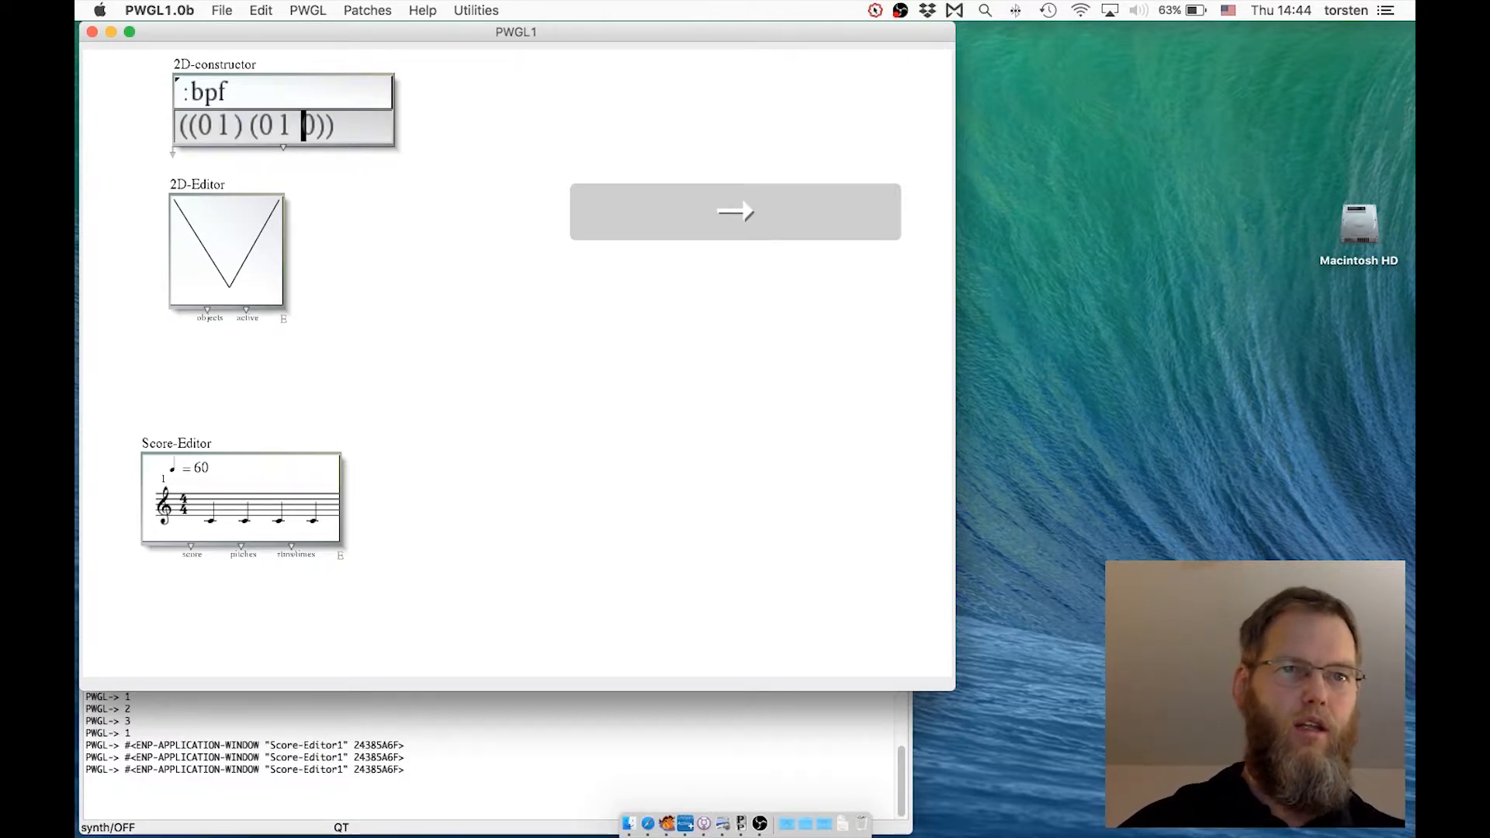
pyautogui.press('BackSpace')
pyautogui.press('BackSpace')
pyautogui.press('BackSpace')
pyautogui.press('BackSpace')
pyautogui.press('BackSpace')
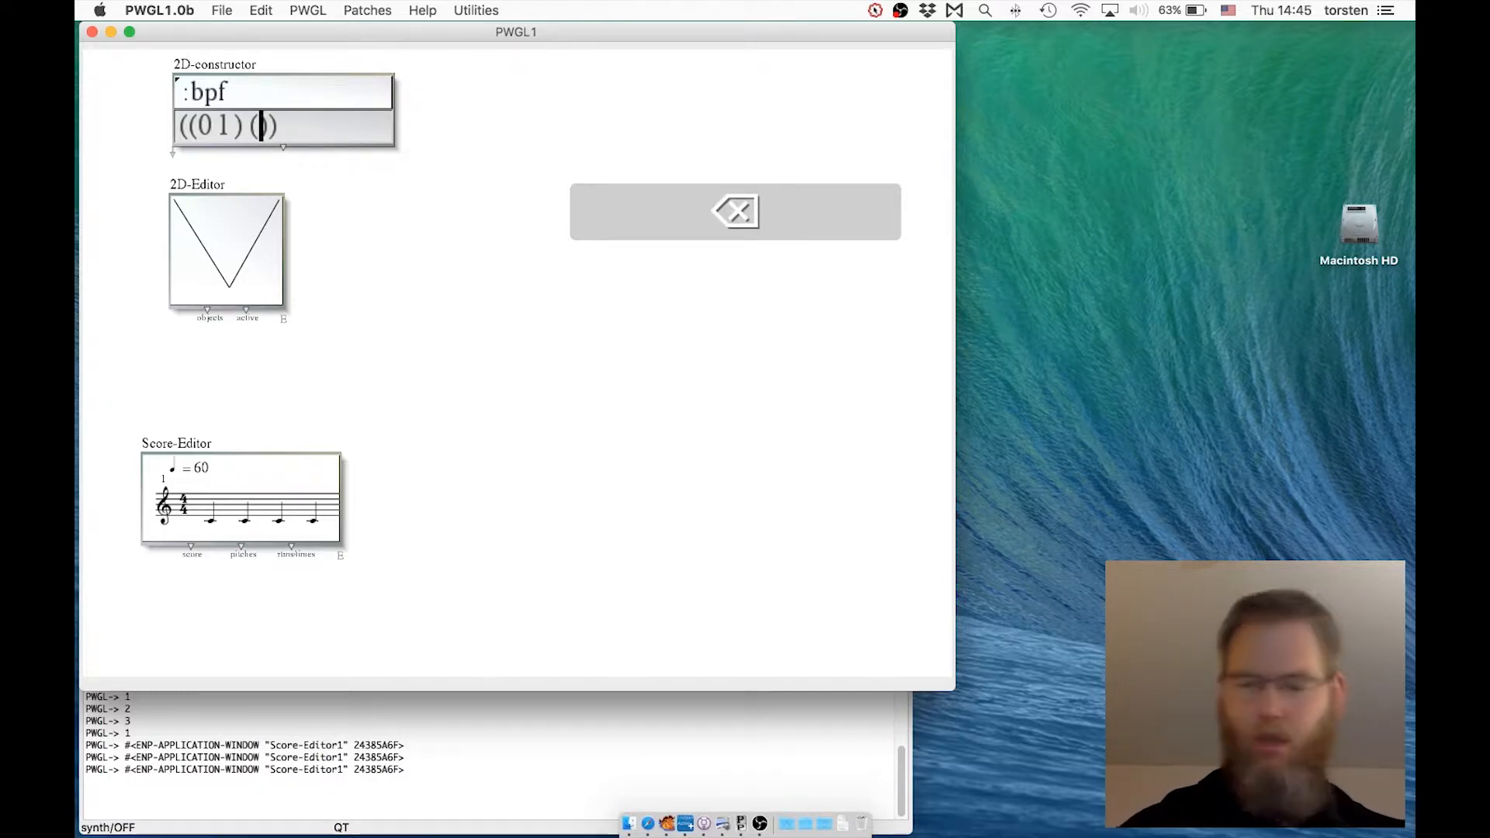
pyautogui.write('60 ')
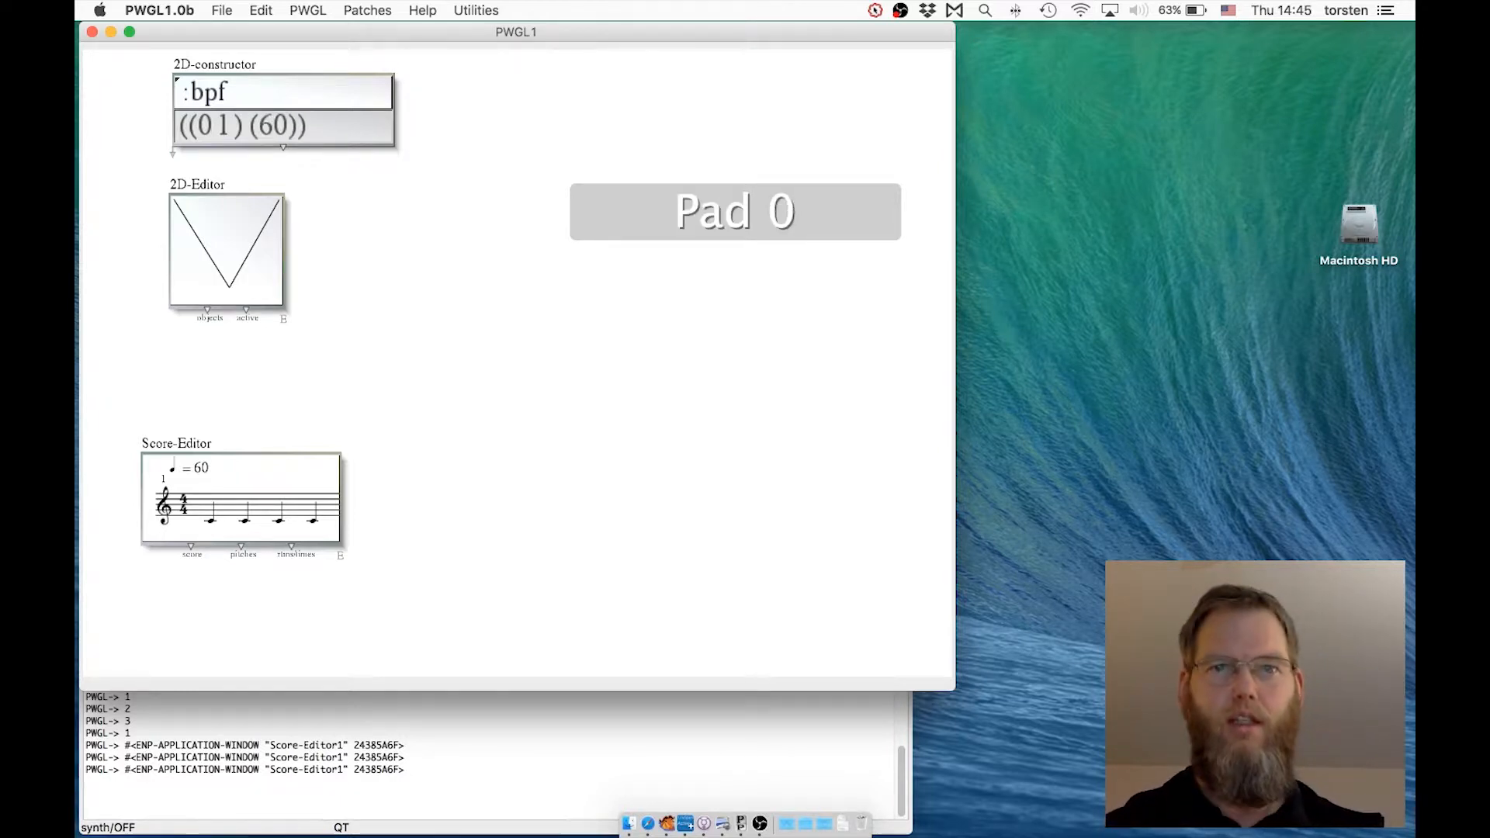
pyautogui.write('72')
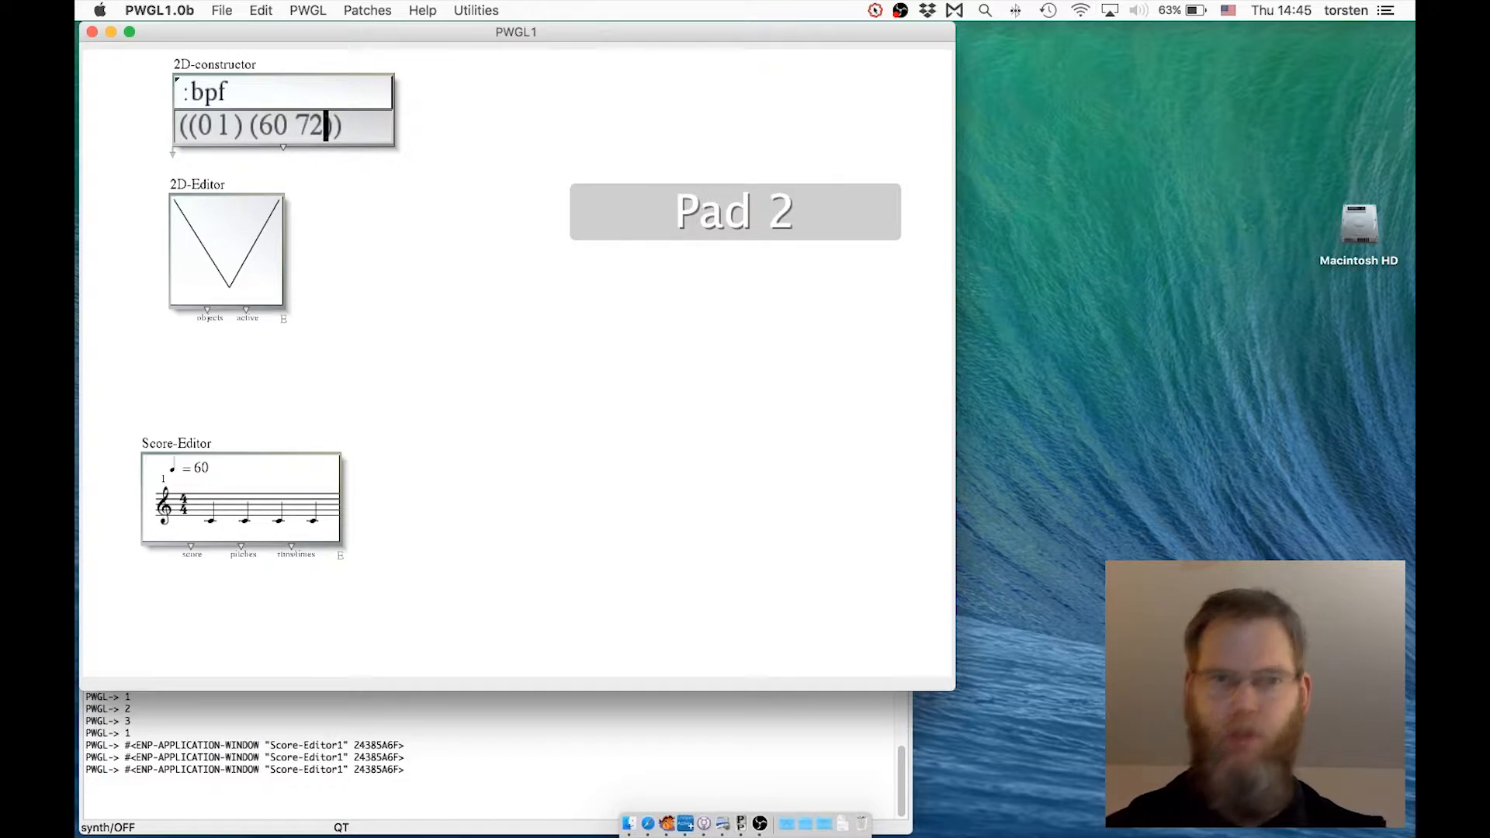
pyautogui.press('Return')
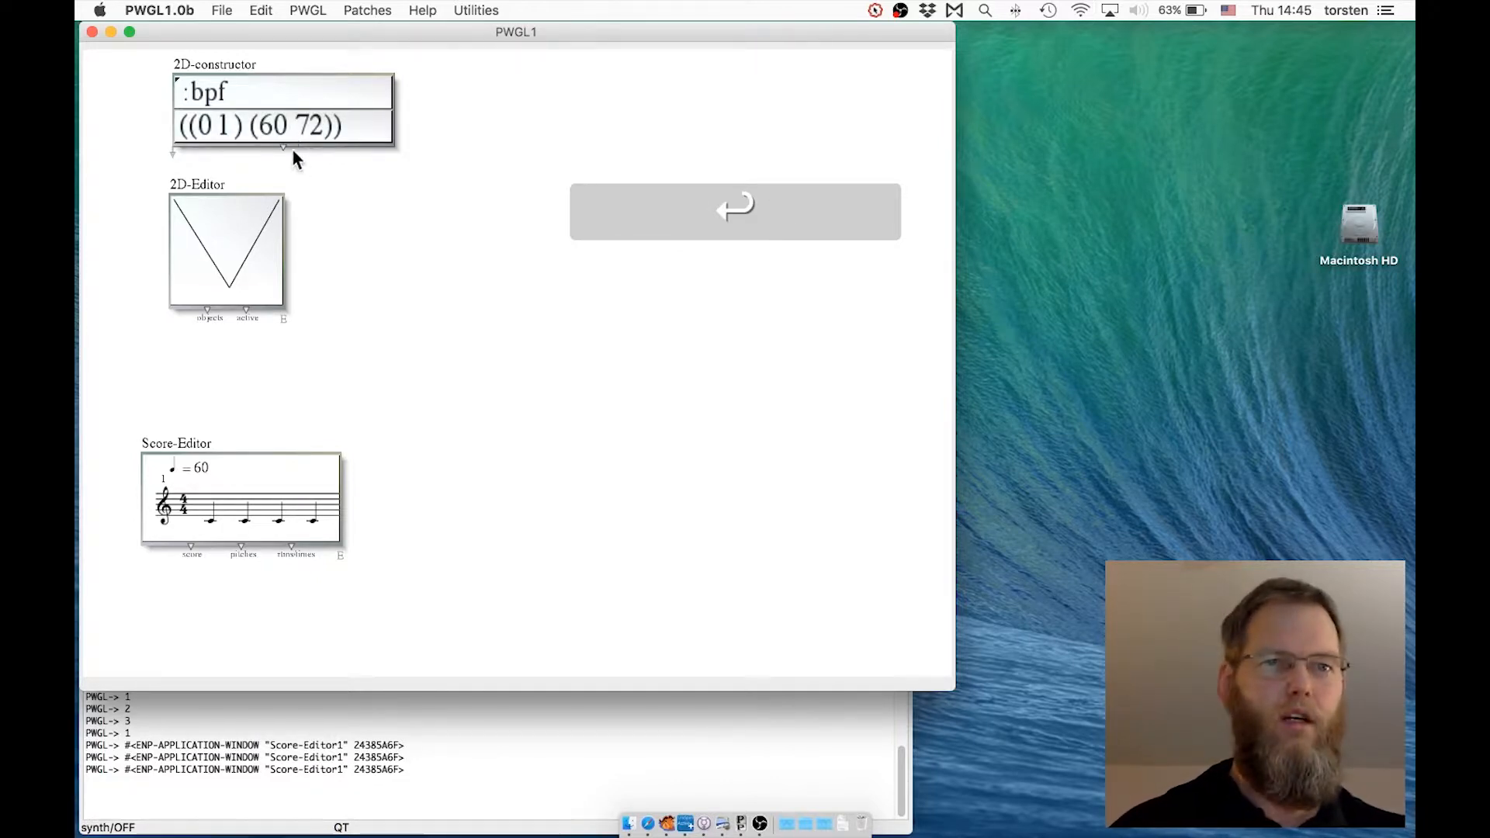
# Step: Connect the 2D-constructor's output to the 2D-Editor, evaluate the 2D-Editor and open its window beside the boxes
pyautogui.moveTo(284, 145); pyautogui.dragTo(220, 225)
pyautogui.click(140, 190)
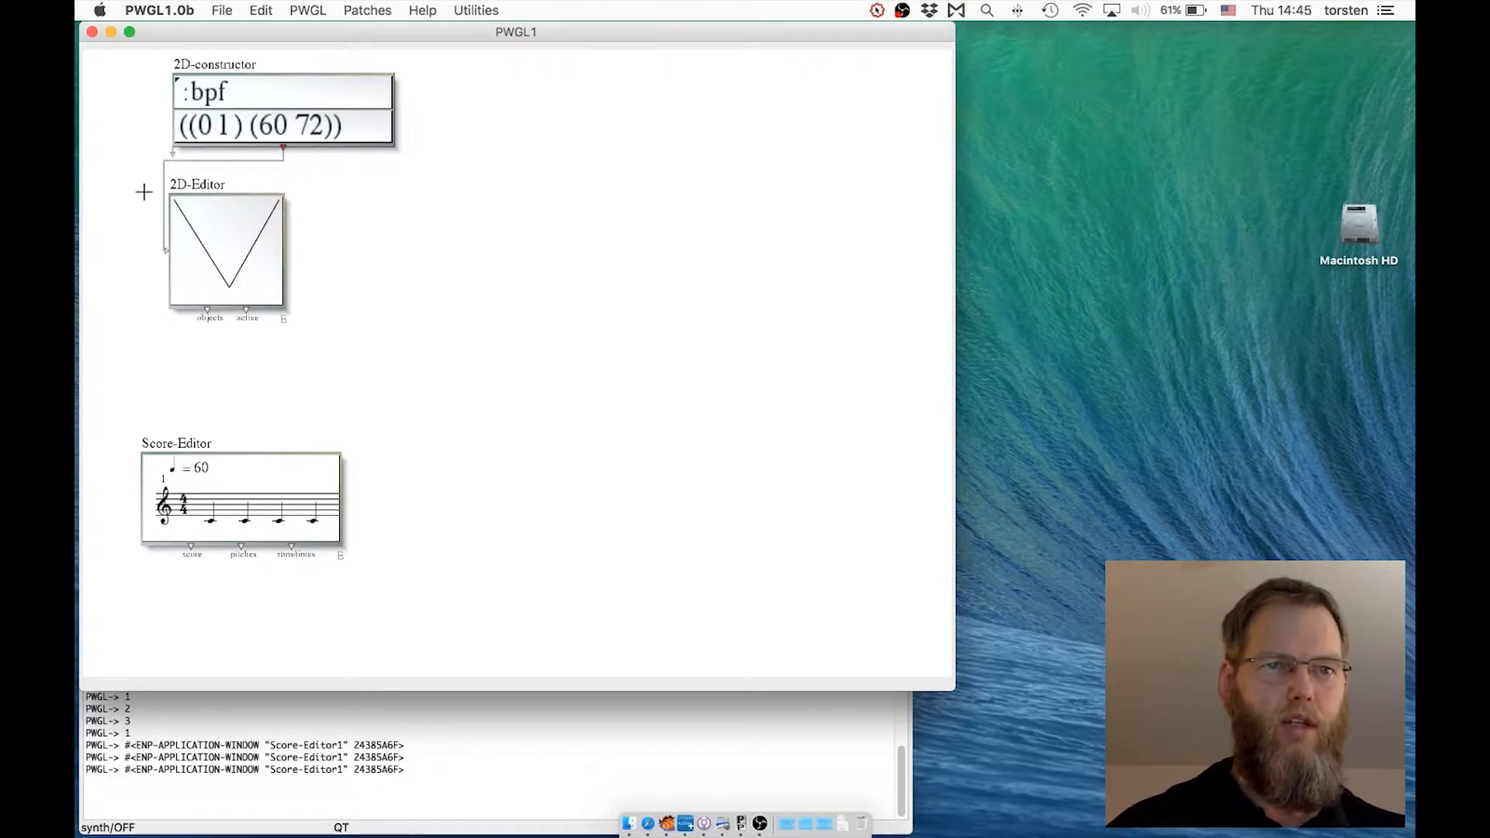
pyautogui.click(226, 230)
pyautogui.press('v')
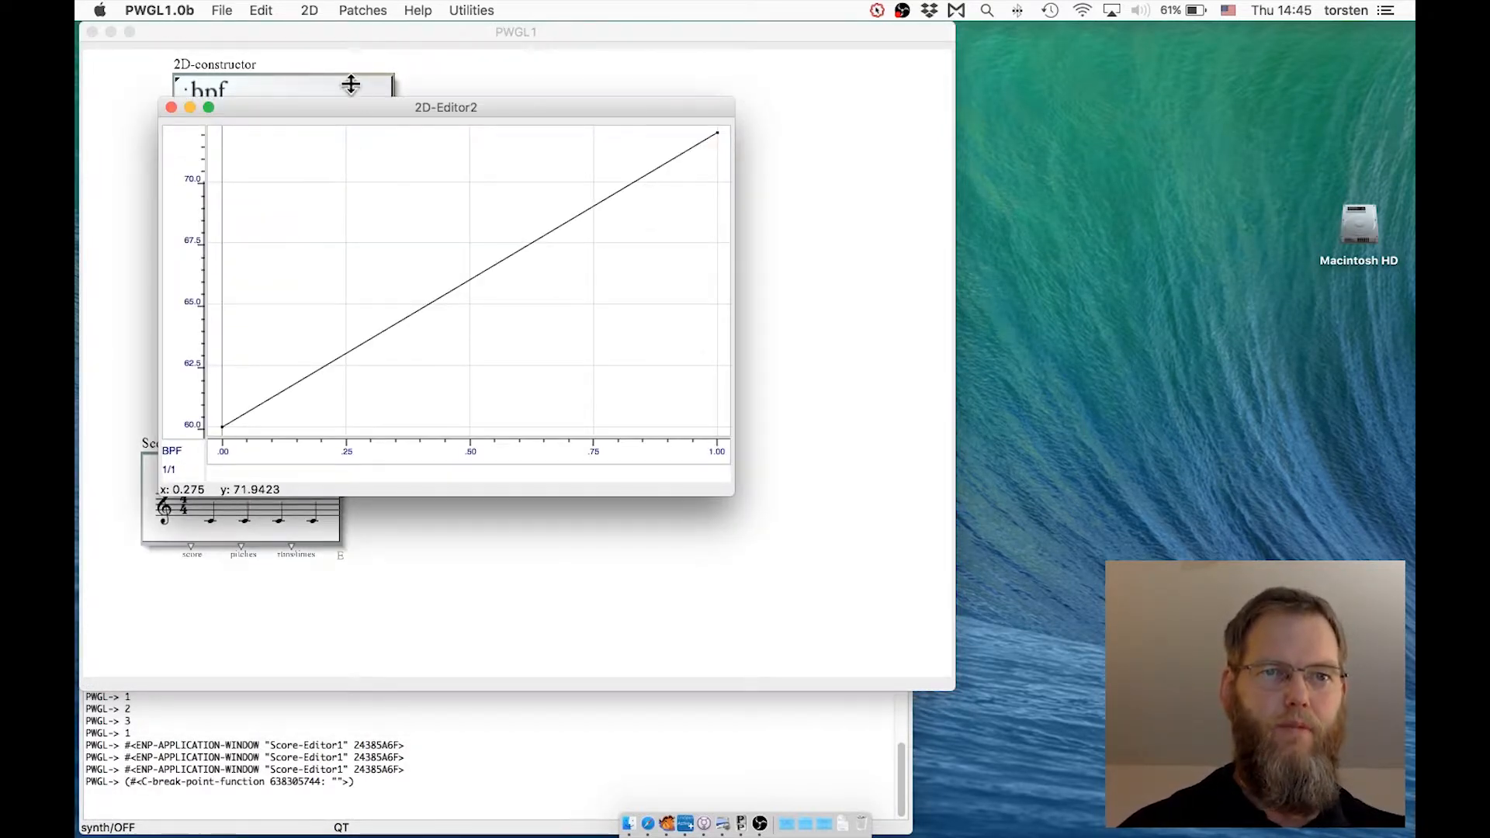
pyautogui.moveTo(334, 107); pyautogui.dragTo(584, 87)
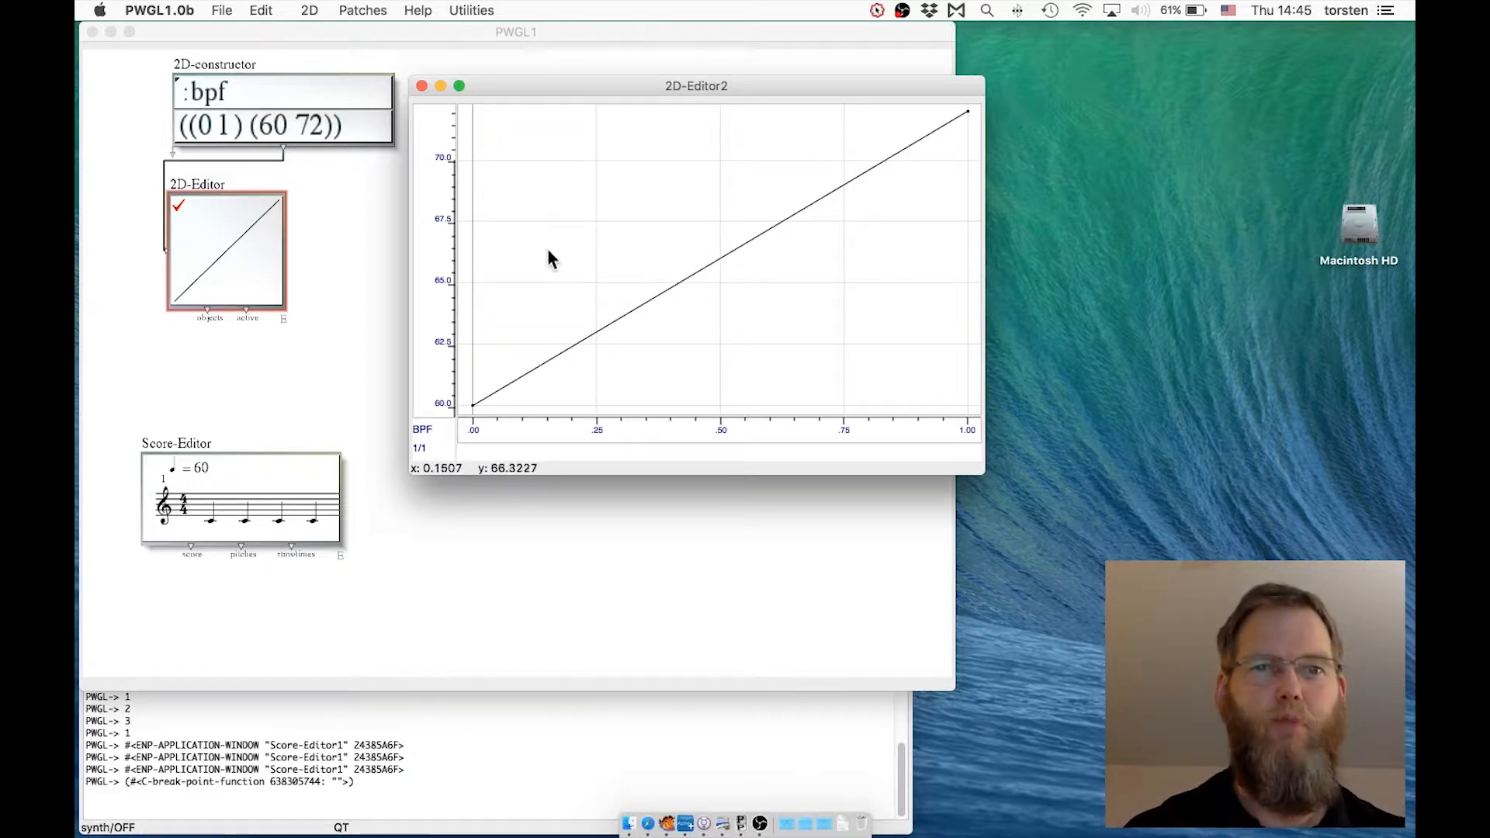
# Step: Try zooming the bpf view in the 2D-Editor window, and close the window
pyautogui.scroll(10, 542, 253)
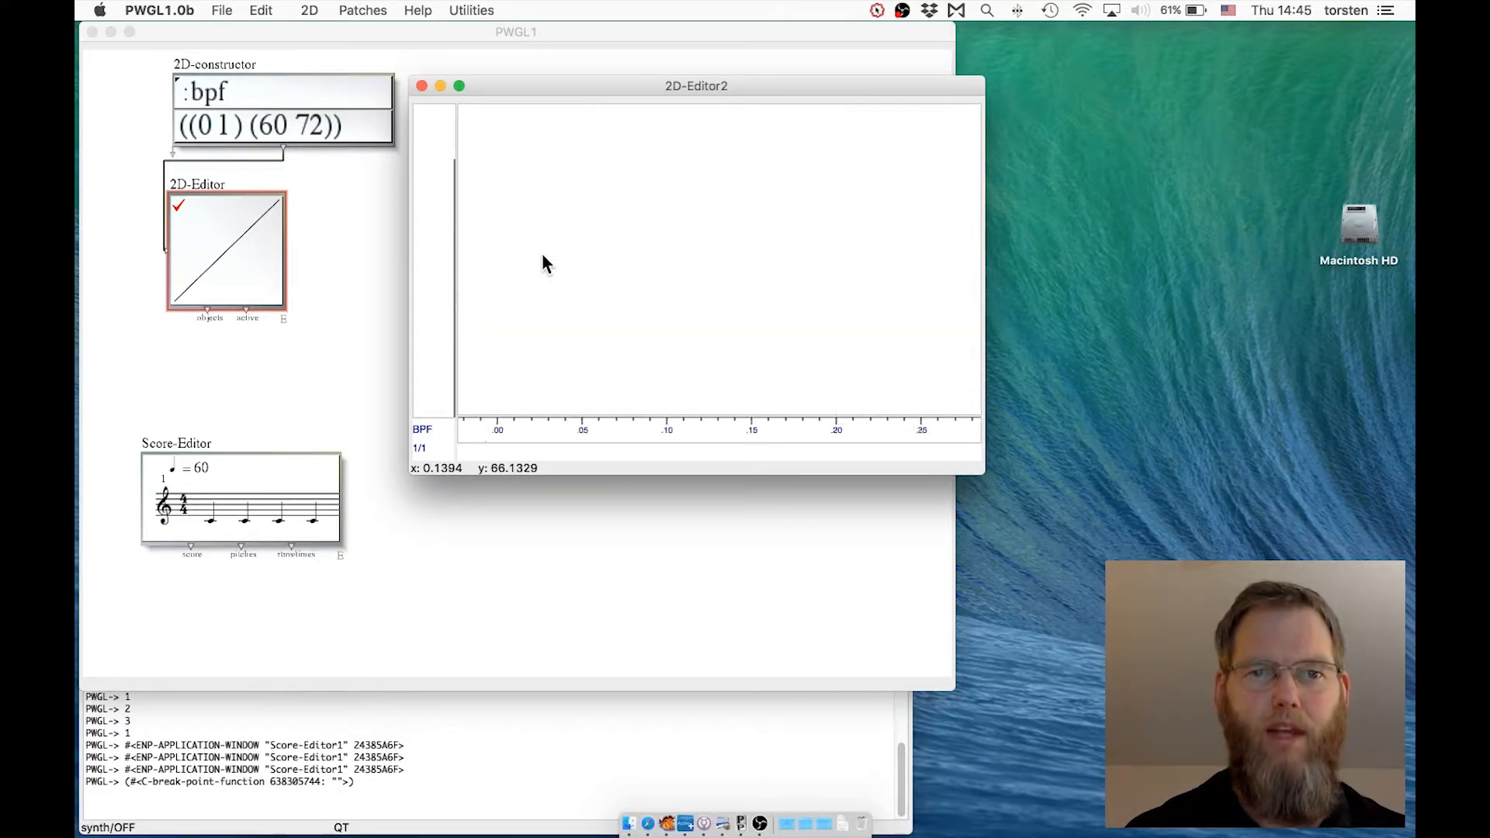
pyautogui.scroll(-3, 542, 253)
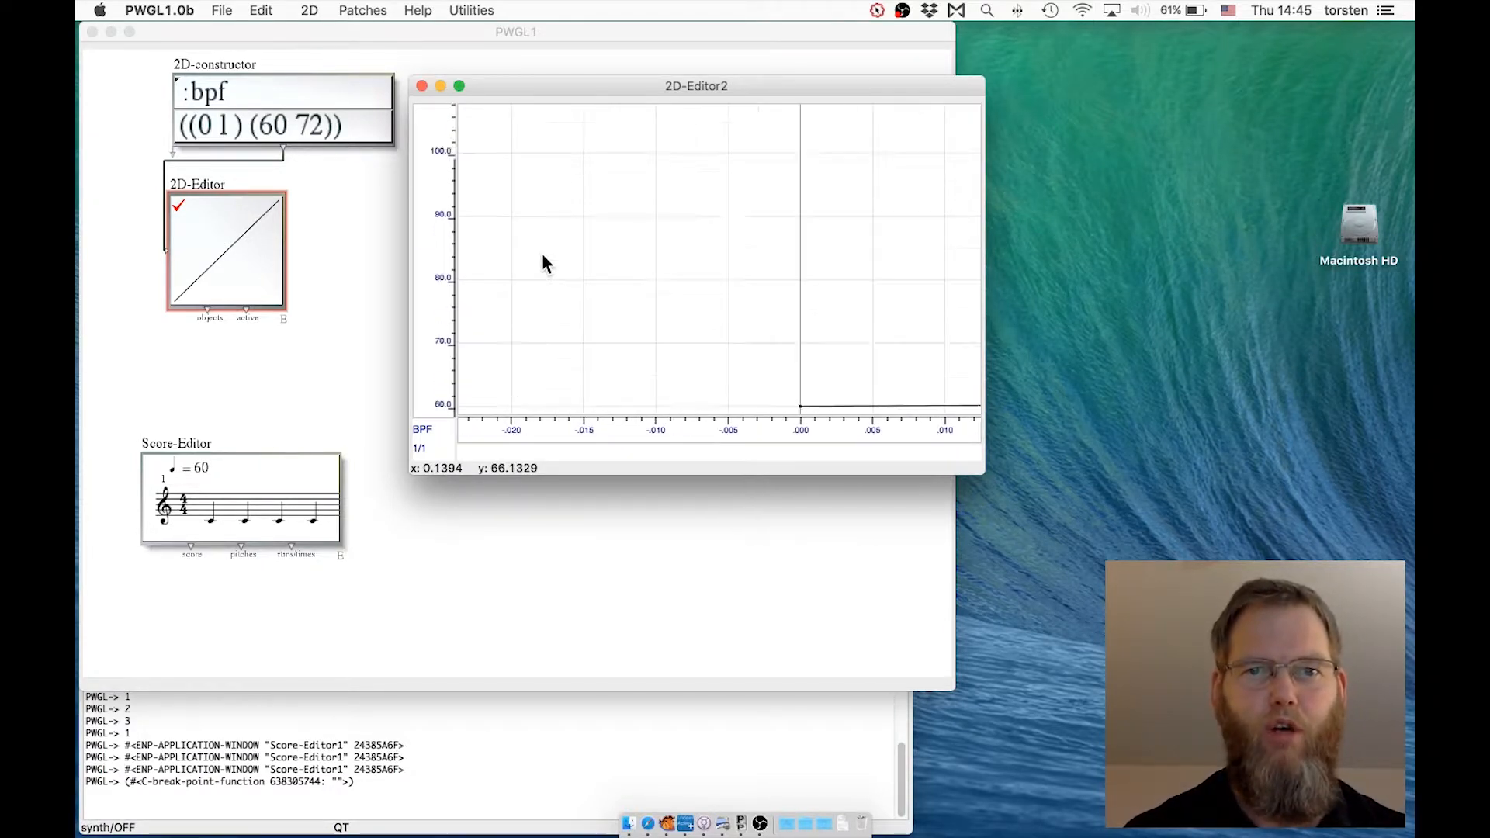
pyautogui.scroll(2, 541, 253)
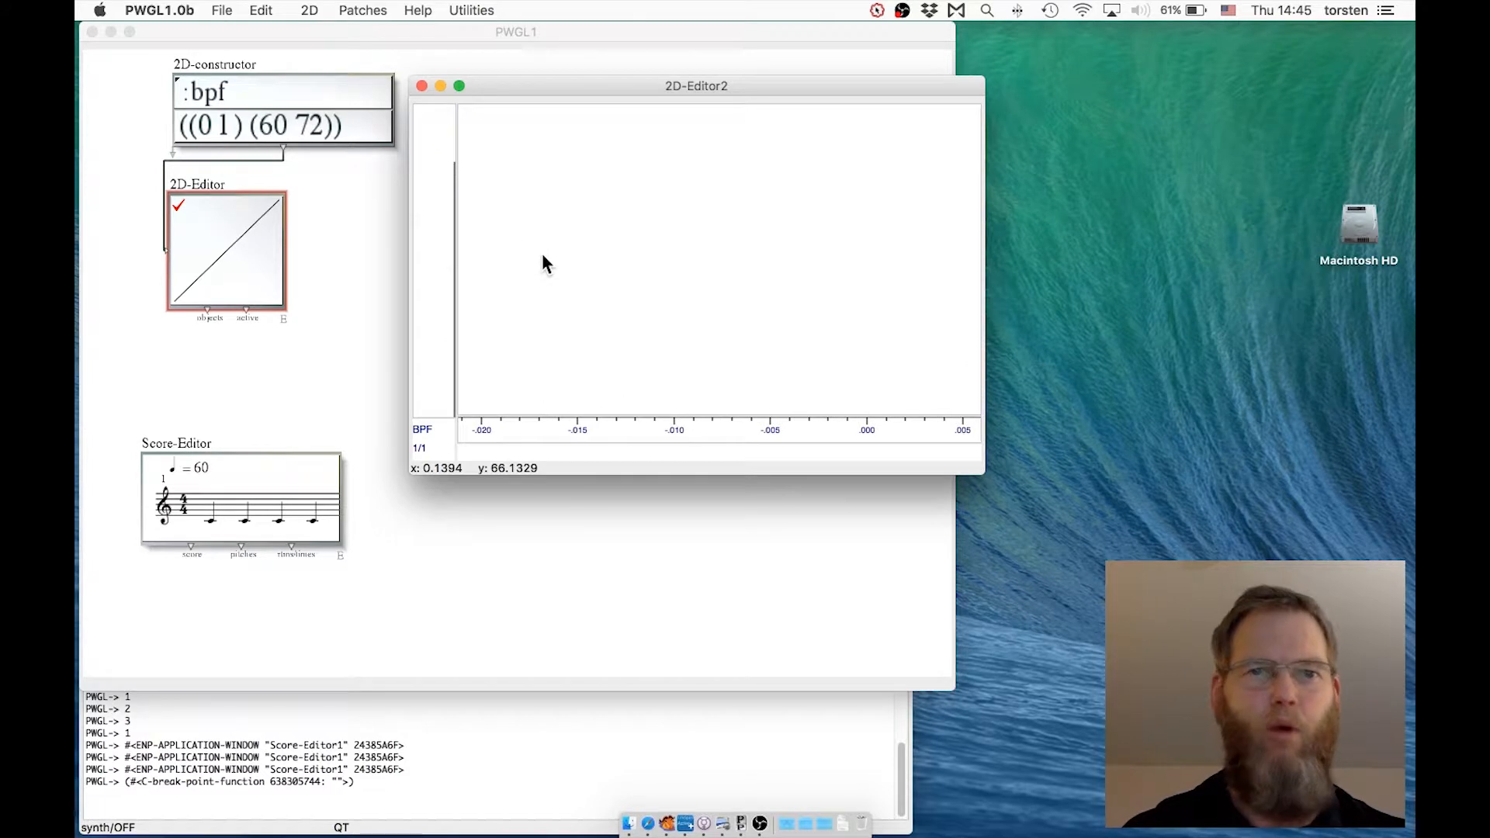
pyautogui.click(421, 86)
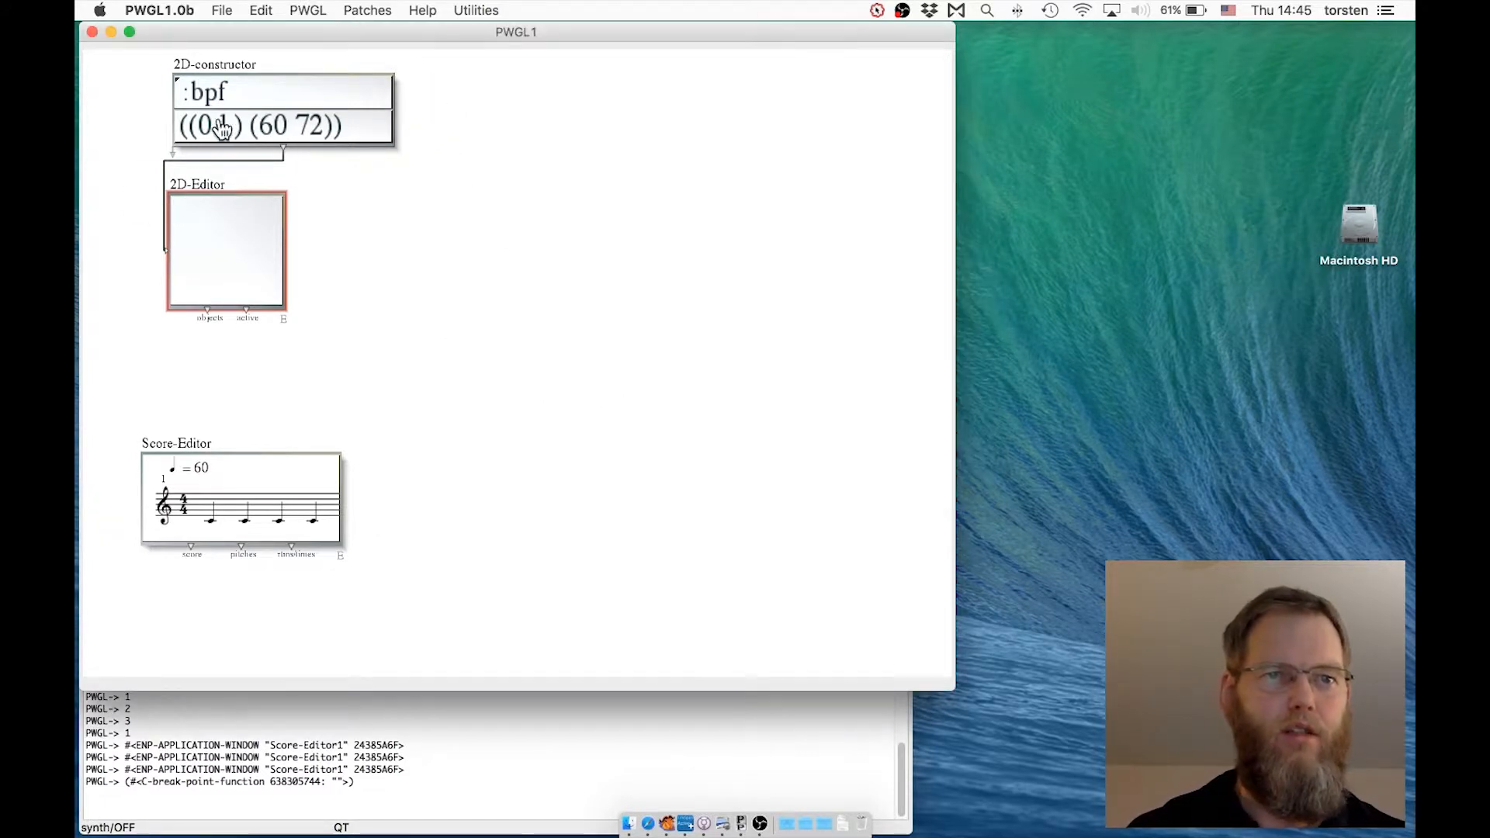
# Step: Re-evaluate the 2D-Editor box to regenerate the bpf from the constructor, and reopen its window
pyautogui.moveTo(110, 178); pyautogui.dragTo(235, 287)
pyautogui.press('v')
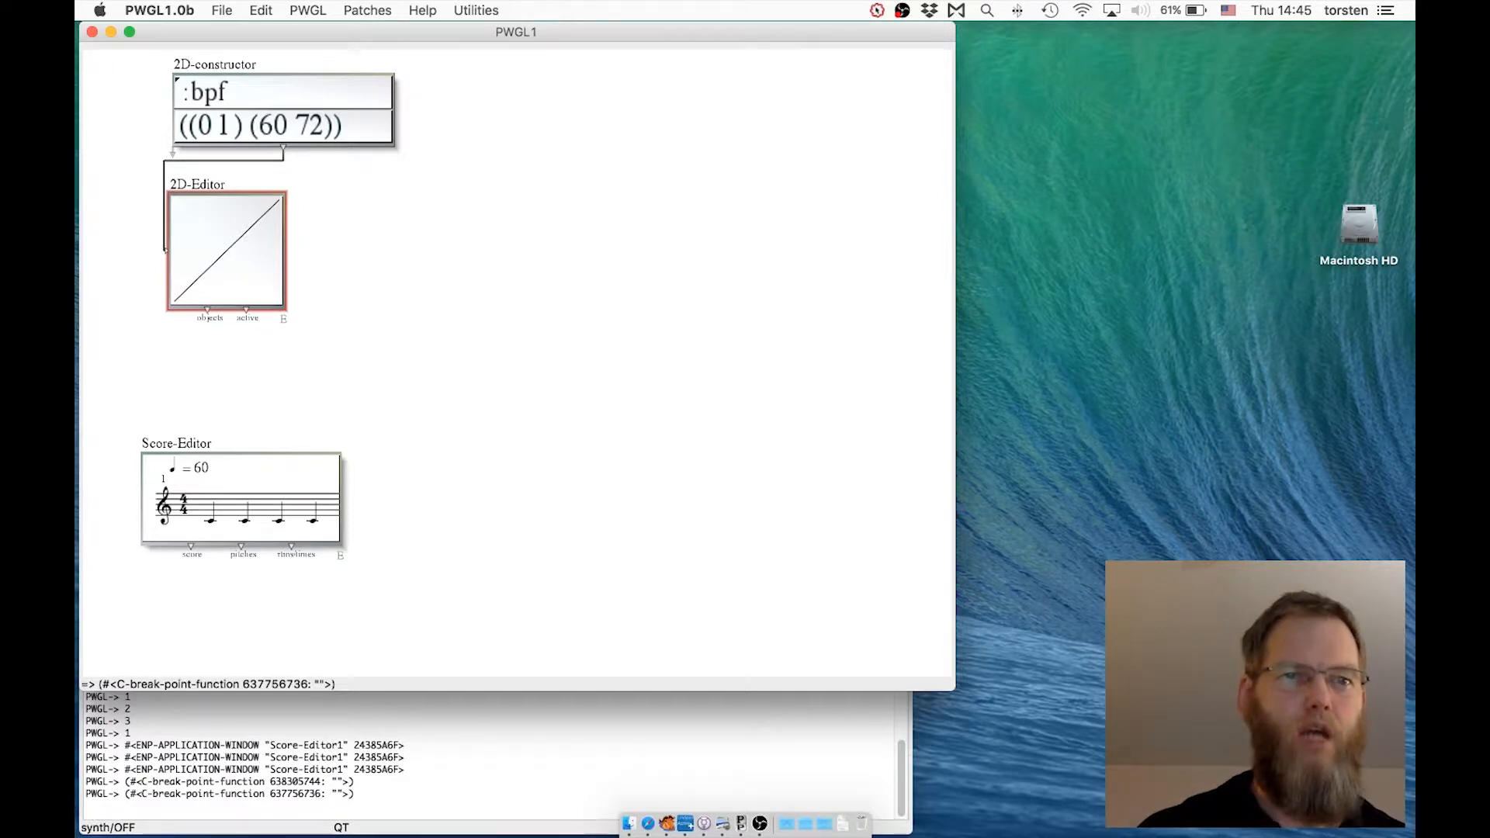
pyautogui.doubleClick(230, 243)
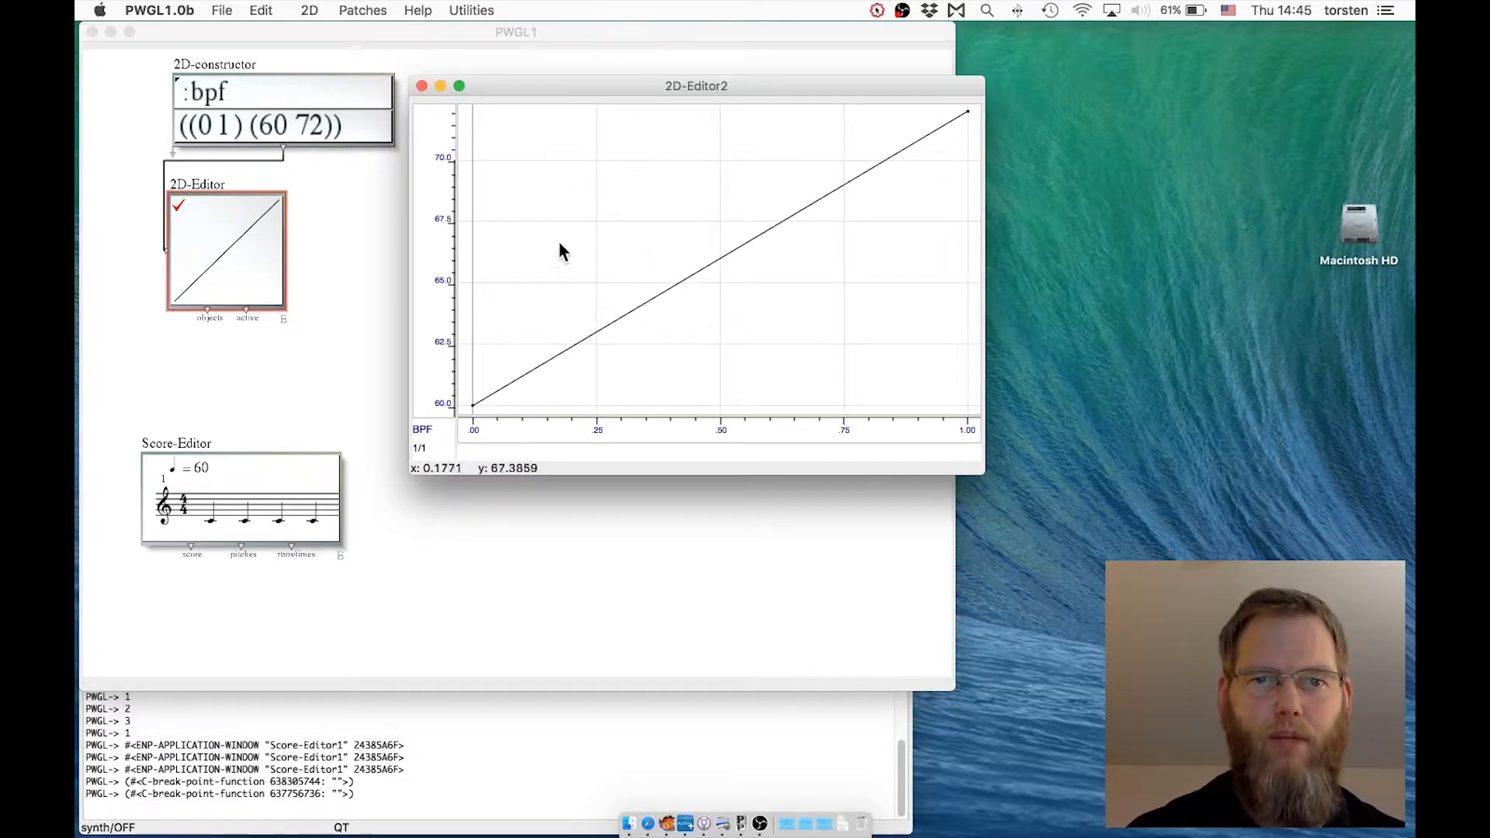
# Step: Add bpf points at about (0.26, 69.8), (0.51, 66.6) and (0.75, 71.8), and lower the end point to about 60
pyautogui.click(599, 164)
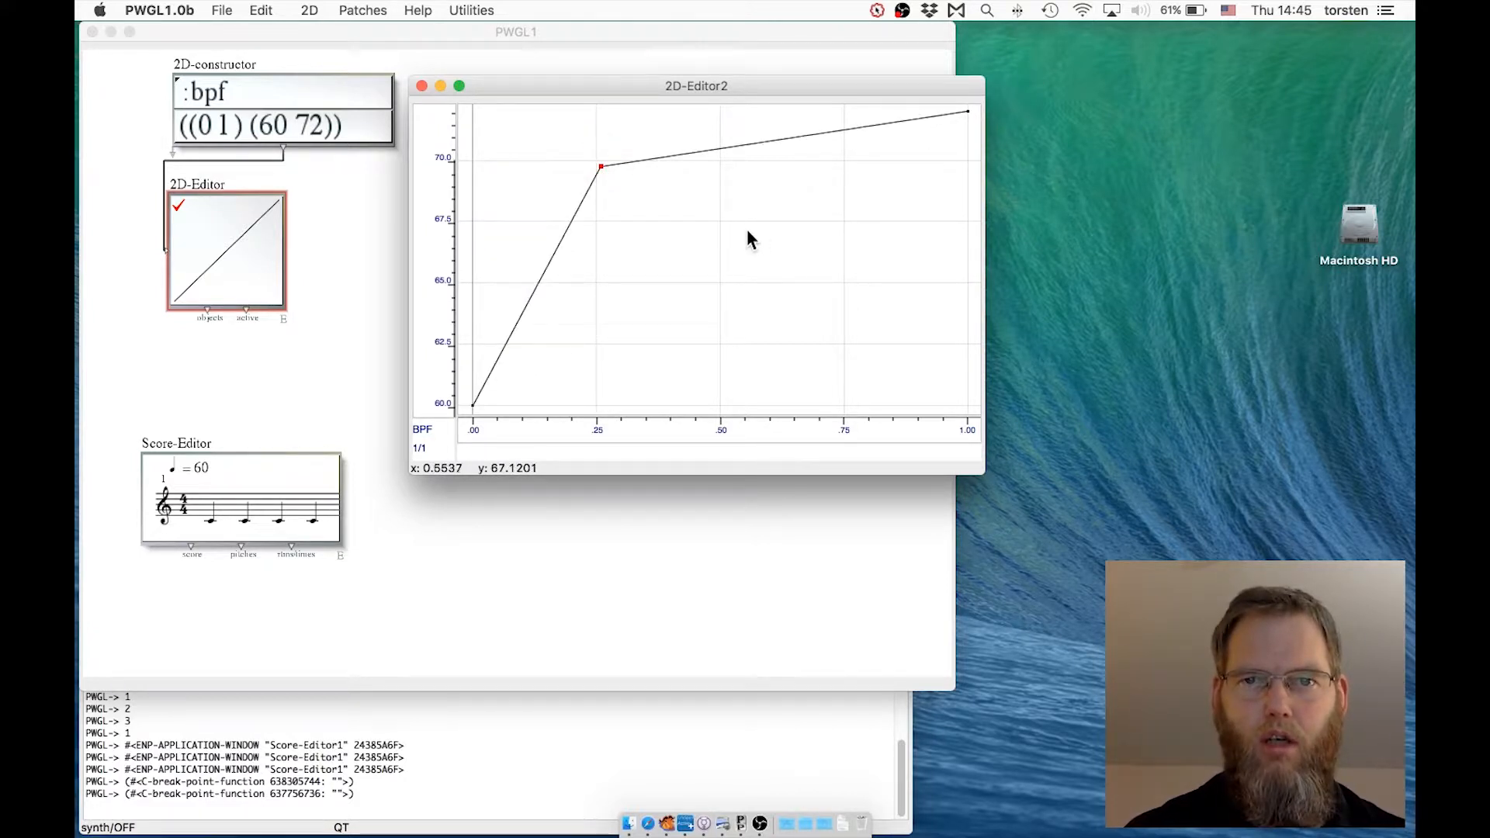
pyautogui.click(728, 244)
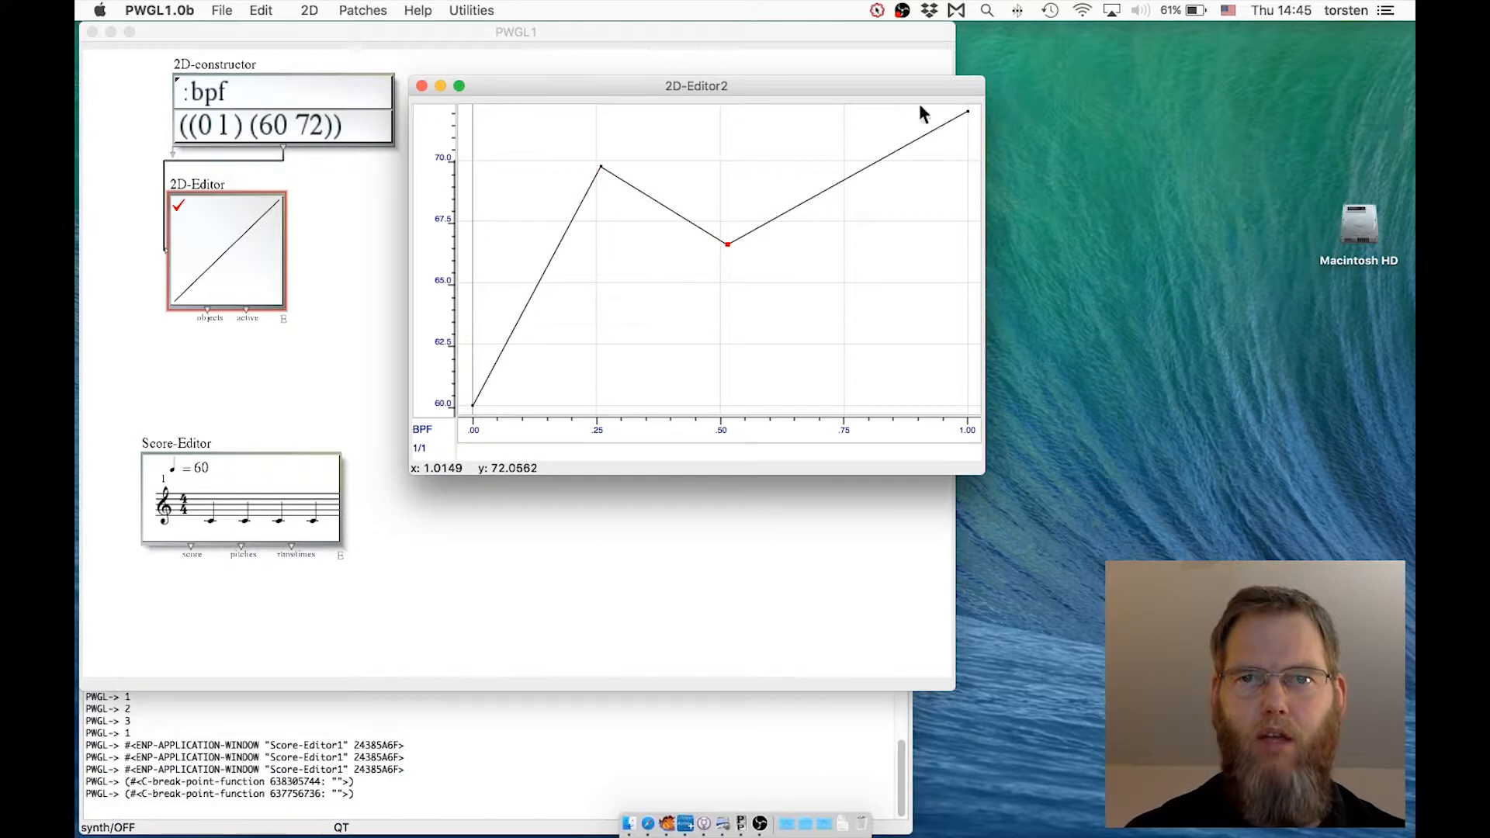
pyautogui.click(845, 116)
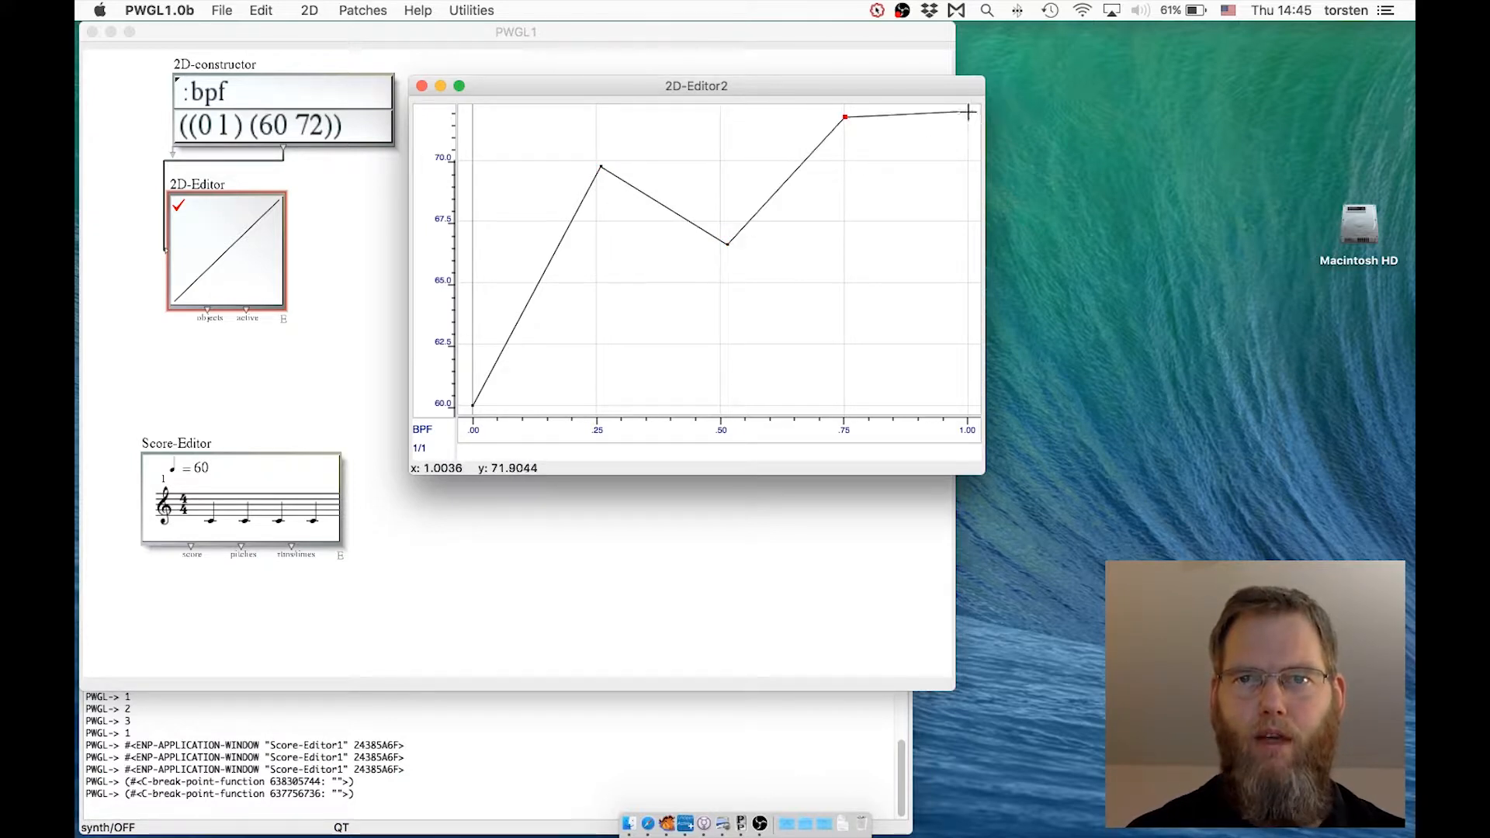
pyautogui.moveTo(968, 113); pyautogui.dragTo(969, 405)
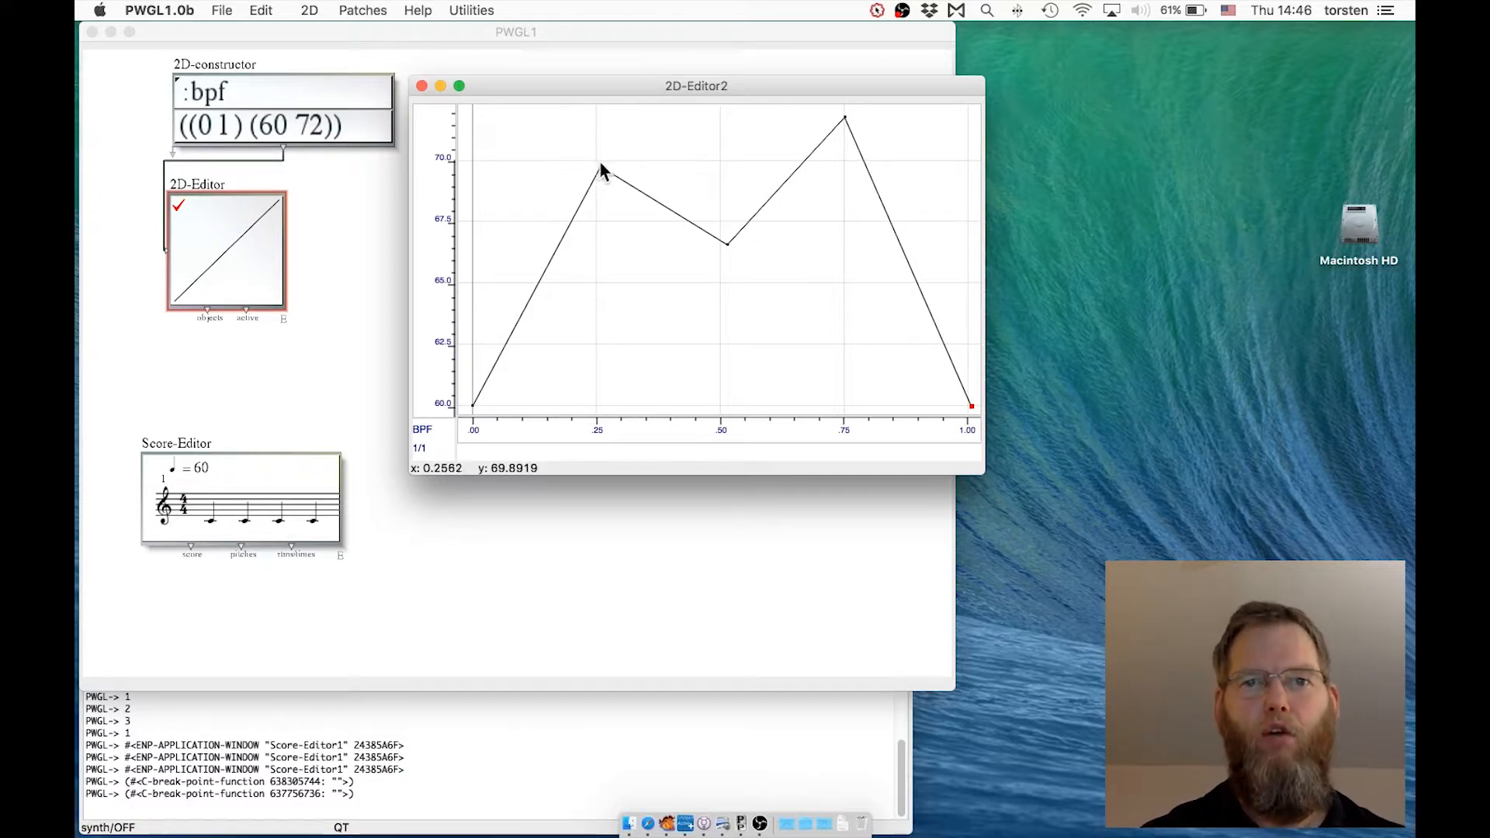
# Step: Try to adjust the bpf's first peak in the 2D-Editor window, and close the window
pyautogui.moveTo(600, 169); pyautogui.dragTo(579, 179)
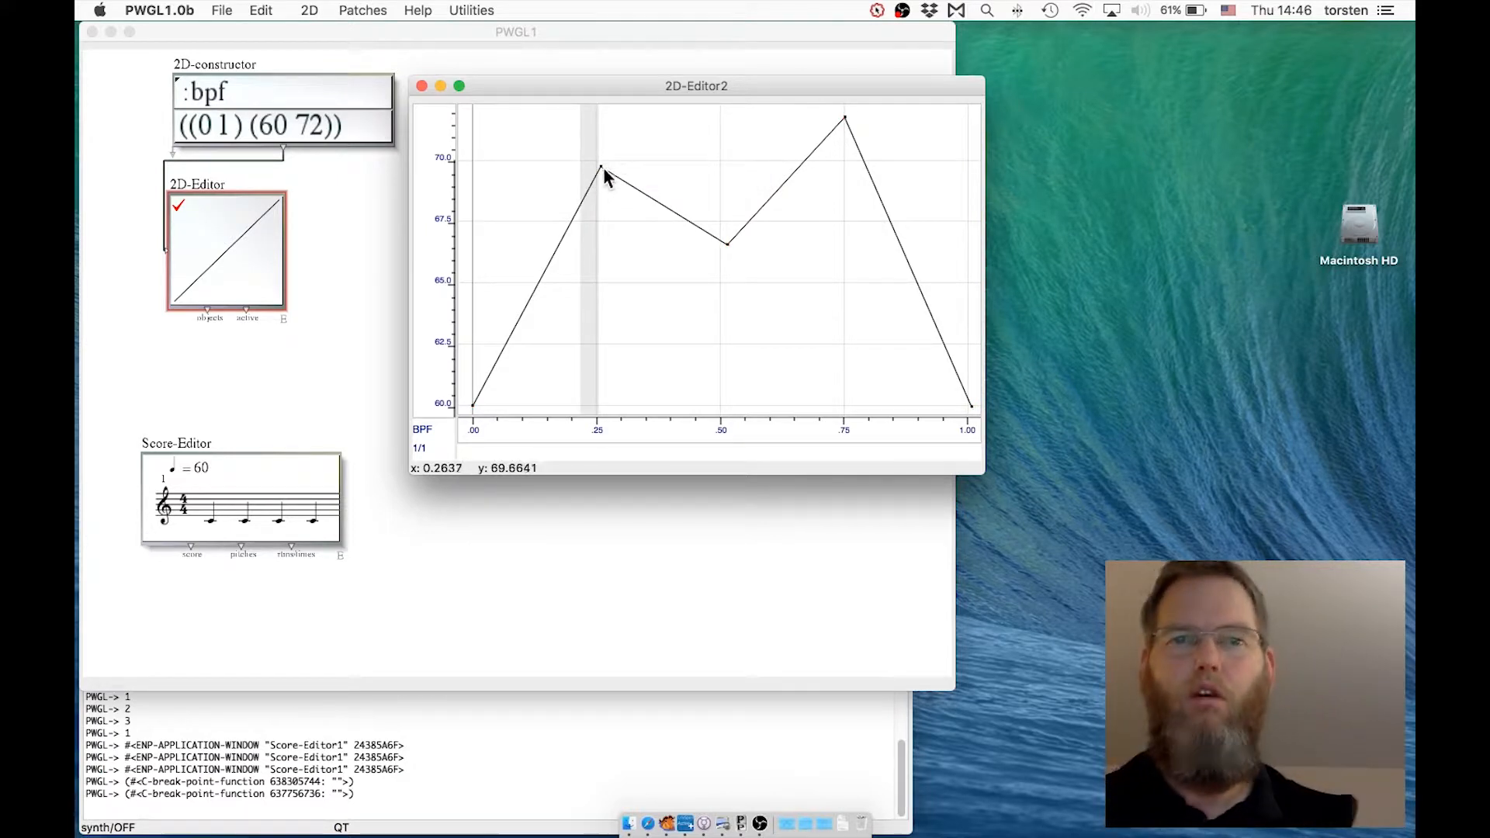
pyautogui.click(599, 168)
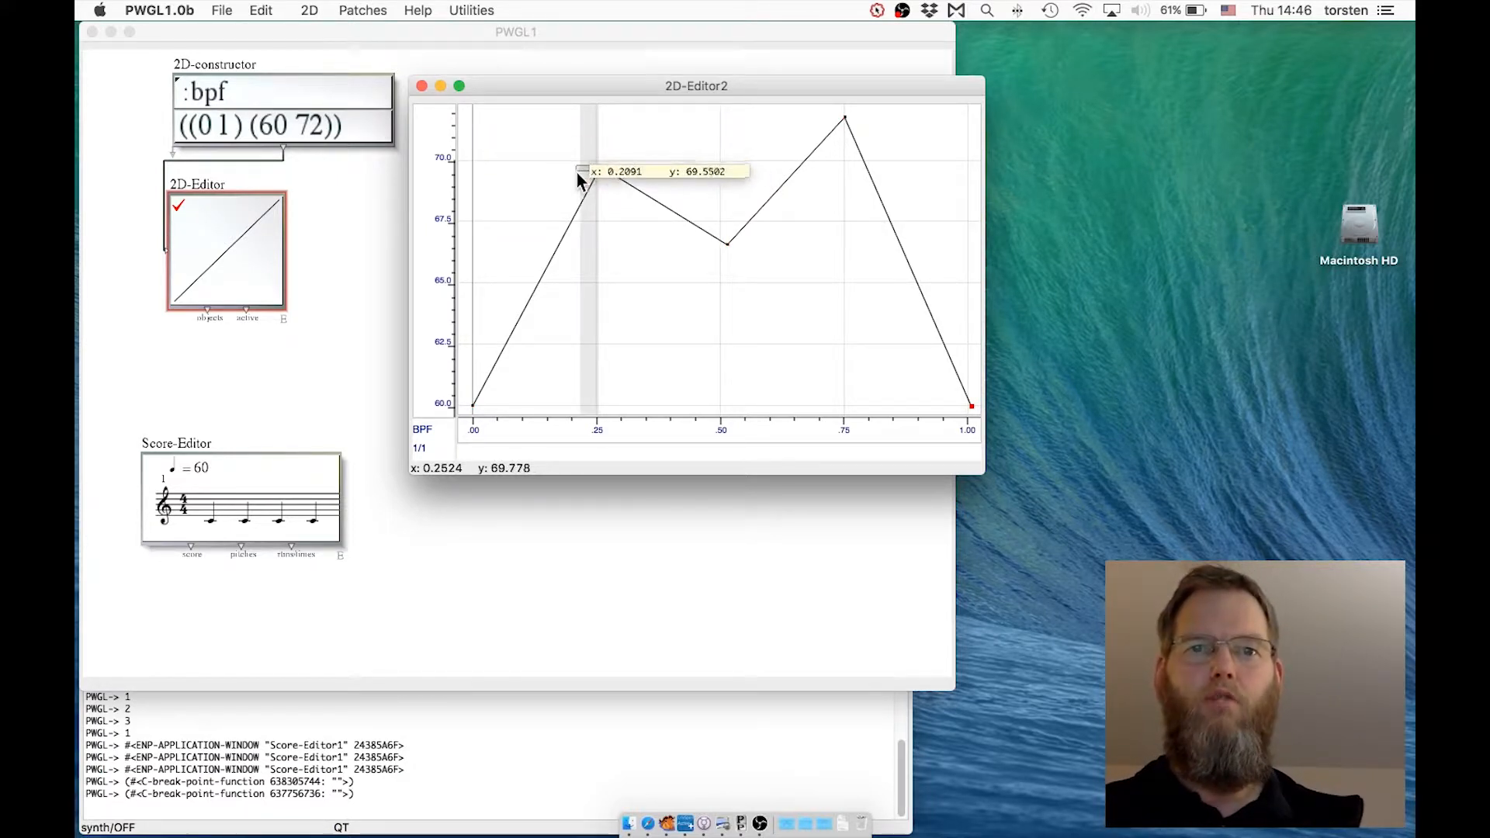
pyautogui.click(668, 230)
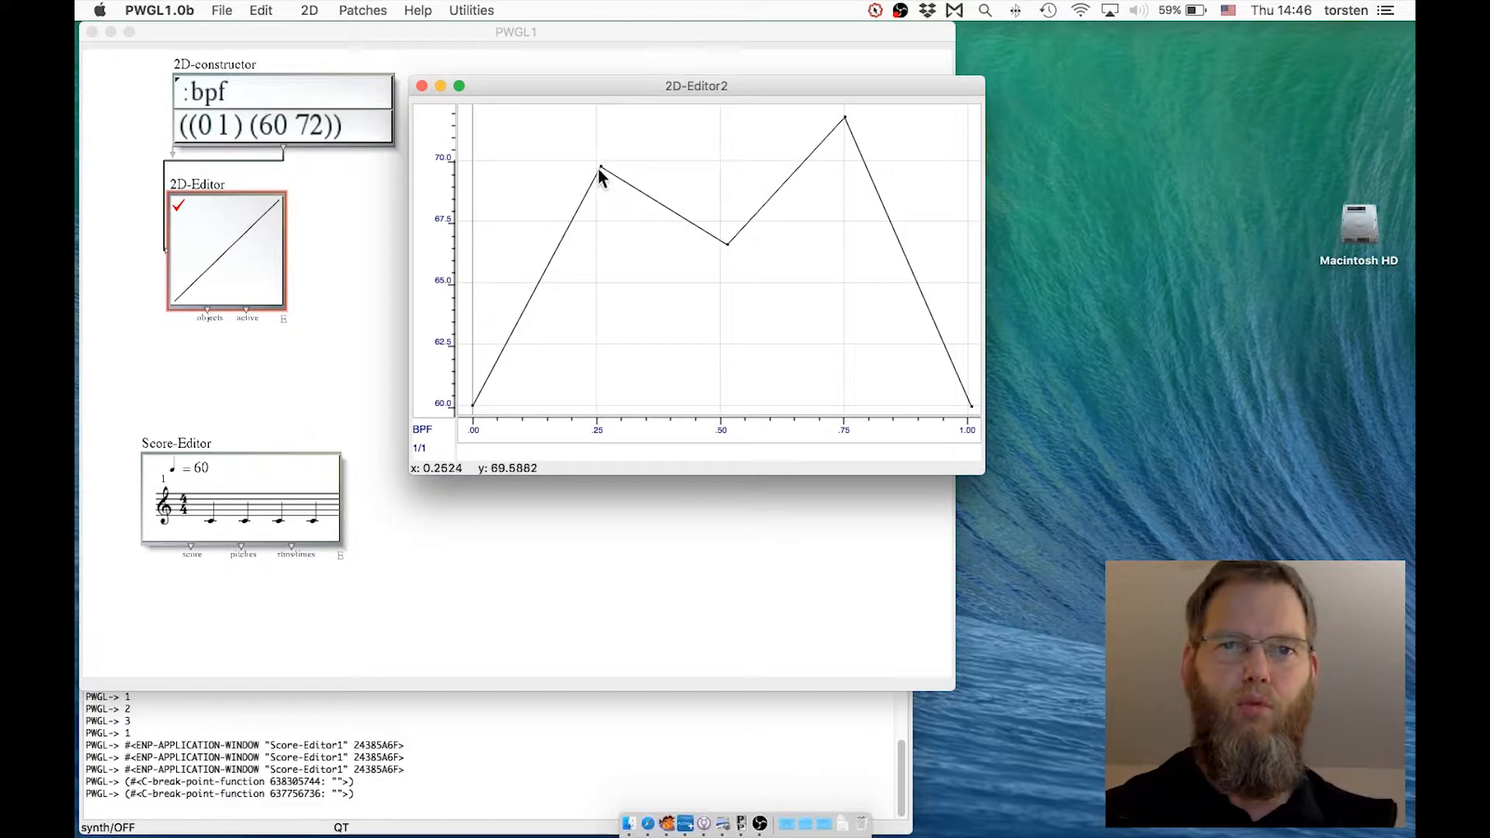
pyautogui.press('super+w')
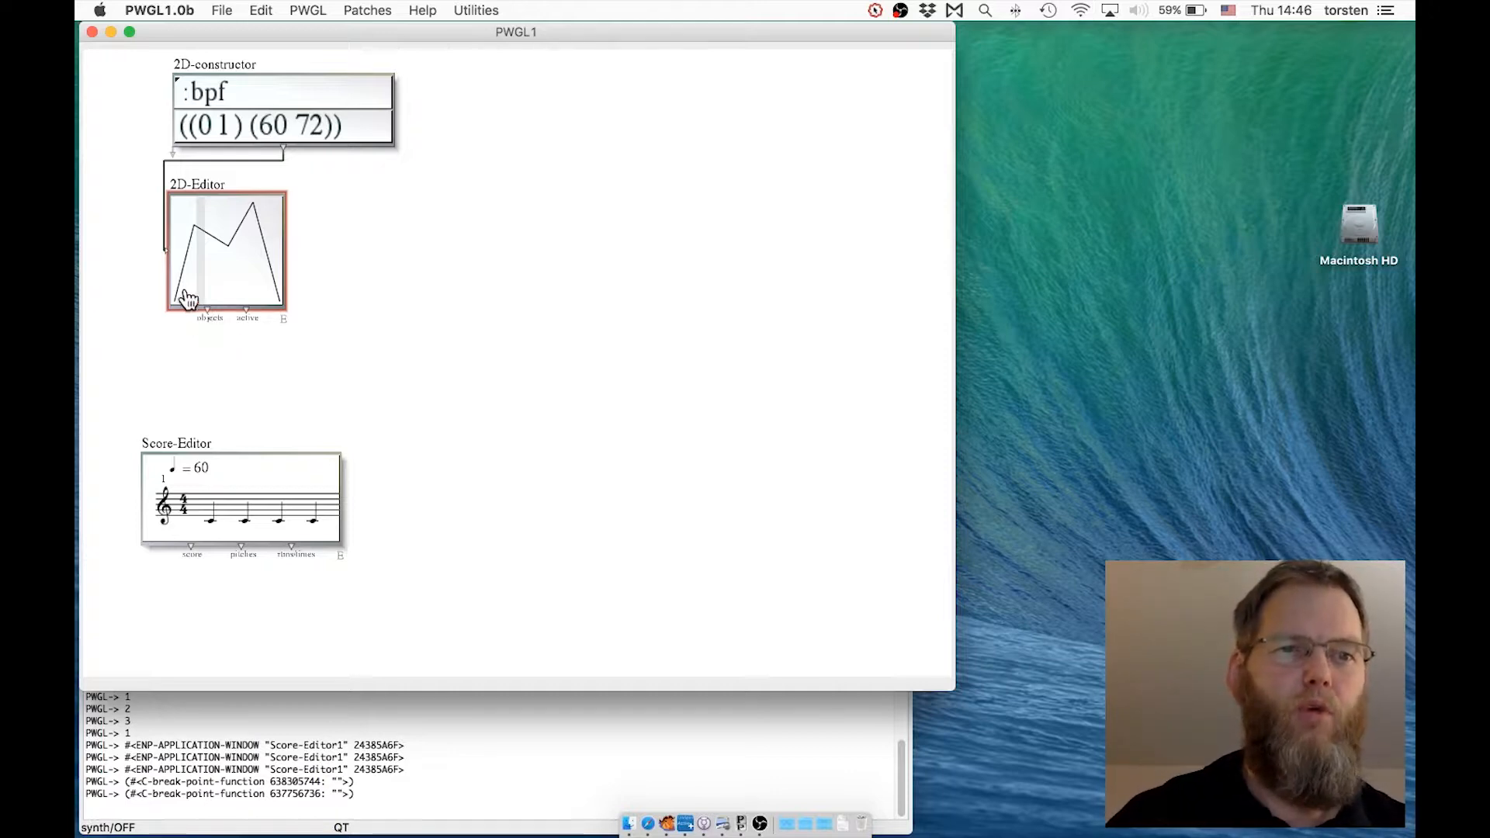
# Step: Add a pwgl-sample box below the 2D-Editor and connect the editor's objects output to its first input
pyautogui.rightClick(174, 342)
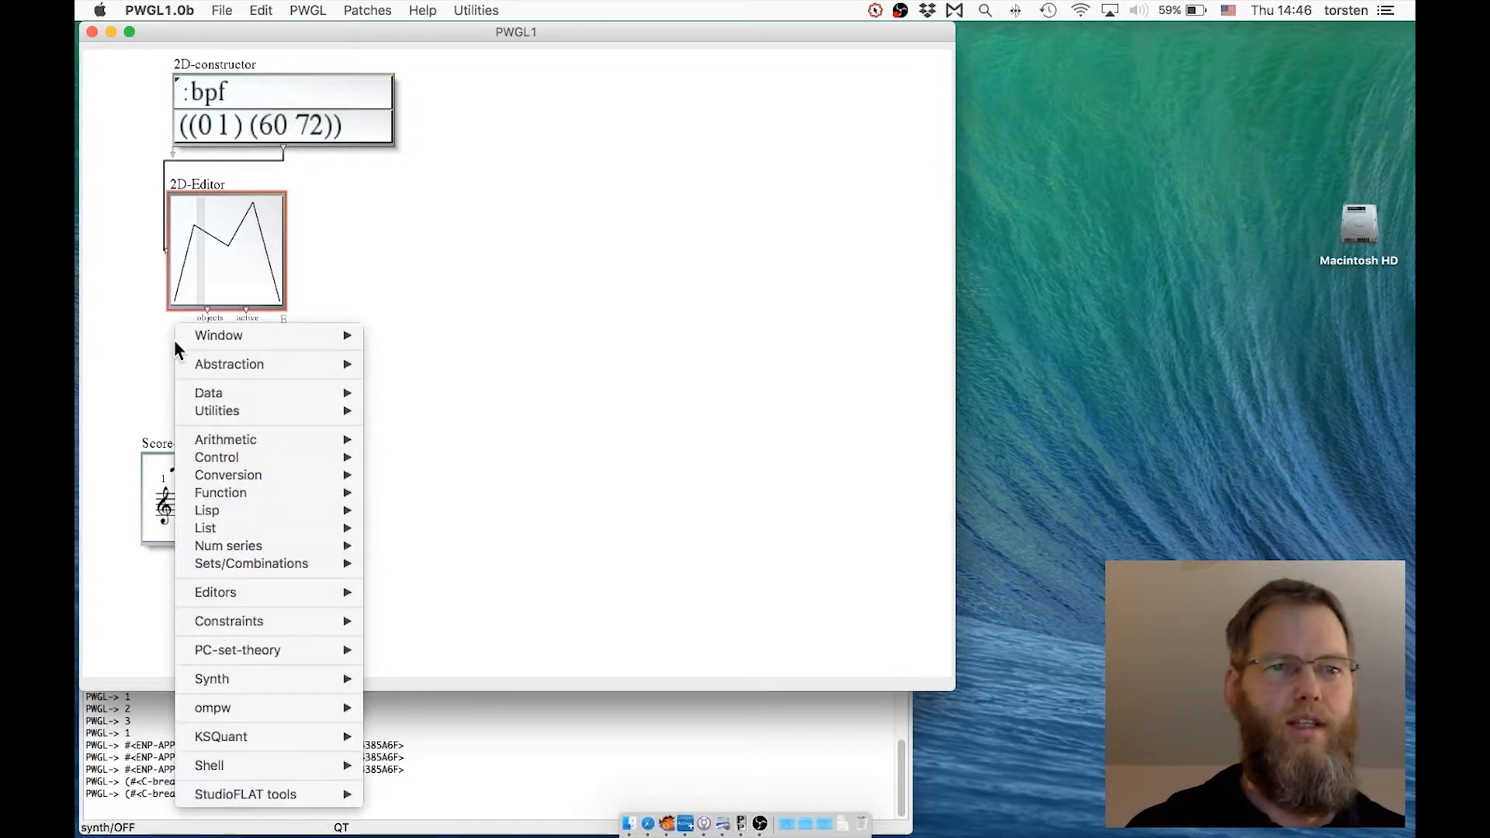
pyautogui.moveTo(321, 597)
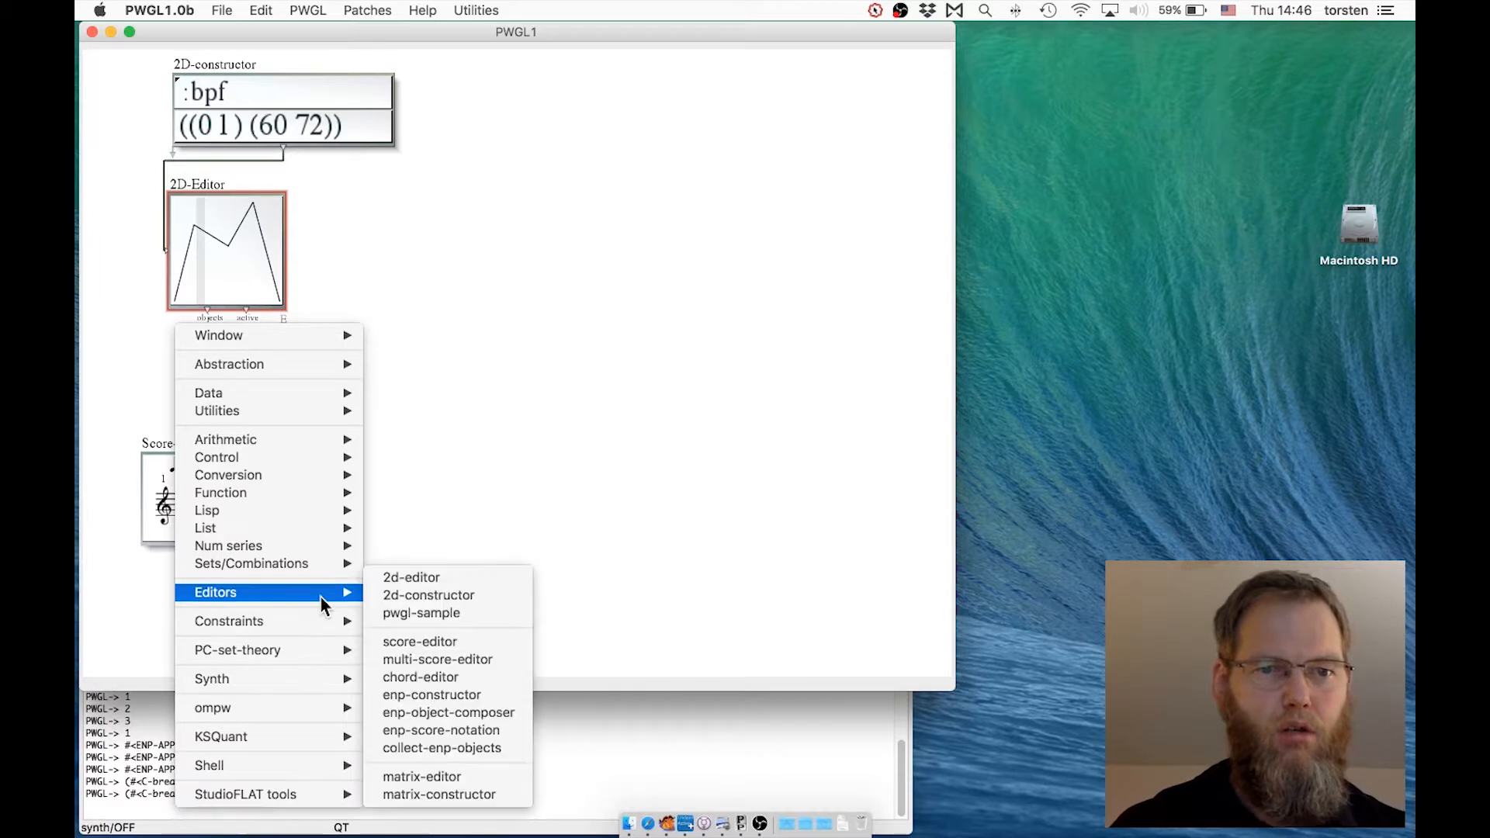
pyautogui.click(424, 614)
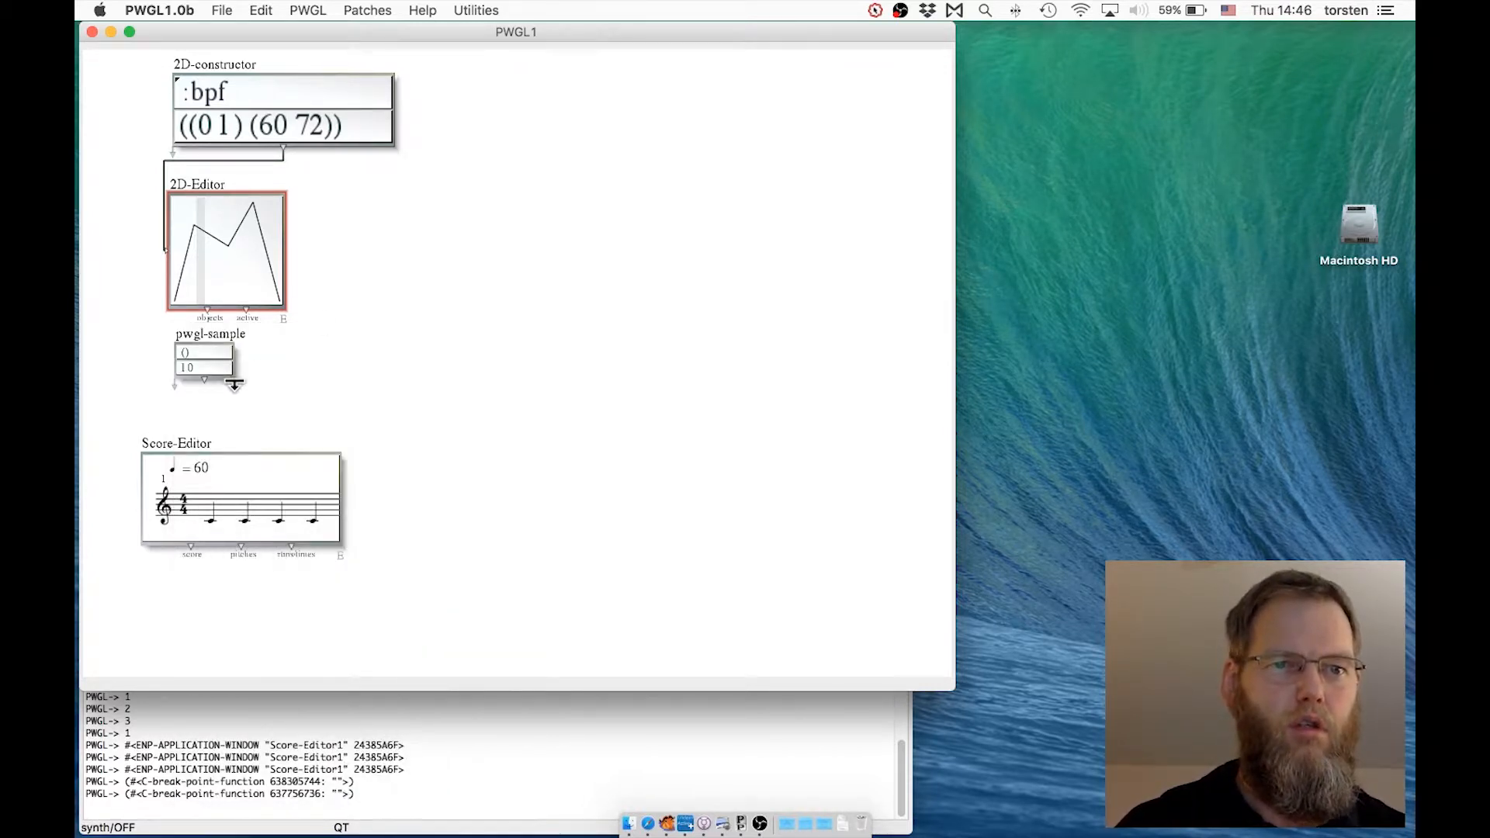
pyautogui.moveTo(232, 334); pyautogui.dragTo(200, 355)
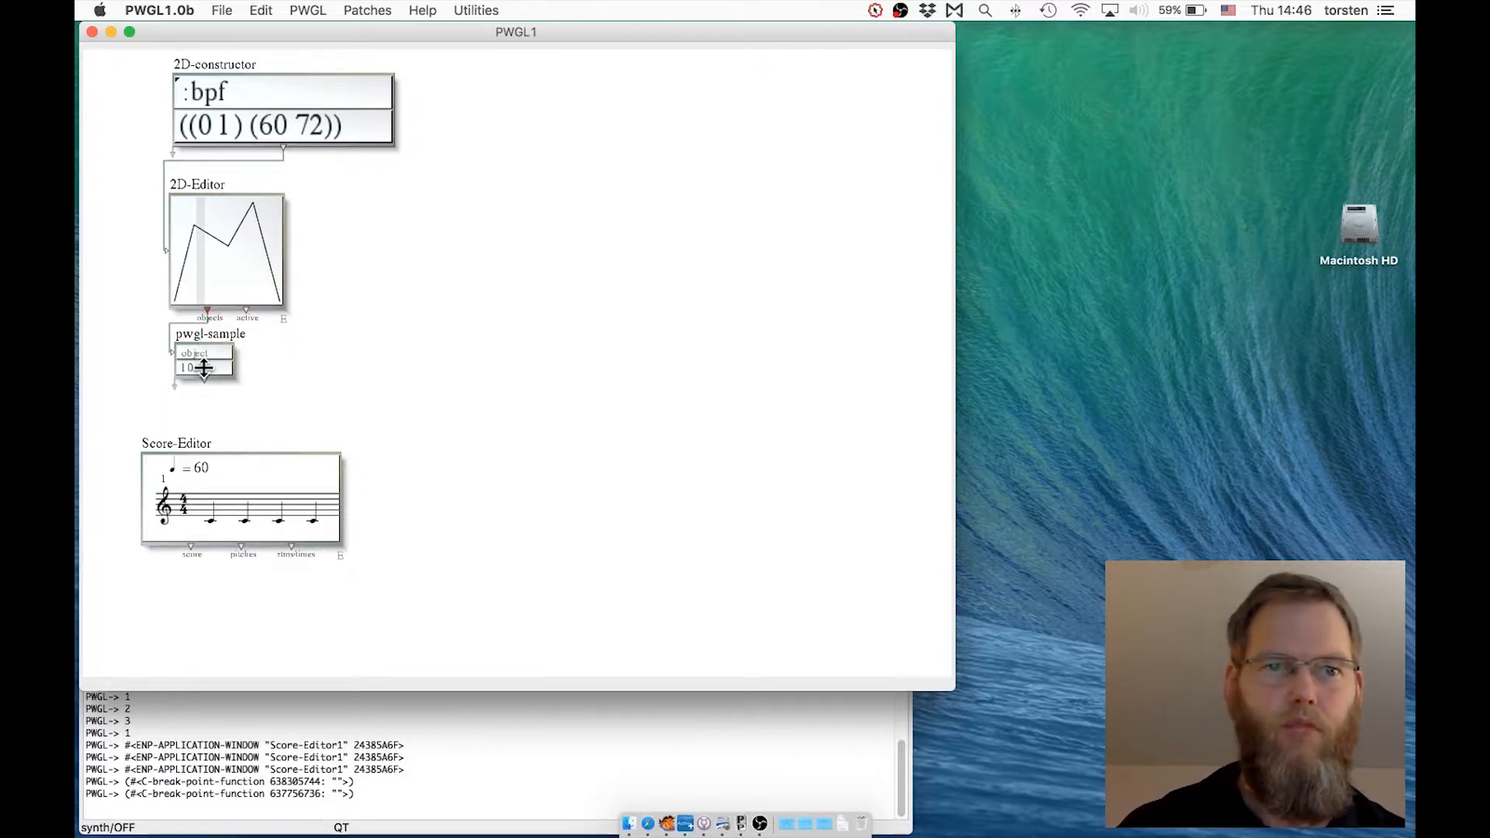
# Step: Set the pwgl-sample box's number of samples to 13 and connect its output to the Score-Editor
pyautogui.click(203, 368)
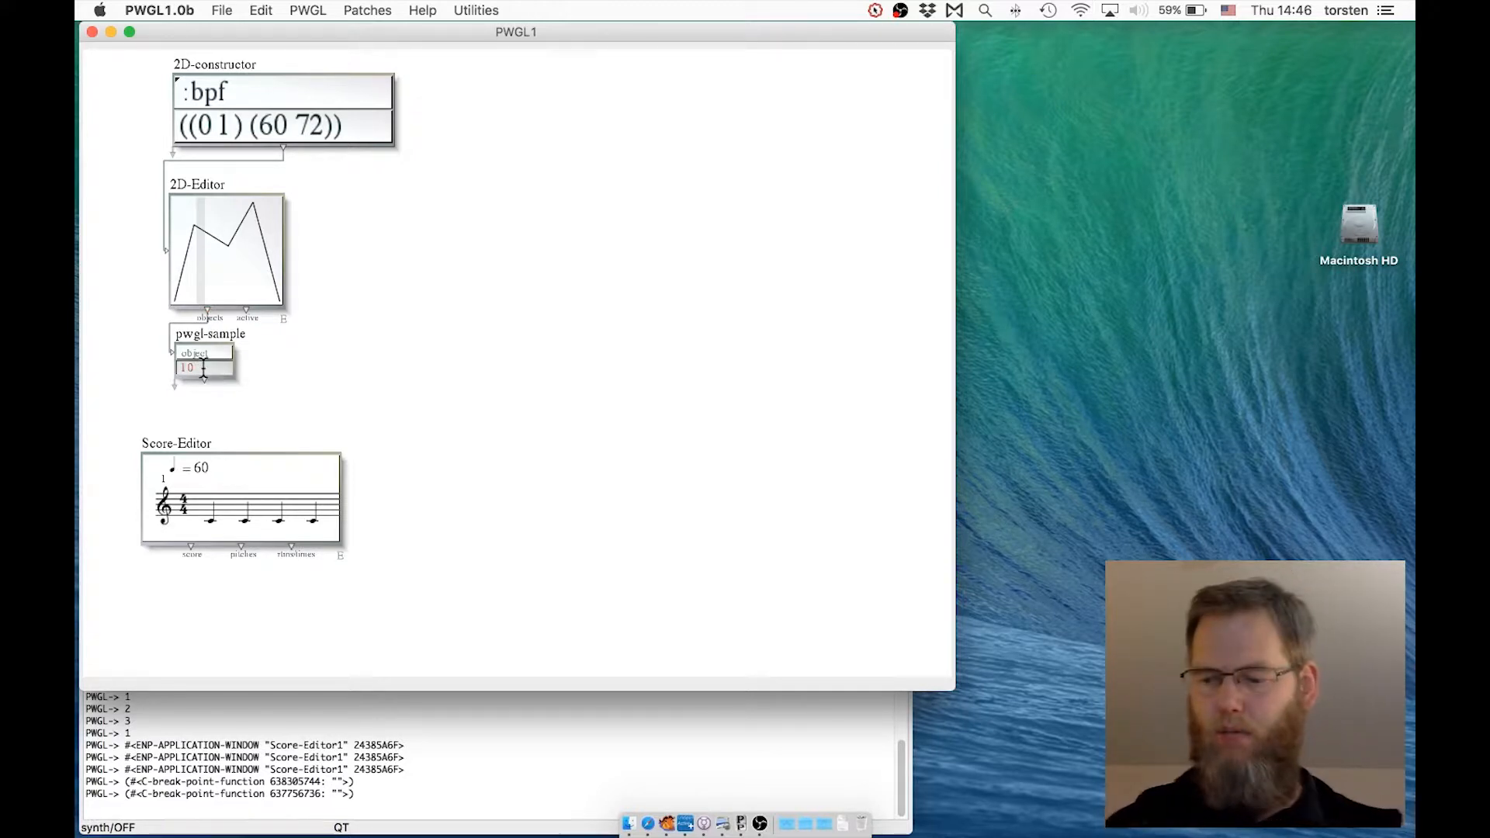
pyautogui.write('13')
pyautogui.press('Return')
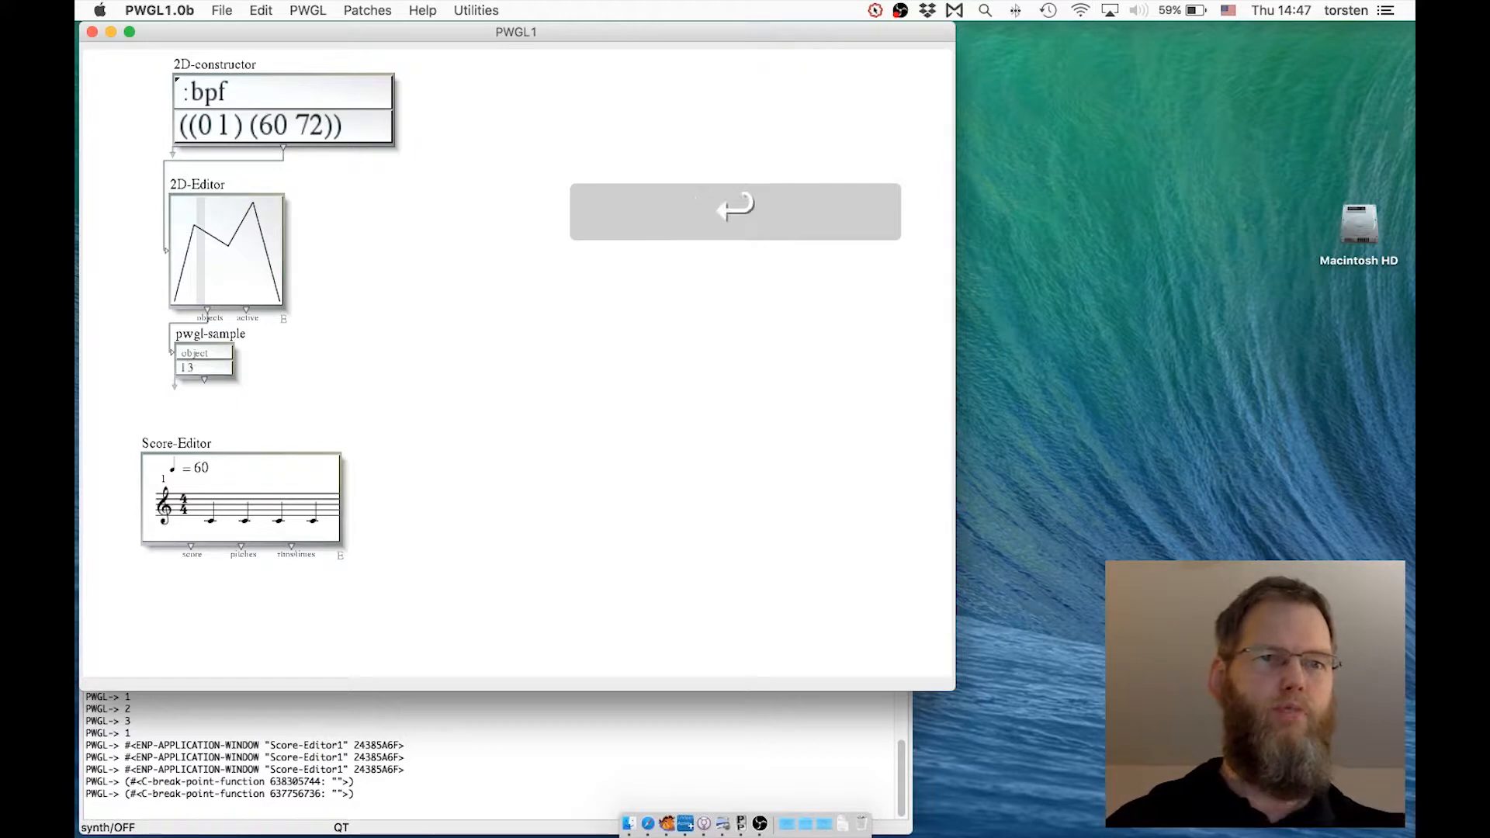
pyautogui.click(205, 391)
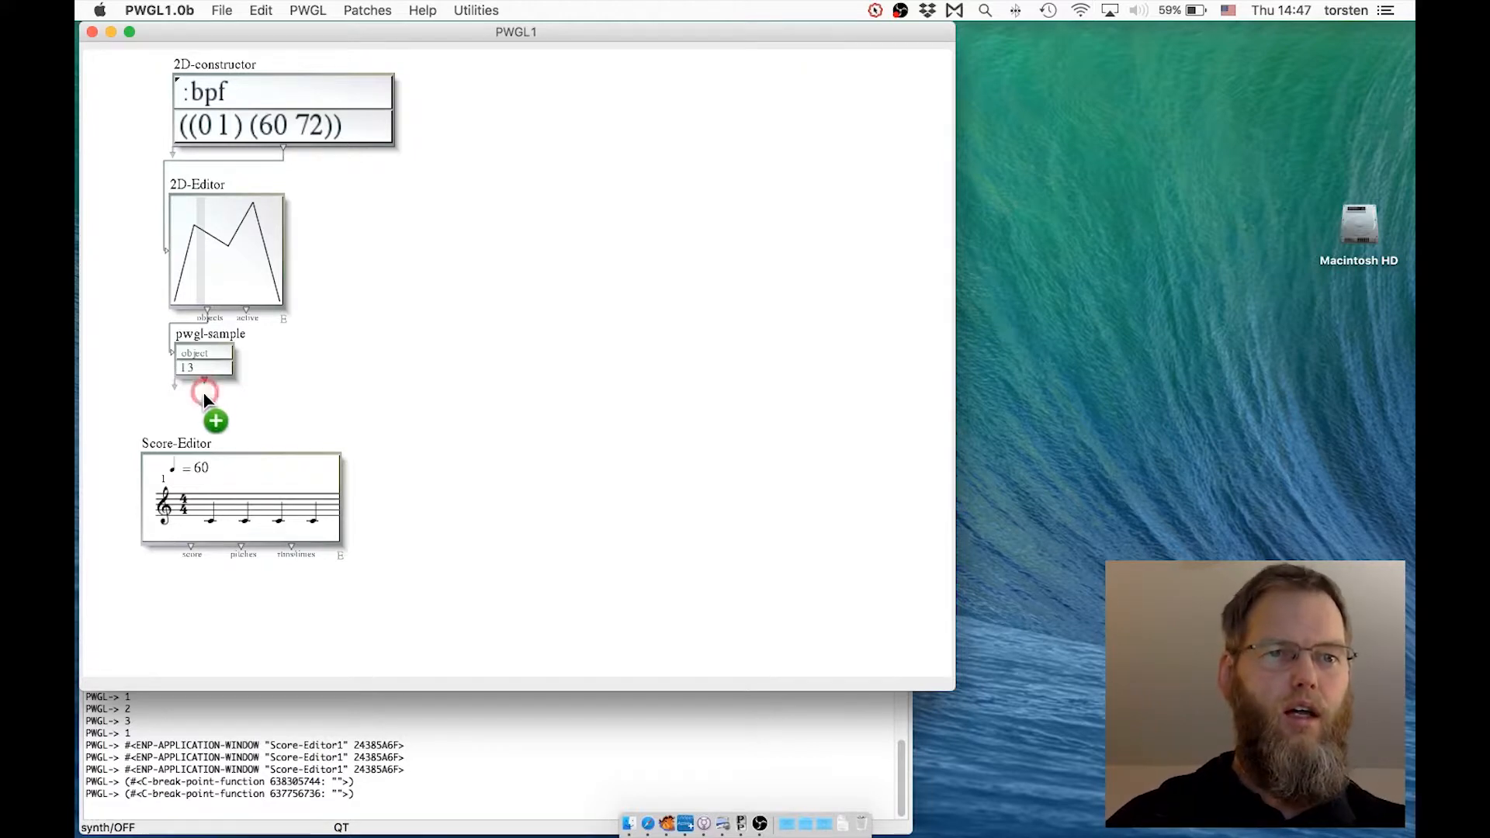
pyautogui.moveTo(205, 398); pyautogui.dragTo(182, 472)
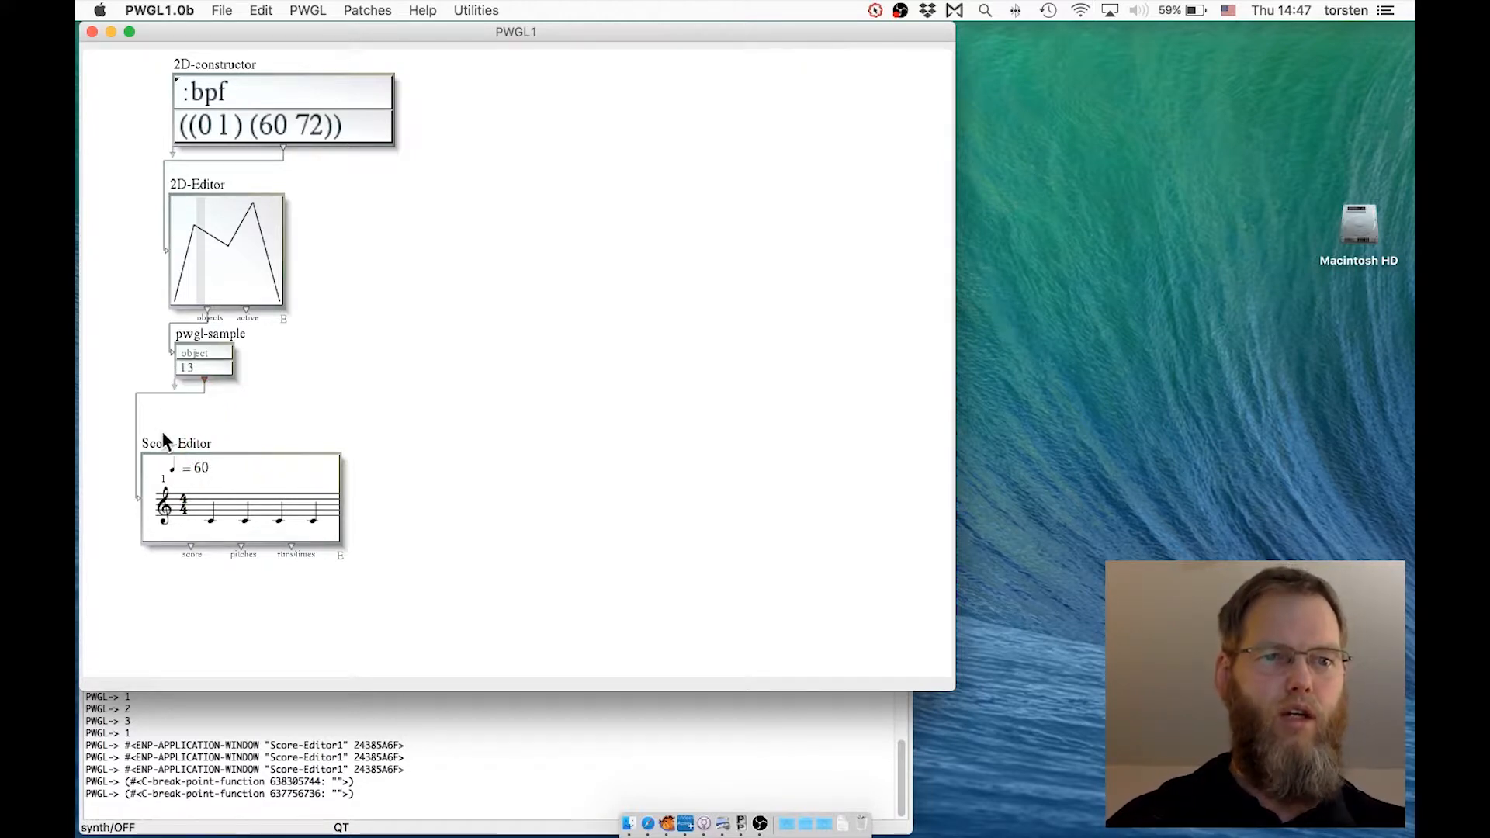
# Step: Evaluate the Score-Editor and the pwgl-sample box, and inspect the sampled list in the PWGL output window
pyautogui.click(191, 548)
pyautogui.press('v')
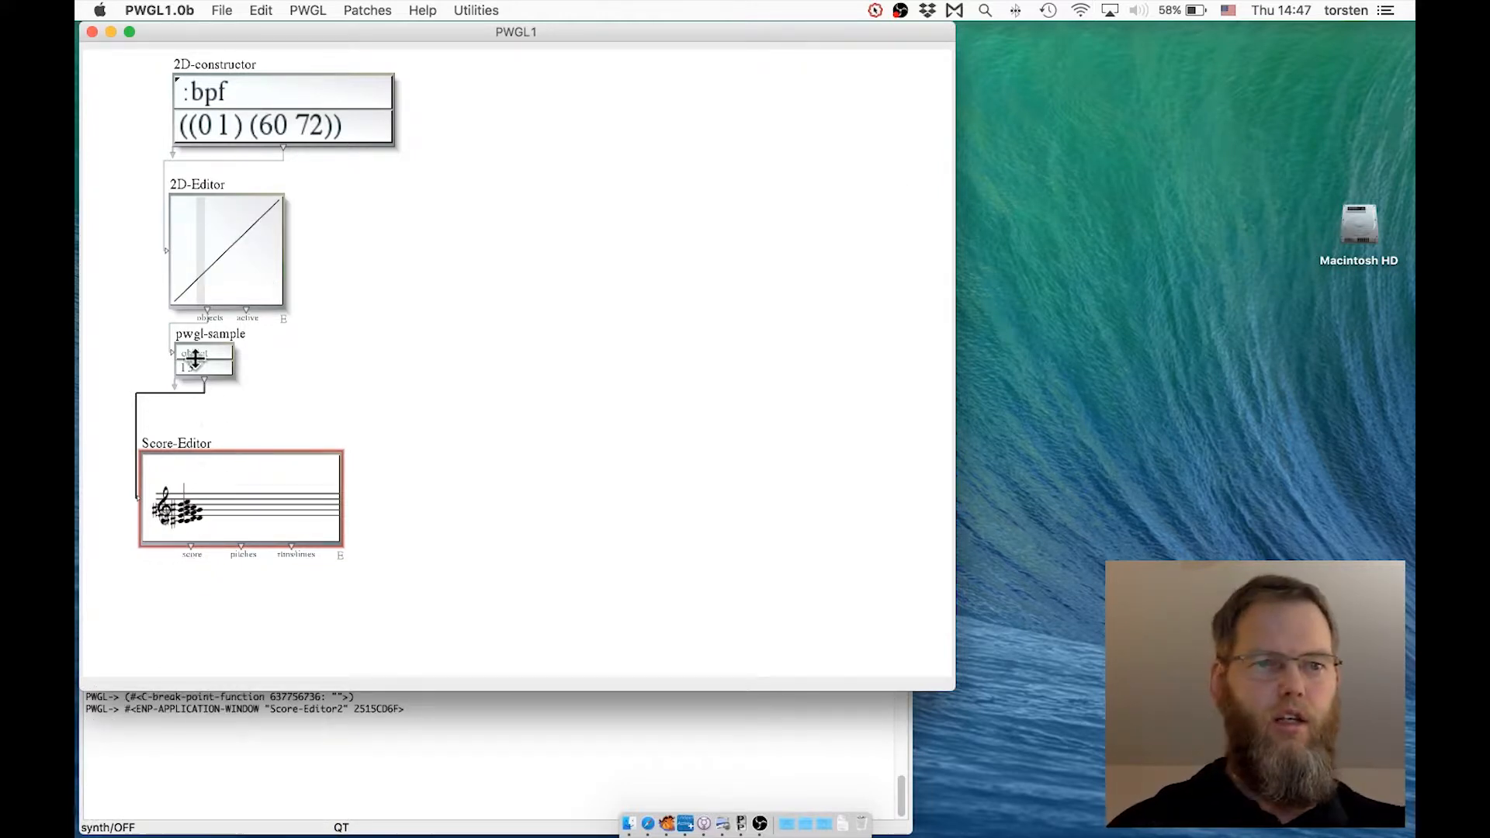
pyautogui.click(200, 332)
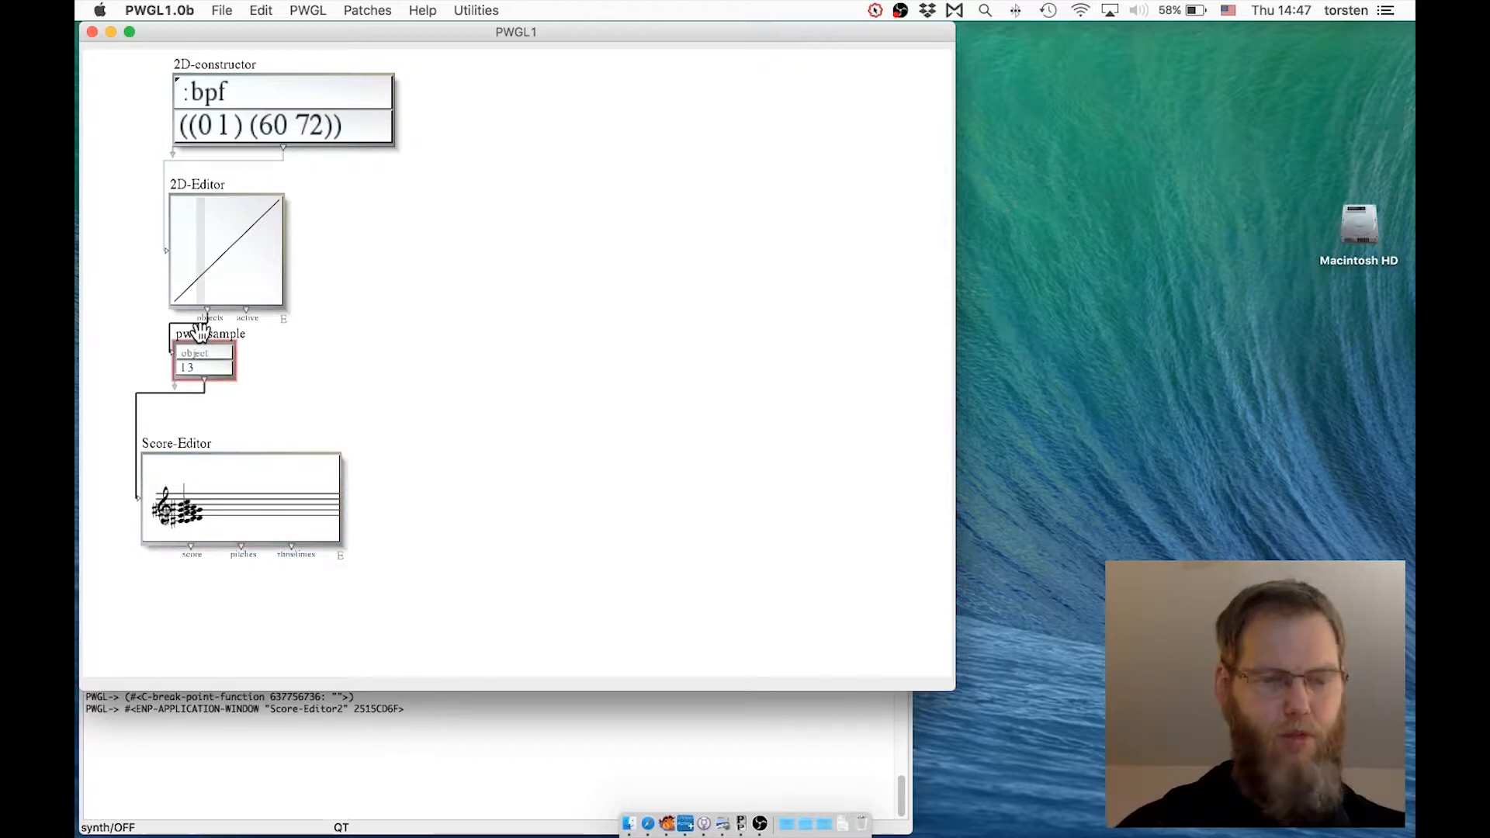
pyautogui.press('v')
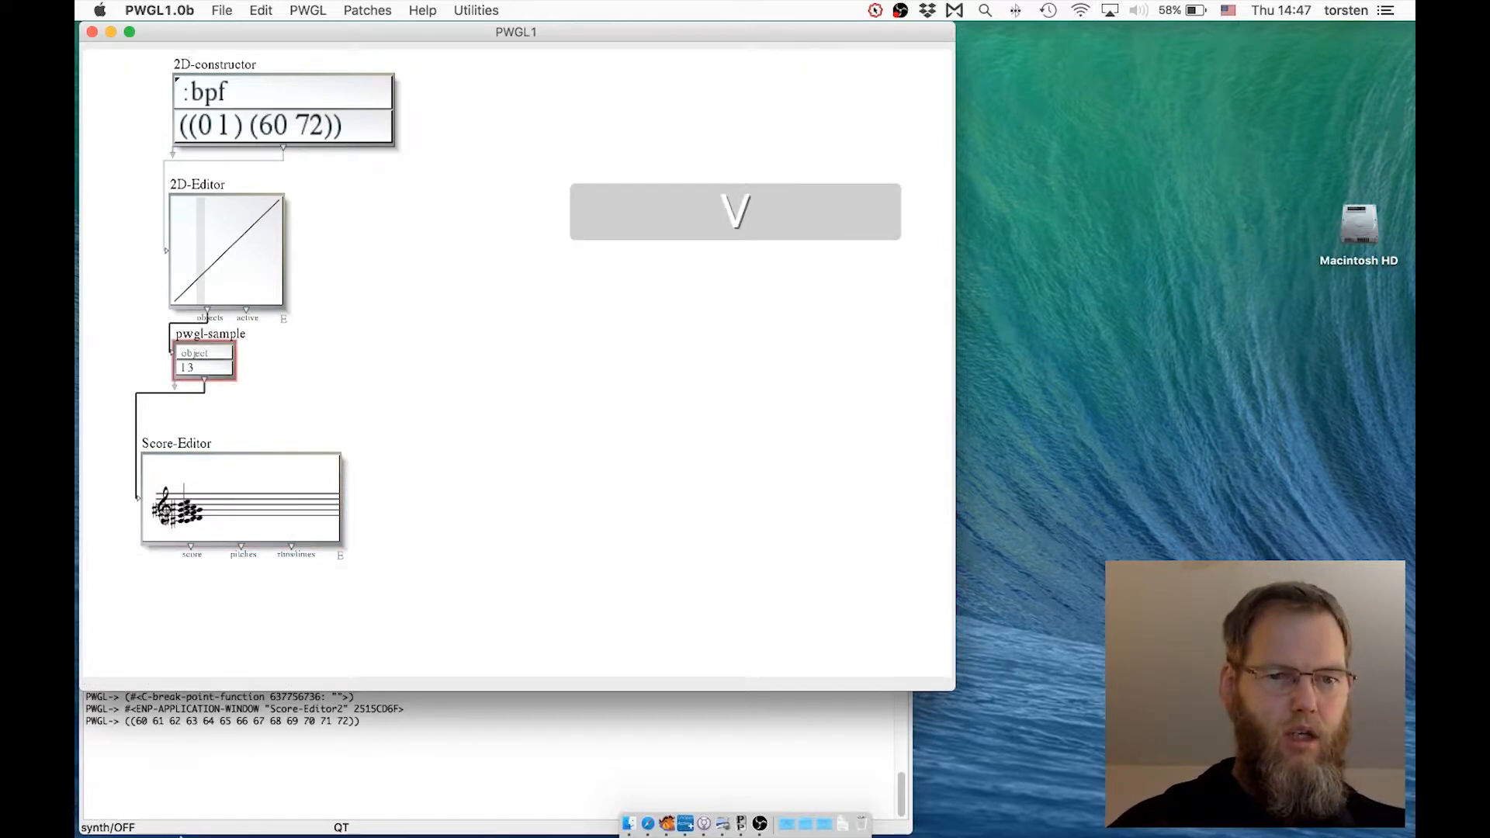
pyautogui.click(220, 811)
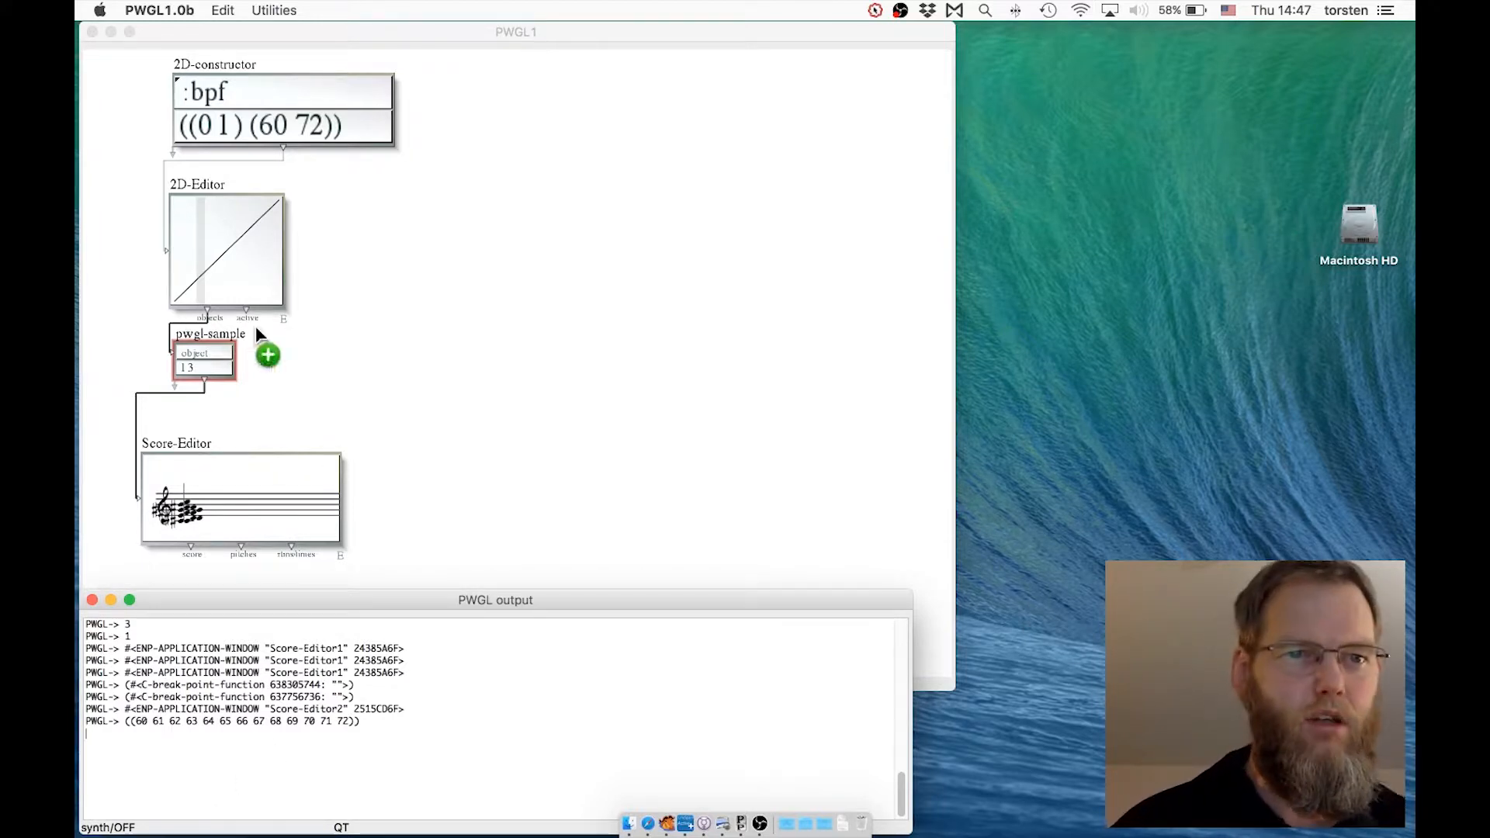
pyautogui.click(349, 357)
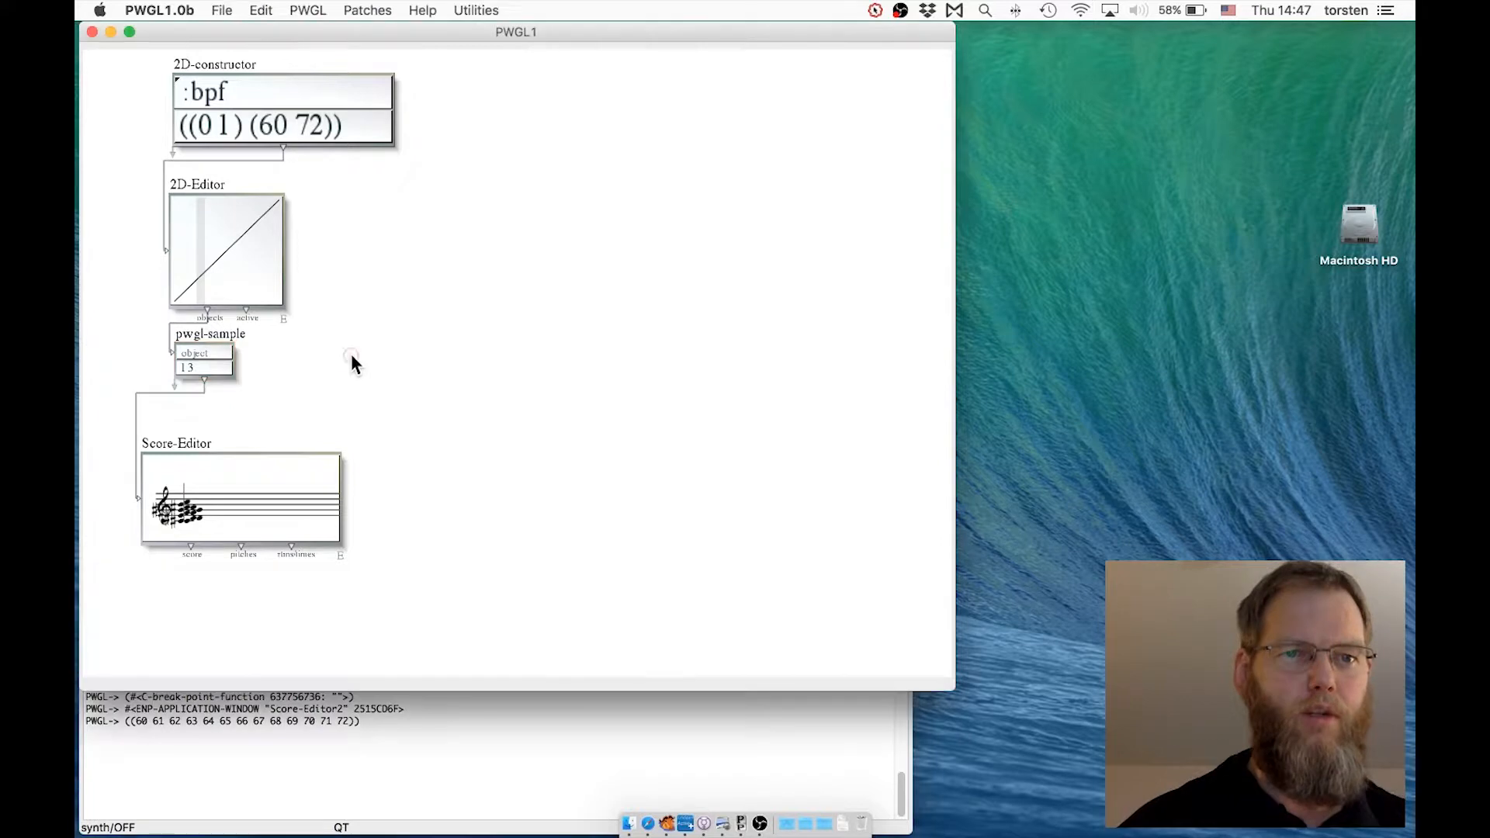
# Step: Replace the objects connection to pwgl-sample with the 2D-Editor's active output, and check the bpf in the editor window
pyautogui.click(183, 325)
pyautogui.press('BackSpace')
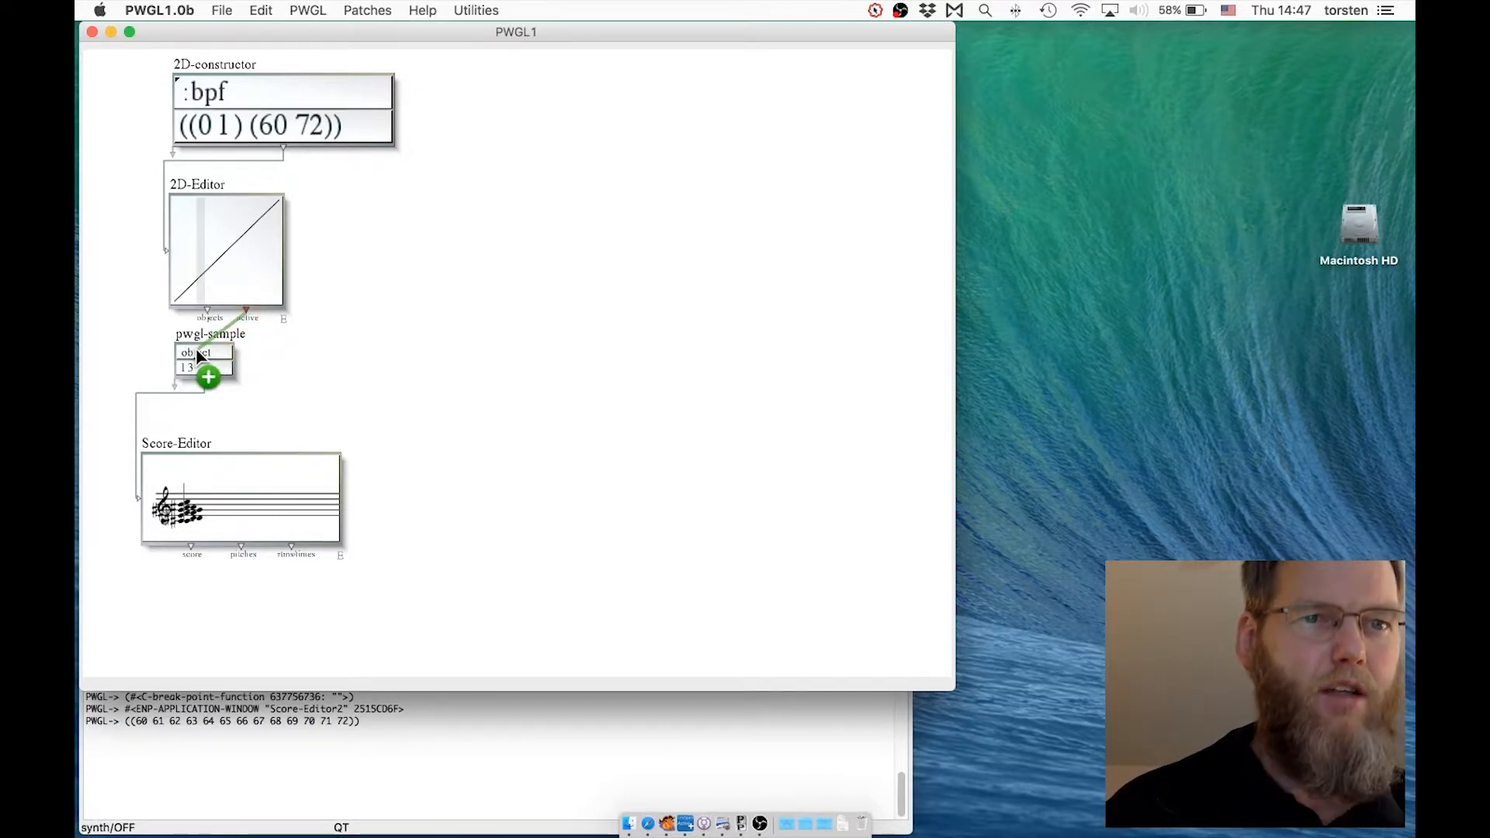
pyautogui.moveTo(196, 350); pyautogui.dragTo(195, 350)
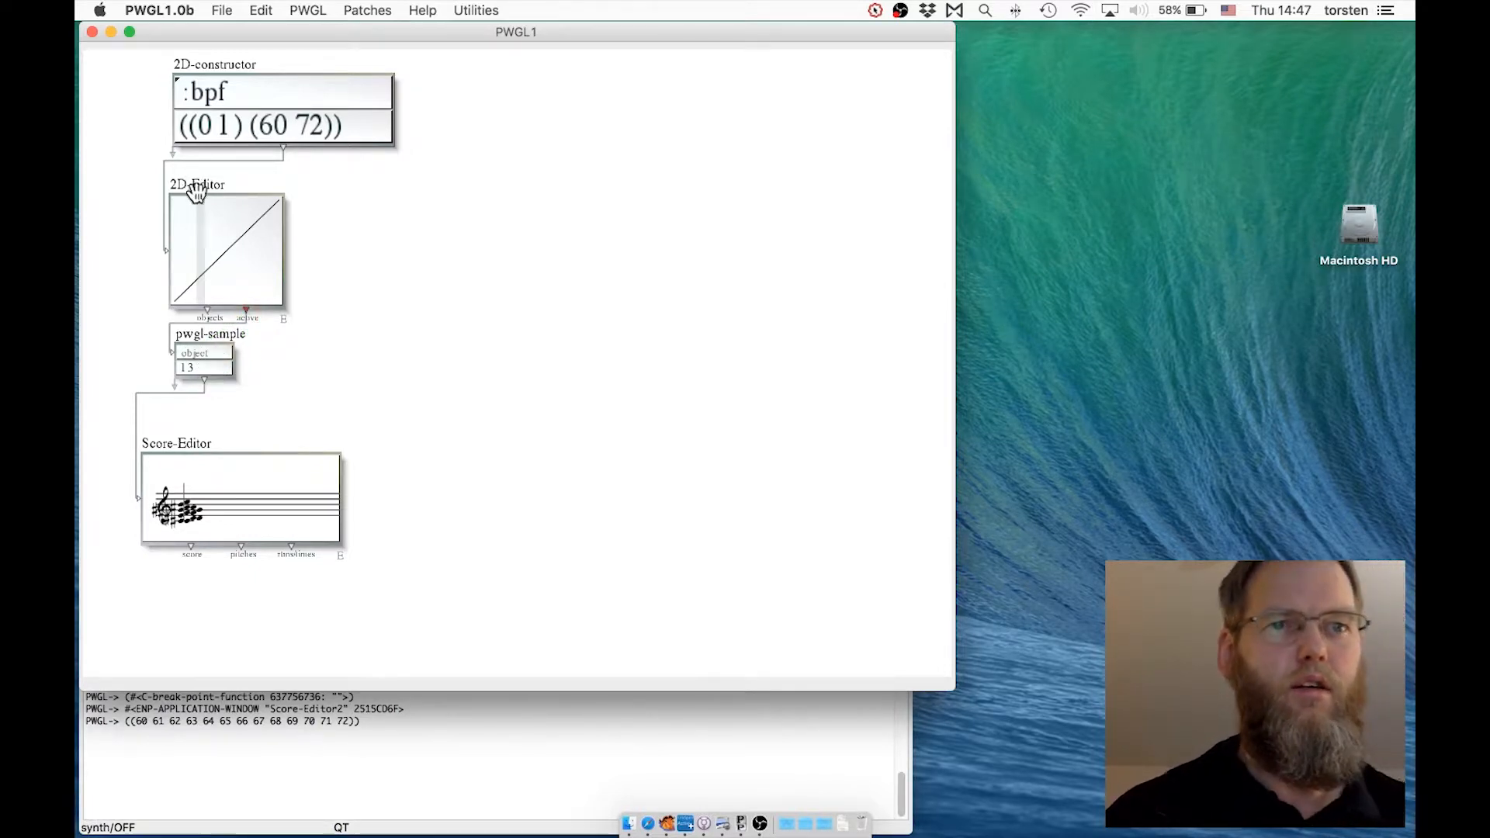
pyautogui.doubleClick(232, 227)
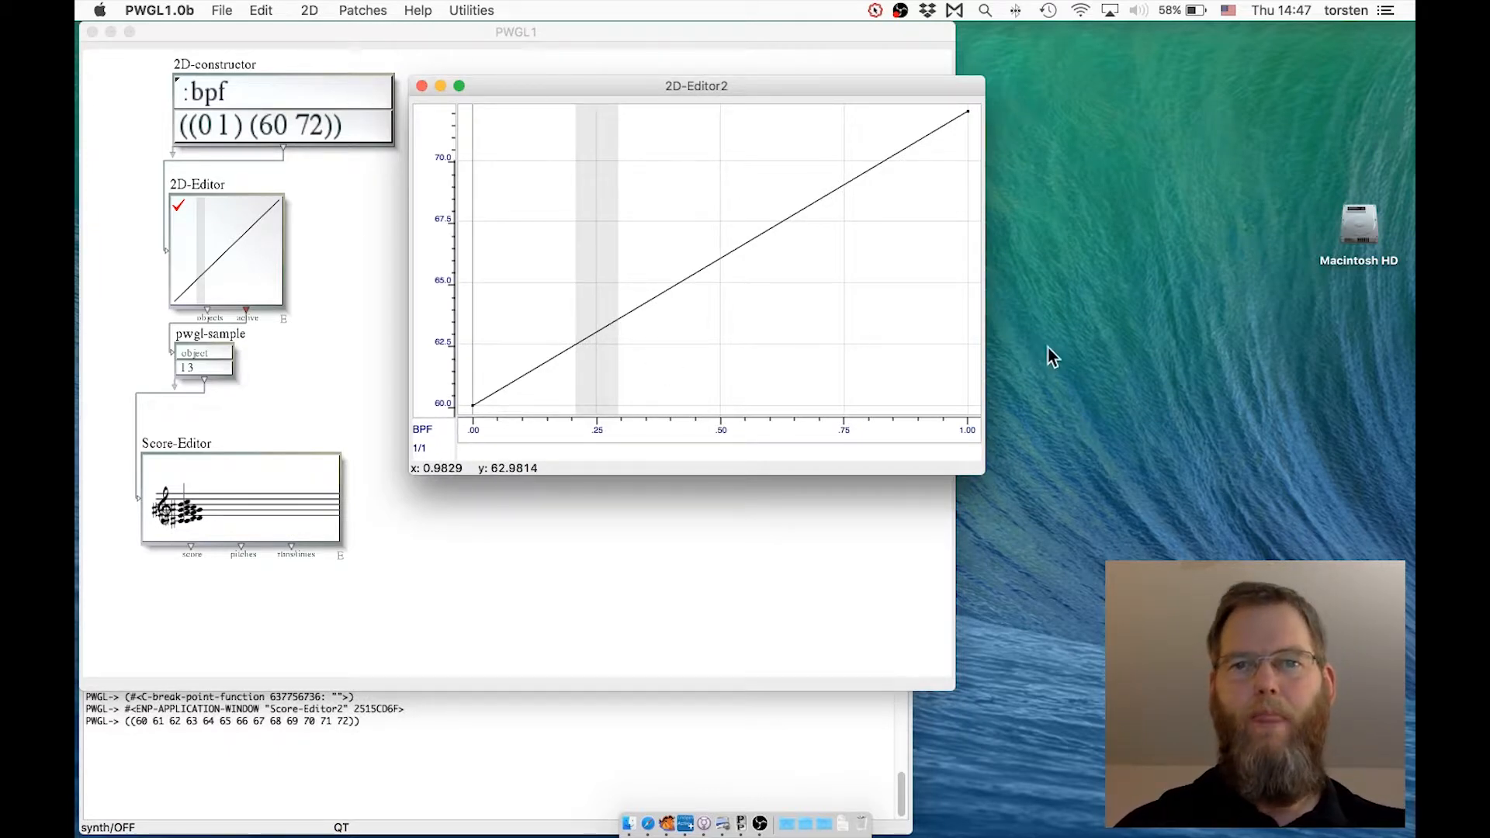
pyautogui.click(419, 84)
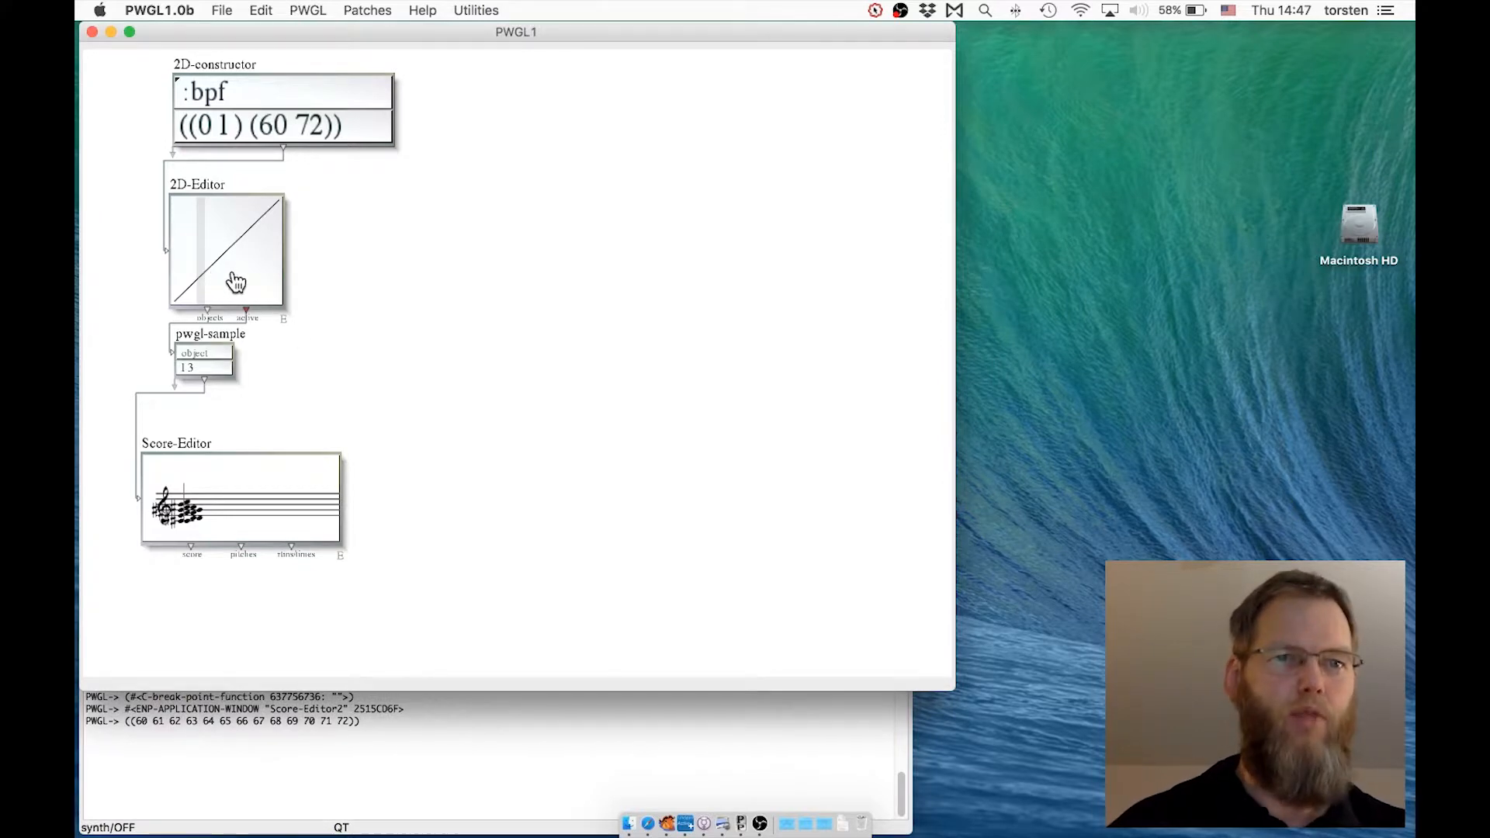
# Step: Evaluate the pwgl-sample box and examine its list in the PWGL output window
pyautogui.moveTo(242, 312); pyautogui.dragTo(212, 334)
pyautogui.press('v')
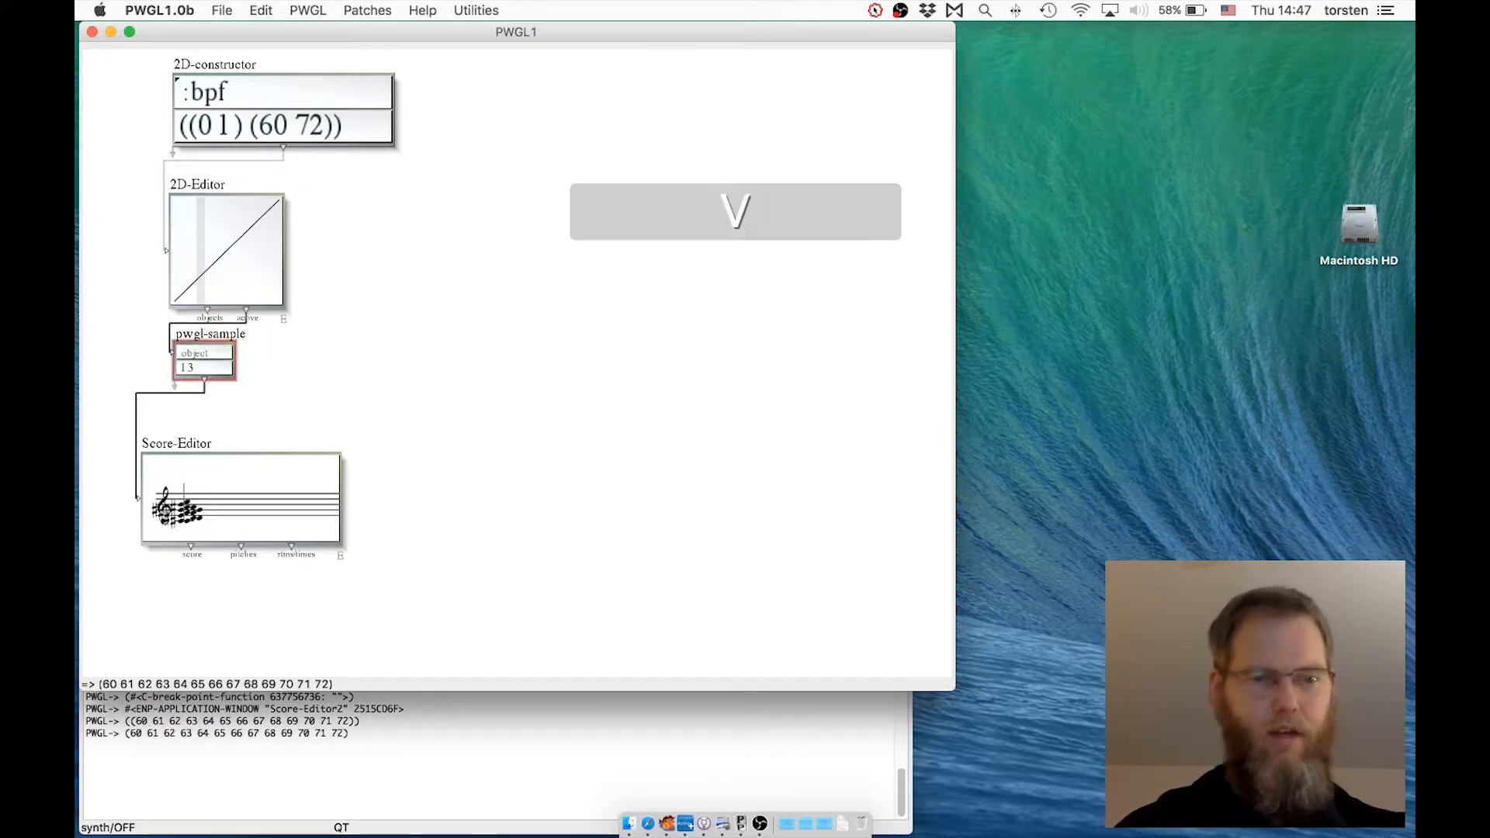
pyautogui.click(164, 738)
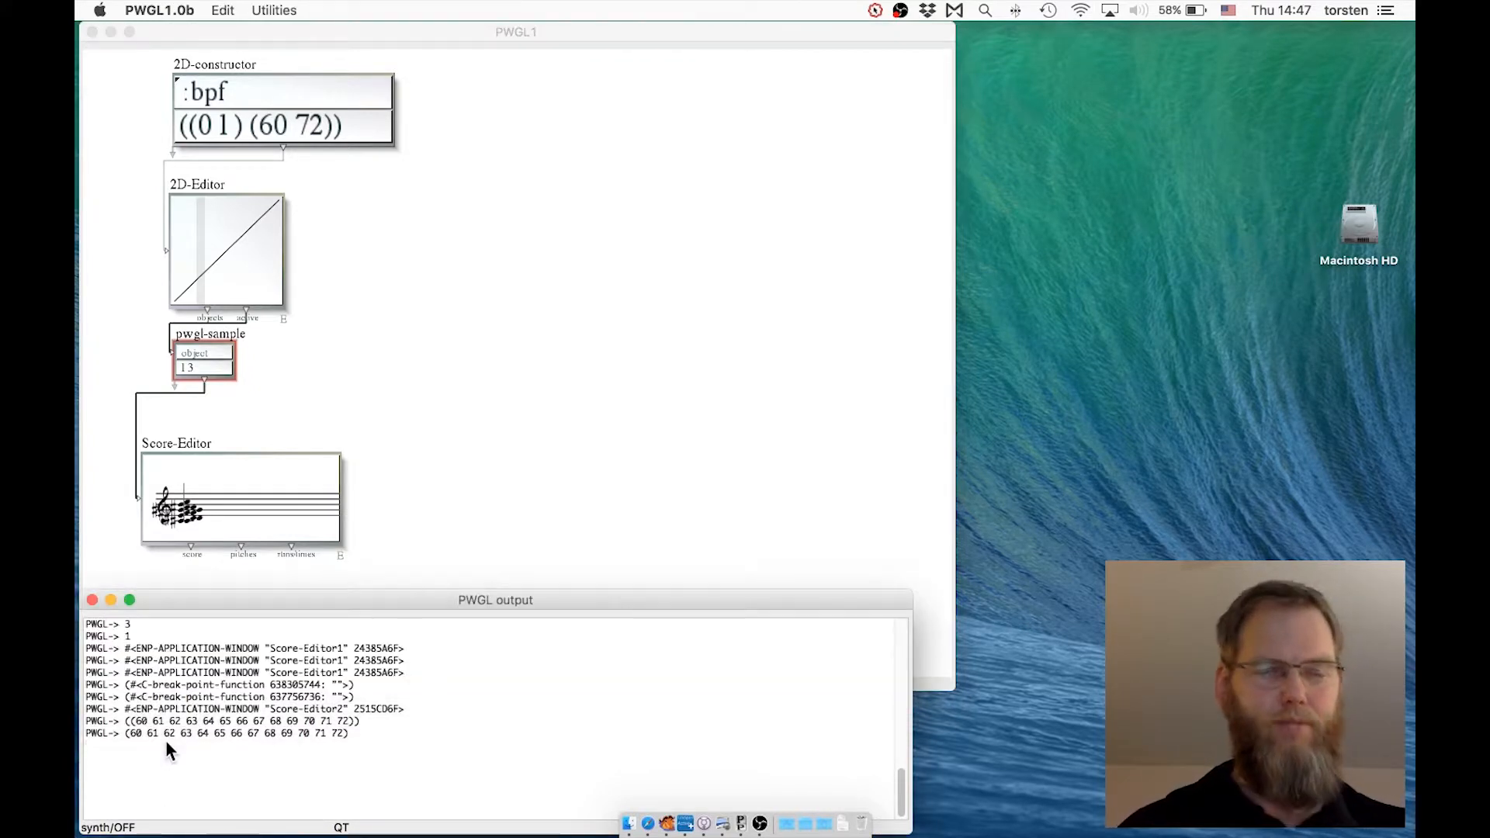
pyautogui.click(78, 452)
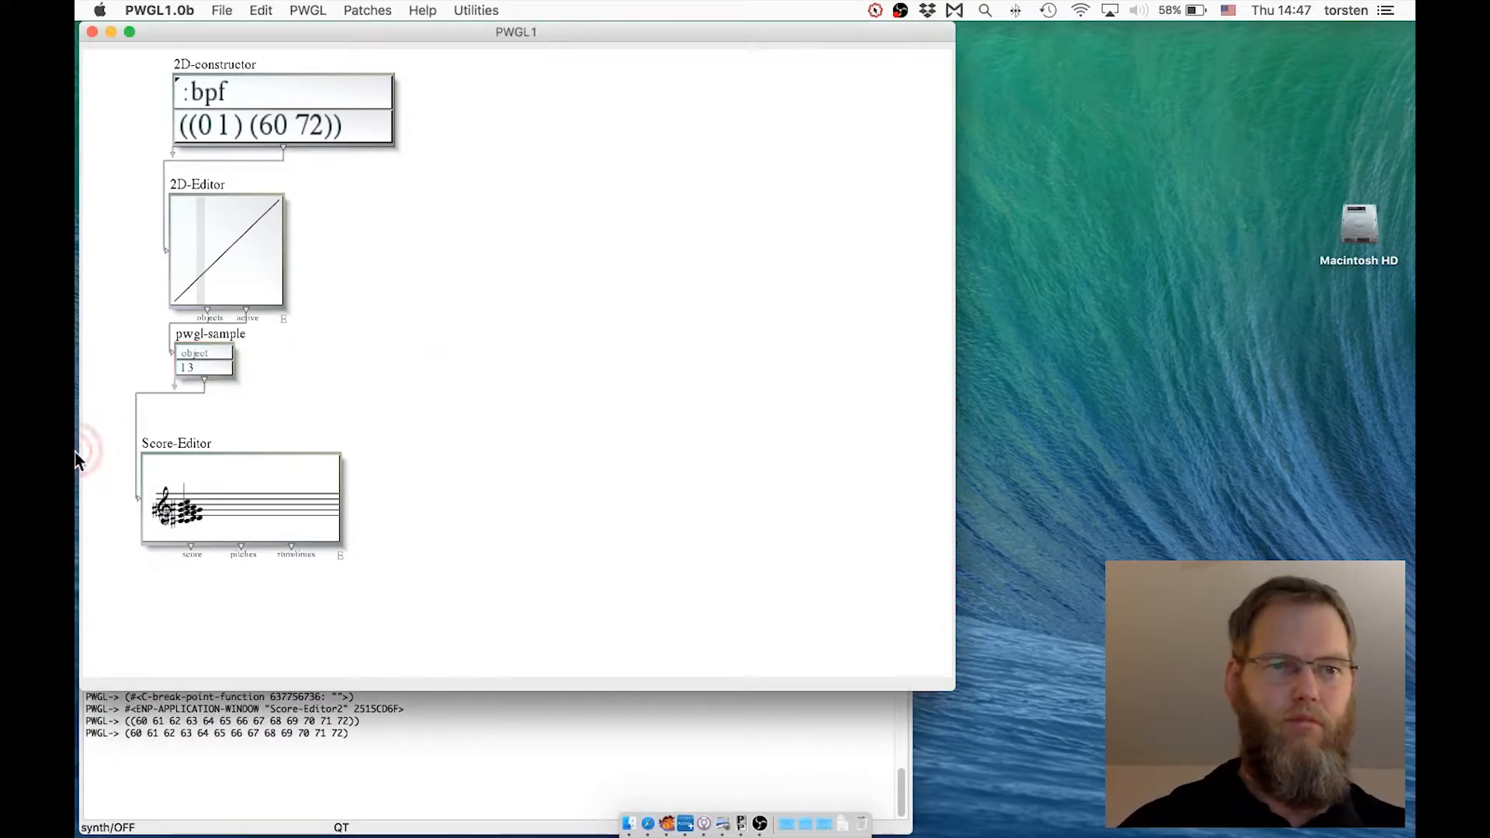
# Step: Evaluate the Score-Editor to notate the sampled pitches, and play back the score
pyautogui.click(198, 444)
pyautogui.press('v')
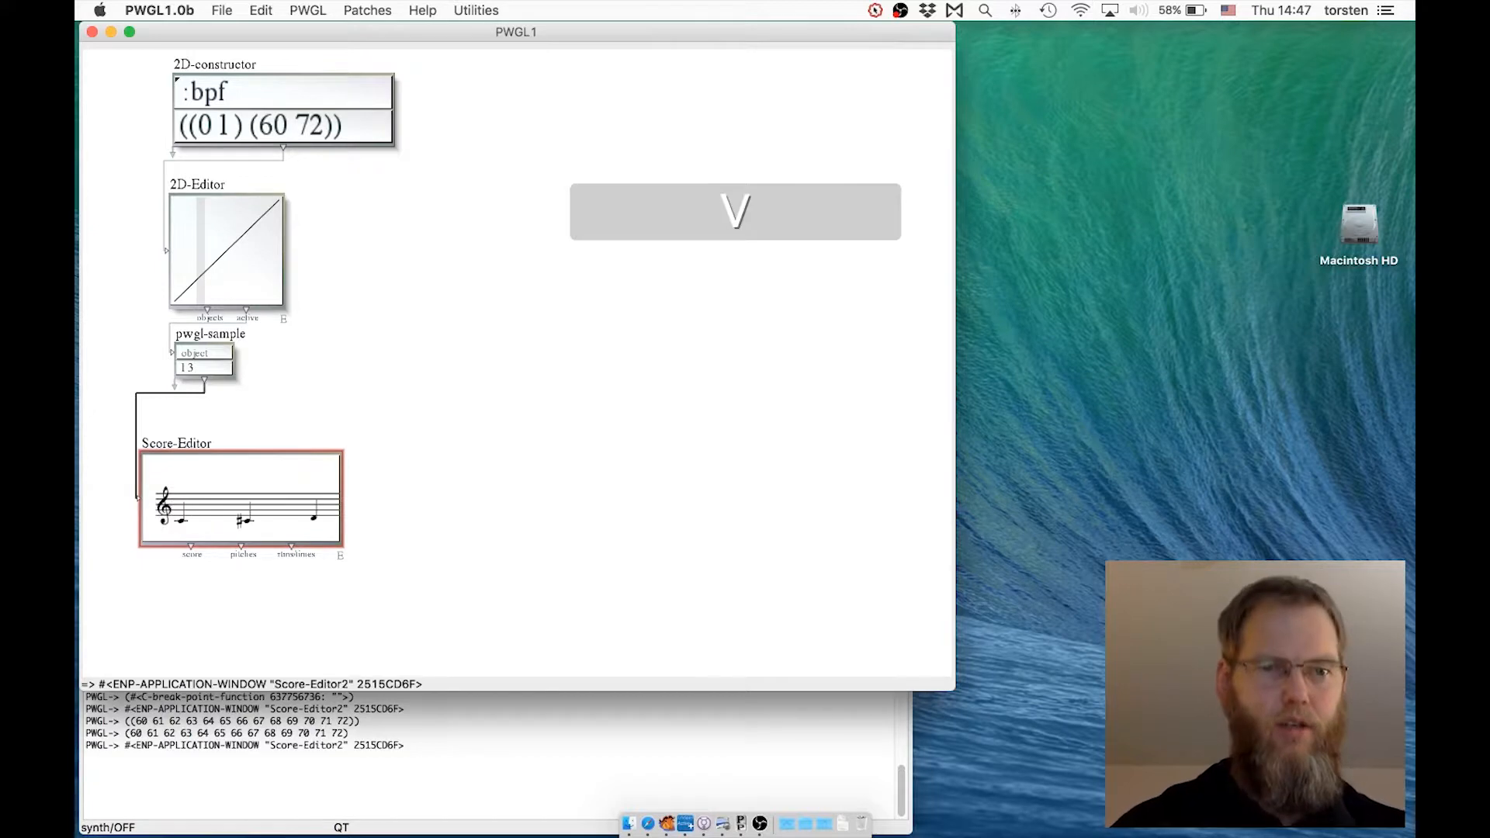
pyautogui.press('space')
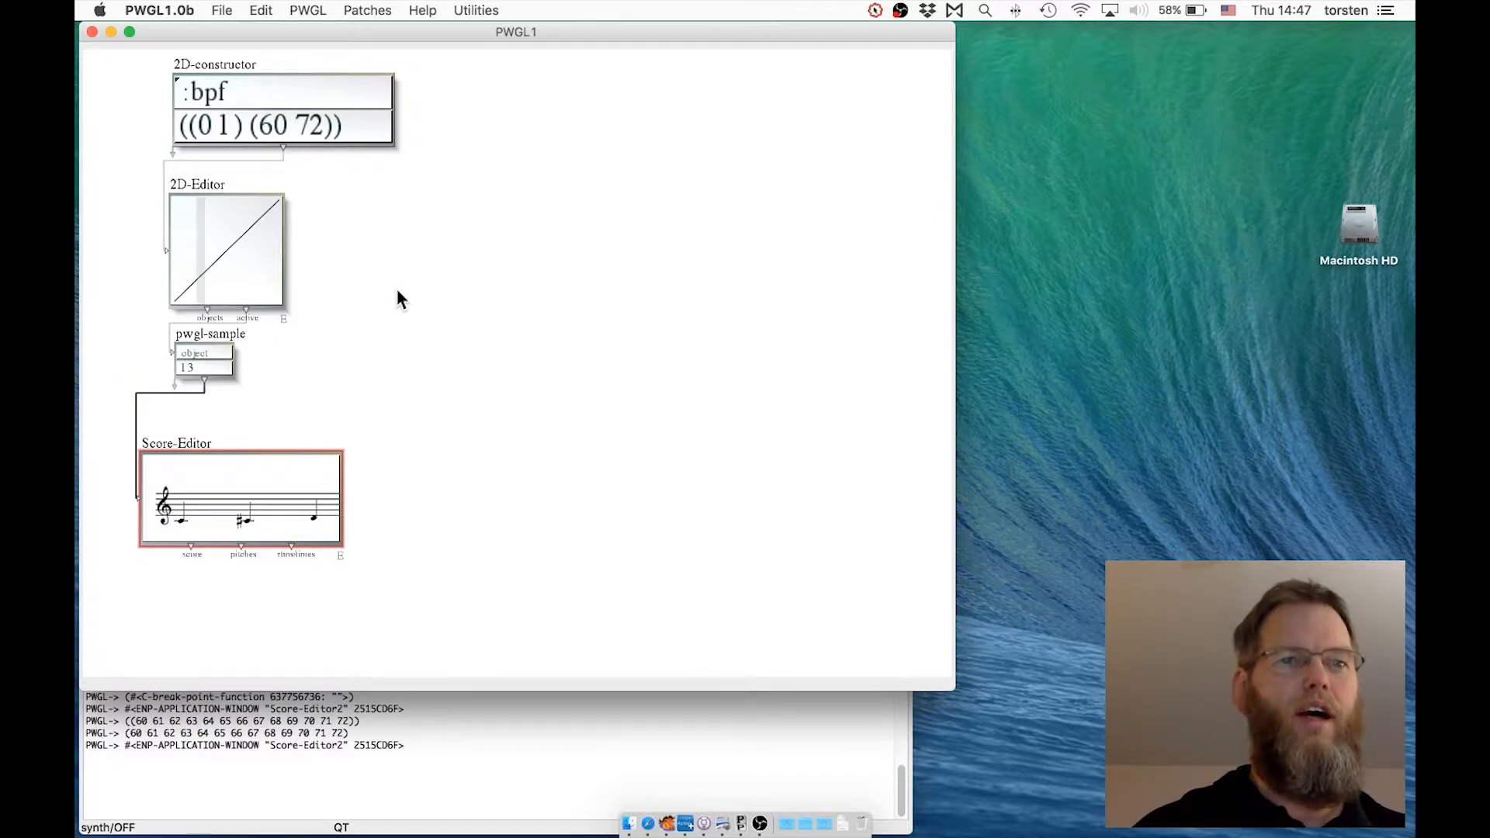
# Step: Open the 2D-Editor window and add bpf points at about (0.23, 70.4), (0.44, 66.4), (0.65, 71.6) and (1.00, 60.1)
pyautogui.click(198, 200)
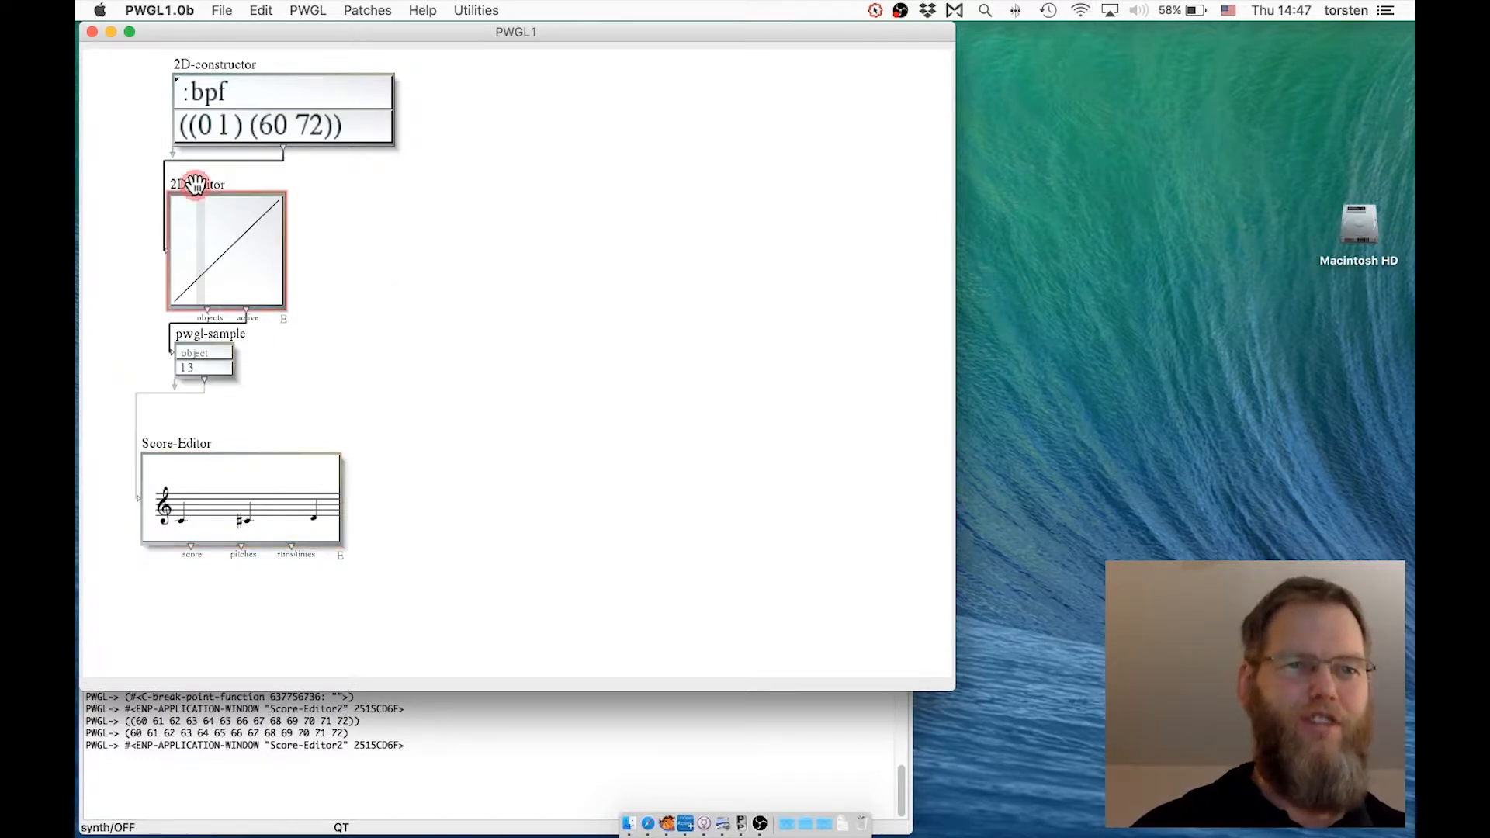
pyautogui.doubleClick(231, 242)
pyautogui.click(586, 152)
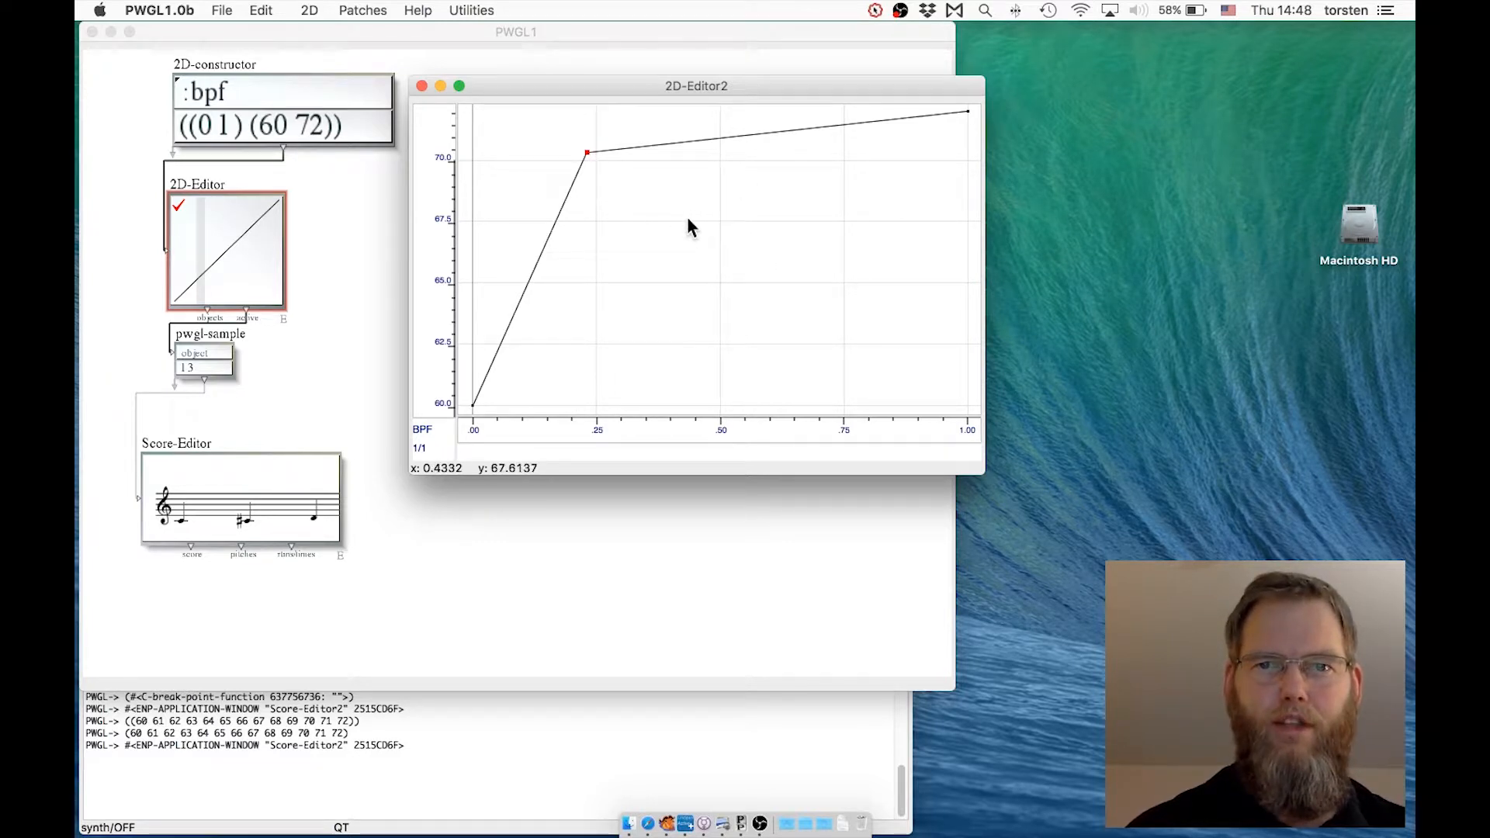
pyautogui.click(691, 247)
pyautogui.click(792, 122)
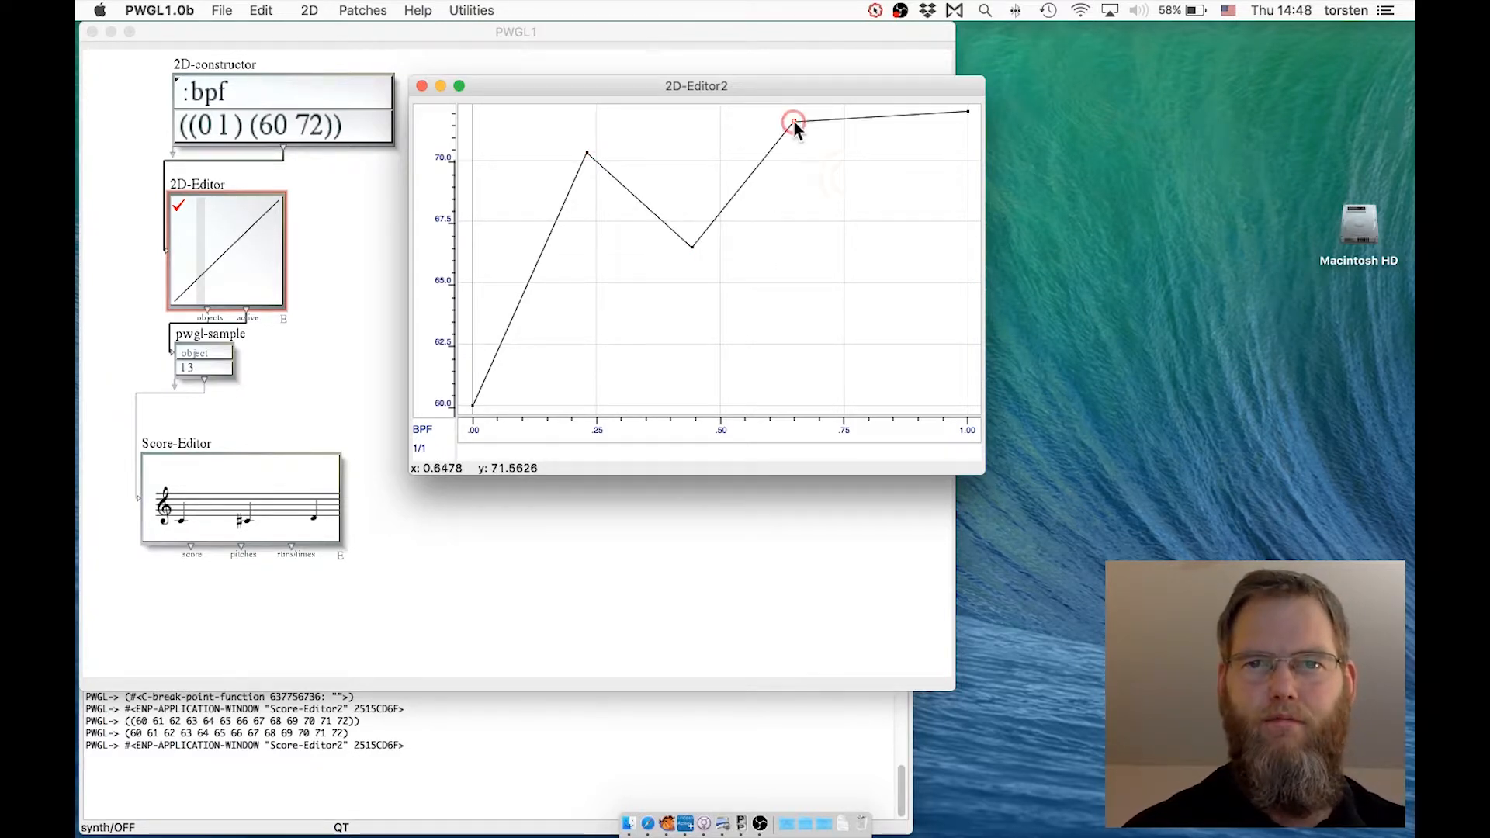
pyautogui.click(966, 401)
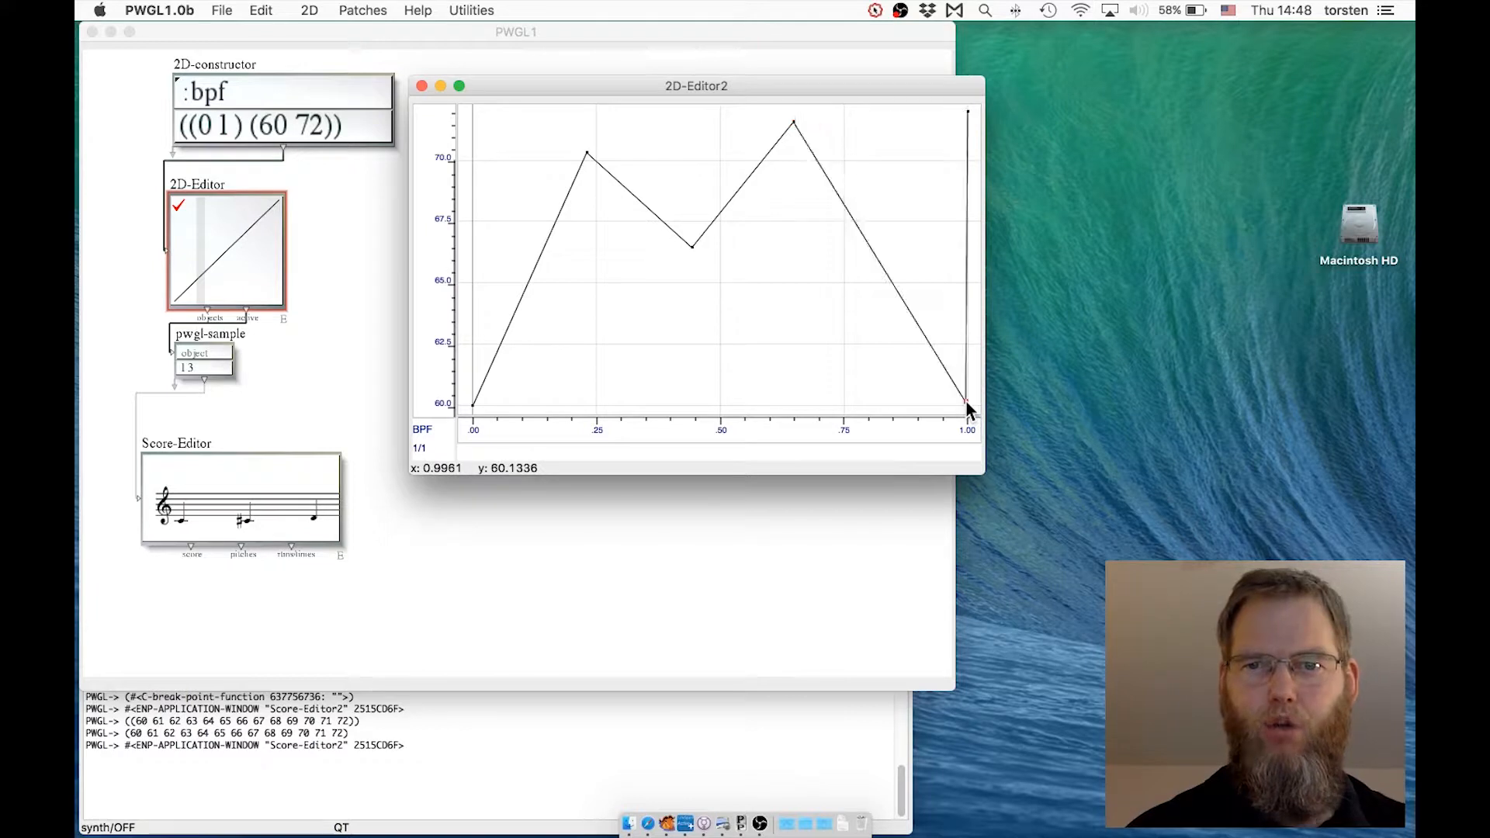
# Step: Delete the bpf's original end point at (1, 72) and close the 2D-Editor window
pyautogui.click(940, 107)
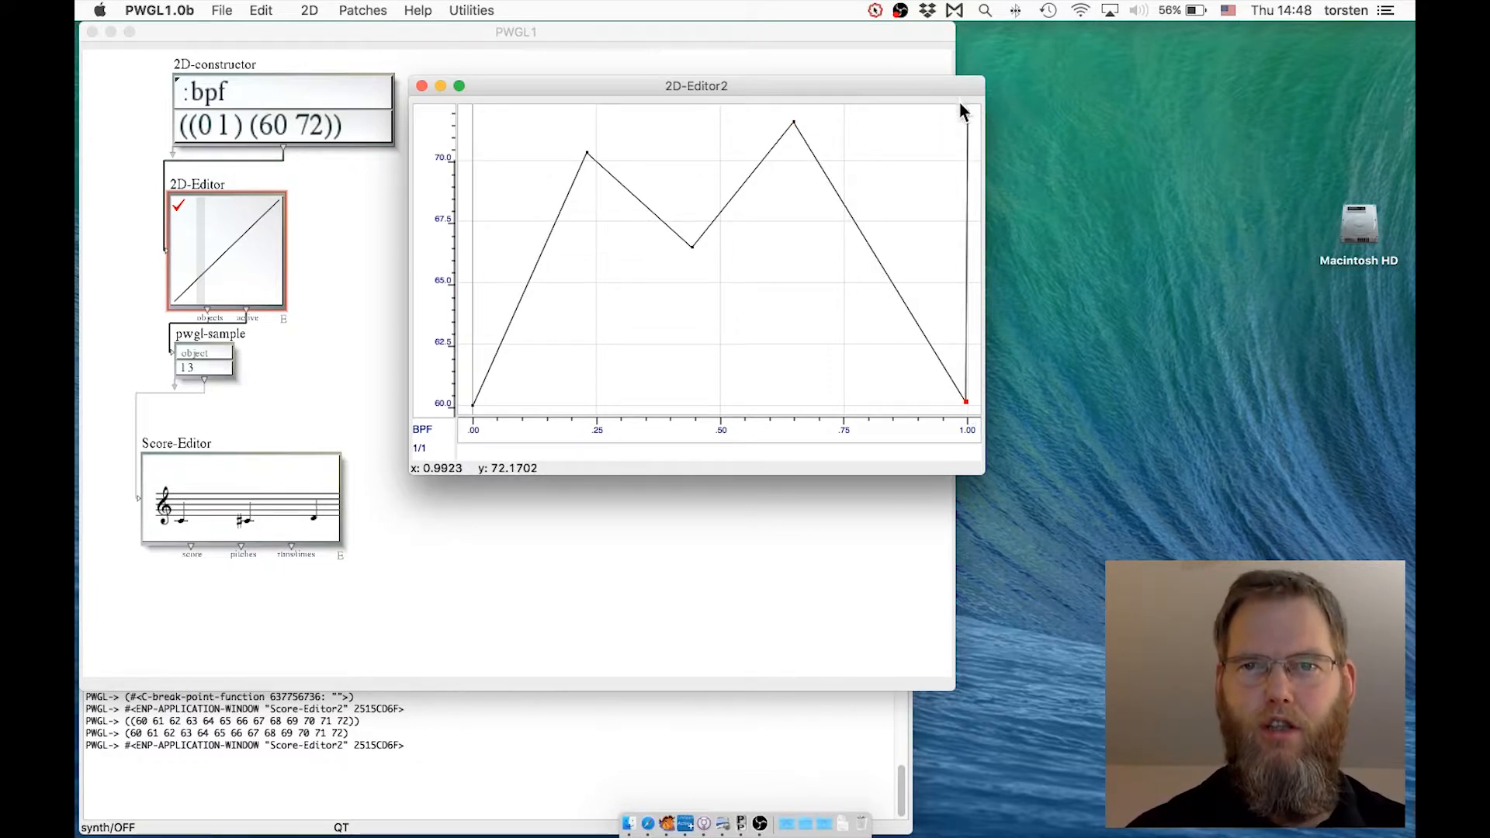
pyautogui.click(984, 118)
pyautogui.press('BackSpace')
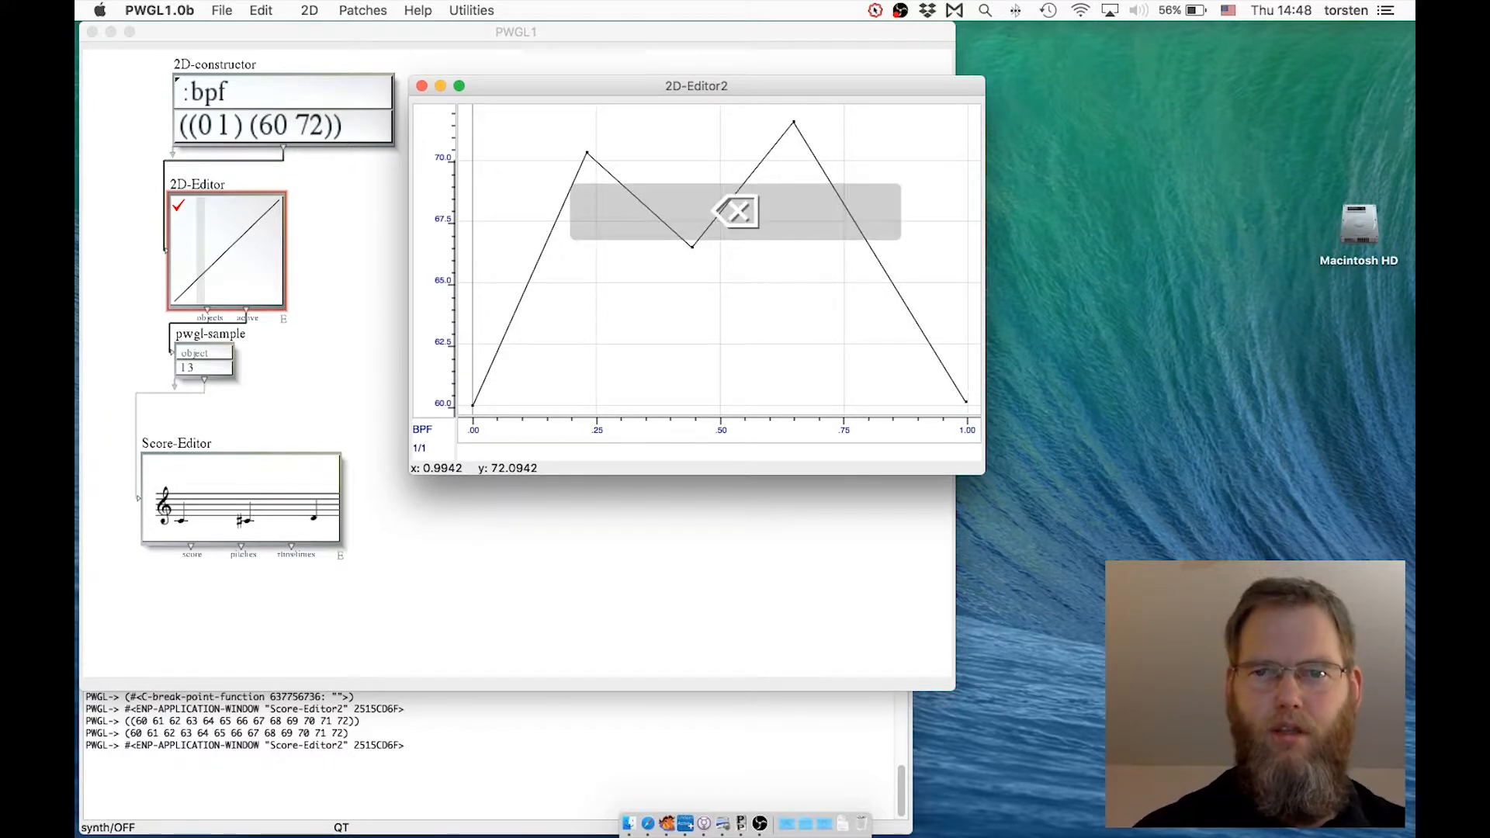
pyautogui.click(961, 400)
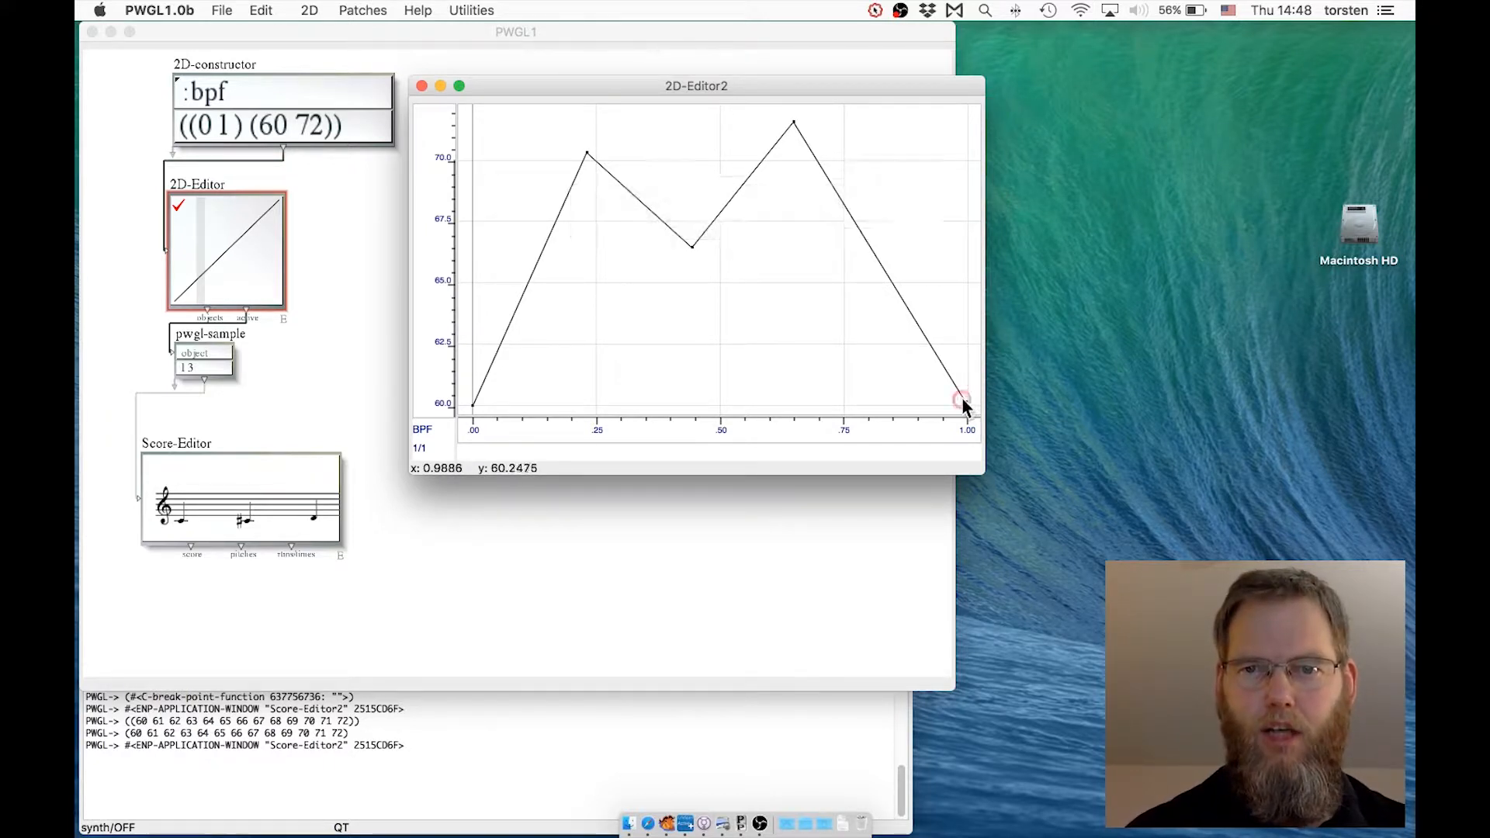
pyautogui.click(424, 86)
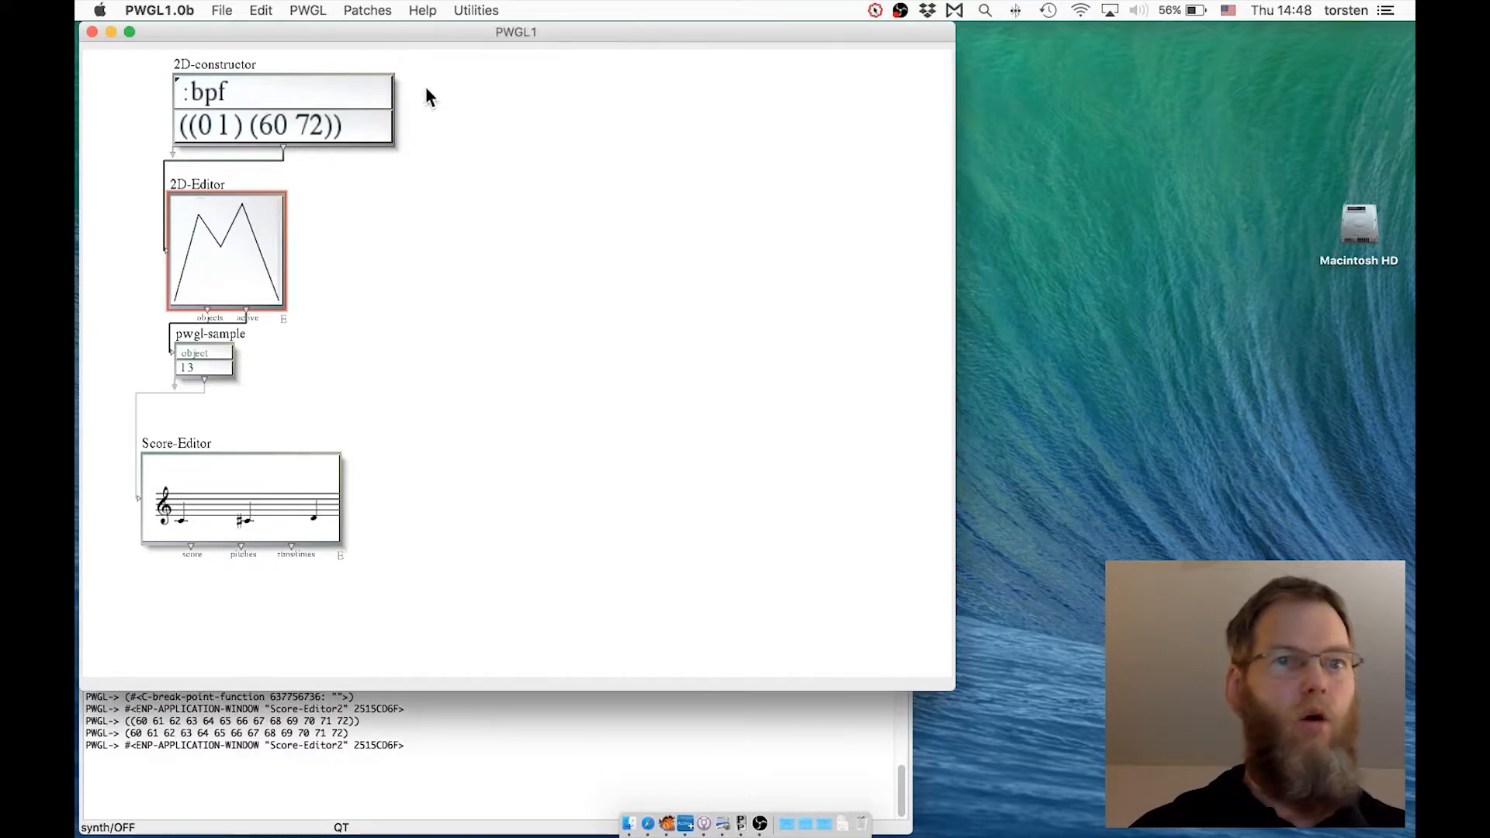
pyautogui.rightClick(218, 243)
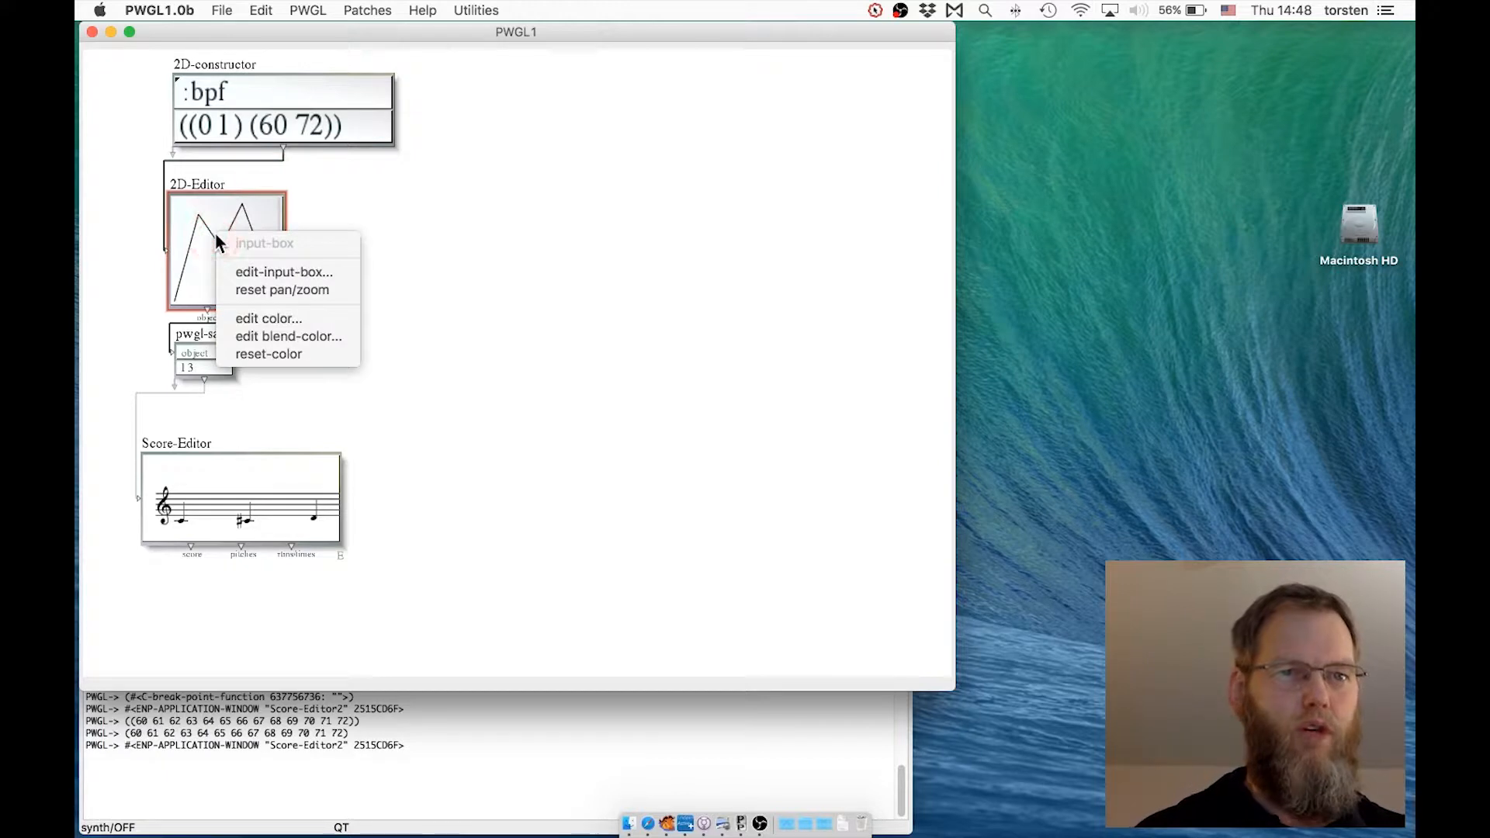
pyautogui.click(454, 220)
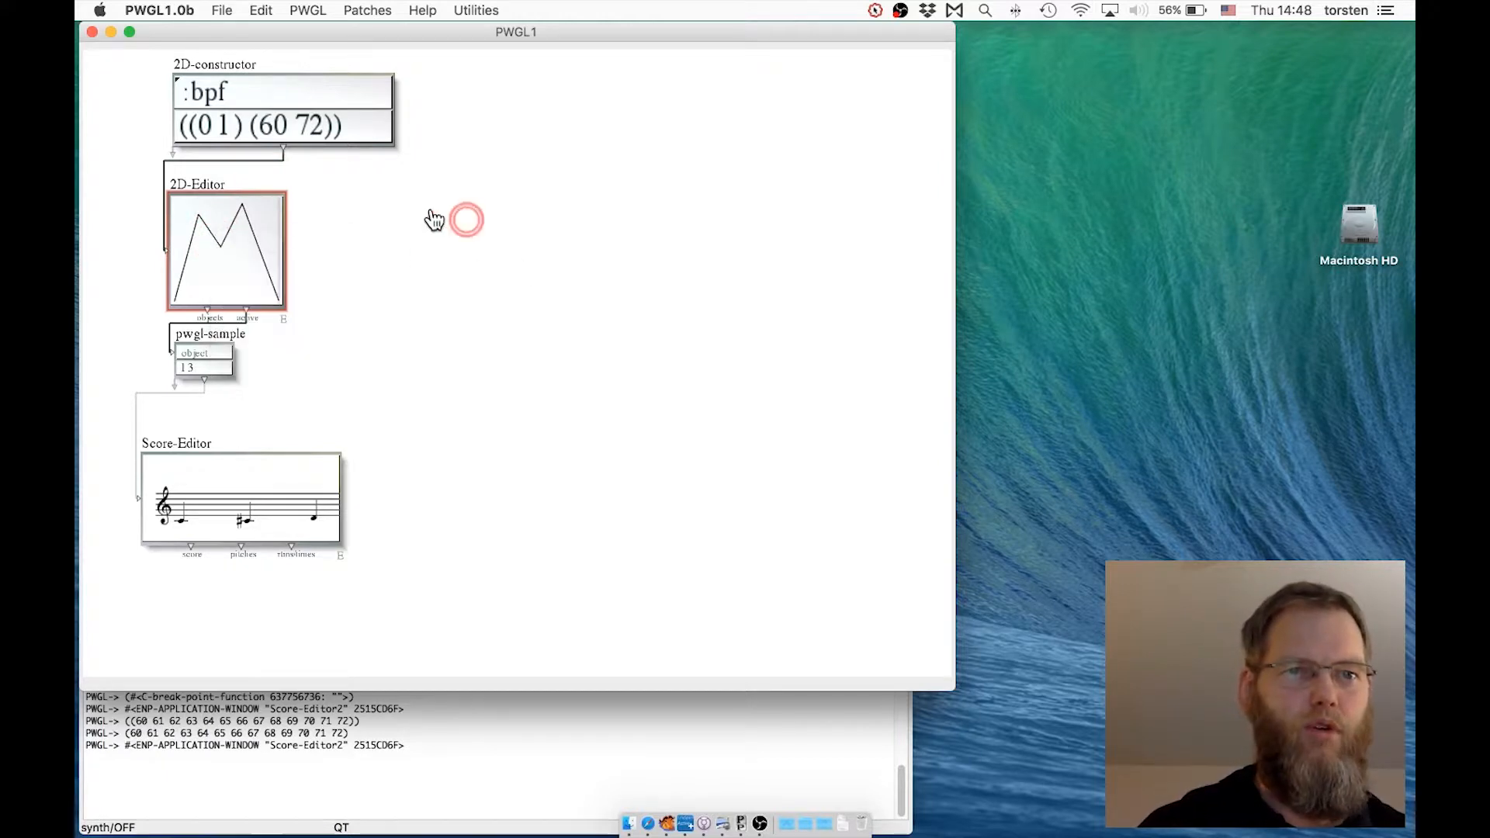
pyautogui.rightClick(201, 187)
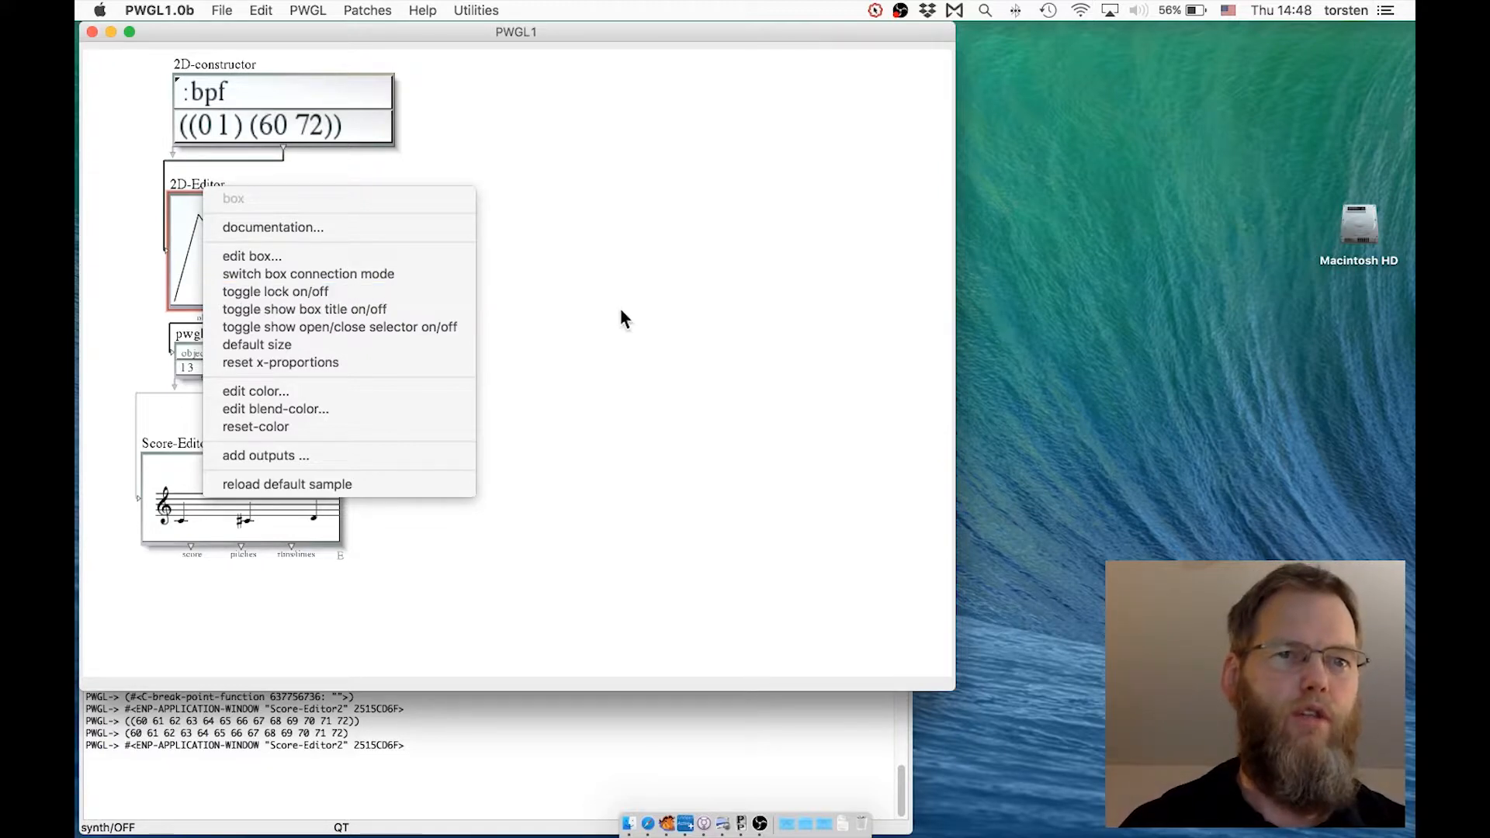
pyautogui.click(672, 332)
pyautogui.click(529, 295)
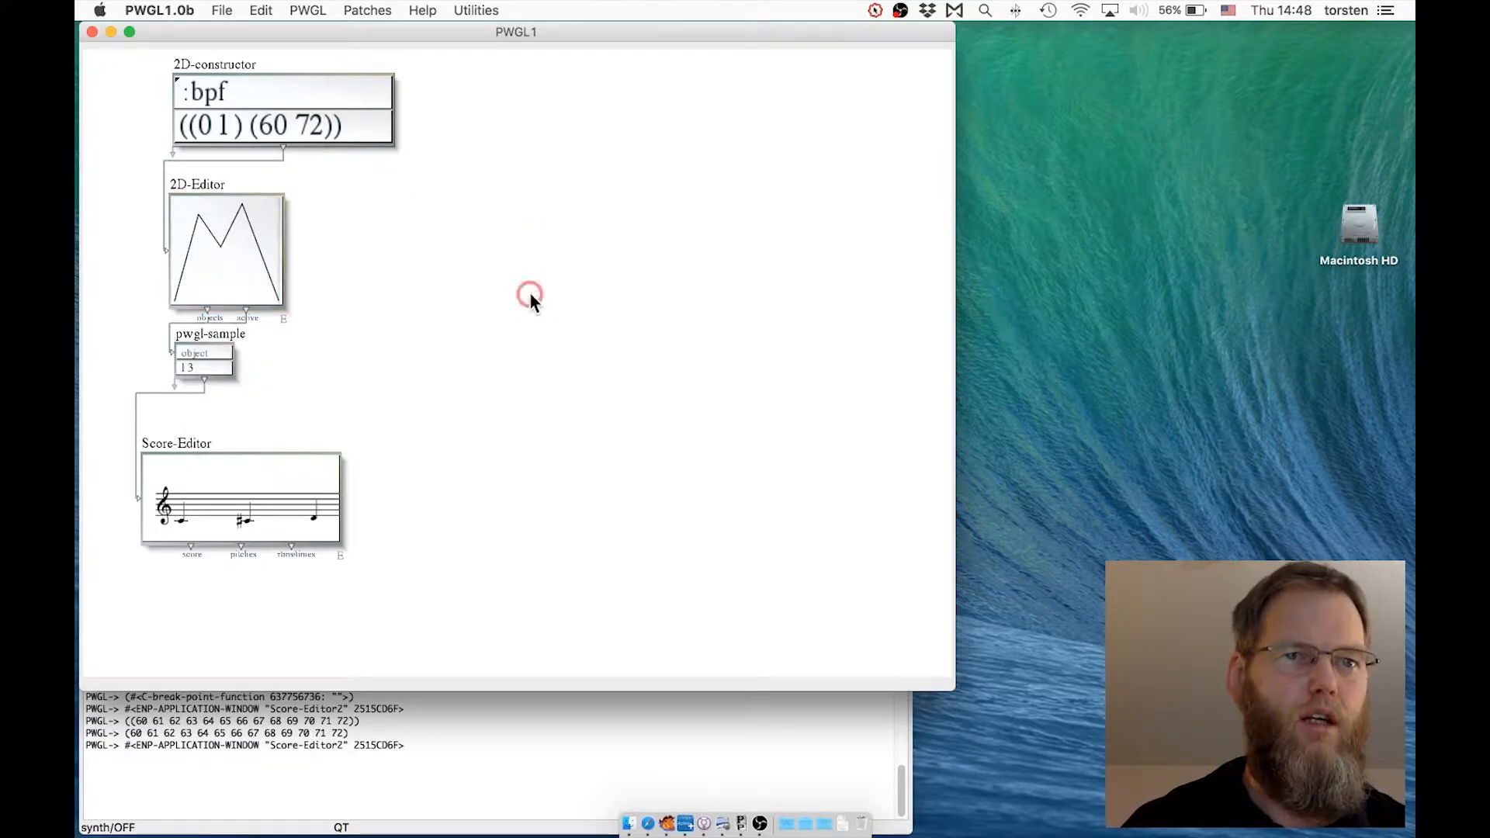
# Step: Lock the 2D-Editor box so that evaluating the patch keeps its edited break-point function
pyautogui.click(203, 187)
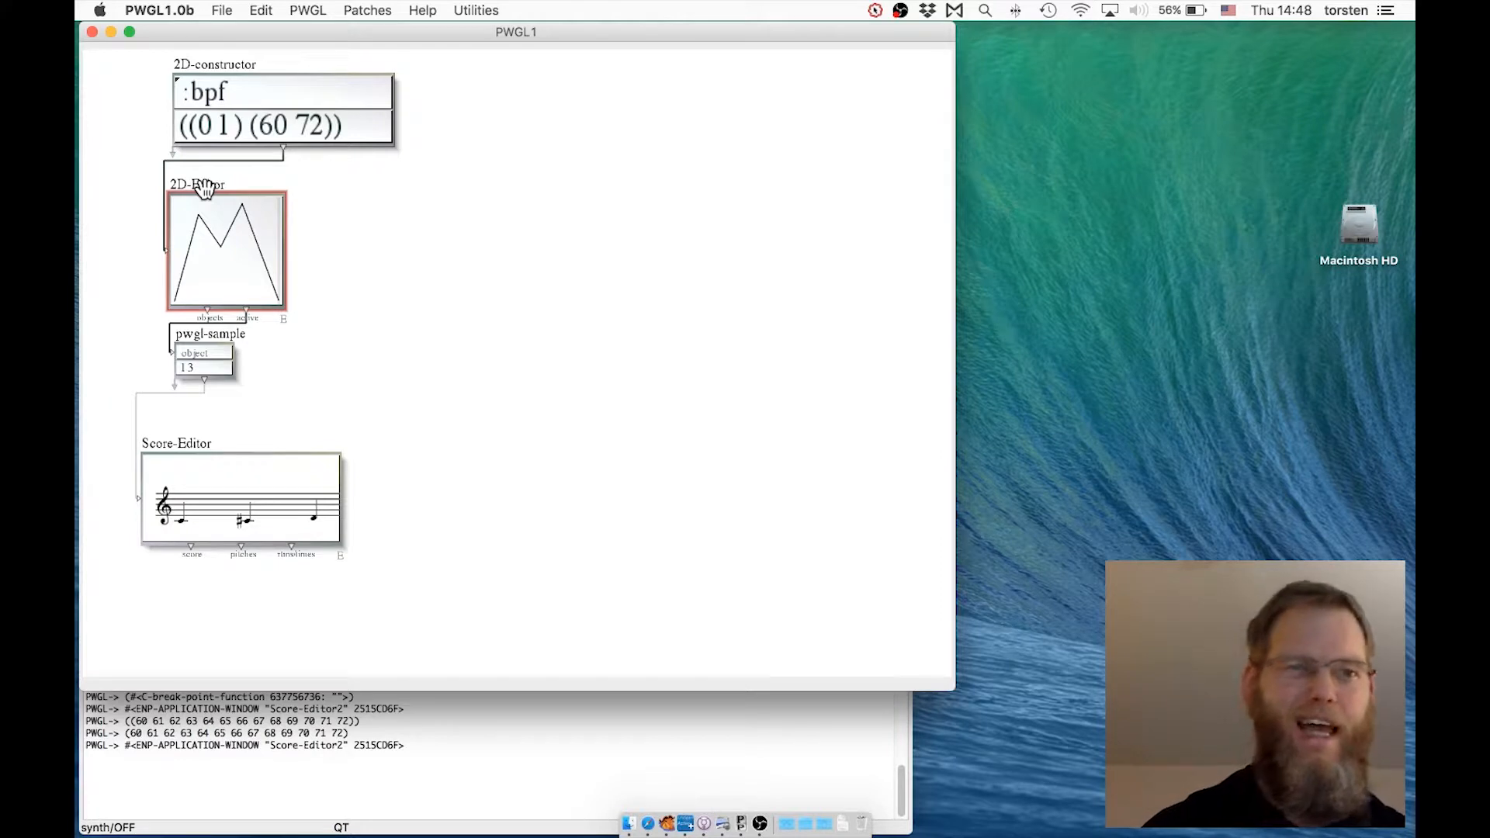
pyautogui.press('l')
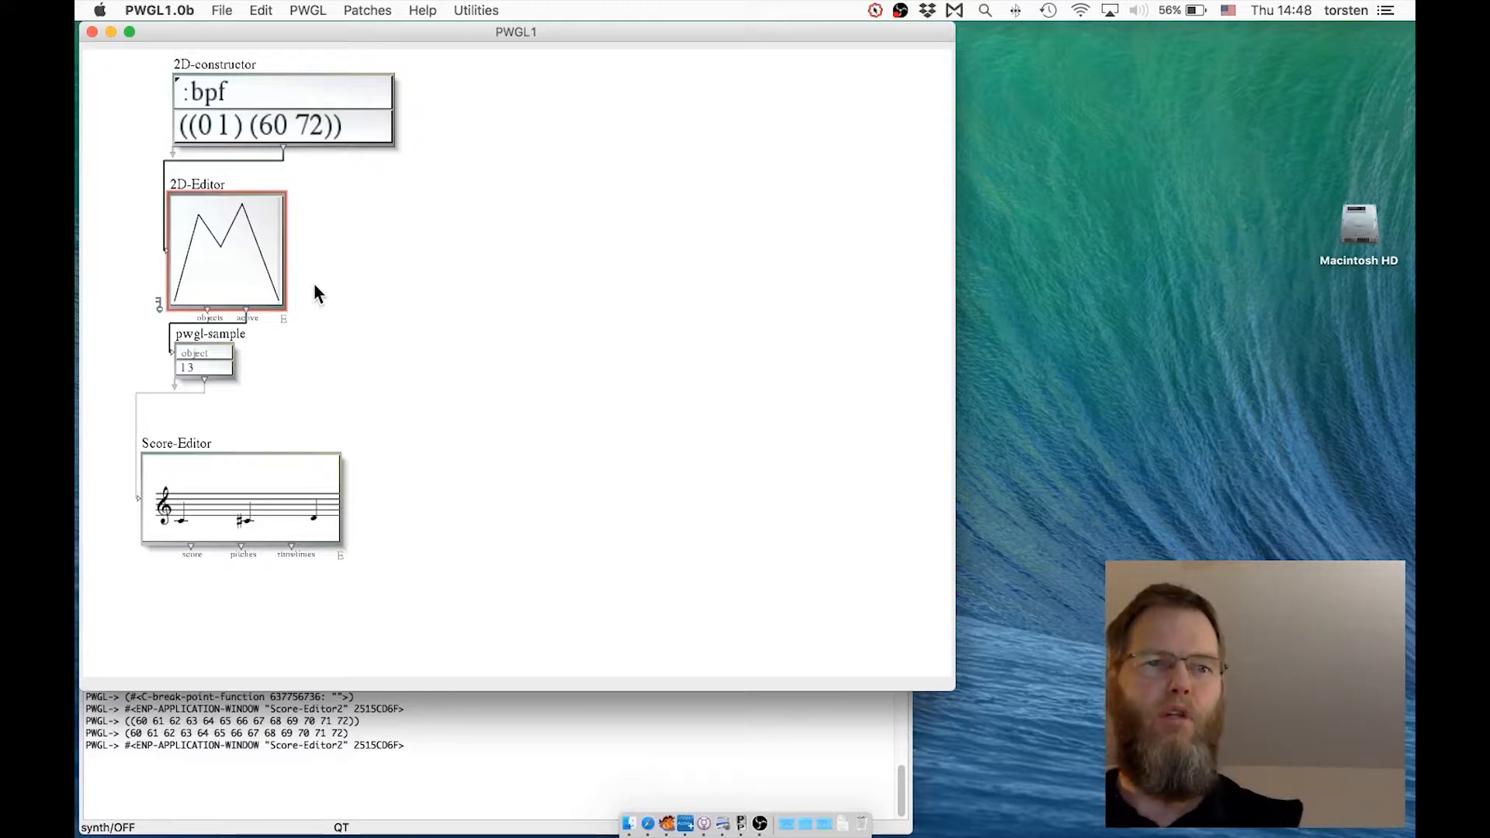
pyautogui.moveTo(147, 67); pyautogui.dragTo(287, 92)
pyautogui.click(284, 246)
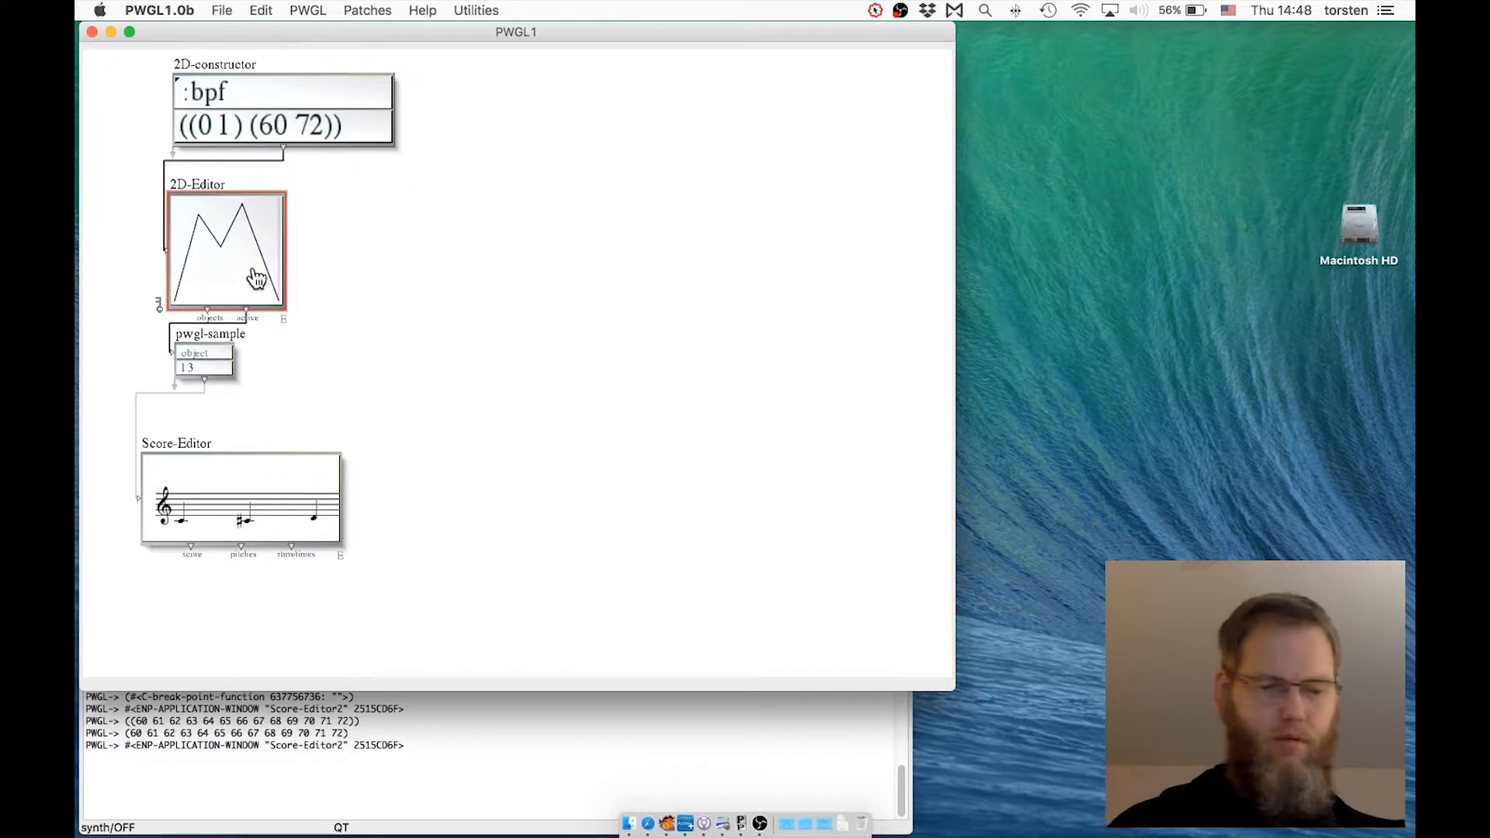
# Step: Evaluate the Score-Editor and play back the sampled score, with its window widened and moved clear of the patch boxes
pyautogui.moveTo(206, 428); pyautogui.dragTo(217, 526)
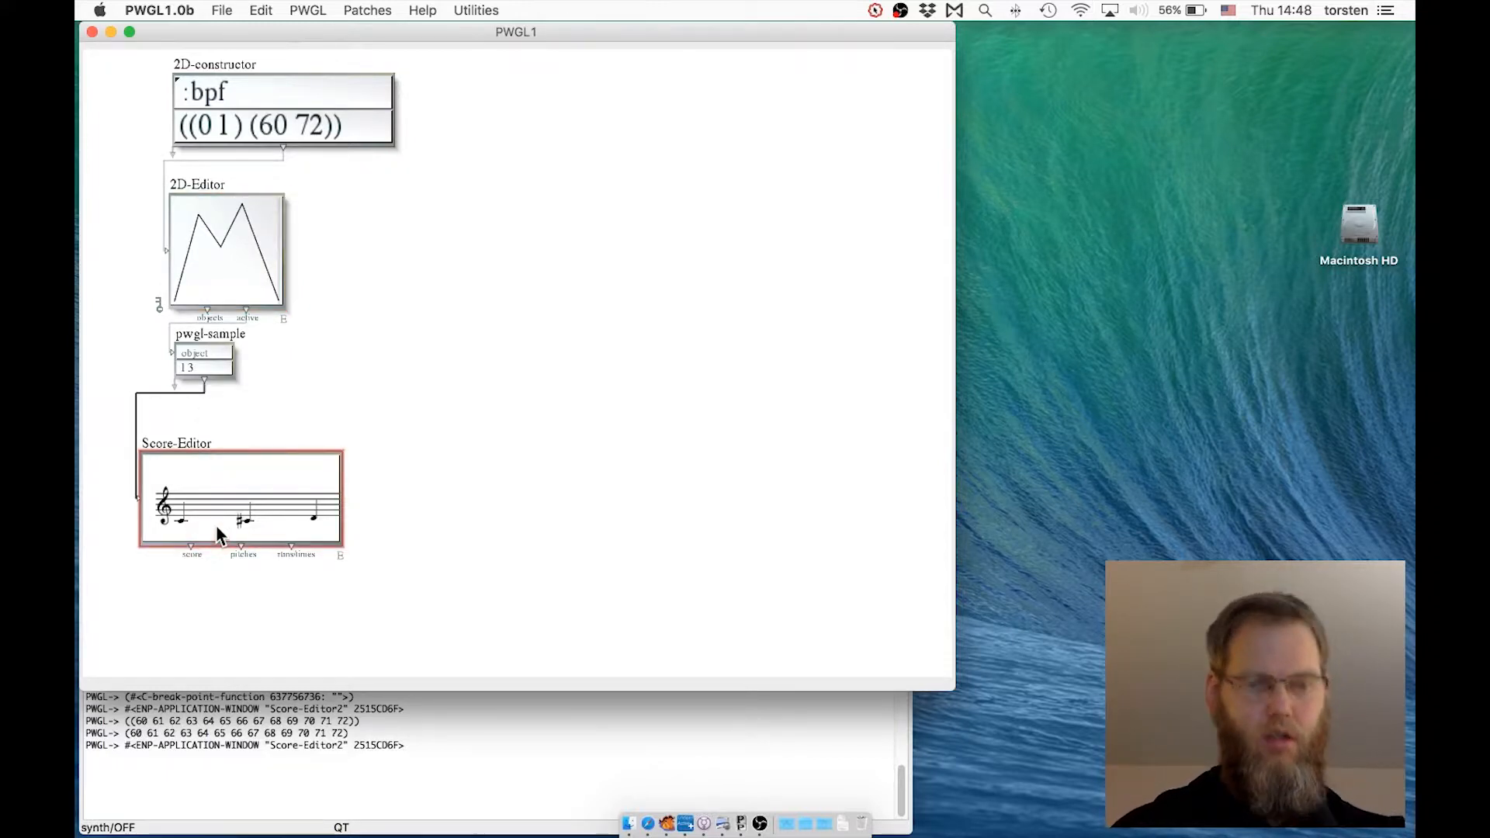
pyautogui.press('v')
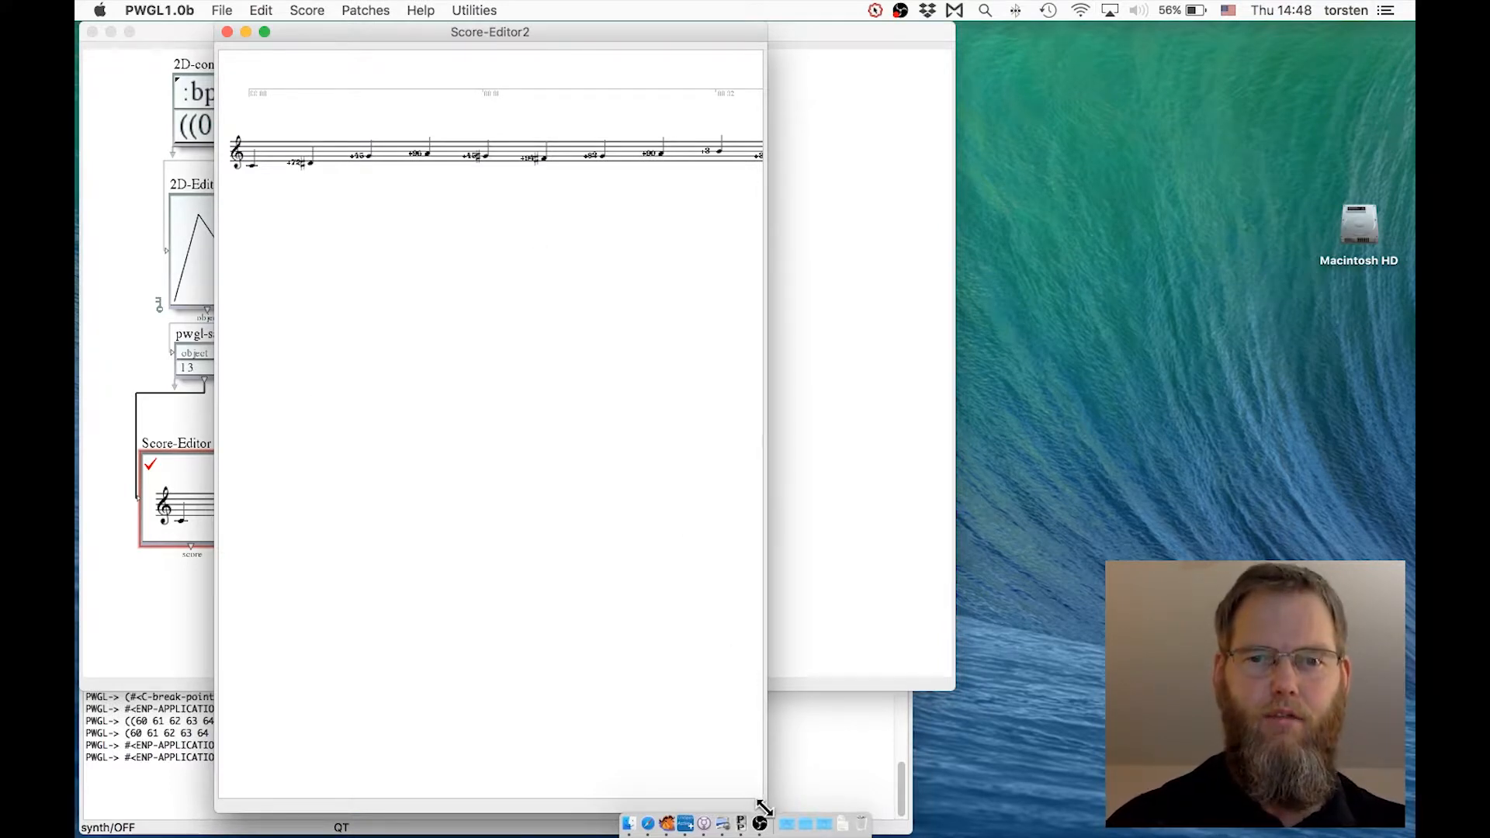
pyautogui.moveTo(758, 808); pyautogui.dragTo(1035, 826)
pyautogui.press('space')
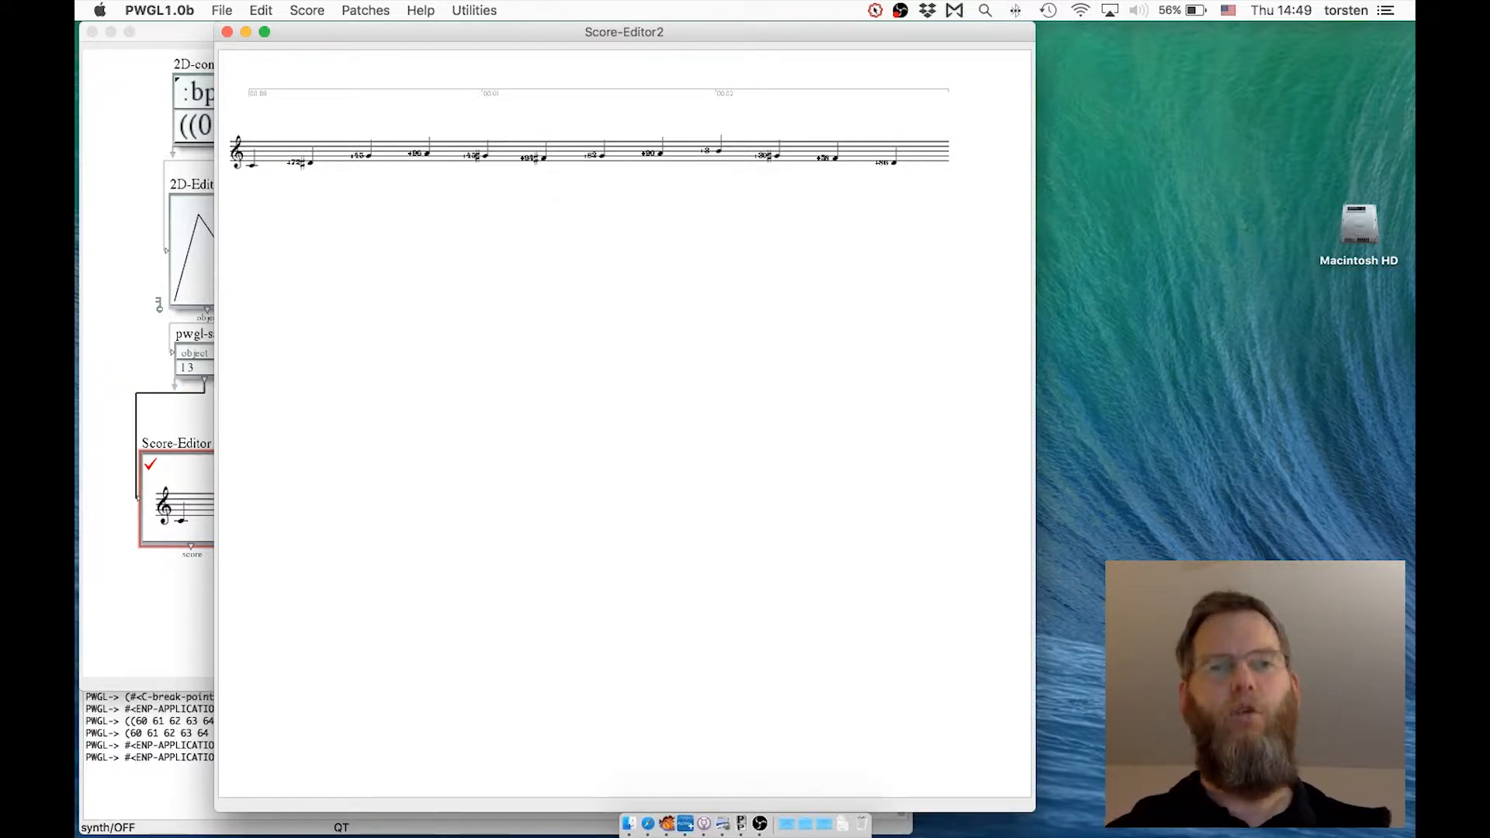
pyautogui.moveTo(308, 31); pyautogui.dragTo(659, 25)
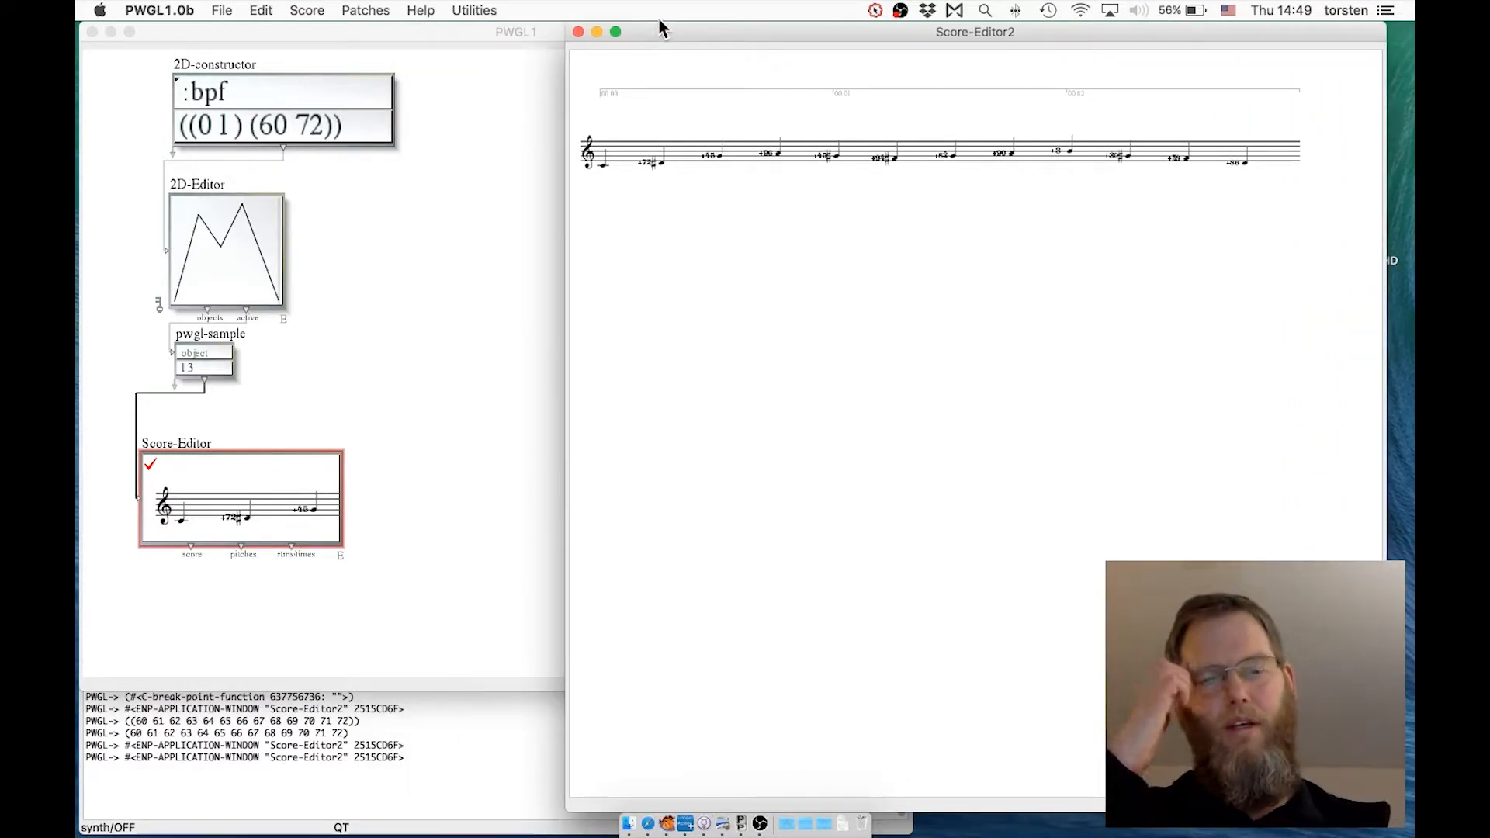
# Step: Evaluate the pwgl-sample box and examine a magnified view of its sampled values in the PWGL output window
pyautogui.click(208, 346)
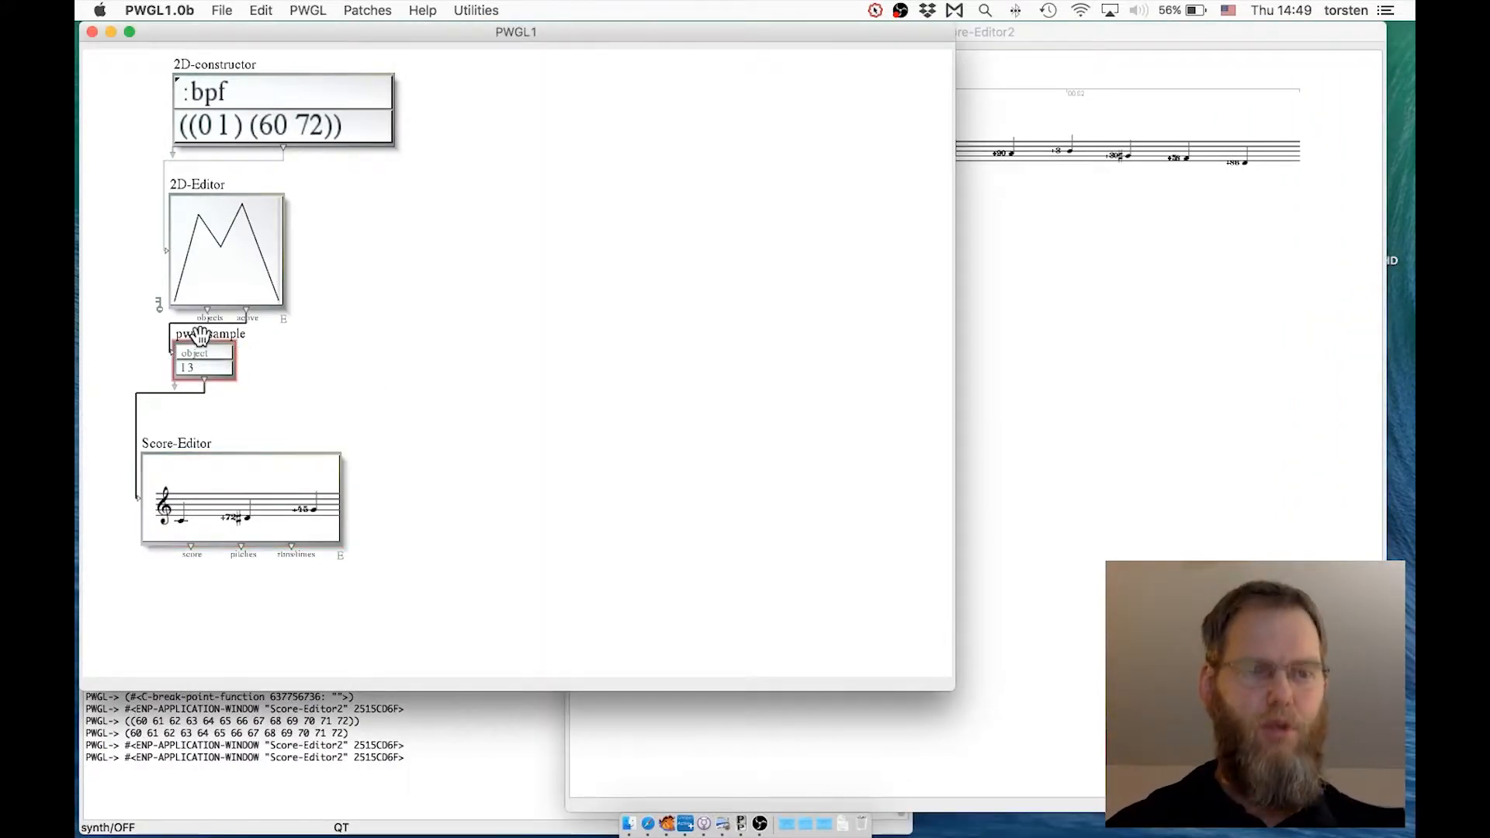
pyautogui.press('v')
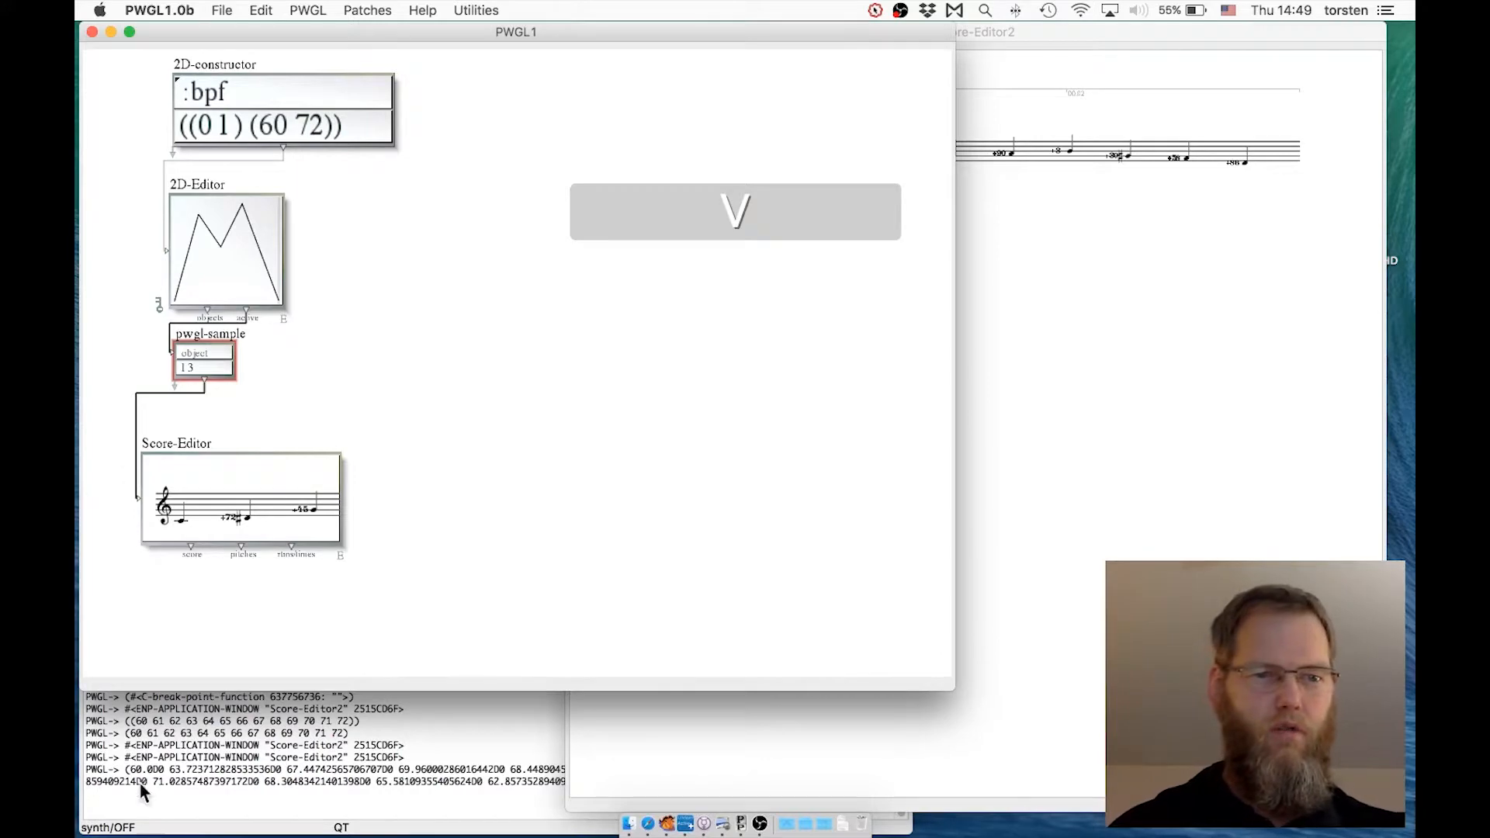
pyautogui.click(138, 781)
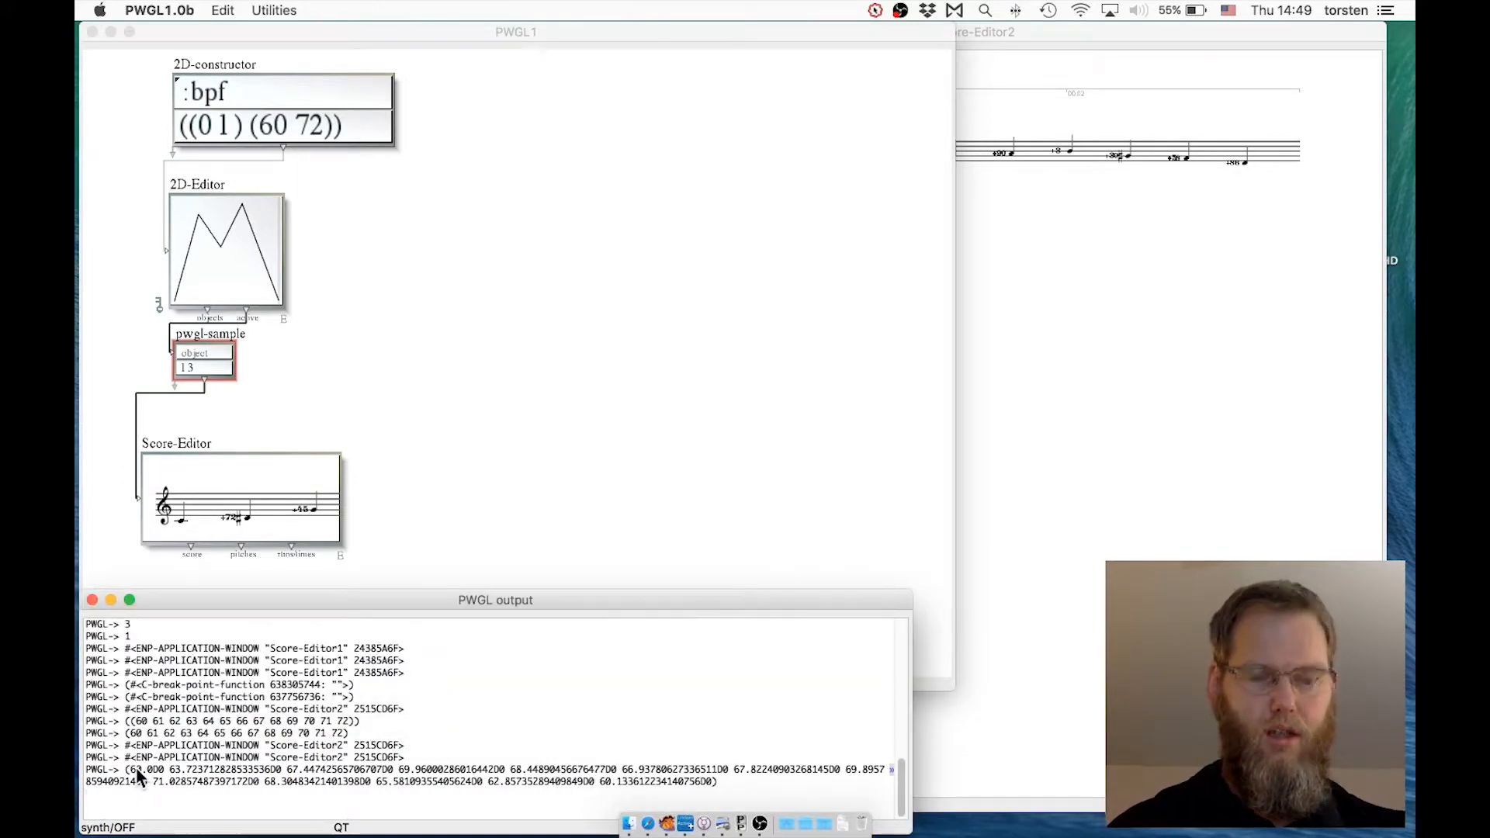
pyautogui.press('alt+super+8')
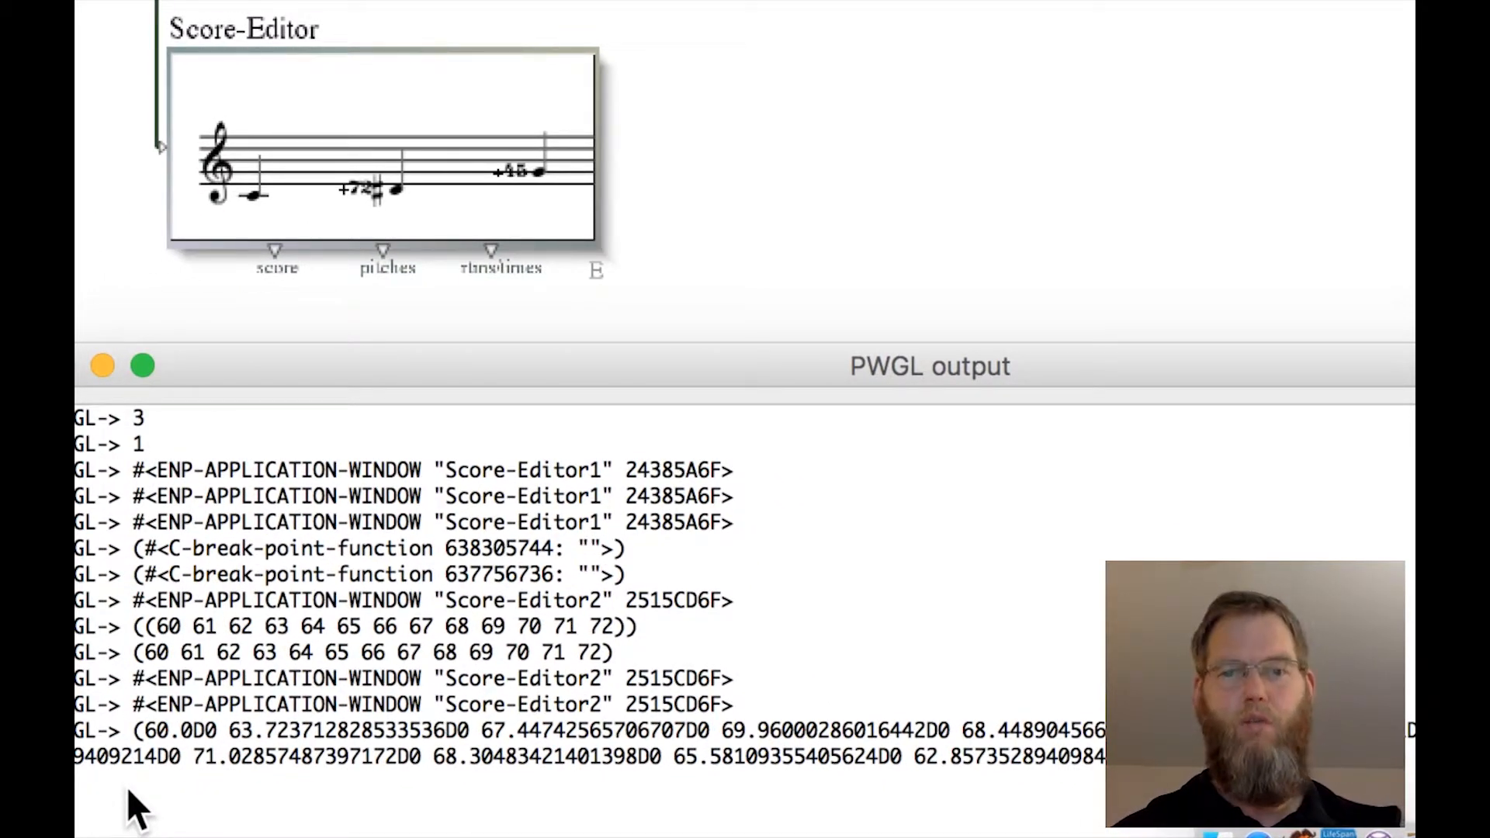
pyautogui.press('alt+super+8')
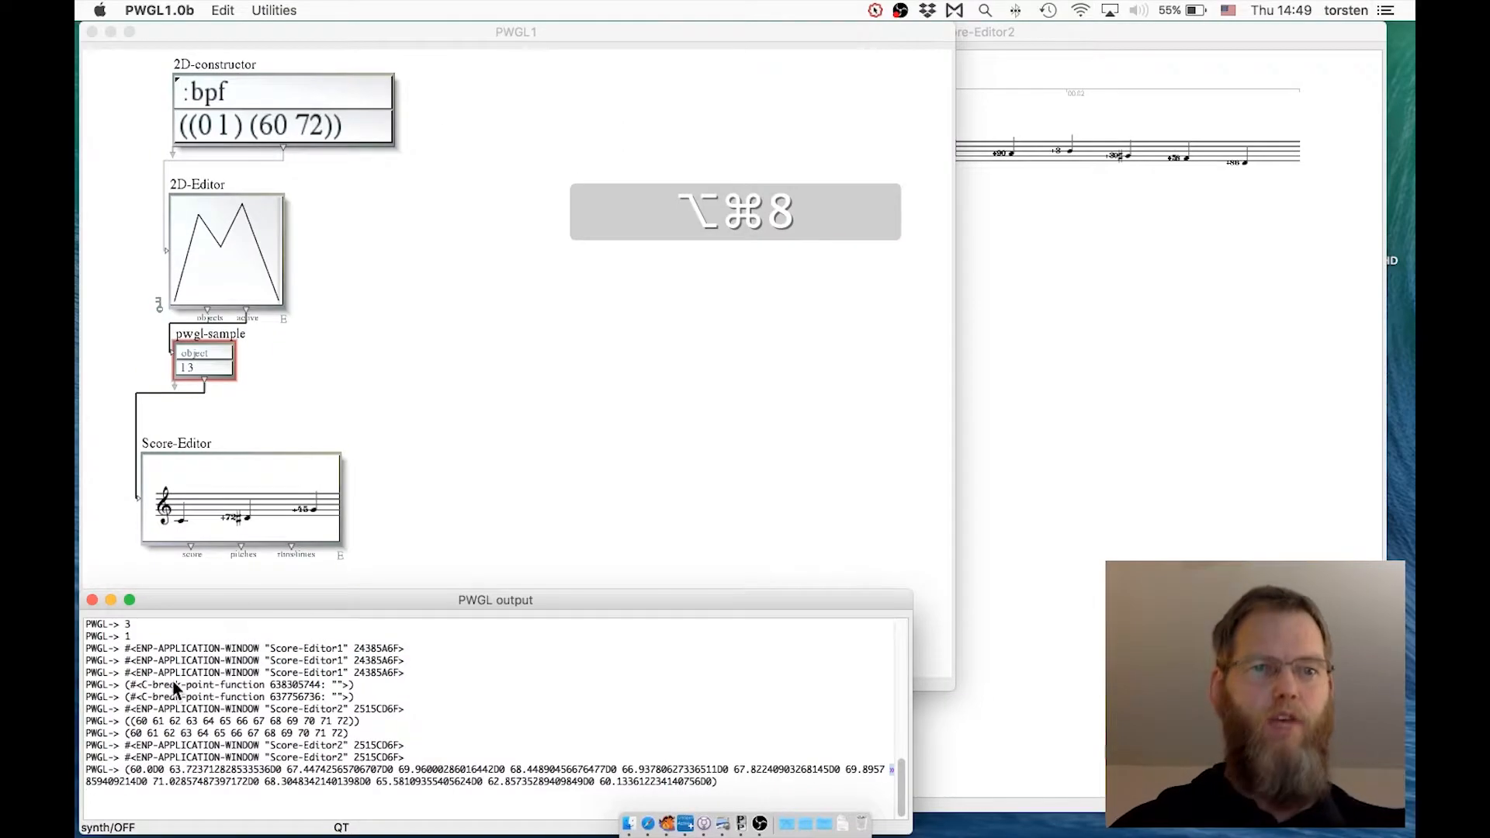
# Step: Insert a g-round box between pwgl-sample and the Score-Editor, connecting pwgl-sample's output to it and its output to the Score-Editor
pyautogui.rightClick(169, 401)
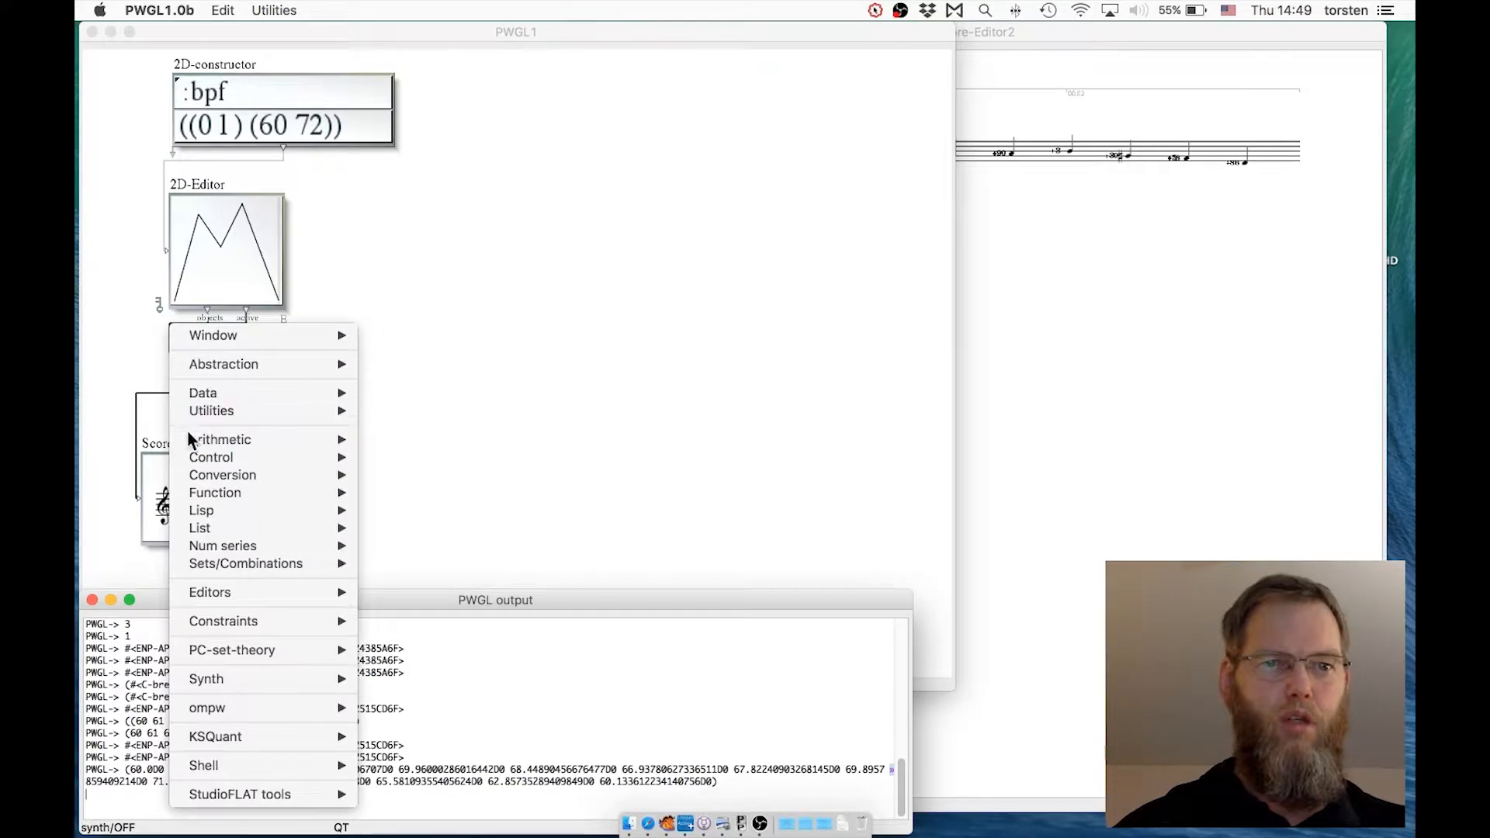
pyautogui.moveTo(190, 438)
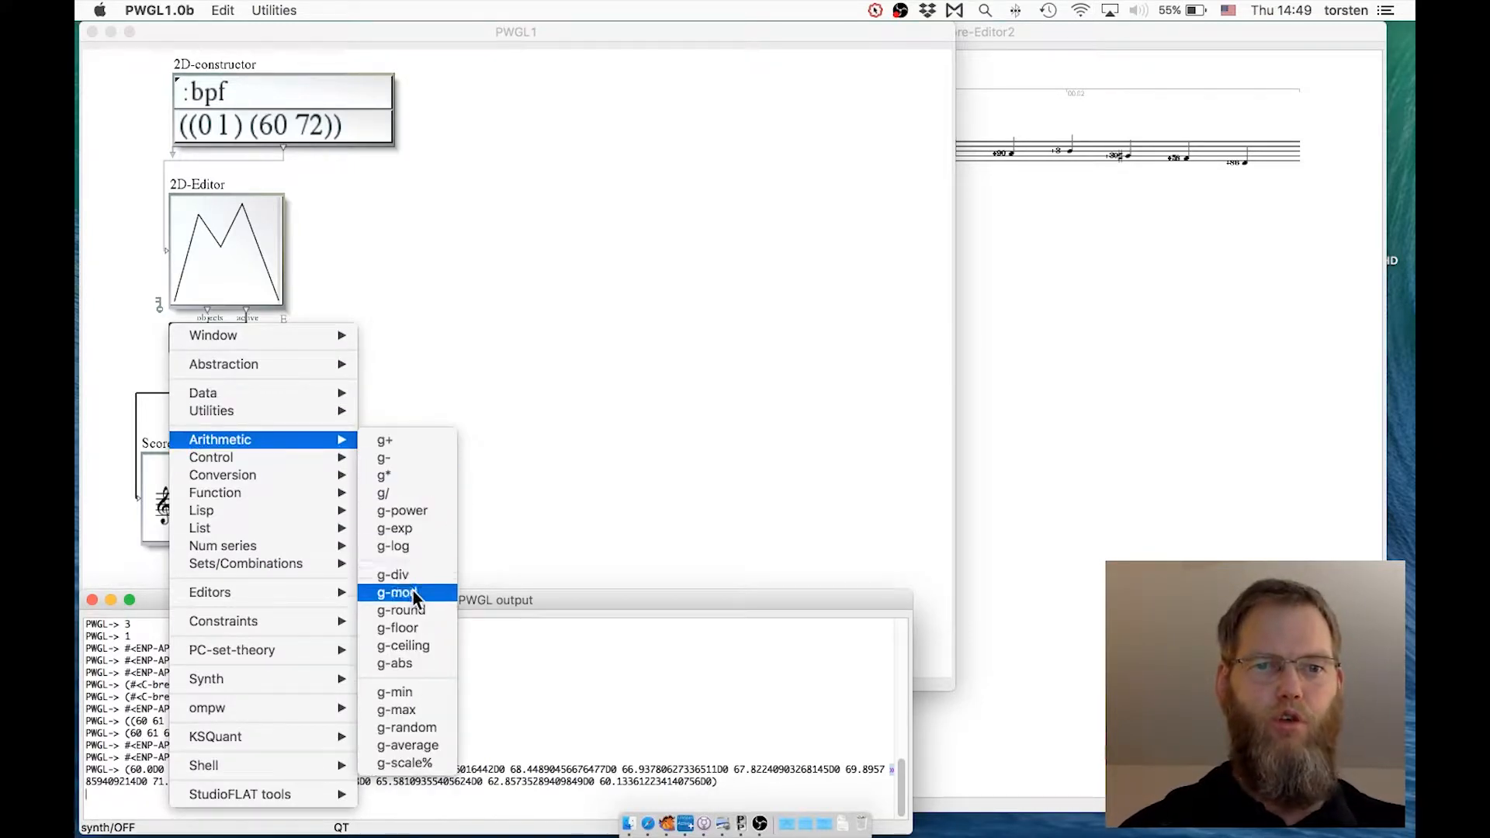
pyautogui.click(400, 610)
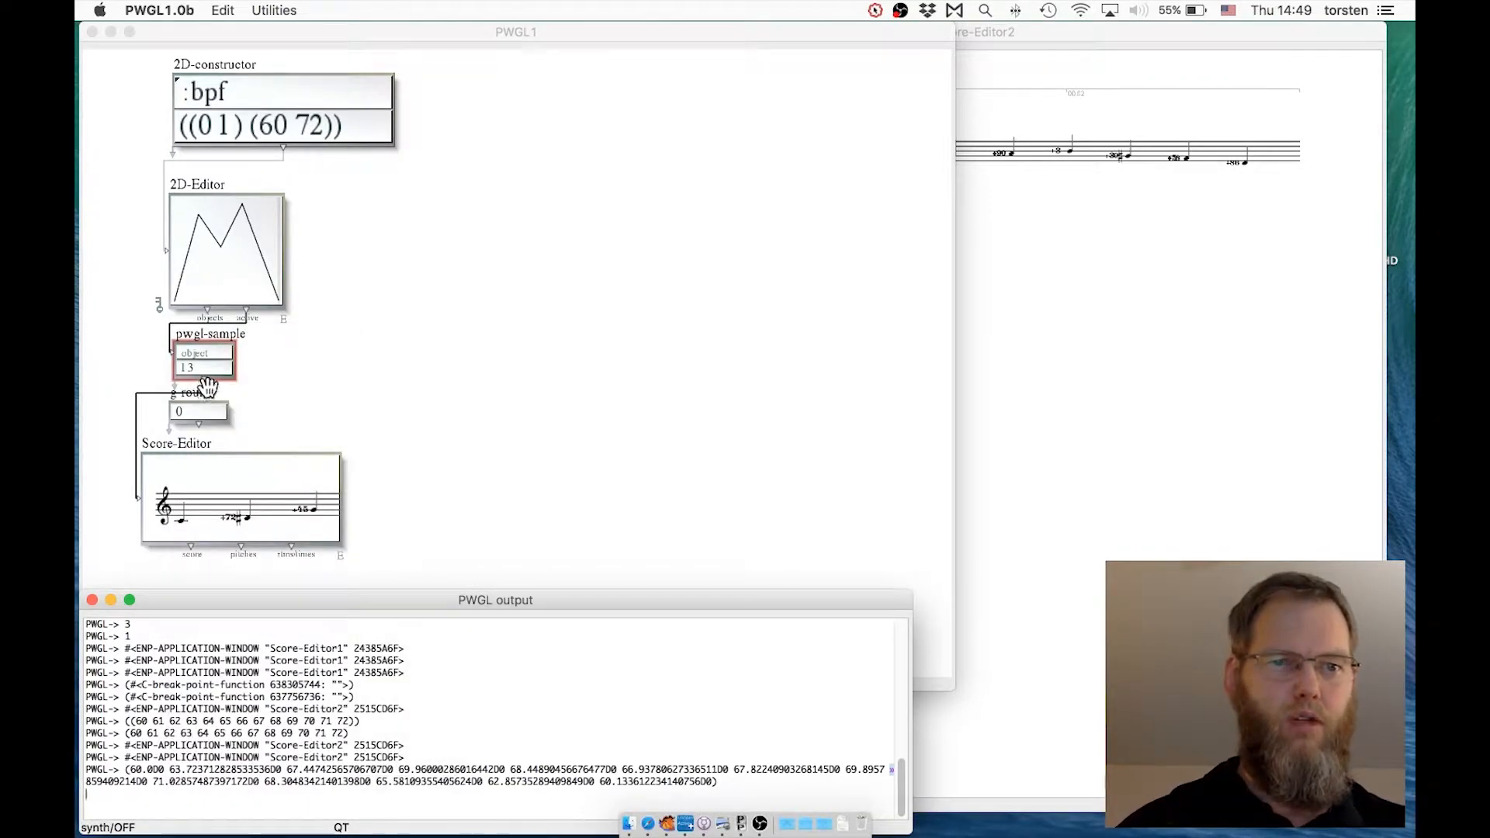
pyautogui.click(197, 397)
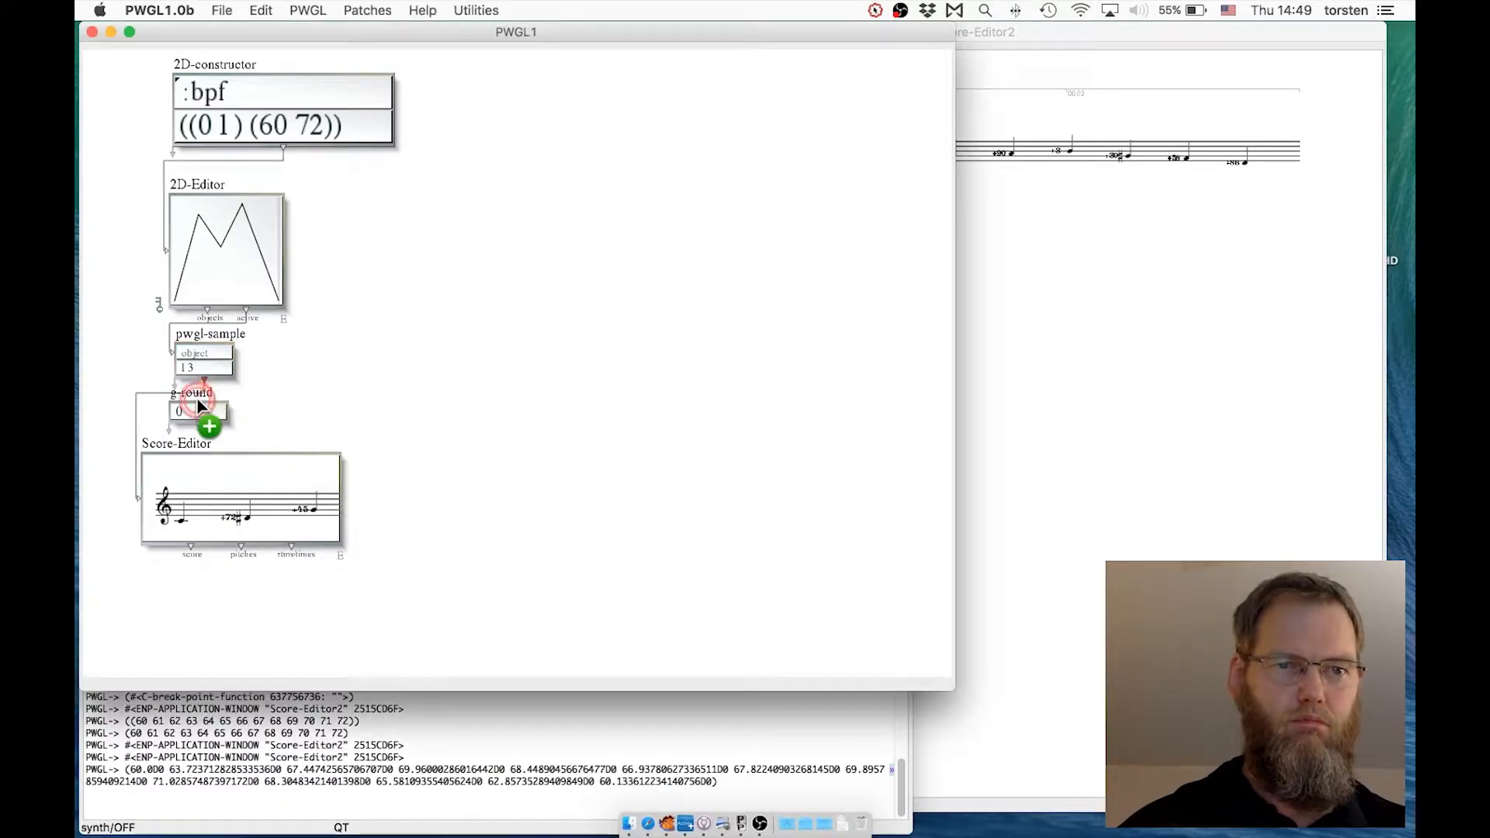
pyautogui.moveTo(197, 397)
pyautogui.mouseDown()
pyautogui.moveTo(134, 465)
pyautogui.moveTo(141, 478)
pyautogui.mouseUp()
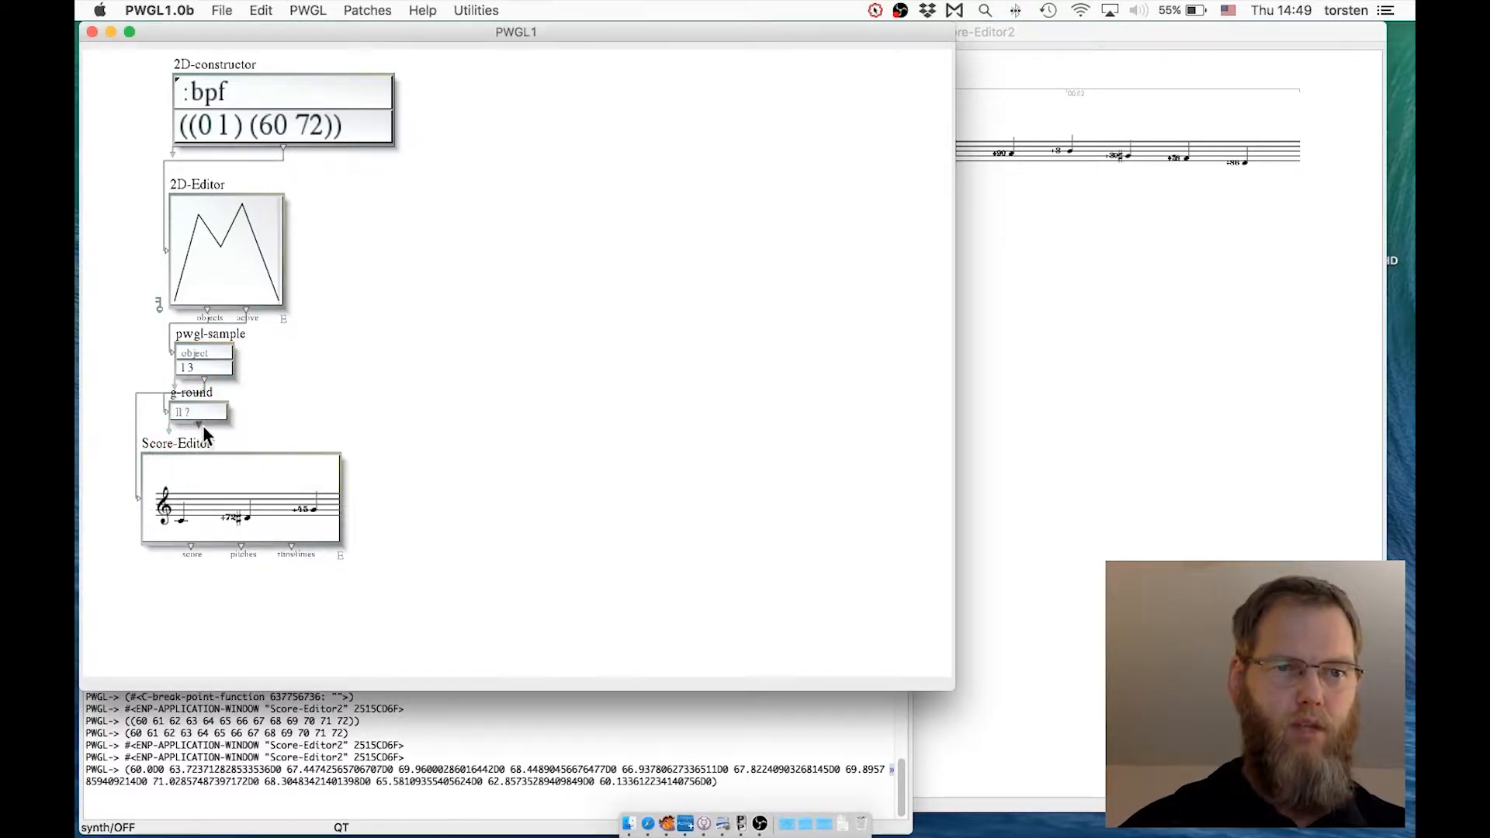
pyautogui.moveTo(197, 421); pyautogui.dragTo(187, 474)
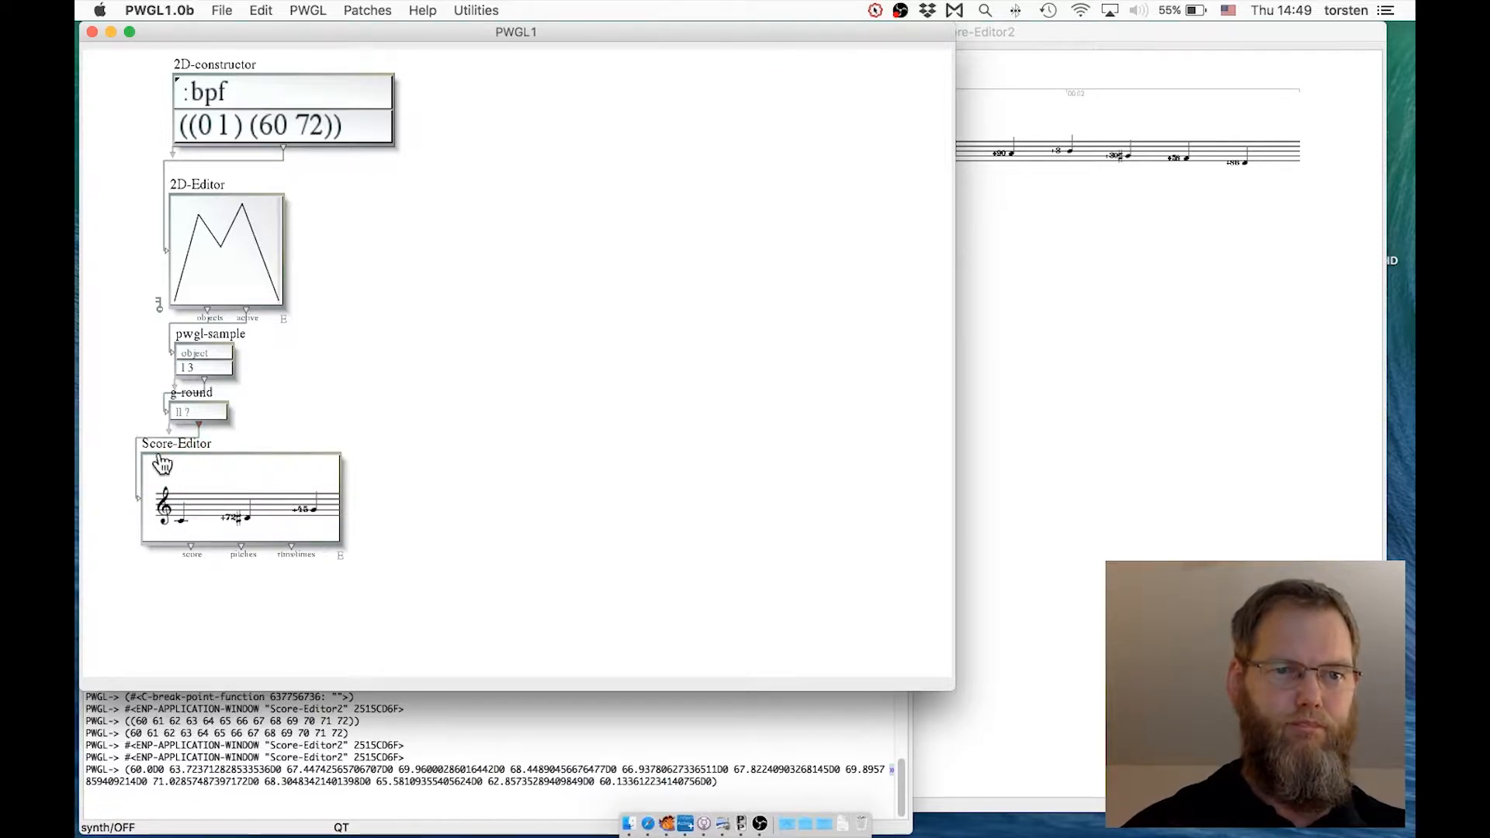
# Step: Evaluate the Score-Editor to notate the rounded pitches, and play back the score
pyautogui.click(243, 524)
pyautogui.press('v')
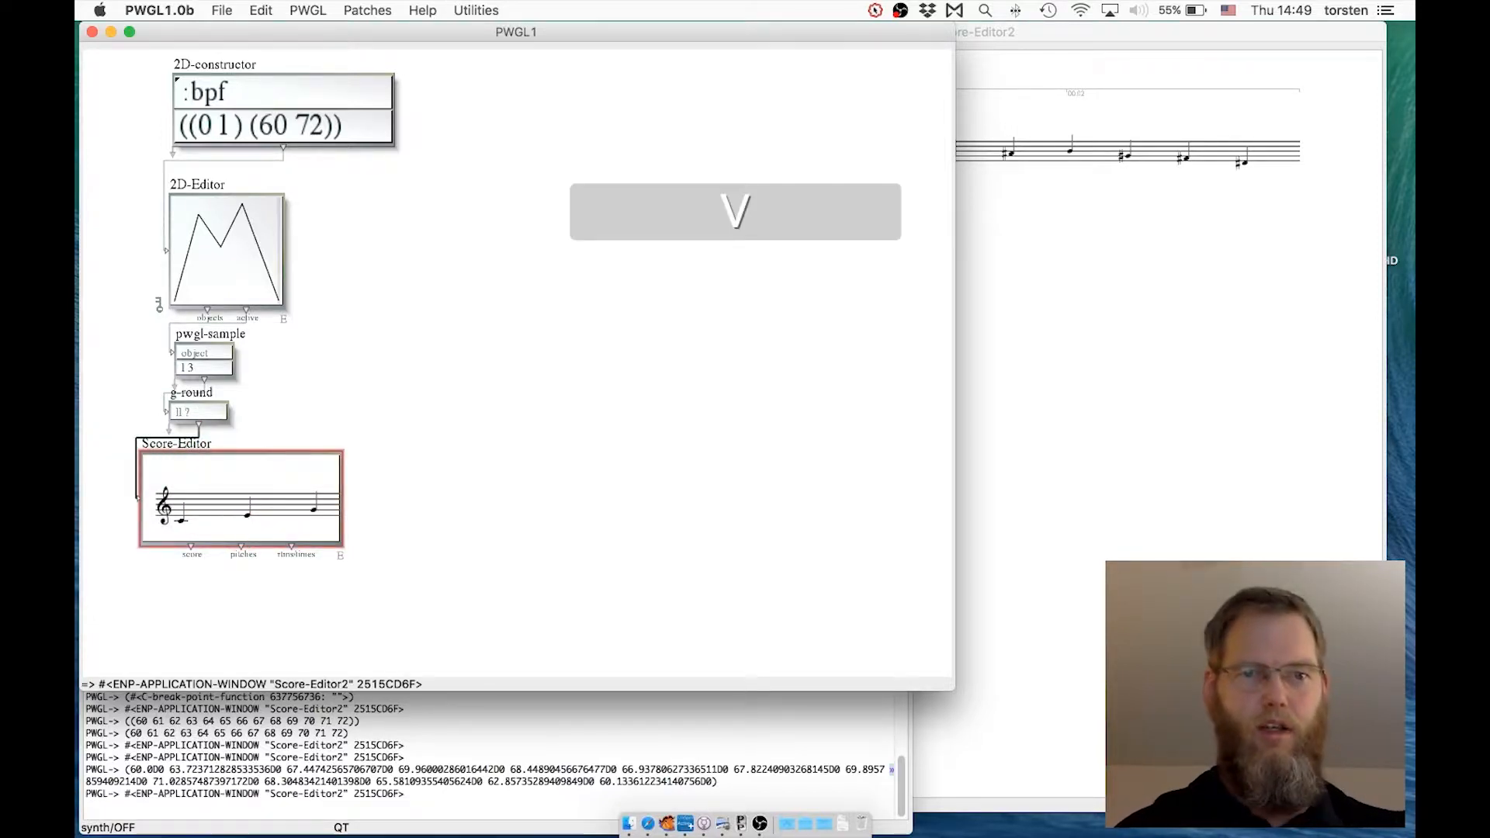
pyautogui.press('space')
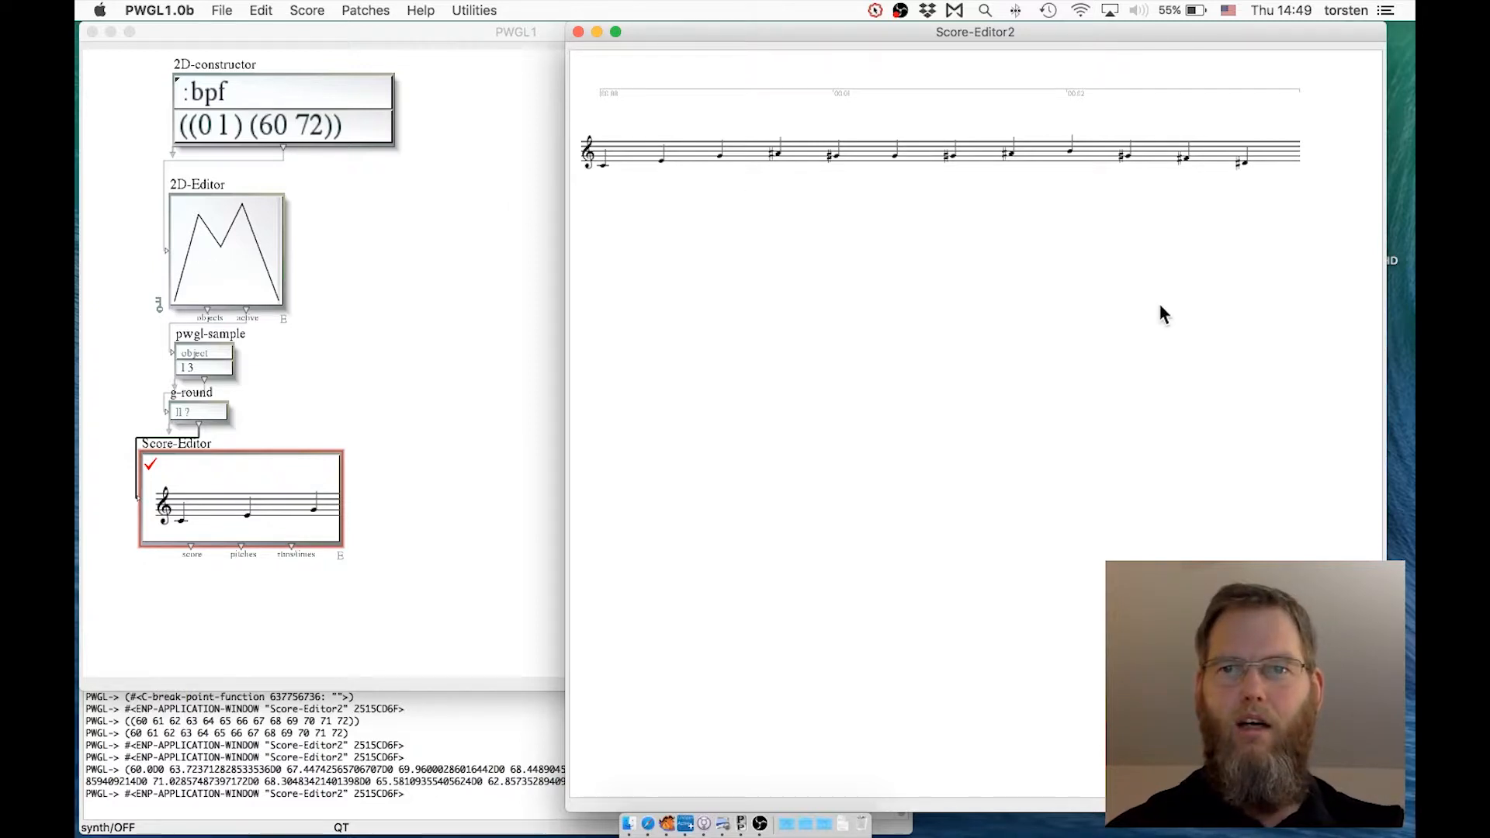
# Step: Move the bpf's first two inner points to about (0.07, 66.9) and (0.26, 61.8), and add points at about (0.49, 70.1) and (0.85, 68.3)
pyautogui.doubleClick(215, 235)
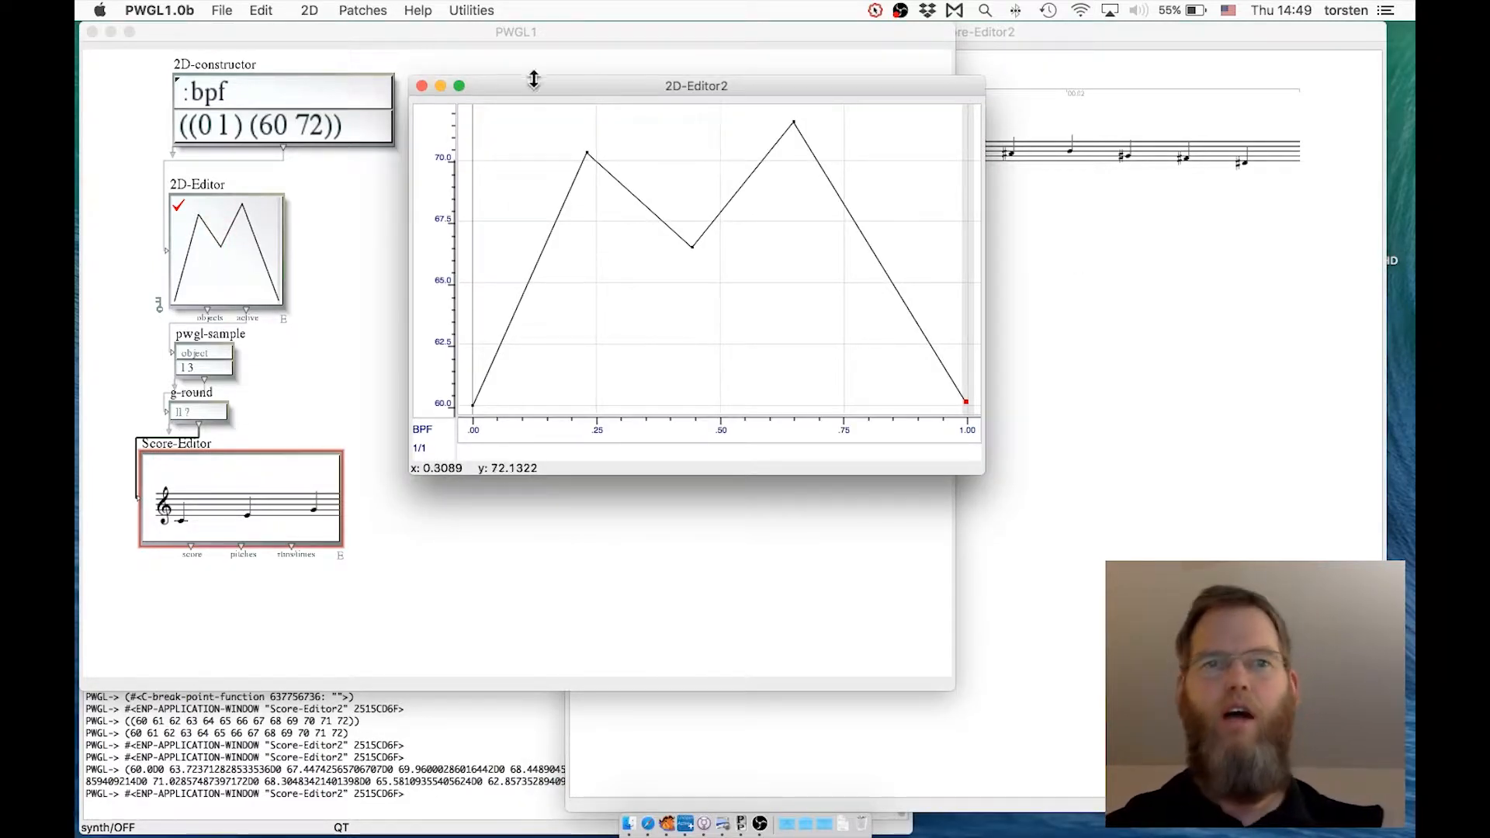
pyautogui.click(421, 86)
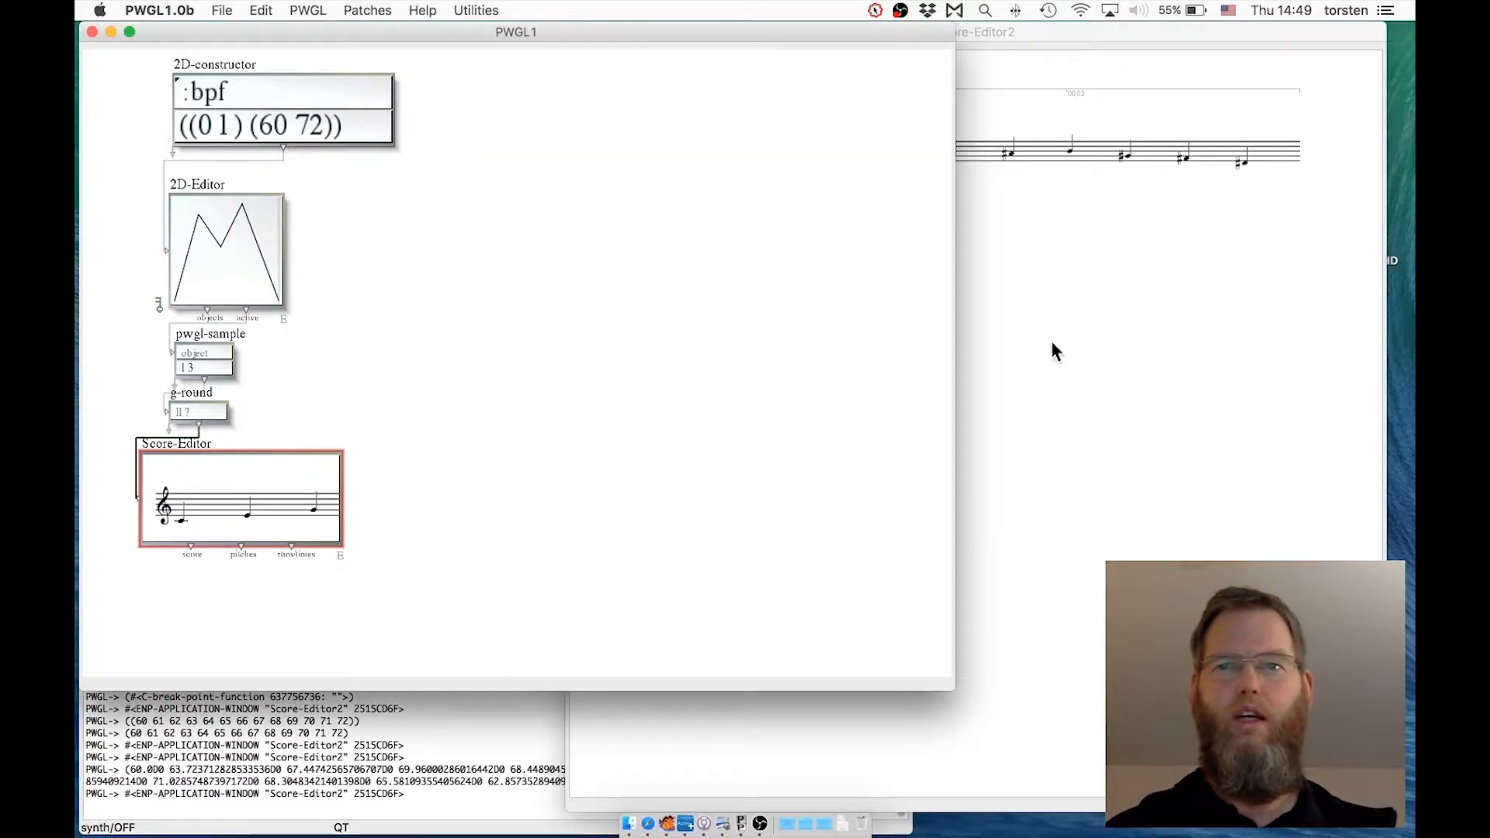
pyautogui.doubleClick(220, 264)
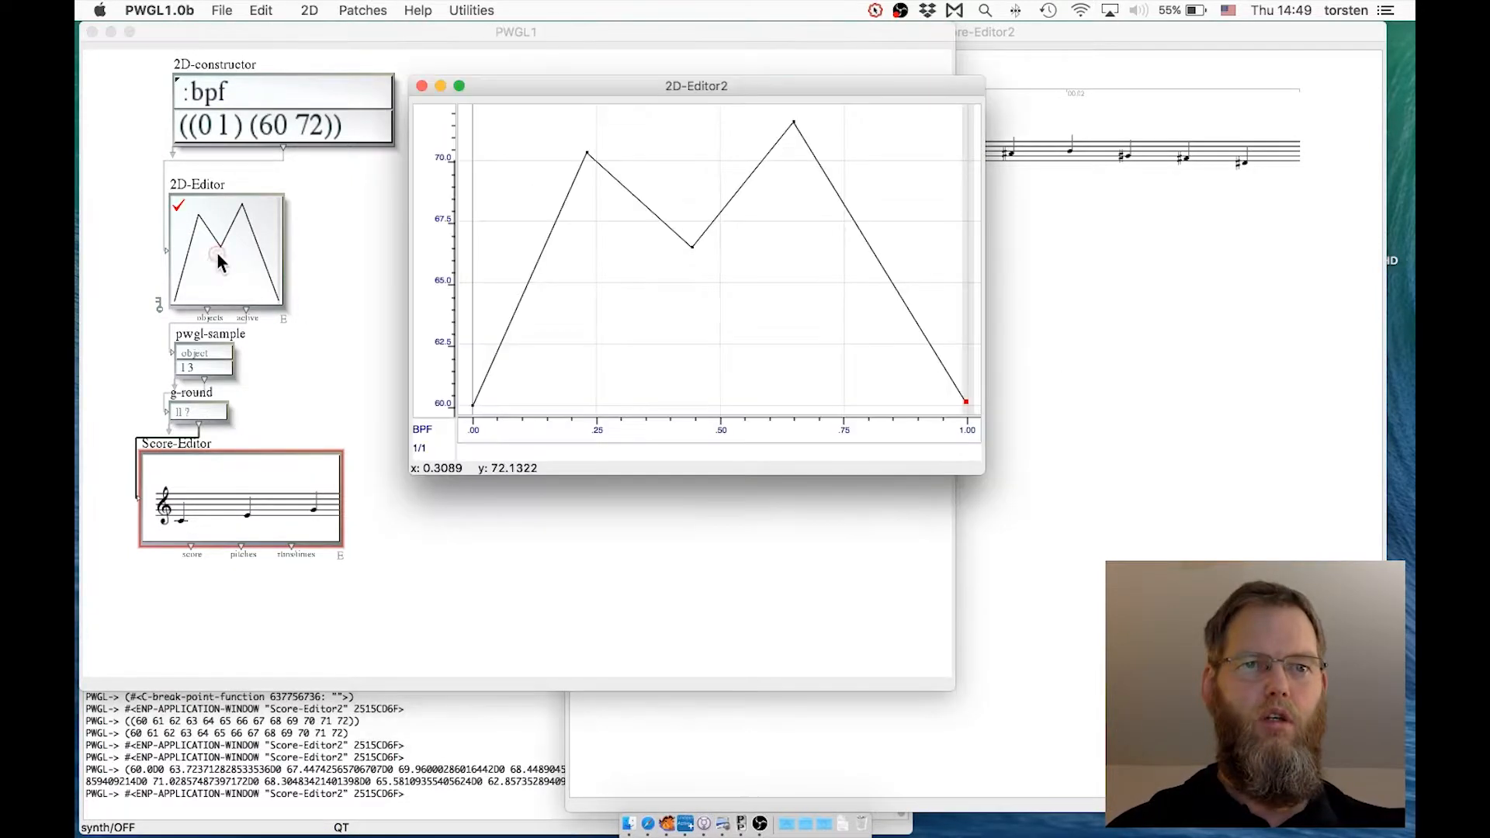
pyautogui.moveTo(592, 128); pyautogui.dragTo(507, 235)
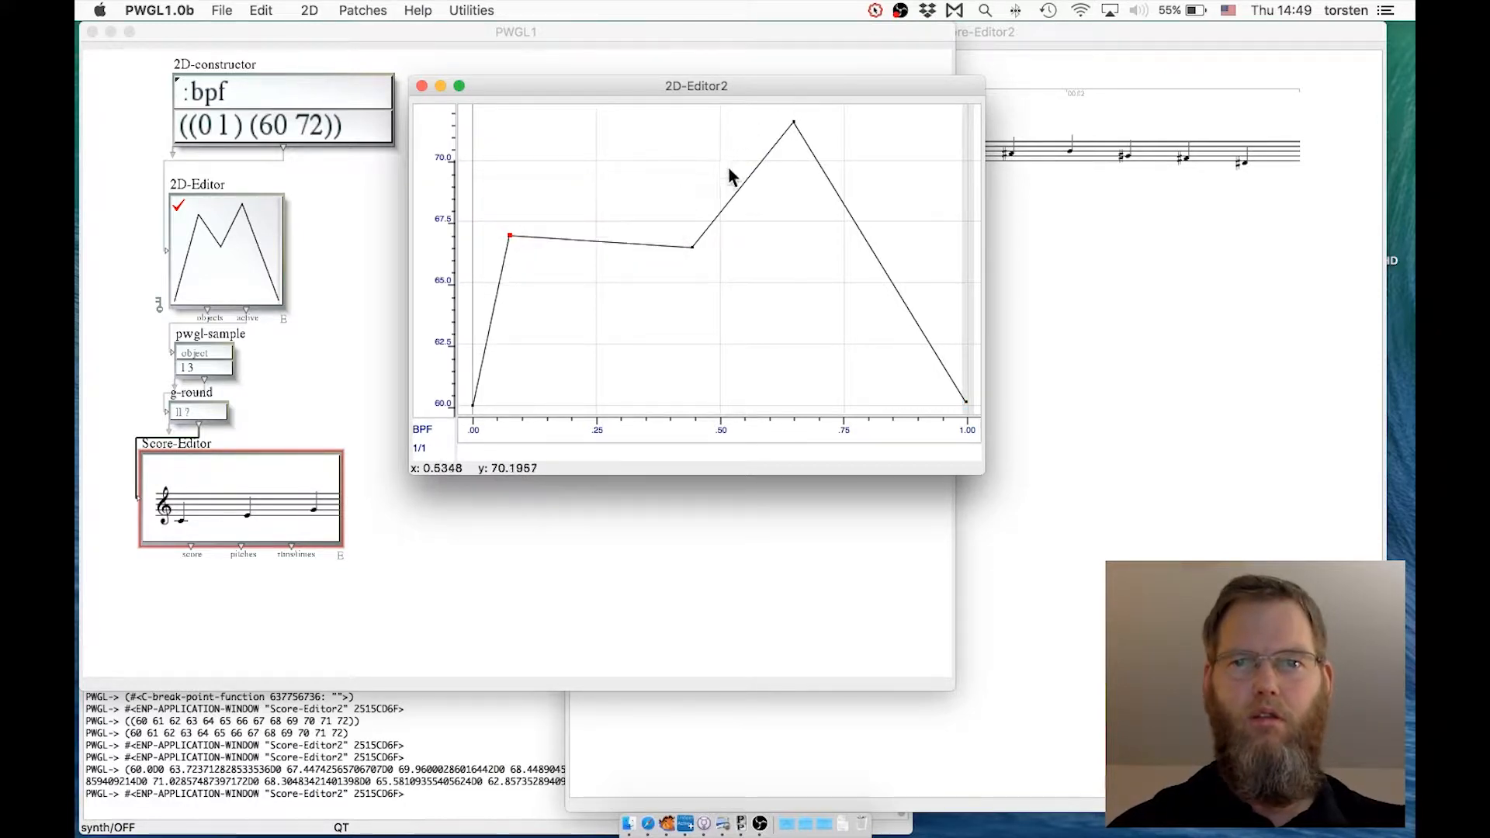
pyautogui.moveTo(690, 247); pyautogui.dragTo(599, 360)
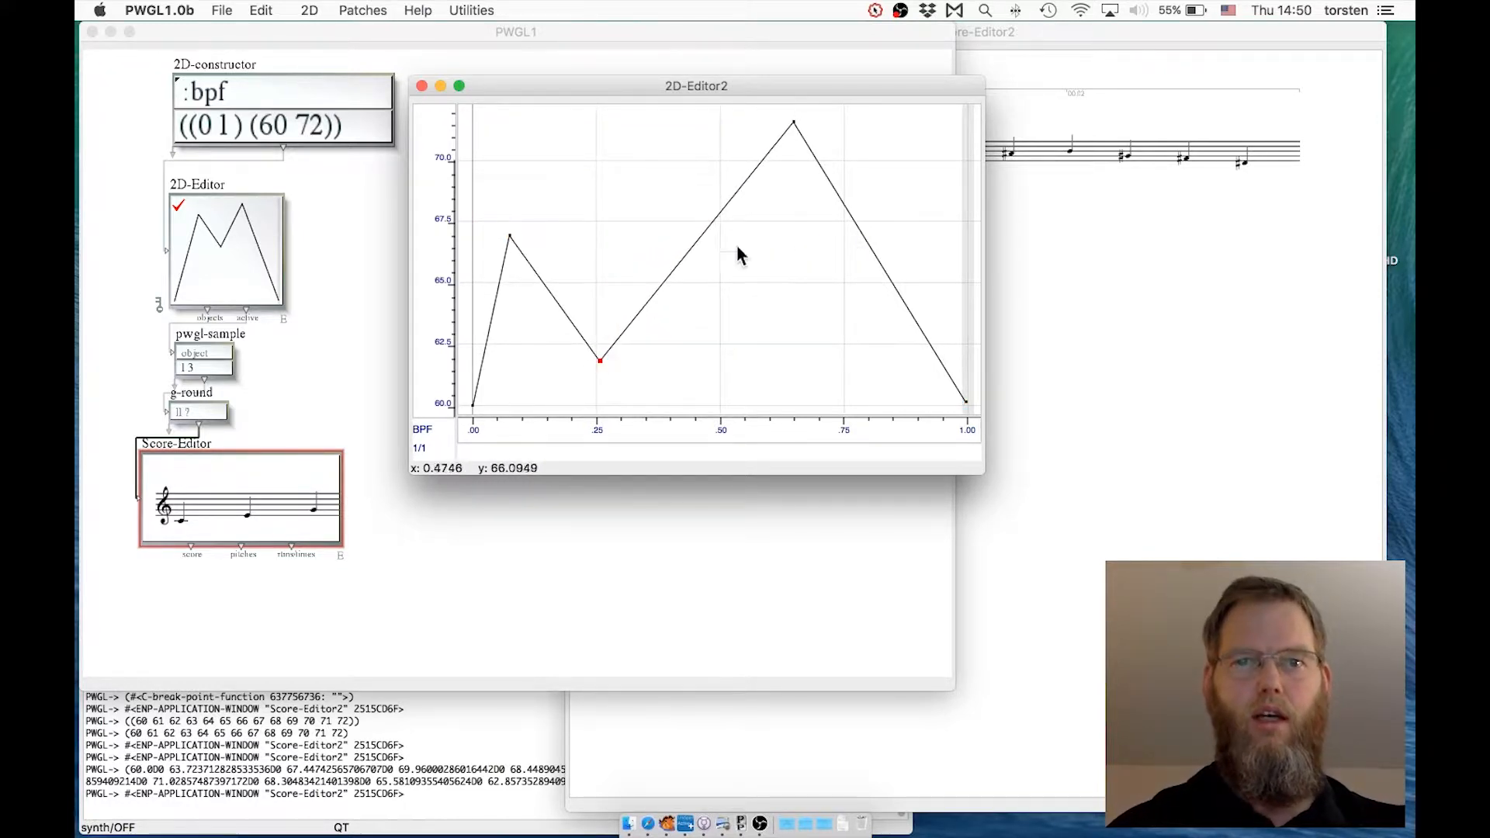
pyautogui.click(715, 159)
pyautogui.click(892, 201)
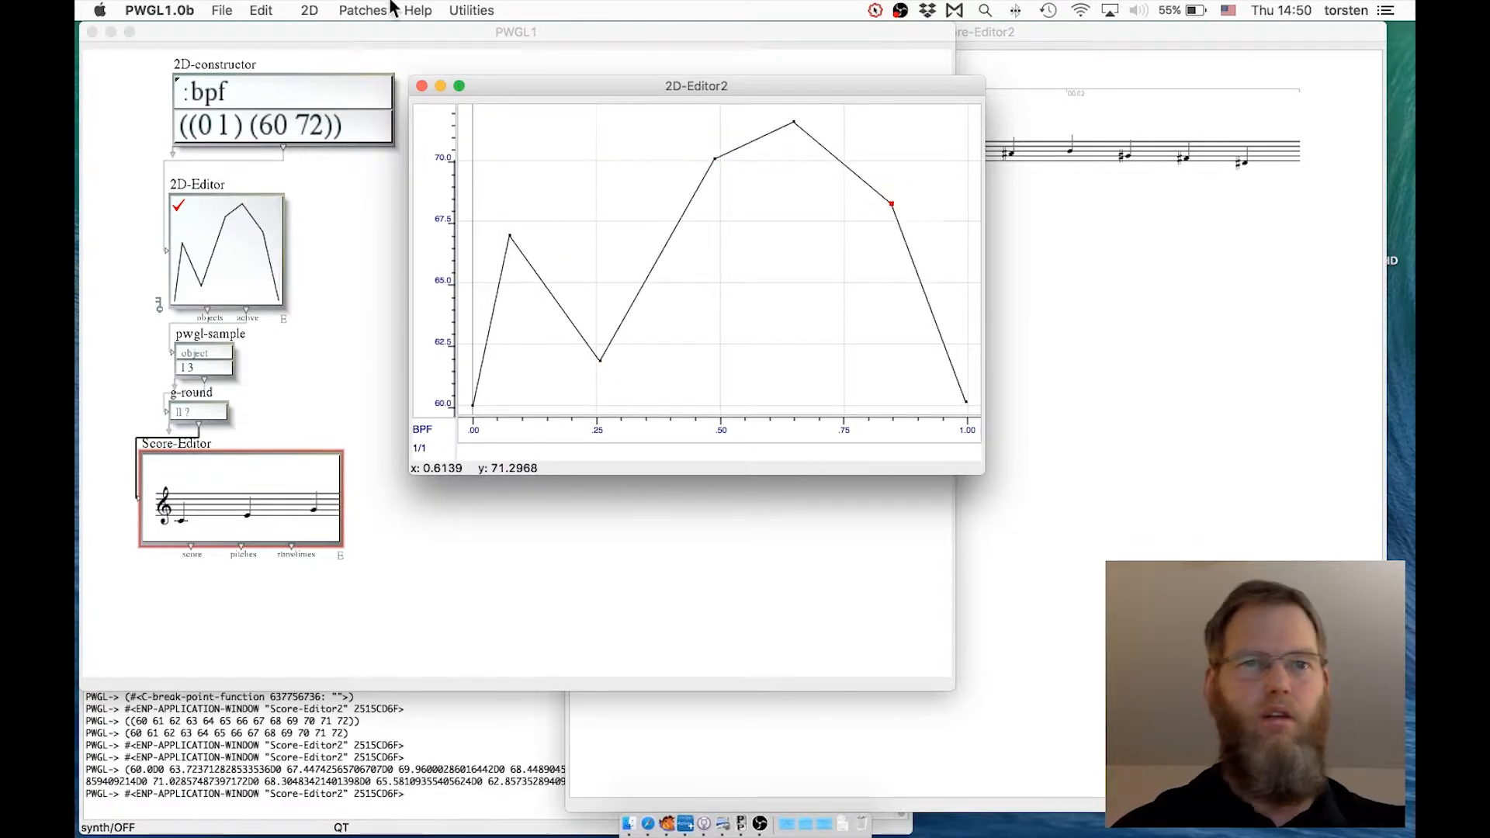
pyautogui.click(422, 86)
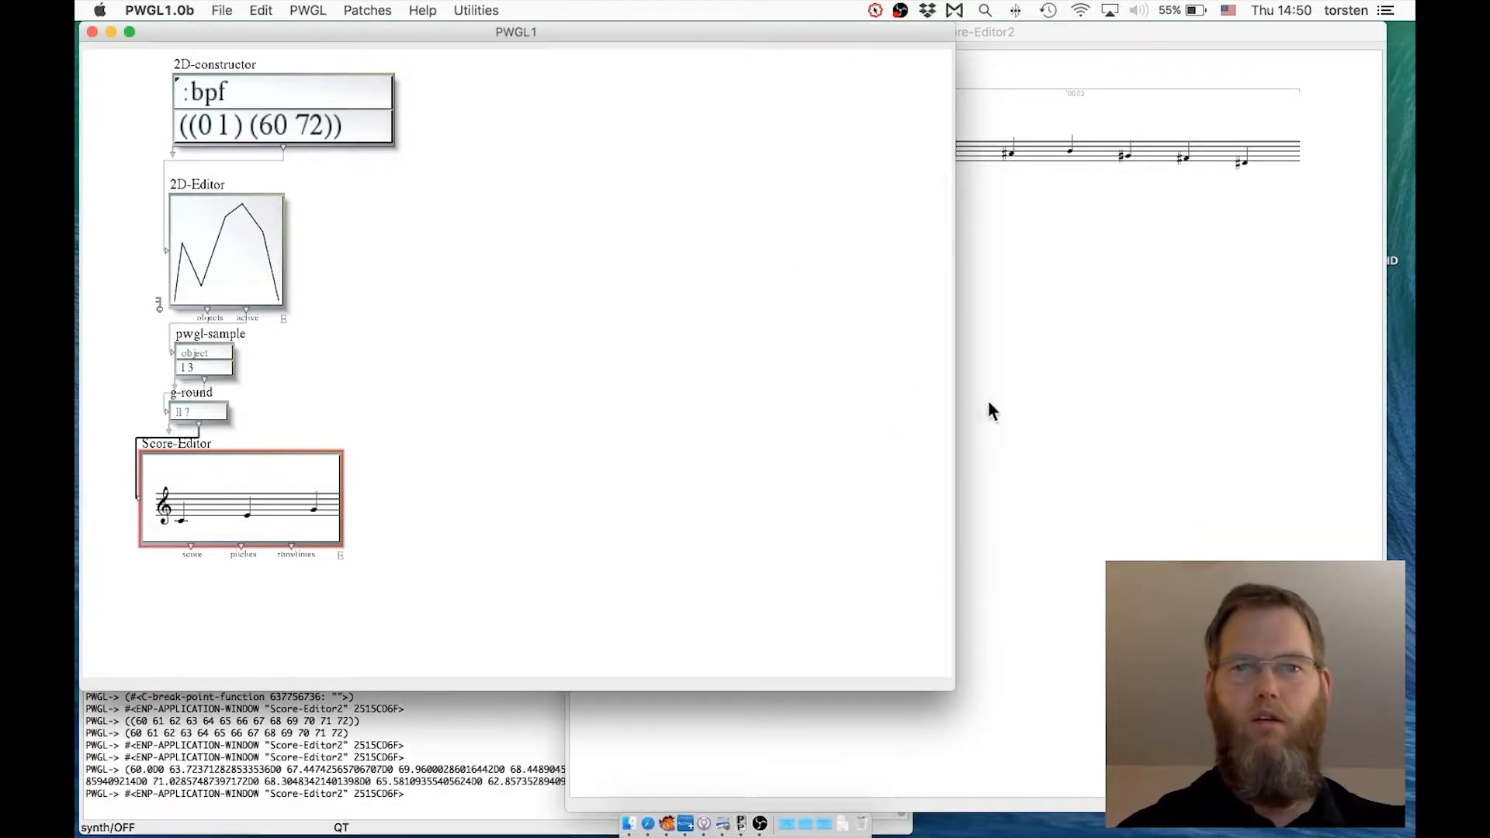
# Step: Re-evaluate the Score-Editor with the reshaped bpf and play back the new melody
pyautogui.press('v')
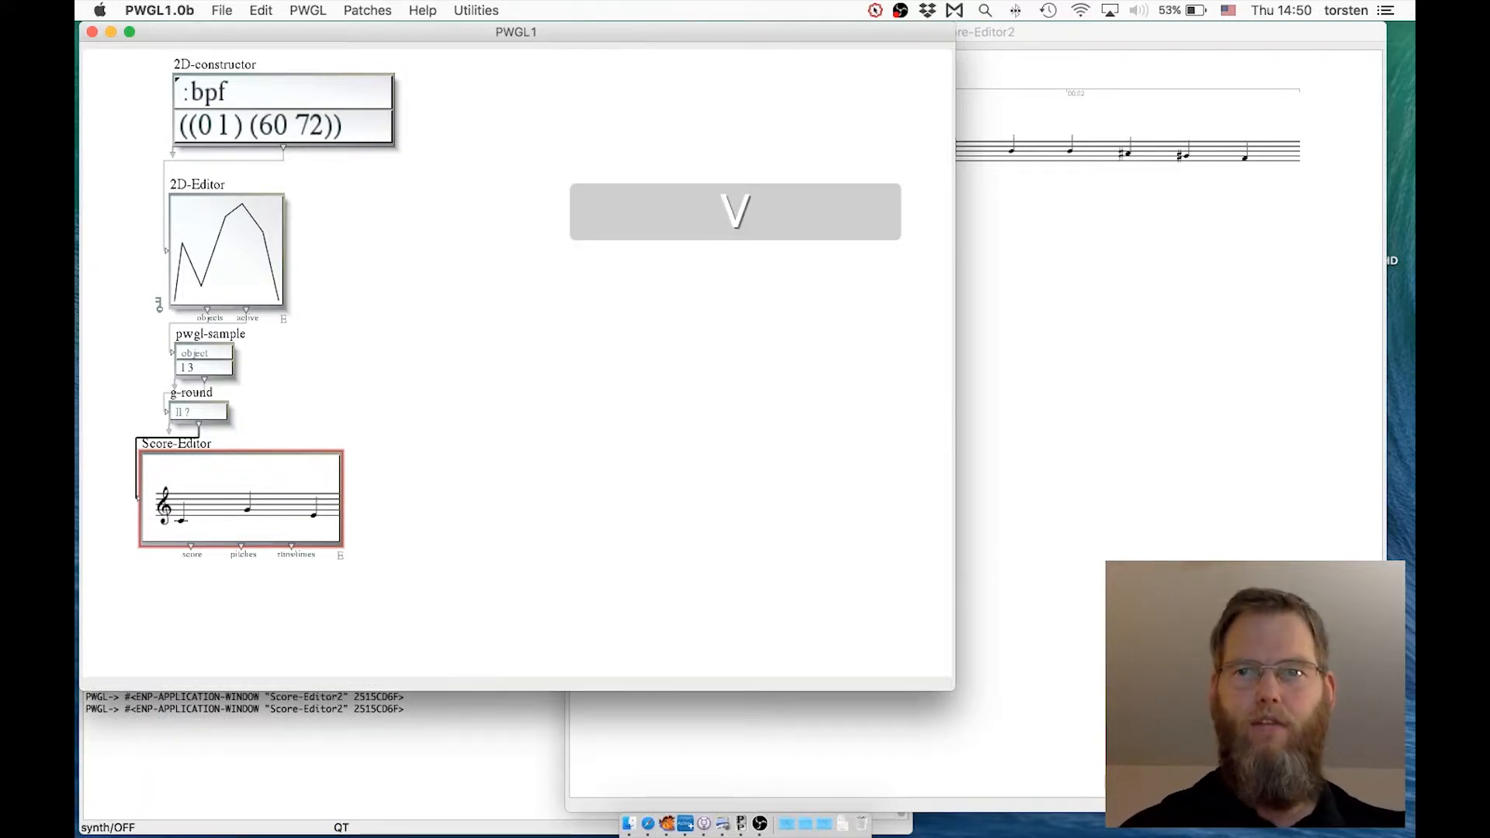
pyautogui.press('space')
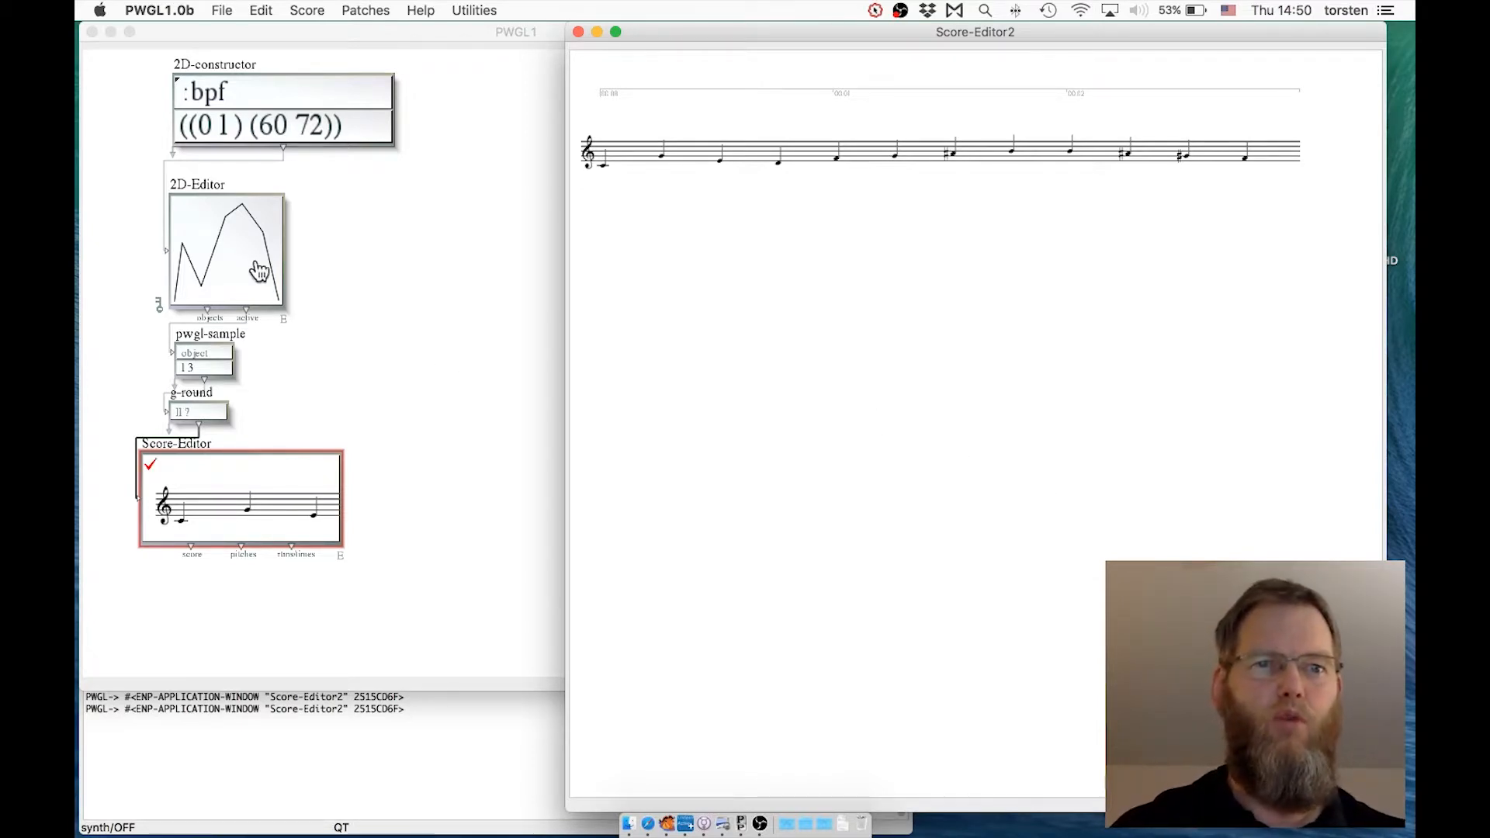
# Step: Move the bpf point near x 0.85 to about (0.78, 65.0) and the one near 0.49 to (0.49, 66.1), and re-evaluate the Score-Editor
pyautogui.doubleClick(259, 268)
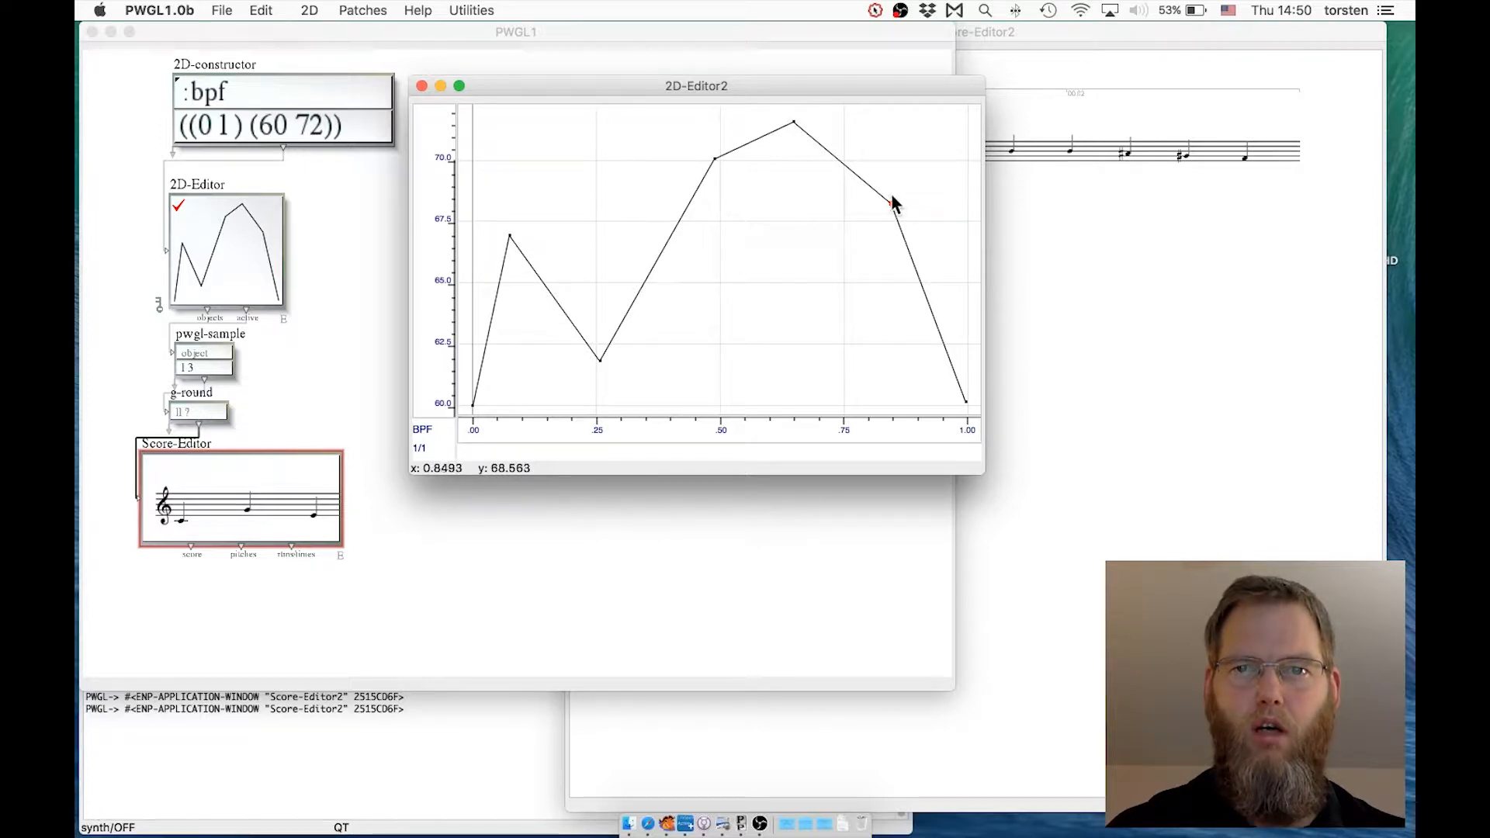
pyautogui.moveTo(890, 202); pyautogui.dragTo(852, 310)
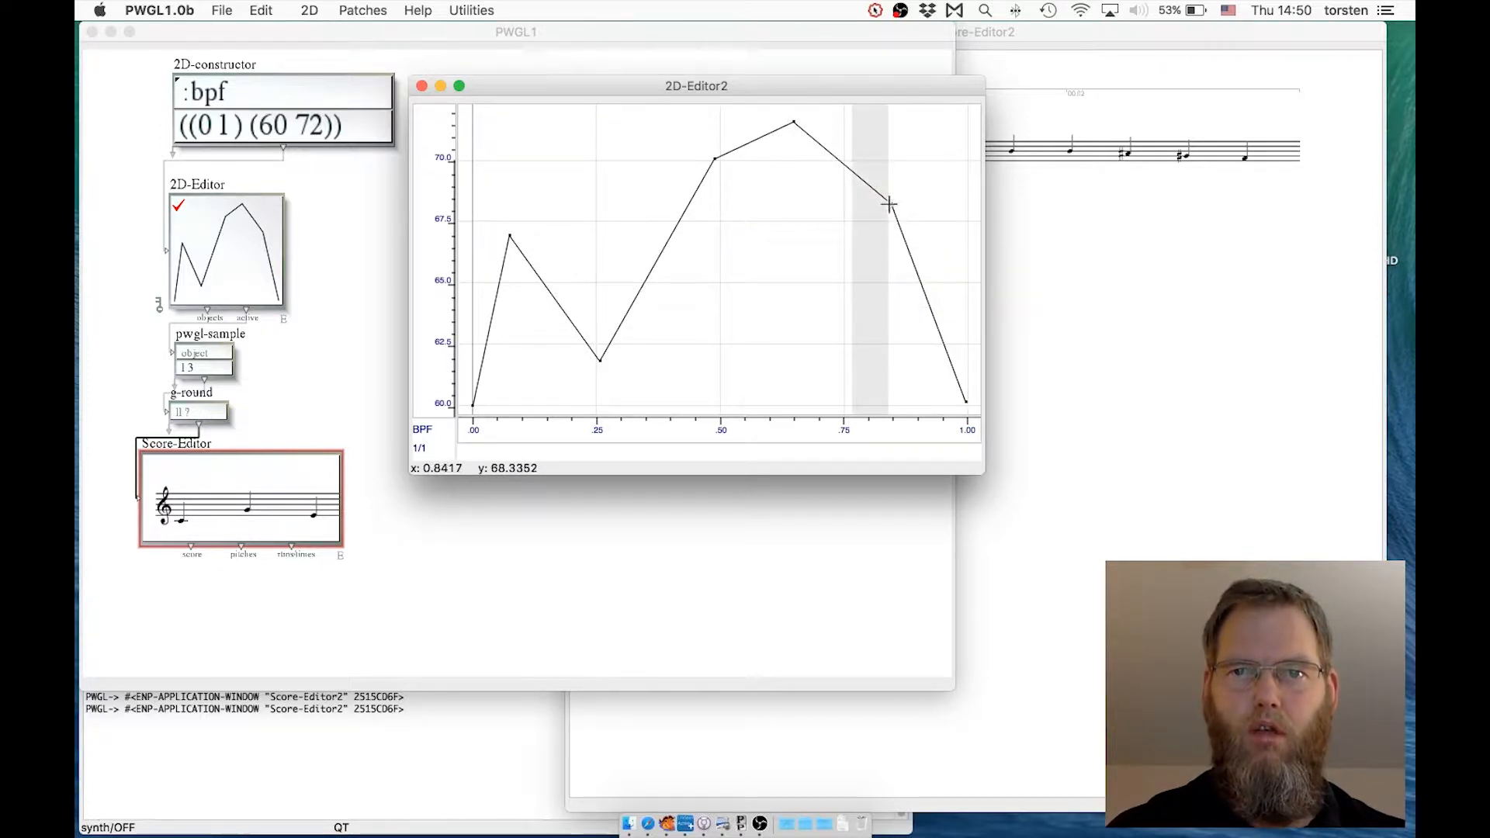
pyautogui.moveTo(890, 204); pyautogui.dragTo(857, 283)
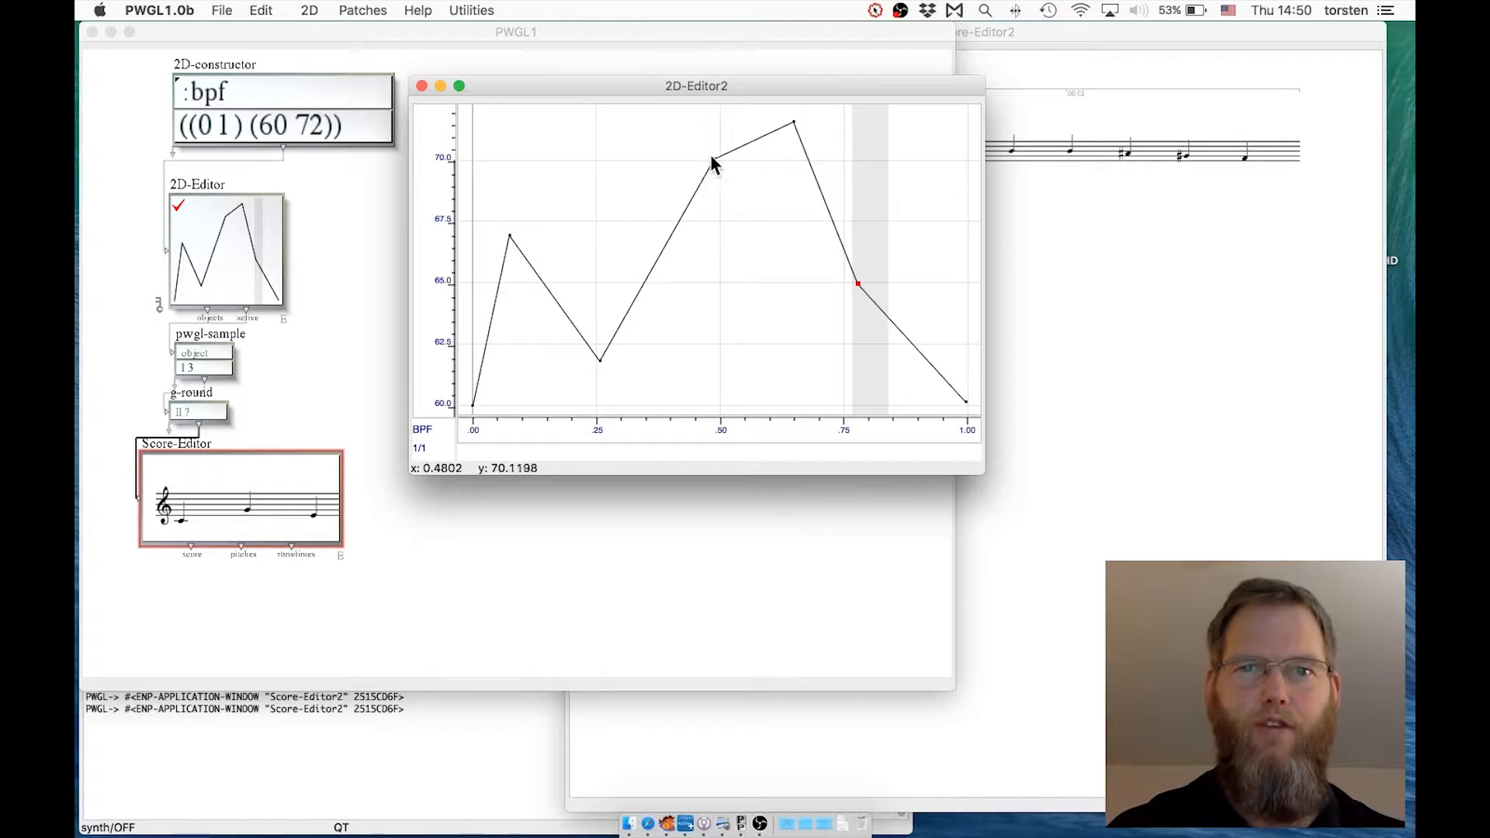
pyautogui.moveTo(710, 157); pyautogui.dragTo(714, 254)
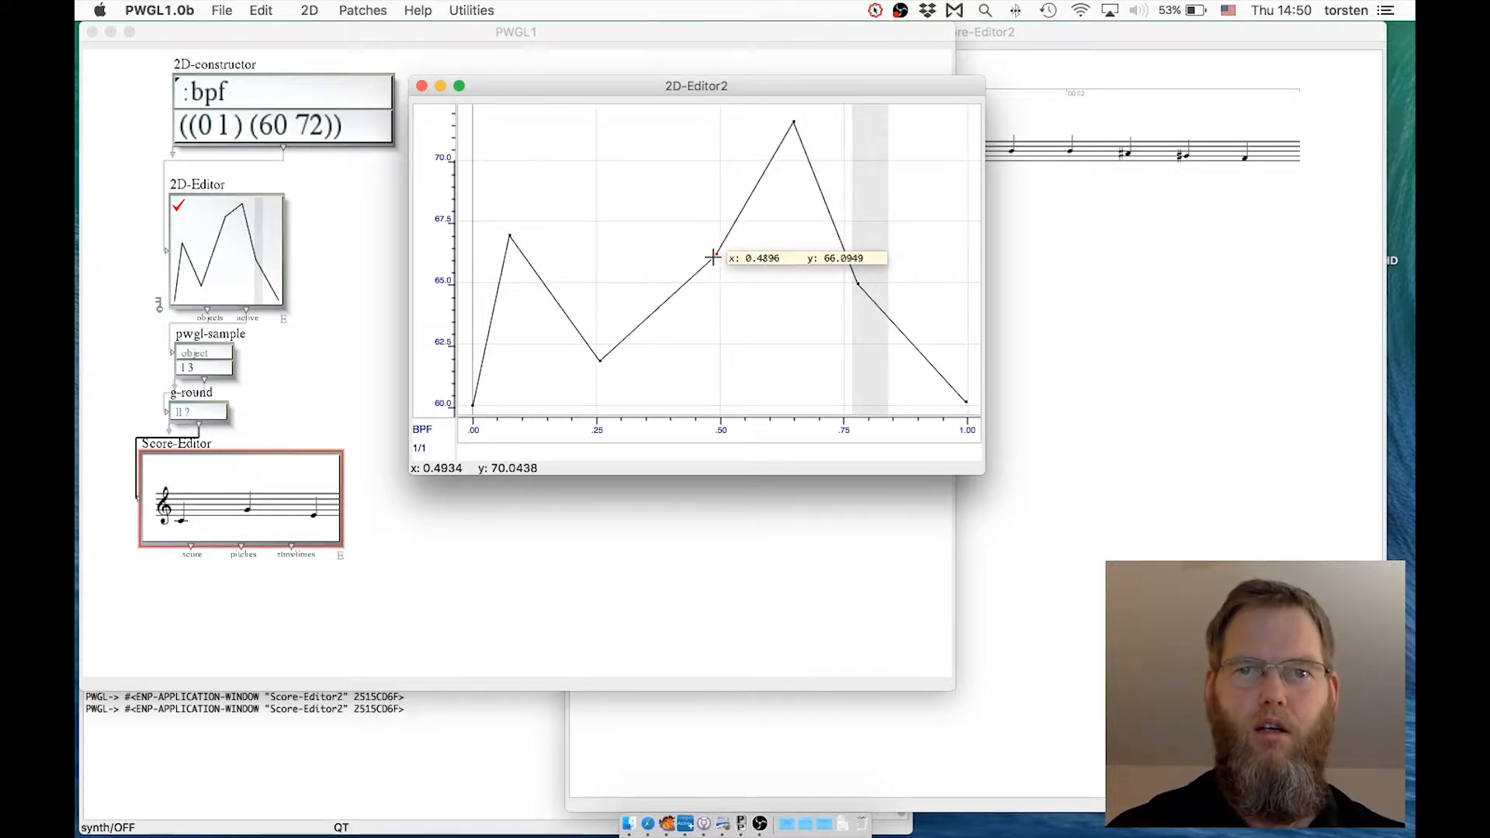
pyautogui.click(422, 85)
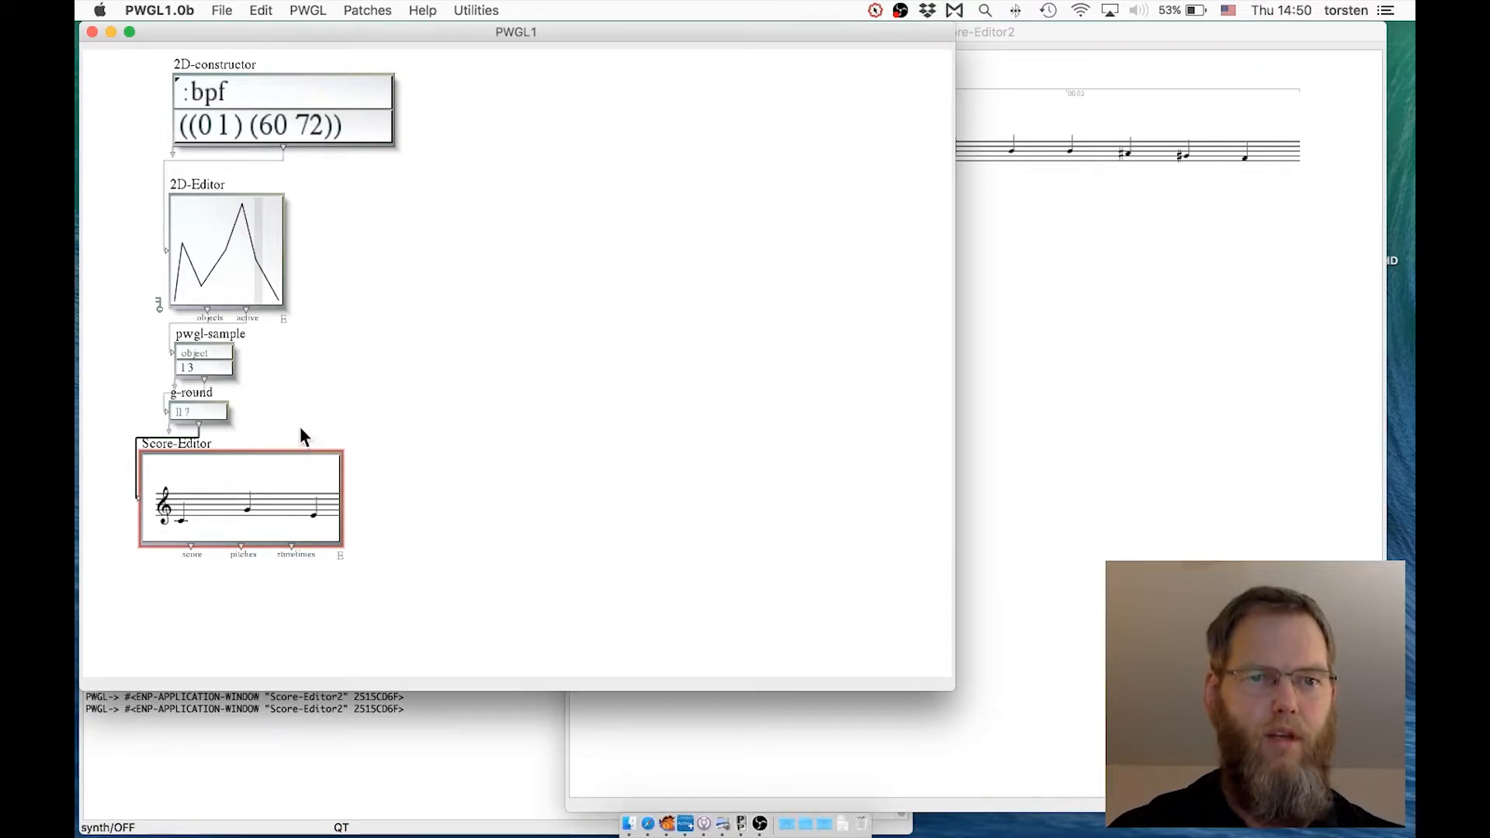
pyautogui.press('v')
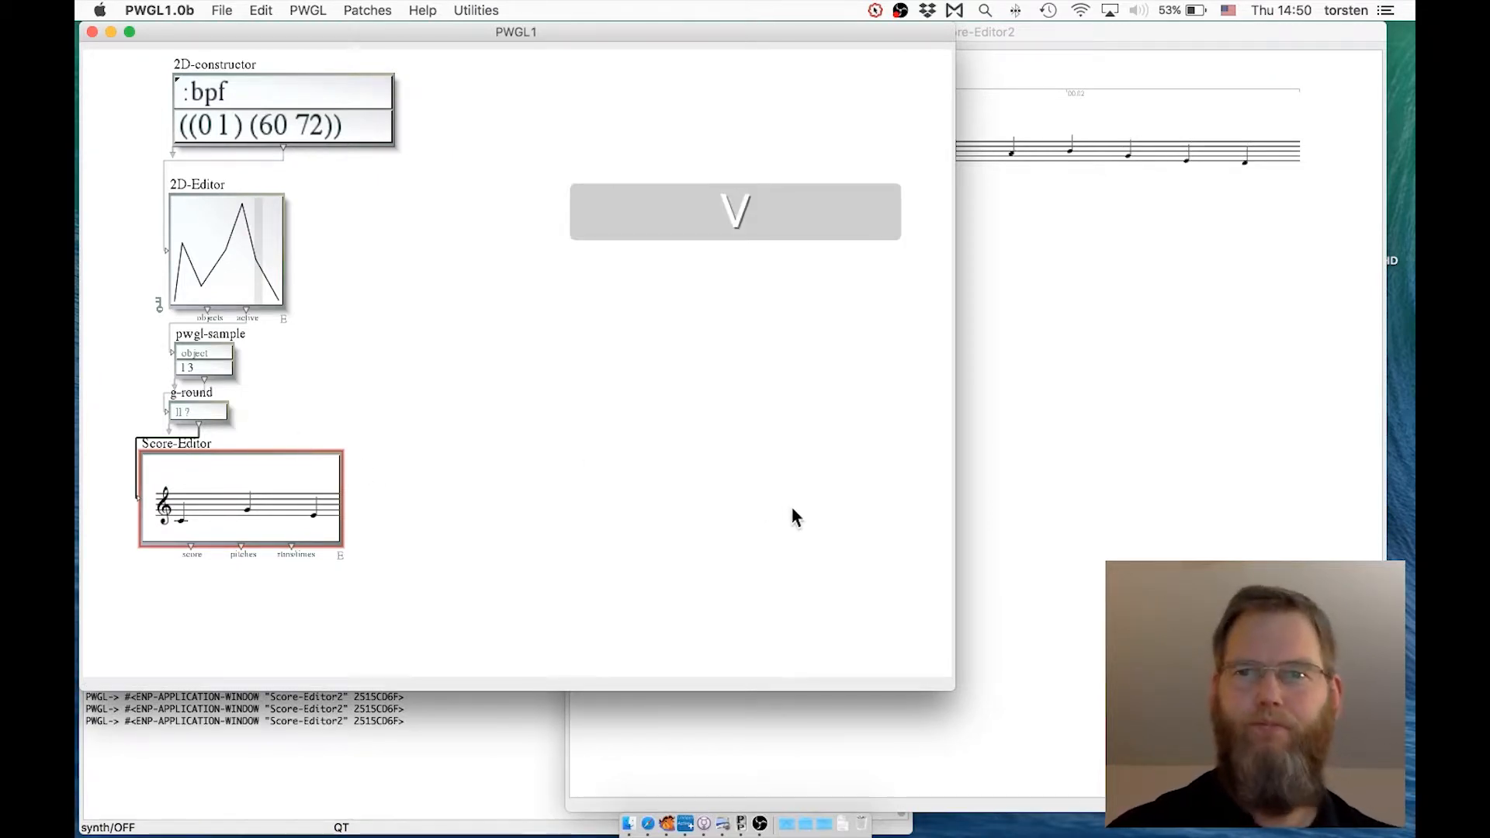
# Step: Play back the melody in the enlarged score window of the first patch and close that window
pyautogui.click(1050, 555)
pyautogui.press('space')
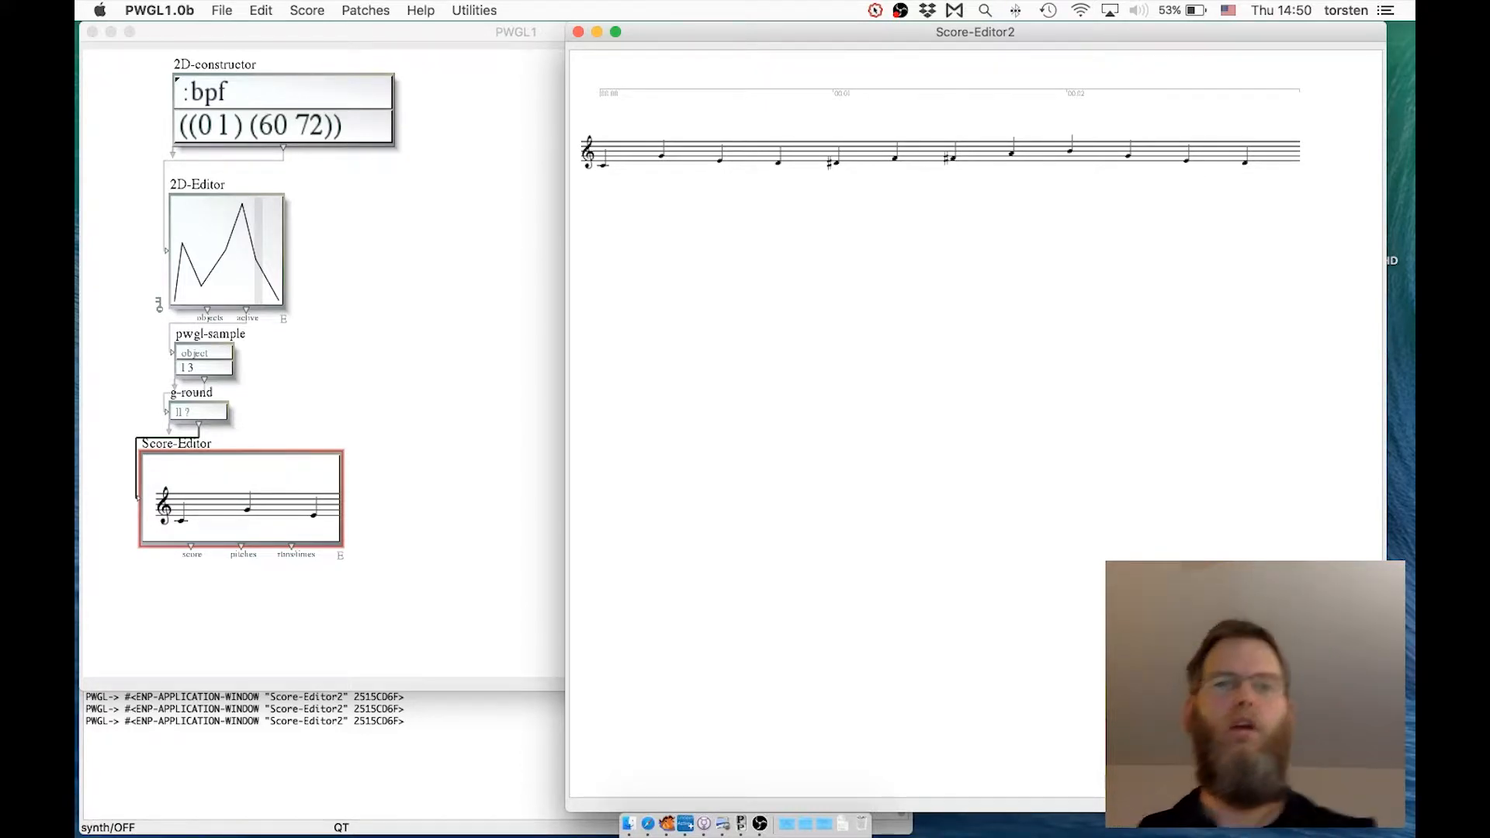
pyautogui.click(487, 399)
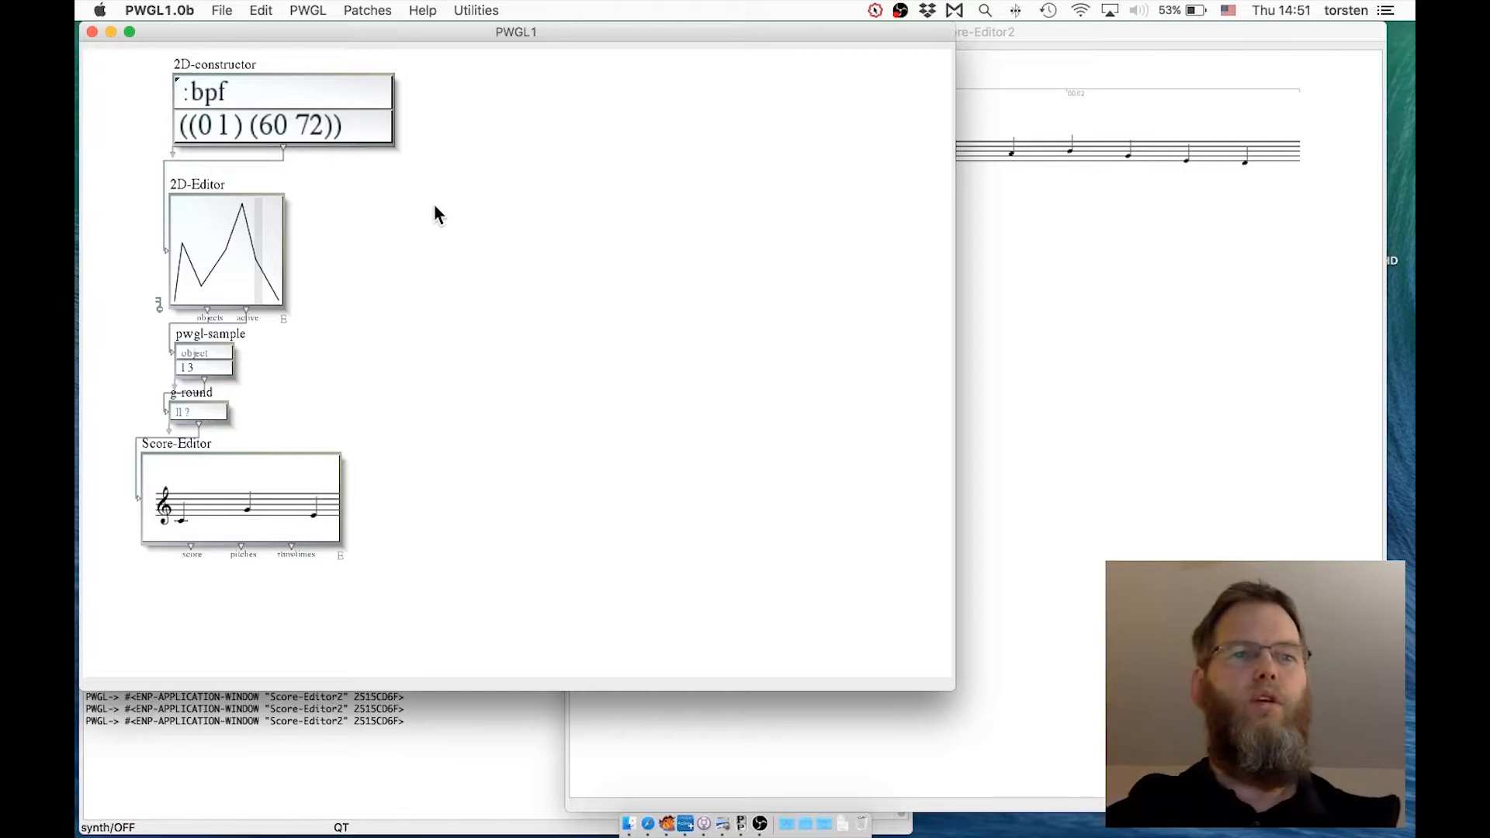
pyautogui.click(1200, 360)
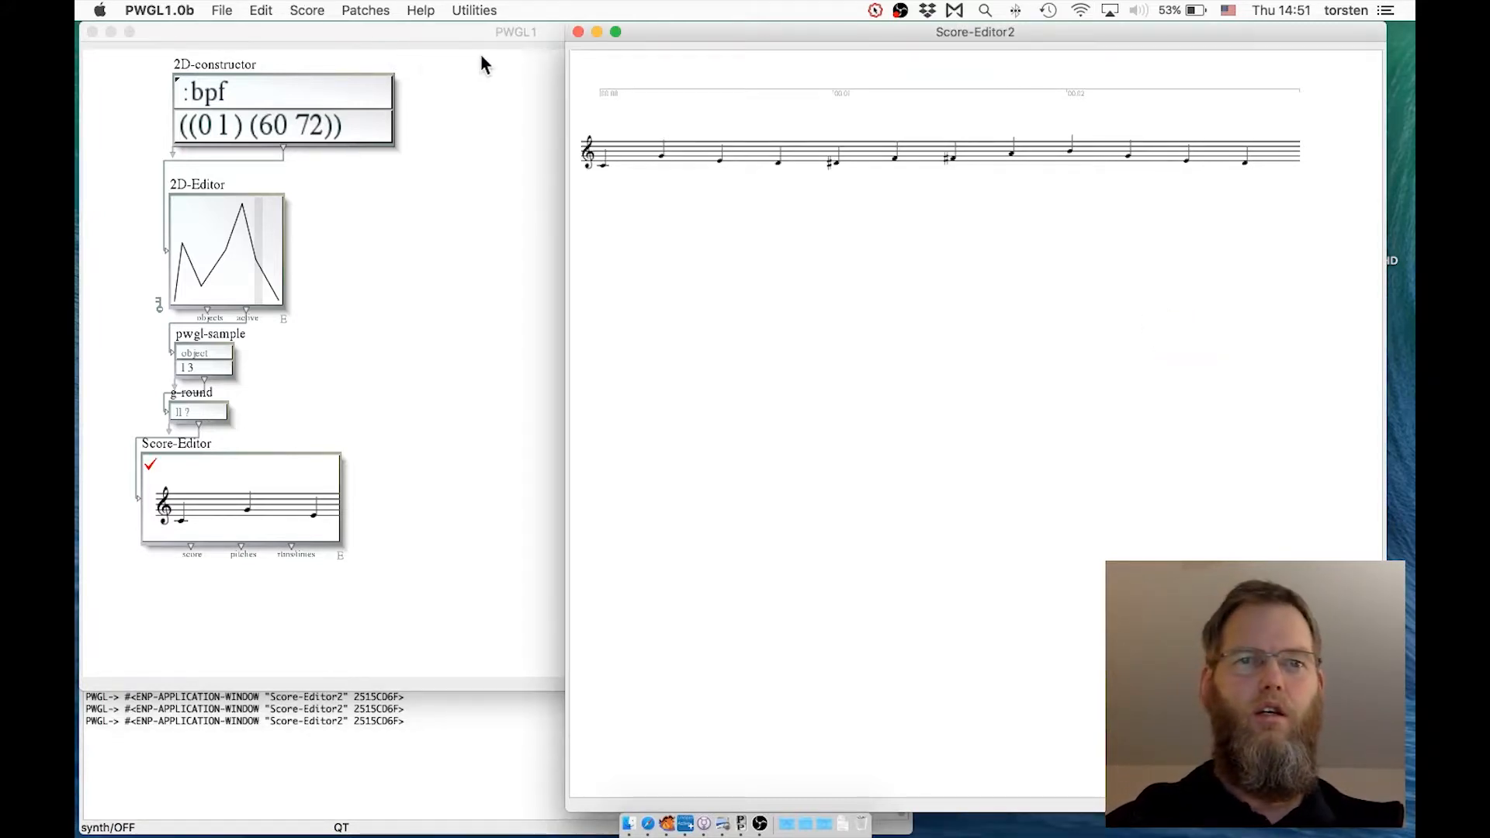
pyautogui.click(578, 33)
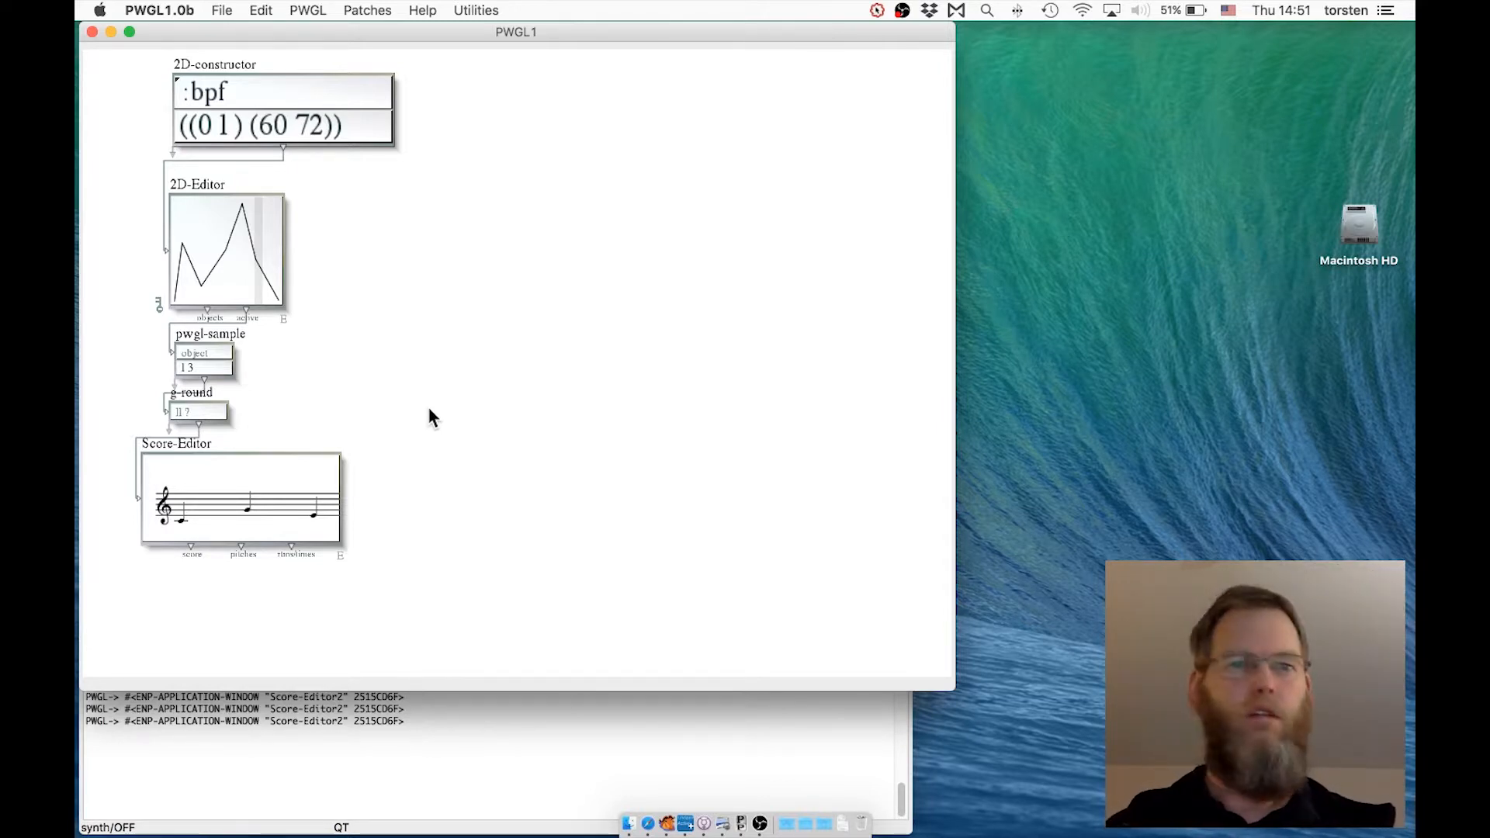
# Step: Bring up the second patch, which adds a circular pattern to sampled BPF values, in front of the first one
pyautogui.press('super+Tab')
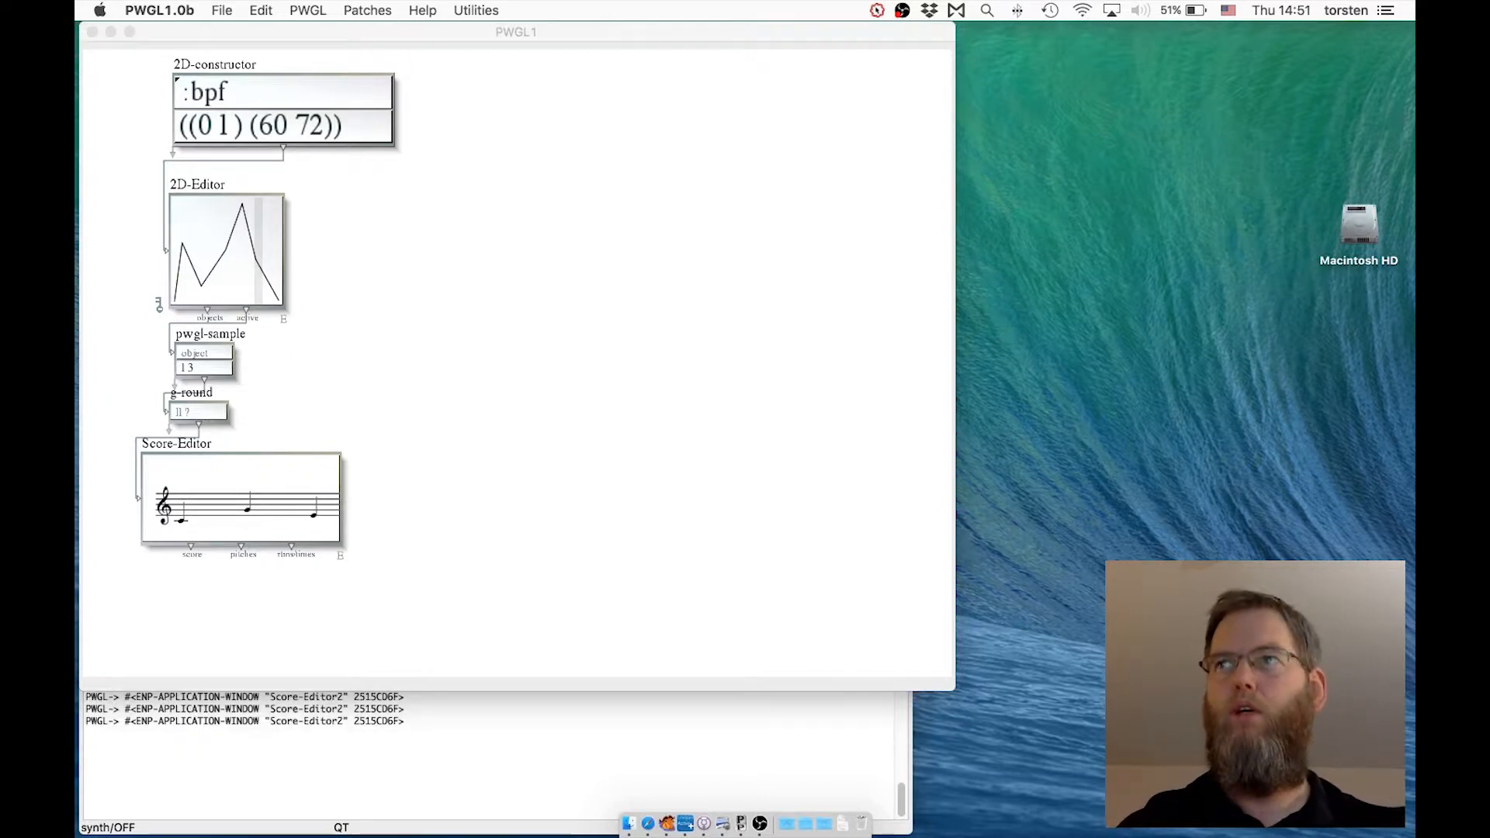
pyautogui.moveTo(1074, 0); pyautogui.dragTo(532, 52)
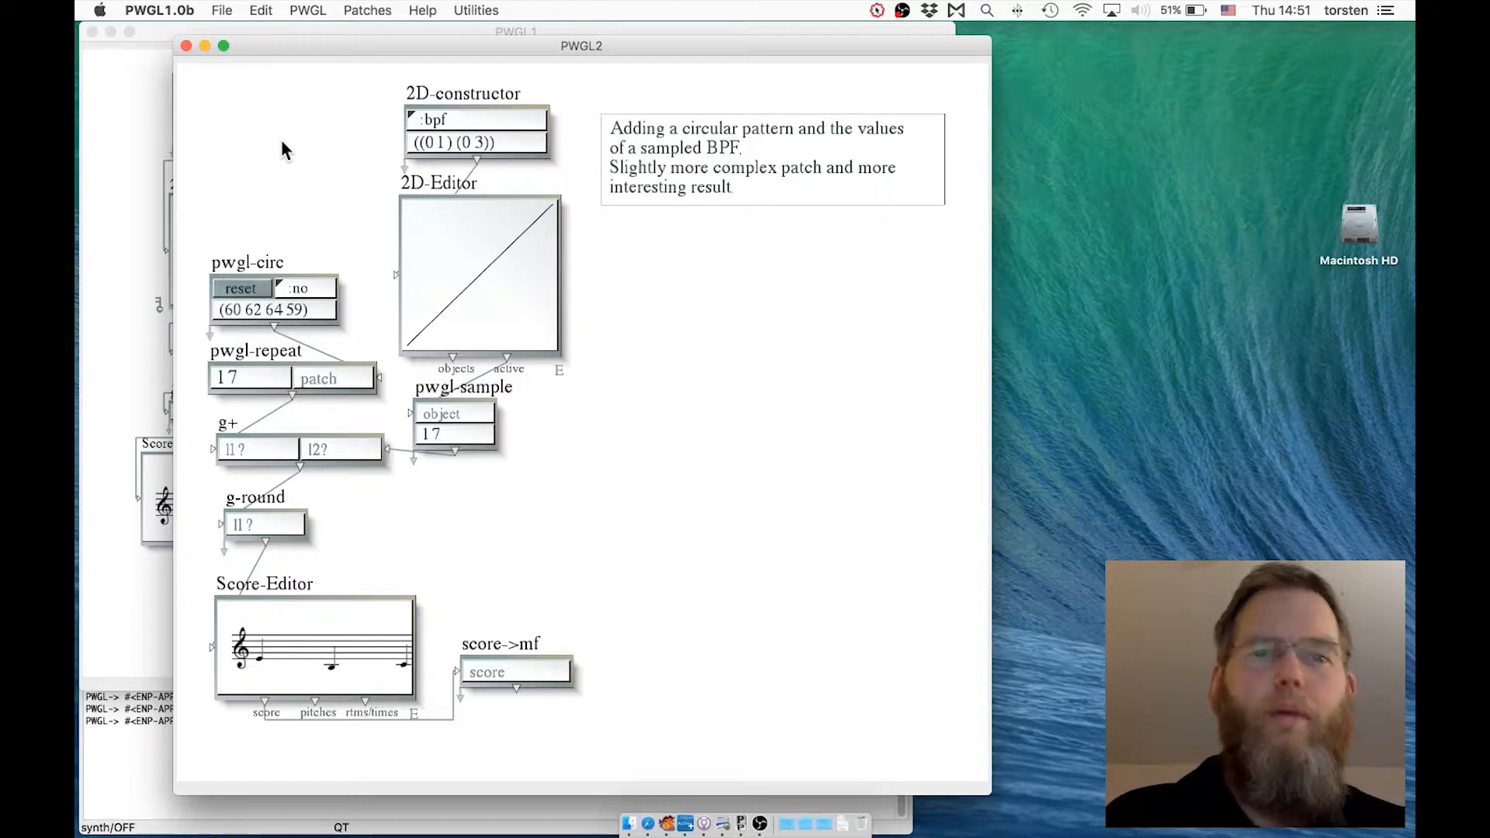
# Step: Connect the pwgl-repeat output directly to g-round and move the g+ box aside, below pwgl-sample
pyautogui.click(247, 266)
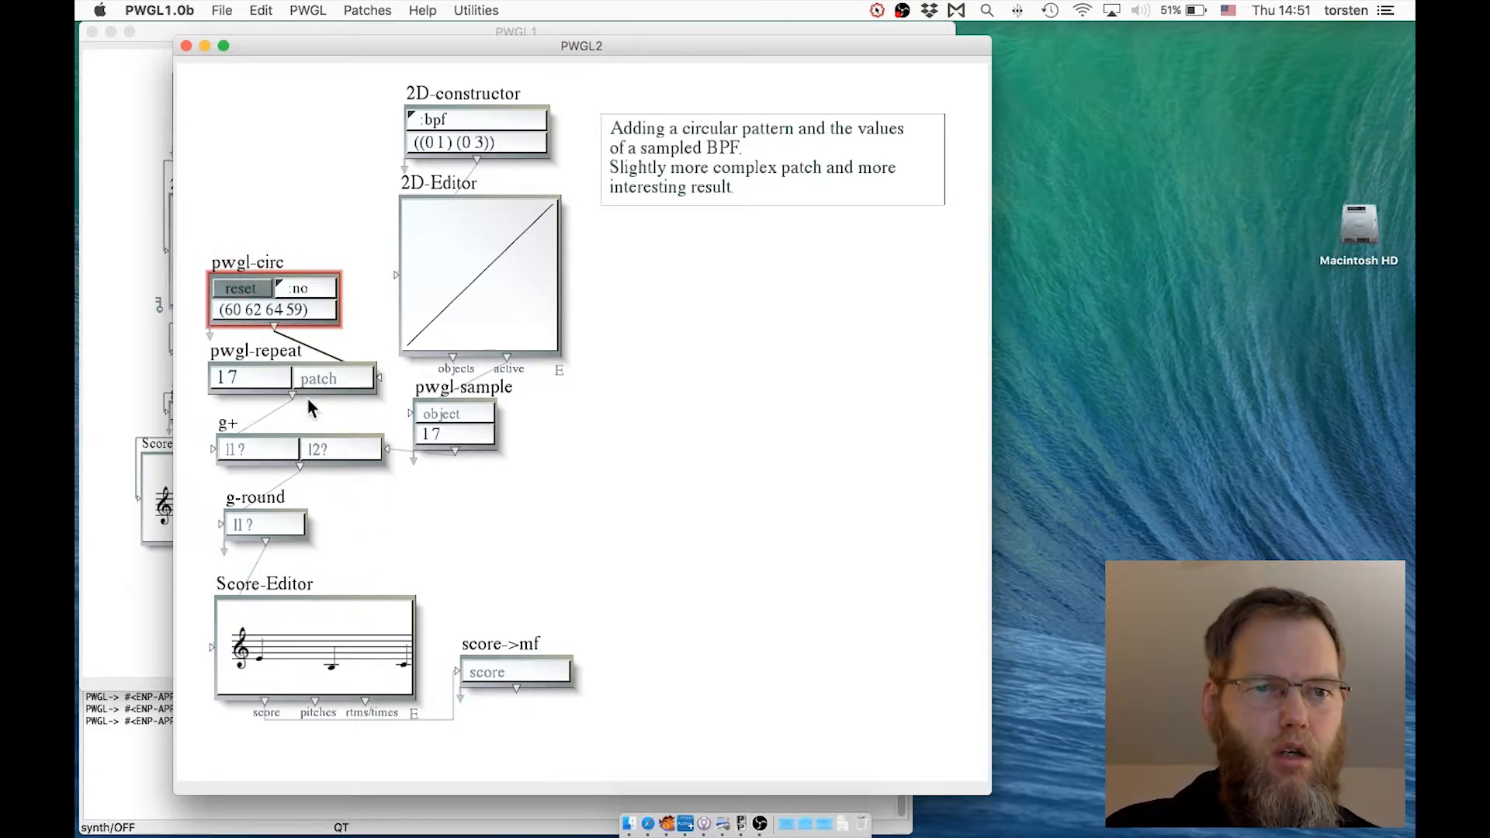
pyautogui.moveTo(292, 397); pyautogui.dragTo(260, 524)
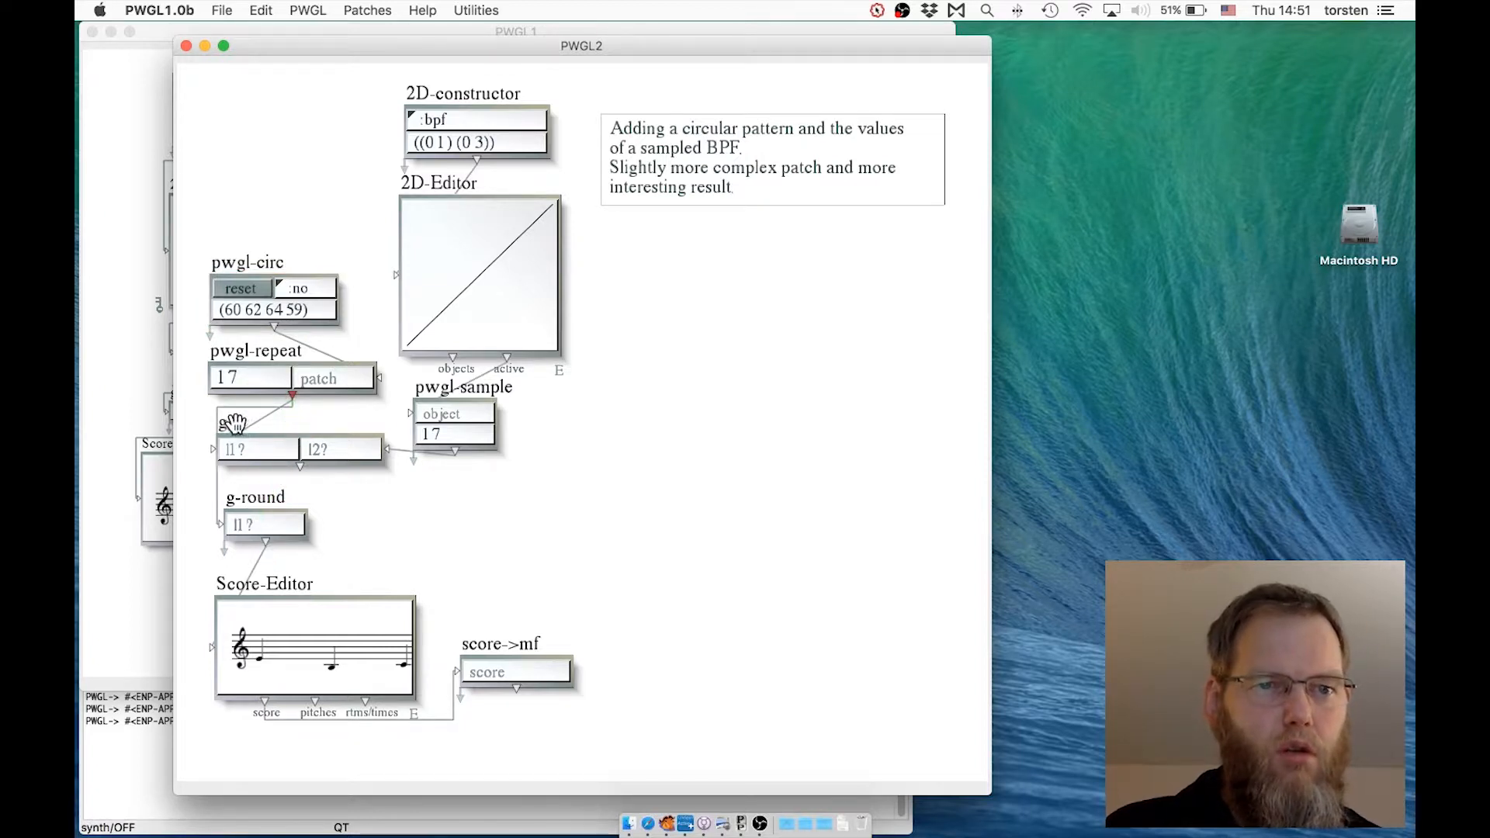
pyautogui.moveTo(236, 425); pyautogui.dragTo(501, 478)
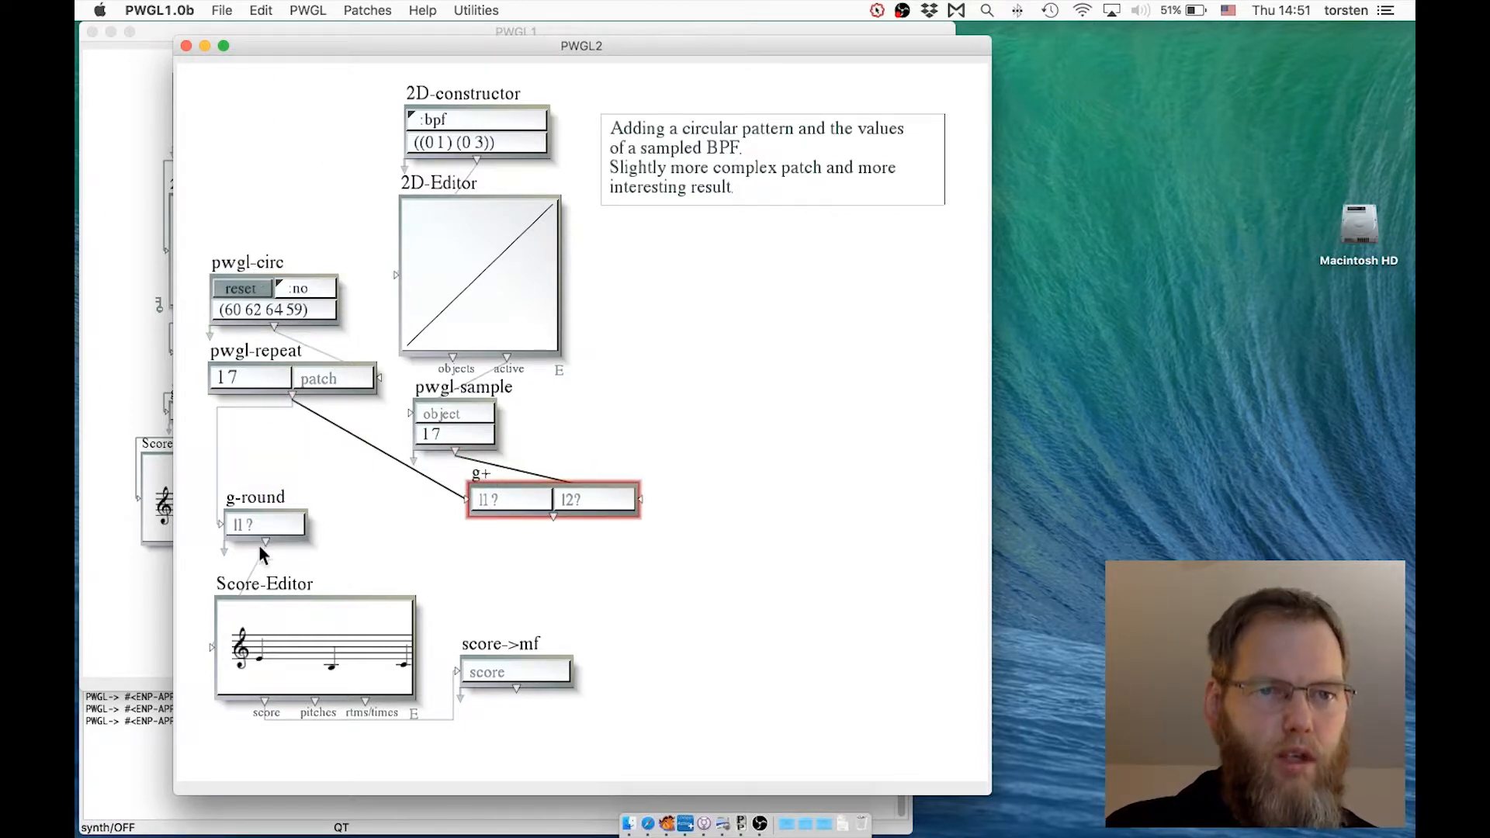
# Step: Evaluate the Score-Editor and play the score made from the circular pattern alone
pyautogui.moveTo(362, 552); pyautogui.dragTo(347, 661)
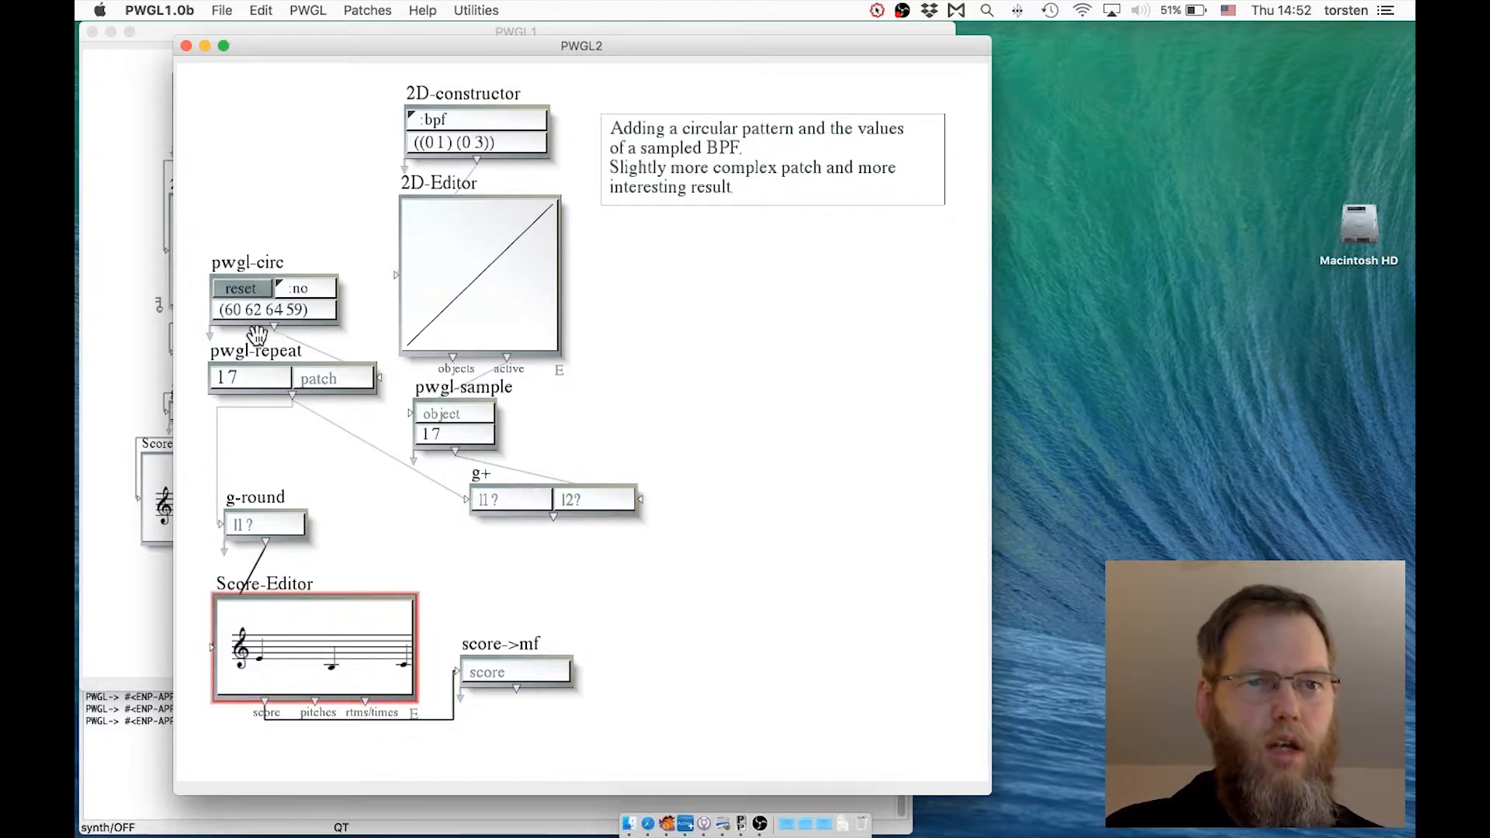
pyautogui.press('space')
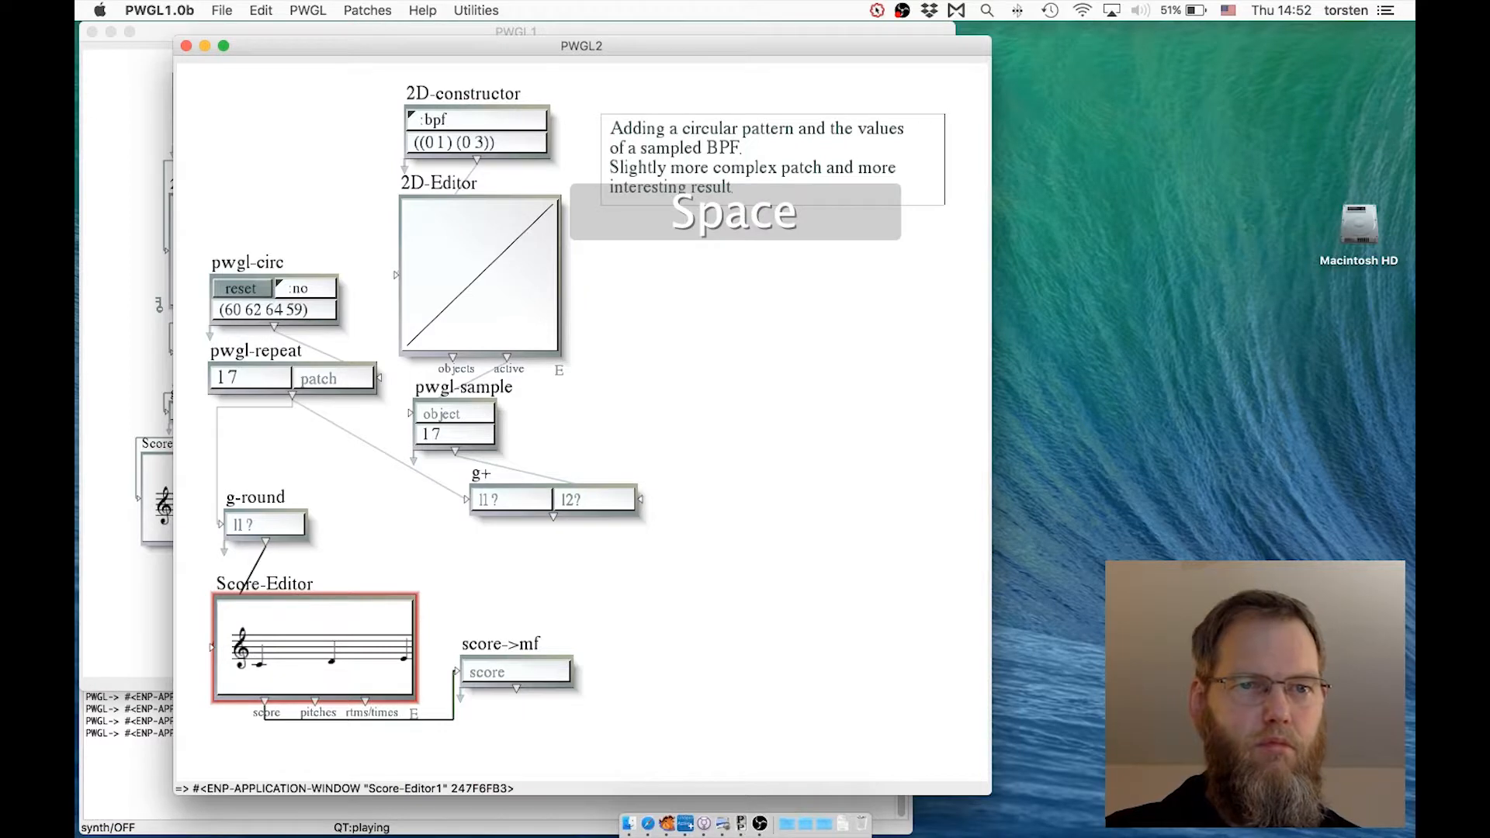
pyautogui.press('space')
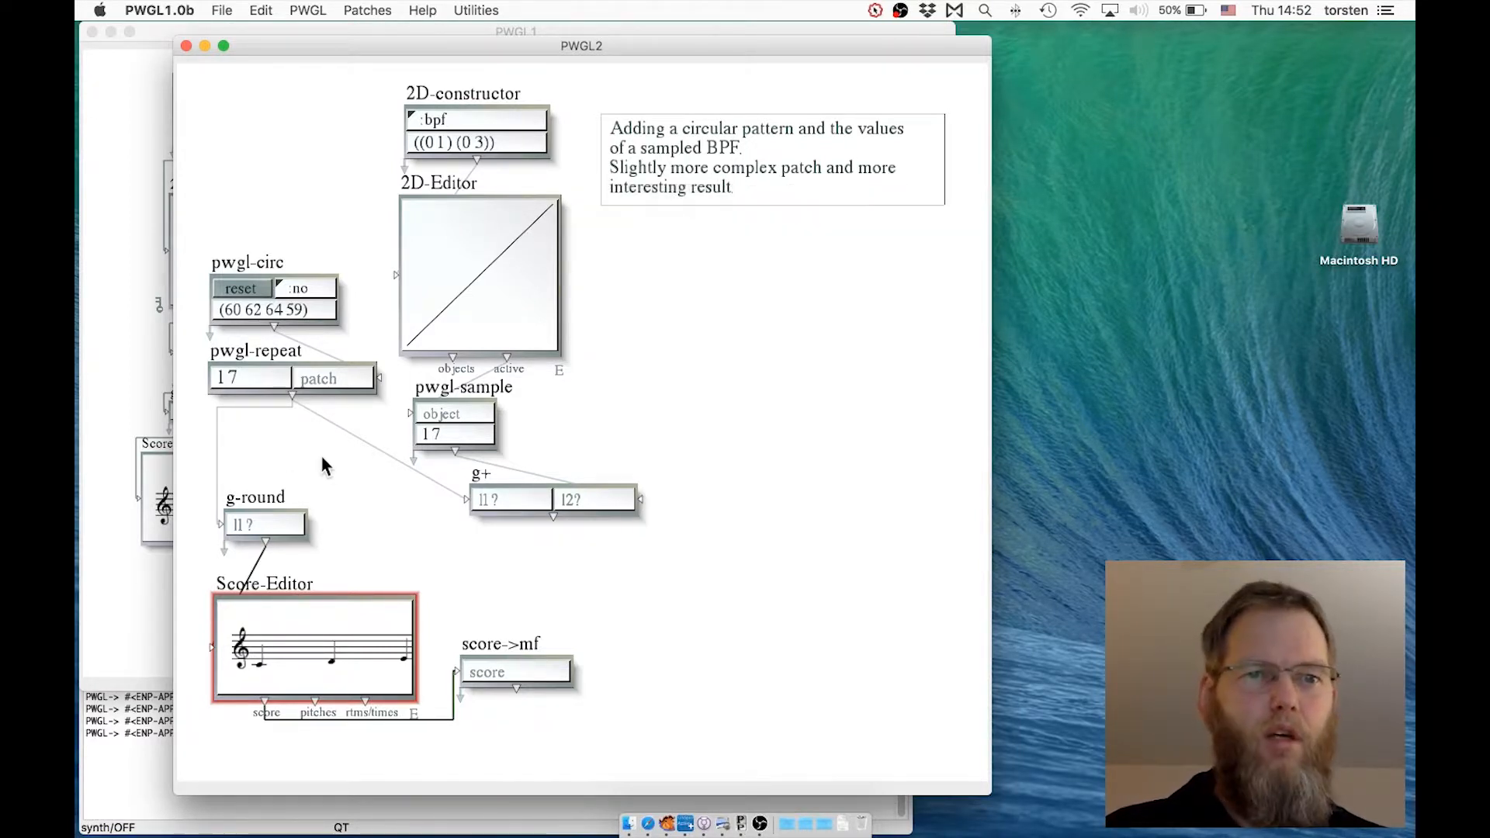
# Step: Connect the pwgl-sample output directly to g-round, then evaluate and play the Score-Editor
pyautogui.click(553, 518)
pyautogui.moveTo(454, 451); pyautogui.dragTo(252, 526)
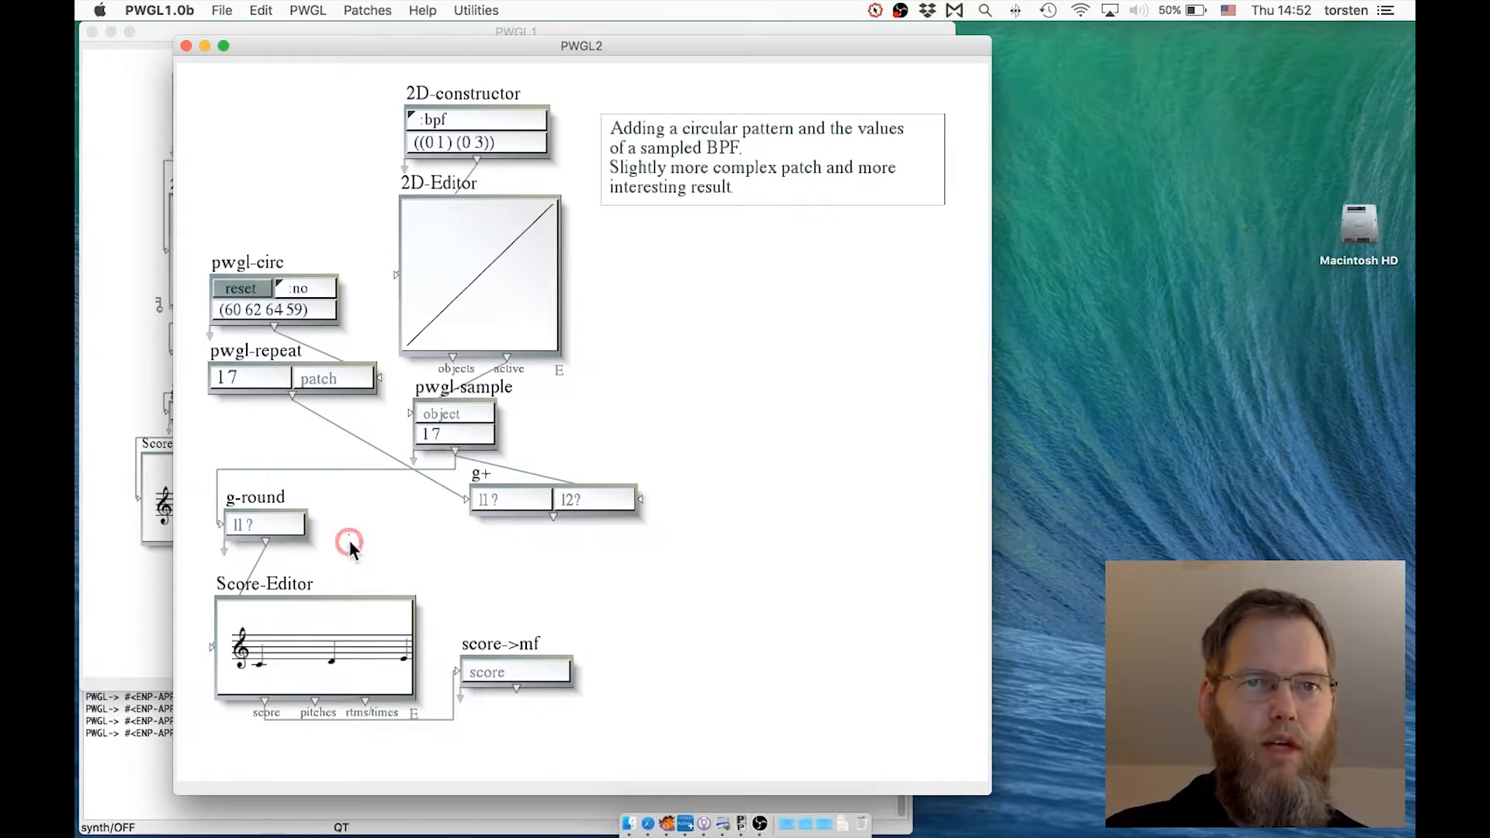
pyautogui.moveTo(347, 537); pyautogui.dragTo(338, 652)
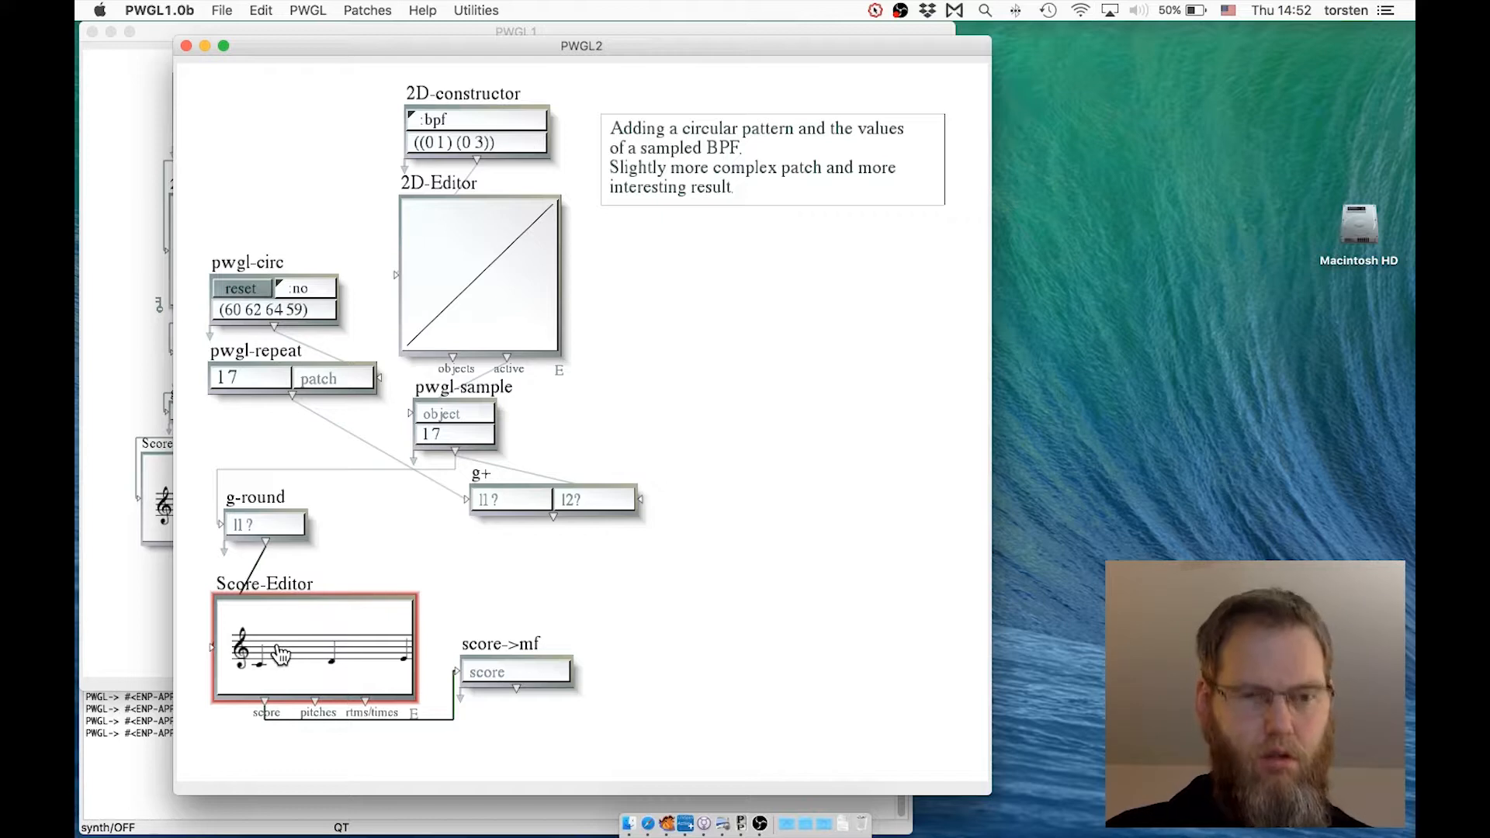
pyautogui.press('v')
pyautogui.press('space')
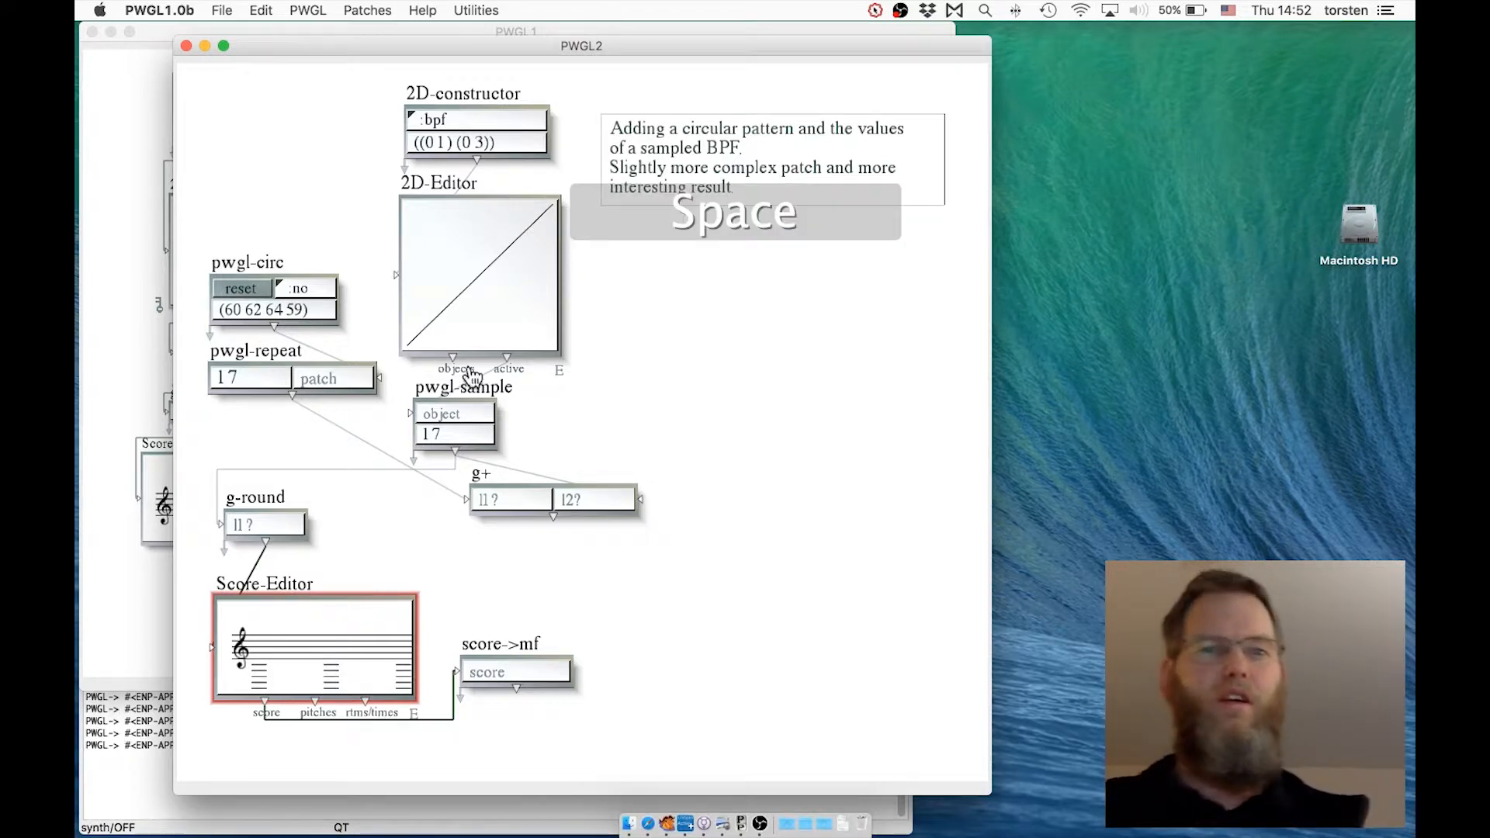
# Step: Inspect the 2D-Editor curve and the resulting score in their enlarged windows, closing each one
pyautogui.doubleClick(468, 338)
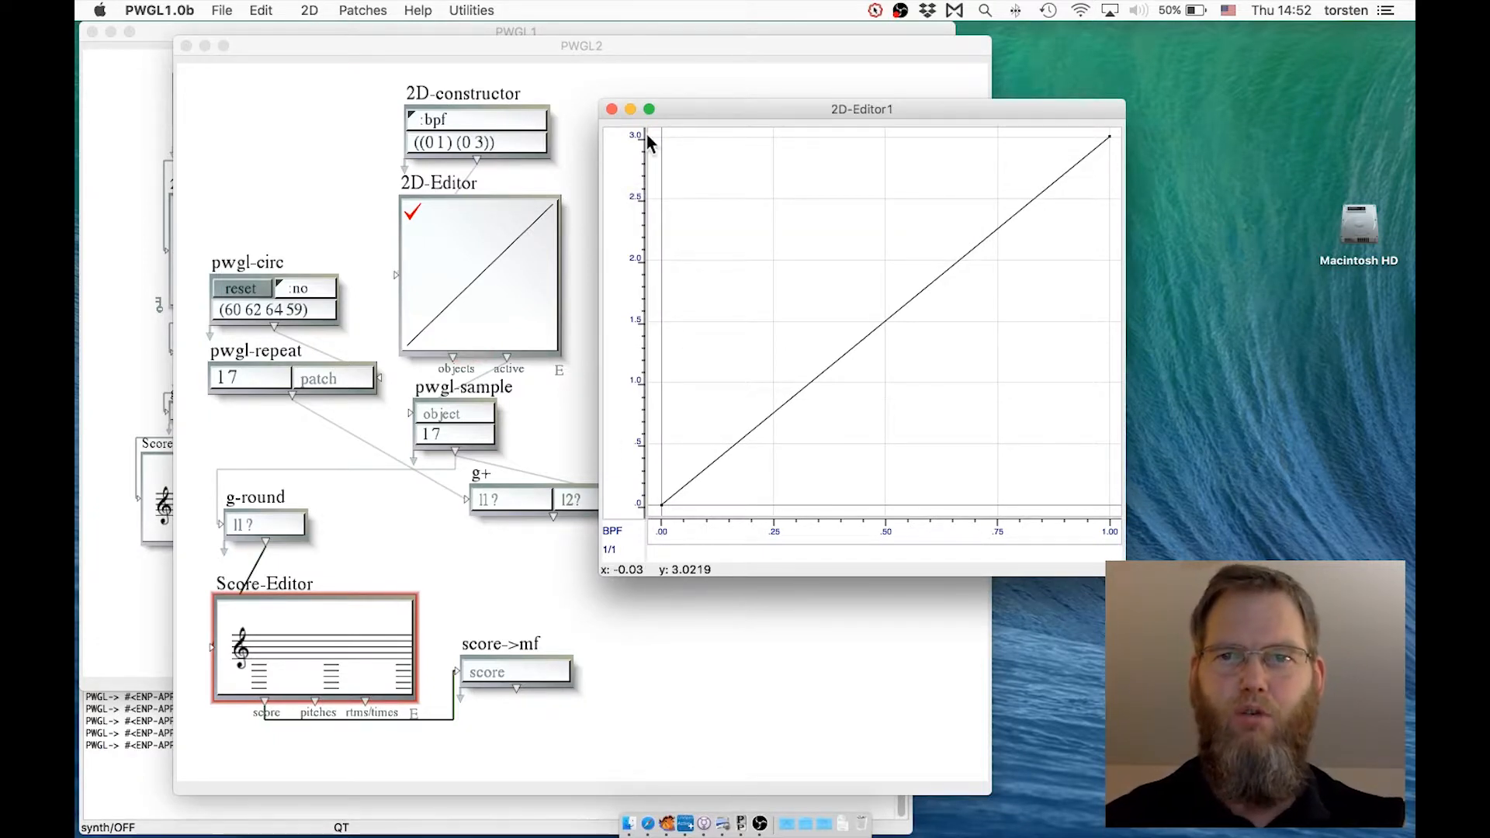
pyautogui.click(610, 109)
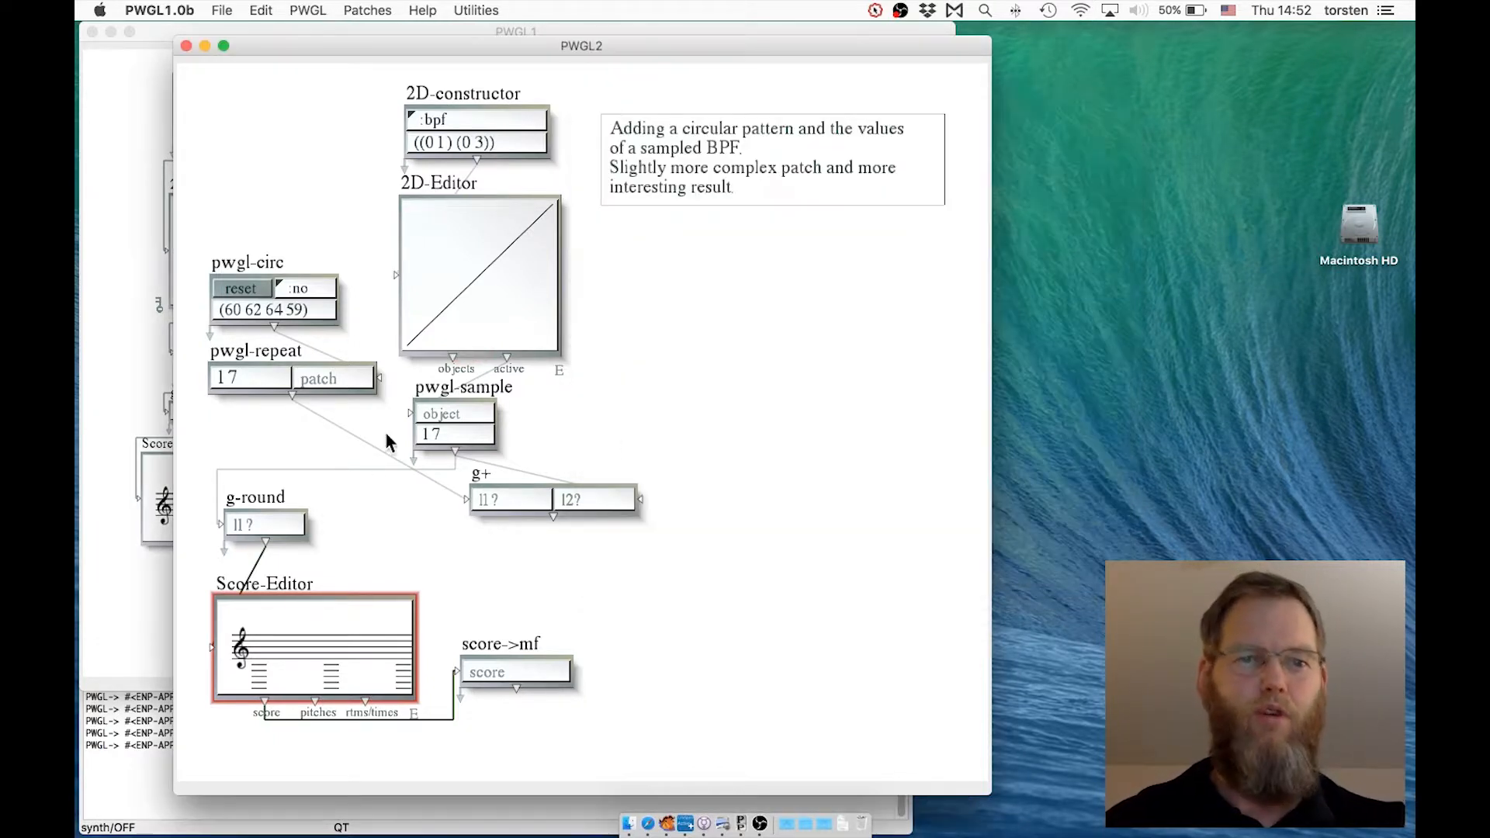
pyautogui.doubleClick(319, 619)
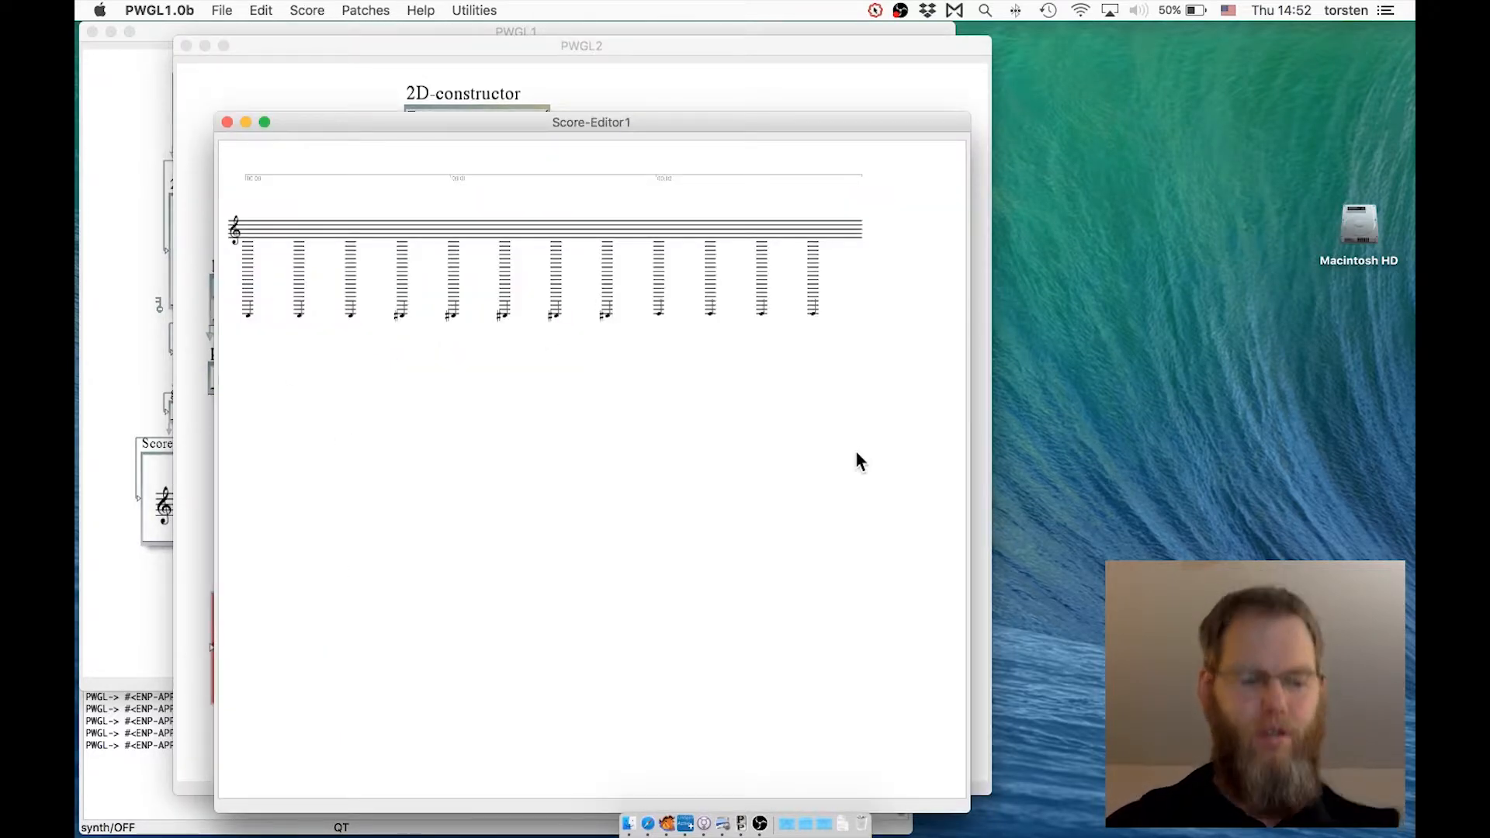
pyautogui.press('super+w')
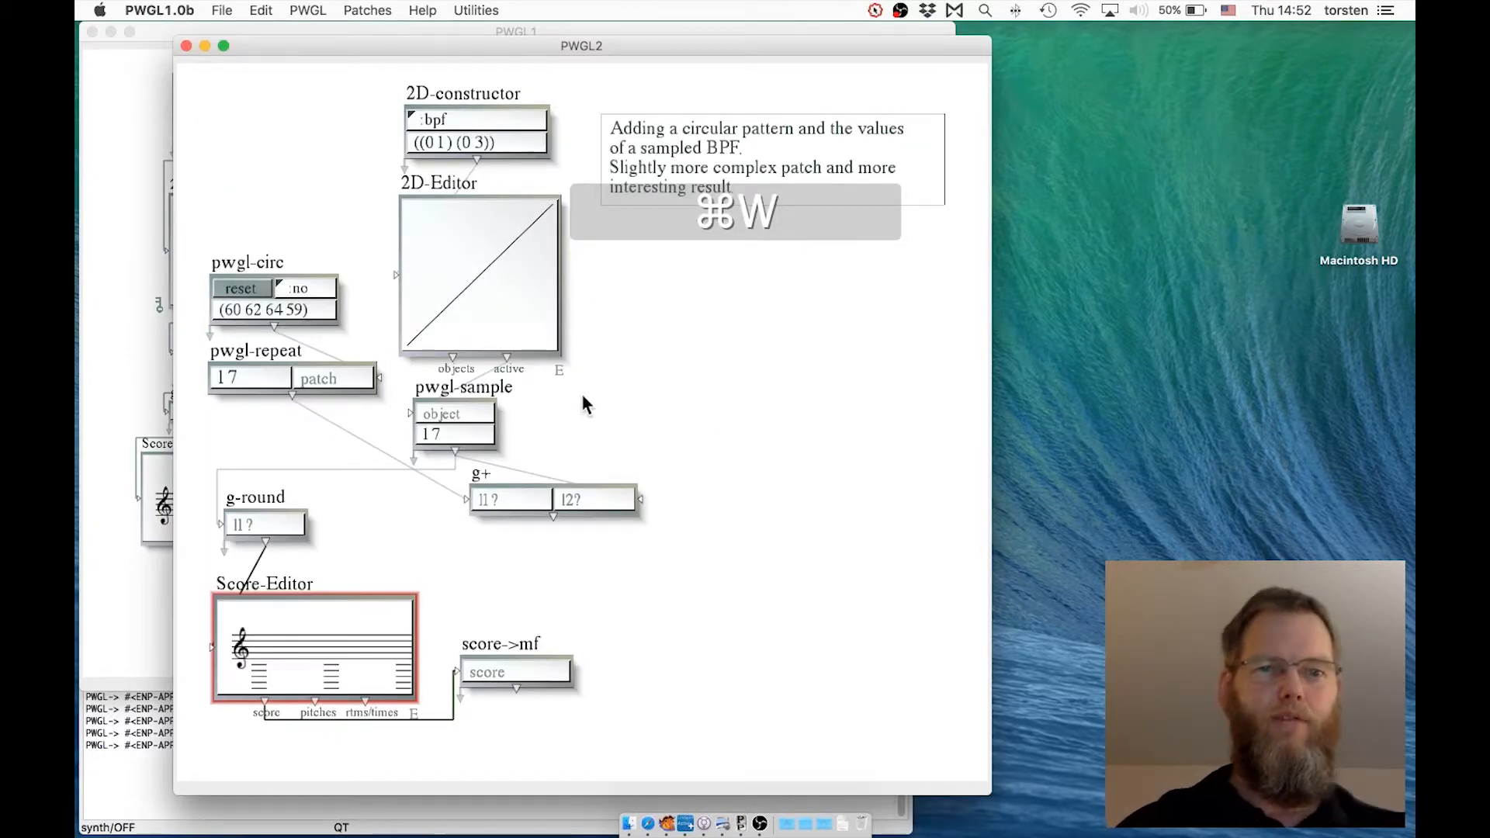
# Step: Move the g+ box back under pwgl-repeat and connect its output to g-round
pyautogui.moveTo(482, 479); pyautogui.dragTo(247, 436)
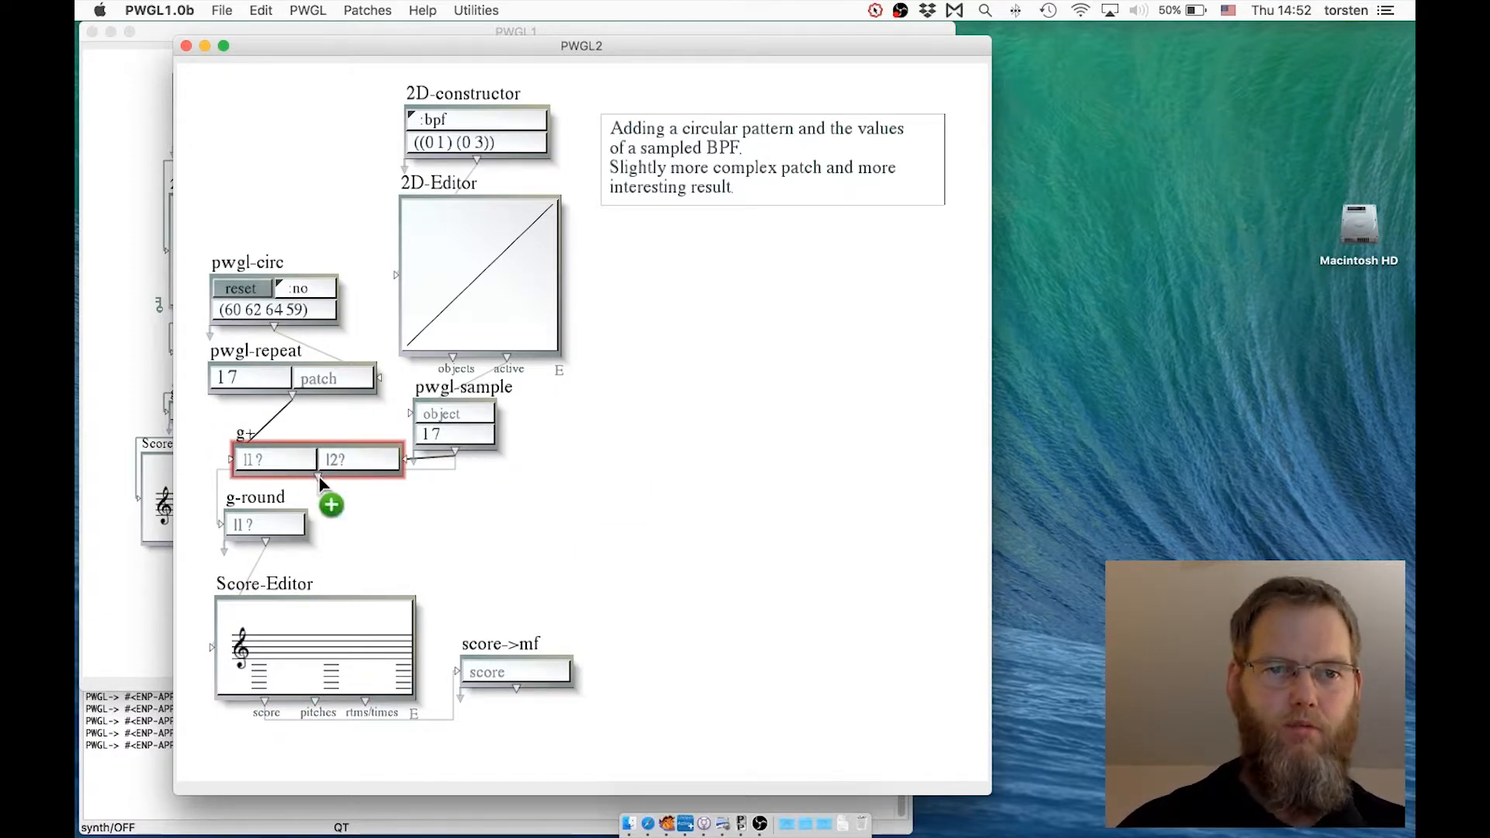
pyautogui.moveTo(317, 476); pyautogui.dragTo(250, 516)
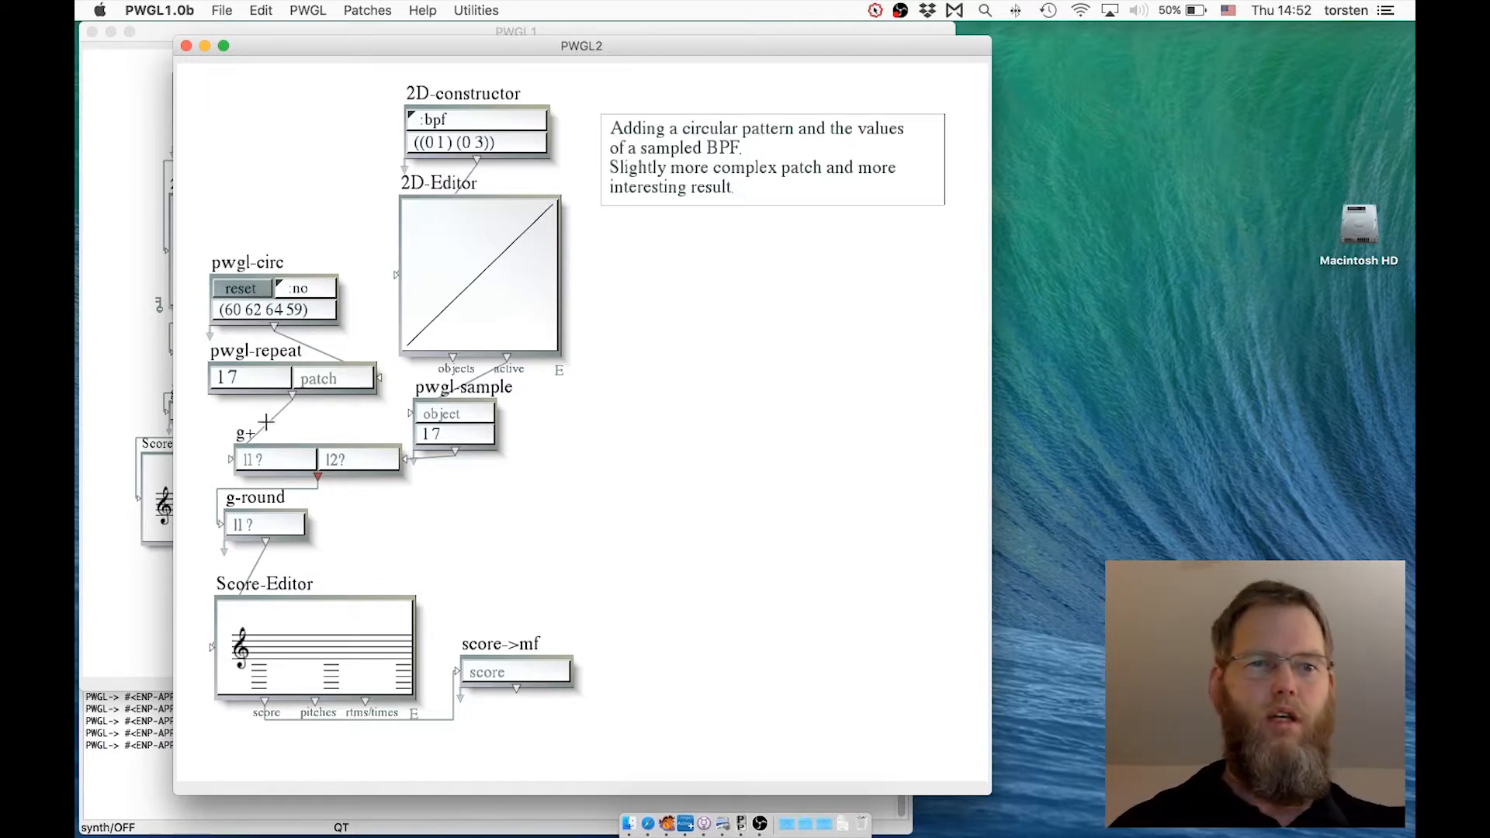
pyautogui.moveTo(246, 435); pyautogui.dragTo(220, 430)
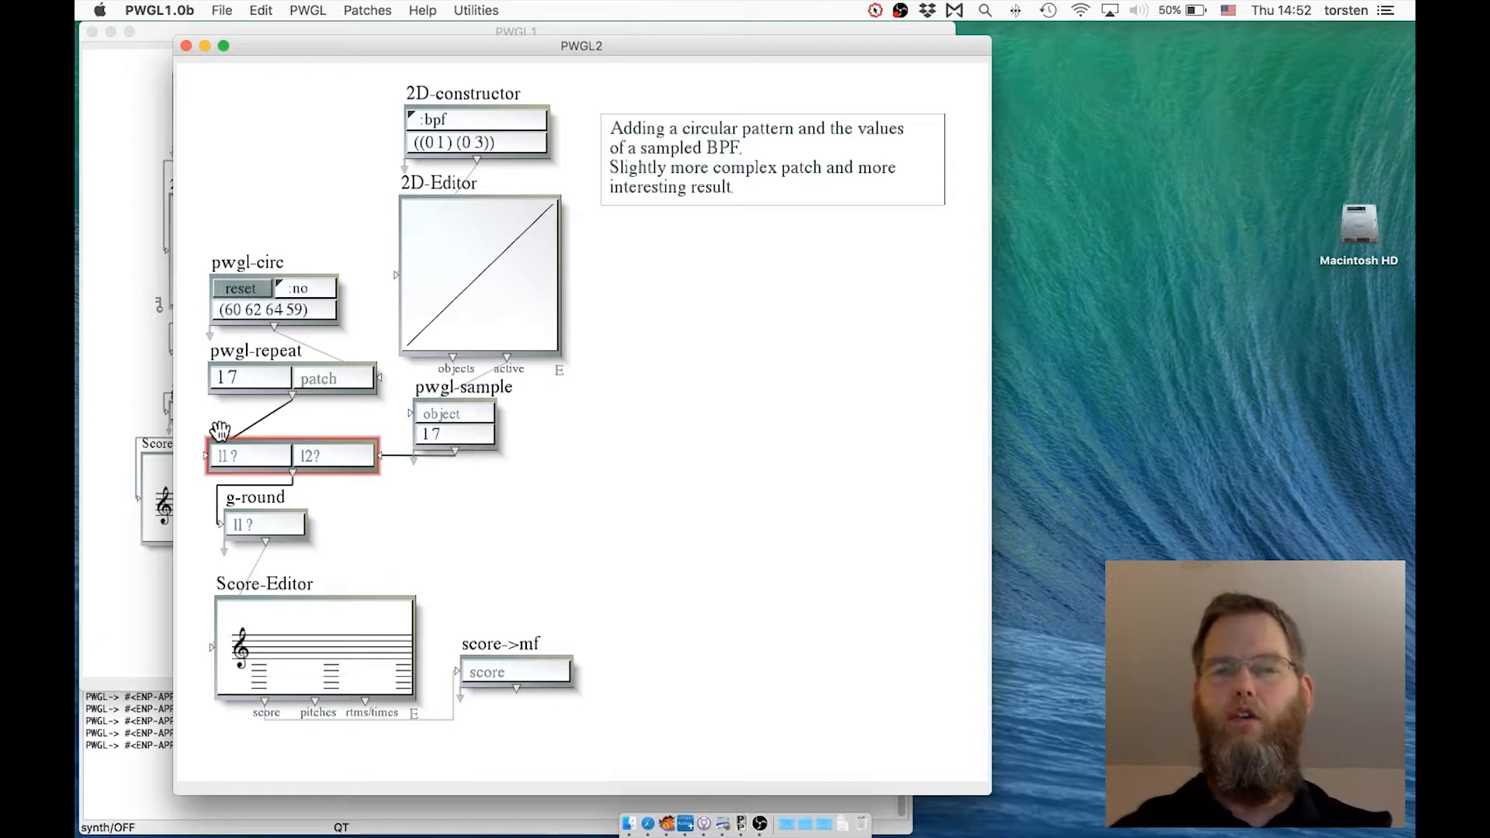
pyautogui.click(433, 512)
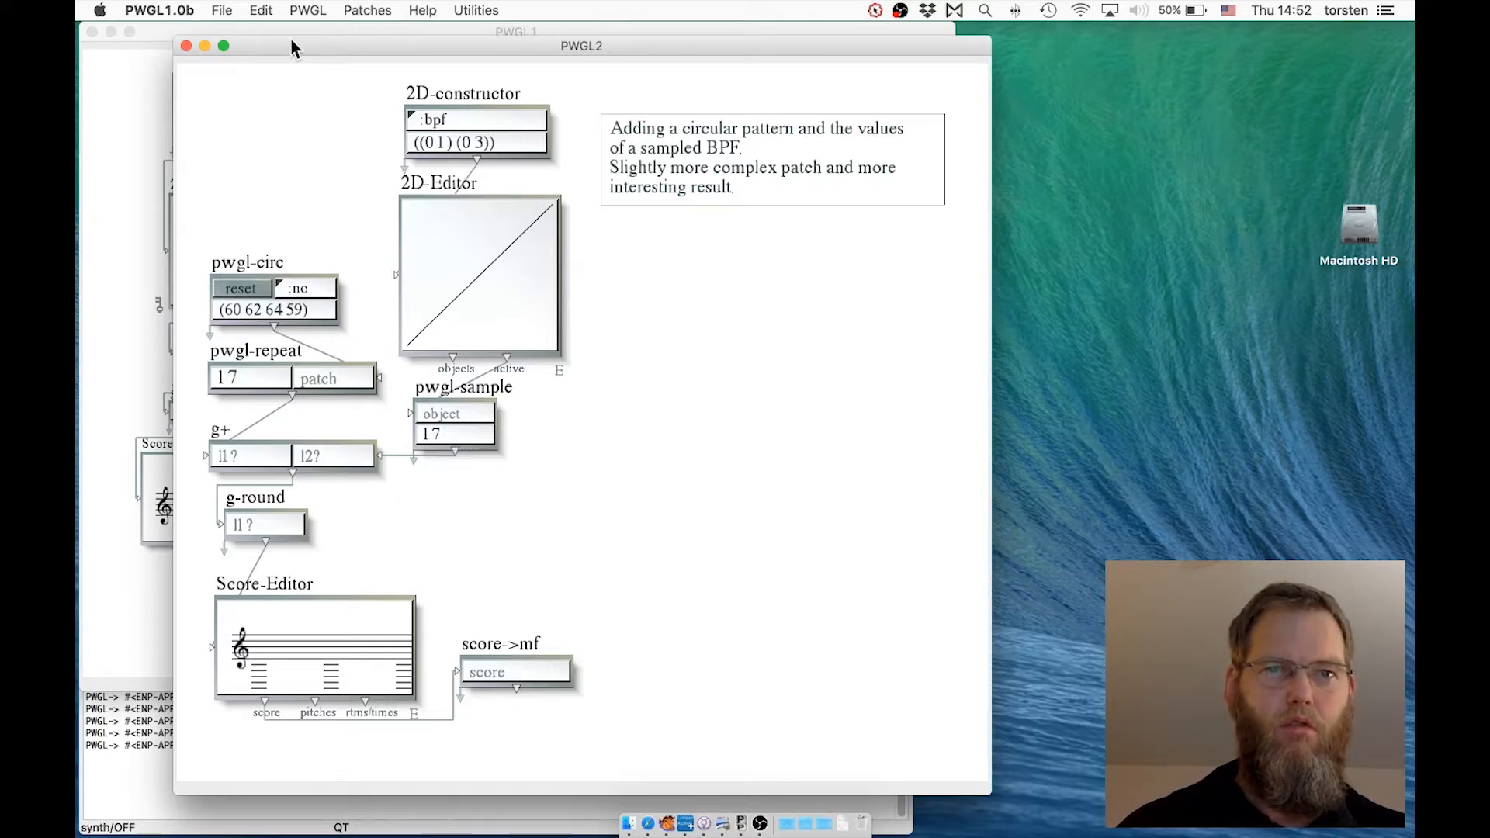
# Step: Place the second patch window beside the first one and clear the PWGL output window
pyautogui.moveTo(291, 45); pyautogui.dragTo(696, 31)
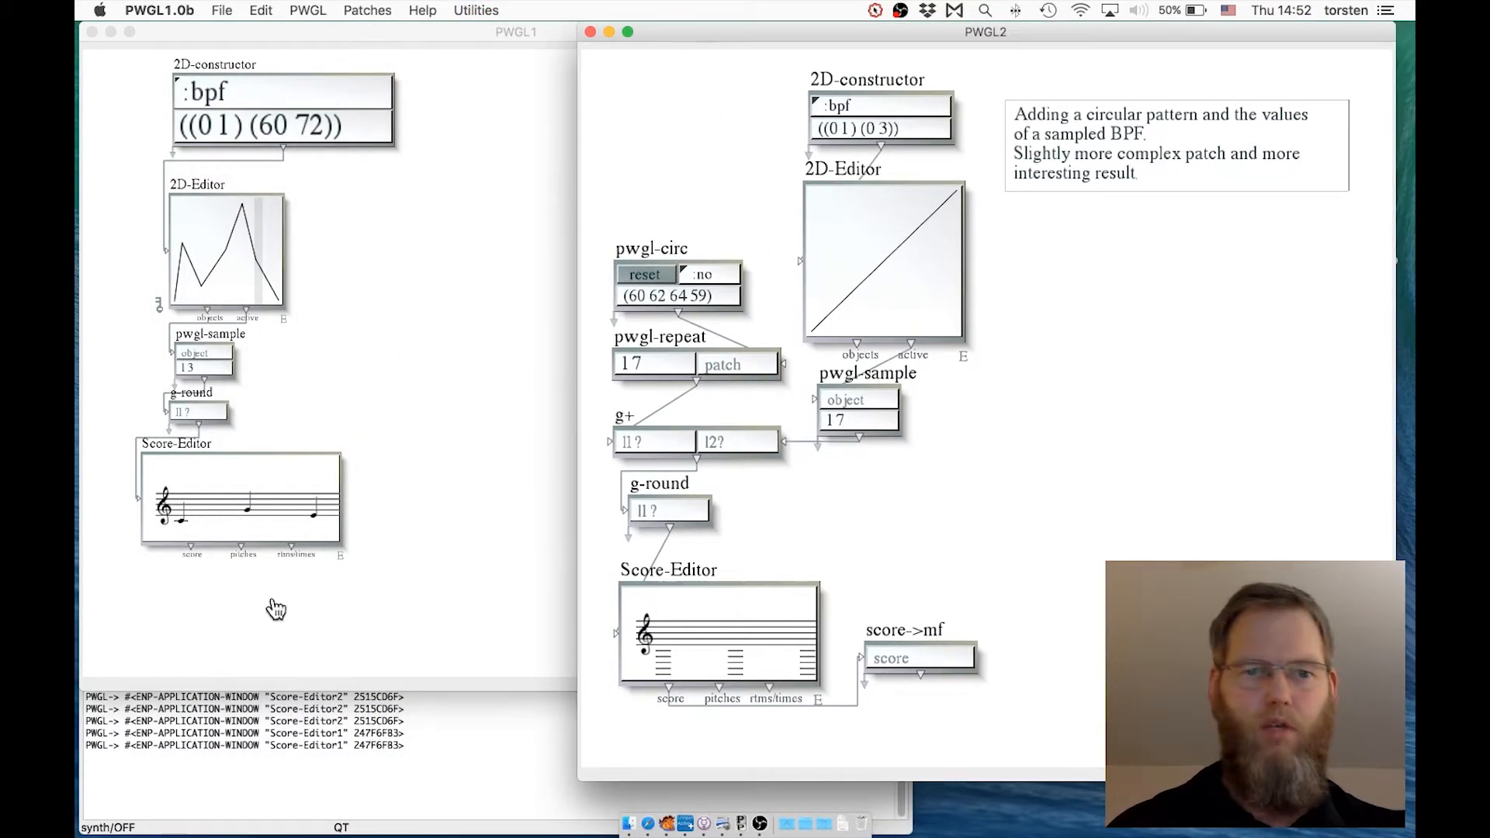
pyautogui.click(240, 792)
pyautogui.press('super+BackSpace')
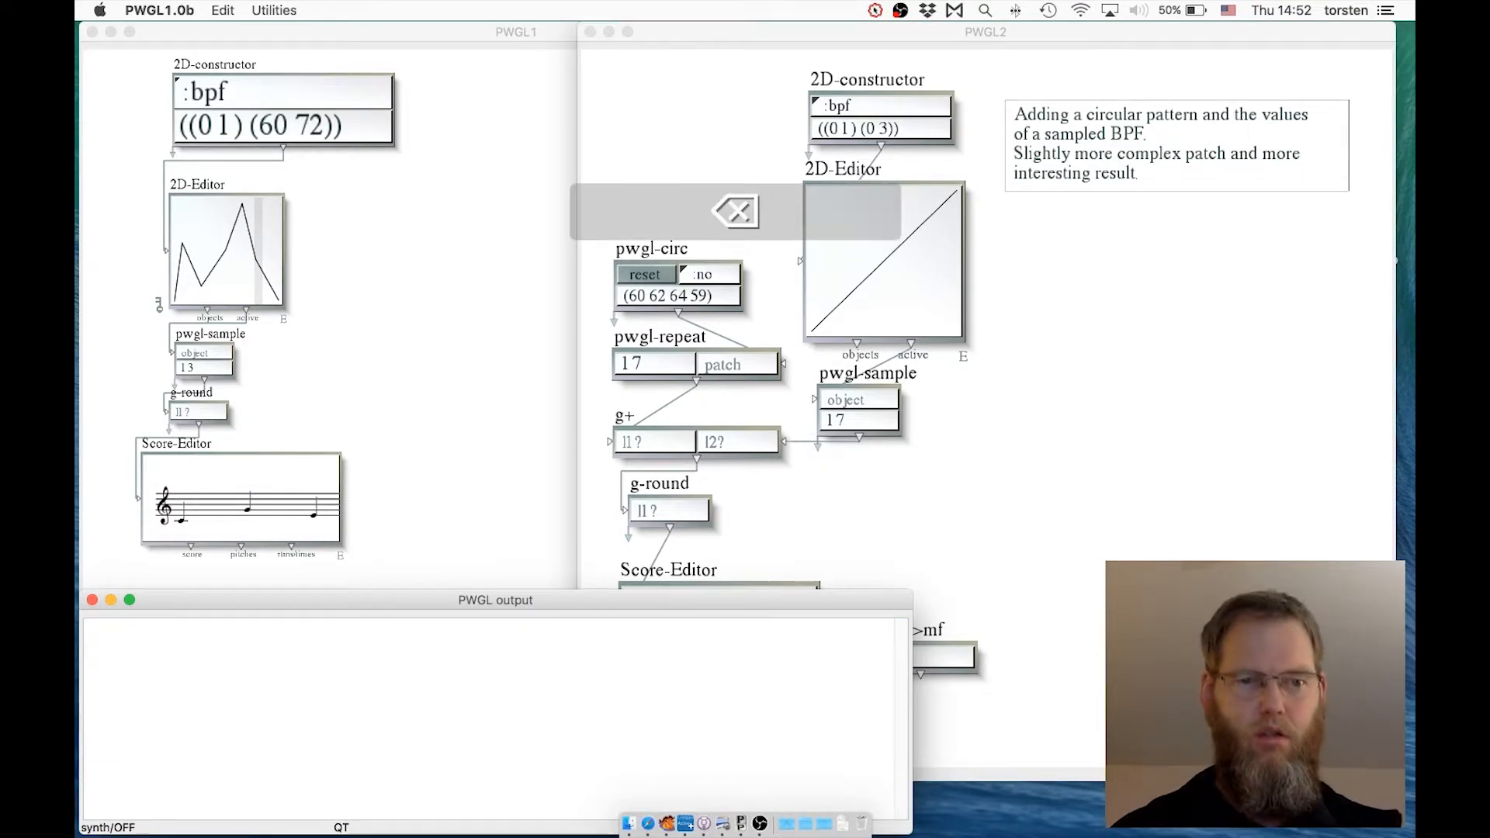
# Step: Evaluate the pwgl-repeat box and view its list in the PWGL output window
pyautogui.click(1040, 493)
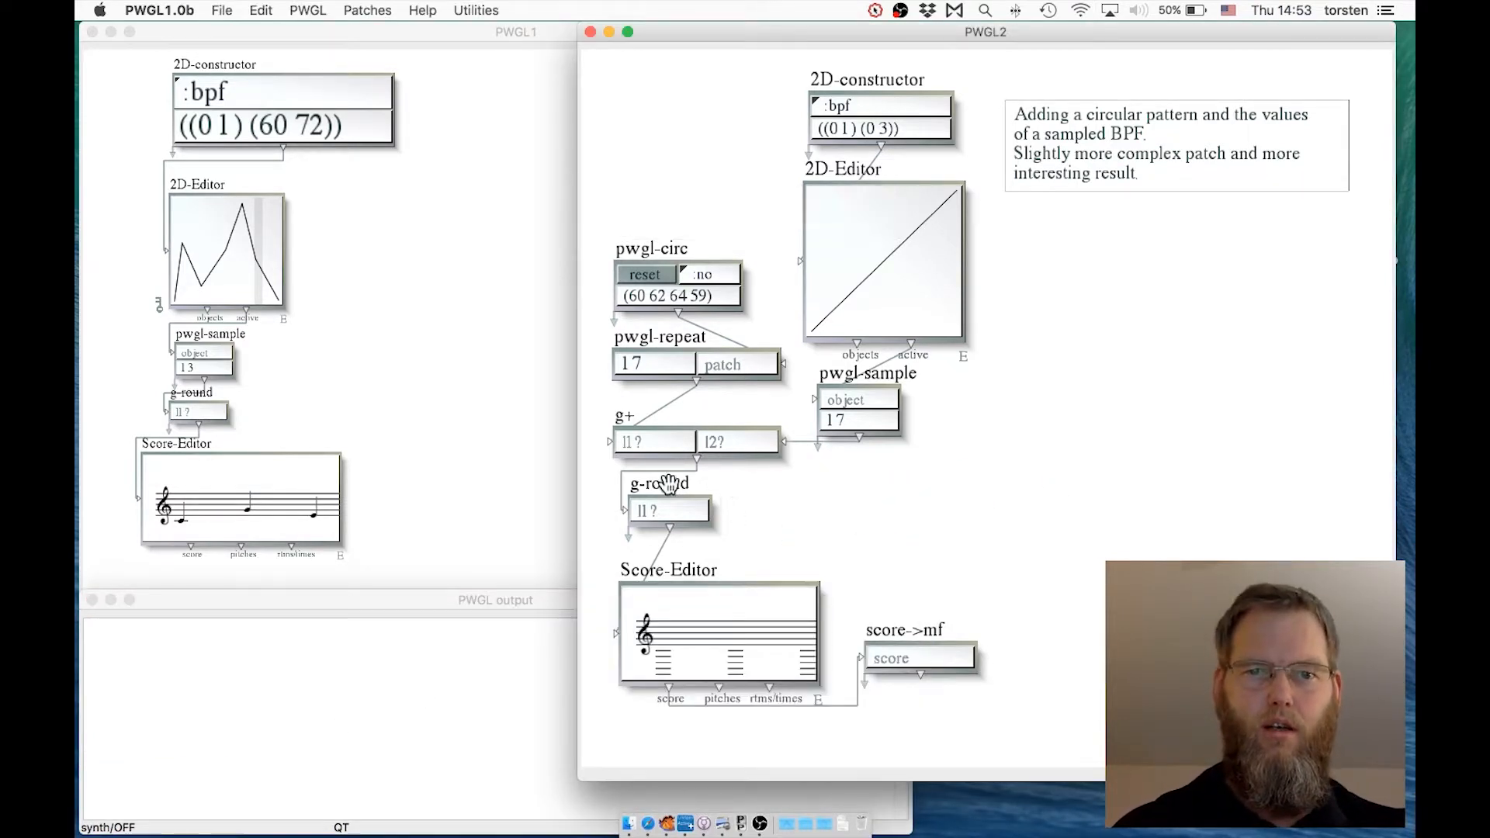
pyautogui.click(660, 490)
pyautogui.click(648, 344)
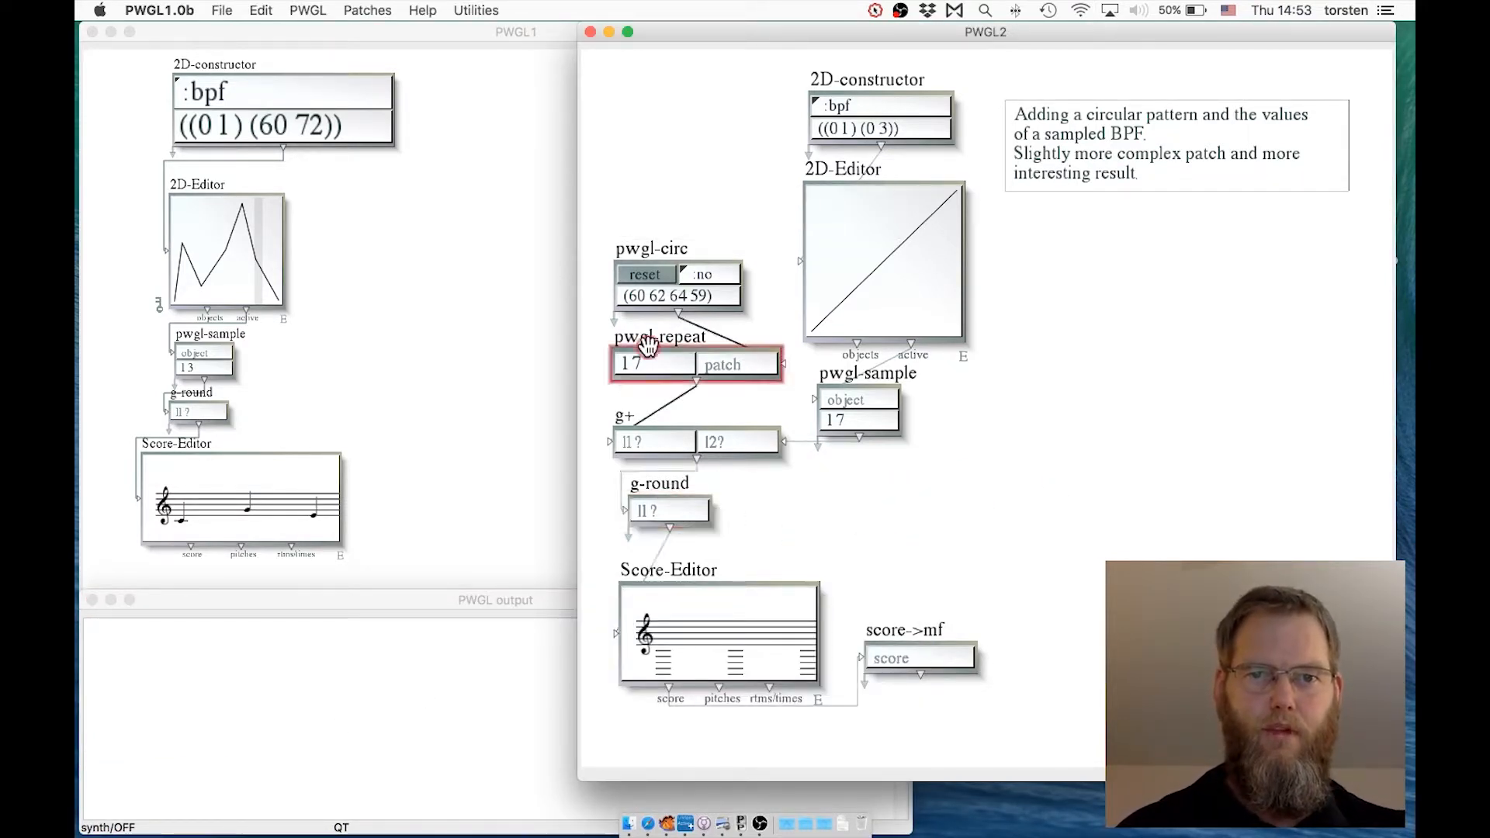
pyautogui.press('v')
pyautogui.click(257, 745)
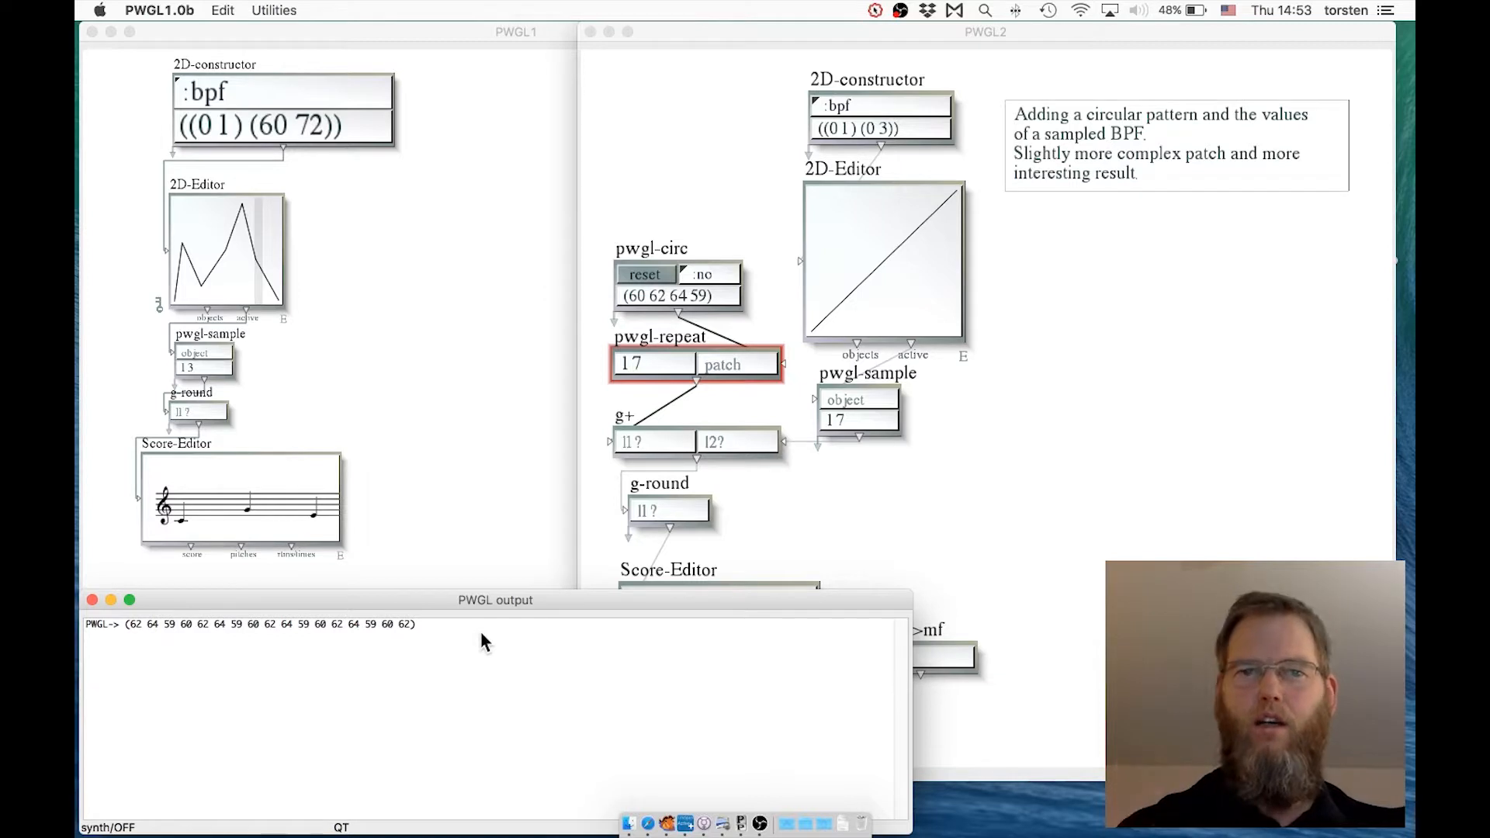
# Step: Evaluate the pwgl-sample box and read its sampled values magnified in the PWGL output window
pyautogui.click(883, 525)
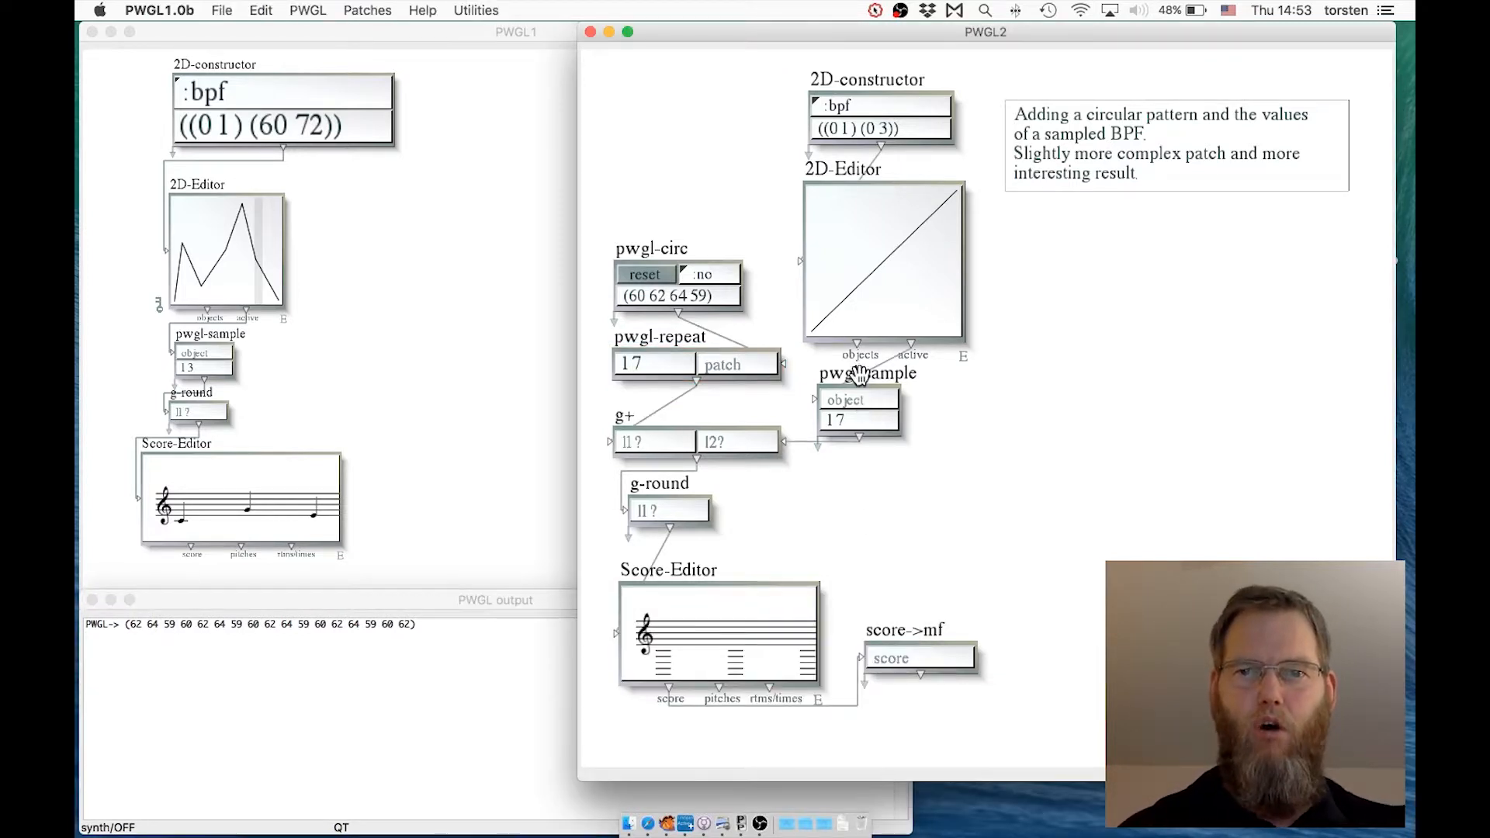
pyautogui.click(859, 376)
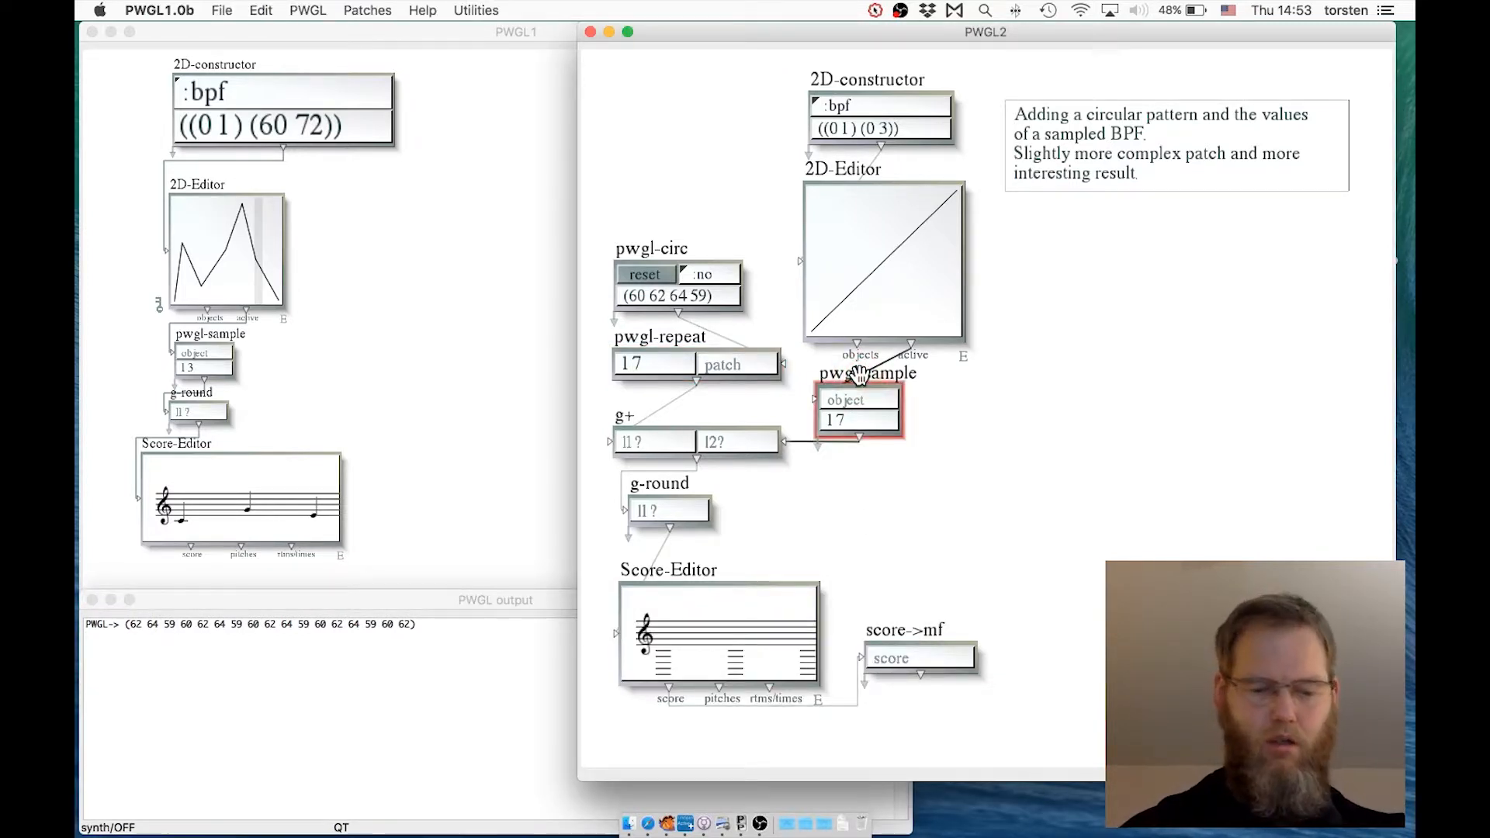
pyautogui.press('v')
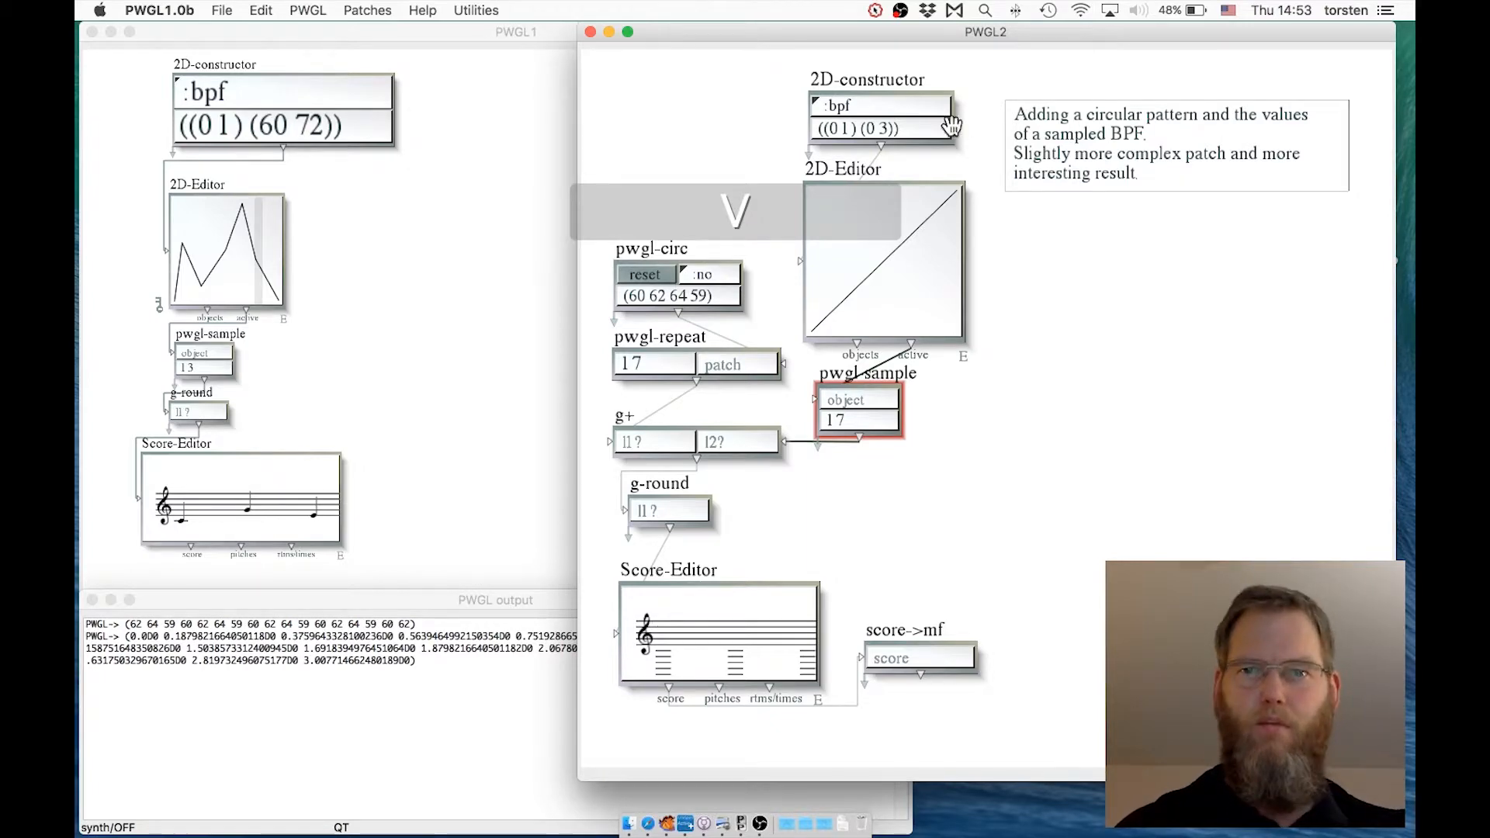
pyautogui.click(318, 759)
pyautogui.press('alt+super+8')
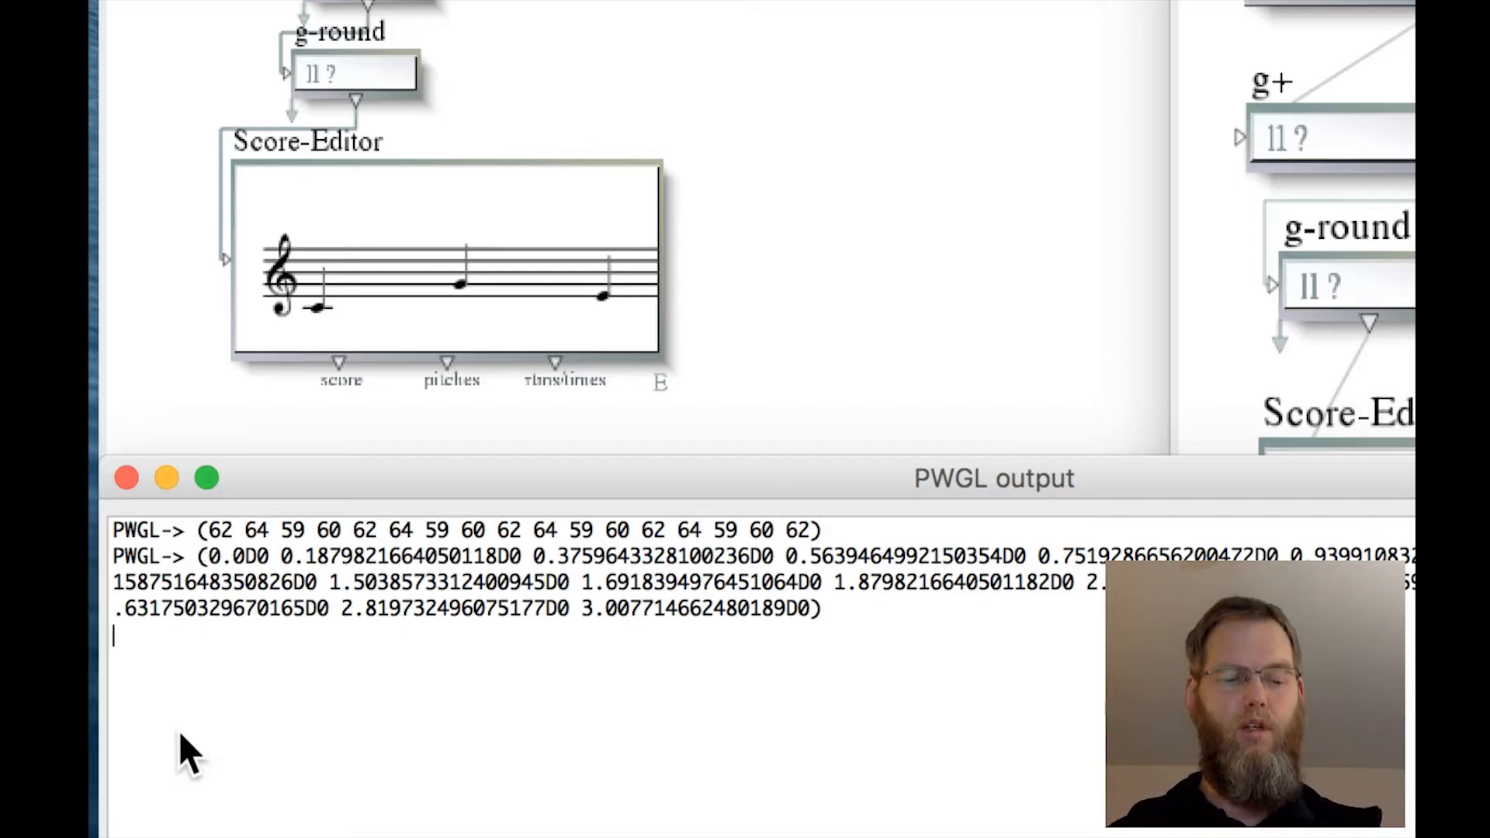
pyautogui.press('alt+super+8')
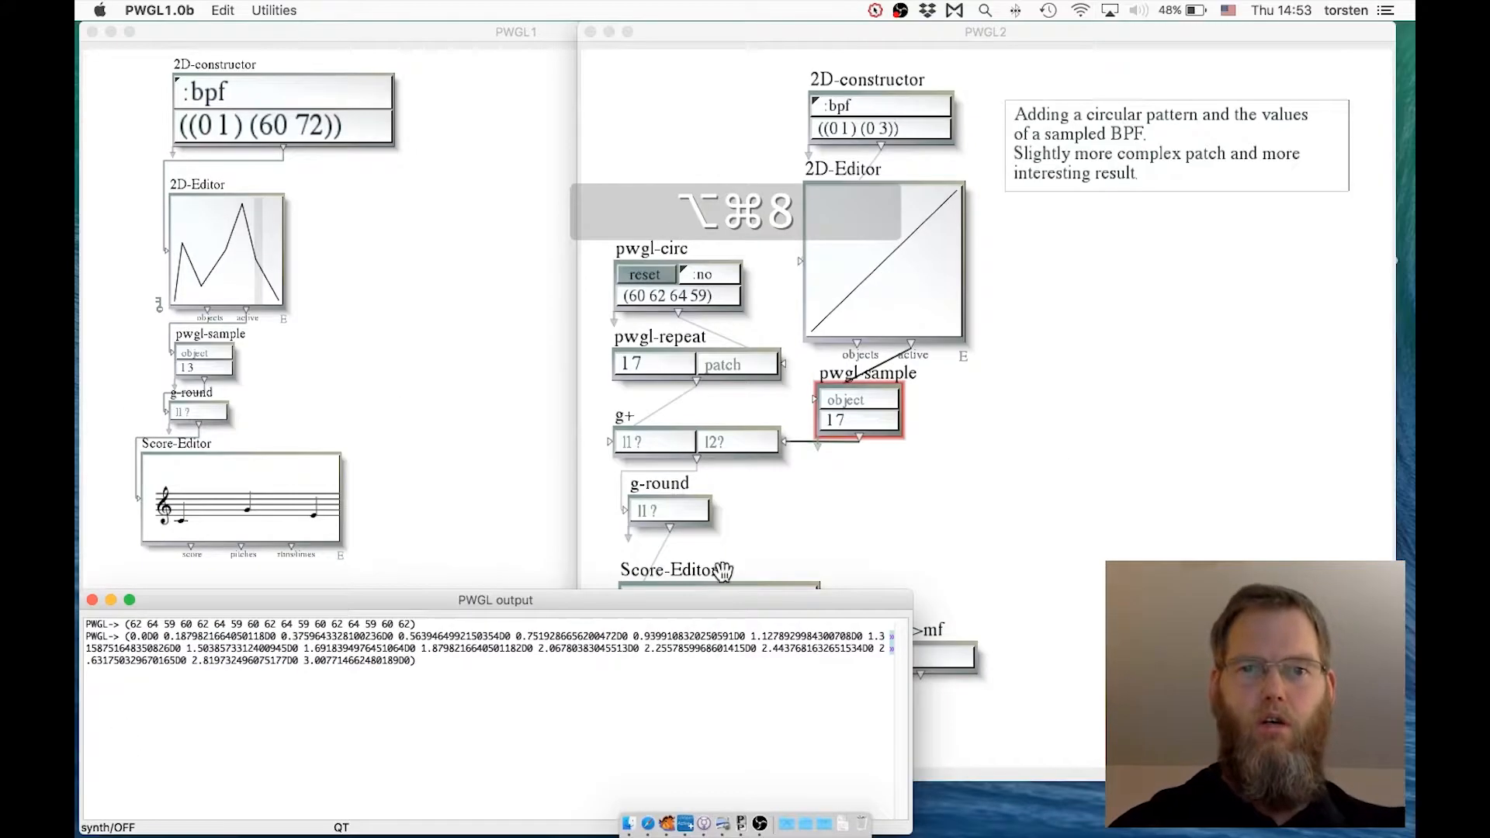
# Step: Evaluate the g-round box and read its rounded pitch list magnified in the PWGL output window
pyautogui.click(817, 547)
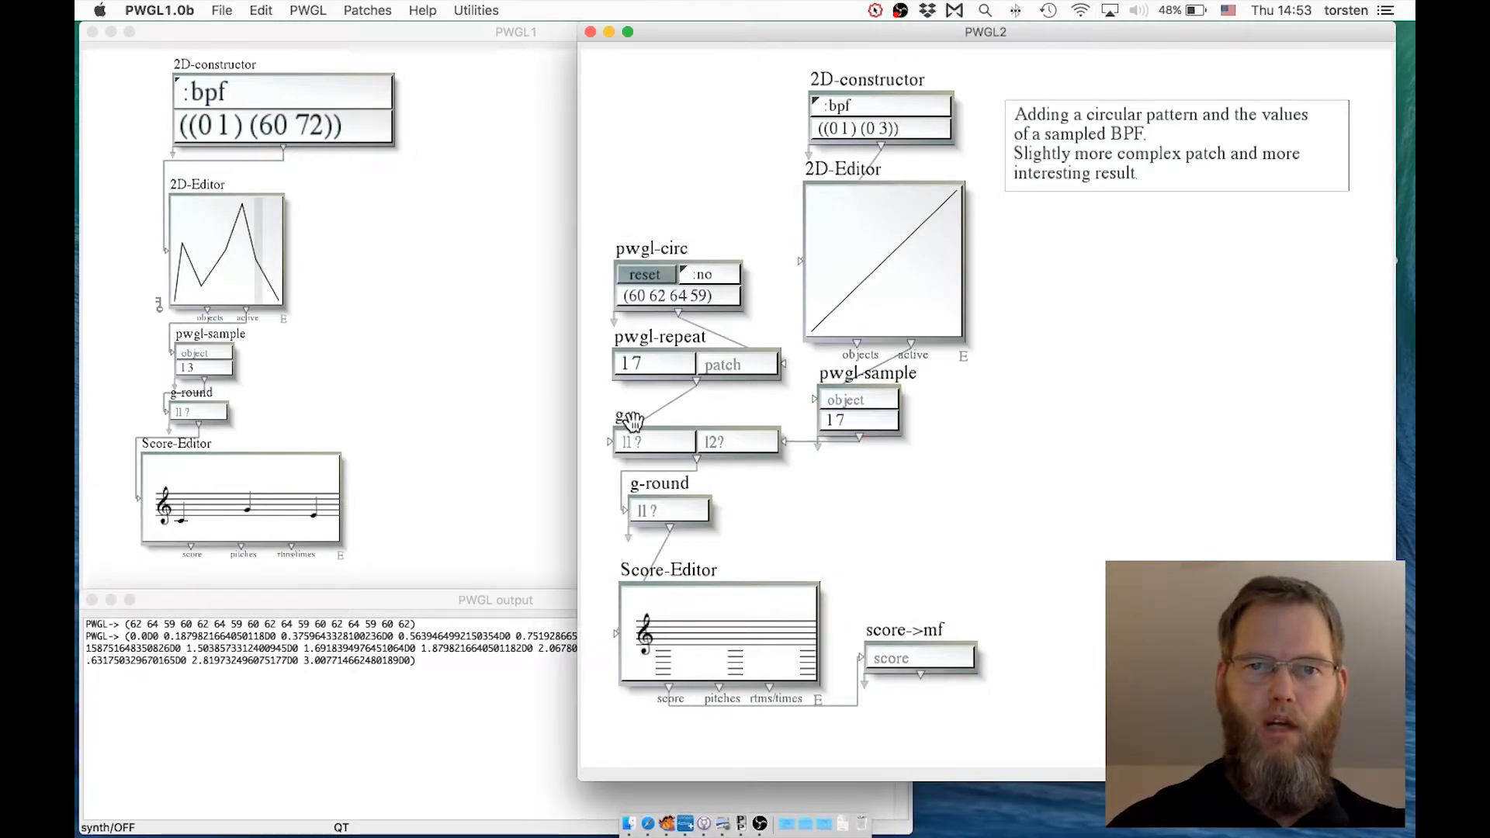
pyautogui.click(625, 422)
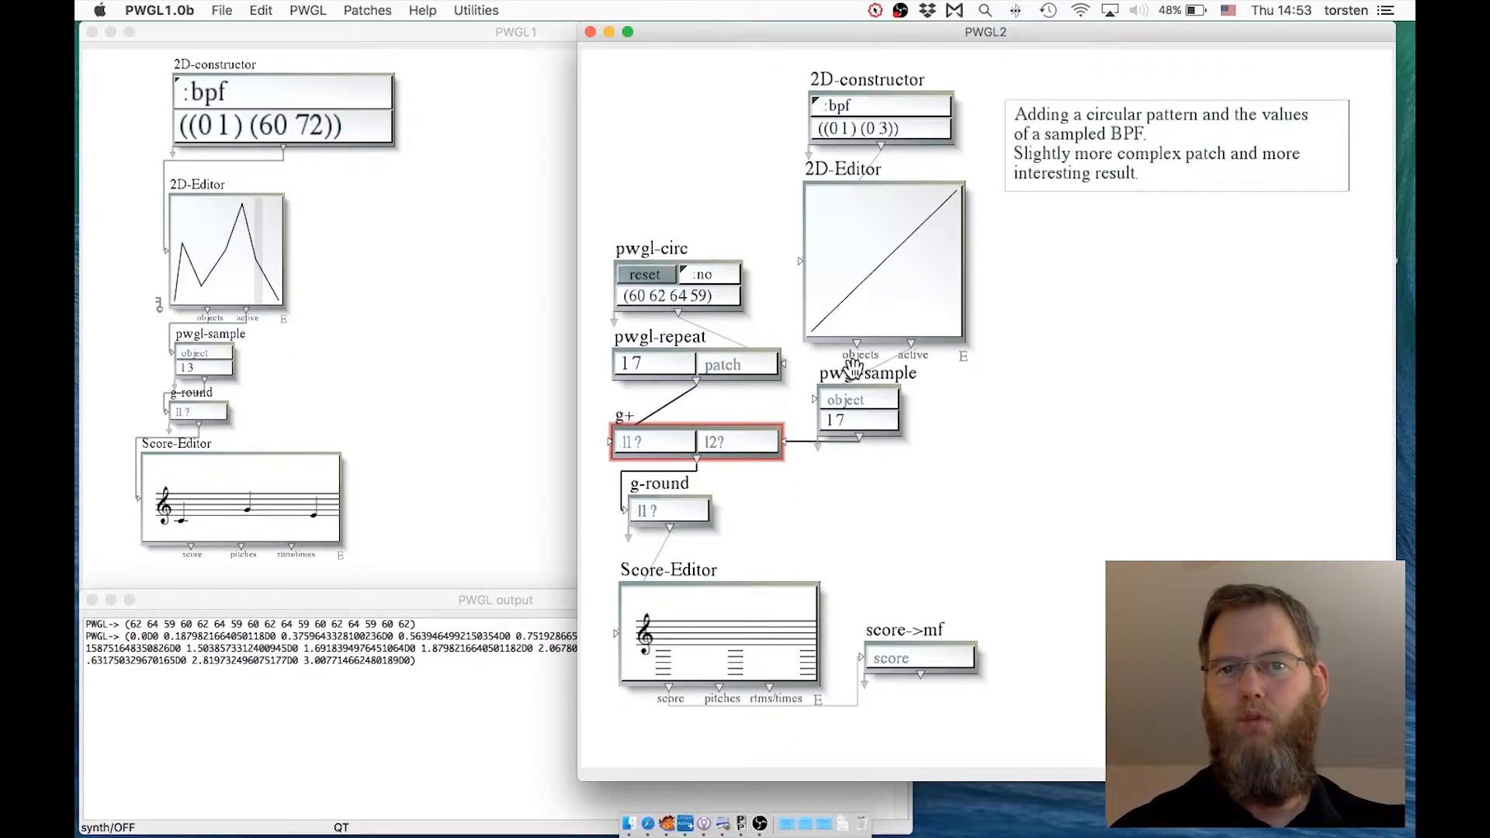
pyautogui.click(656, 491)
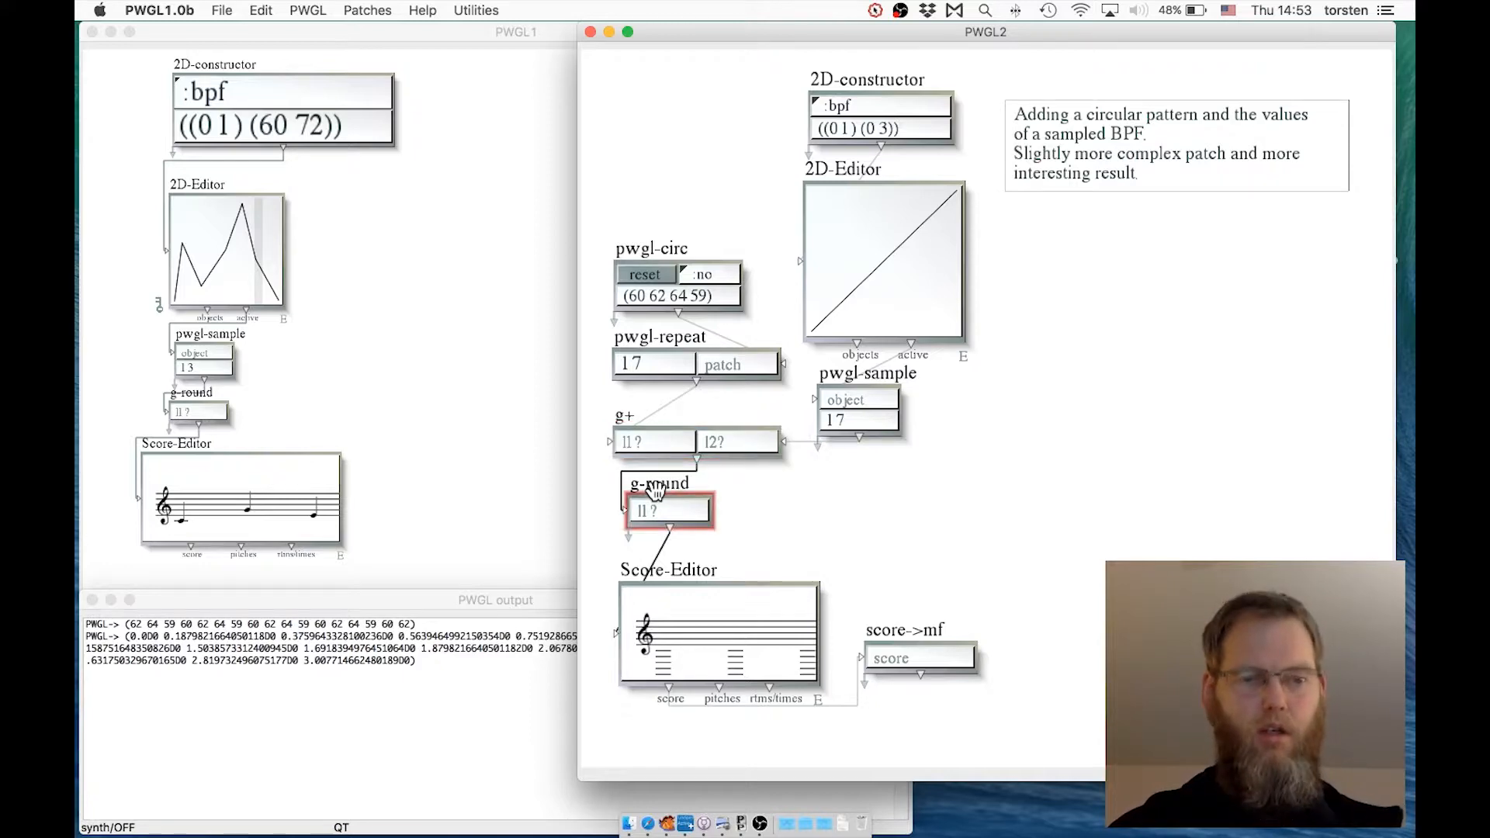
pyautogui.press('v')
pyautogui.click(342, 738)
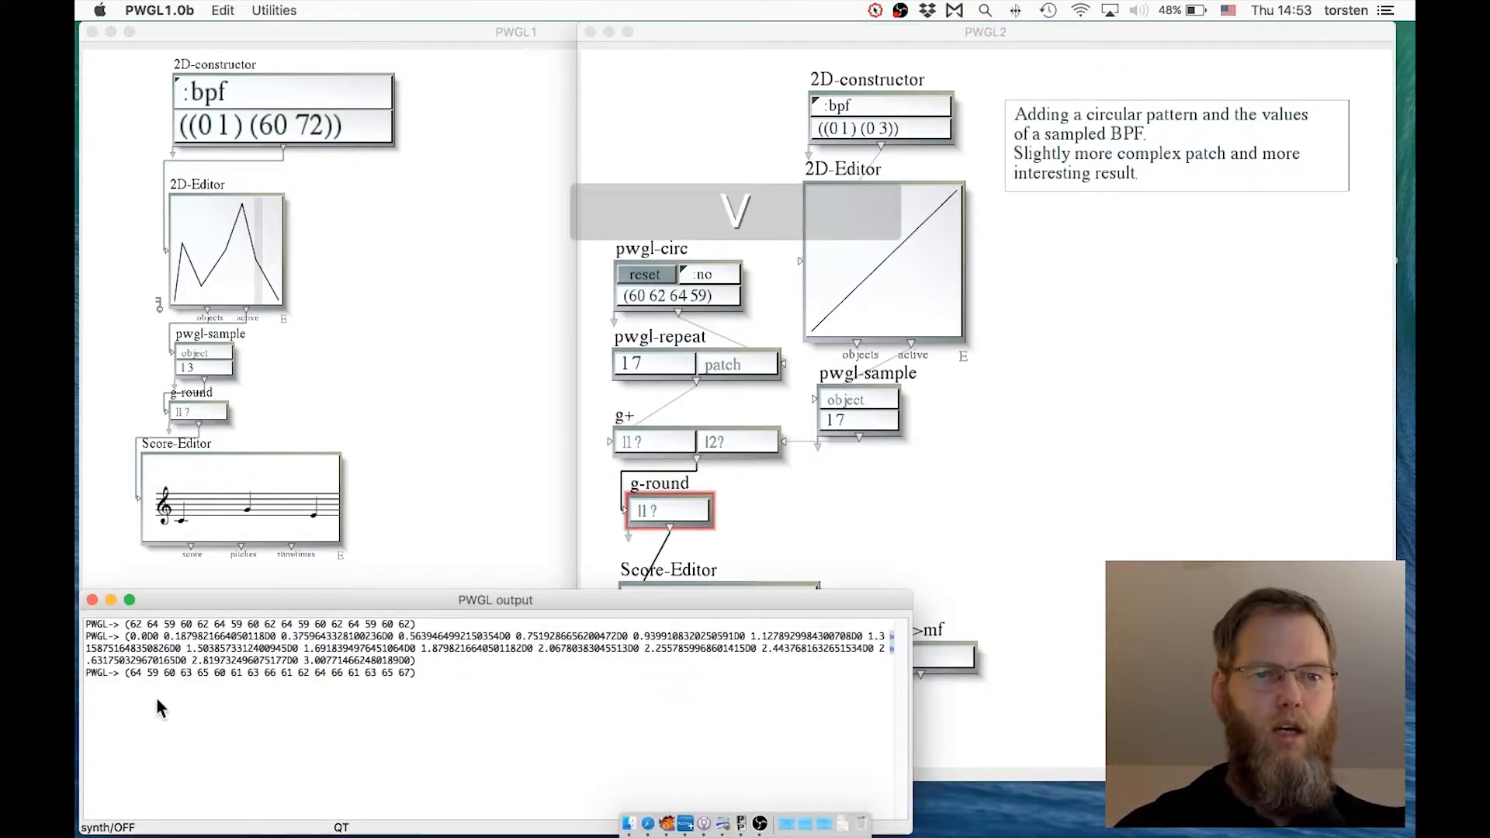
pyautogui.press('alt+super+equal')
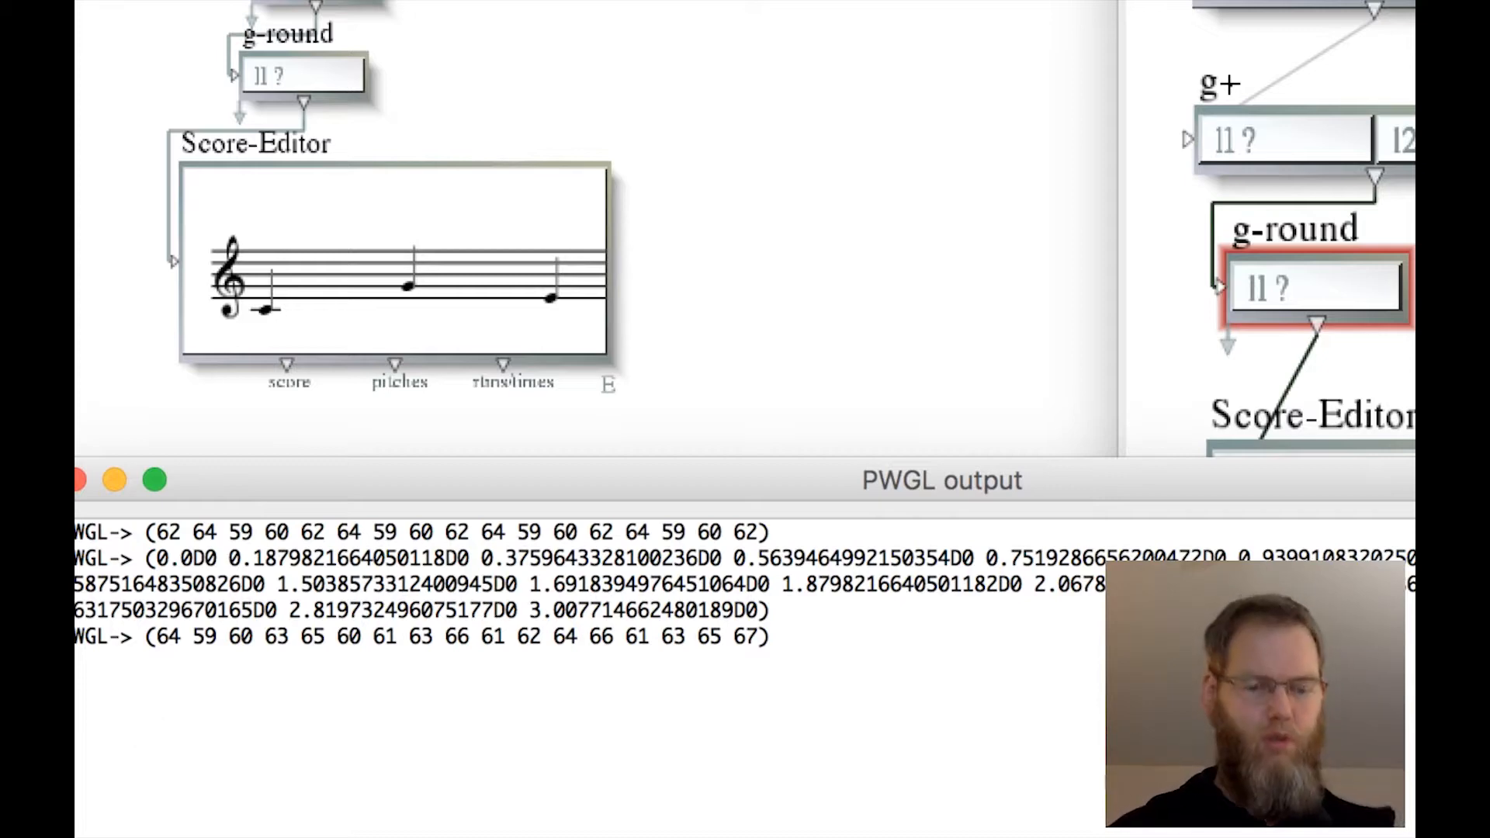
pyautogui.press('alt+super+8')
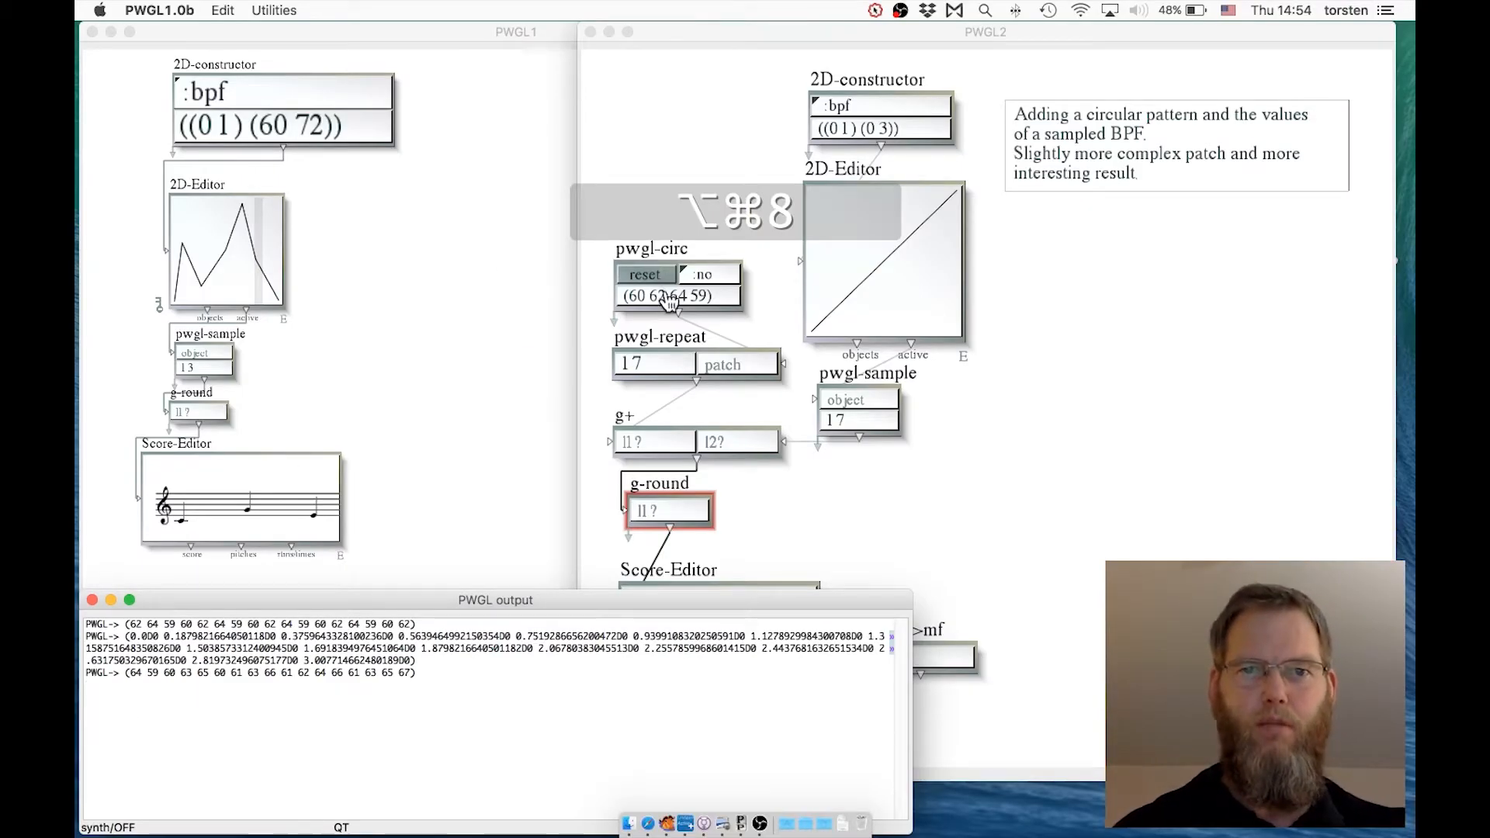
# Step: Reset the pwgl-circ box and re-evaluate g-round and the Score-Editor box of the second patch
pyautogui.click(654, 276)
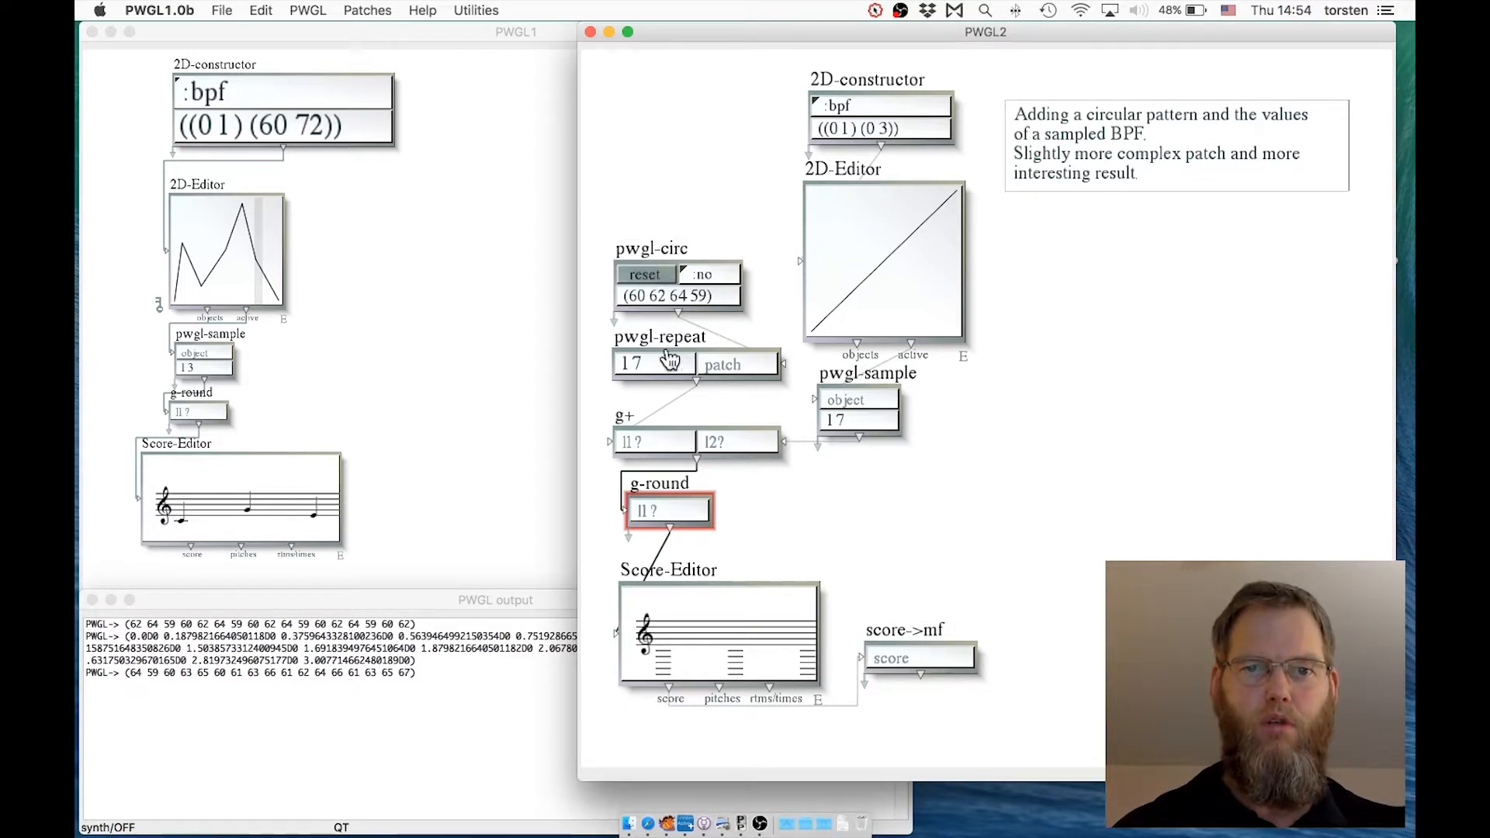
pyautogui.press('v')
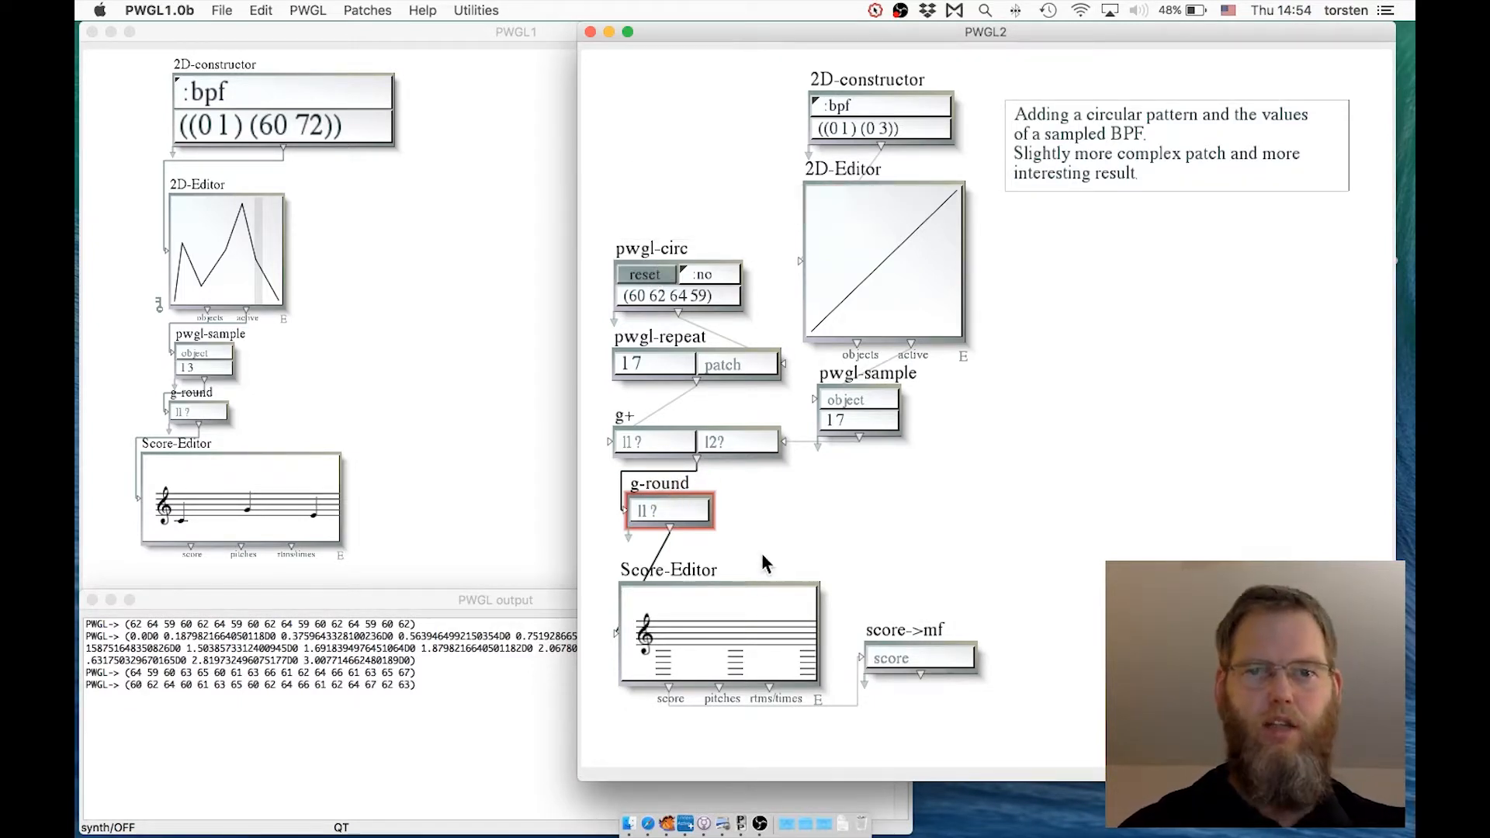
pyautogui.click(660, 570)
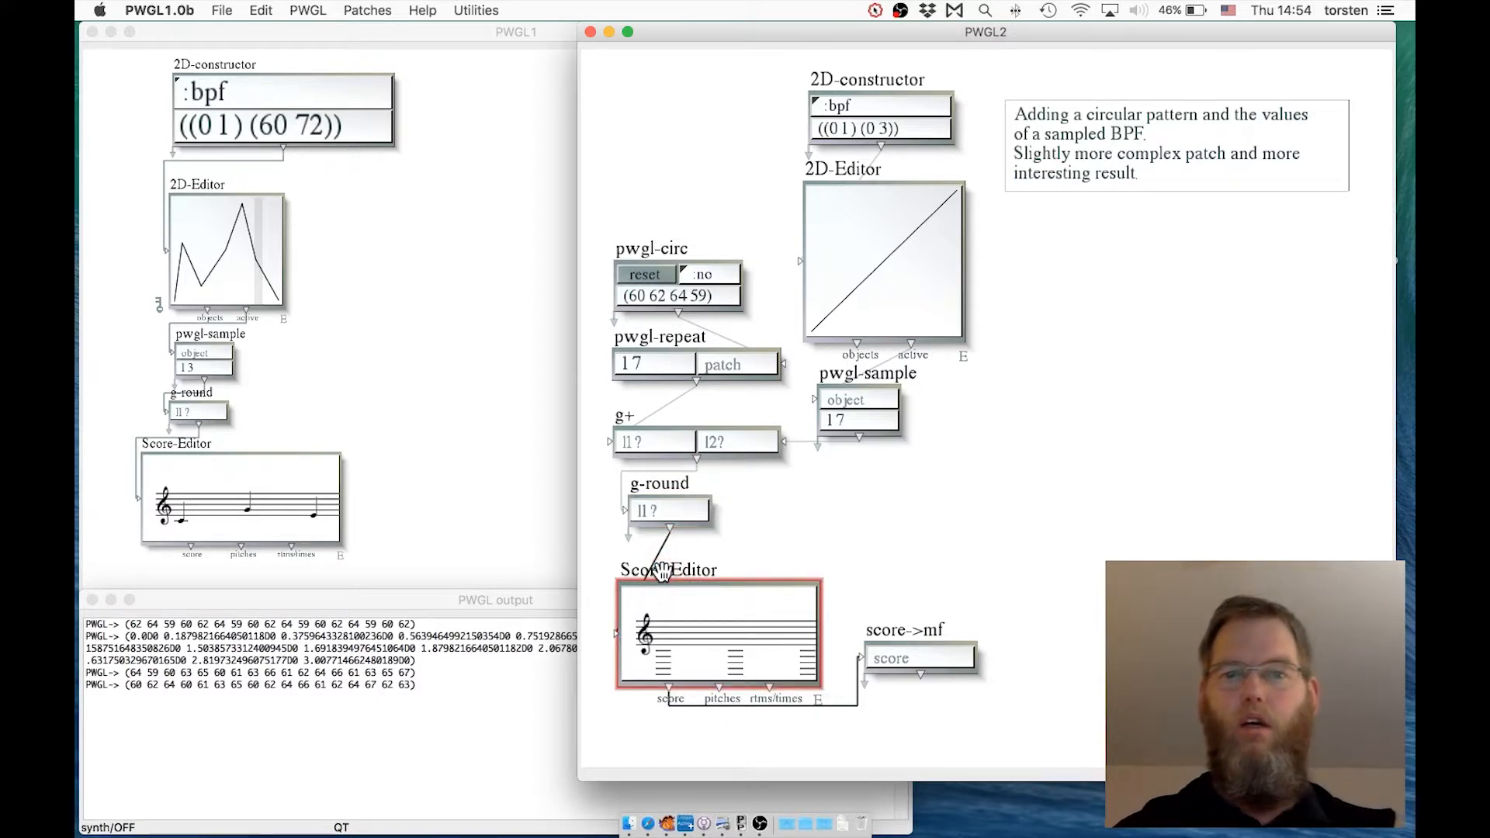
pyautogui.press('v')
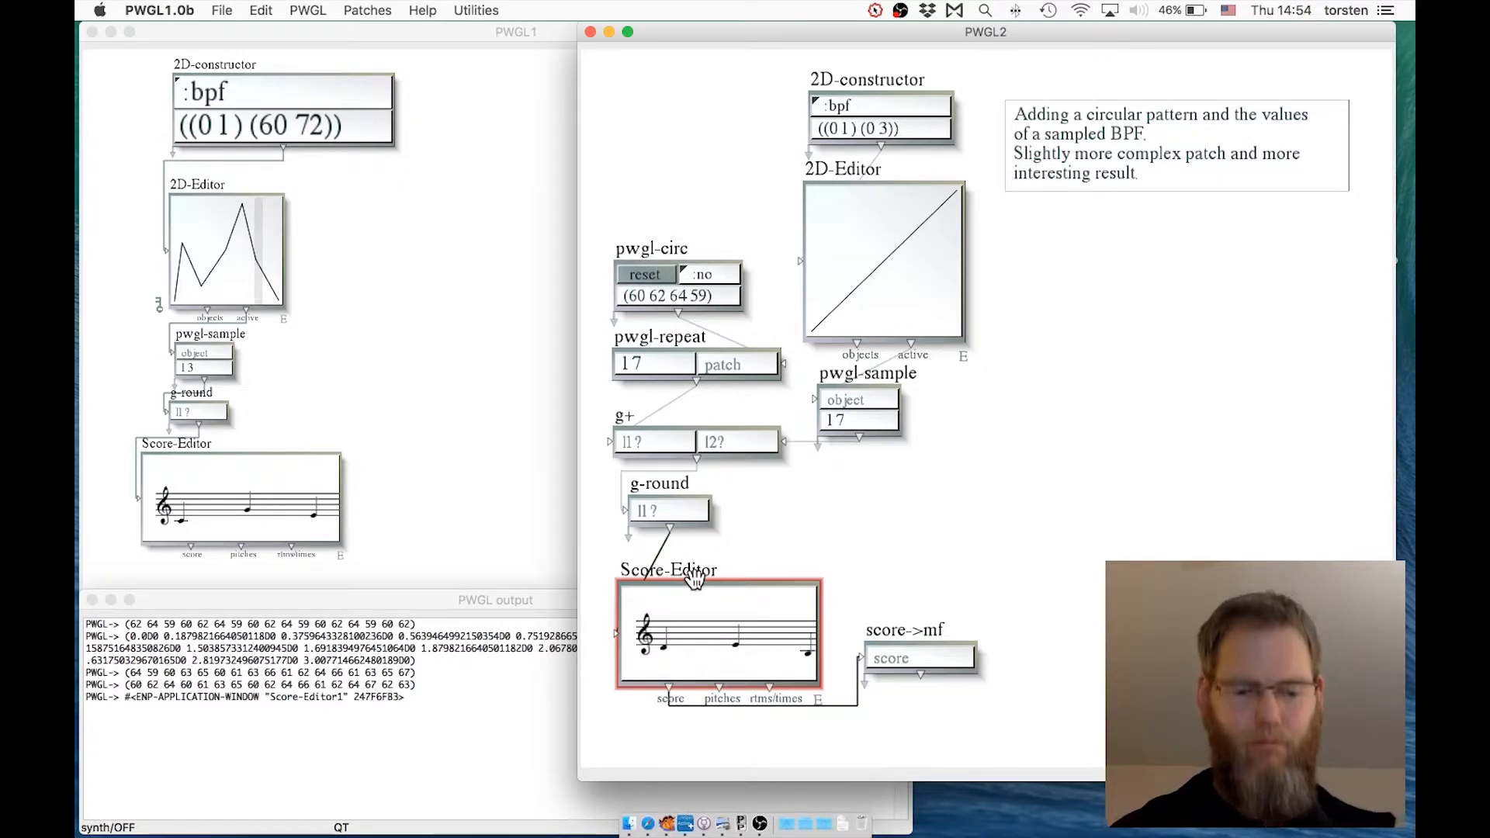
pyautogui.press('v')
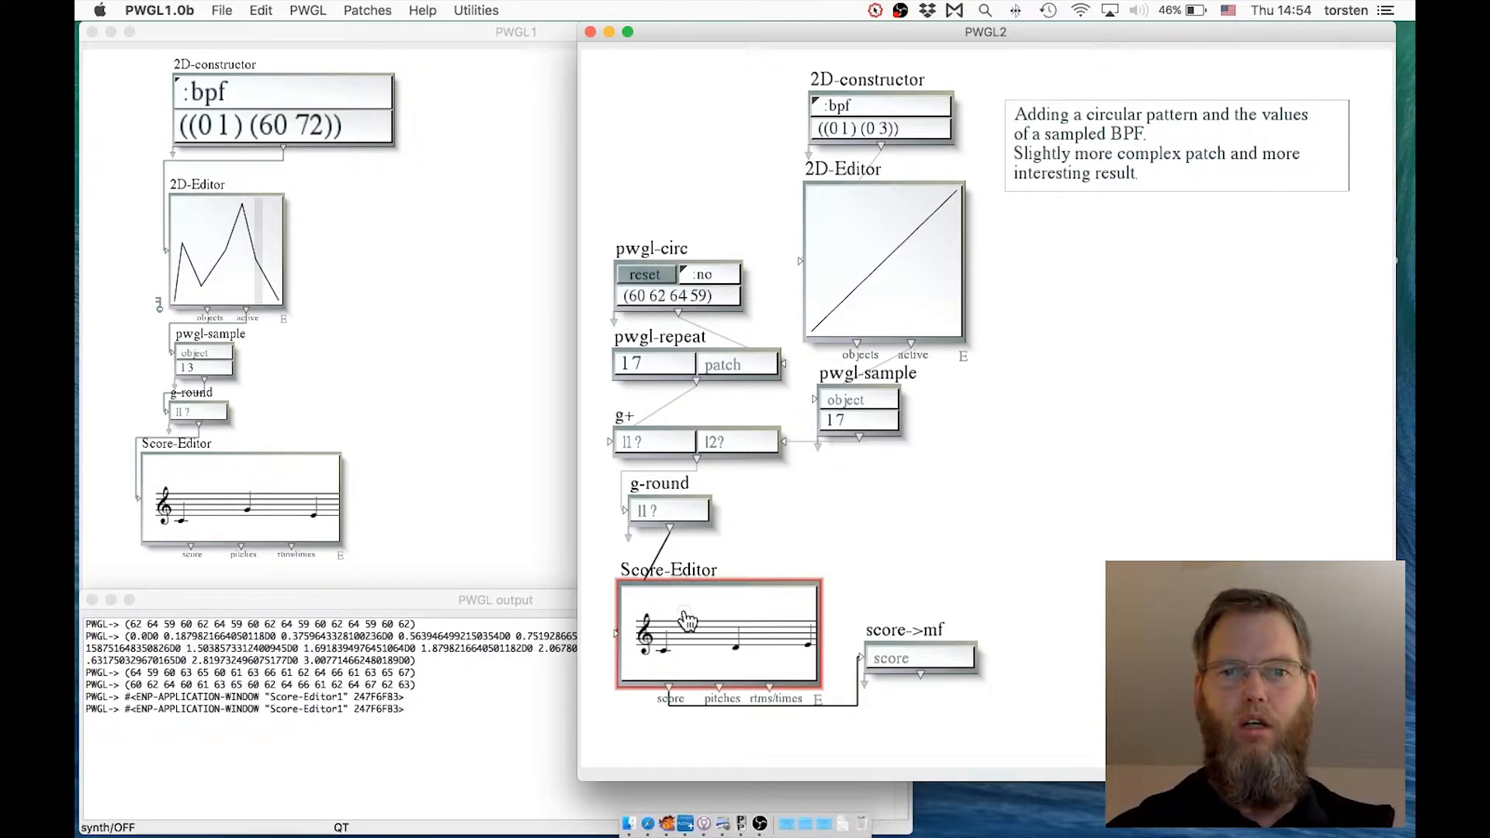
# Step: Open the second patch's score in its own editor window, play it back and close the window
pyautogui.doubleClick(686, 618)
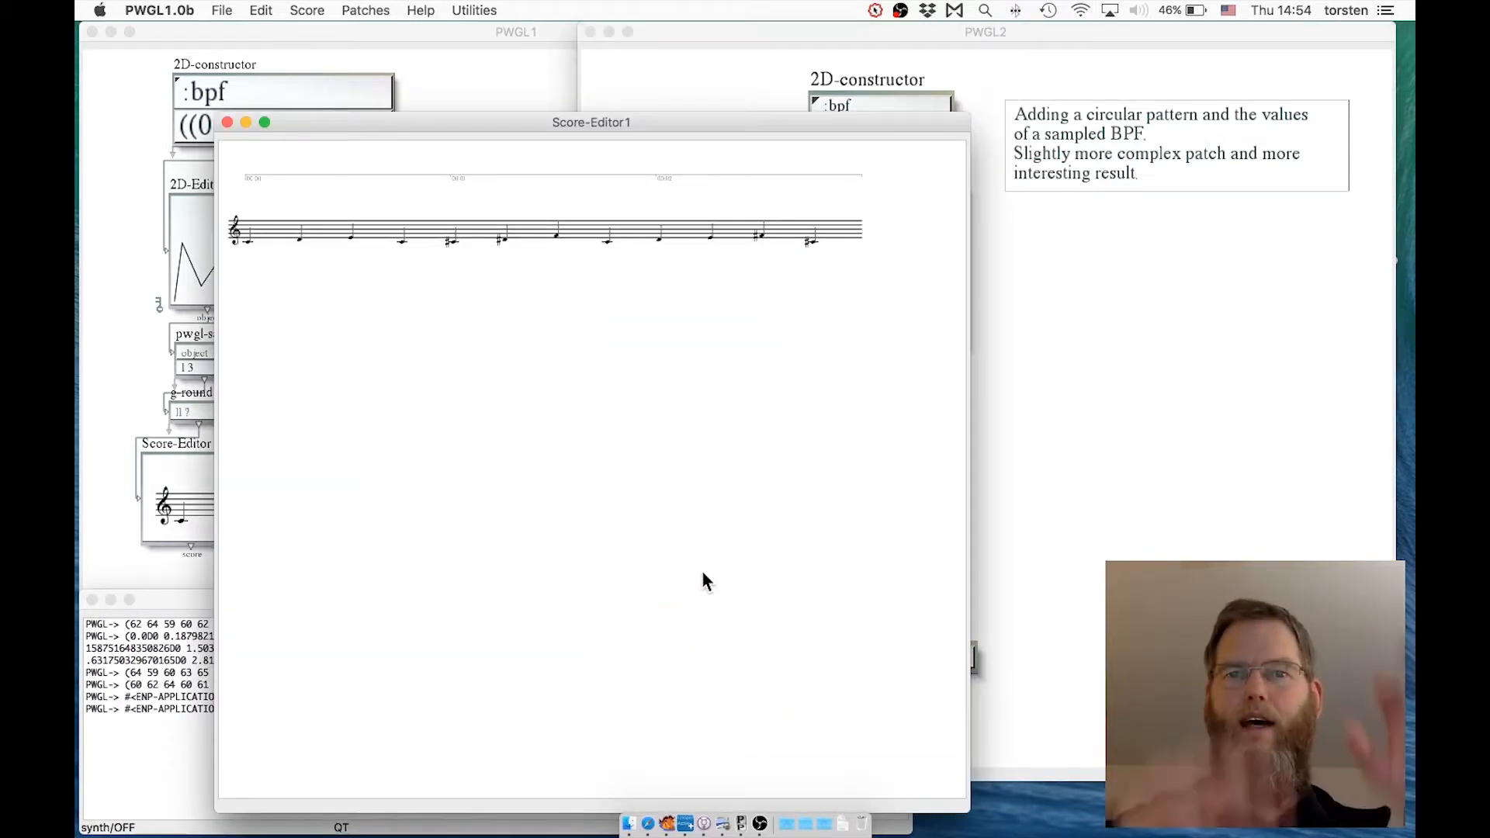
pyautogui.press('space')
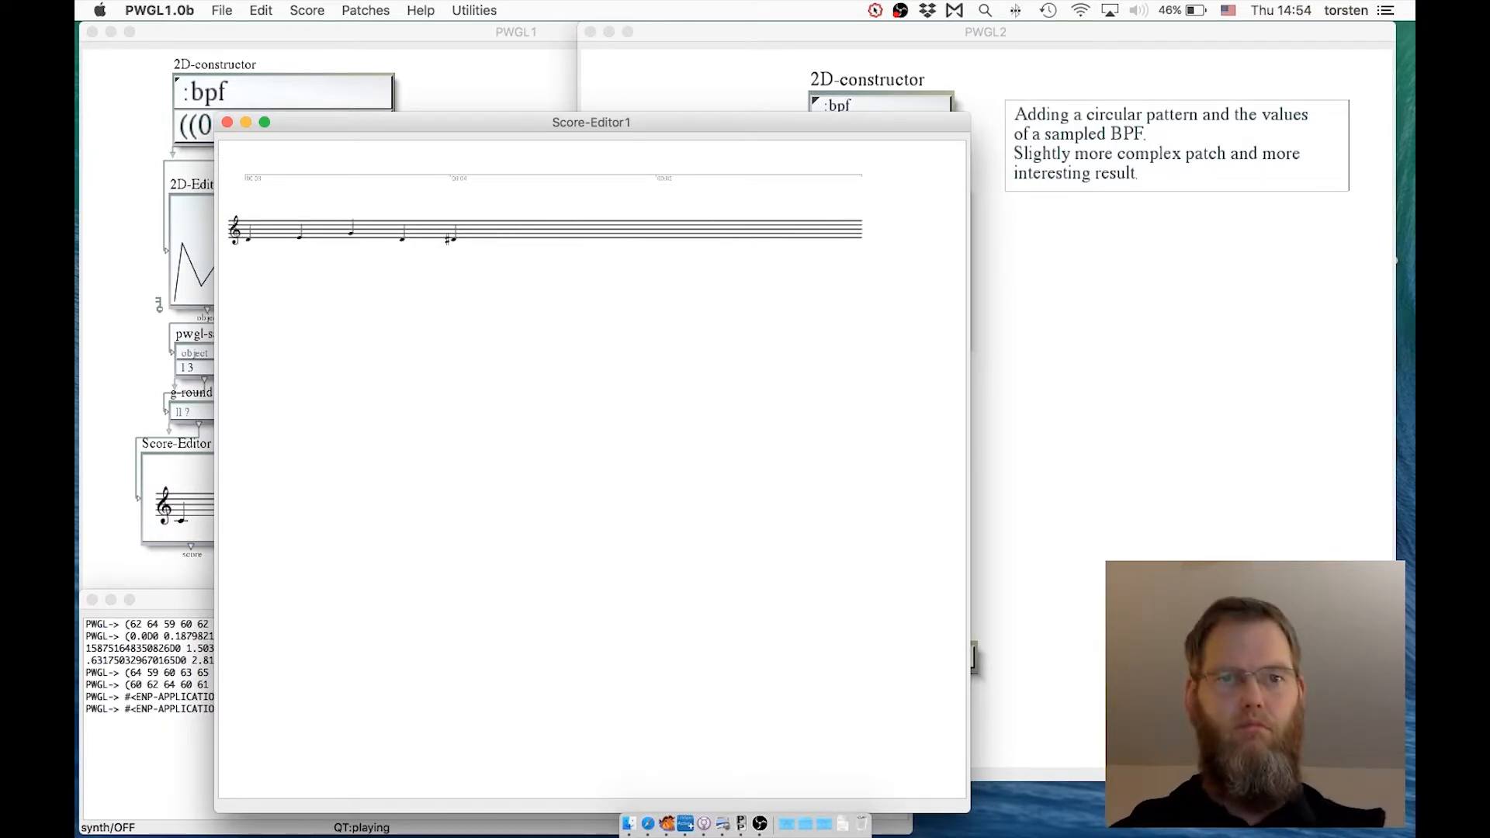
pyautogui.press('super+w')
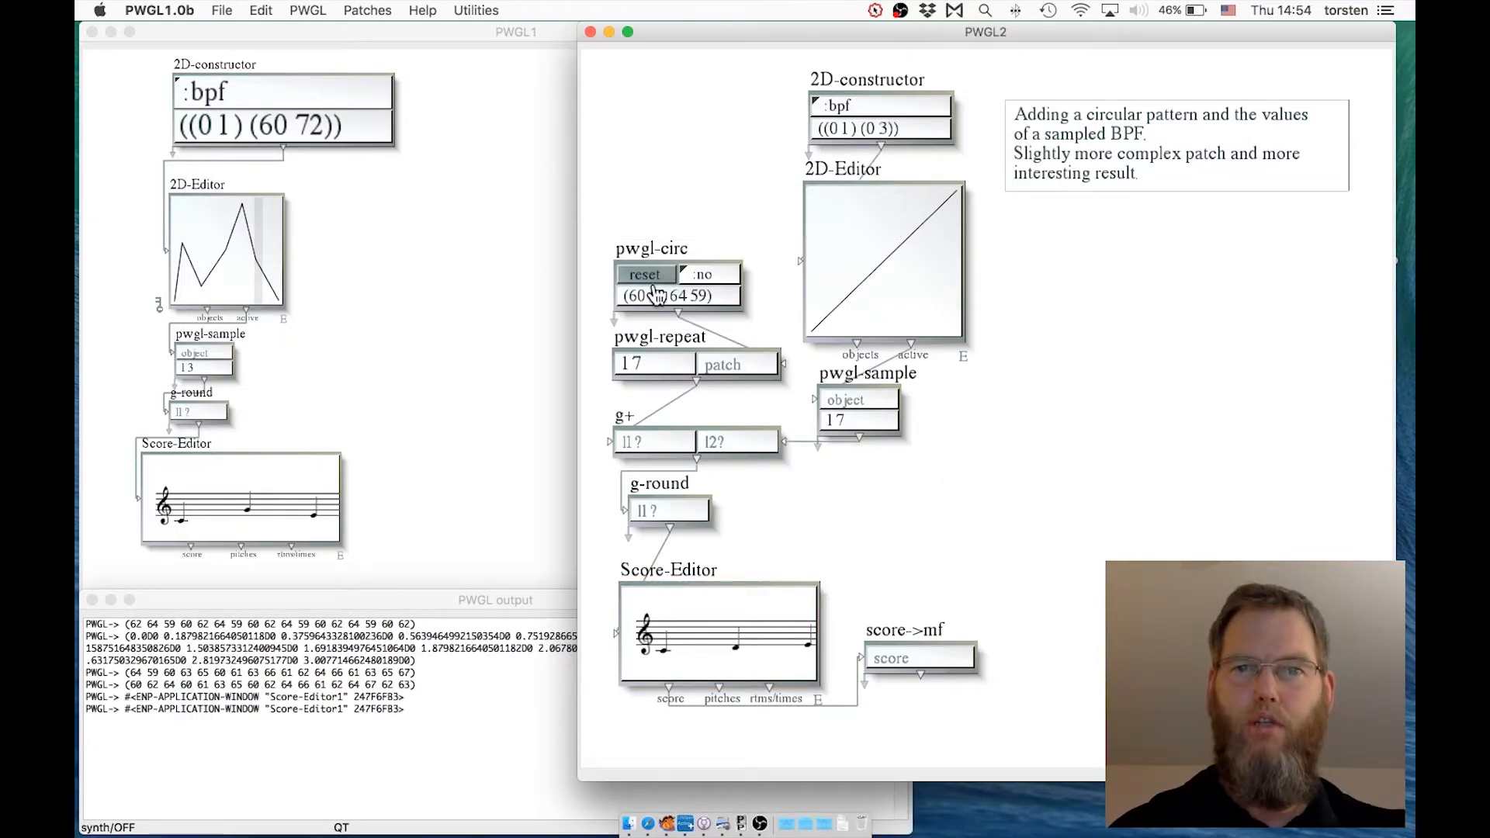
# Step: Change the second pitch of the pwgl-circ list to 67 and reset the box
pyautogui.click(659, 295)
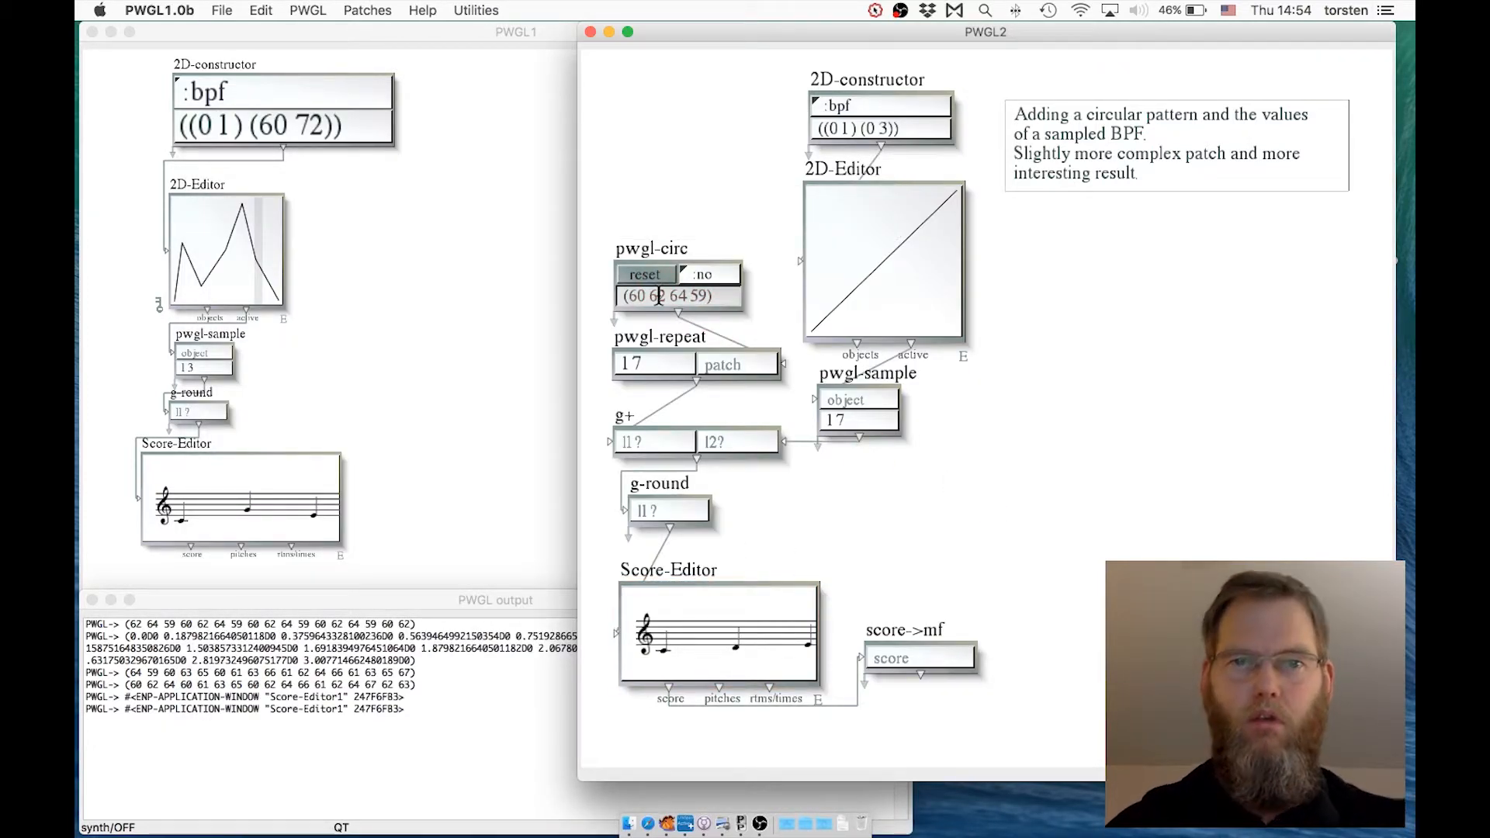
pyautogui.press('Right')
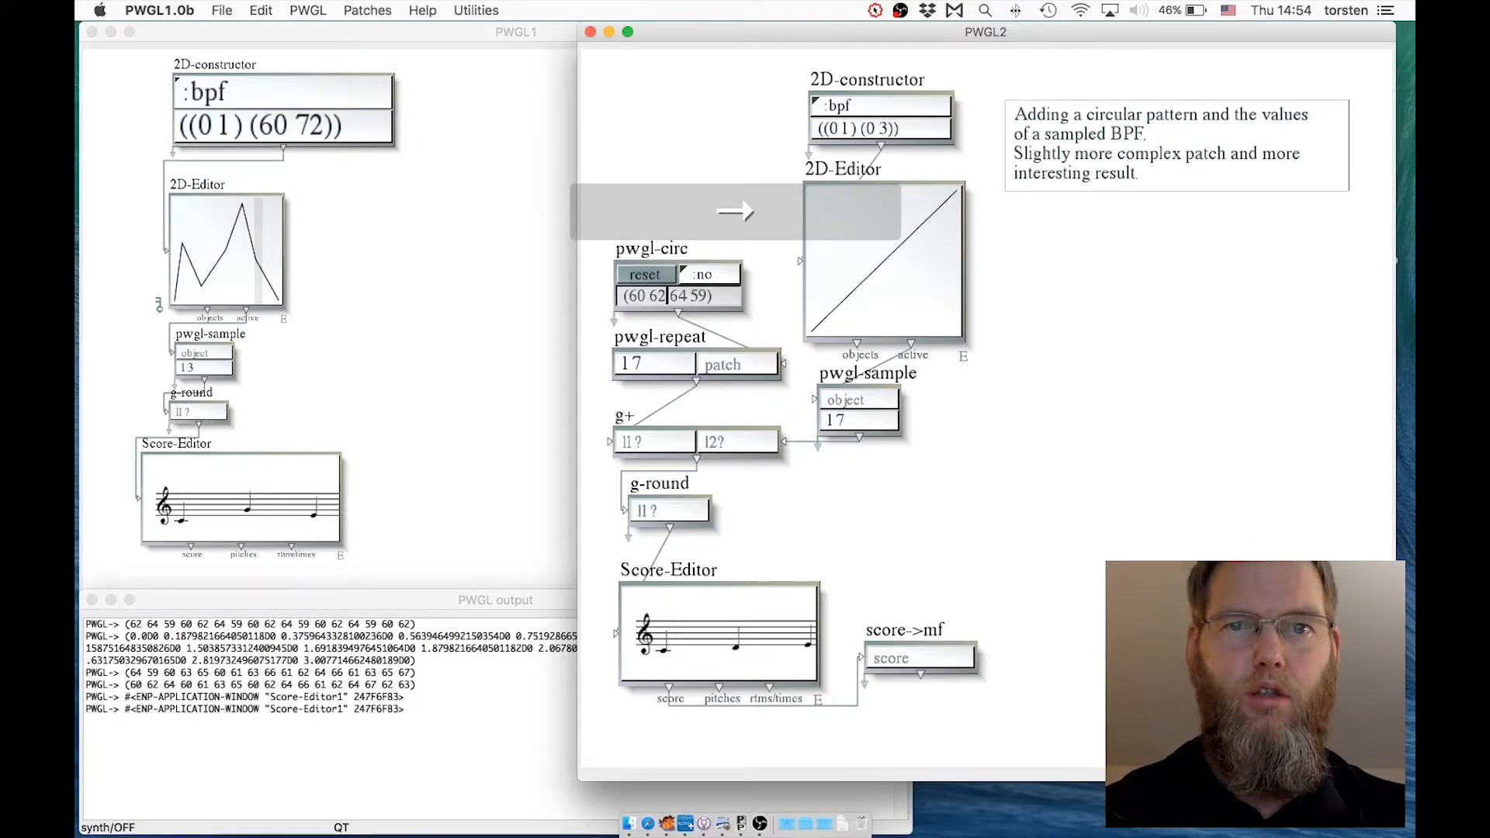
pyautogui.press('BackSpace')
pyautogui.write('7')
pyautogui.press('Return')
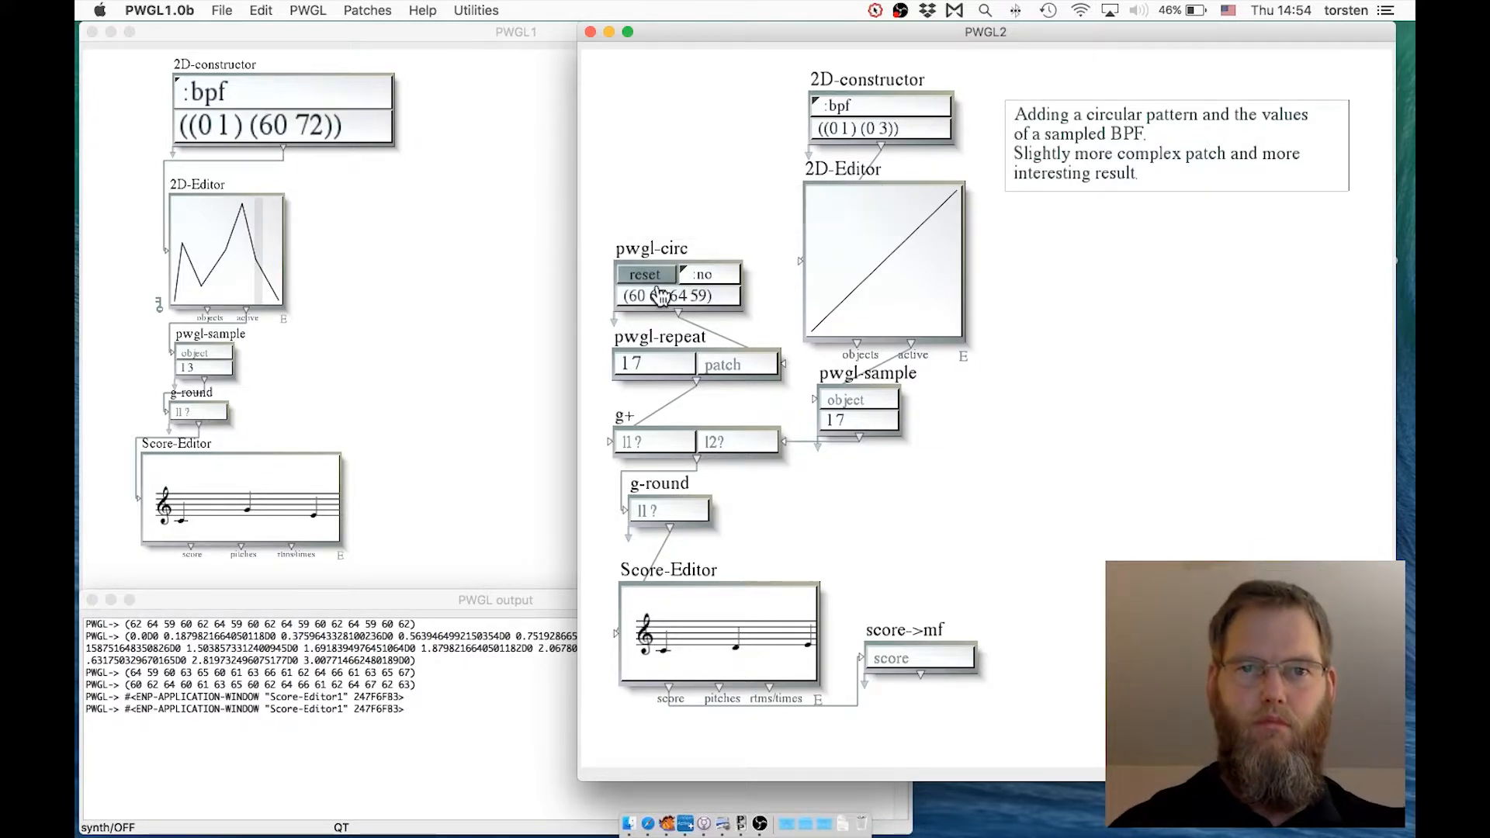
pyautogui.click(656, 273)
# Step: Update the Score-Editor box with the changed circular pattern, then play and stop the score
pyautogui.moveTo(807, 545); pyautogui.dragTo(745, 599)
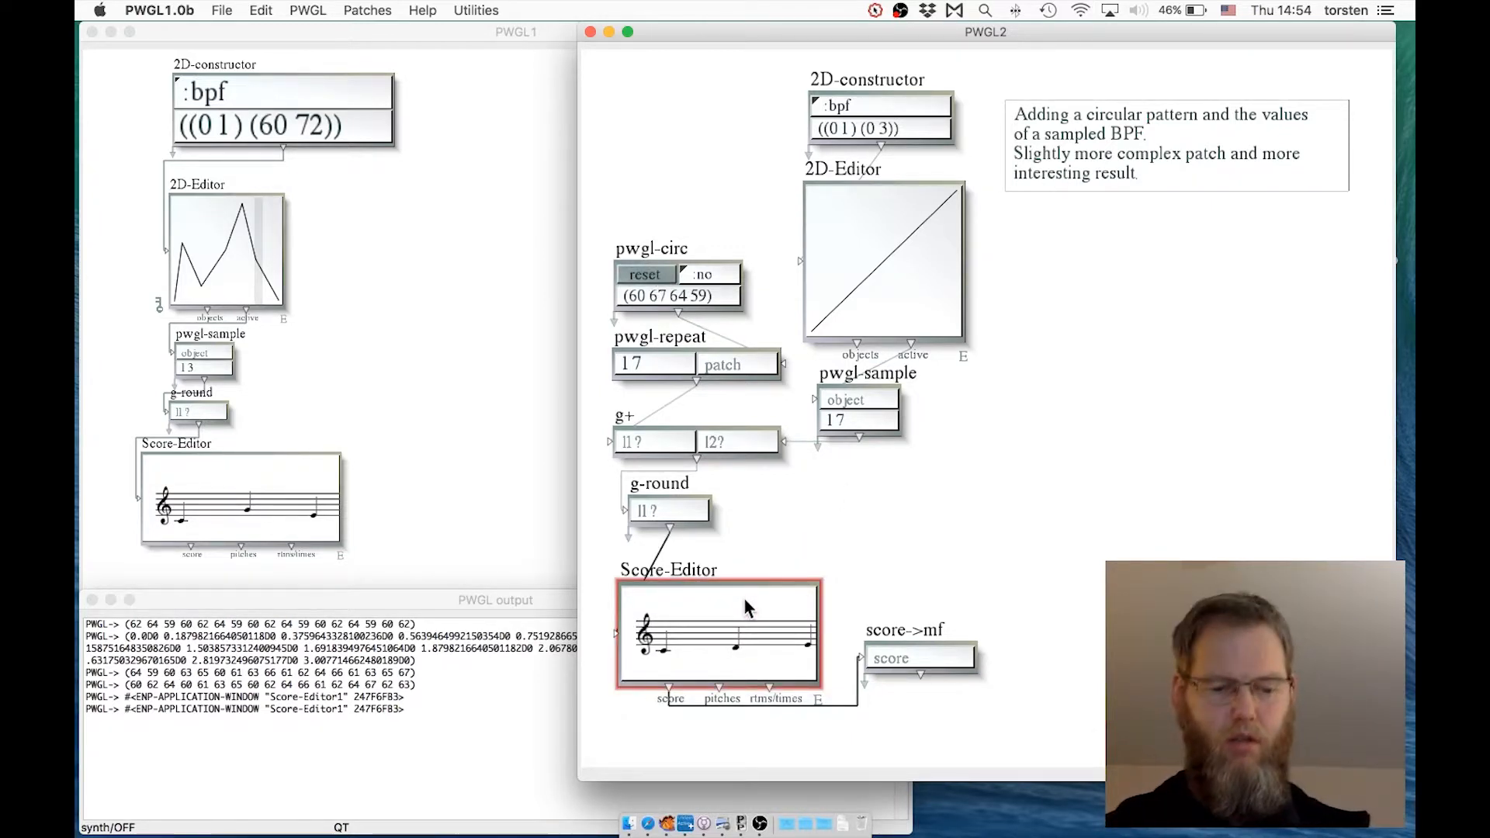
pyautogui.press('space')
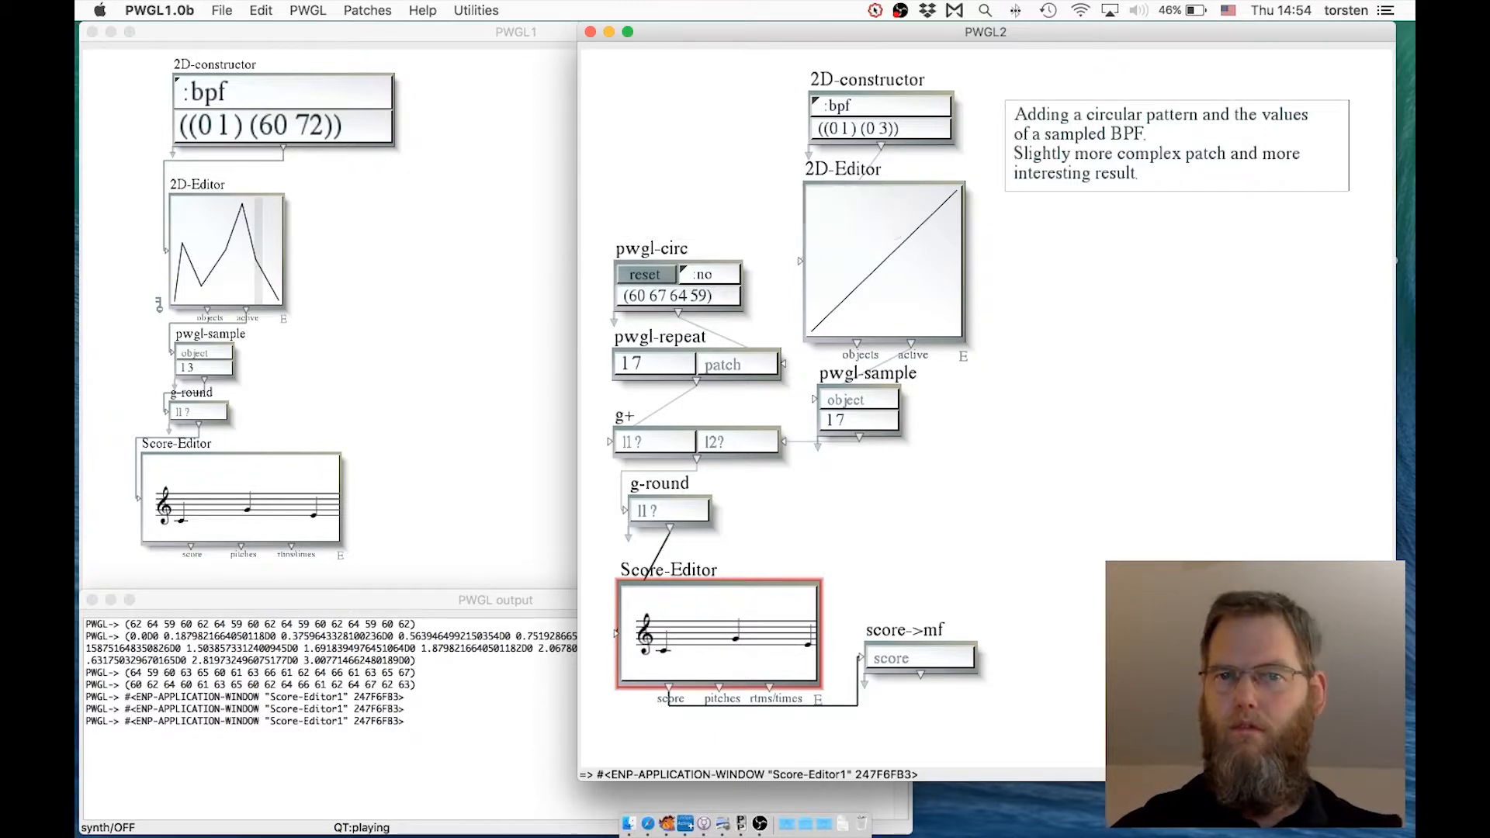
pyautogui.press('space')
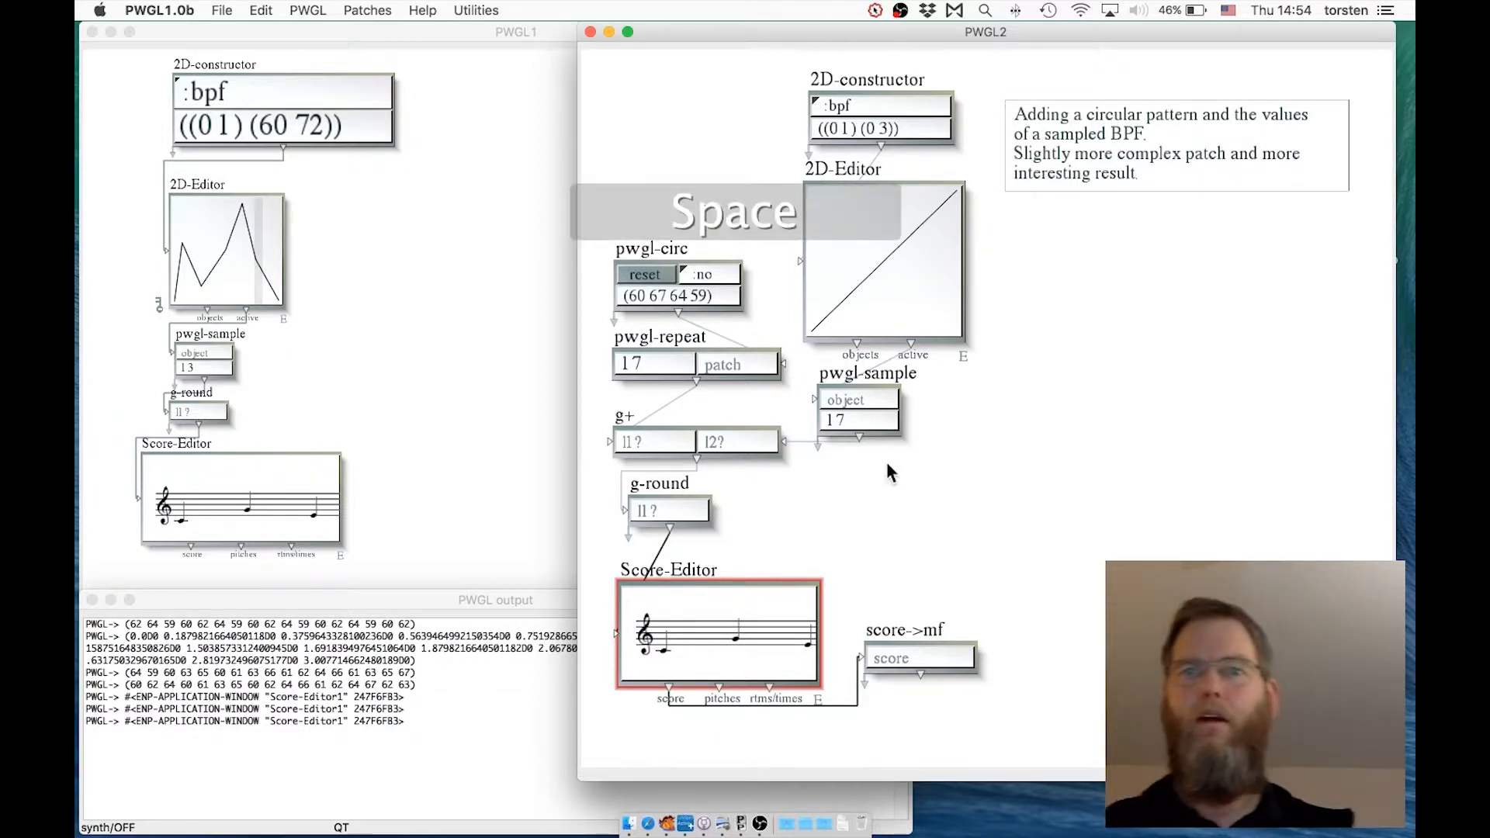
# Step: Open the second patch's 2D-Editor and add a BPF breakpoint at about x 0.17, y 2.6
pyautogui.doubleClick(889, 279)
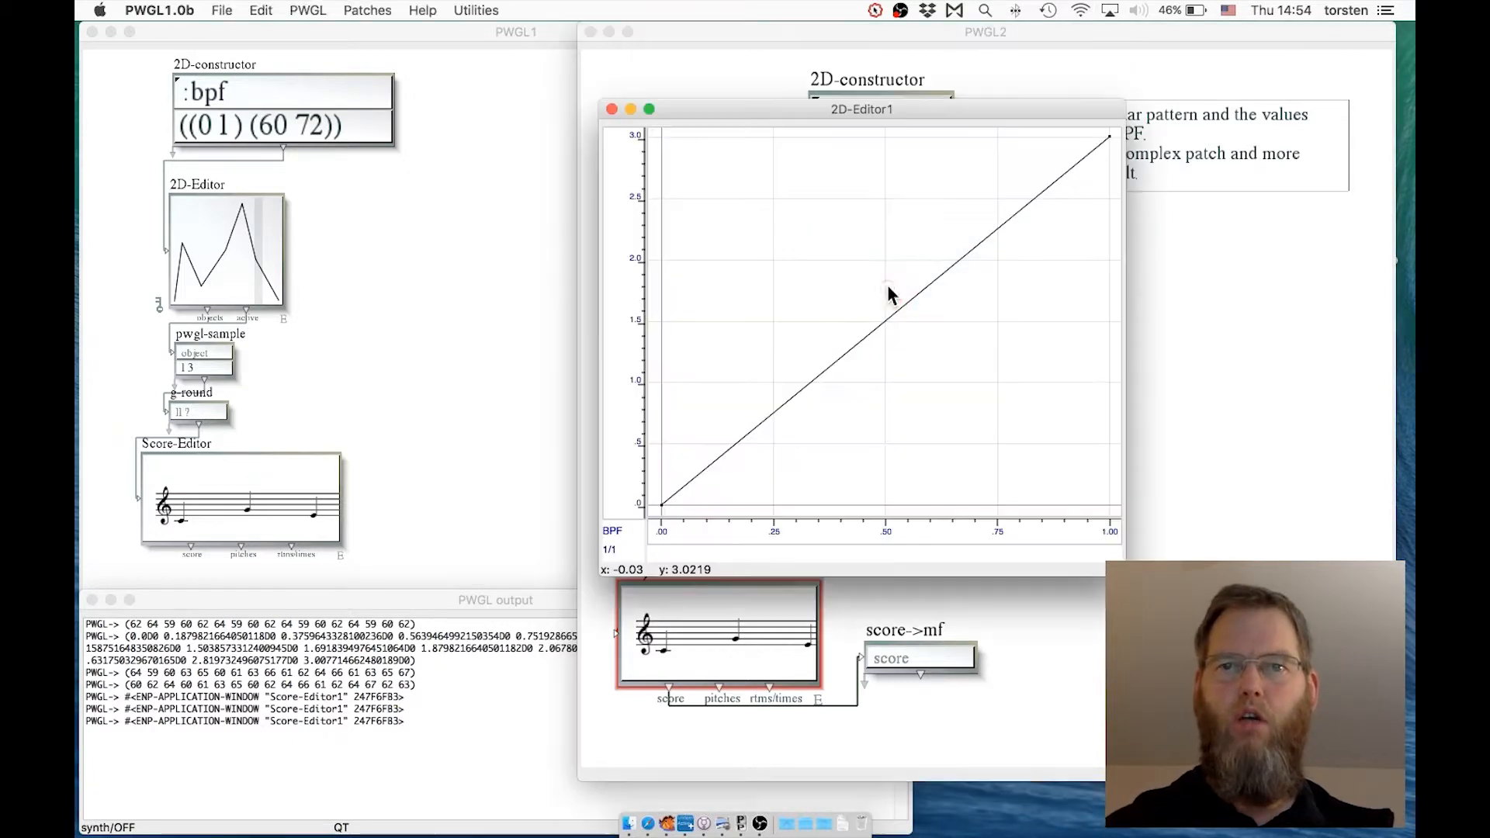
pyautogui.click(784, 394)
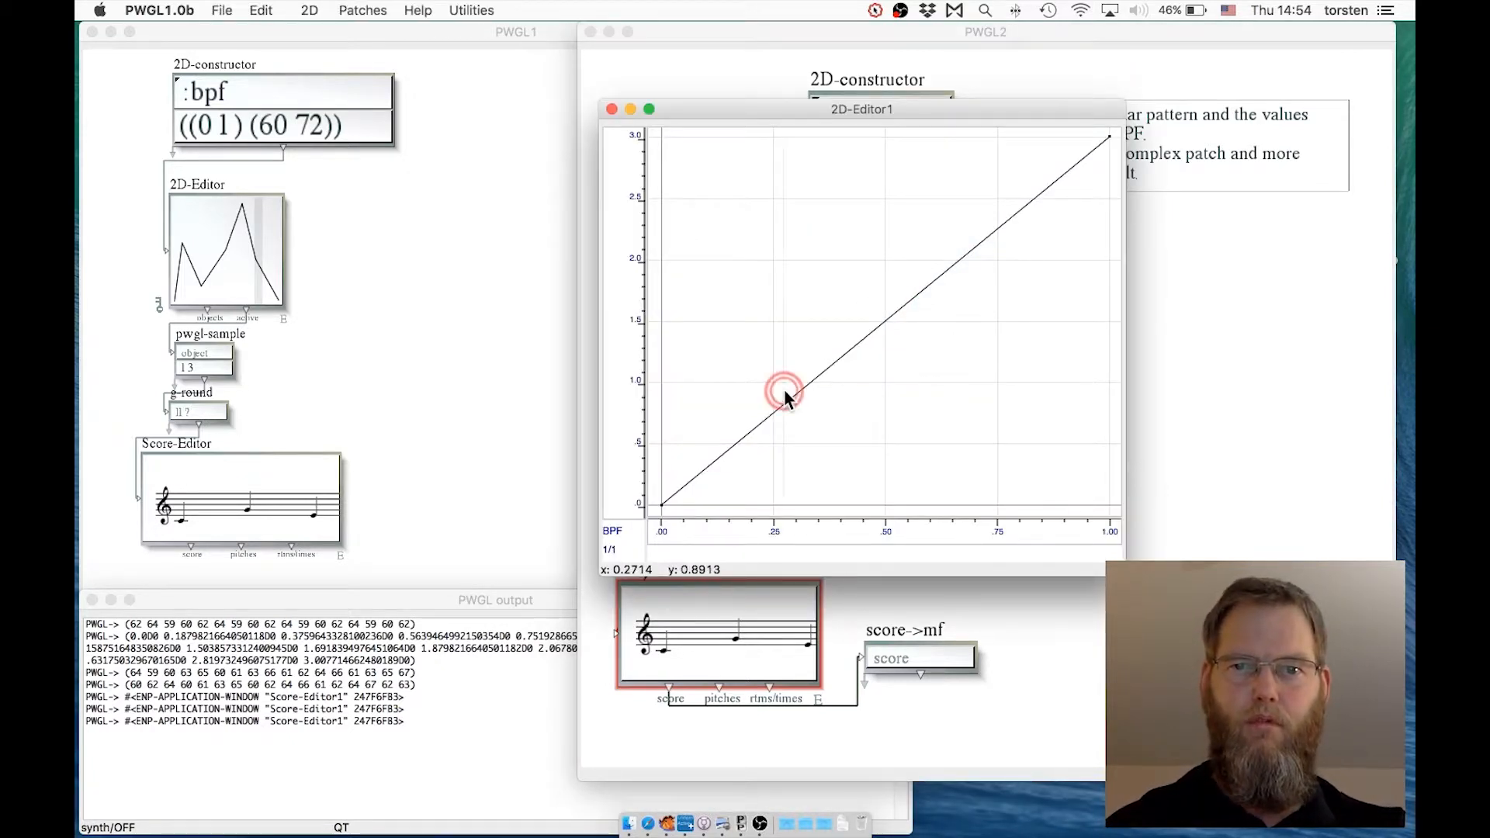
pyautogui.click(740, 185)
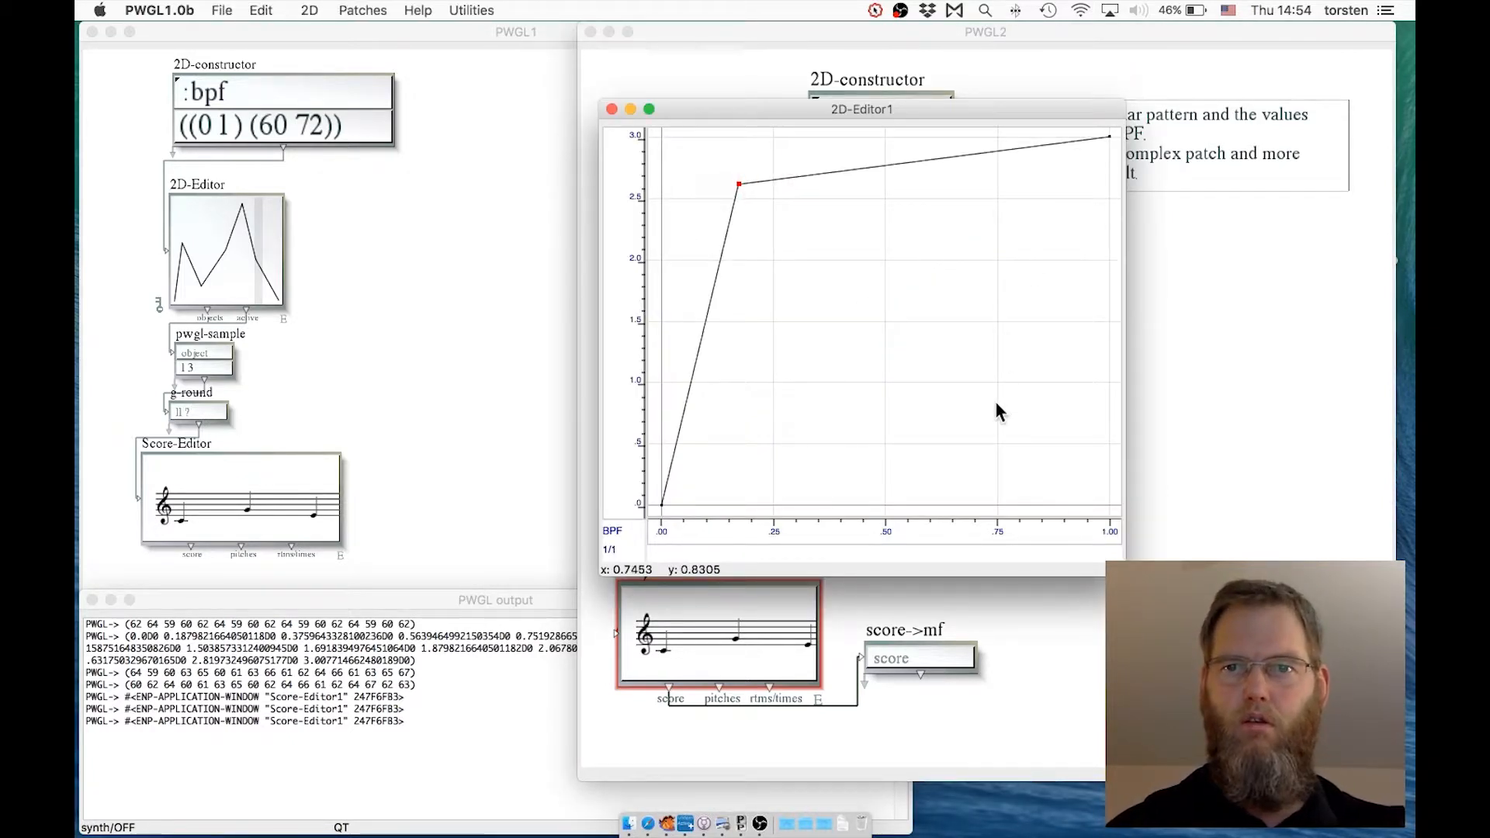
# Step: Add a new end point at about x 1.0, y 0.03, delete the breakpoint near (1, 3) and close the 2D-Editor
pyautogui.click(1112, 502)
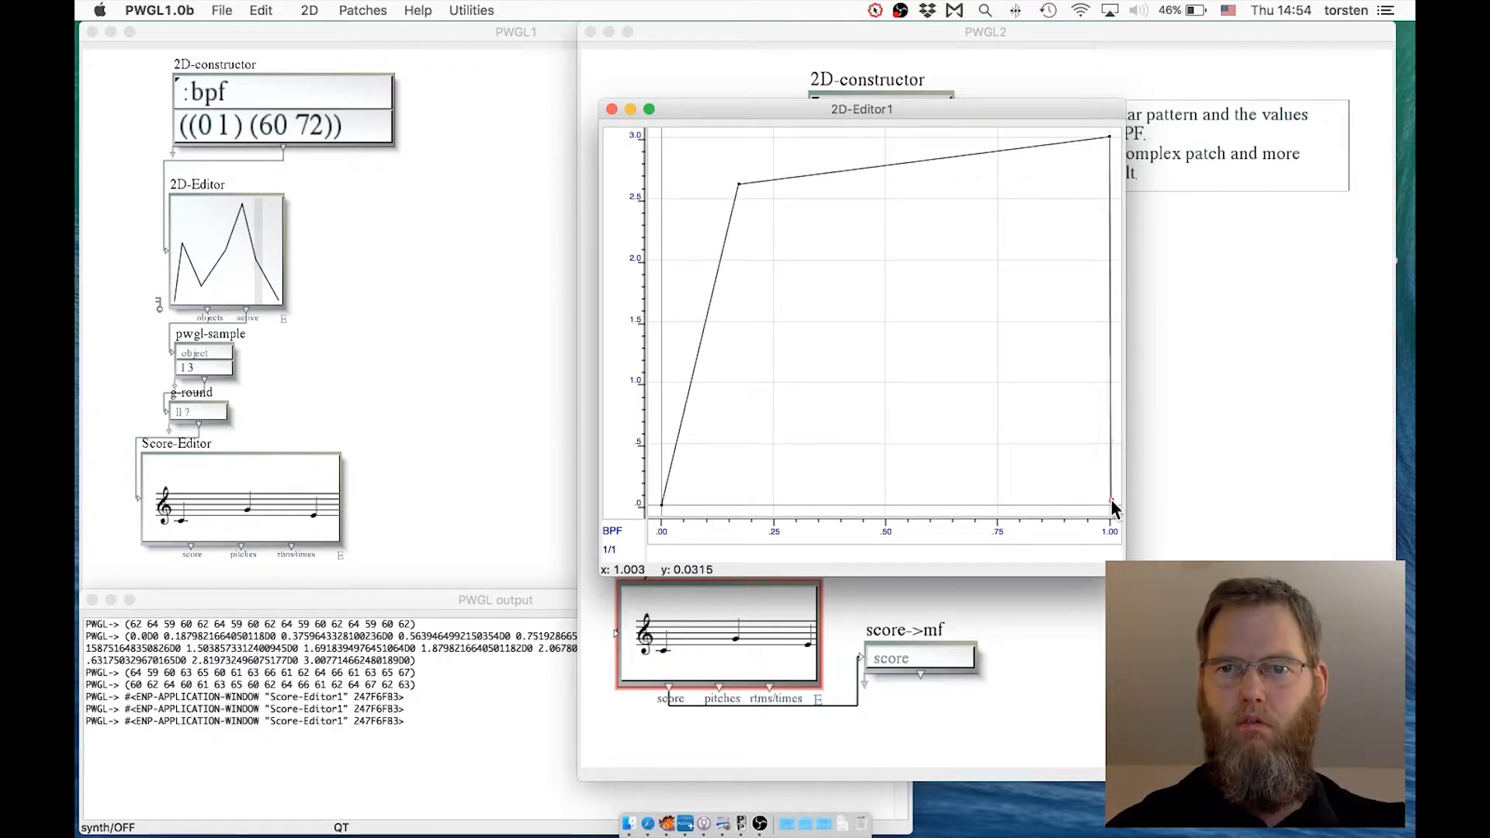
pyautogui.moveTo(1082, 129); pyautogui.dragTo(1118, 154)
pyautogui.click(1093, 133)
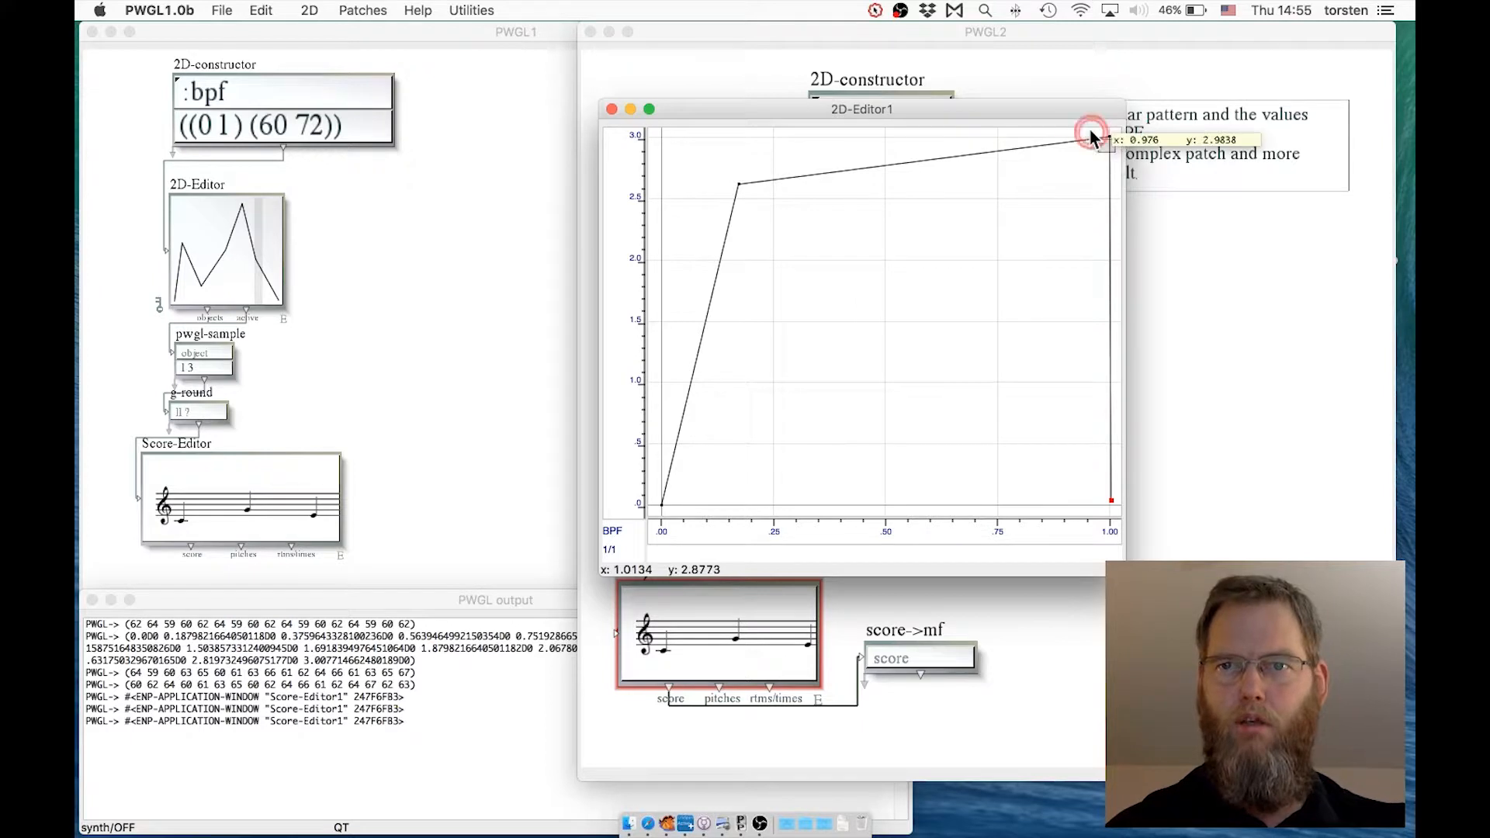
pyautogui.press('BackSpace')
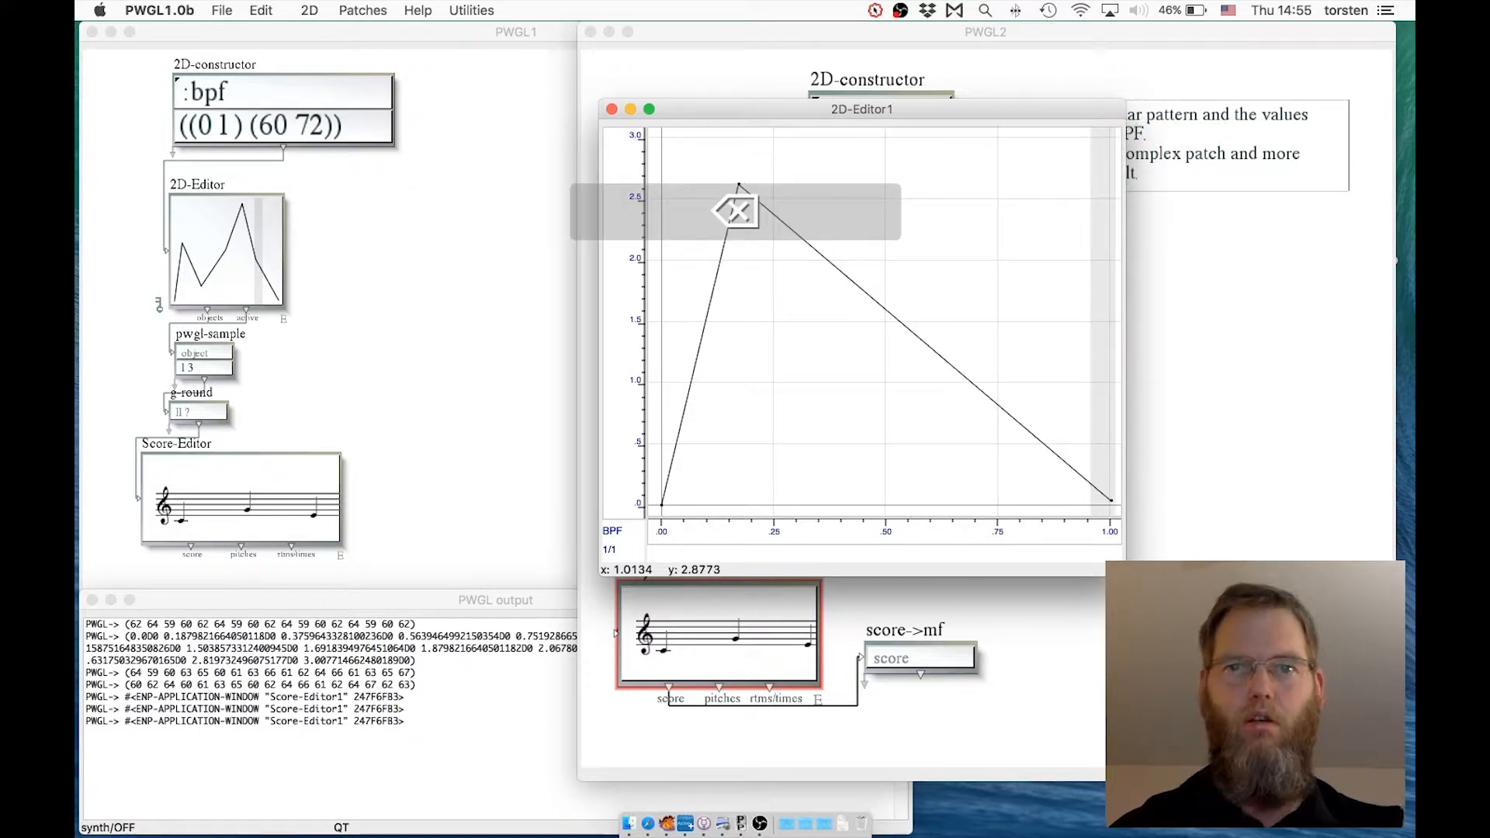
pyautogui.click(611, 109)
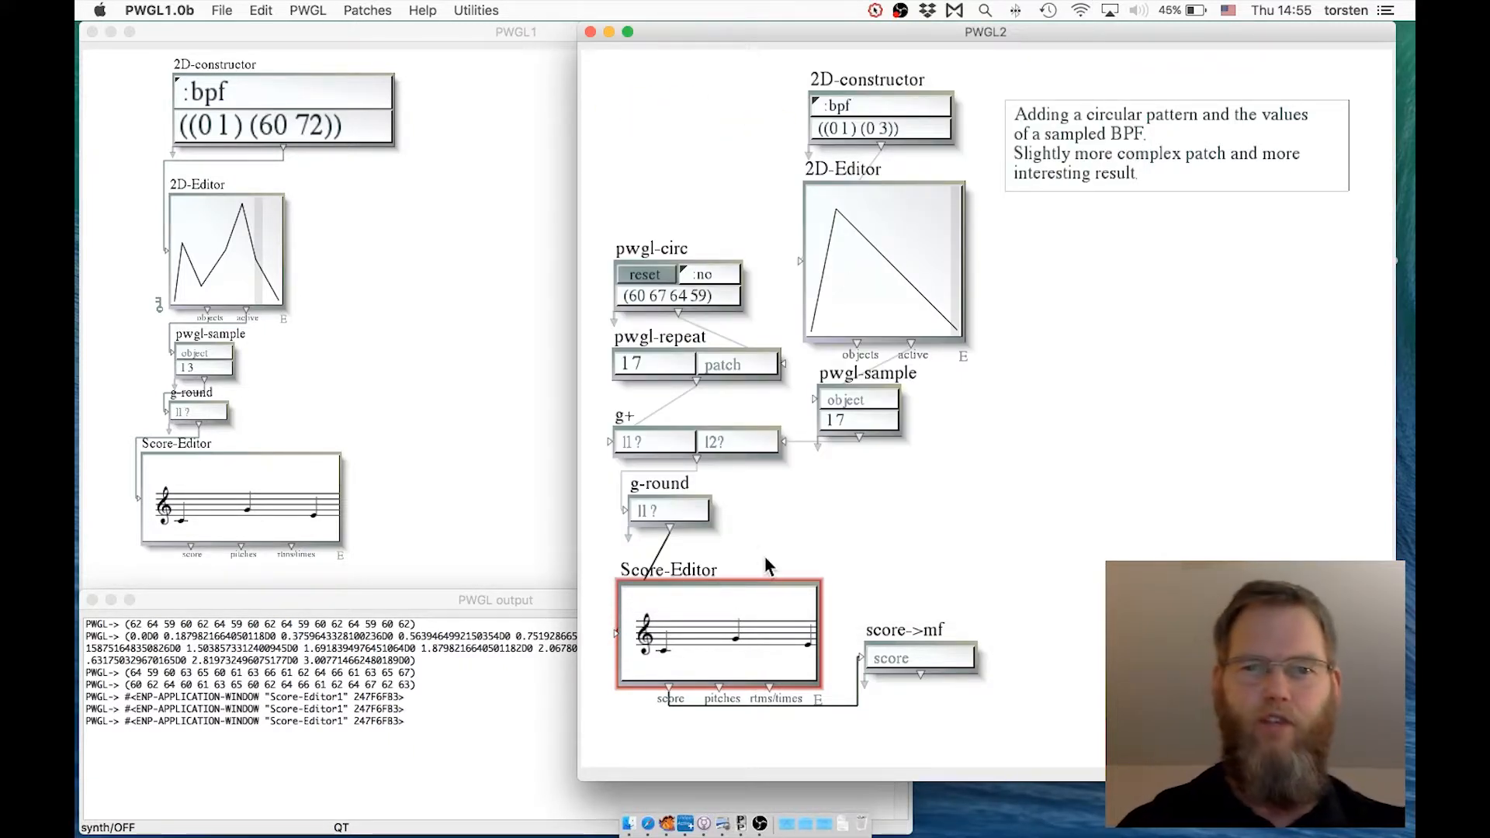
# Step: Evaluate and play the Score-Editor with the new curve, then reset pwgl-circ and regenerate the score
pyautogui.press('v')
pyautogui.press('space')
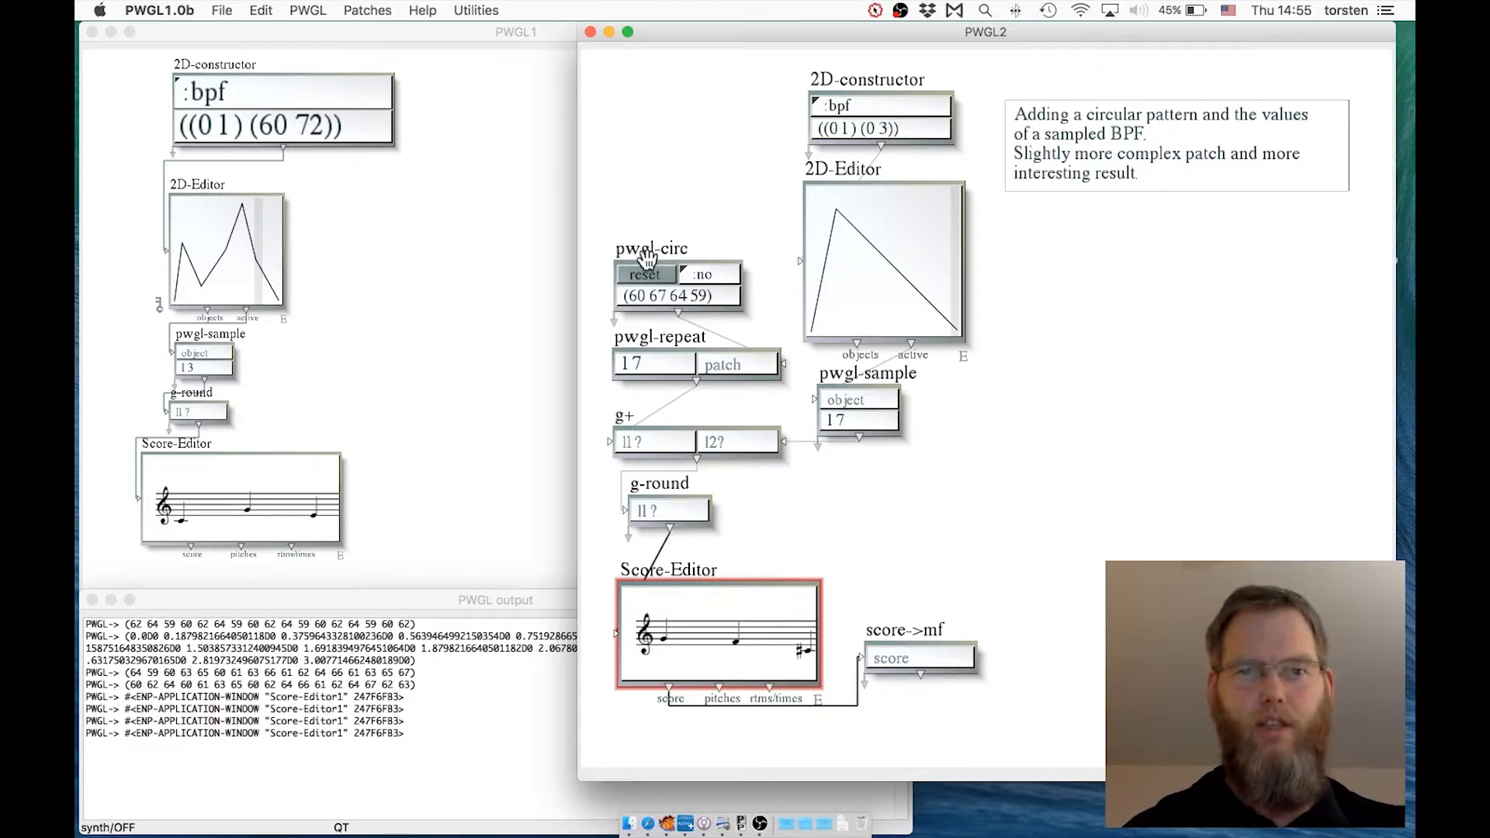
pyautogui.click(643, 273)
pyautogui.click(758, 608)
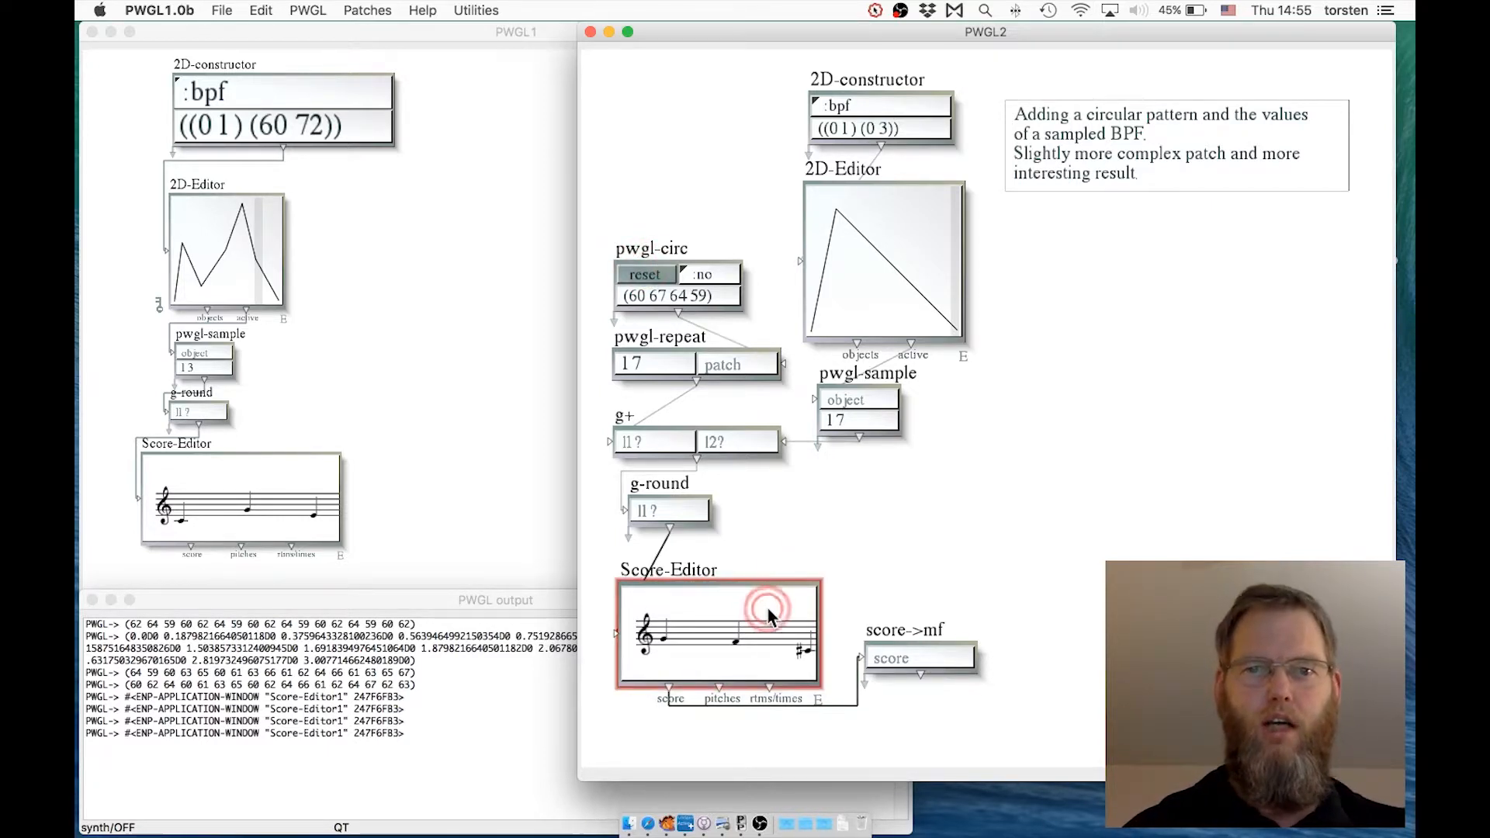
pyautogui.press('space')
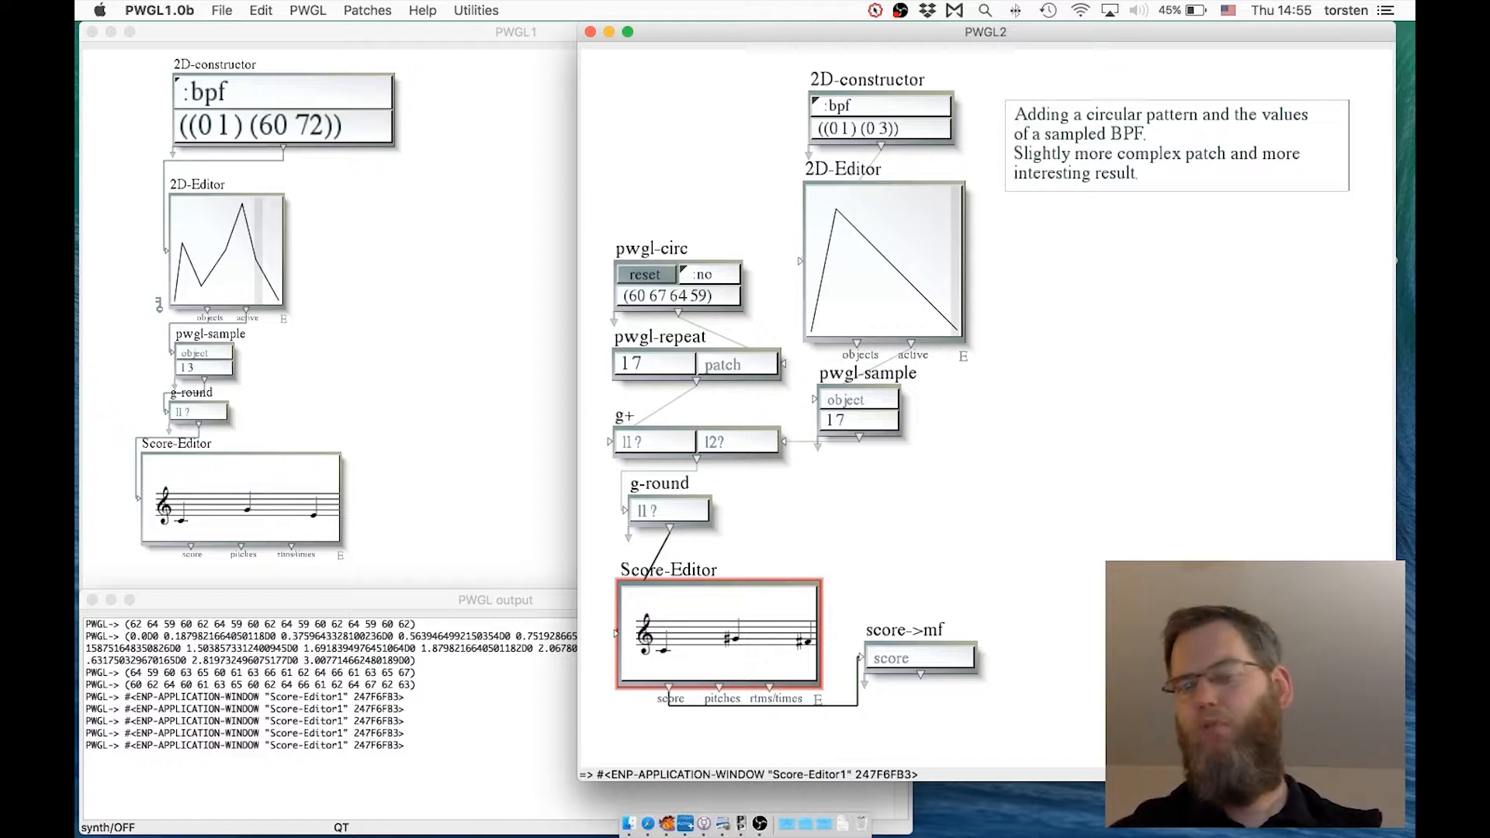
# Step: Select the score->mf box and look up its entry among the MIDI utility boxes, without adding another one
pyautogui.click(941, 578)
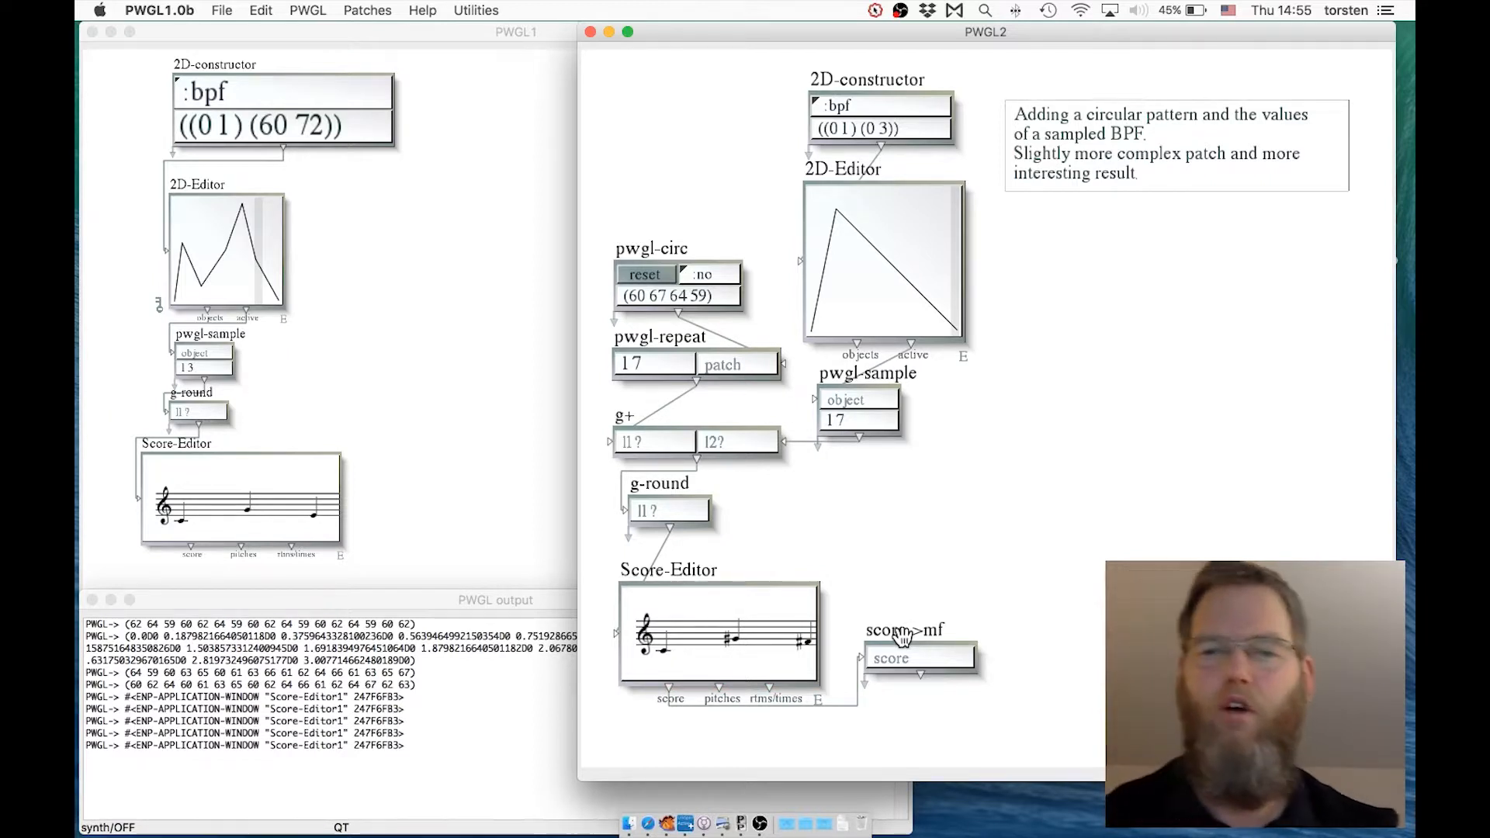
pyautogui.click(900, 635)
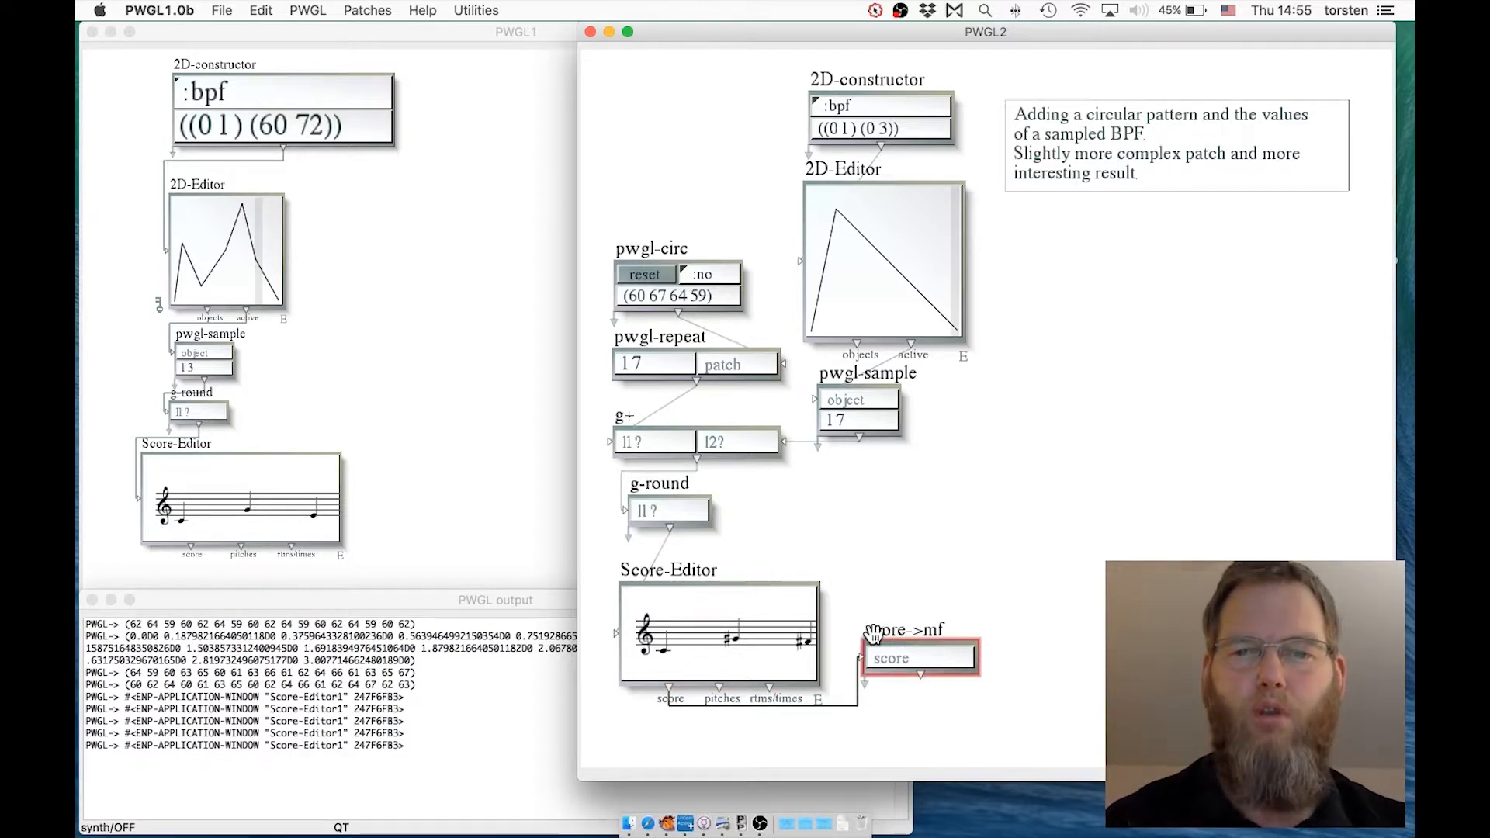
pyautogui.rightClick(945, 456)
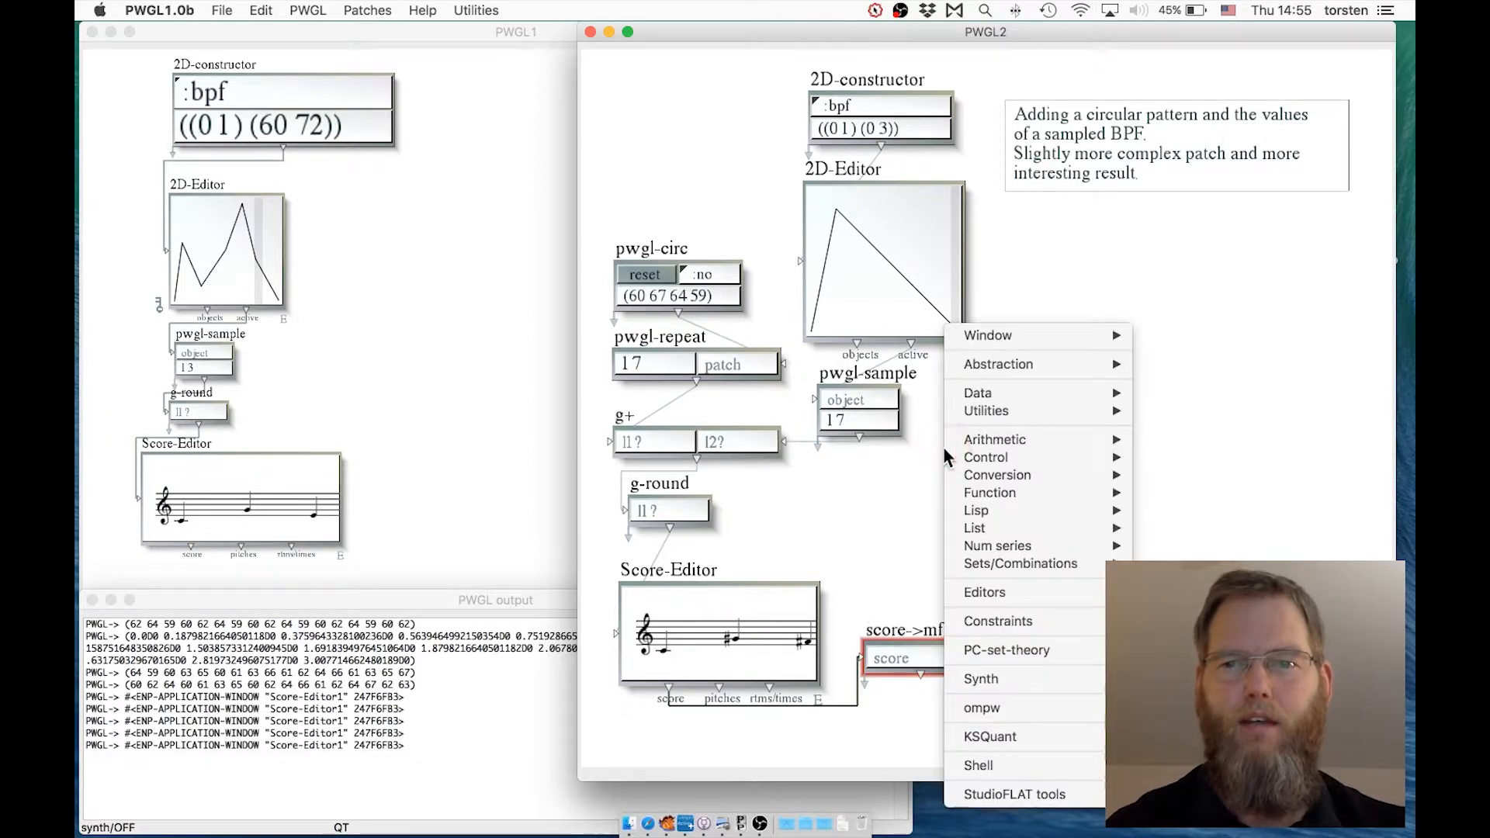
pyautogui.moveTo(982, 401)
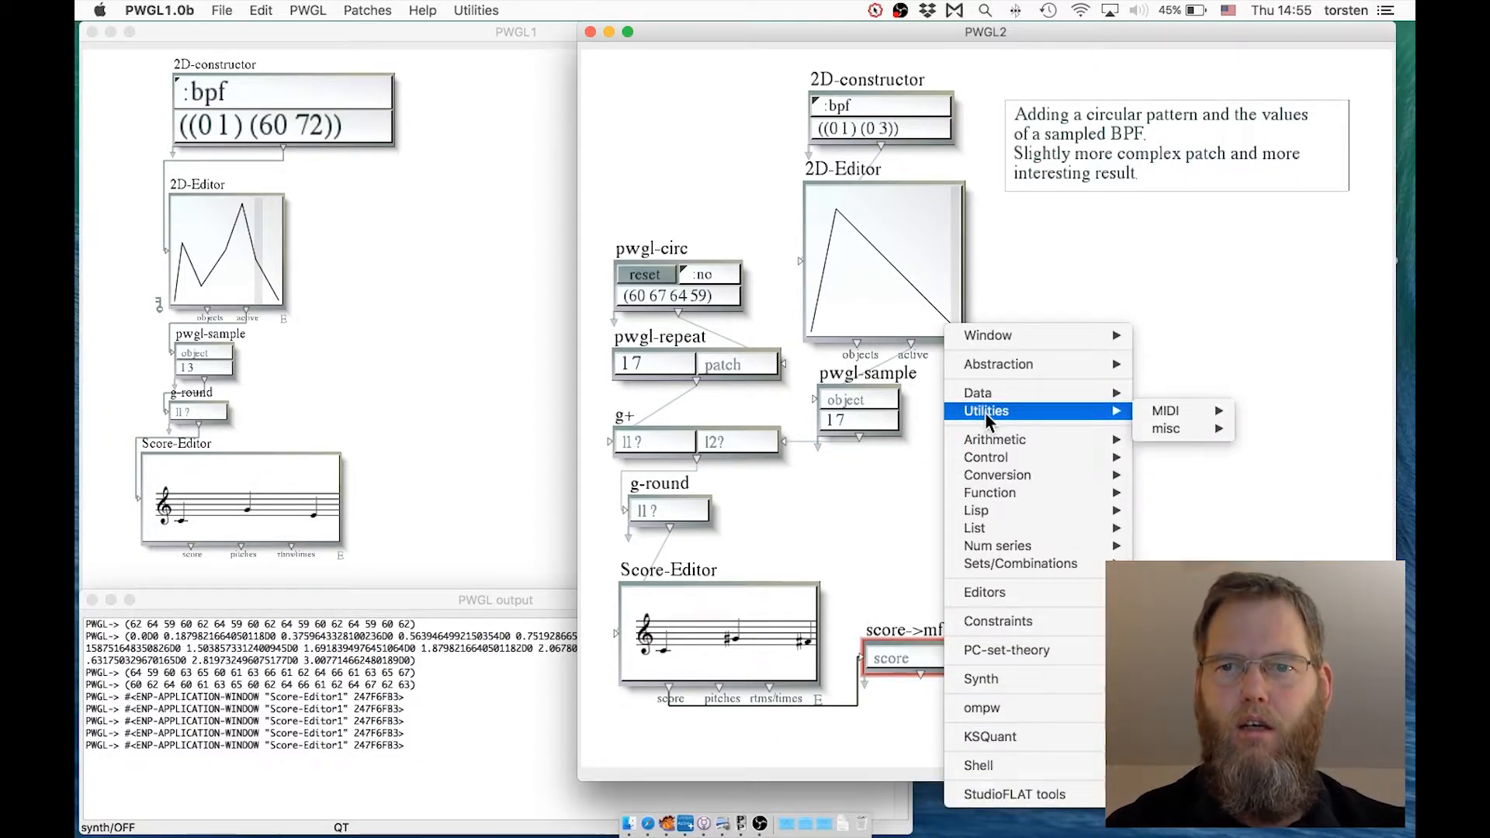
pyautogui.moveTo(1150, 412)
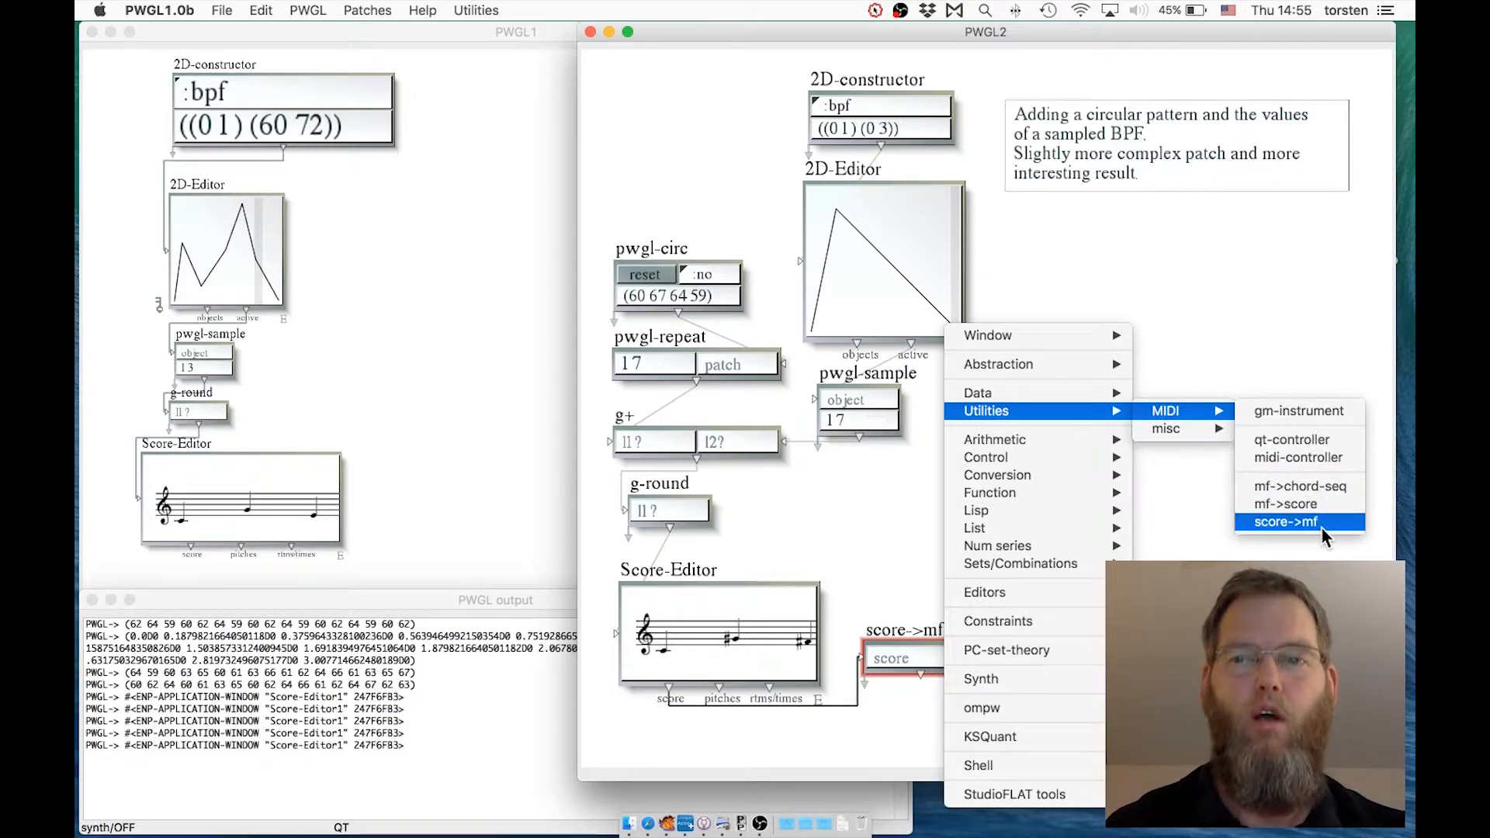
pyautogui.click(1325, 551)
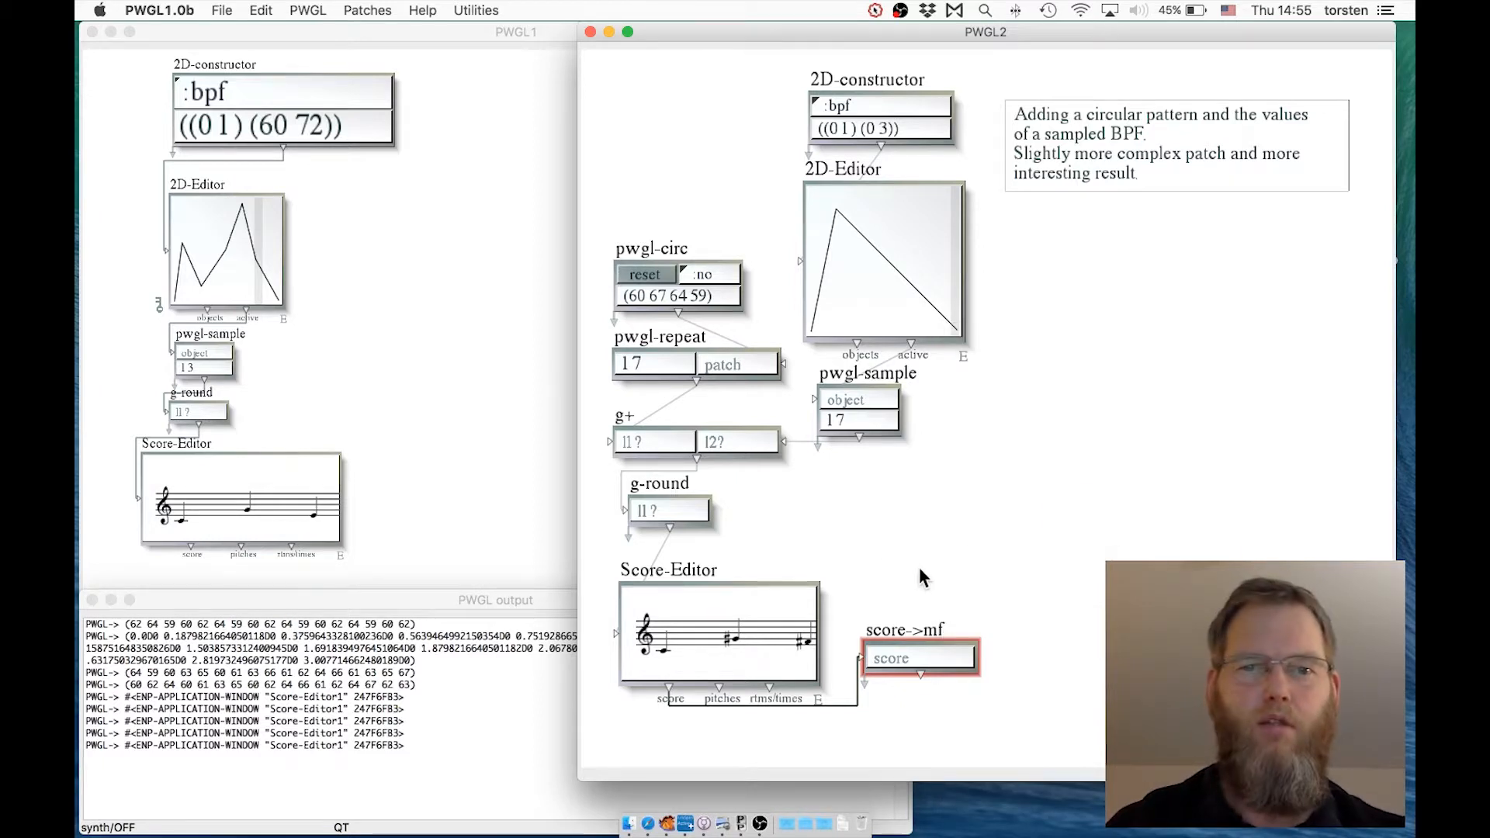
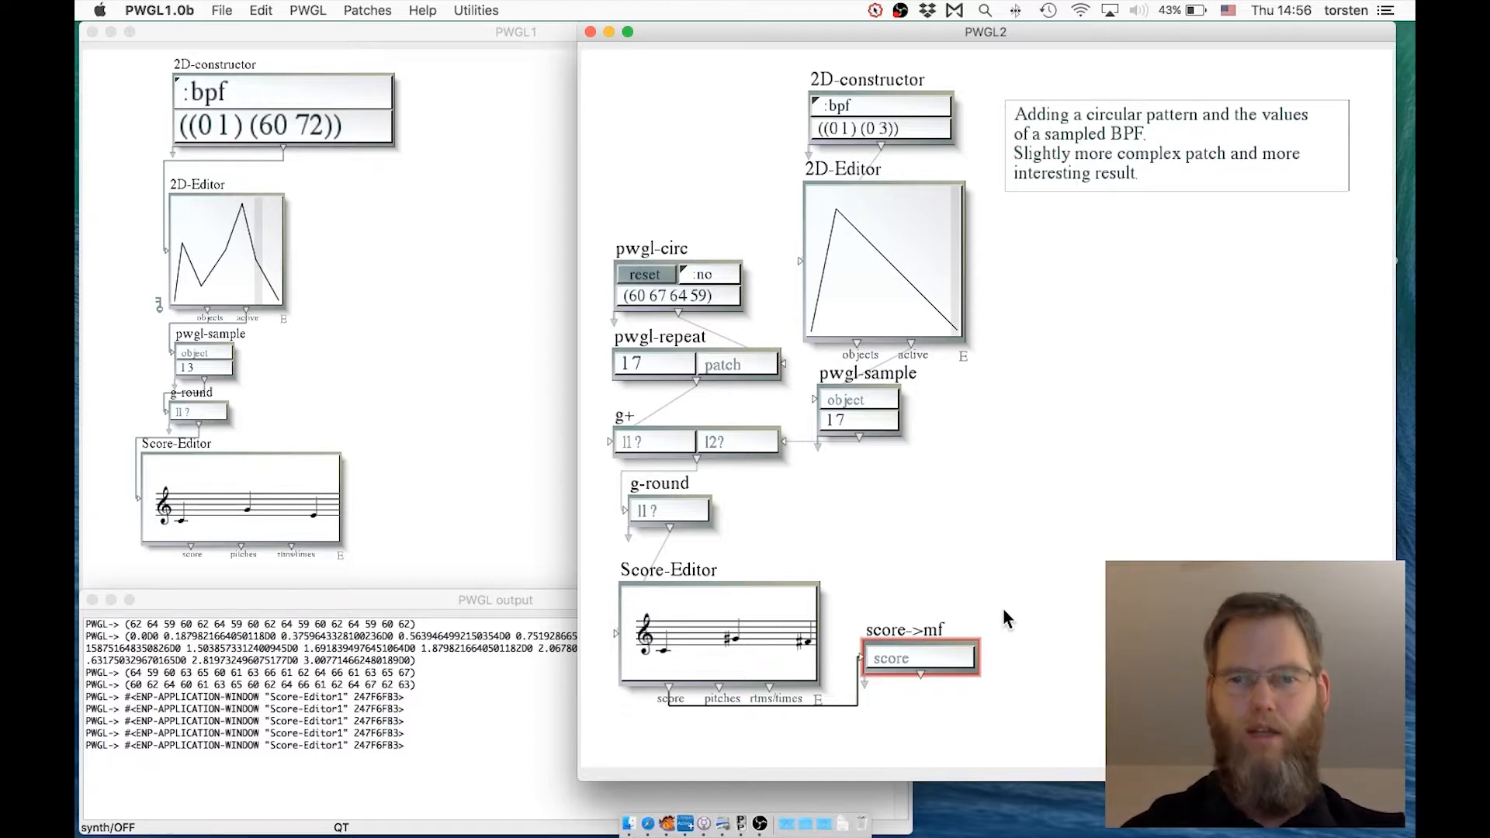
# Step: Evaluate the score->mf box to start a MIDI export and choose the nested tmp folder inside the Desktop's tmp folder
pyautogui.press('v')
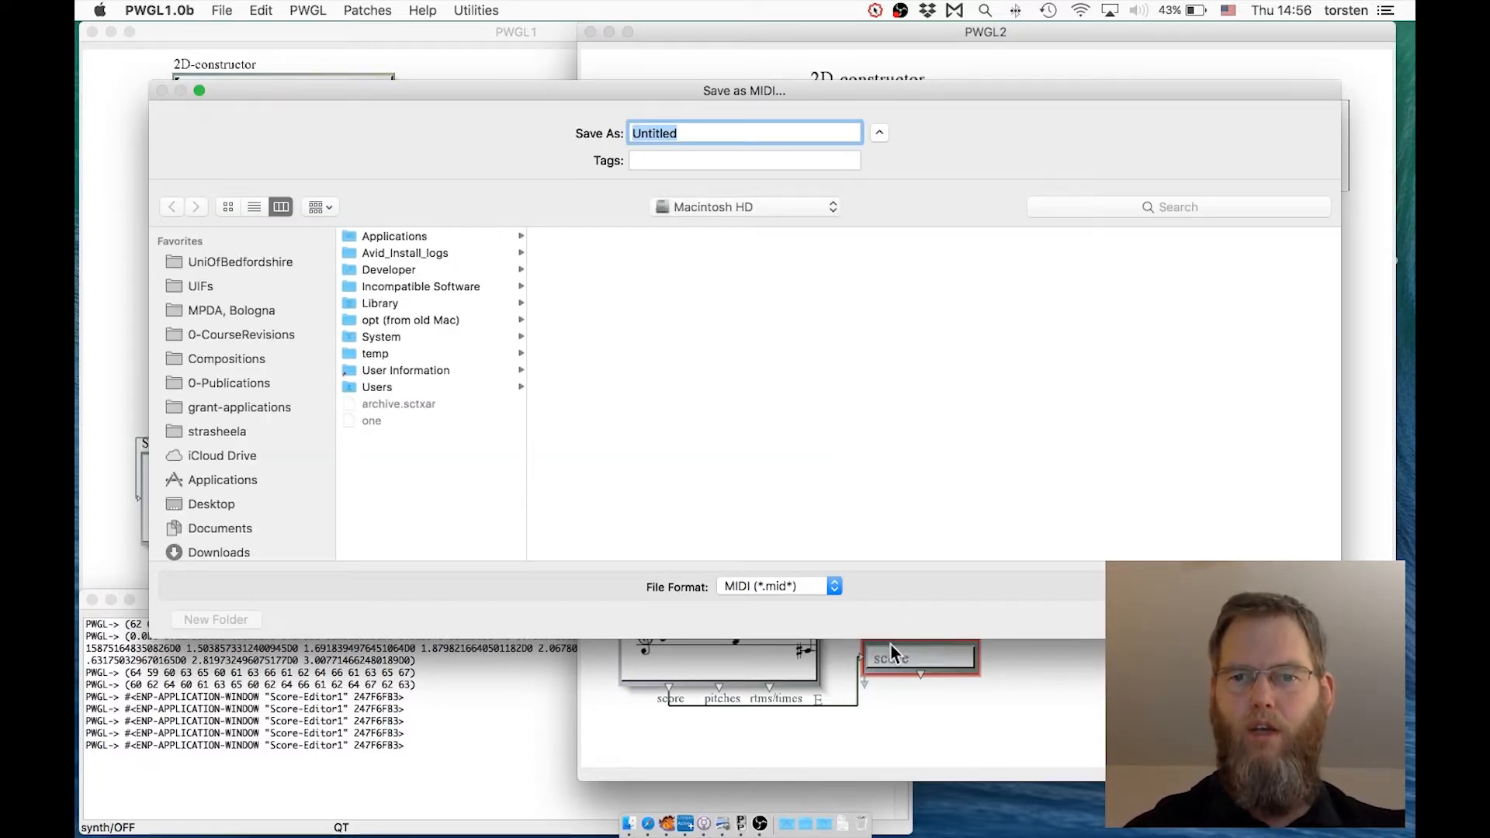
pyautogui.moveTo(829, 95); pyautogui.dragTo(835, 151)
pyautogui.press('super+shift+d')
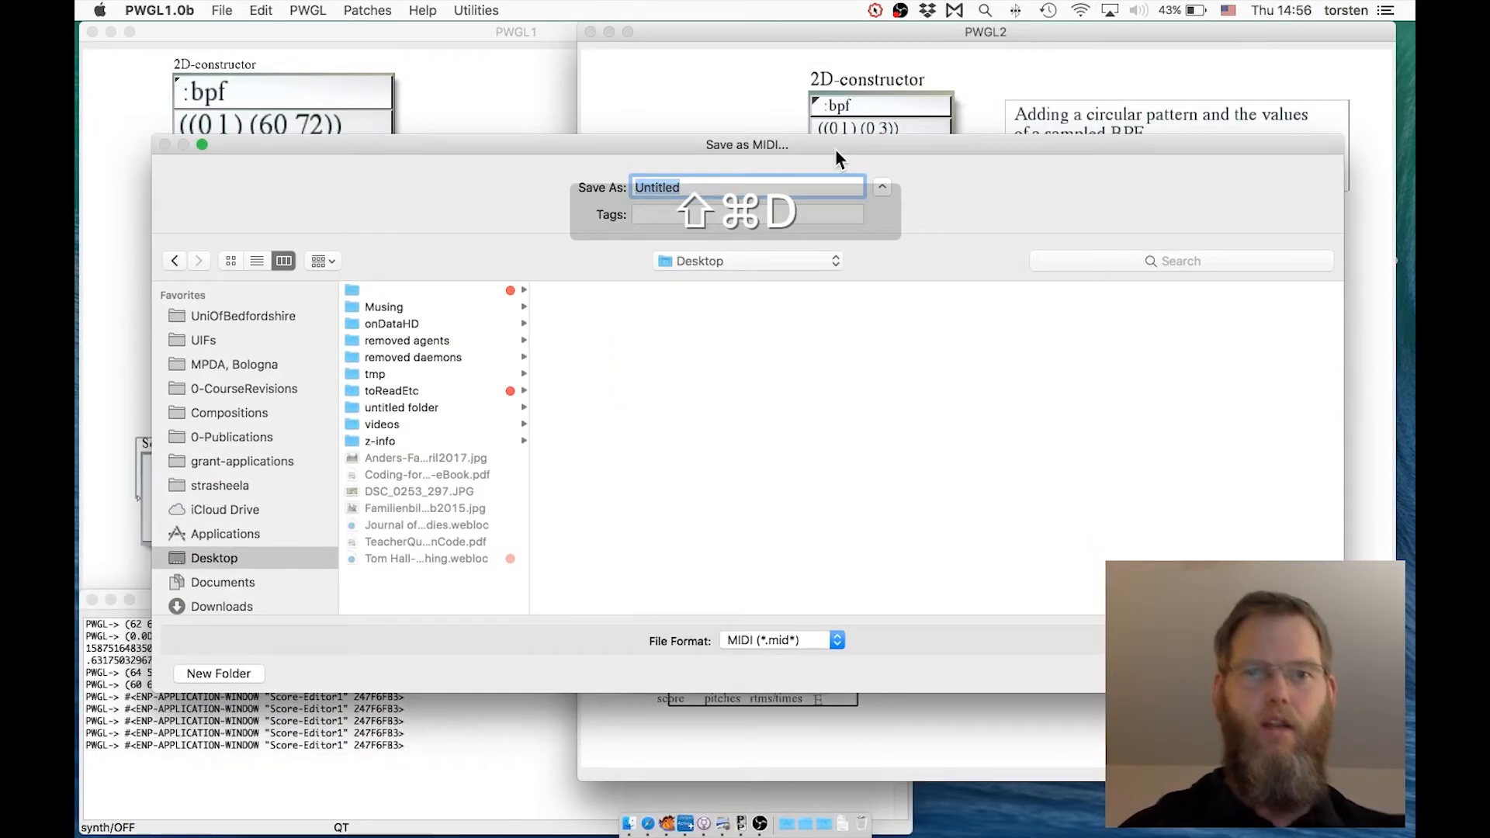
pyautogui.click(413, 373)
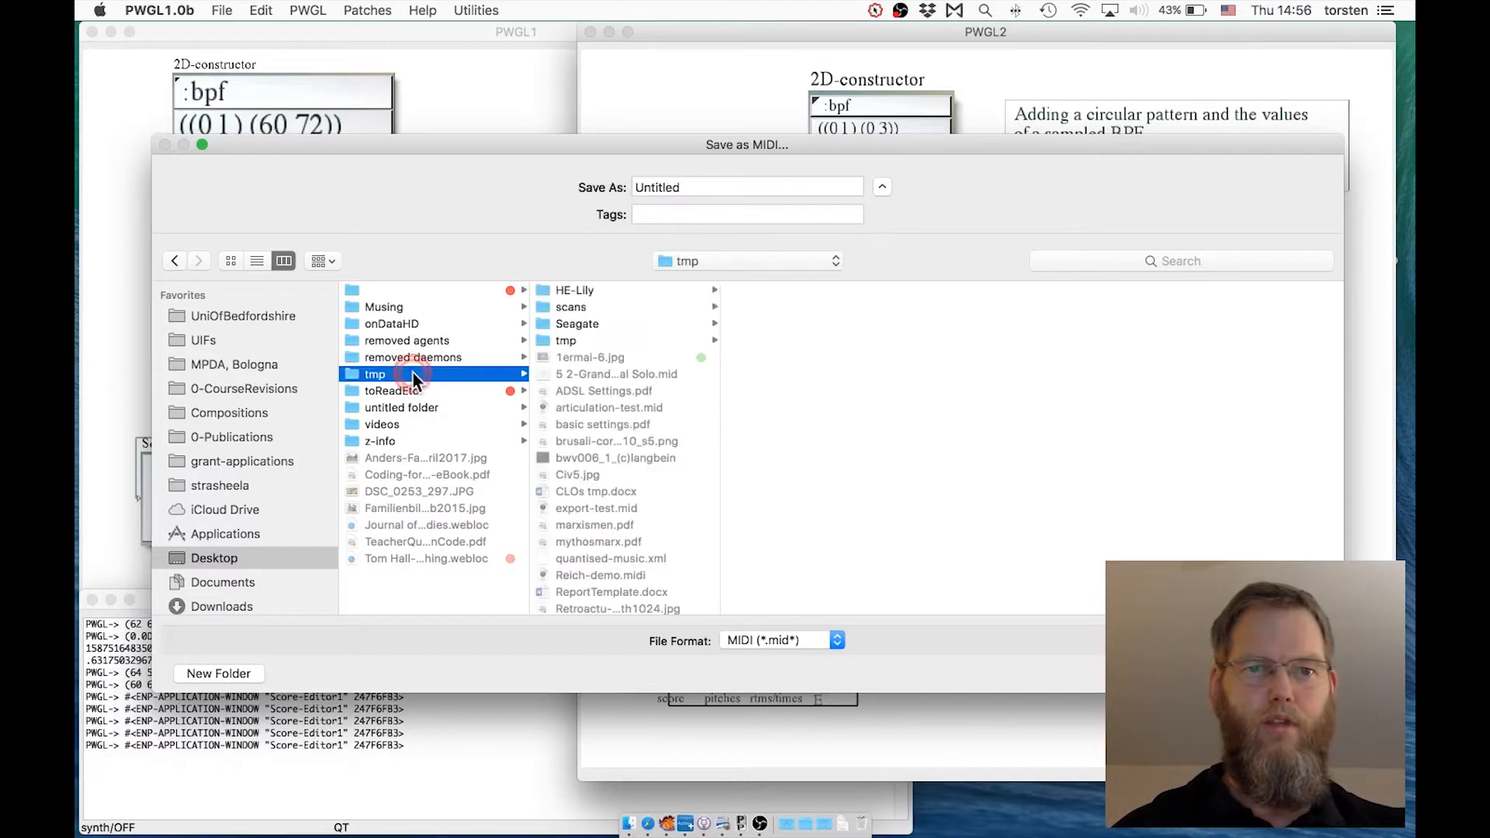
pyautogui.click(570, 340)
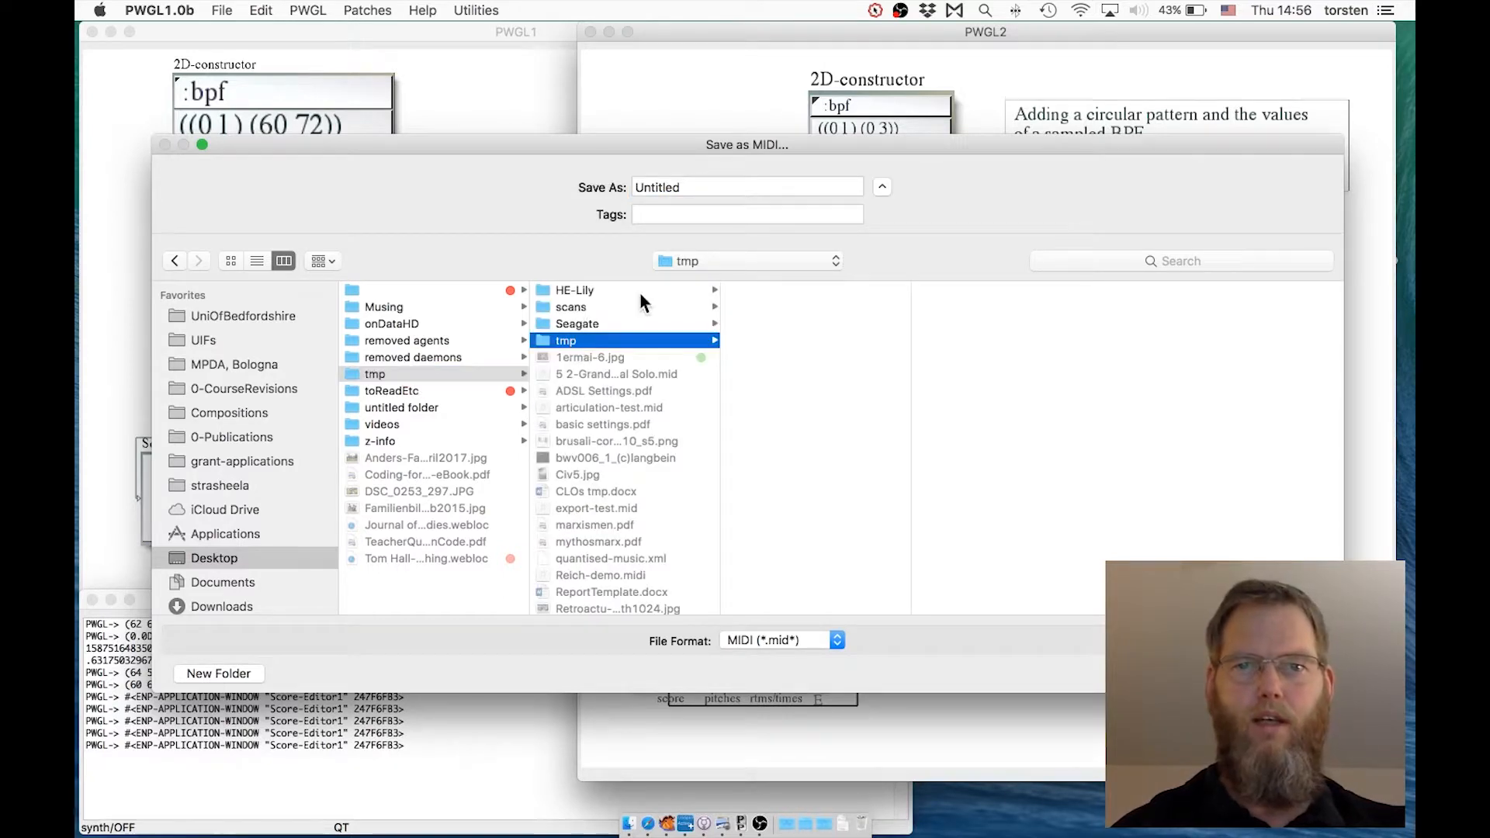
# Step: Name the MIDI export file test result.midi
pyautogui.doubleClick(693, 187)
pyautogui.write('tes')
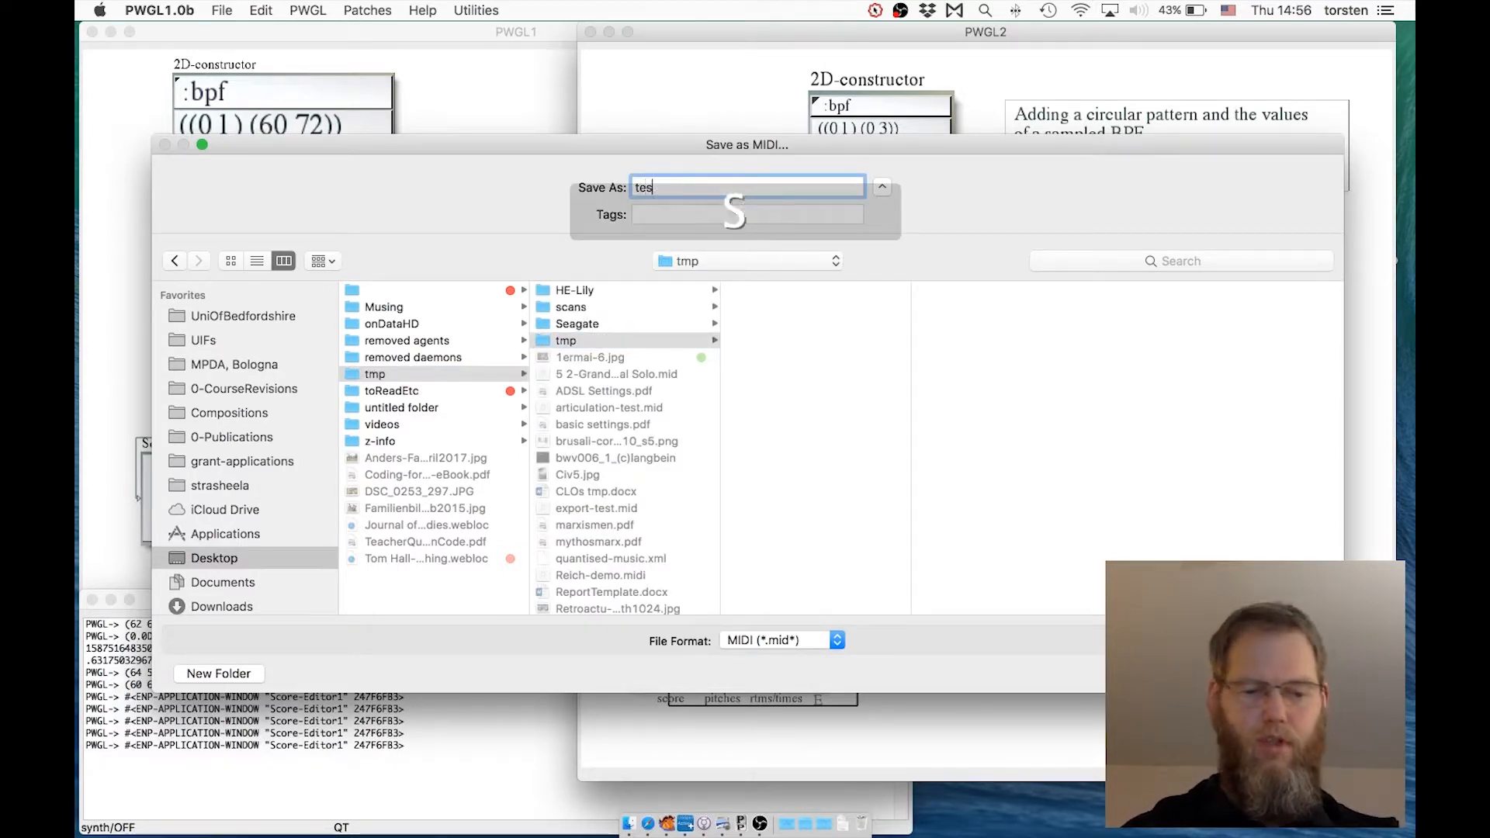
pyautogui.write('t')
pyautogui.press('BackSpace')
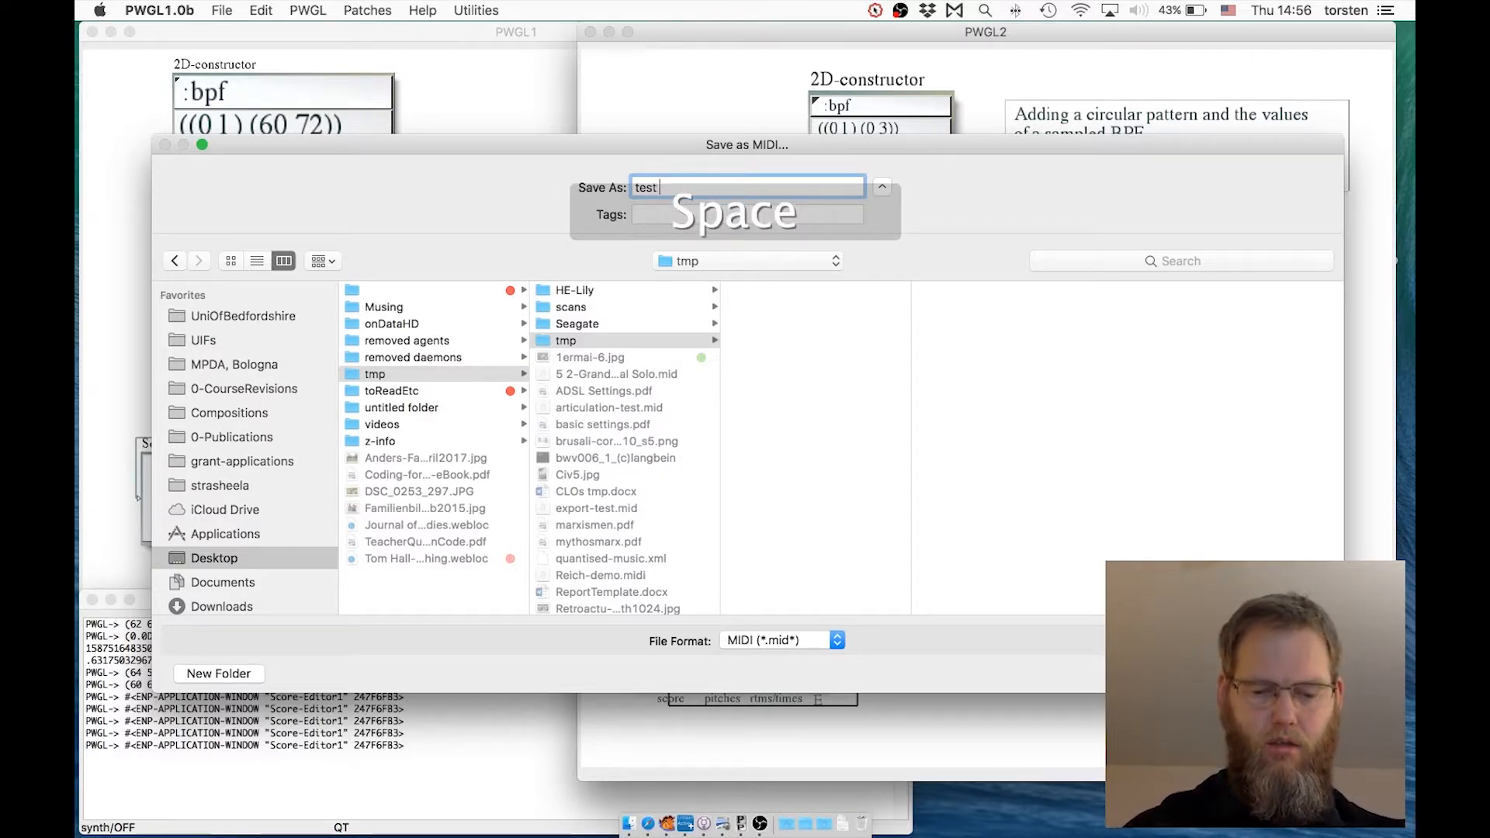
pyautogui.write('result')
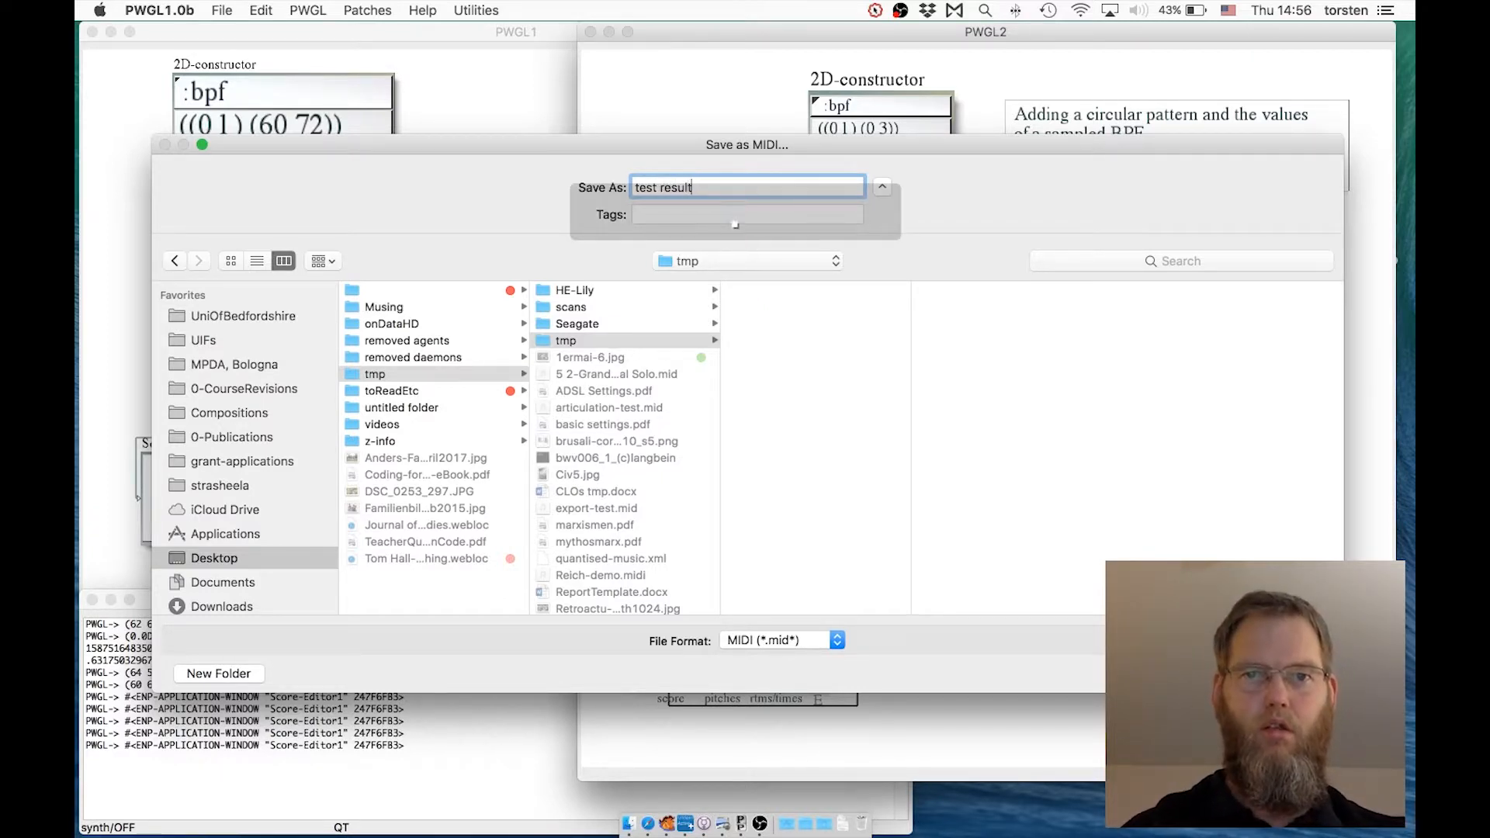
pyautogui.write('.mi')
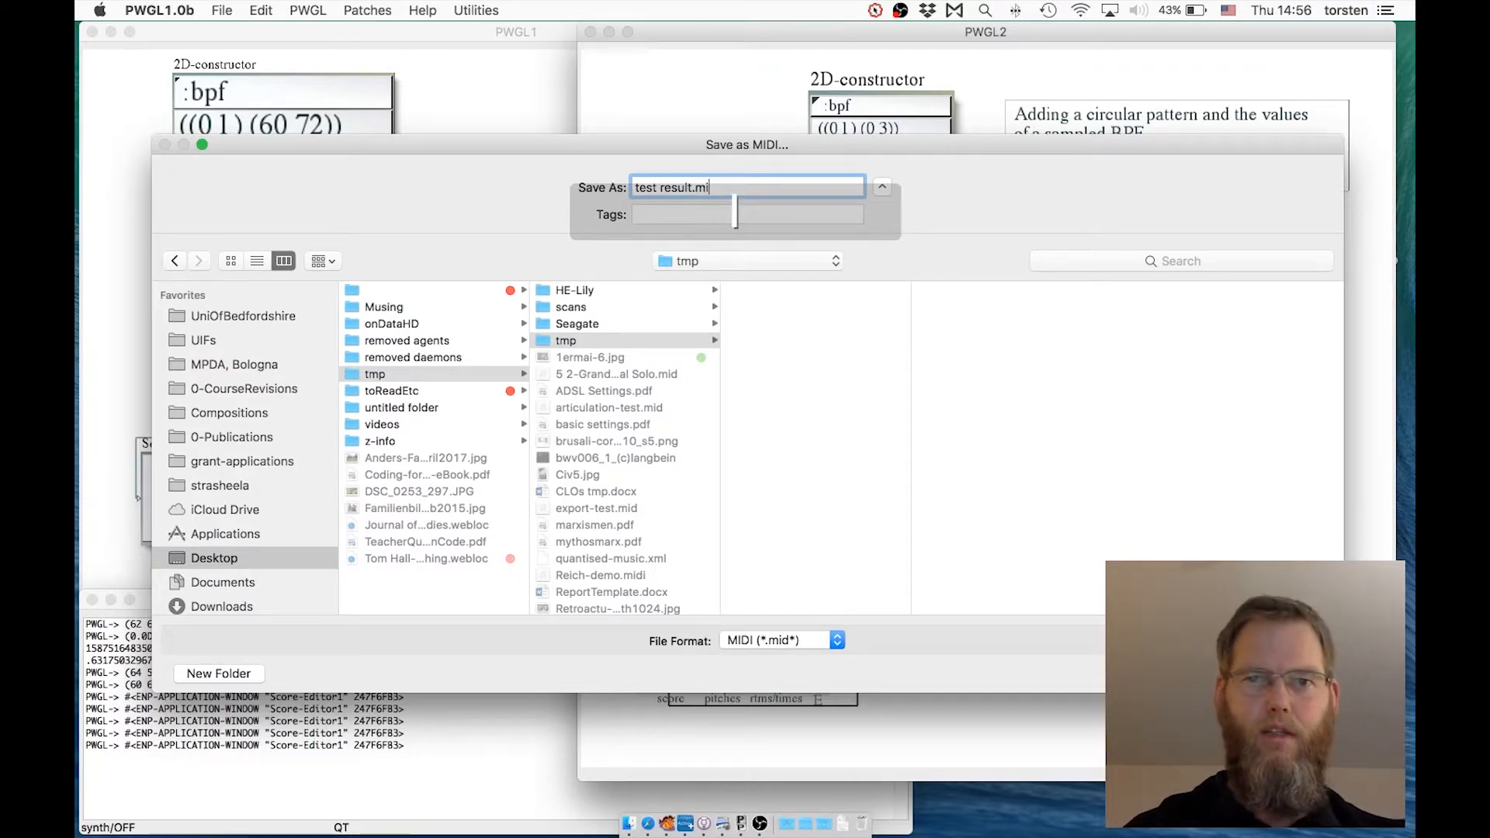
pyautogui.write('di')
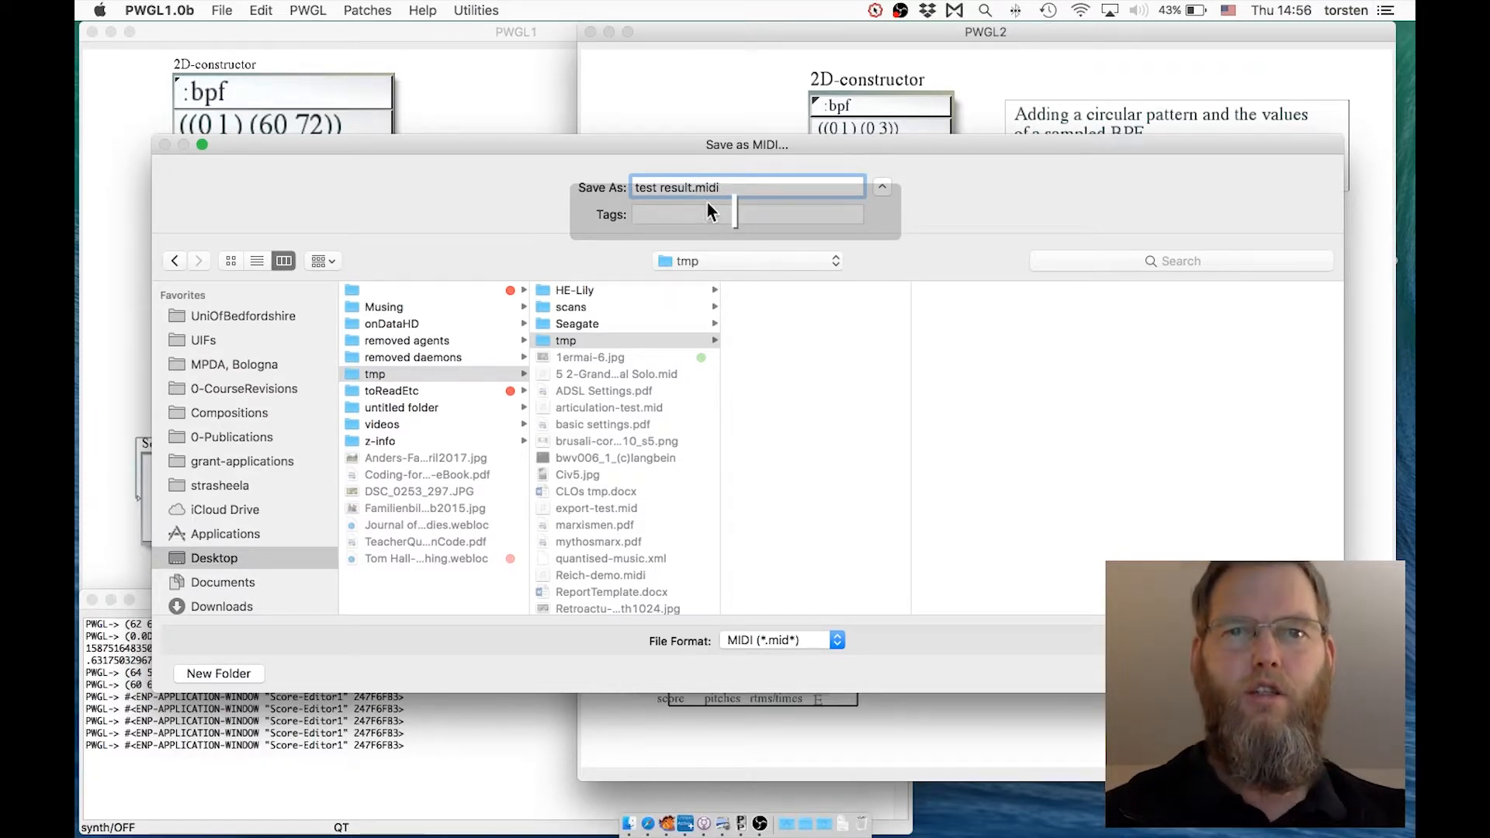
# Step: Highlight the .midi extension in the file name, then cancel this MIDI export
pyautogui.press('Left')
pyautogui.press('Left')
pyautogui.press('Left')
pyautogui.press('Left')
pyautogui.press('Left')
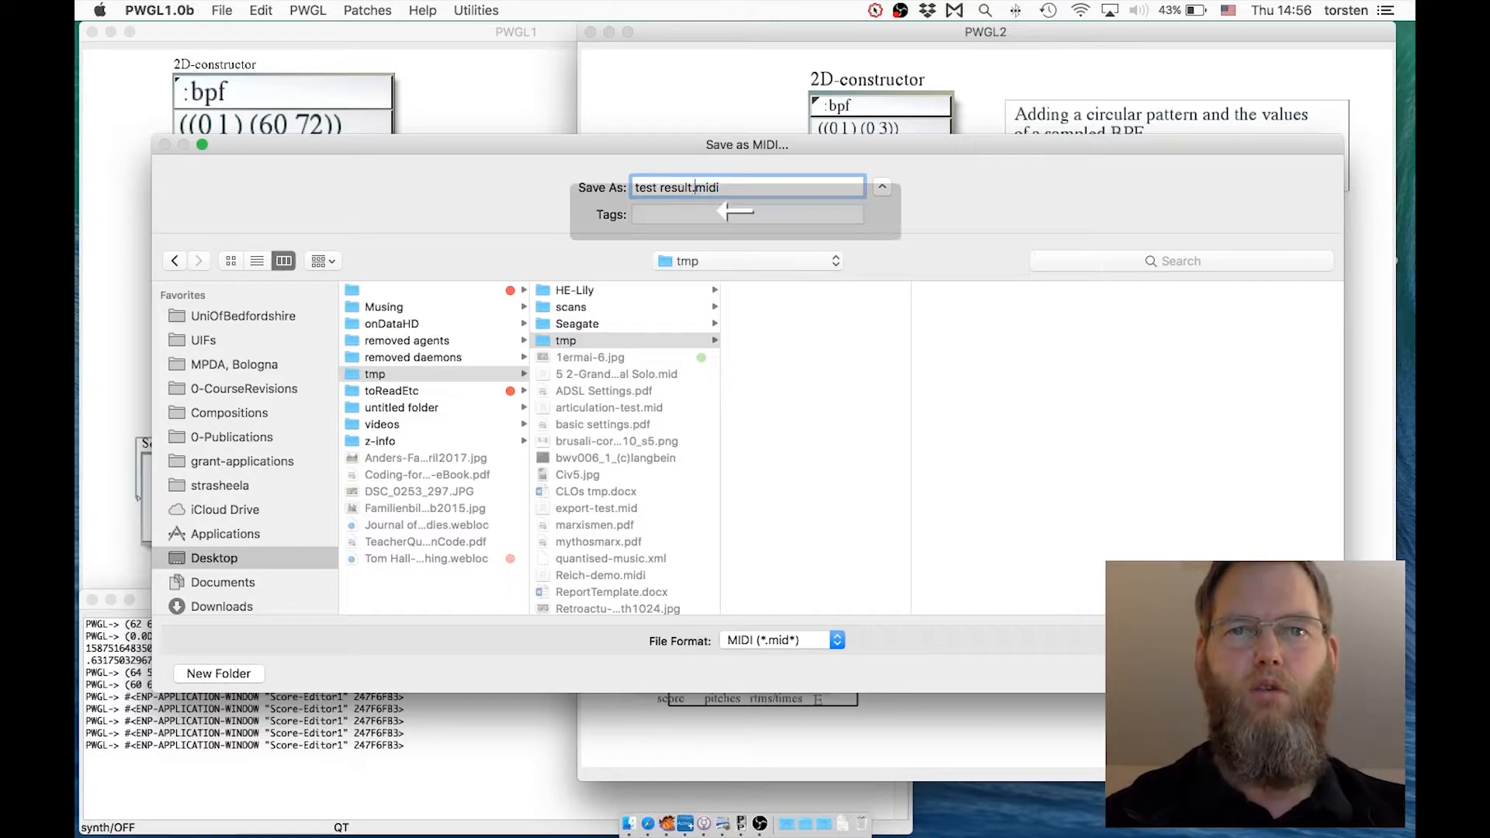
pyautogui.hotkey('alt', 'shift', 'Right')
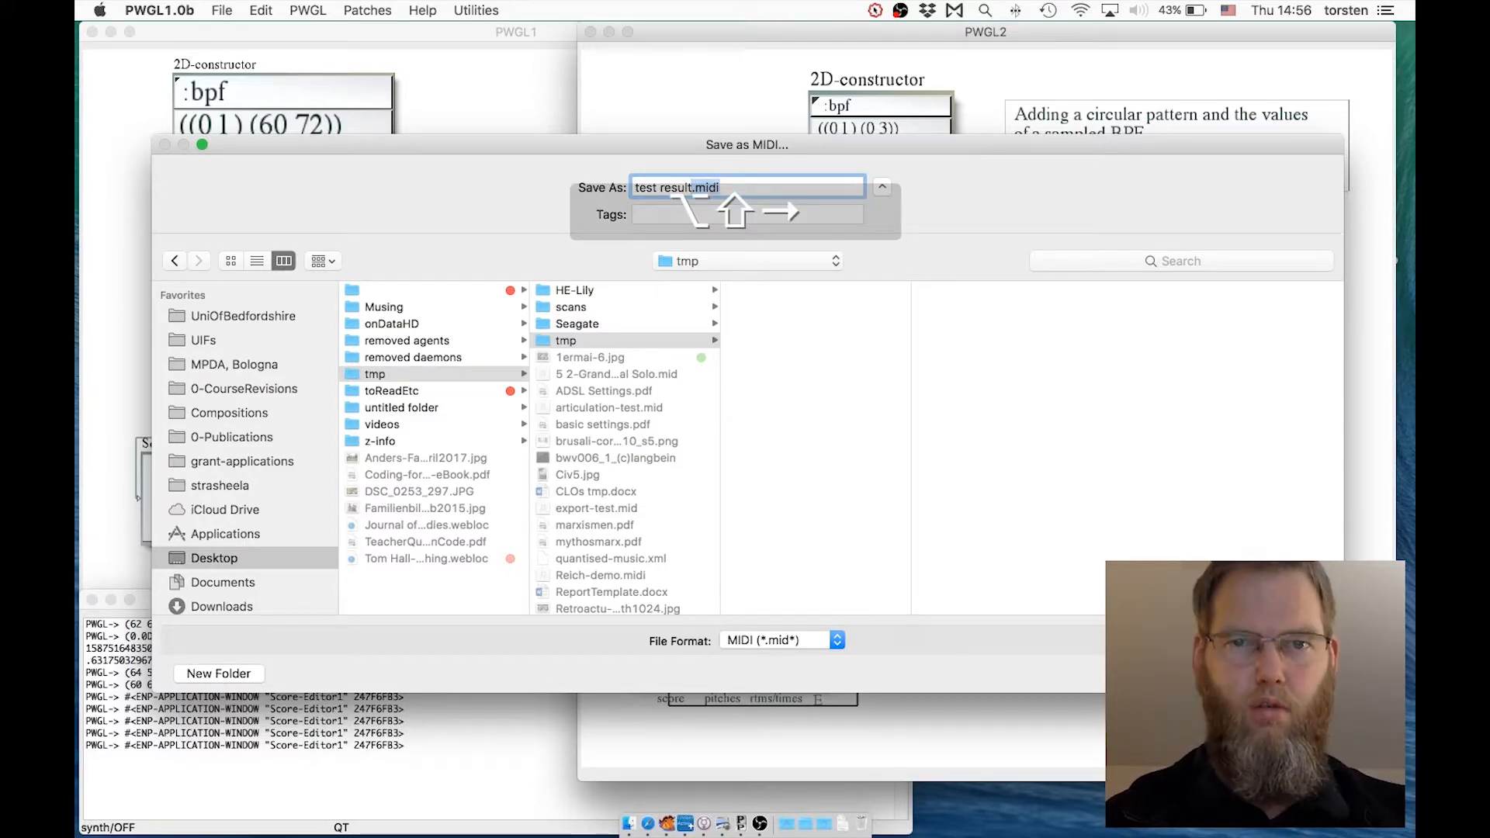
pyautogui.press('alt+super+8')
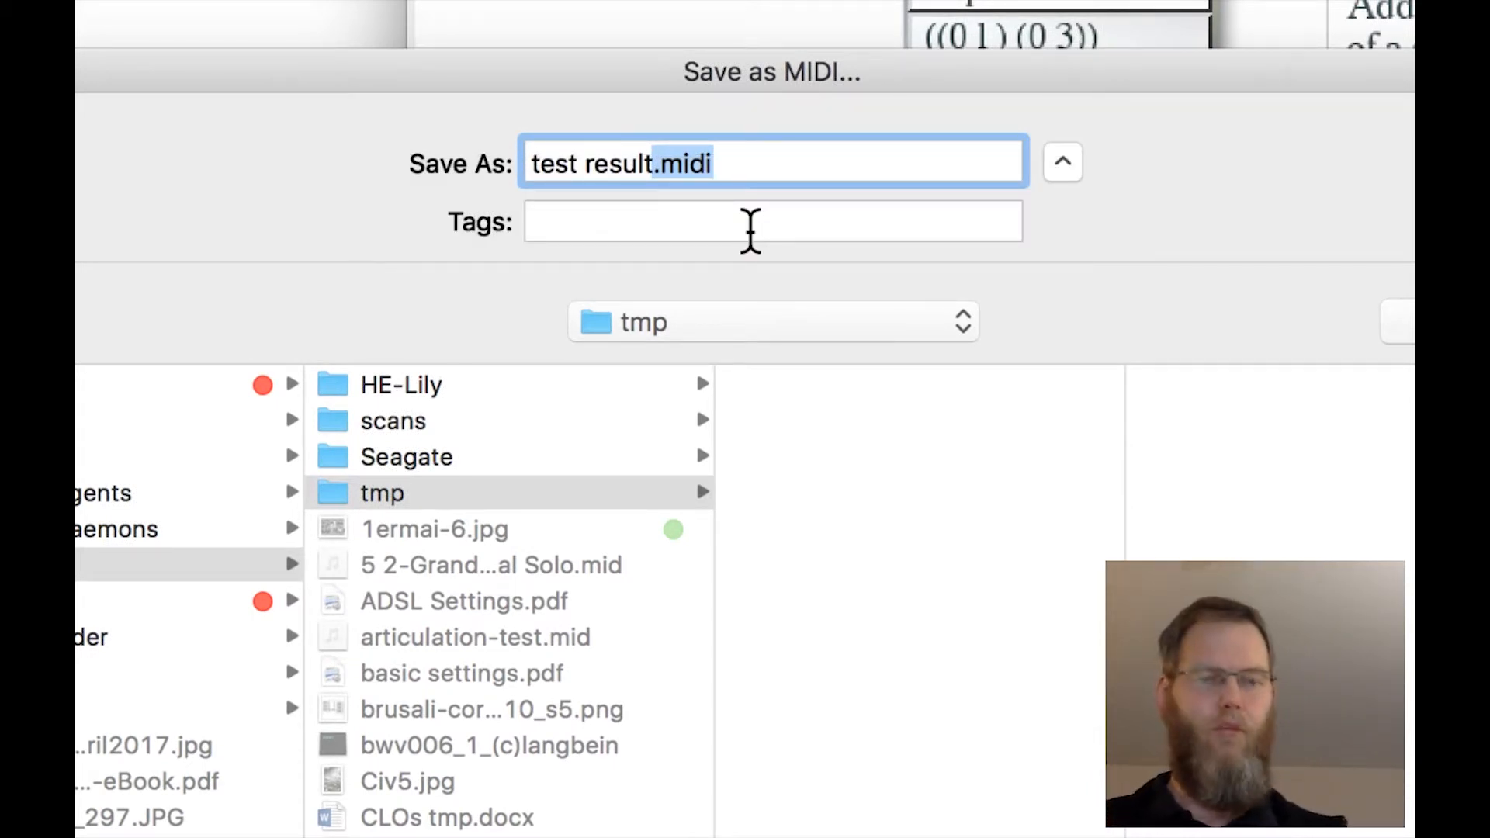
pyautogui.press('Escape')
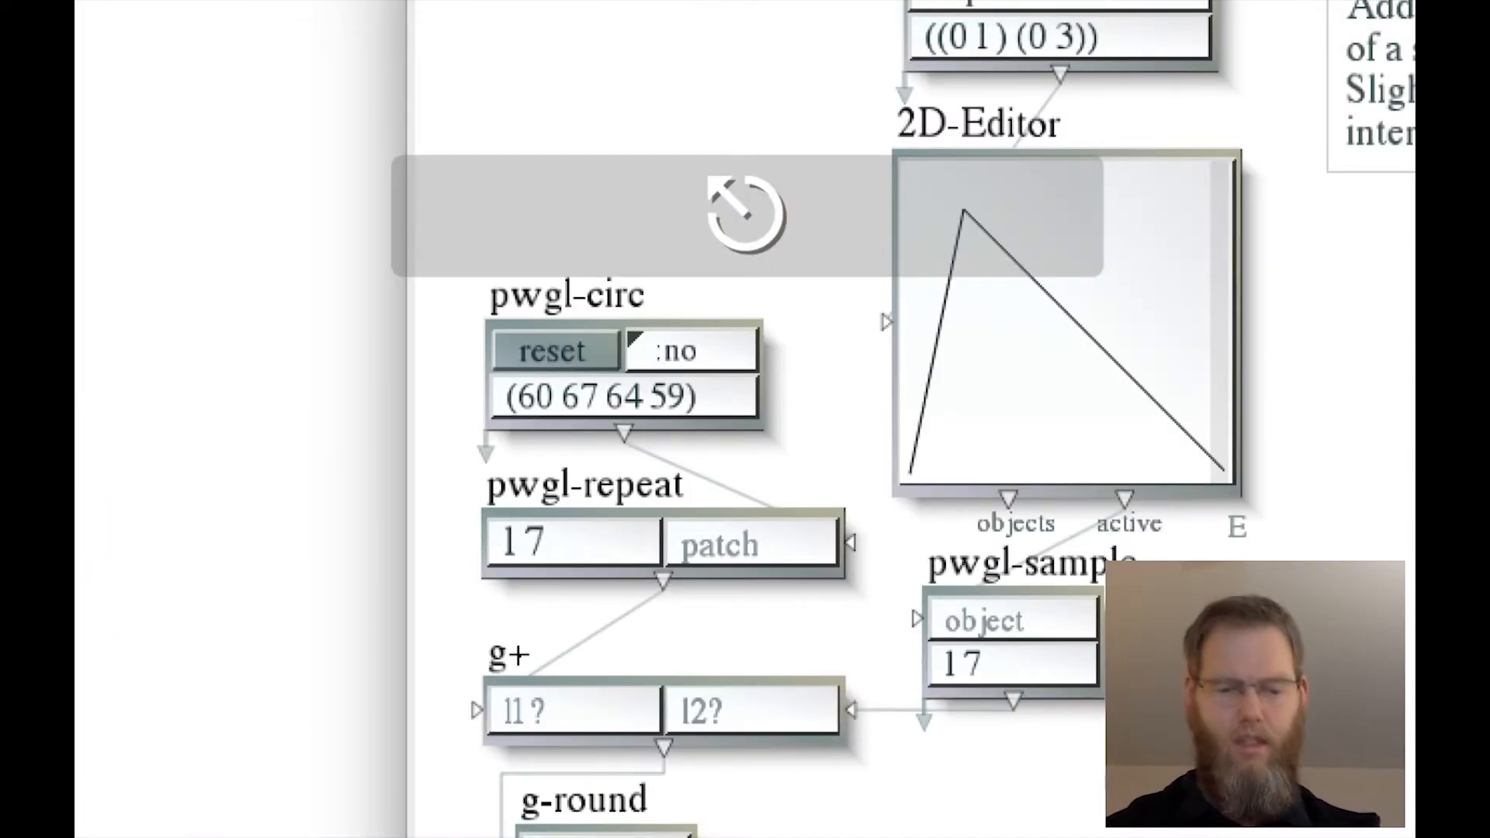
pyautogui.press('alt+super+8')
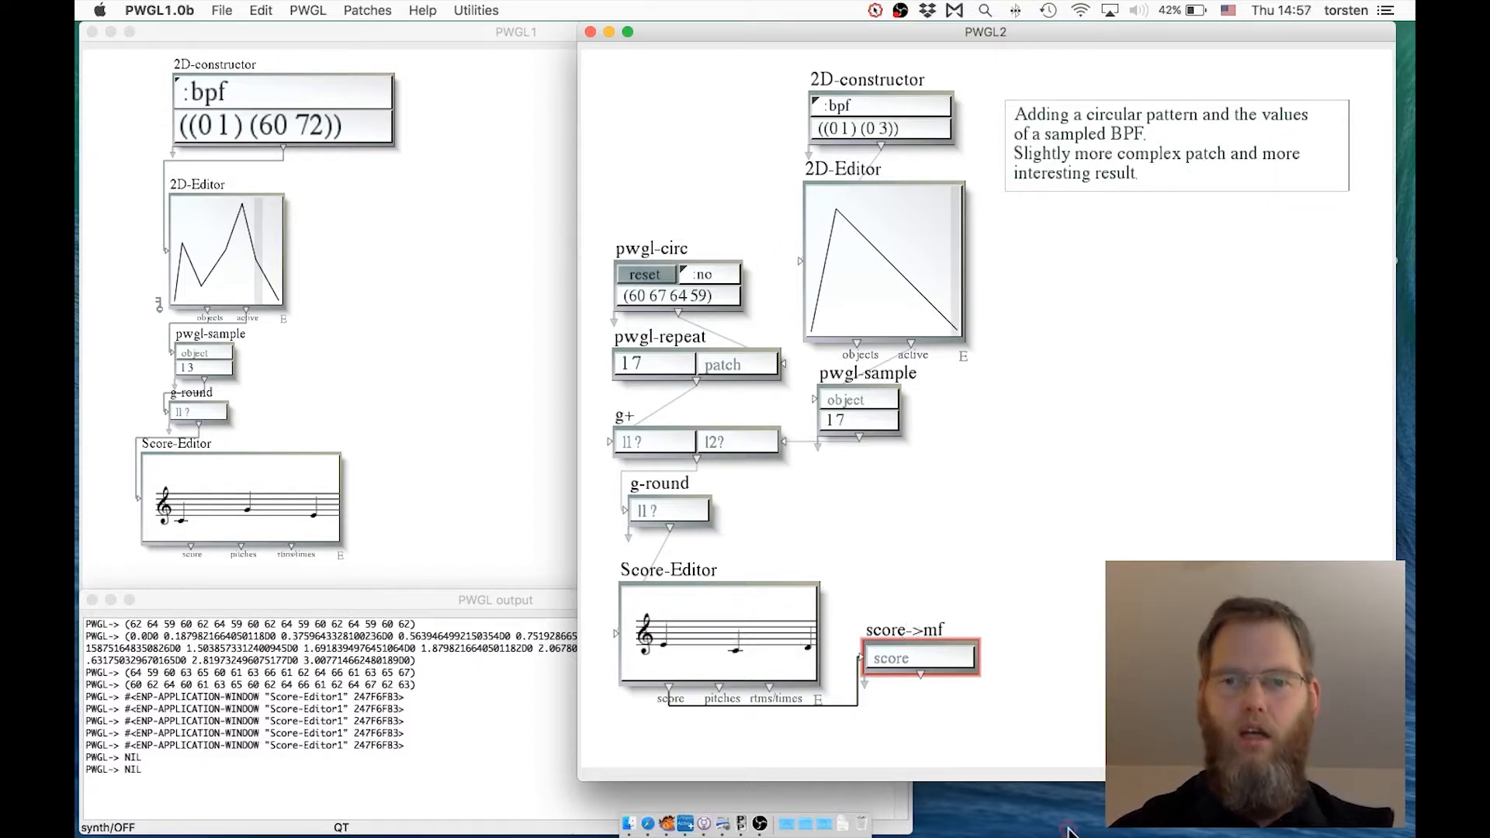
# Step: Switch to Finder and open the nested tmp folder on the Desktop in a new window
pyautogui.click(1060, 822)
pyautogui.press('super+n')
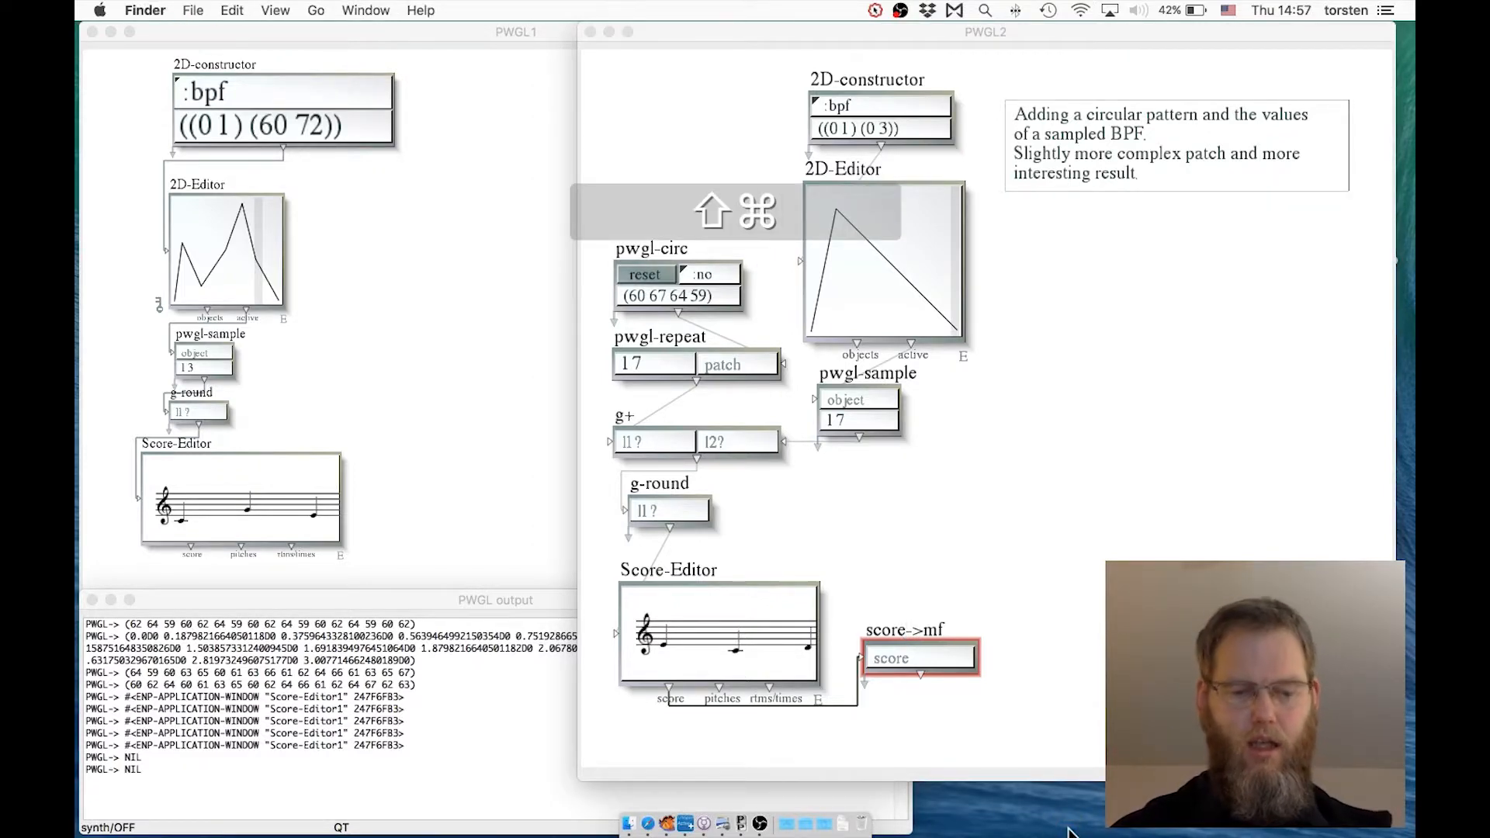
pyautogui.press('shift+super+d')
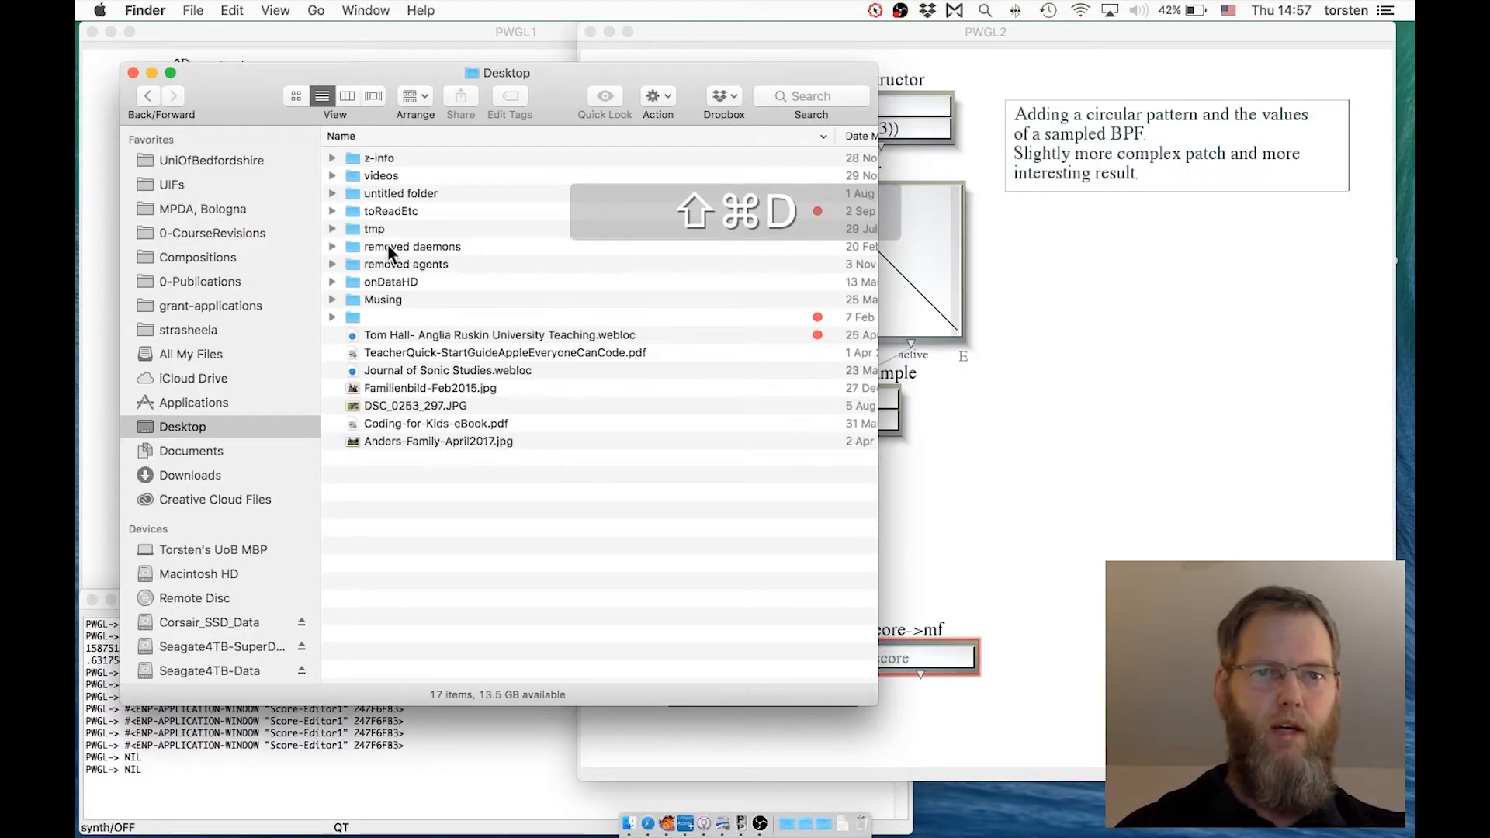
pyautogui.doubleClick(384, 228)
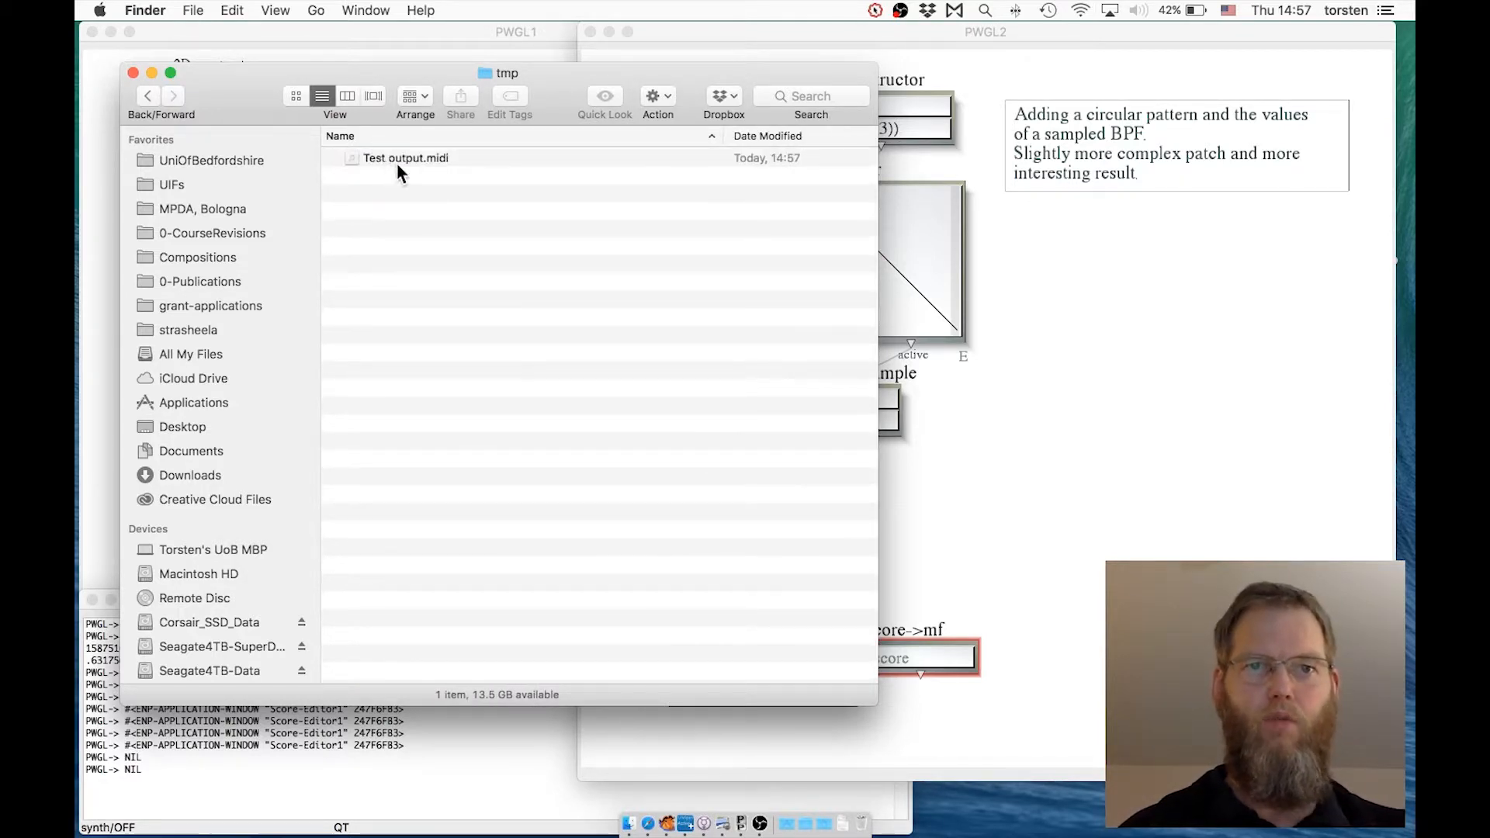
# Step: Open the exported file Test output.midi with Rondo
pyautogui.rightClick(397, 163)
pyautogui.moveTo(428, 188)
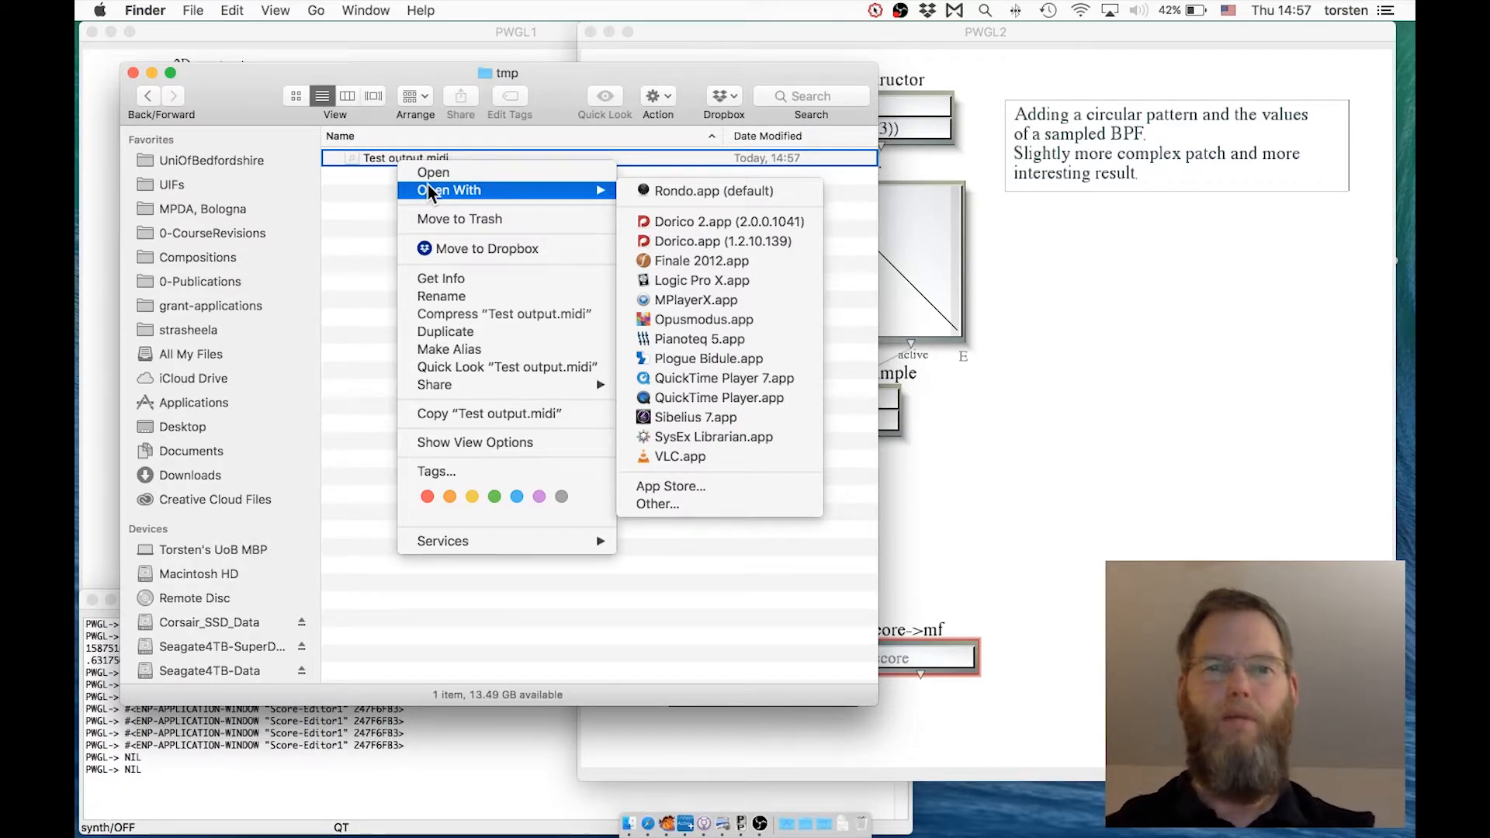
pyautogui.click(650, 193)
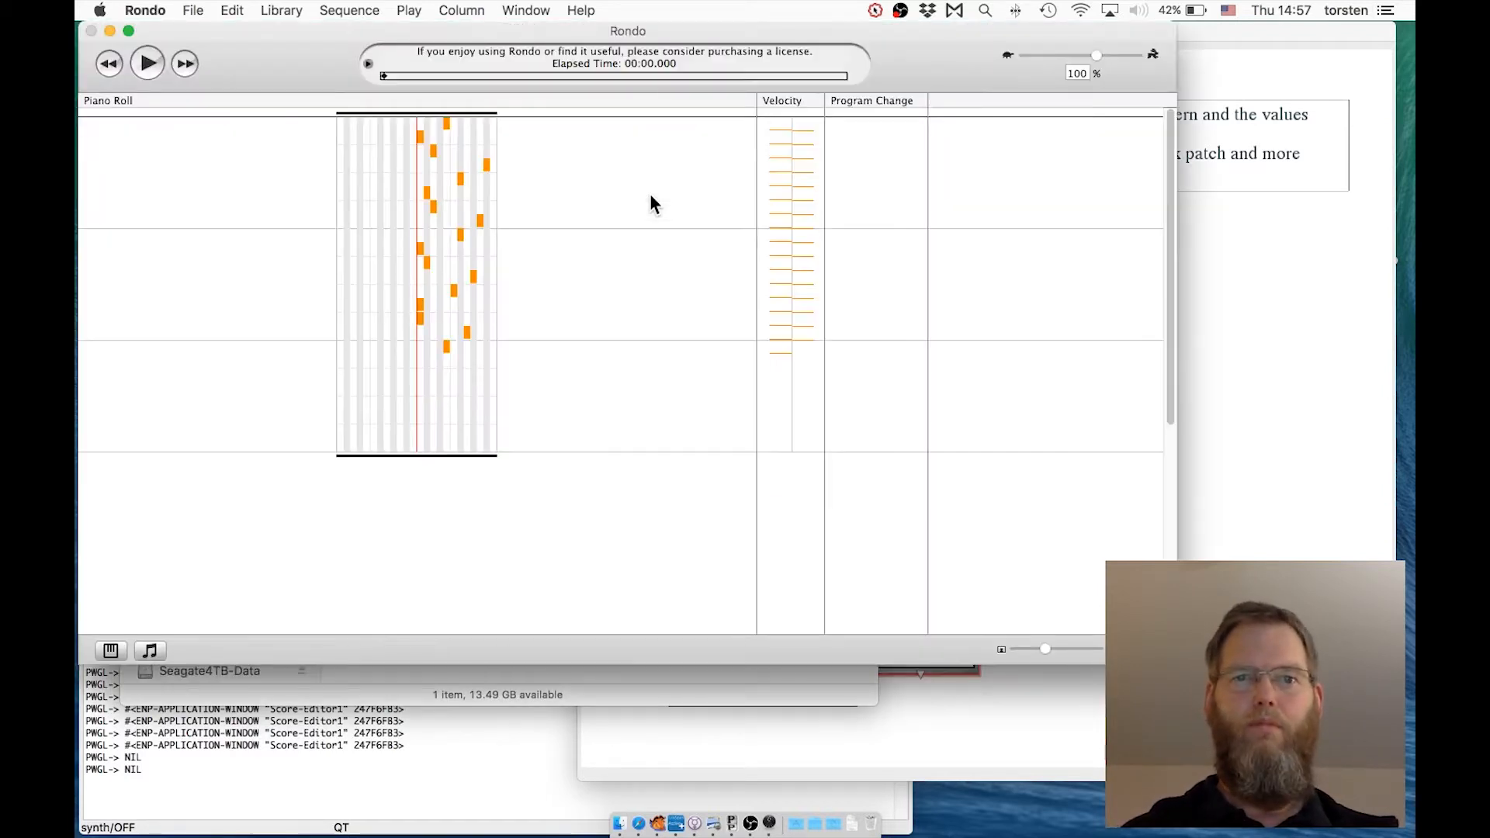
# Step: Play part of the MIDI file and stop it, then quit Rondo and postpone its registration
pyautogui.press('space')
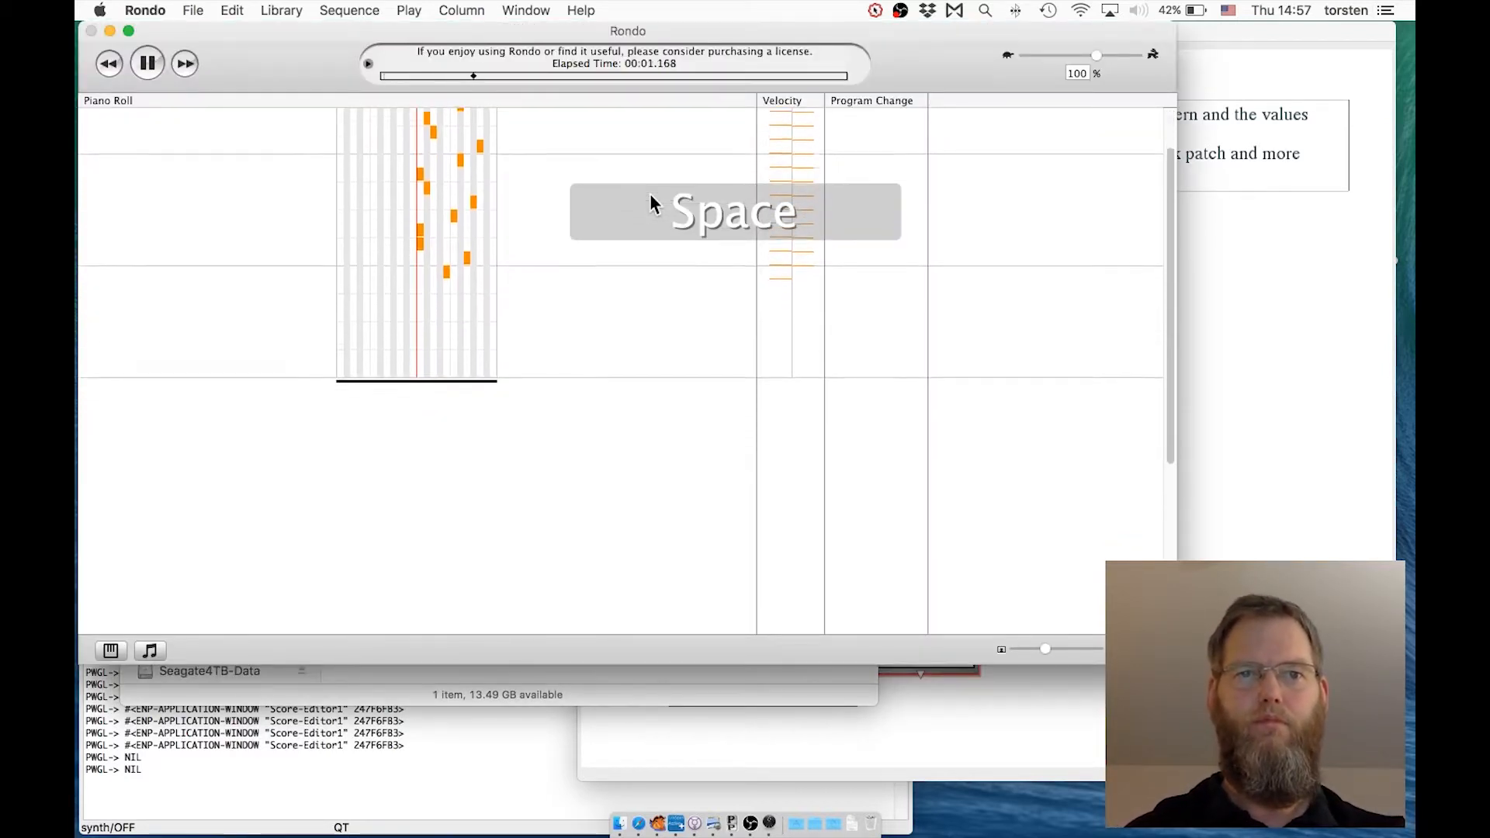
pyautogui.press('space')
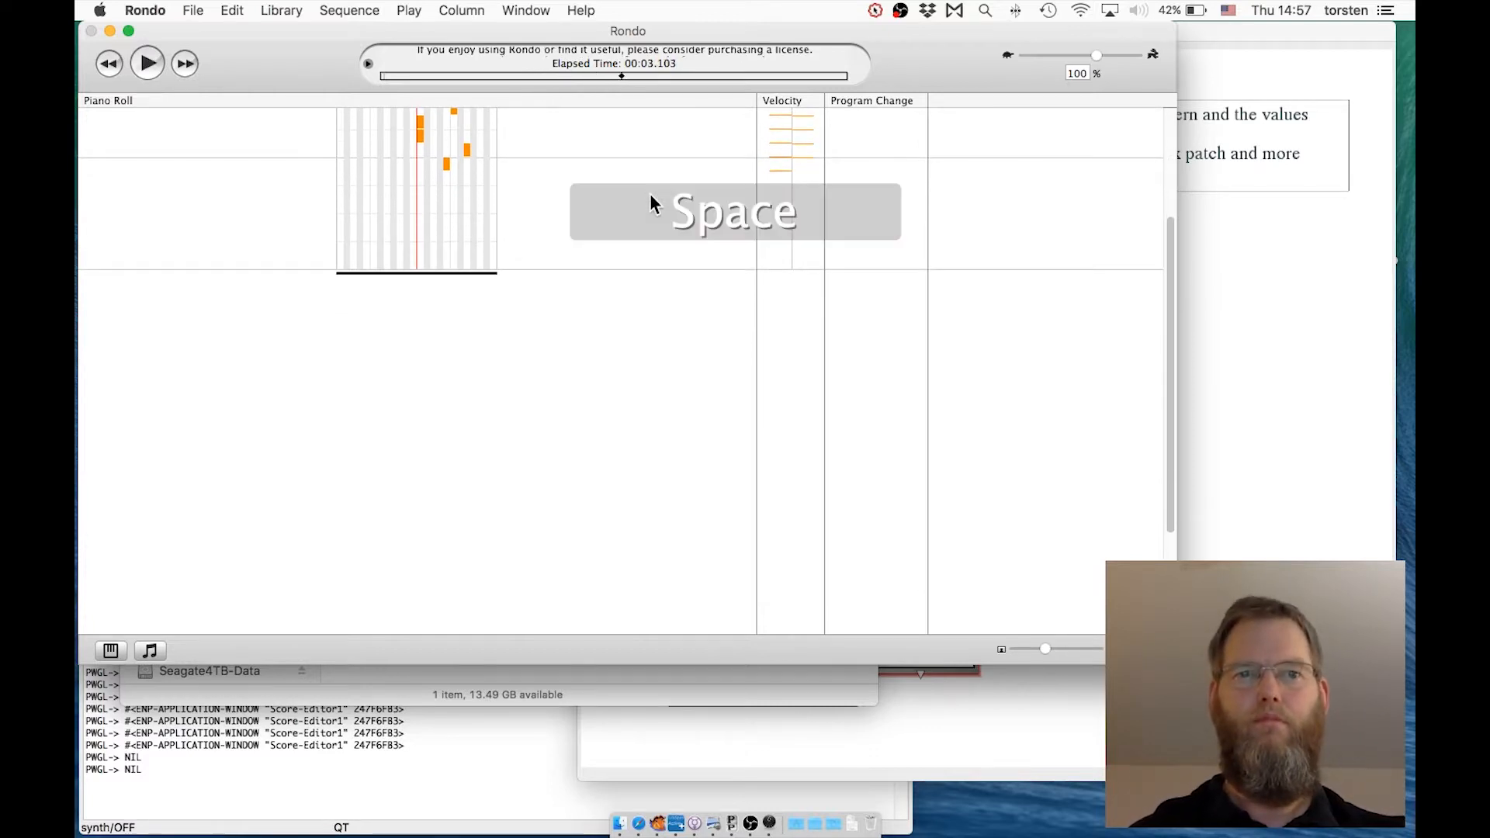
pyautogui.scroll(-2, 315, 450)
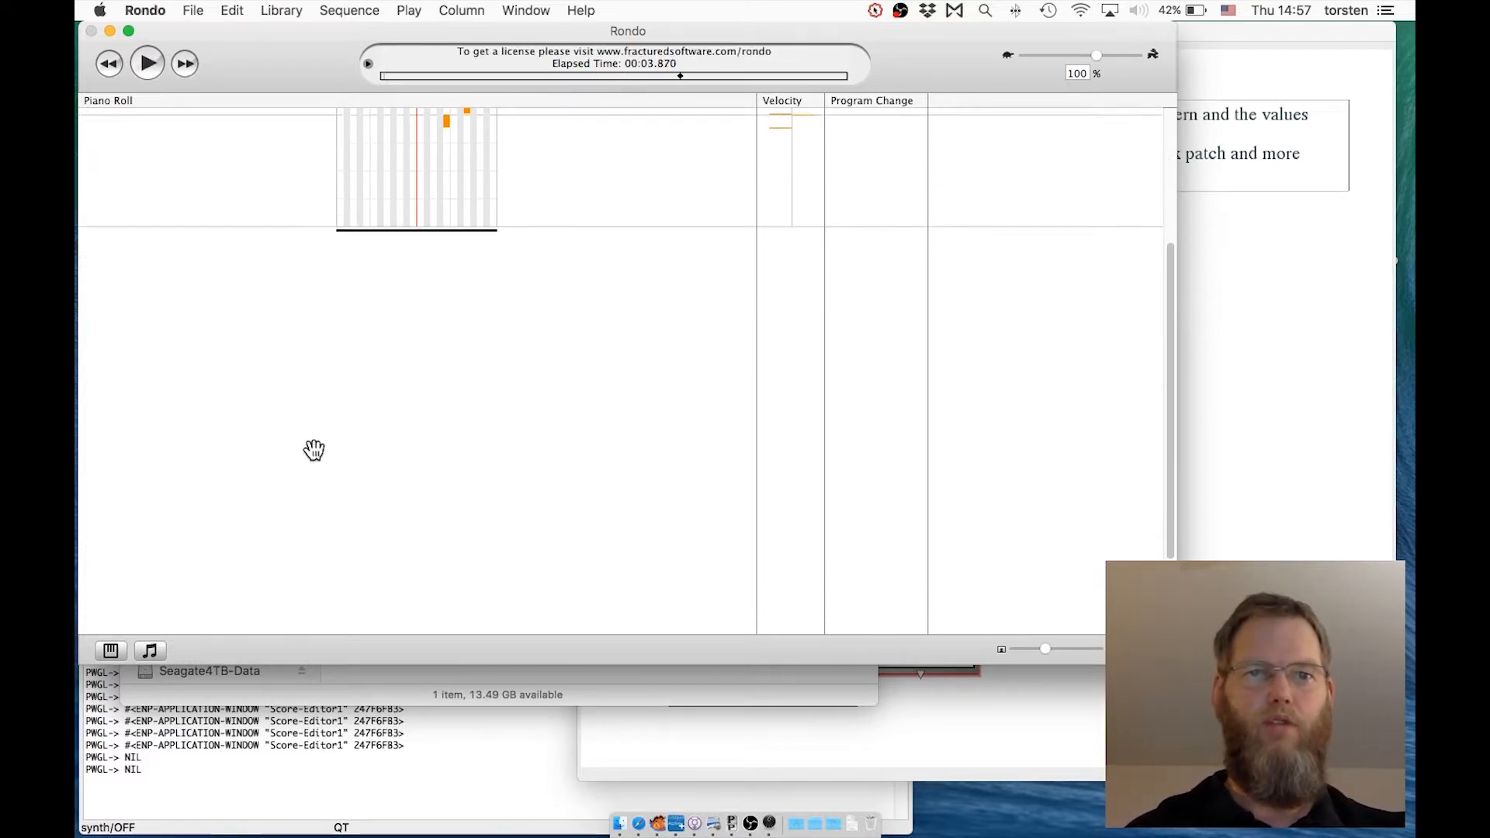
pyautogui.scroll(8, 315, 450)
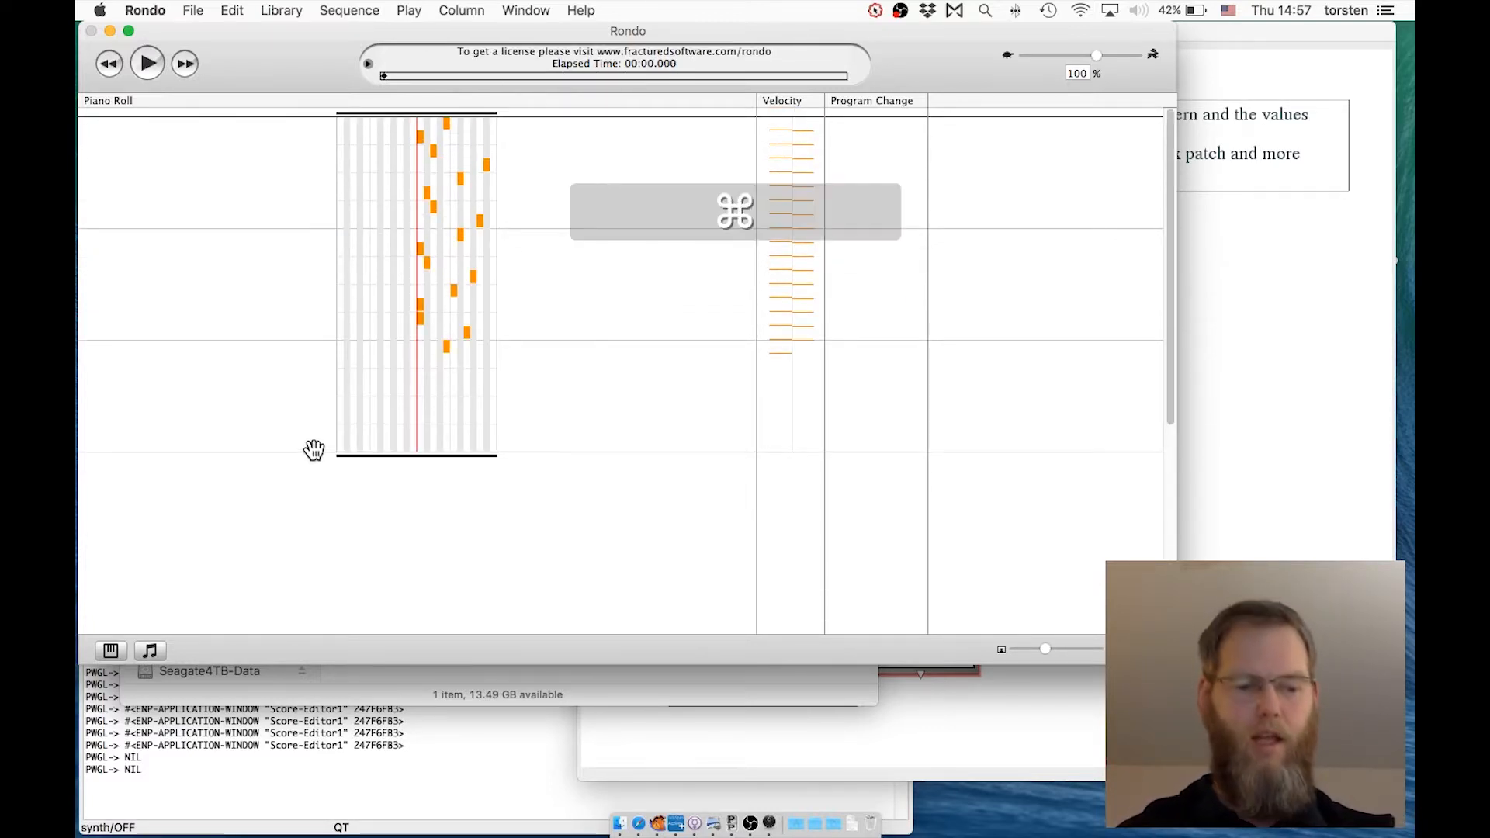
pyautogui.press('super+q')
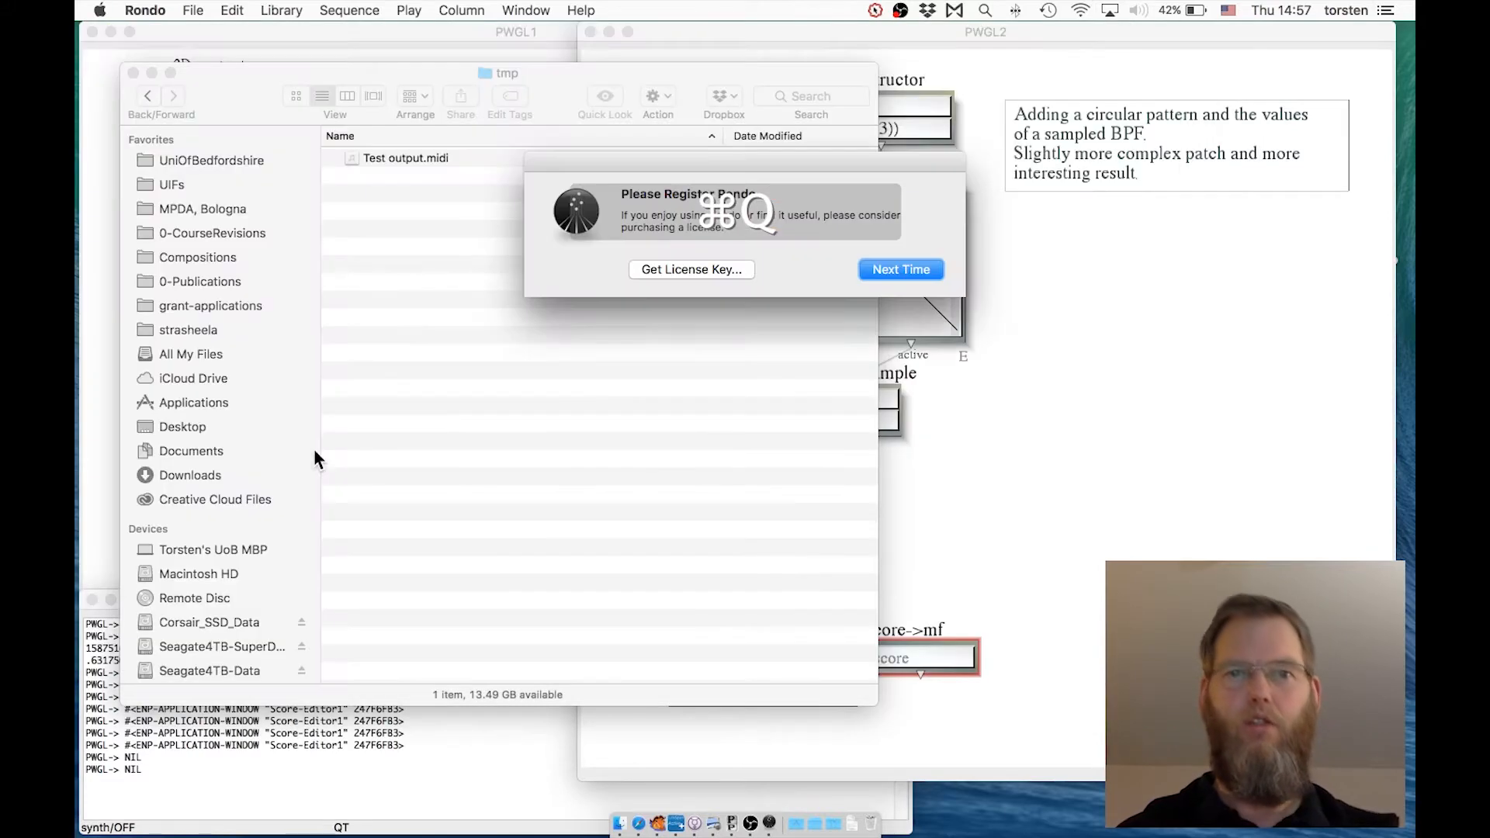
pyautogui.click(933, 267)
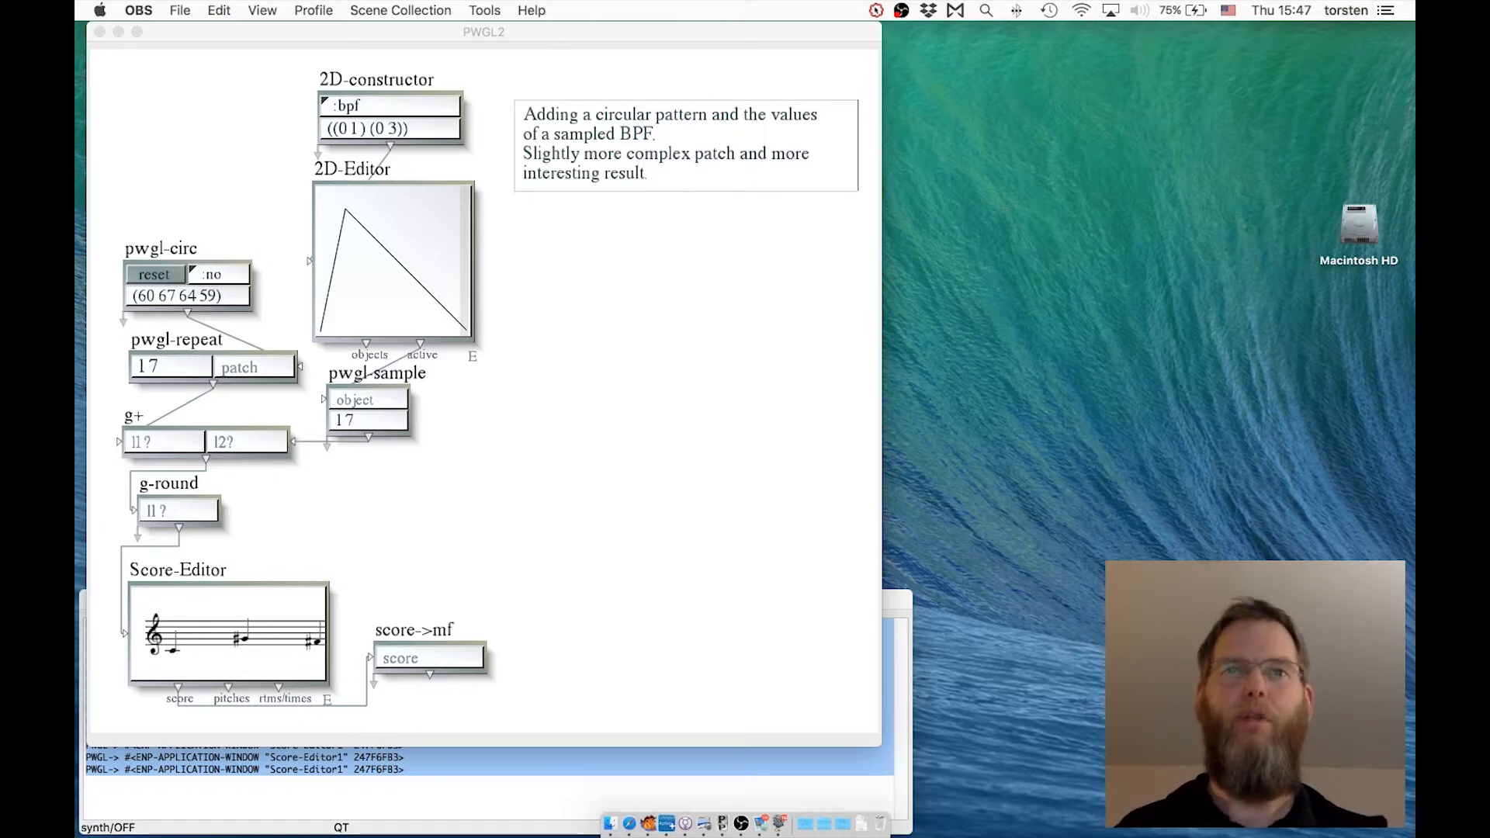
pyautogui.press('super+Tab')
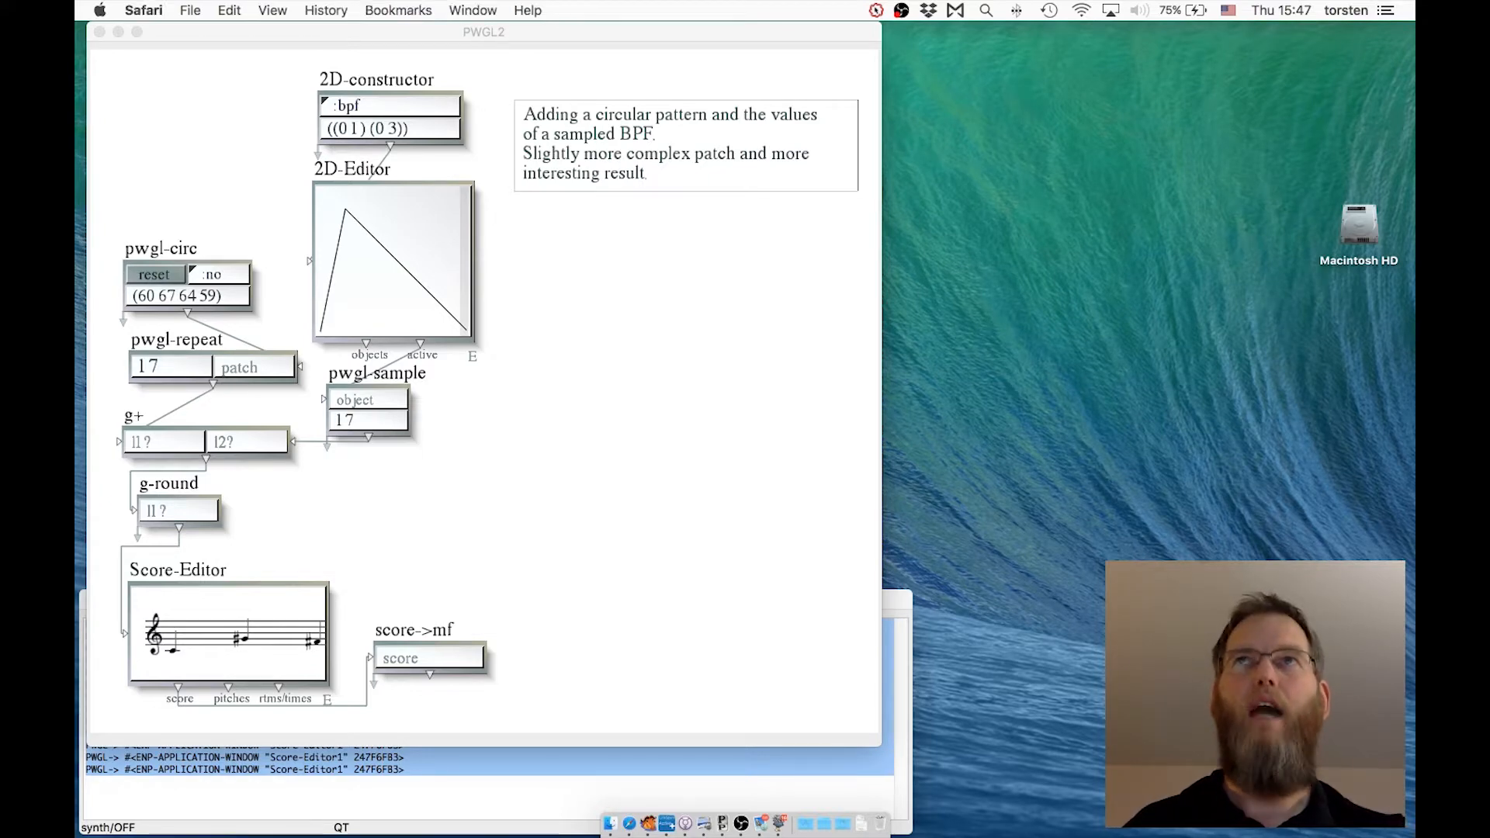
pyautogui.moveTo(1412, 124); pyautogui.dragTo(1171, 10)
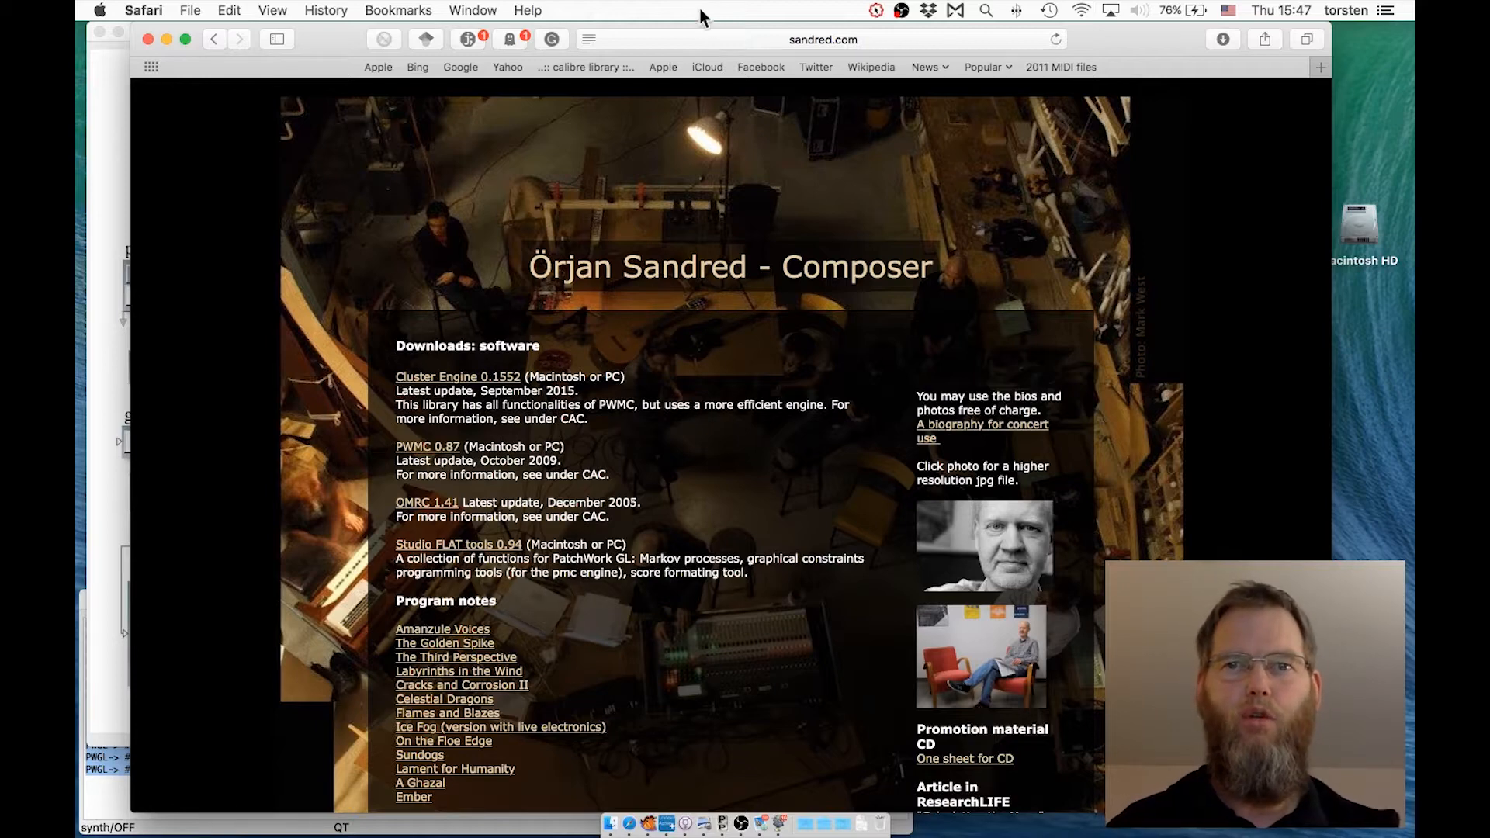
pyautogui.click(756, 39)
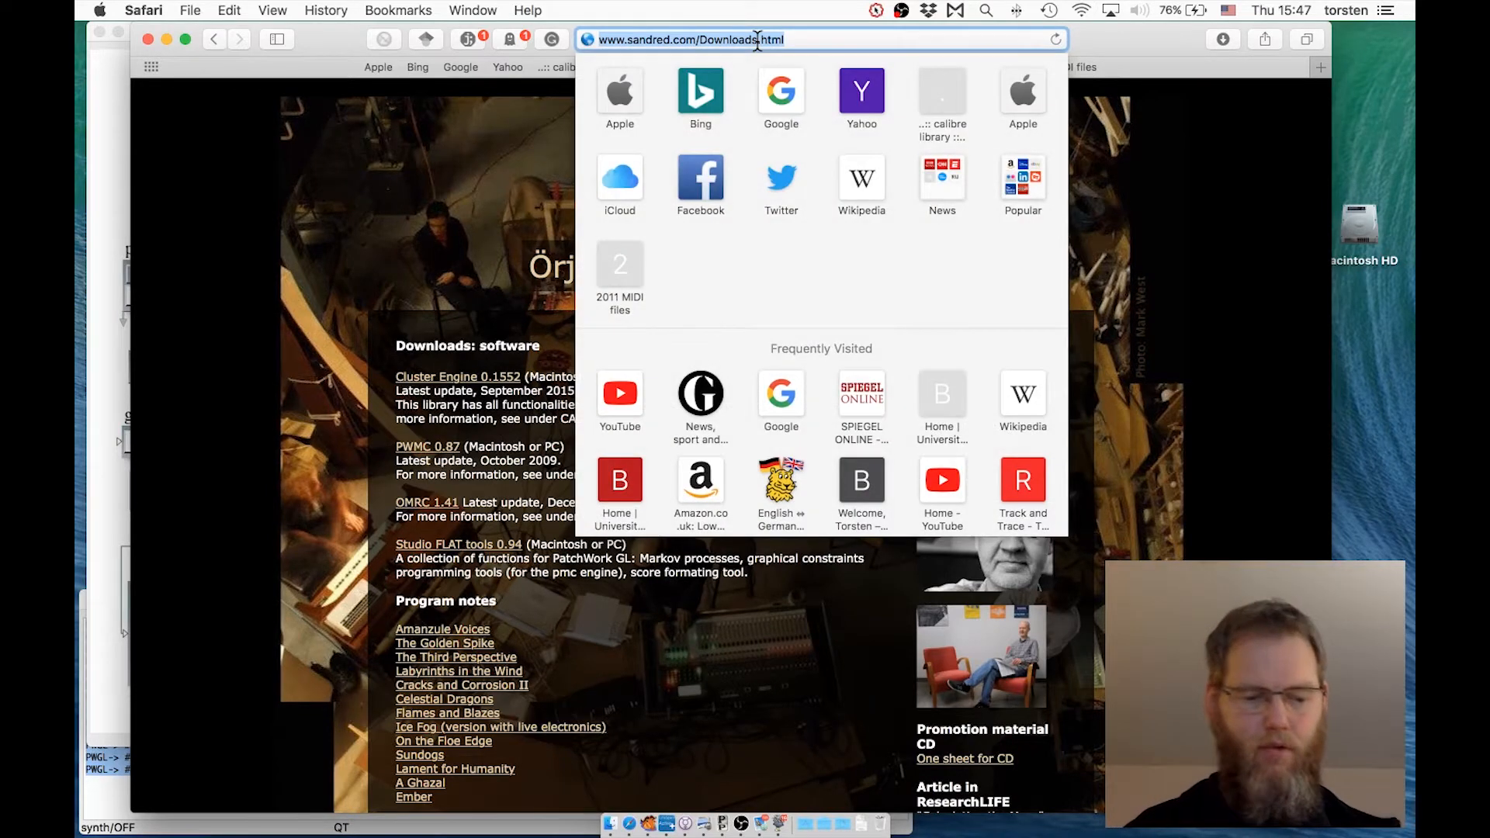
# Step: Examine the web address and the software list down to Studio FLAT tools on the downloads page, and close the page
pyautogui.press('alt+super+8')
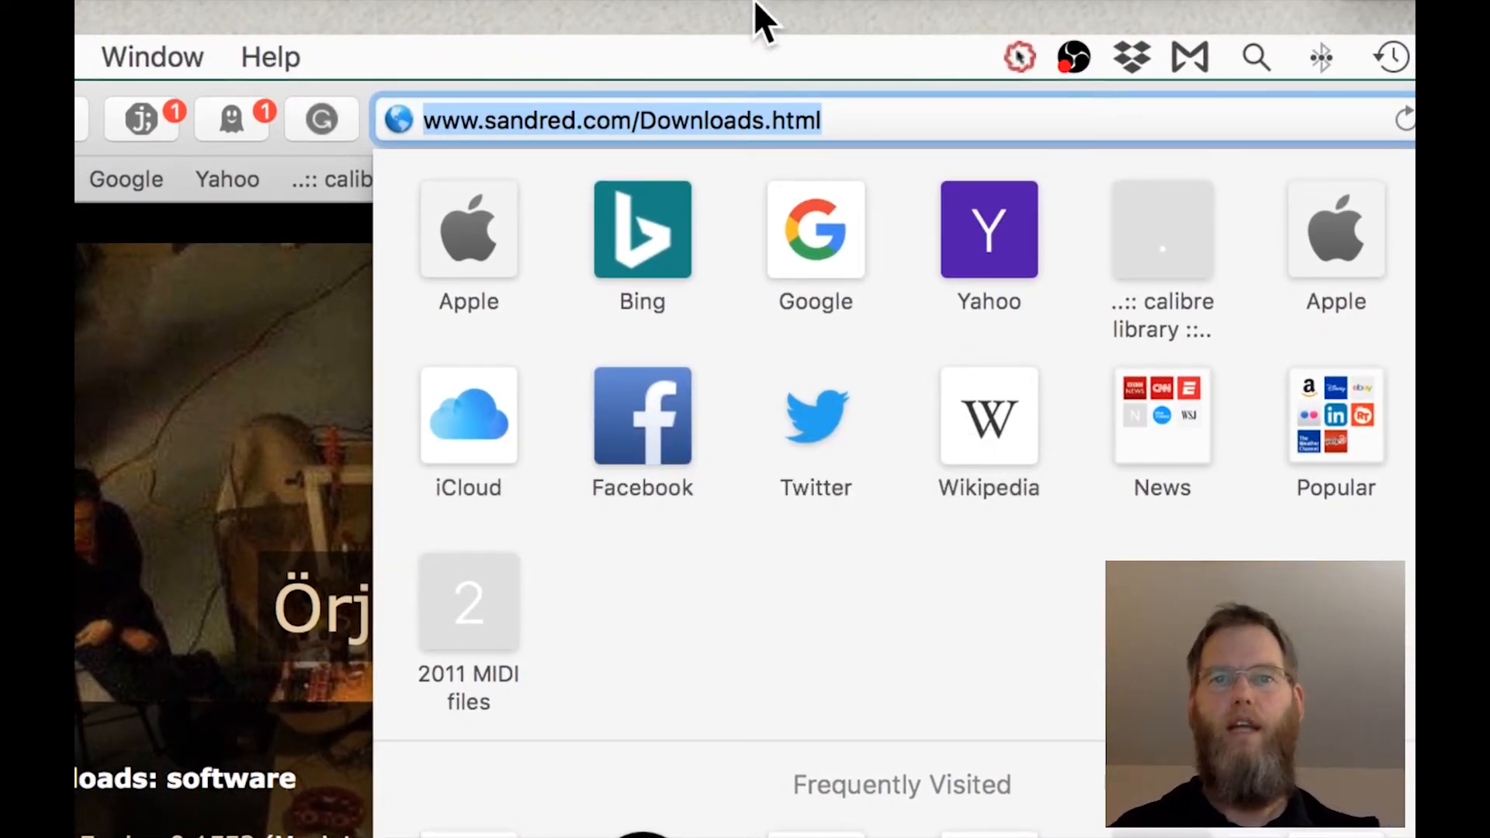
pyautogui.press('Escape')
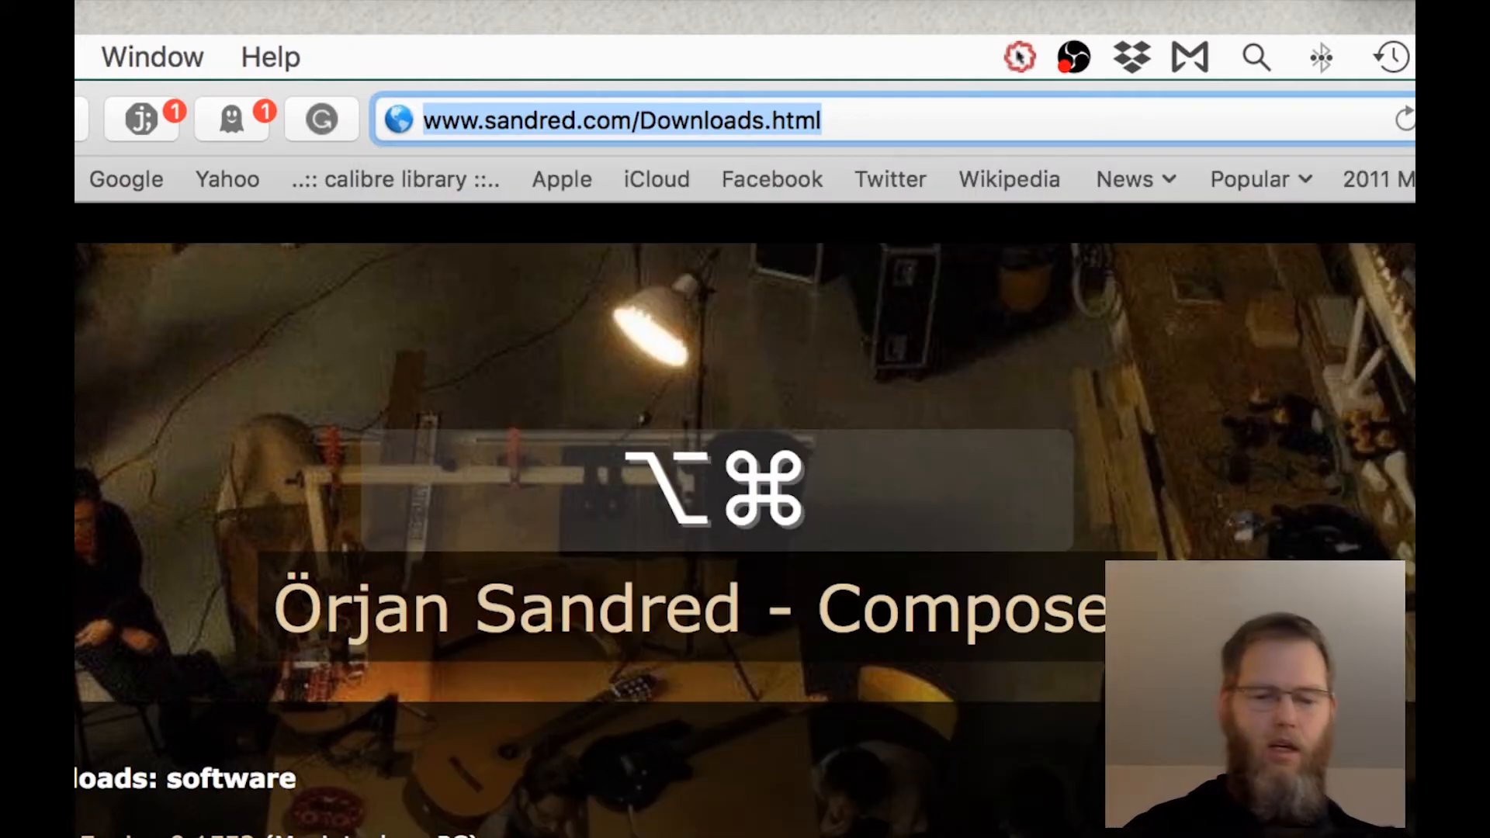
pyautogui.press('alt+super+8')
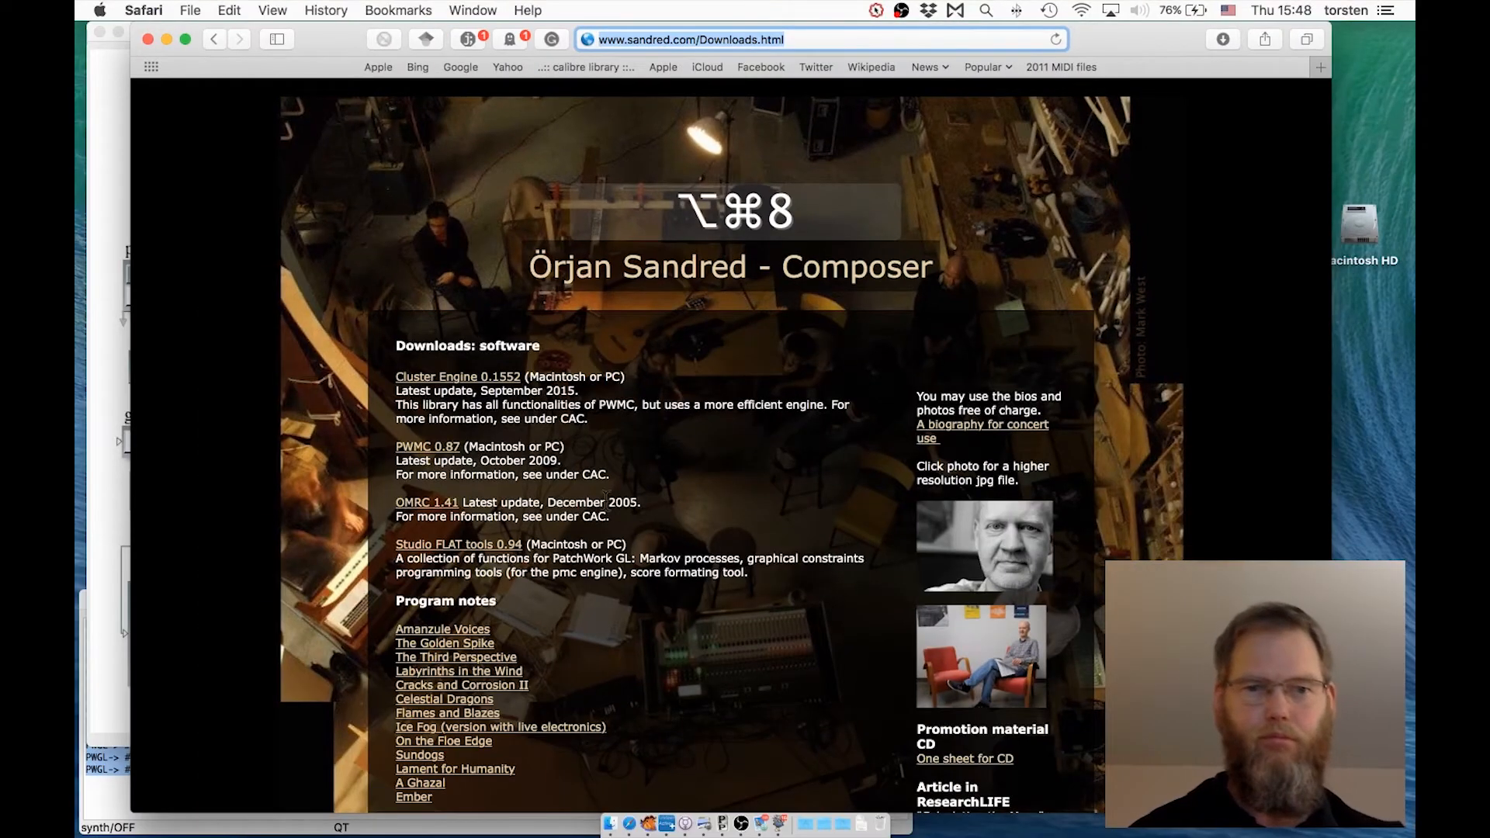
pyautogui.scroll(-2, 456, 459)
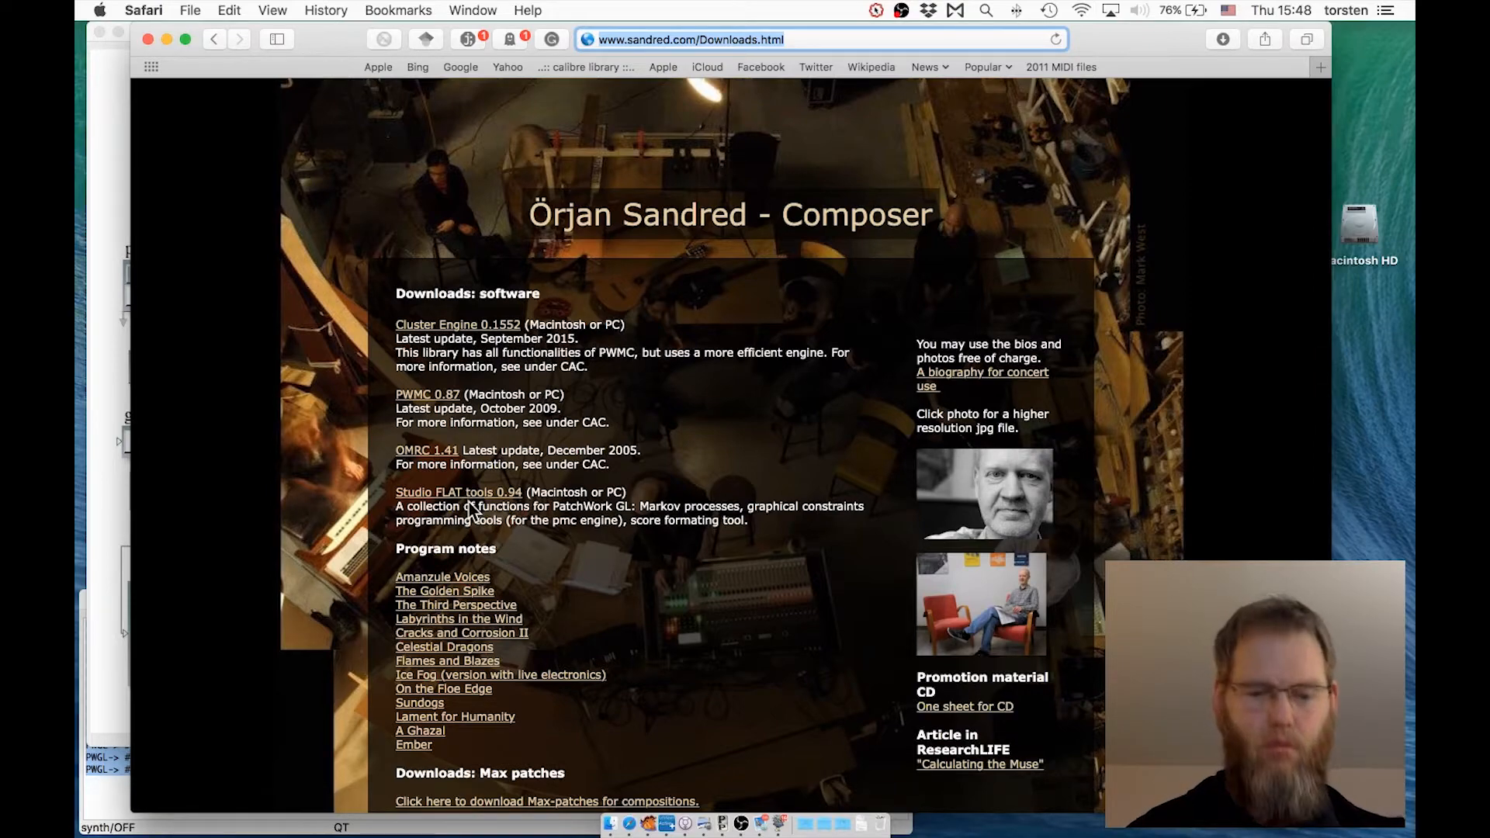
pyautogui.press('alt+super+8')
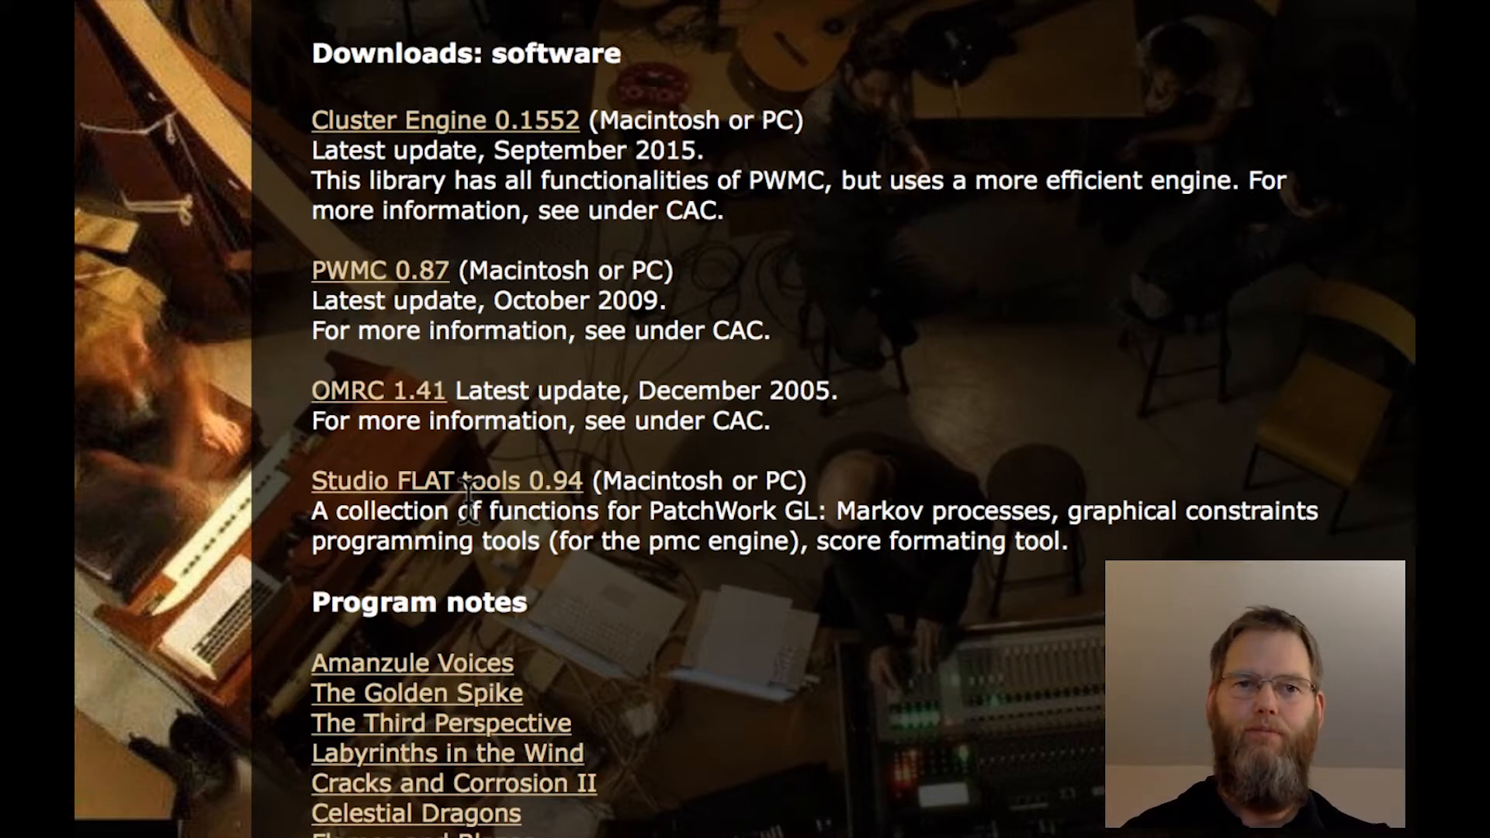
pyautogui.press('alt+super+8')
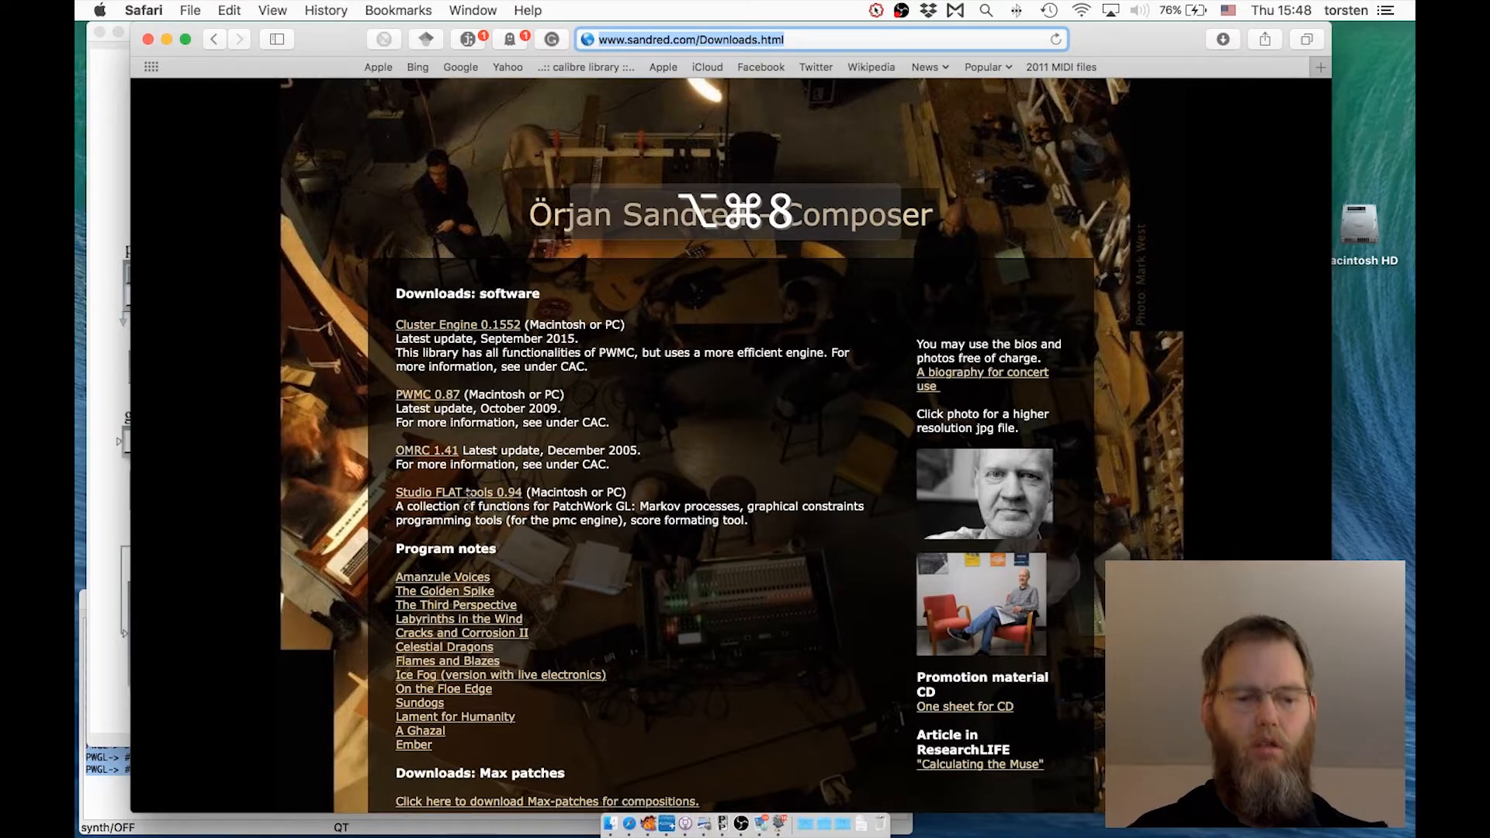
pyautogui.press('super+w')
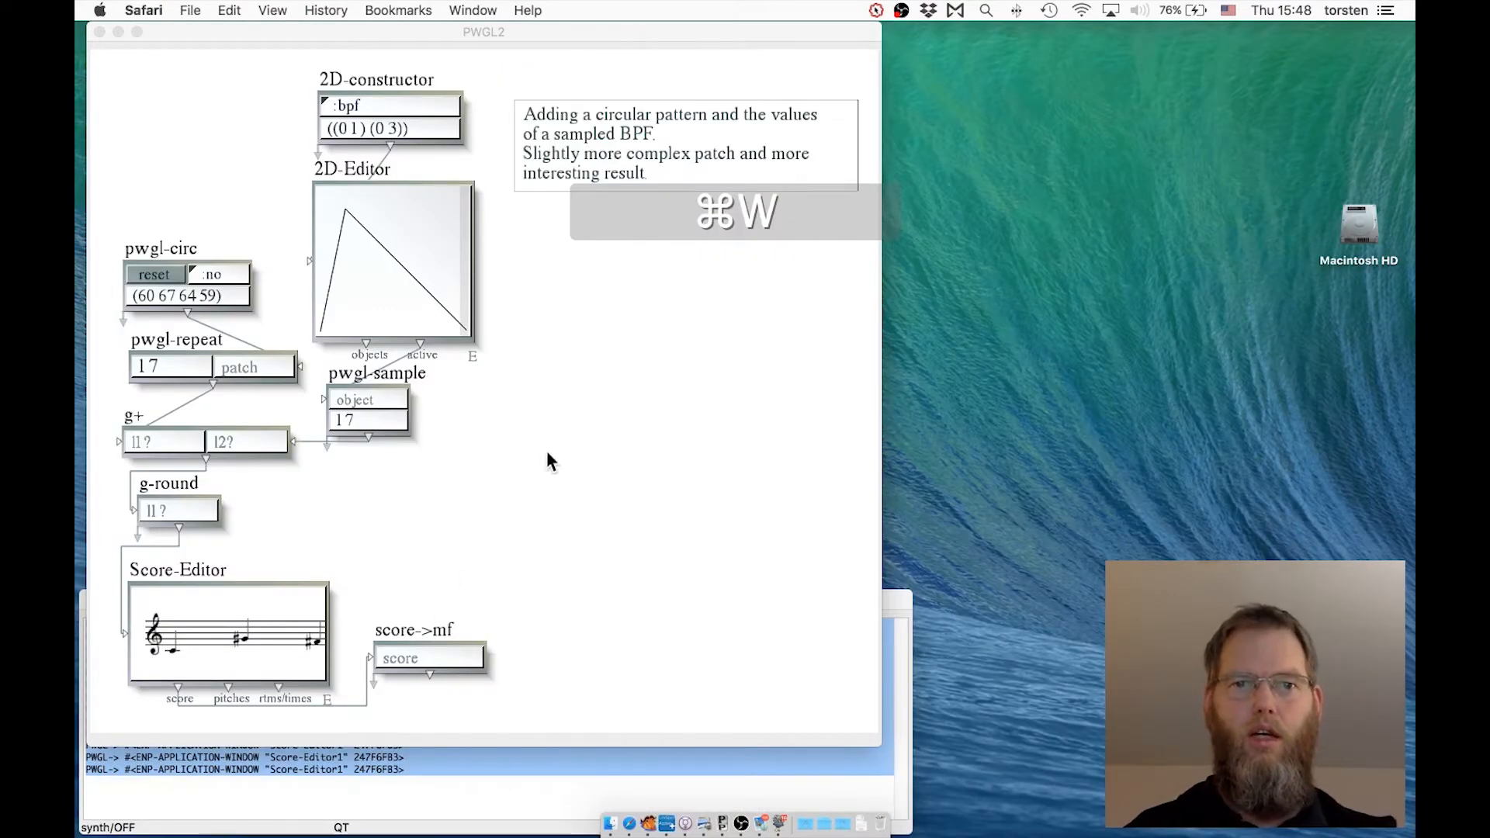
# Step: Switch to the PWGL2 patch in PWGL and load the flat user library
pyautogui.click(548, 459)
pyautogui.rightClick(560, 270)
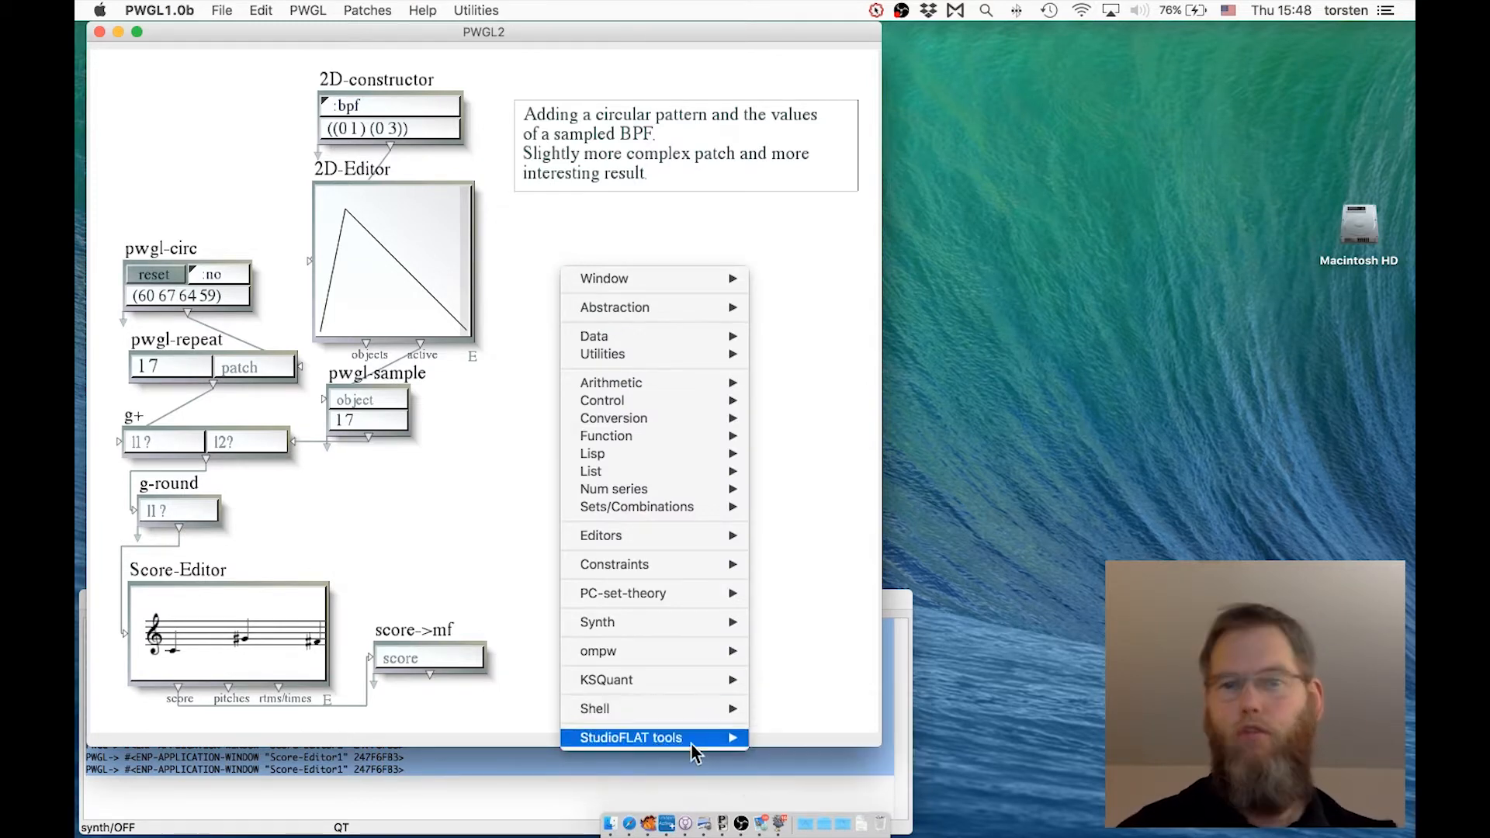
pyautogui.moveTo(693, 743)
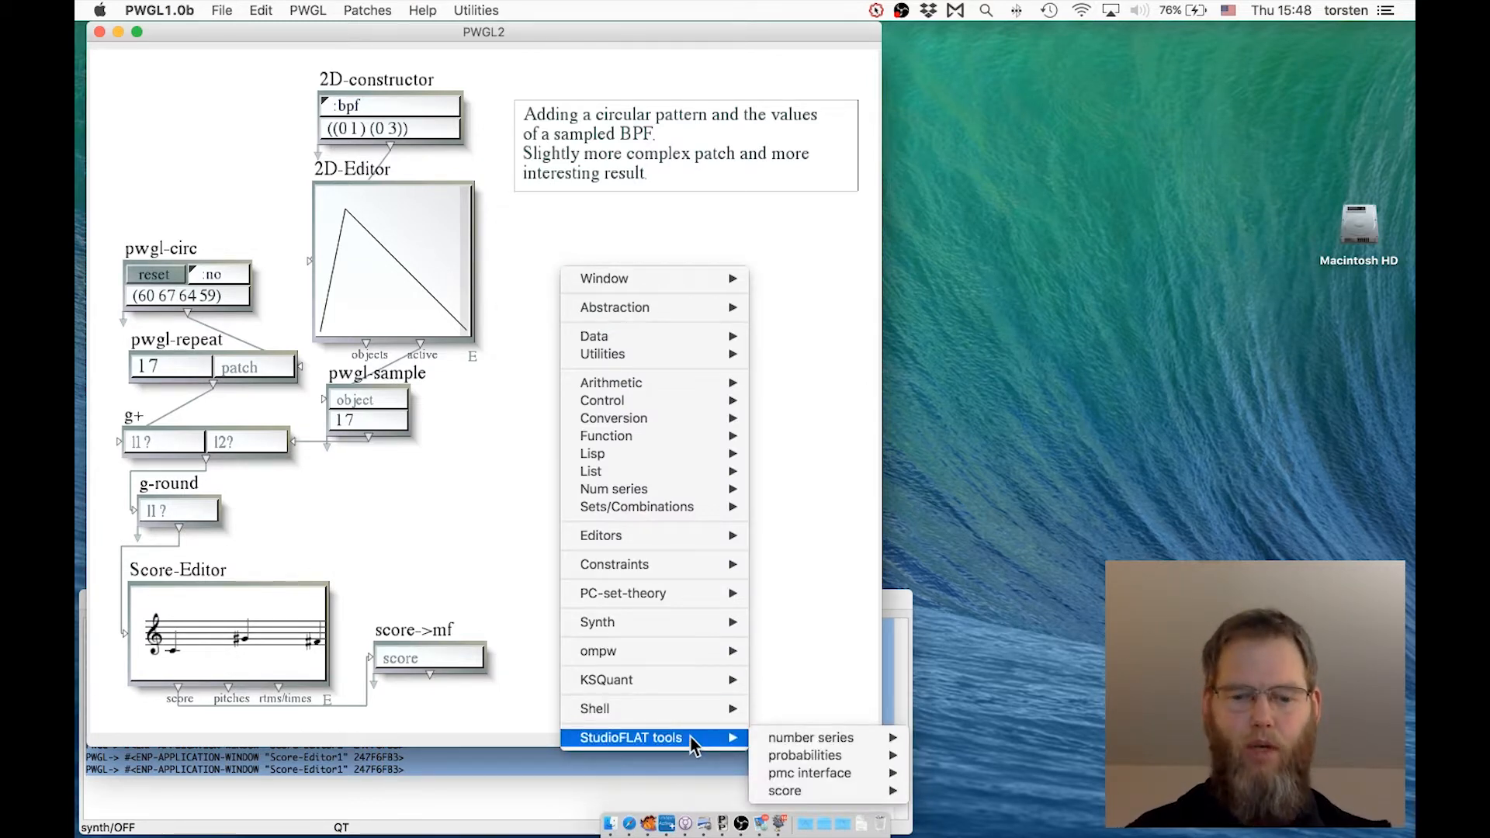
pyautogui.press('super+u')
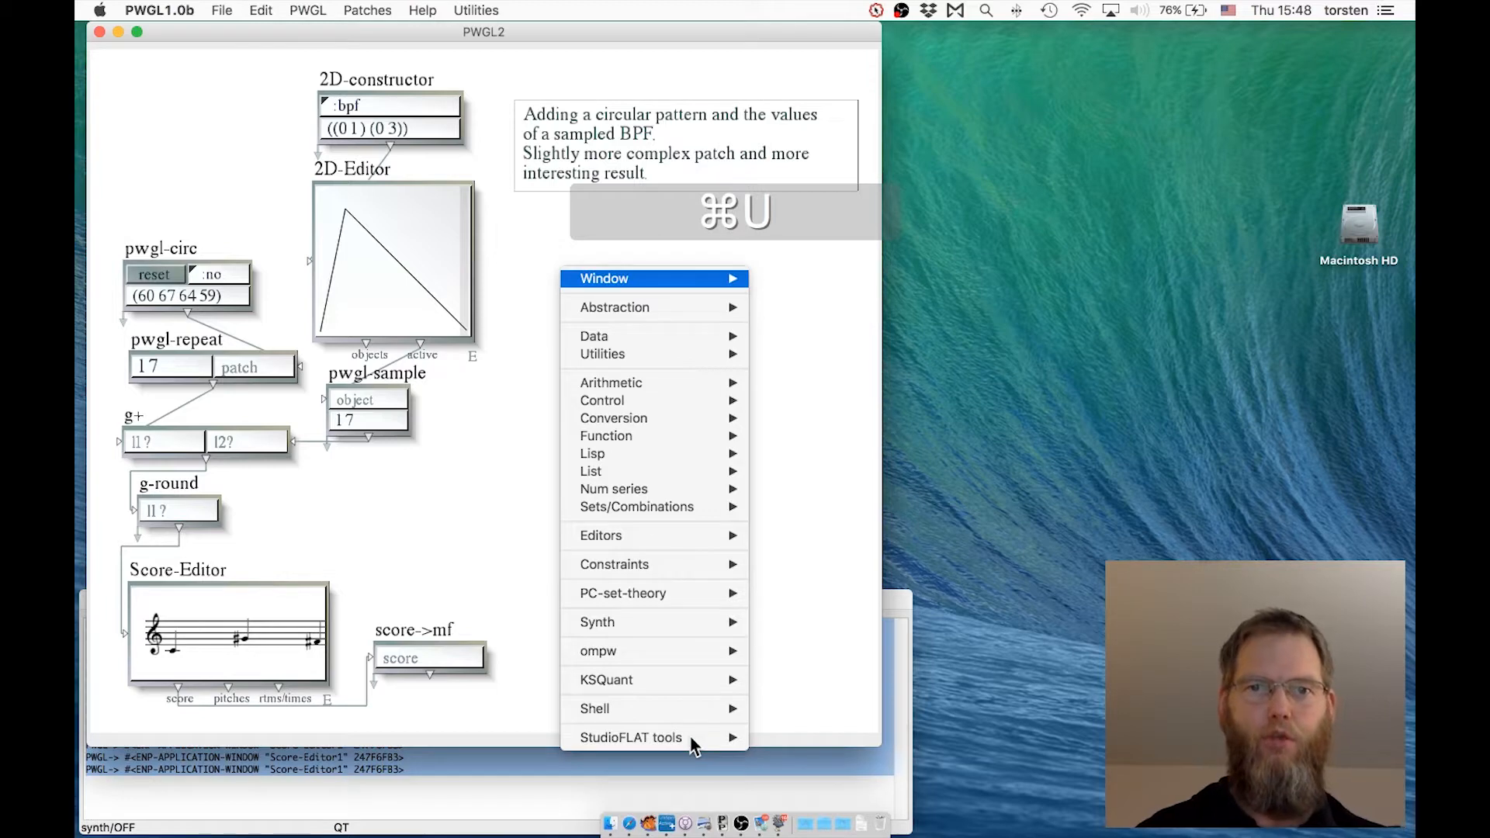
pyautogui.press('Escape')
pyautogui.press('super+u')
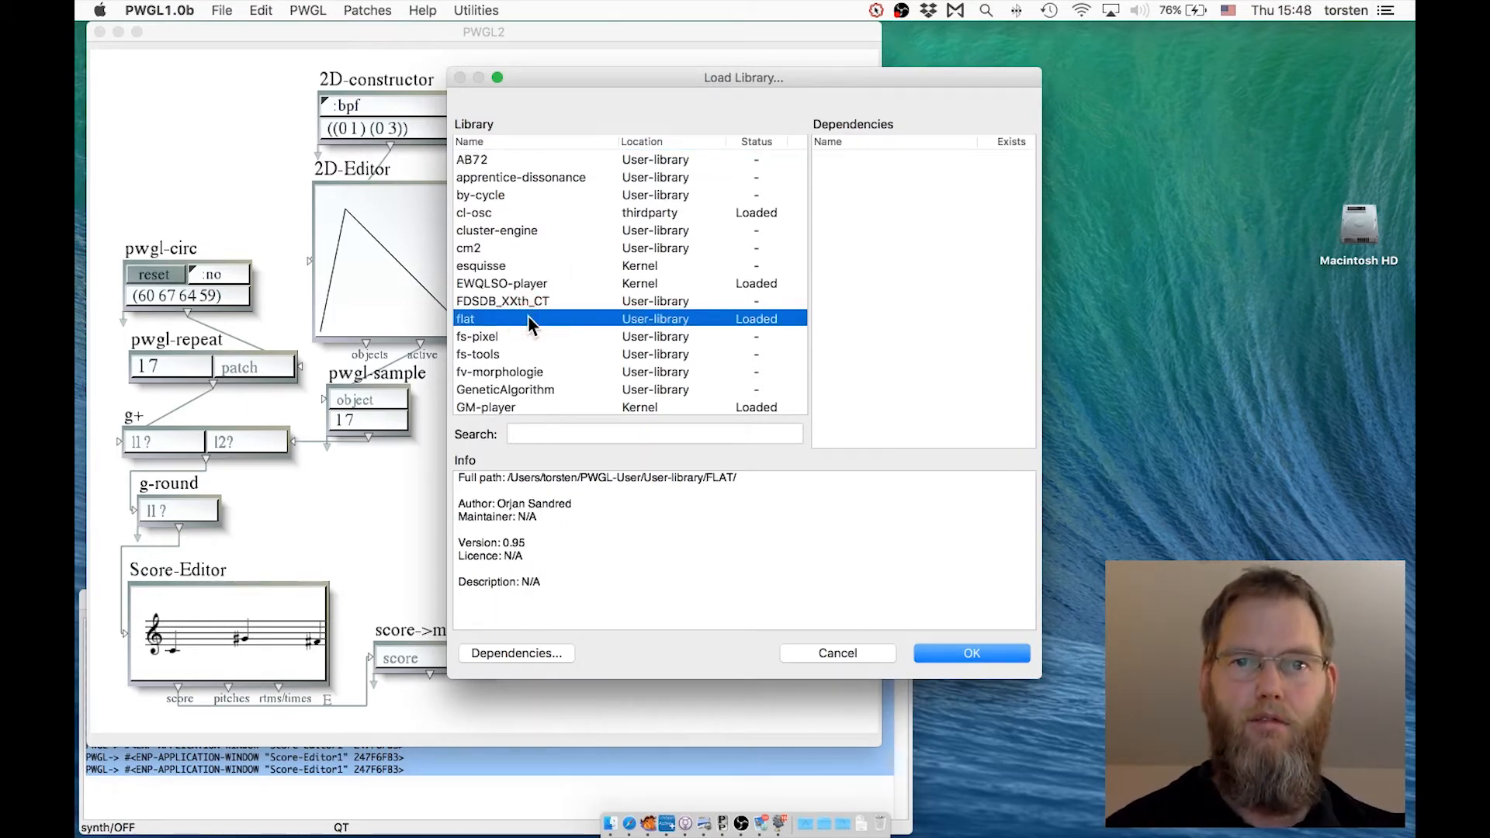
pyautogui.click(978, 656)
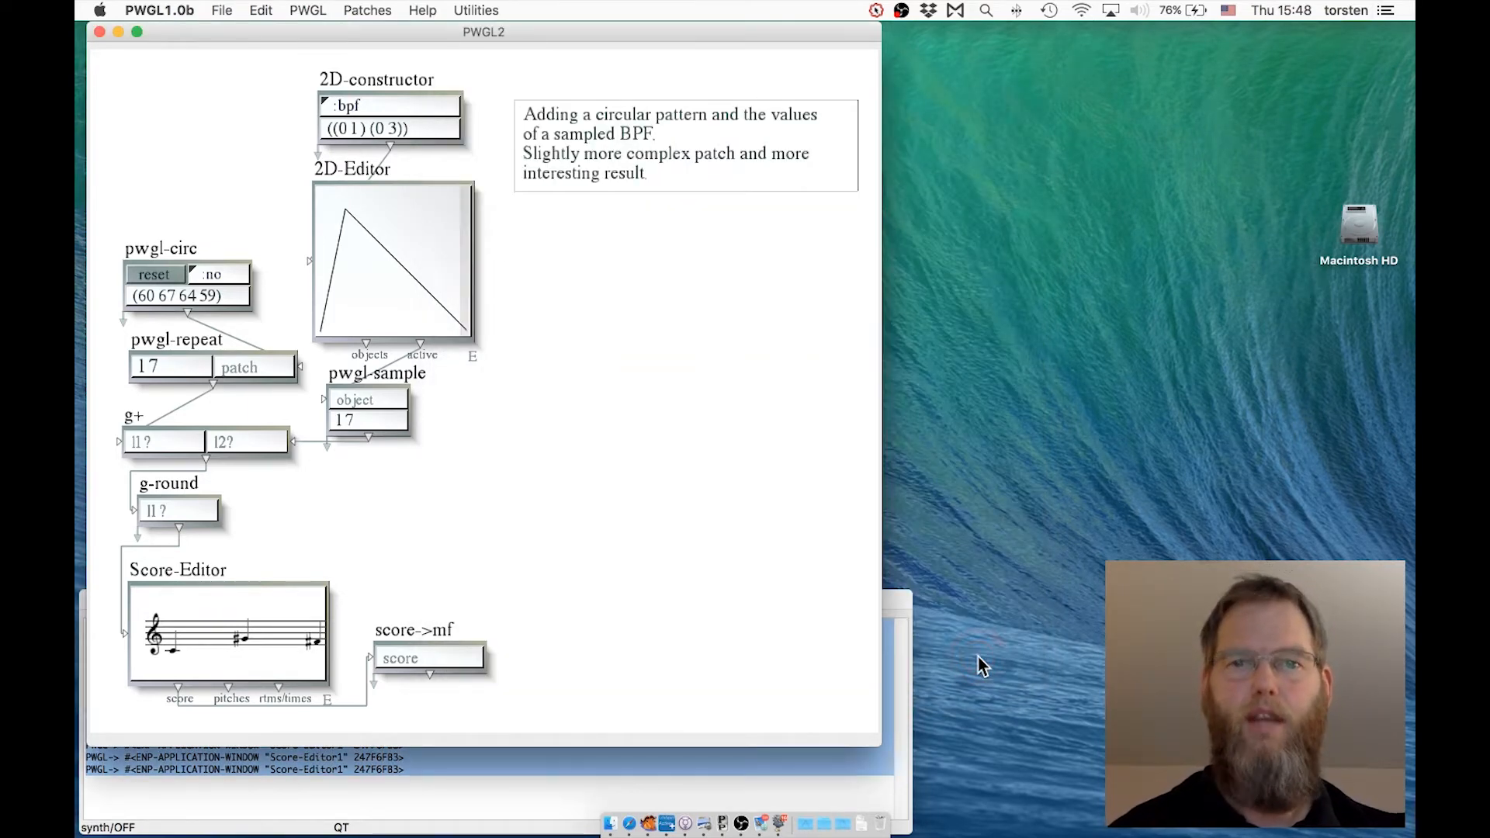
# Step: Add a simplelayer->score box from the StudioFLAT score tools and place it in the empty area beyond the pwgl-sample box
pyautogui.rightClick(611, 378)
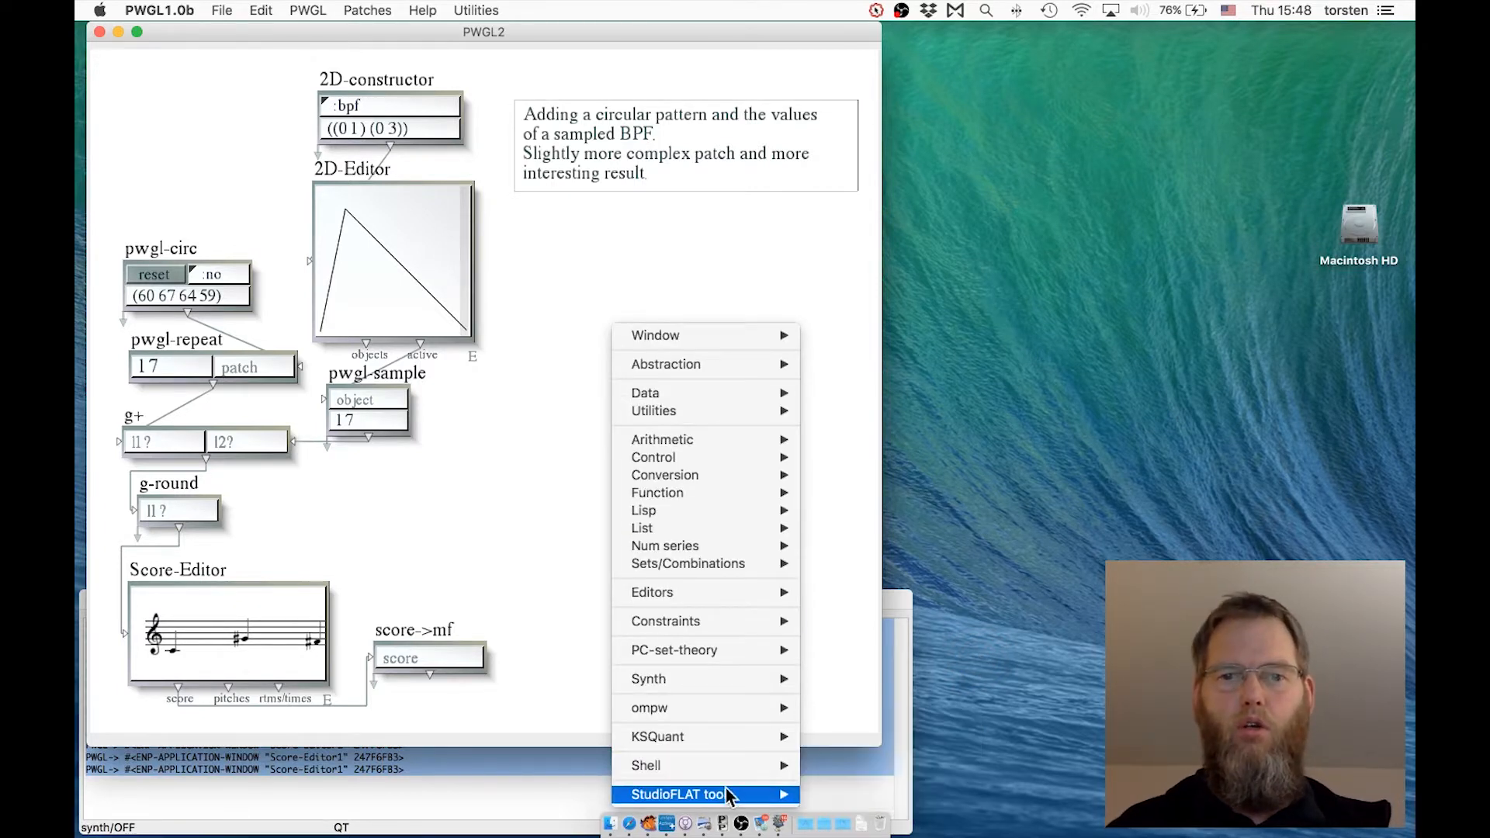
pyautogui.moveTo(730, 795)
pyautogui.moveTo(832, 799)
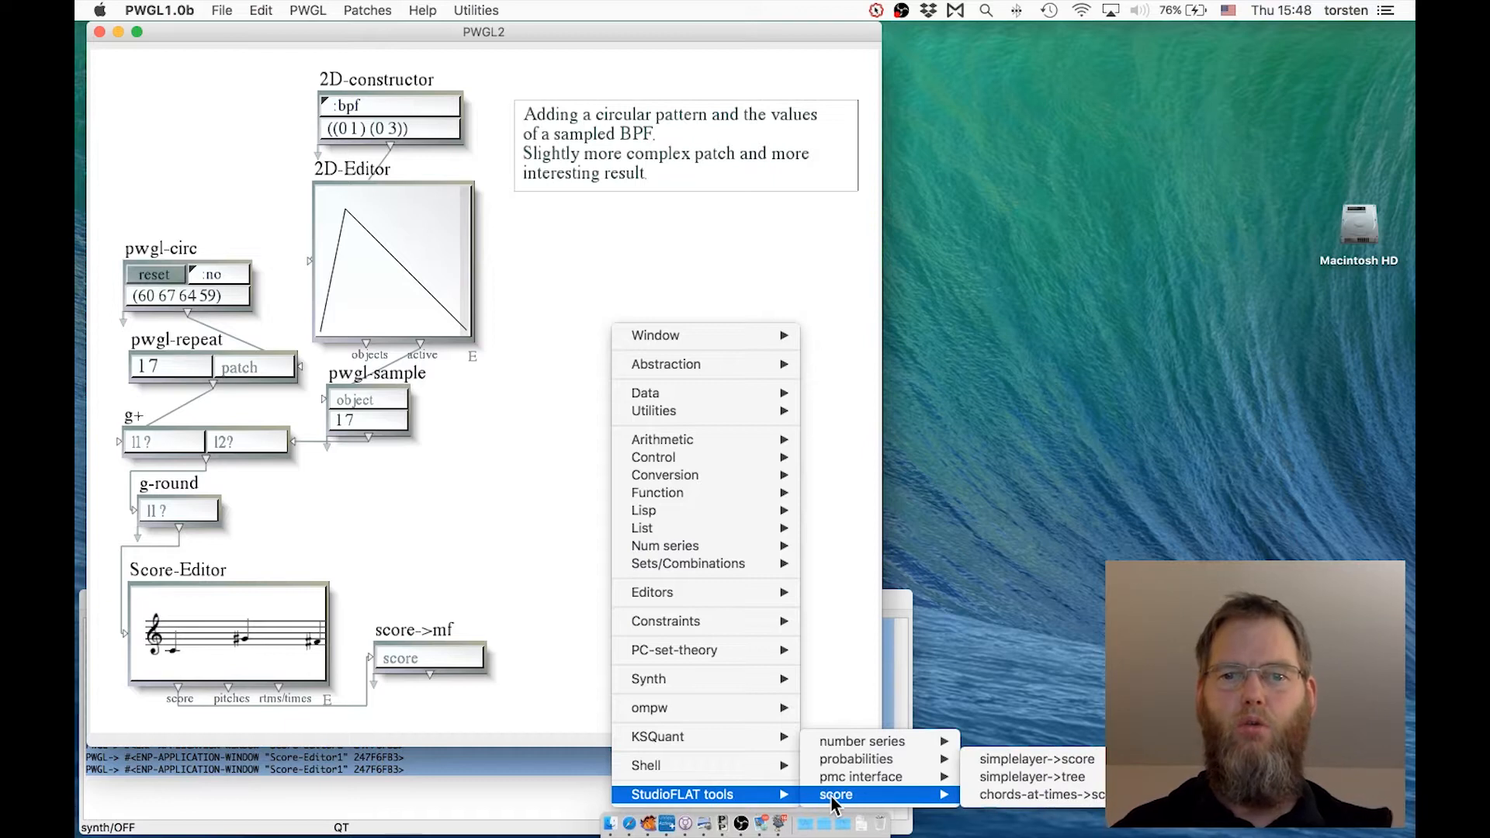
pyautogui.click(1021, 760)
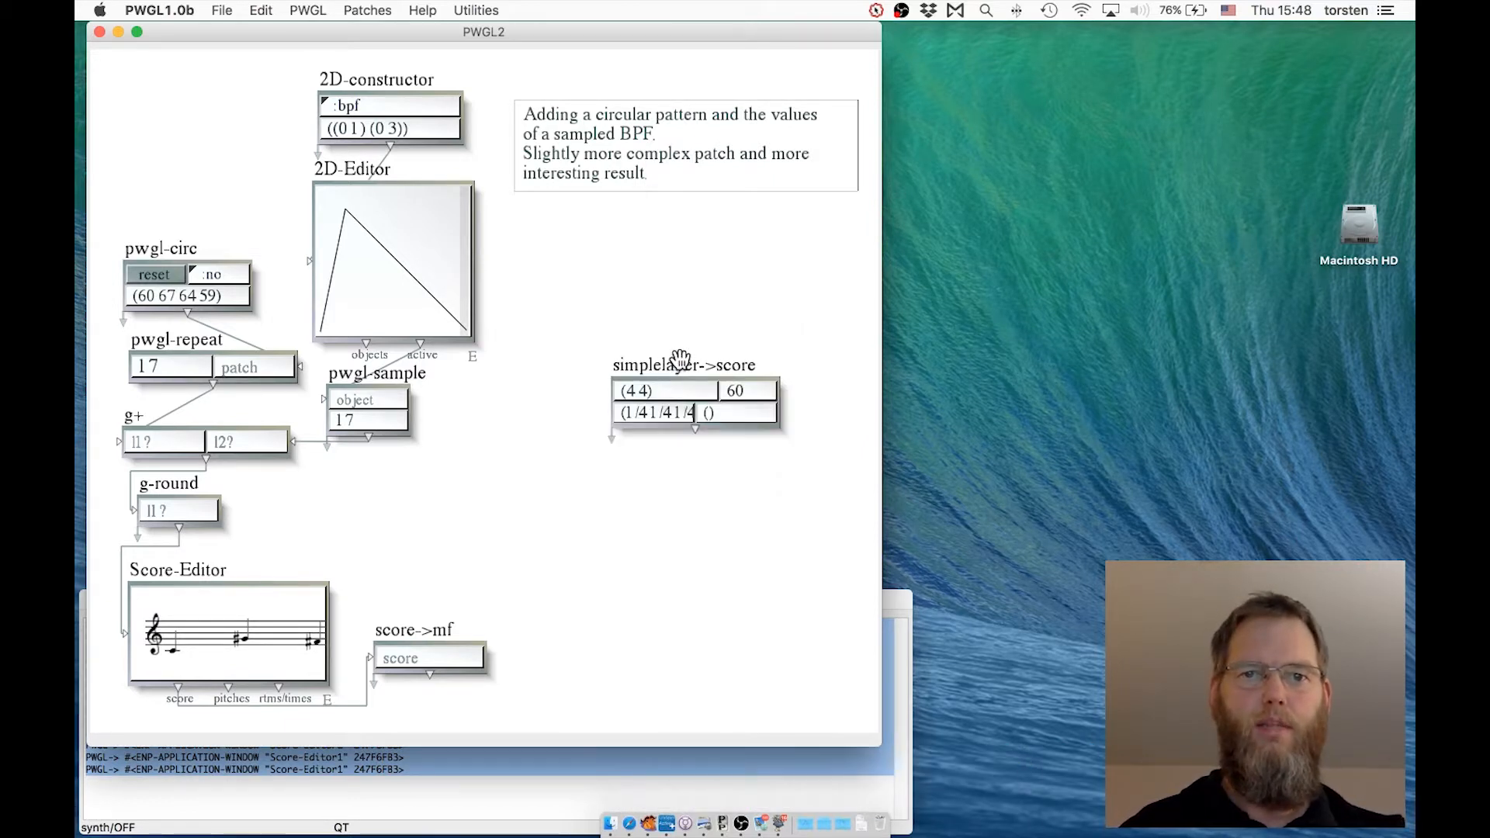
pyautogui.moveTo(680, 359); pyautogui.dragTo(542, 443)
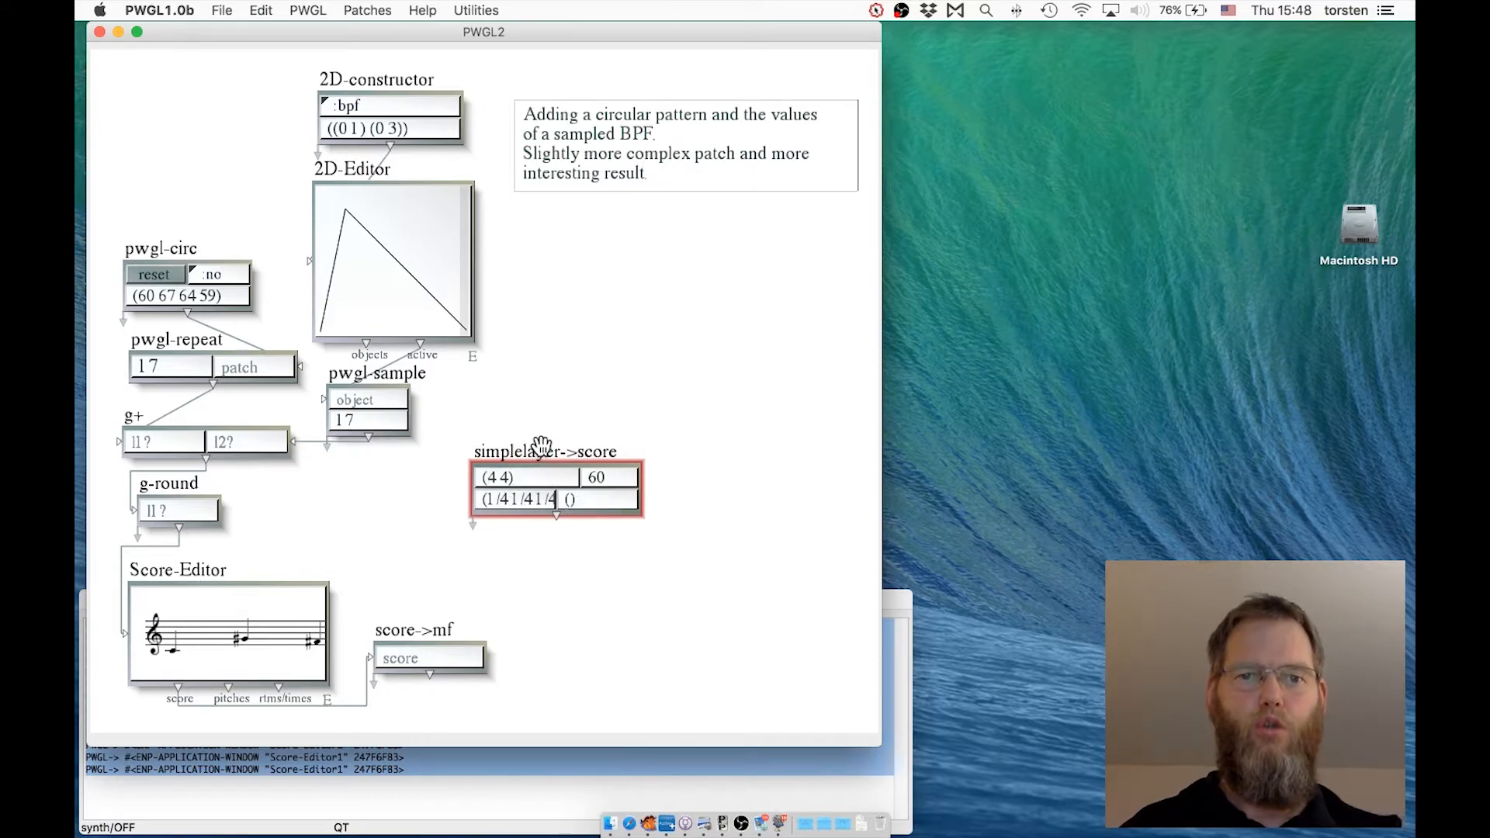
pyautogui.press('super+Tab')
pyautogui.press('super+Tab')
pyautogui.press('a')
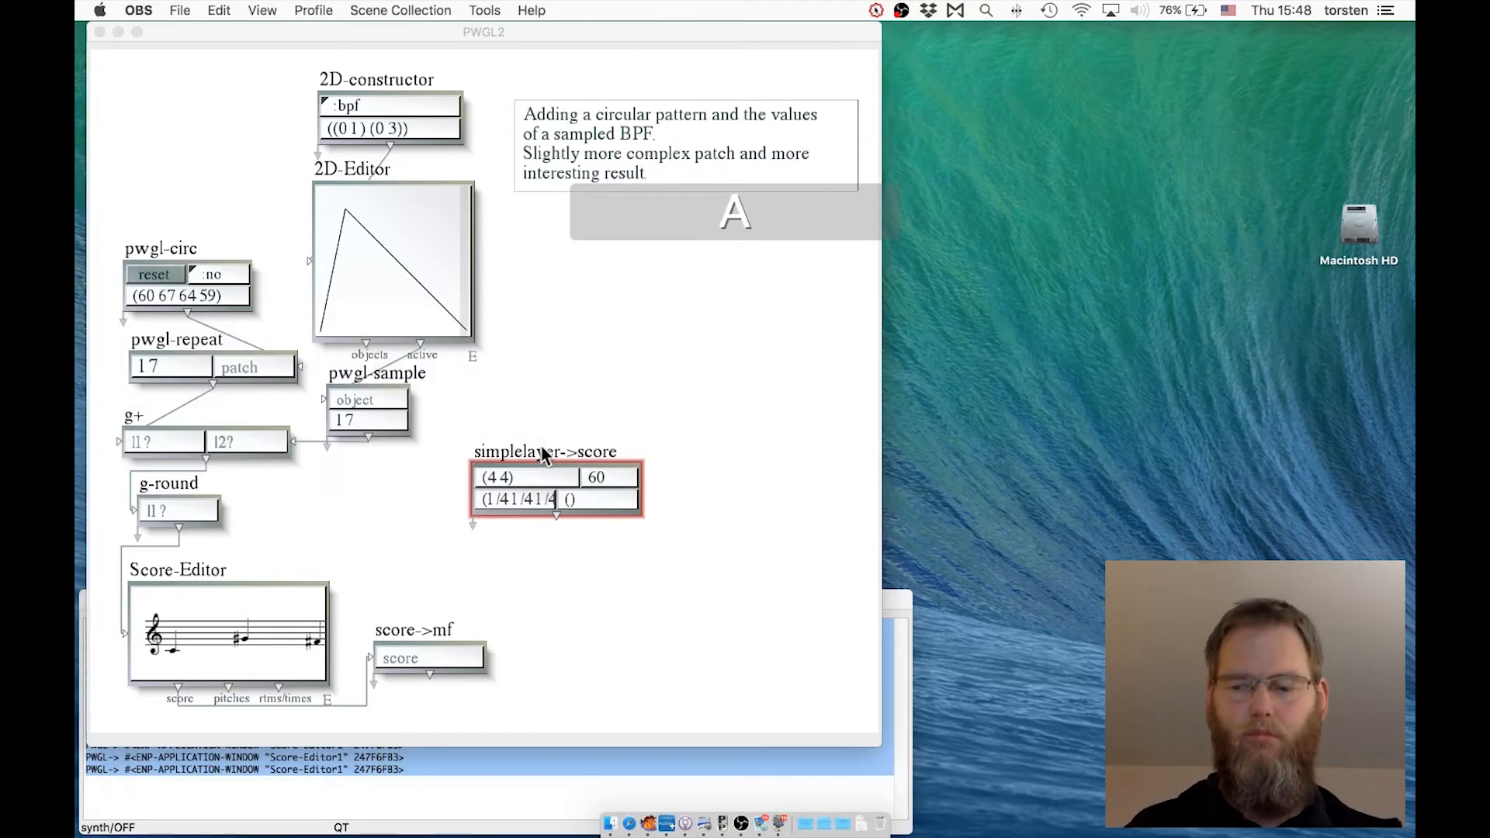
pyautogui.press('KP_1')
pyautogui.press('super+Tab')
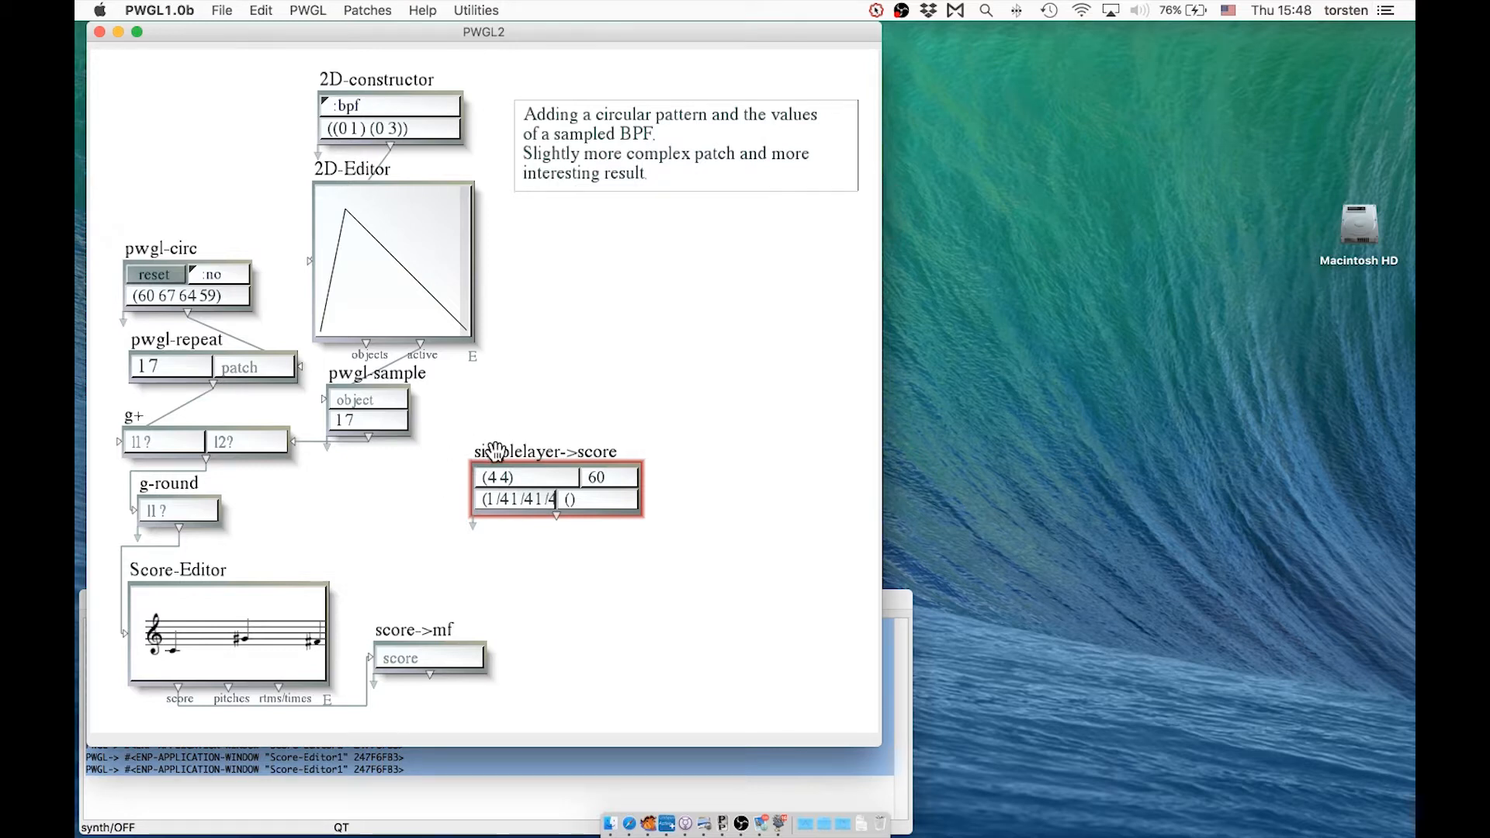
# Step: Position simplelayer->score above score->mf, and make room in a larger patch window by moving the pitch-pattern and BPF boxes away from the Score-Editor
pyautogui.moveTo(496, 451); pyautogui.dragTo(380, 480)
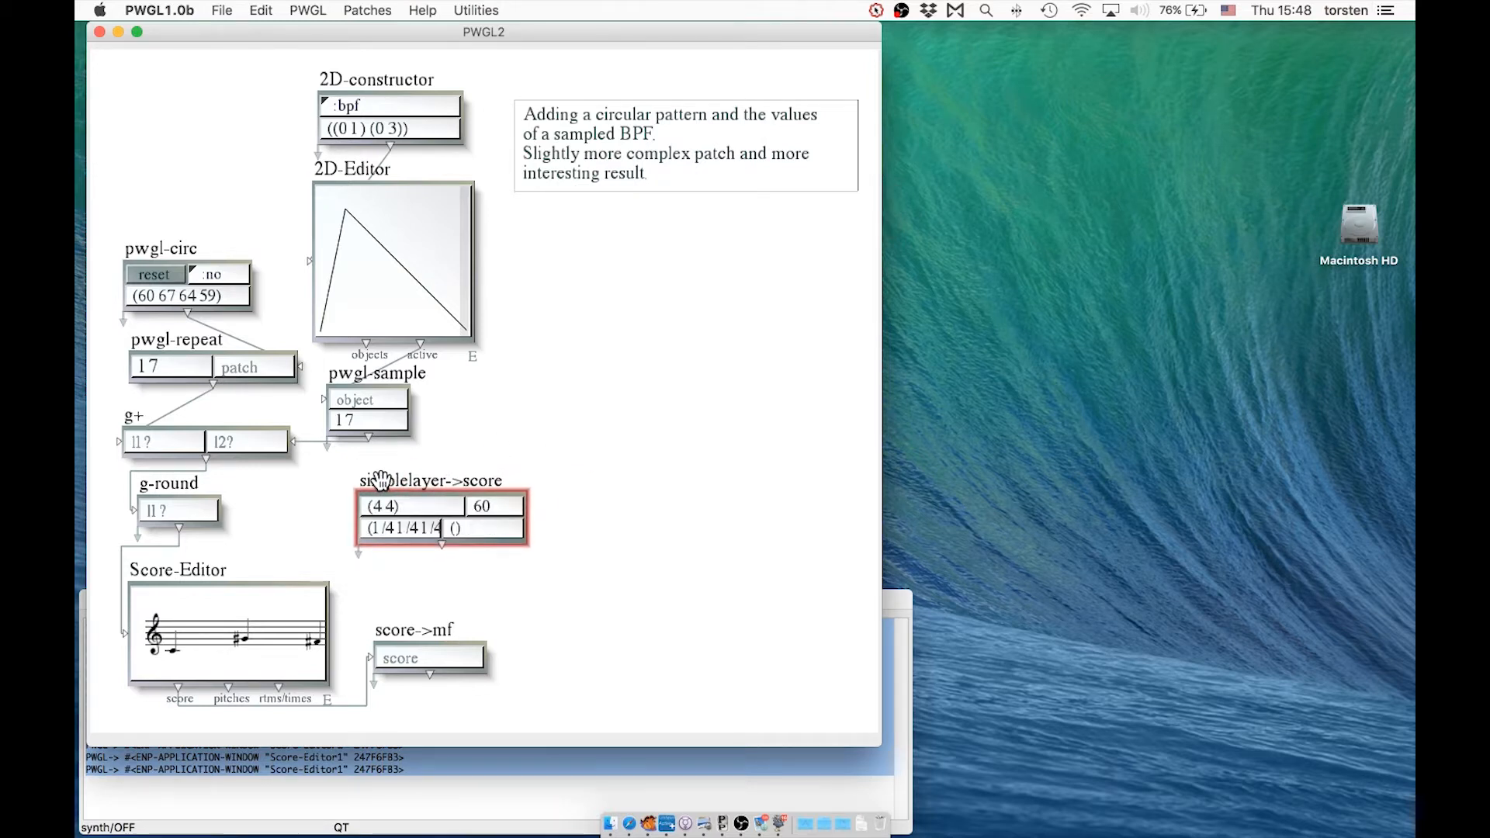
pyautogui.click(180, 143)
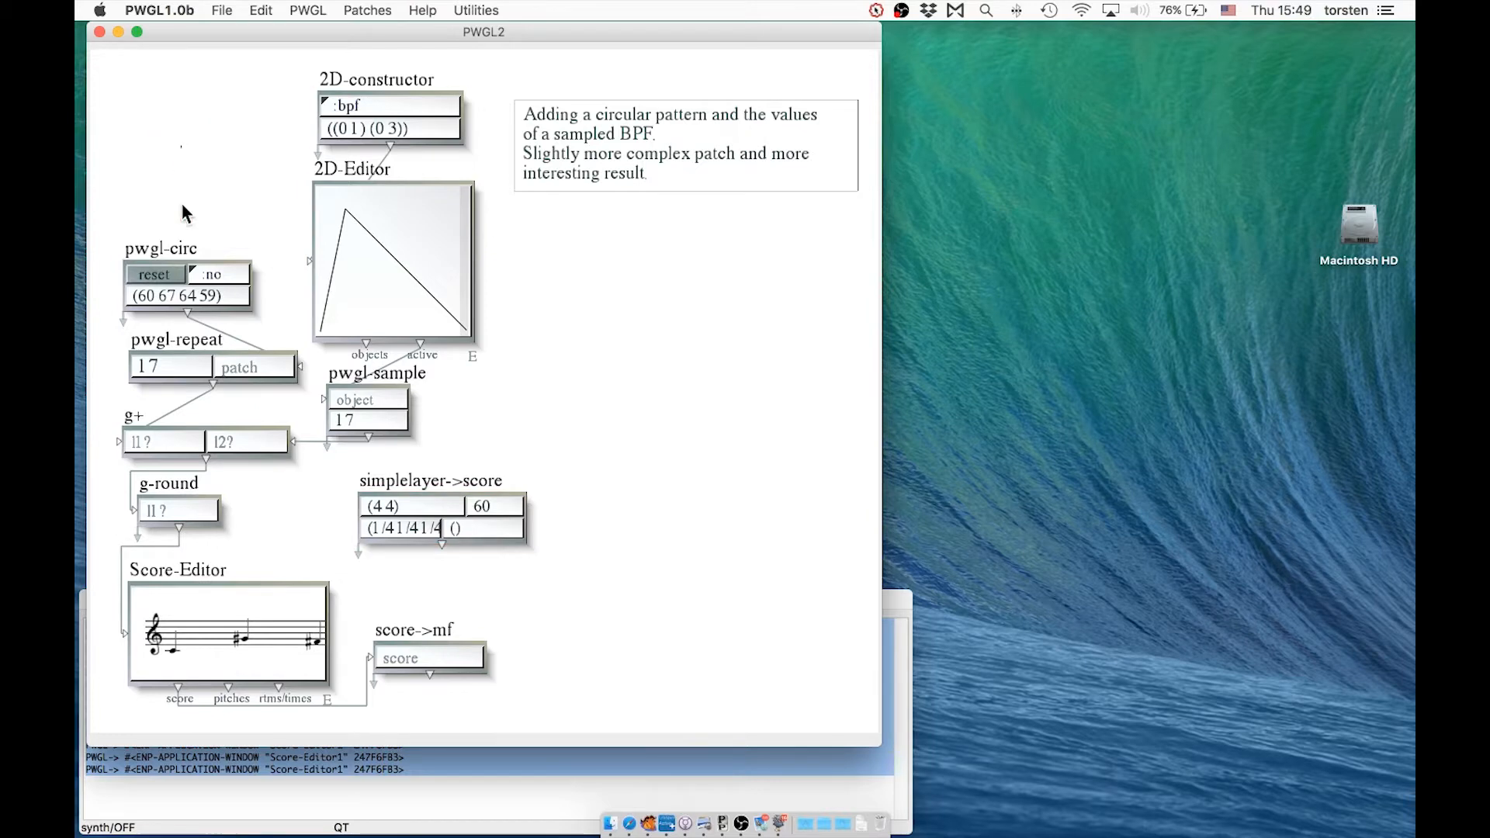
pyautogui.moveTo(184, 213); pyautogui.dragTo(221, 588)
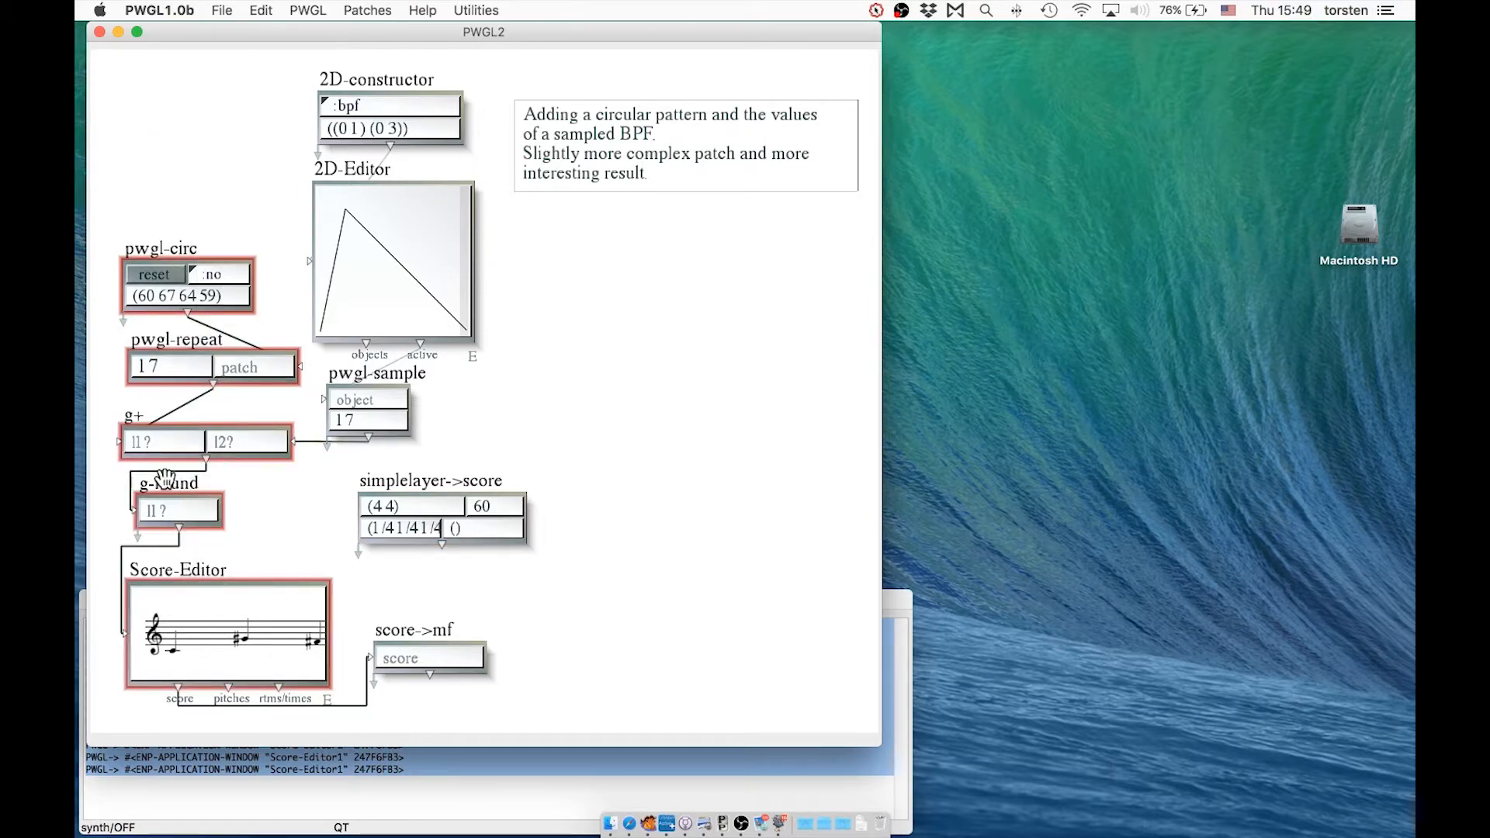
pyautogui.click(262, 522)
pyautogui.moveTo(149, 200); pyautogui.dragTo(176, 292)
pyautogui.moveTo(532, 73); pyautogui.dragTo(389, 381)
pyautogui.moveTo(515, 435); pyautogui.dragTo(217, 120)
pyautogui.moveTo(225, 183); pyautogui.dragTo(499, 182)
pyautogui.click(998, 293)
# Step: Make the comment box narrower and taller, and place it beside the 2D-constructor box
pyautogui.moveTo(825, 94); pyautogui.dragTo(727, 76)
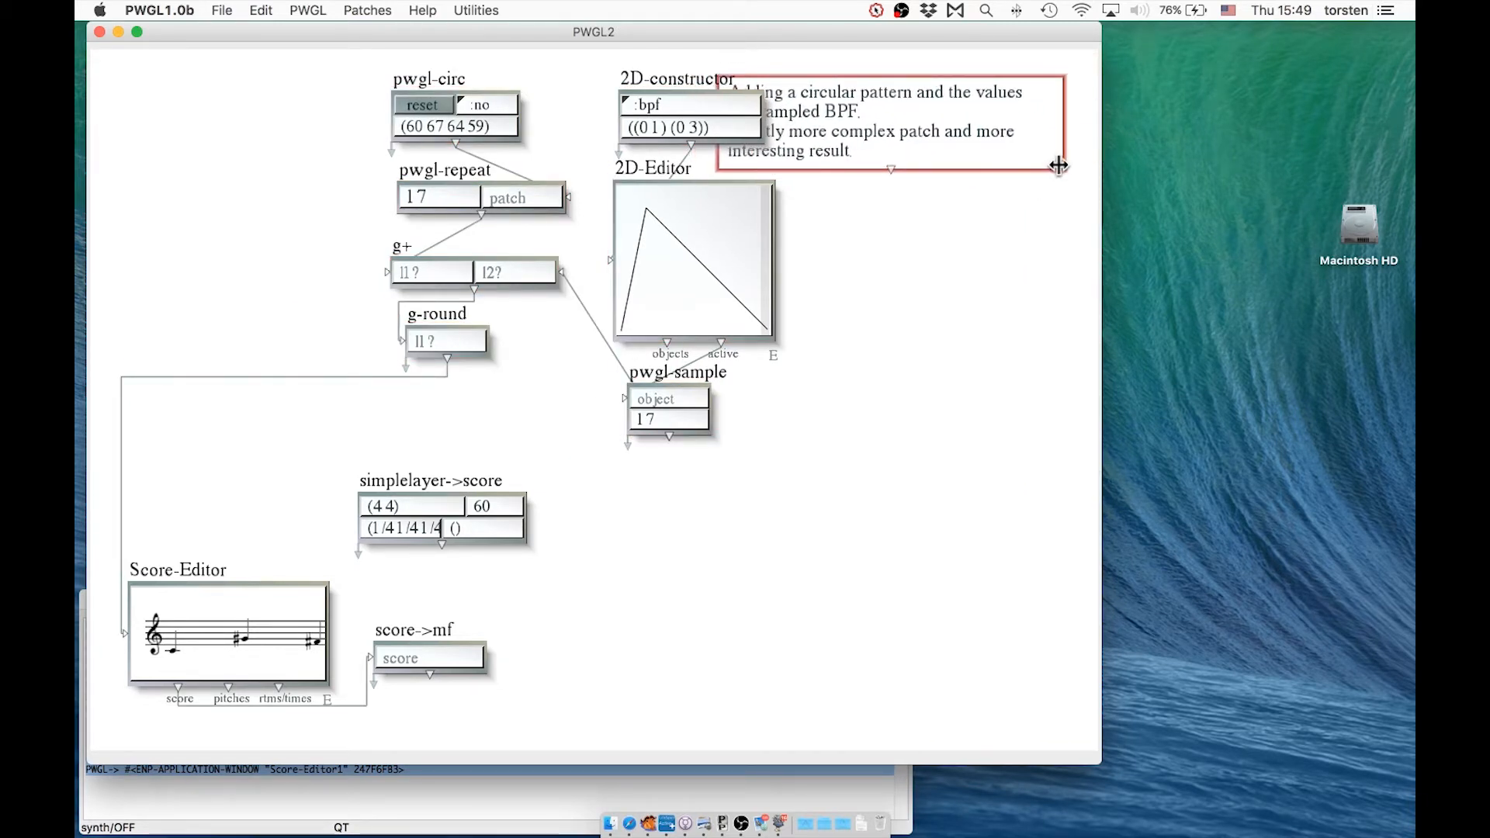
pyautogui.moveTo(1059, 166); pyautogui.dragTo(950, 211)
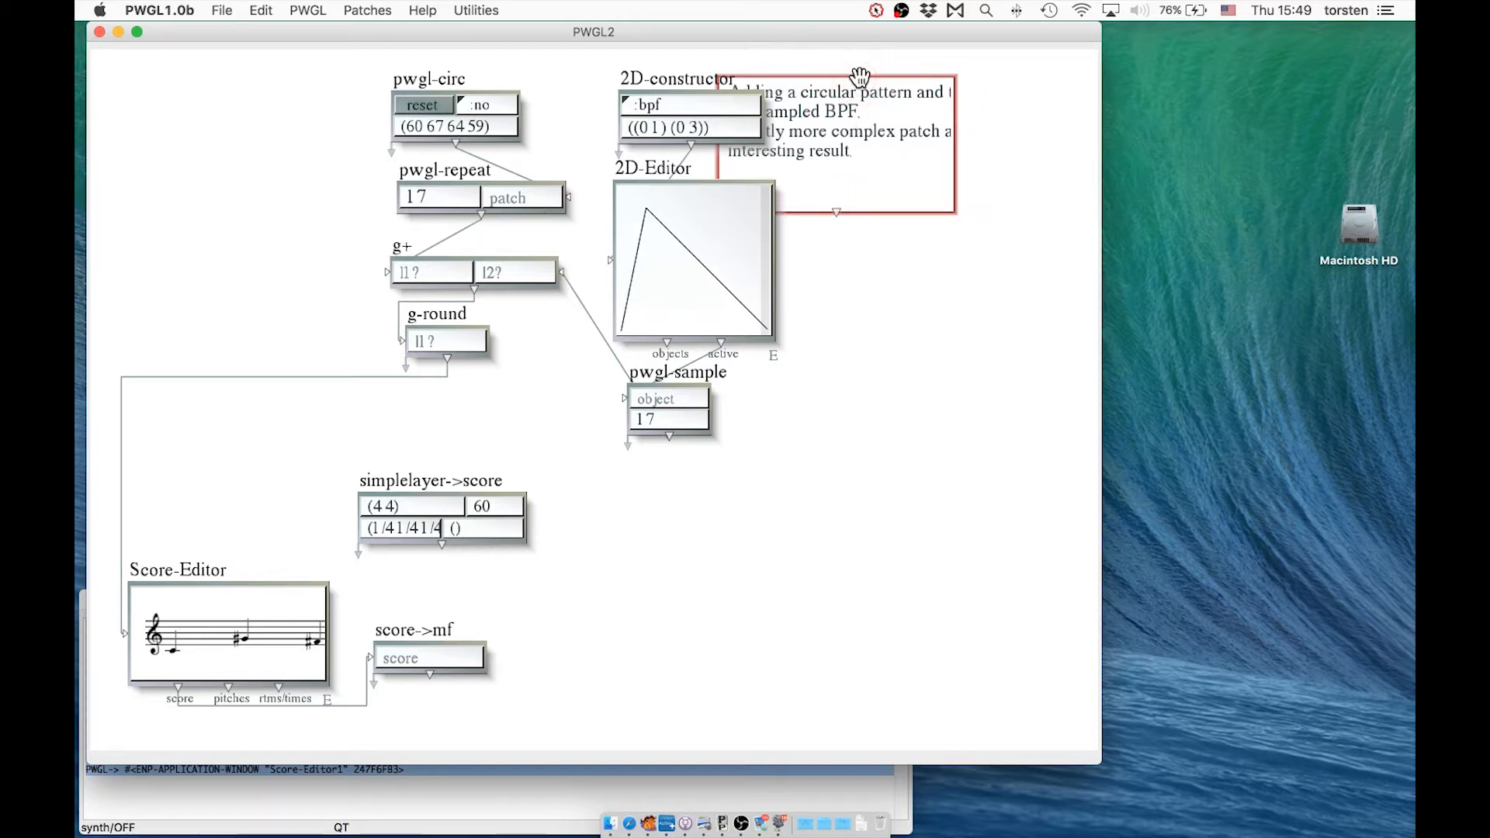
pyautogui.moveTo(860, 76); pyautogui.dragTo(952, 71)
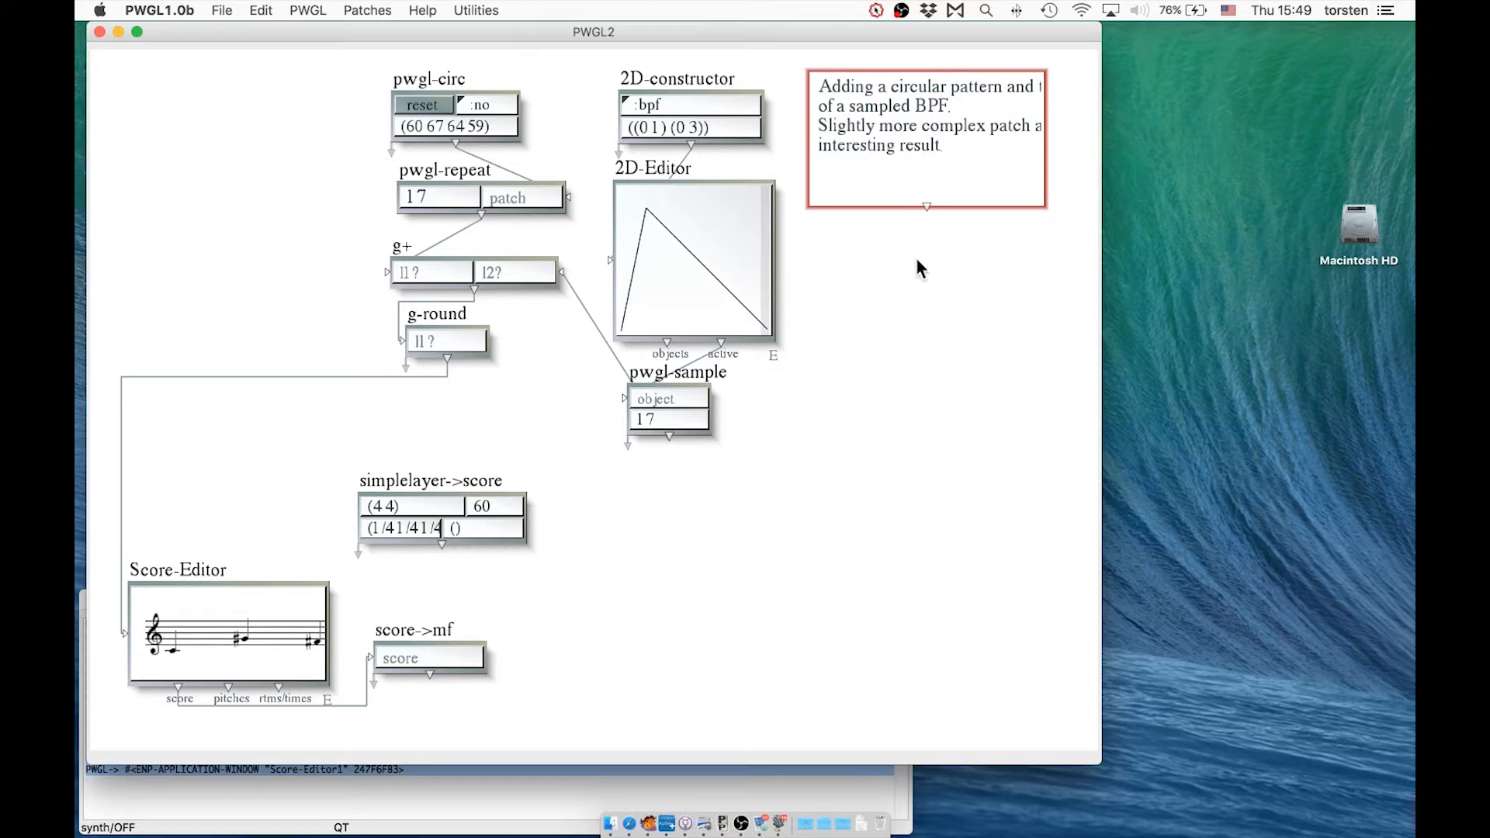
pyautogui.click(886, 225)
# Step: Add an empty pwgl-comment-box below the existing comment, leaving its text blank
pyautogui.rightClick(887, 227)
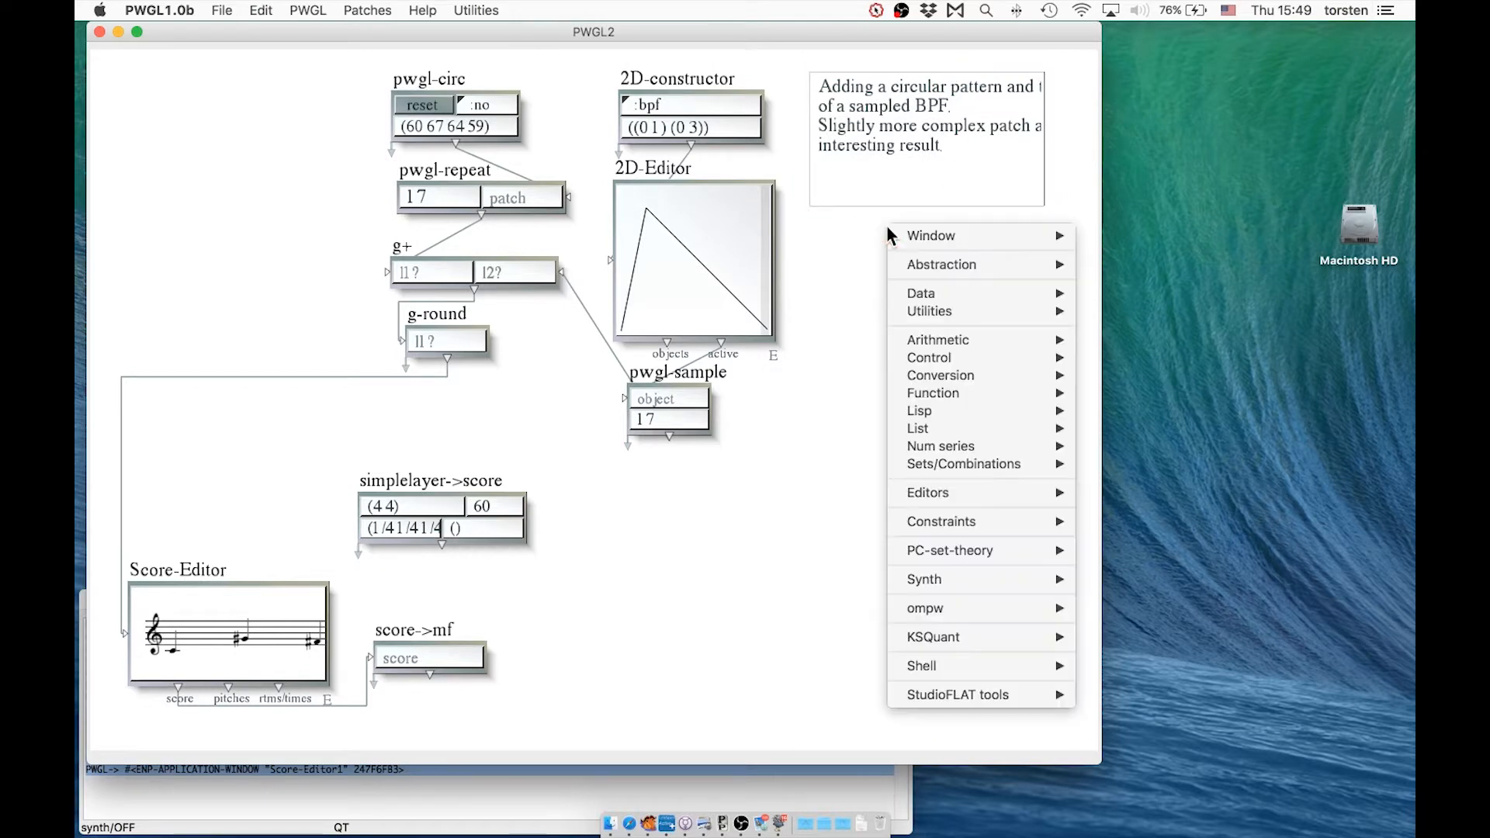
pyautogui.moveTo(937, 294)
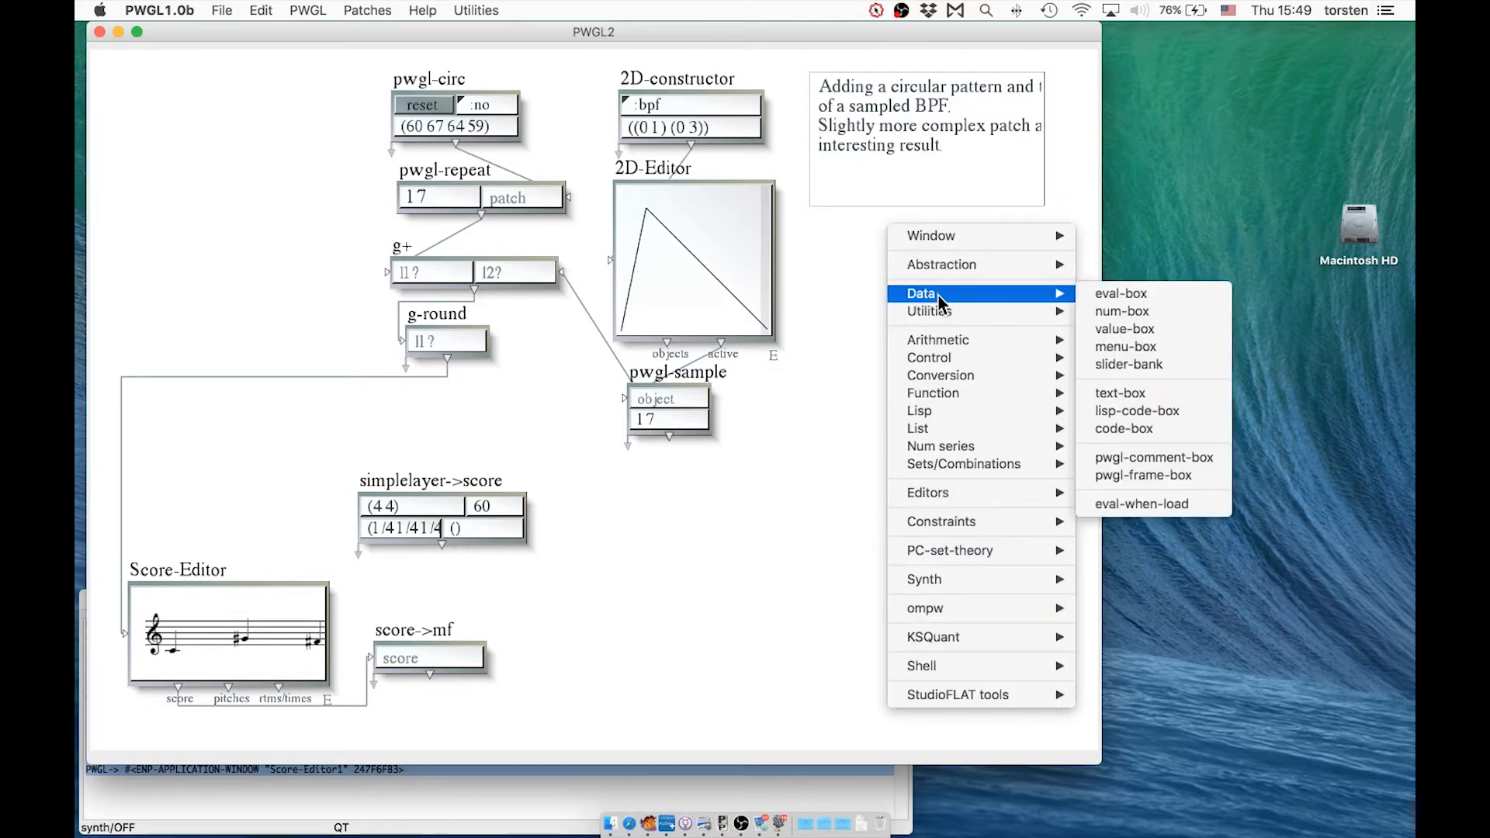
pyautogui.click(1177, 458)
pyautogui.doubleClick(905, 250)
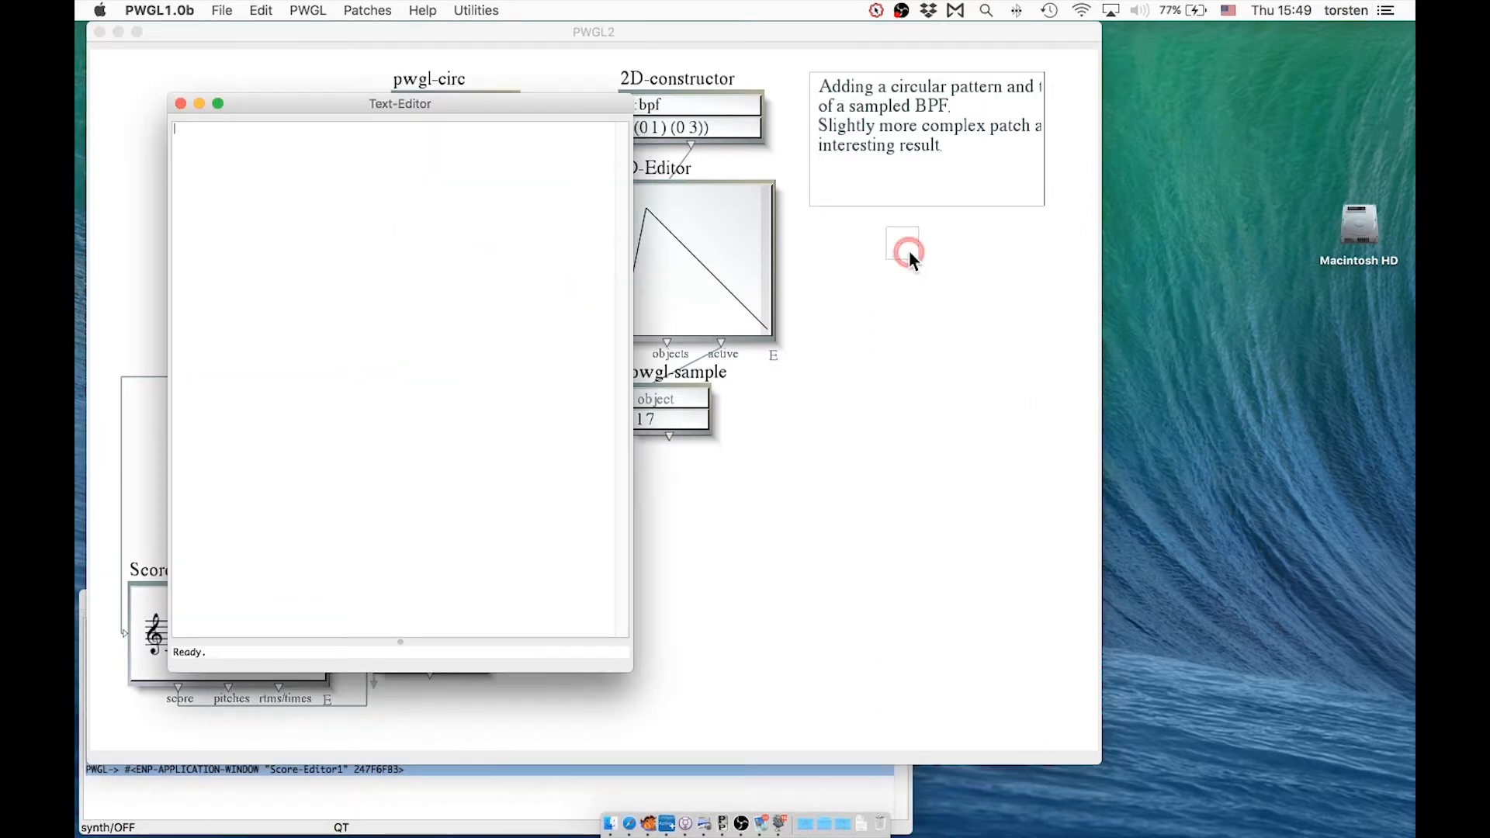
pyautogui.click(182, 103)
# Step: Rewrap the existing comment's first sentence so its second line reads "the values of a sampled BPF."
pyautogui.doubleClick(898, 147)
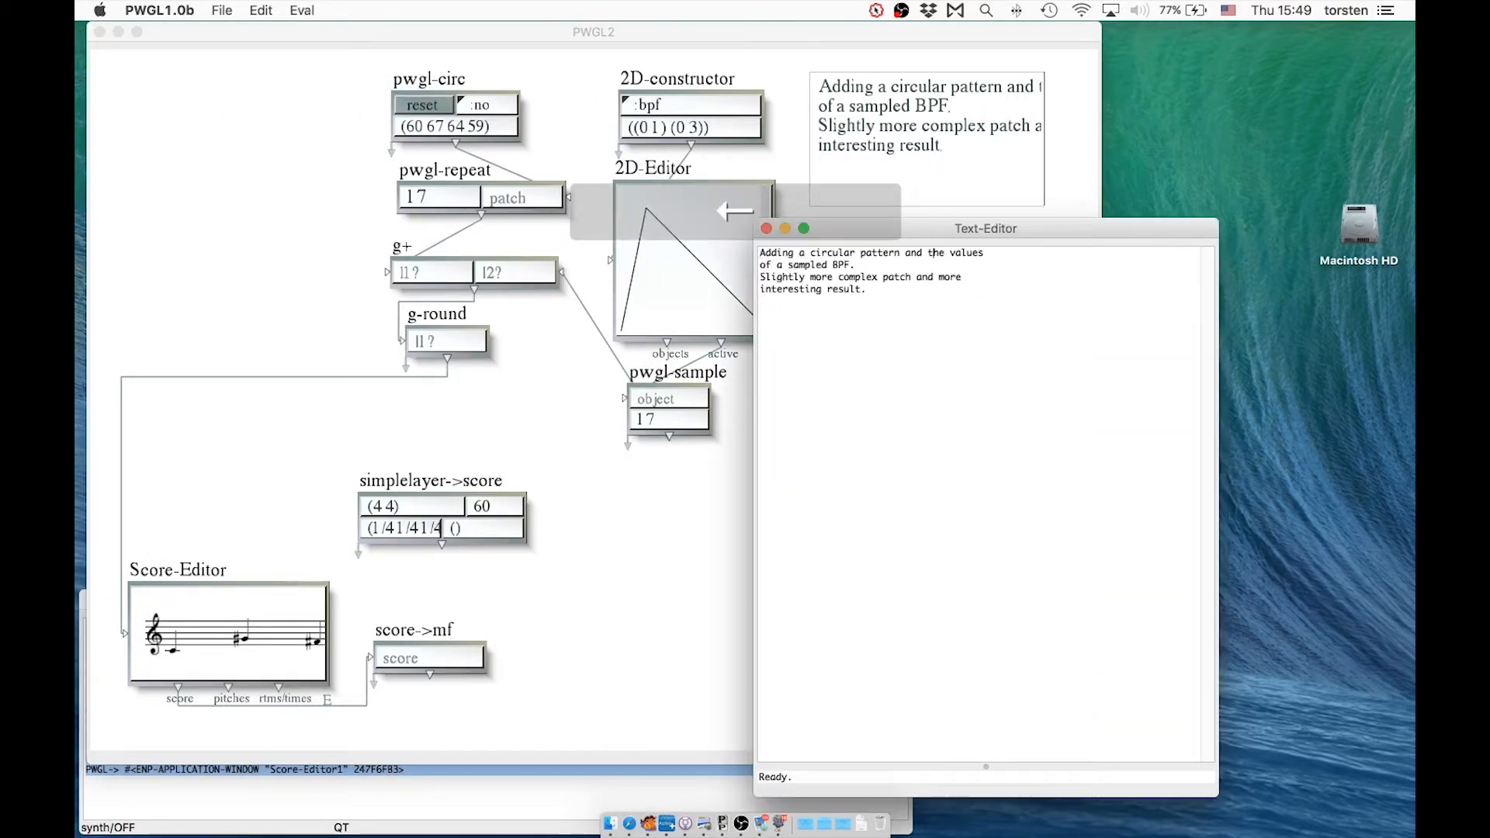
pyautogui.press('Left')
pyautogui.press('Return')
pyautogui.press('Down')
pyautogui.press('BackSpace')
pyautogui.press('BackSpace')
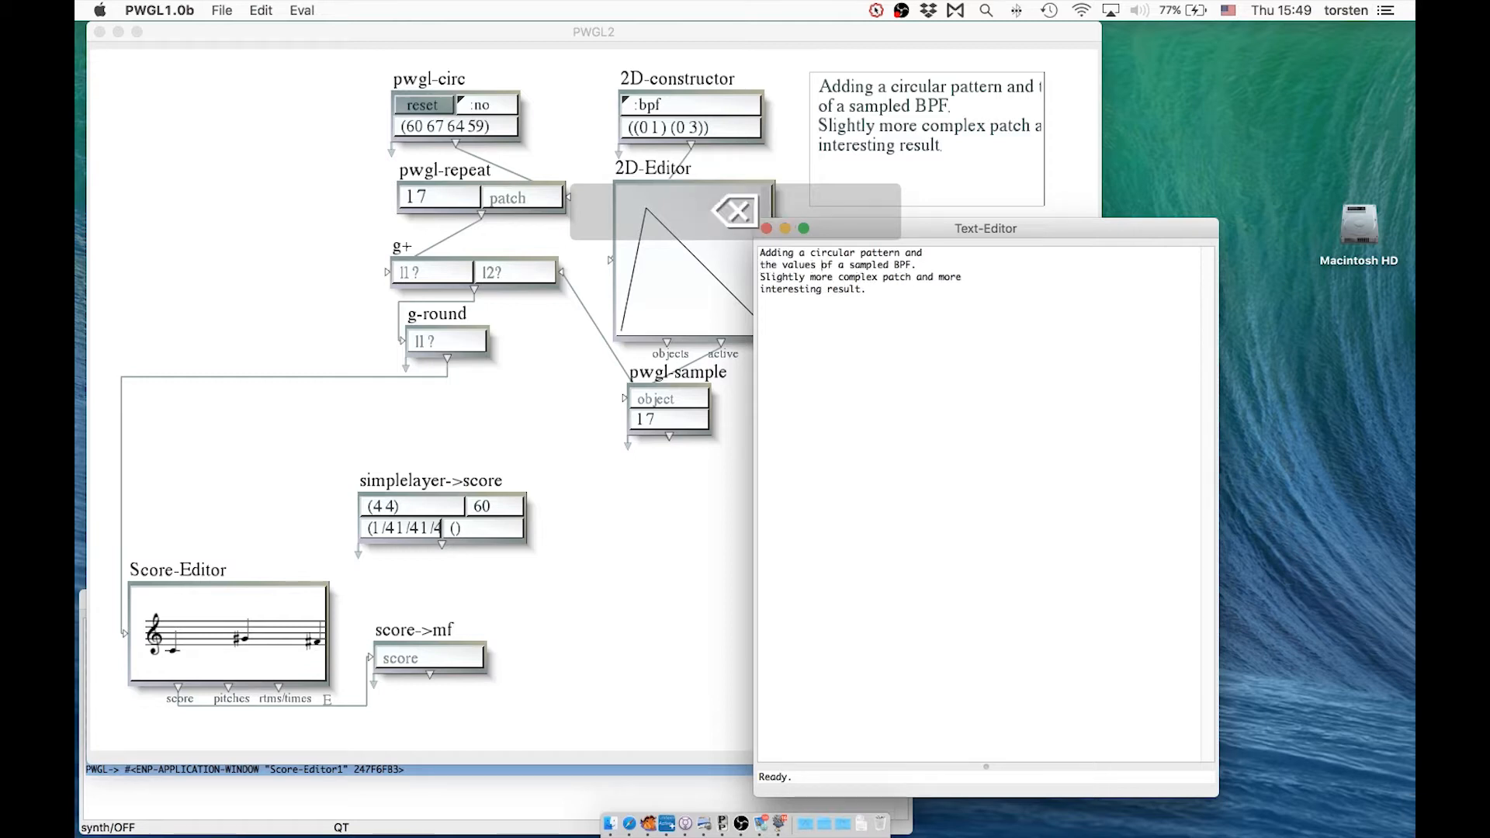
# Step: Rewrap the comment's second sentence so its last line reads "and more interesting result.", and close the text editor
pyautogui.press('Down')
pyautogui.hotkey('alt', 'Right')
pyautogui.hotkey('alt', 'Left')
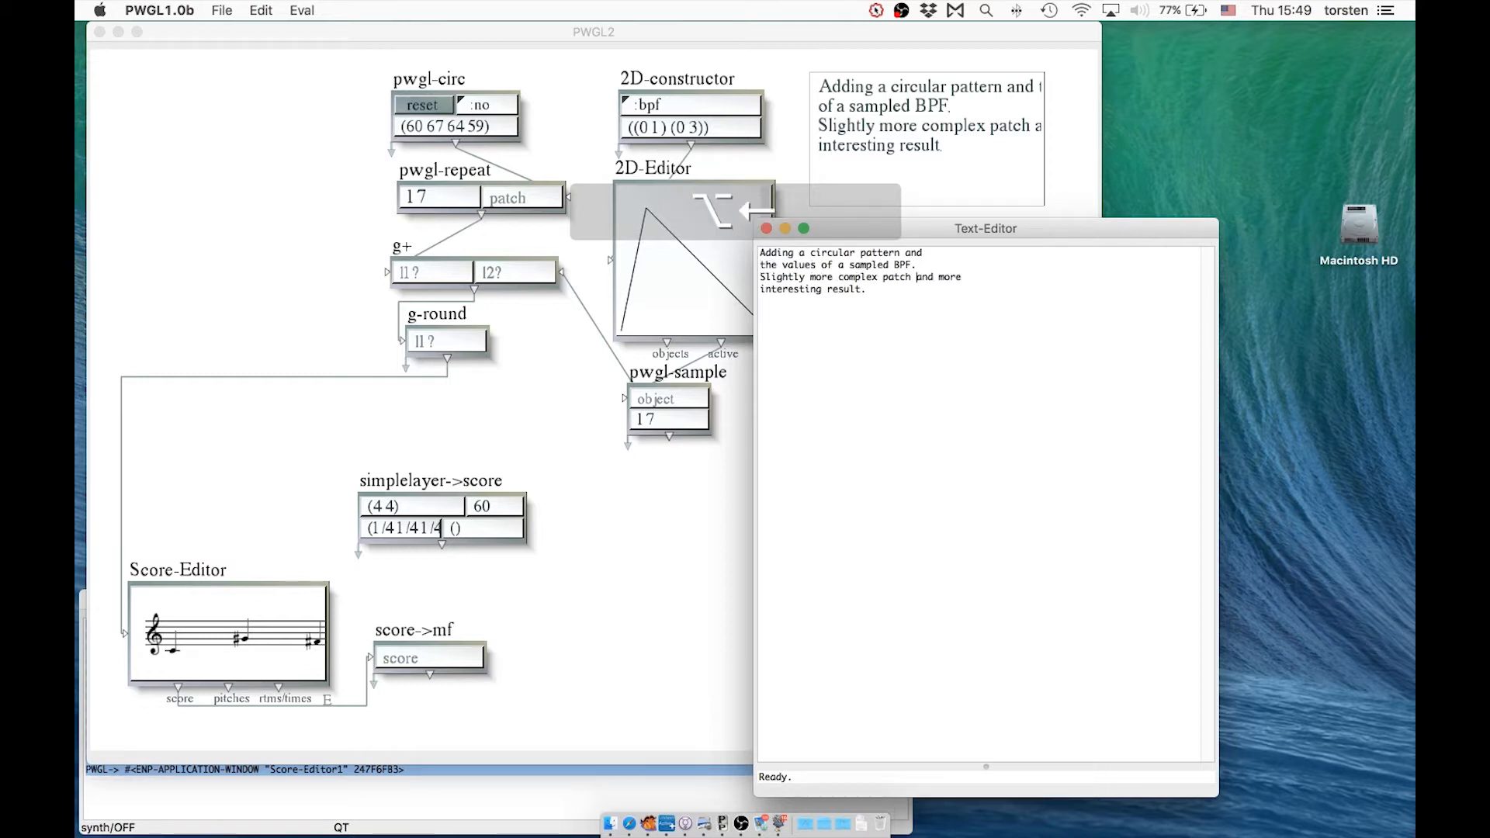
pyautogui.press('Return')
pyautogui.press('Down')
pyautogui.press('BackSpace')
pyautogui.press('BackSpace')
pyautogui.press('super+w')
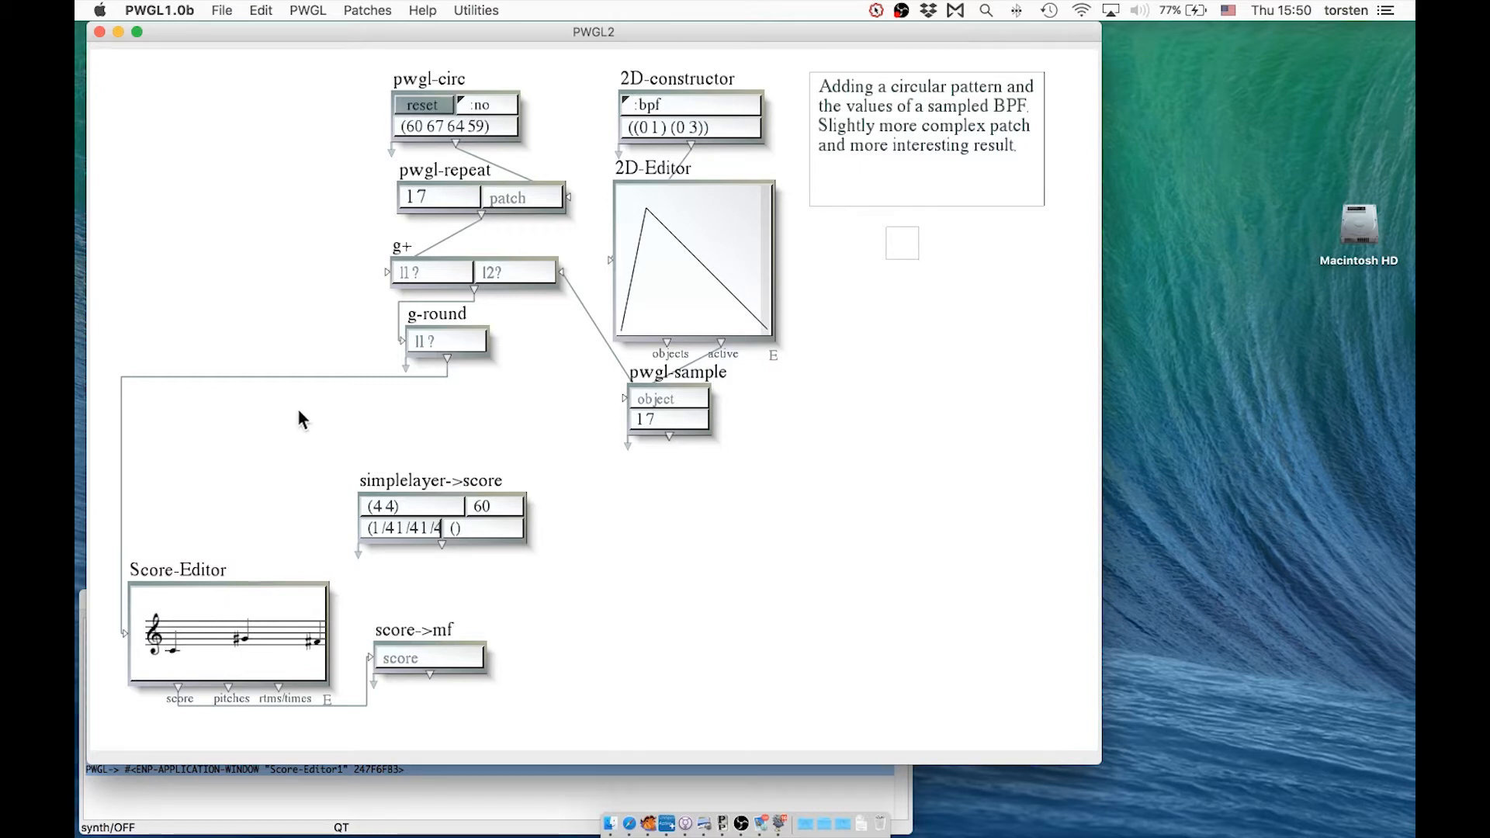
# Step: Set the yes/no option of the pwgl-circ box to :yes
pyautogui.moveTo(380, 72); pyautogui.dragTo(450, 105)
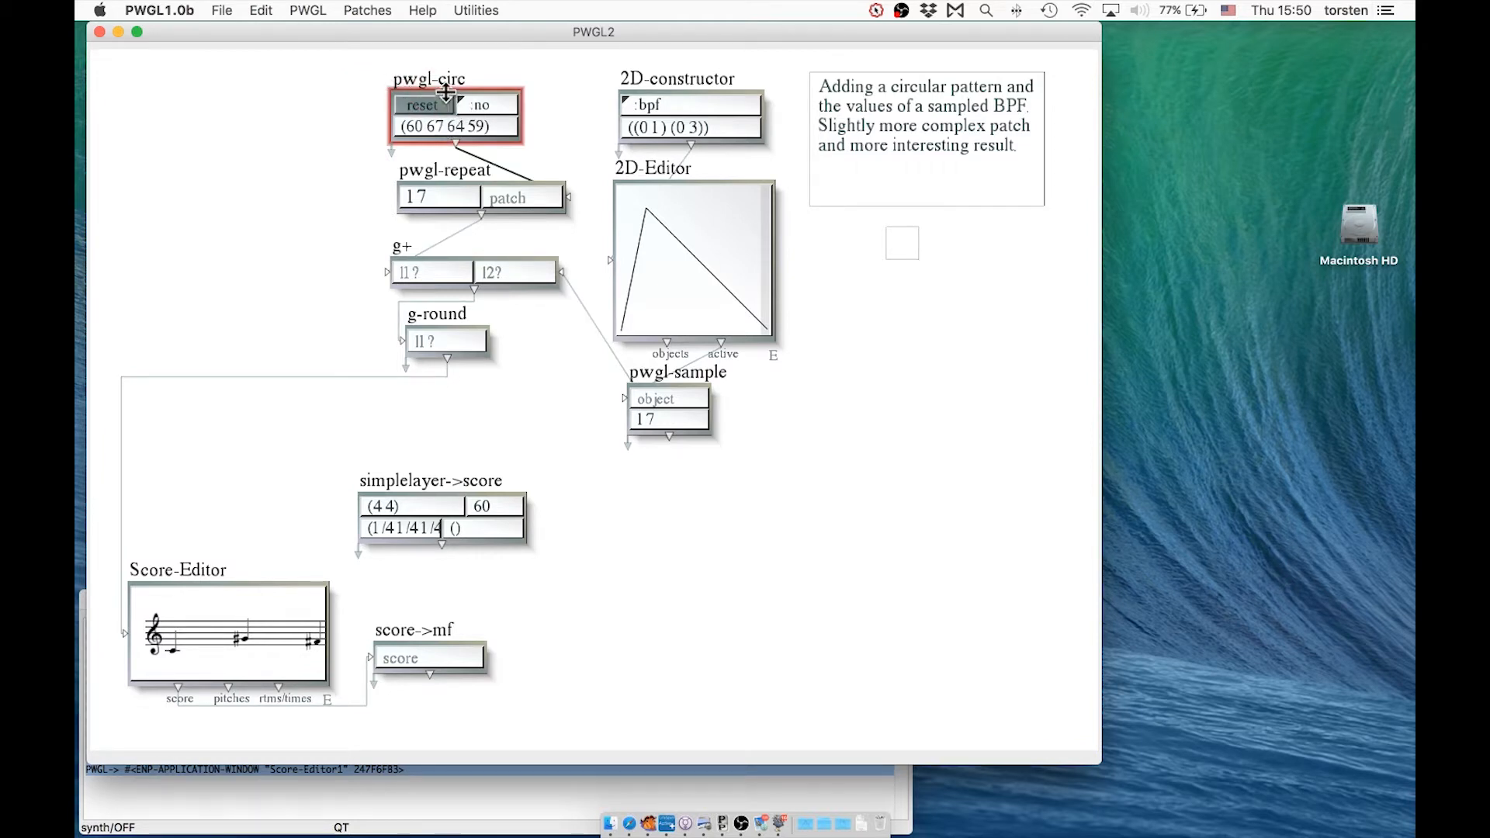
pyautogui.click(328, 96)
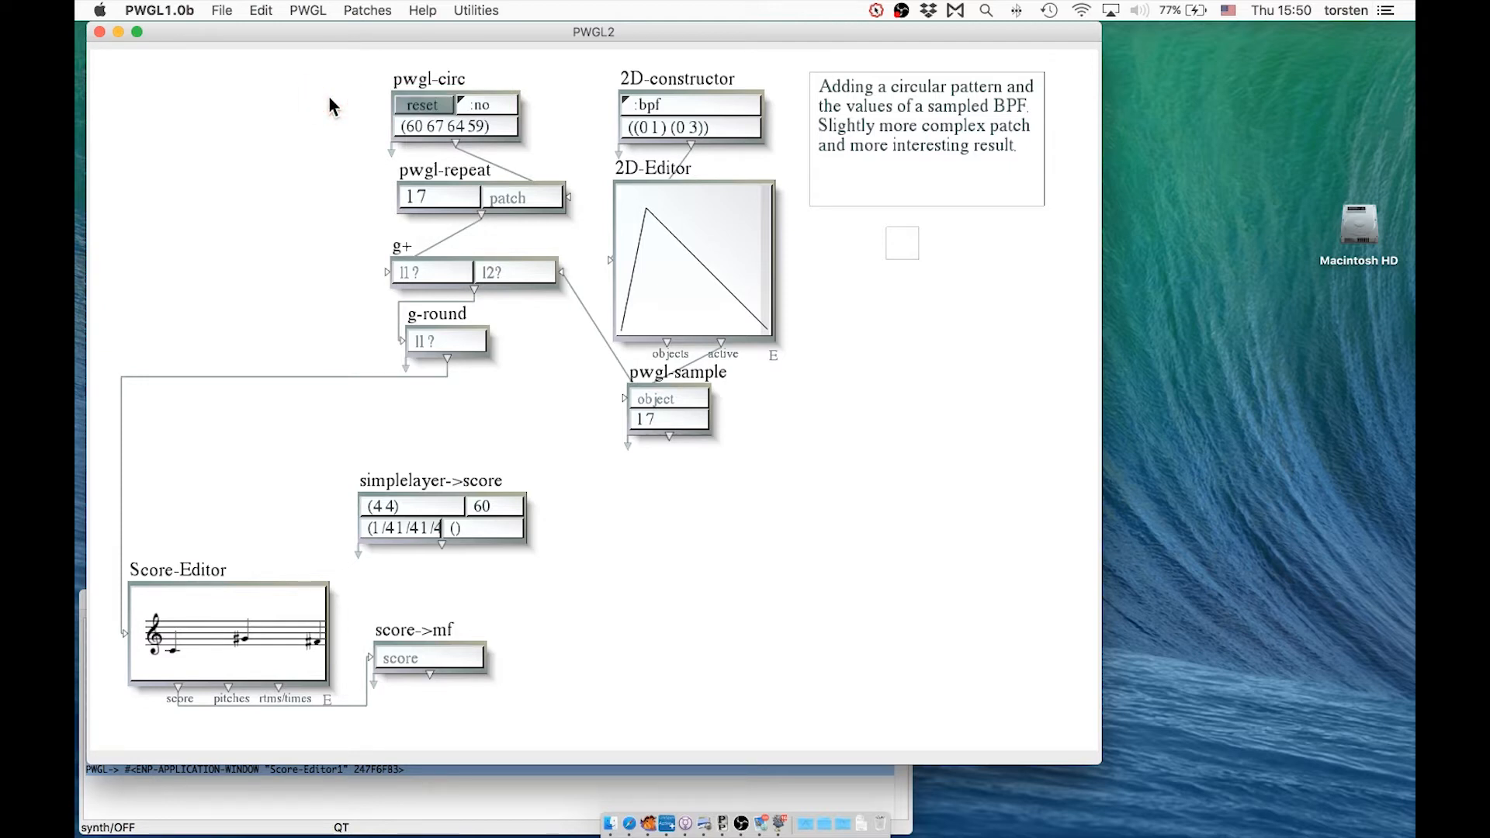
pyautogui.click(491, 107)
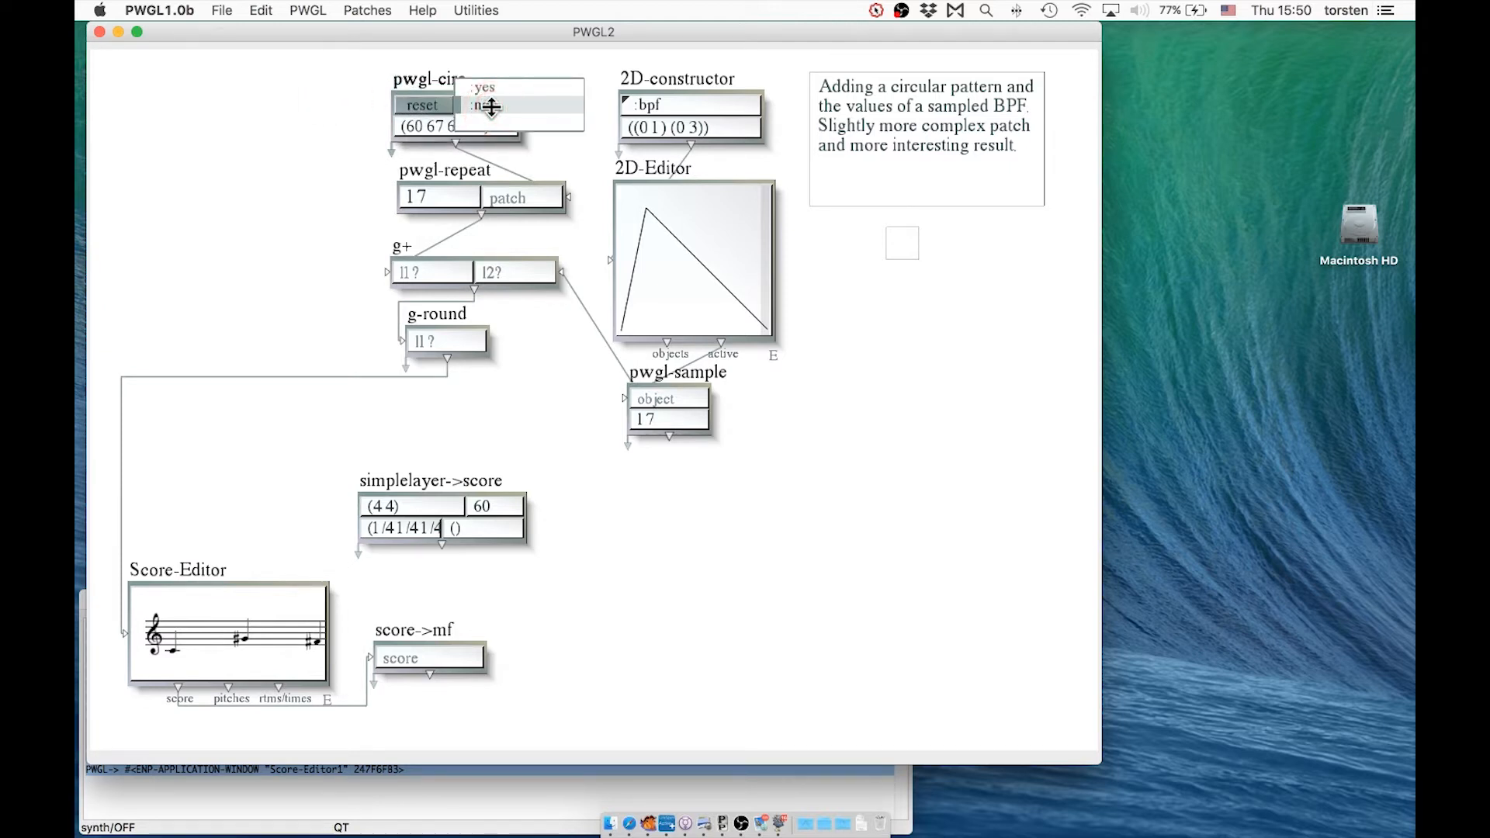
pyautogui.click(487, 101)
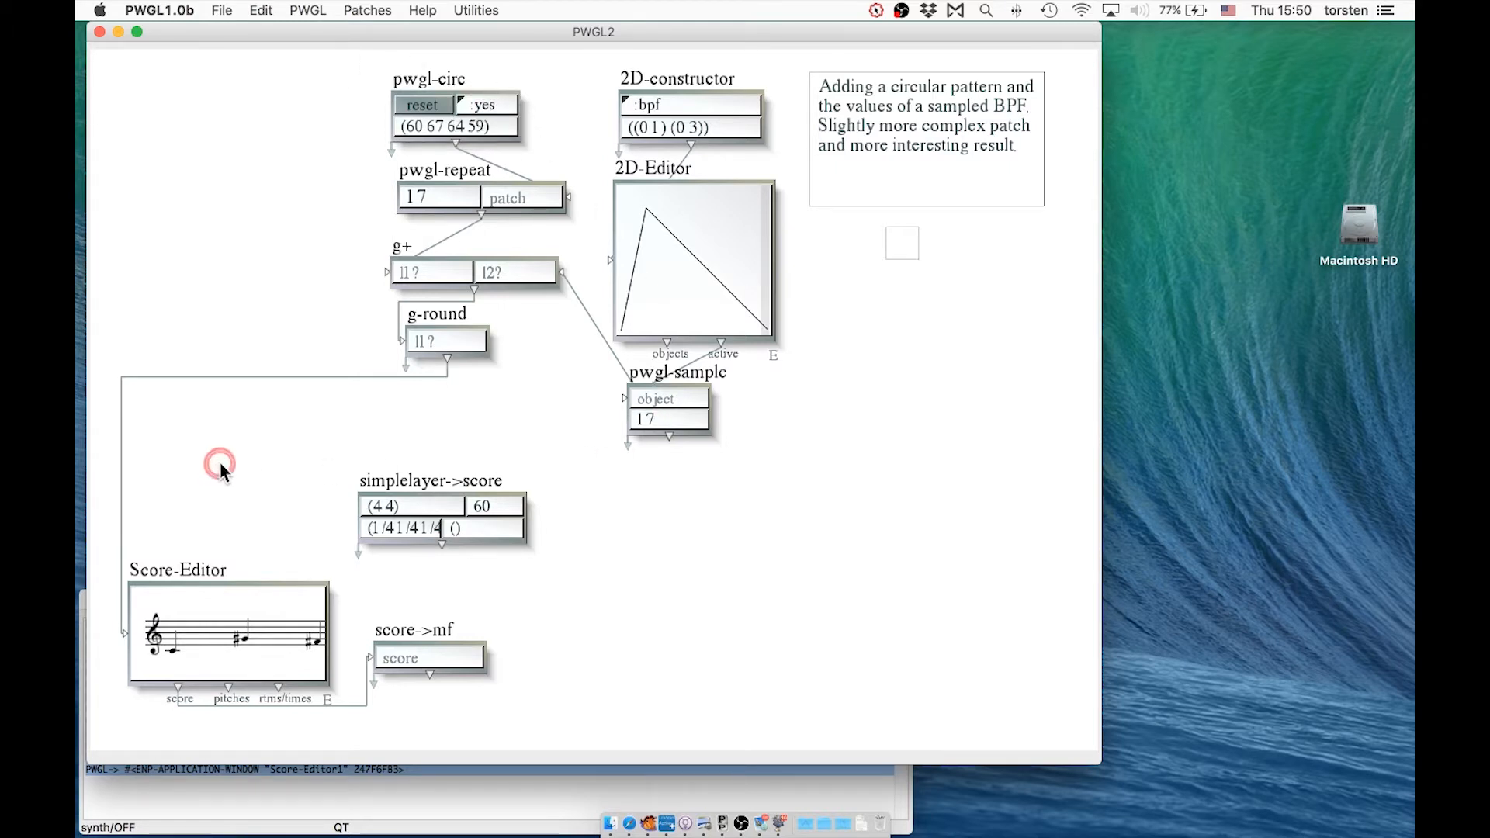
# Step: Evaluate the Score-Editor box repeatedly to regenerate its notes from the g-round output, and deselect it
pyautogui.click(203, 645)
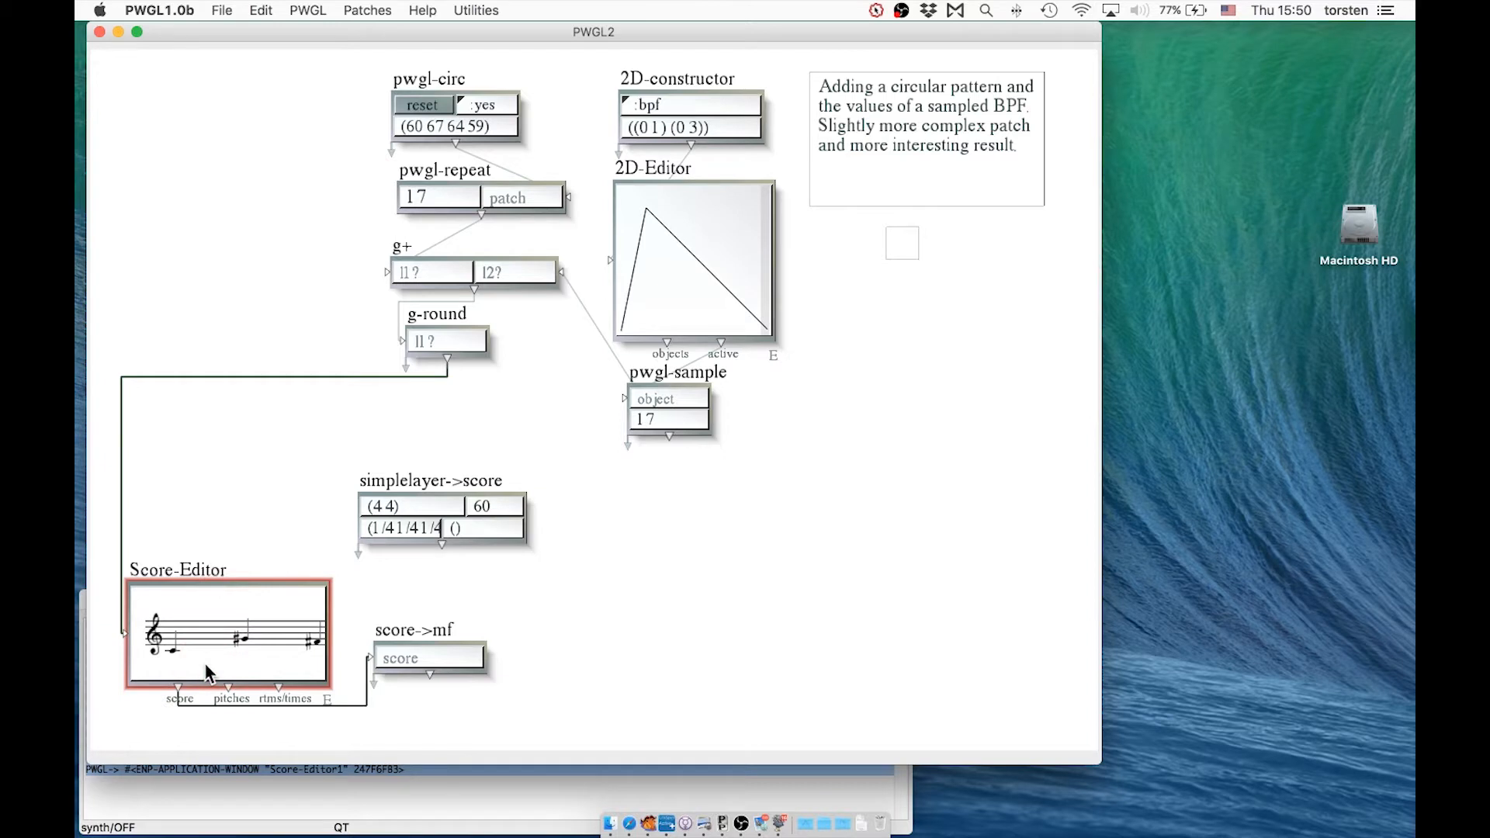
pyautogui.press('v')
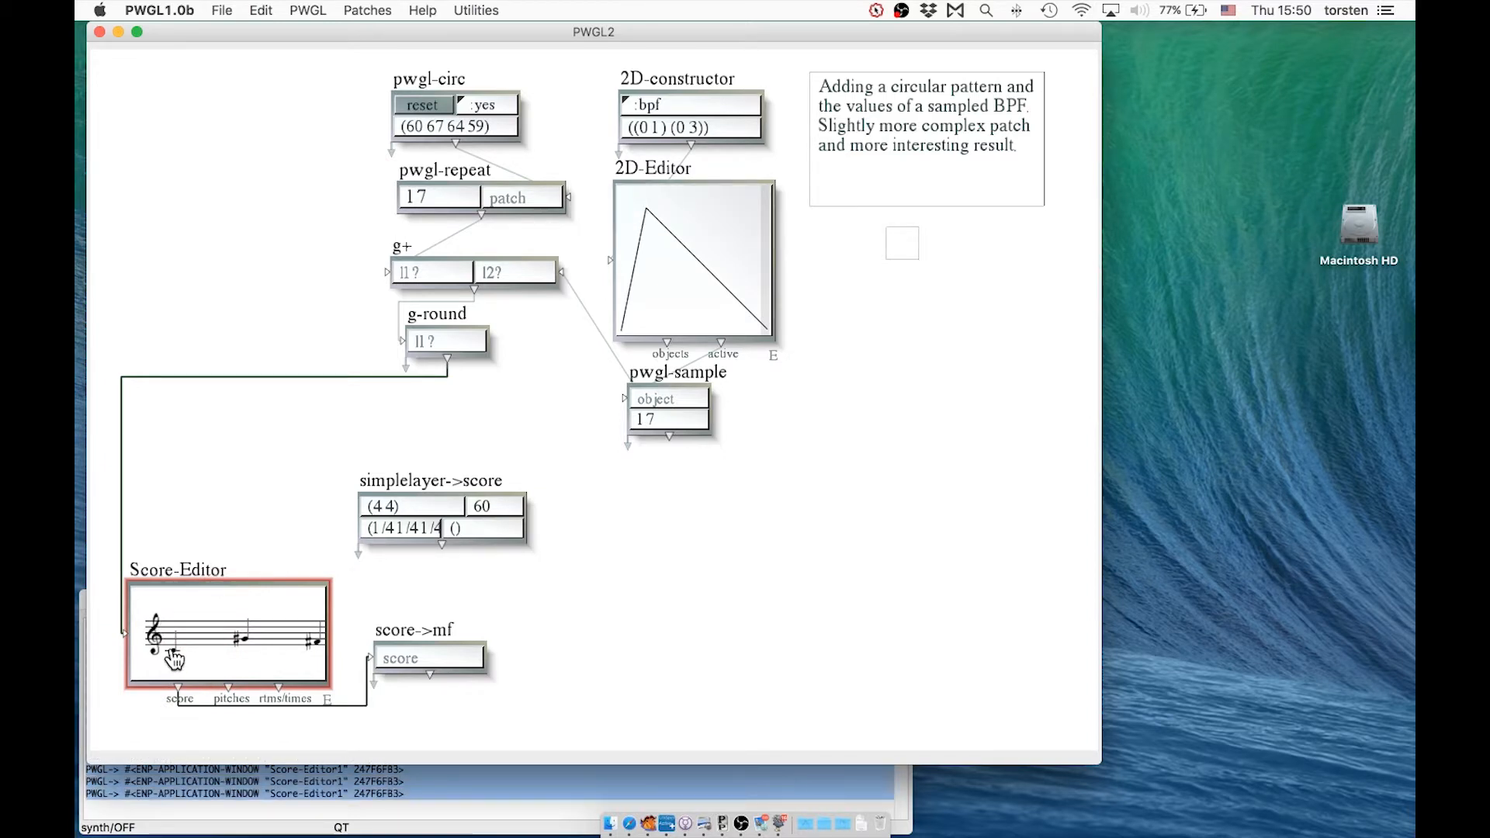
pyautogui.press('v')
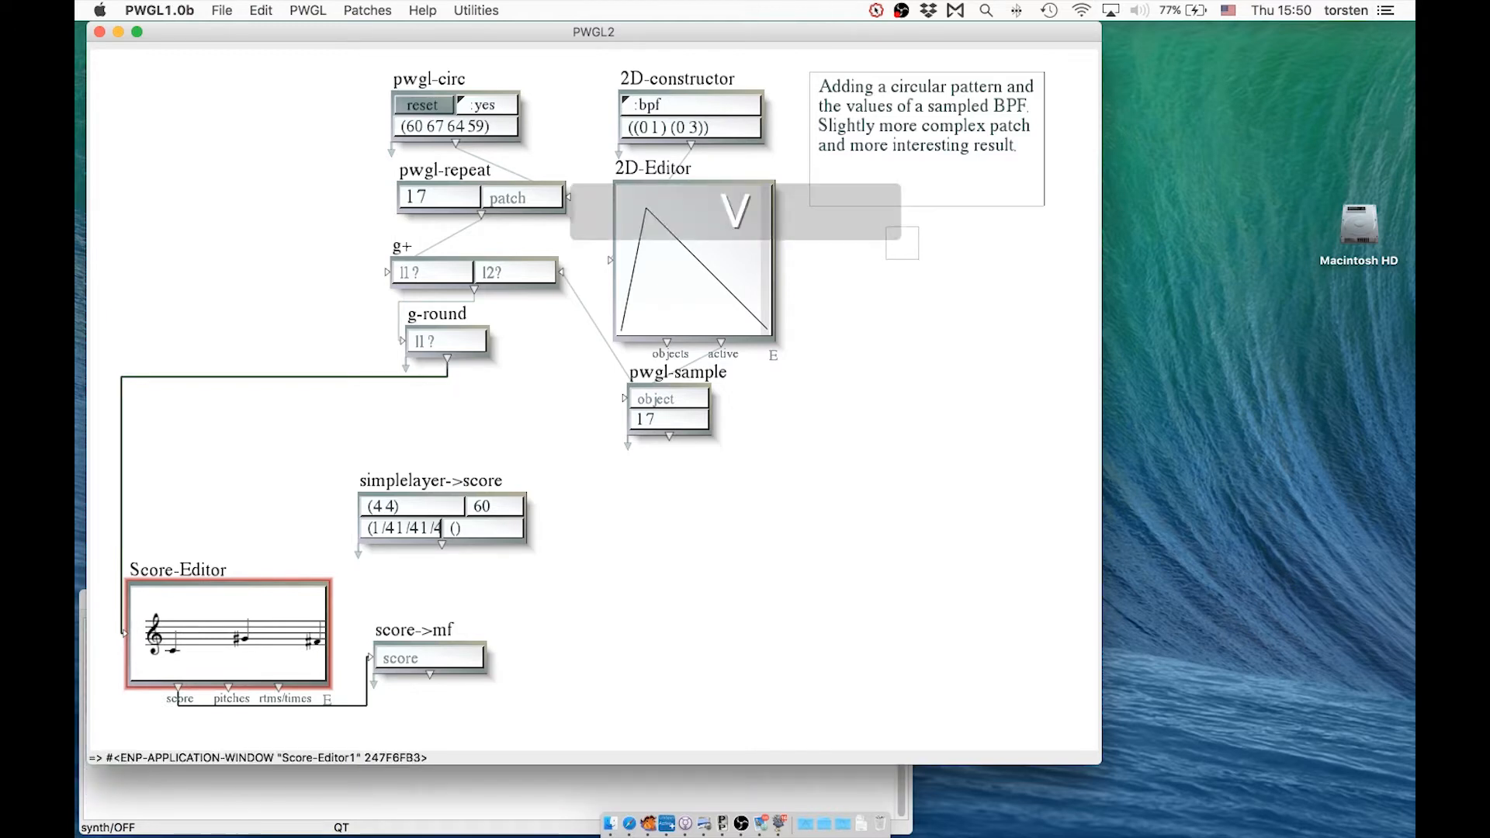
pyautogui.click(211, 231)
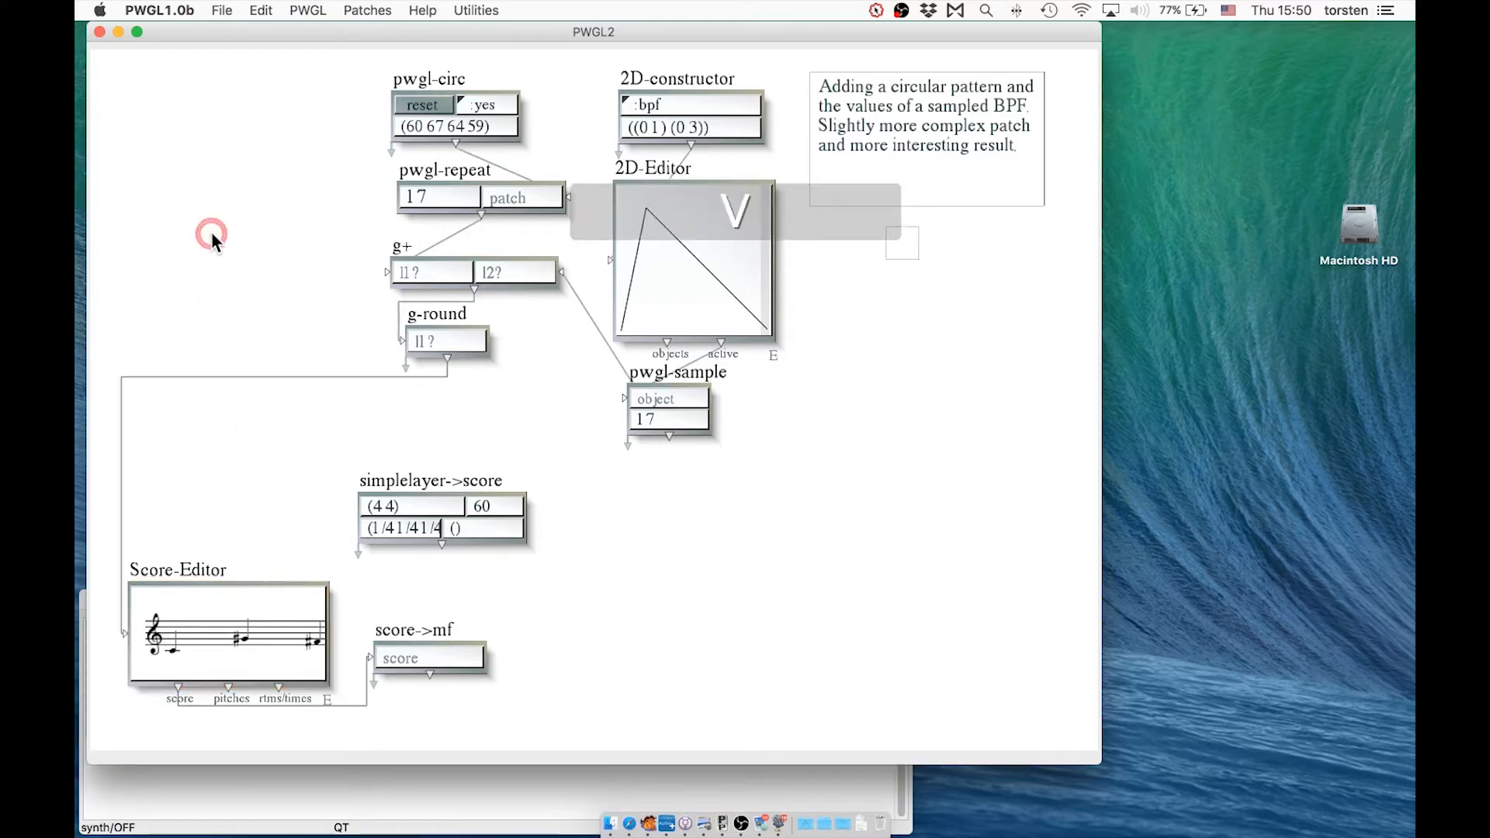
# Step: Add a second pwgl-circ box to the left of the pwgl-repeat box, leaving its default list in place
pyautogui.rightClick(177, 100)
pyautogui.moveTo(217, 234)
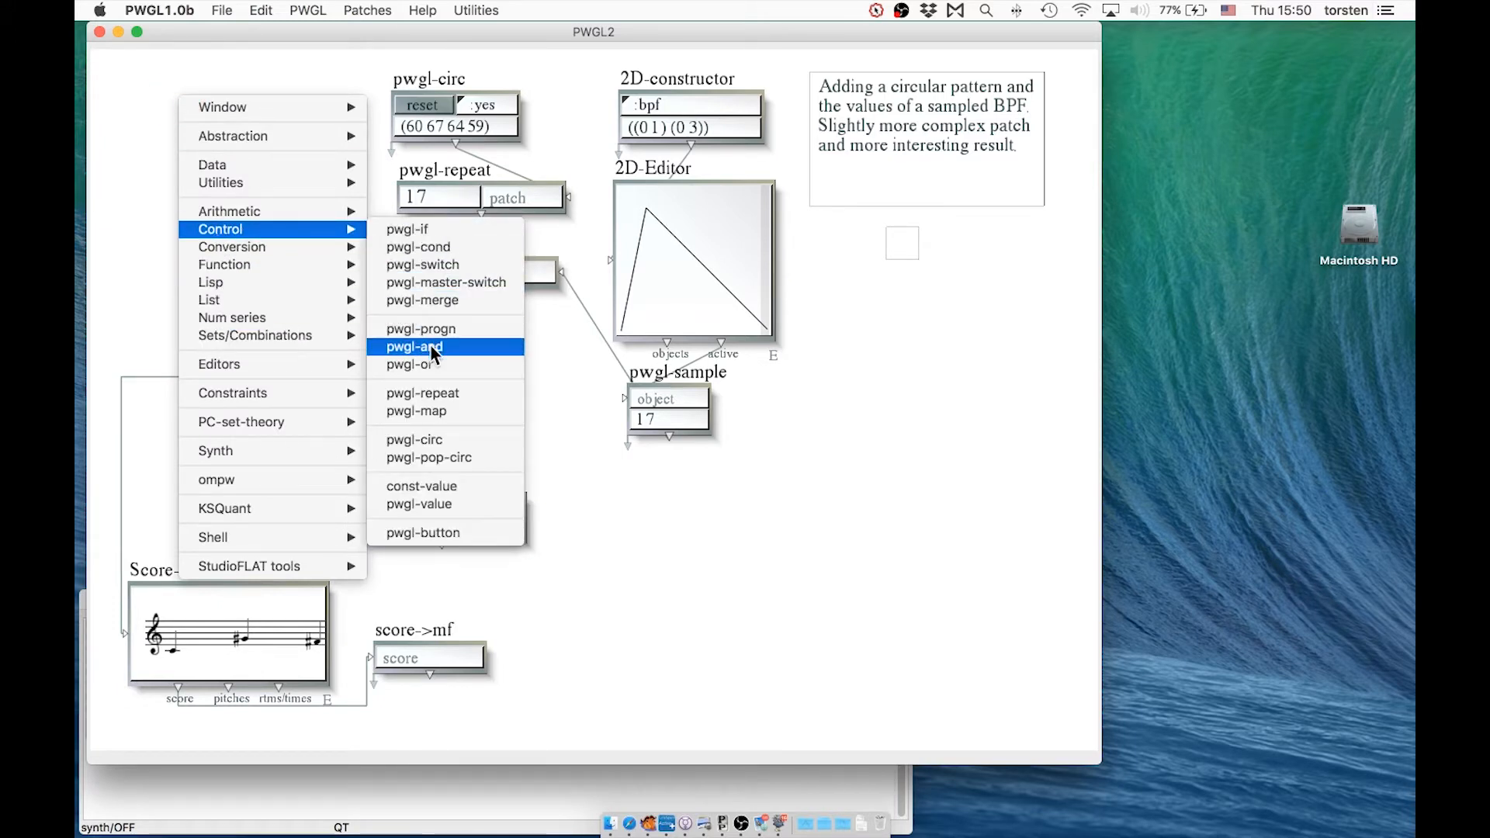
pyautogui.click(450, 440)
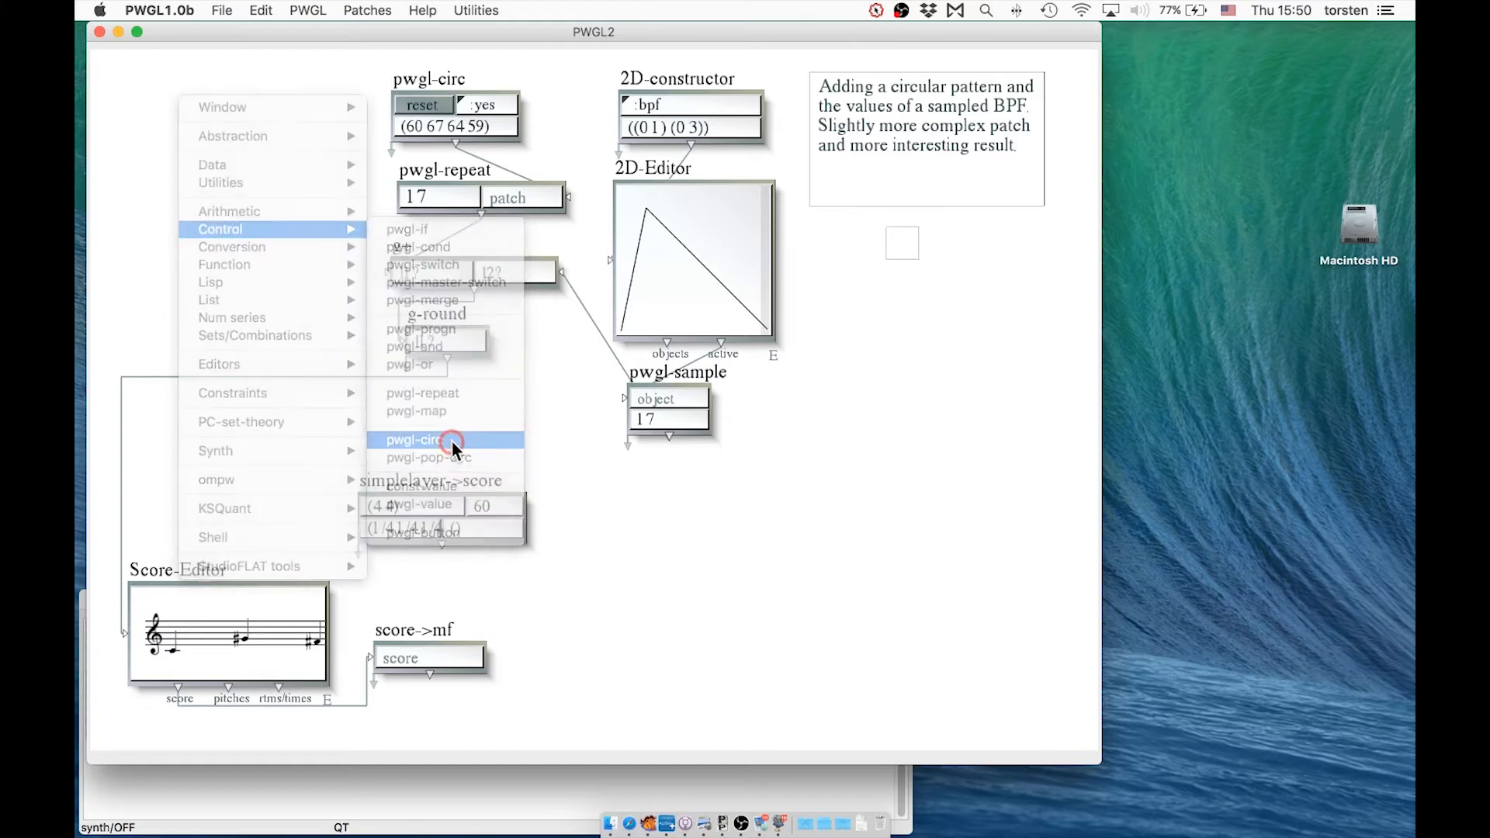
pyautogui.moveTo(236, 86); pyautogui.dragTo(195, 157)
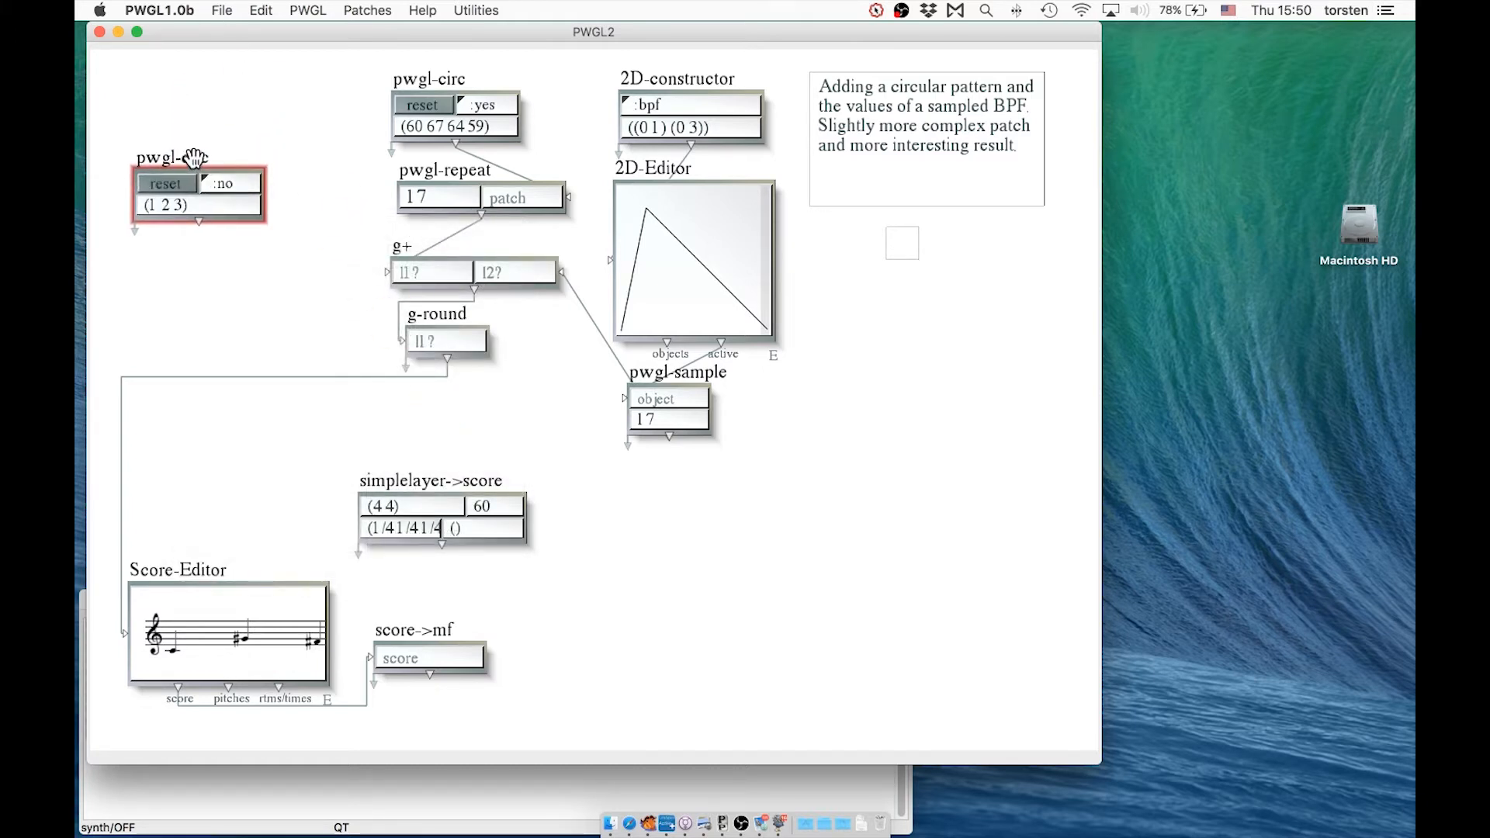
pyautogui.doubleClick(181, 204)
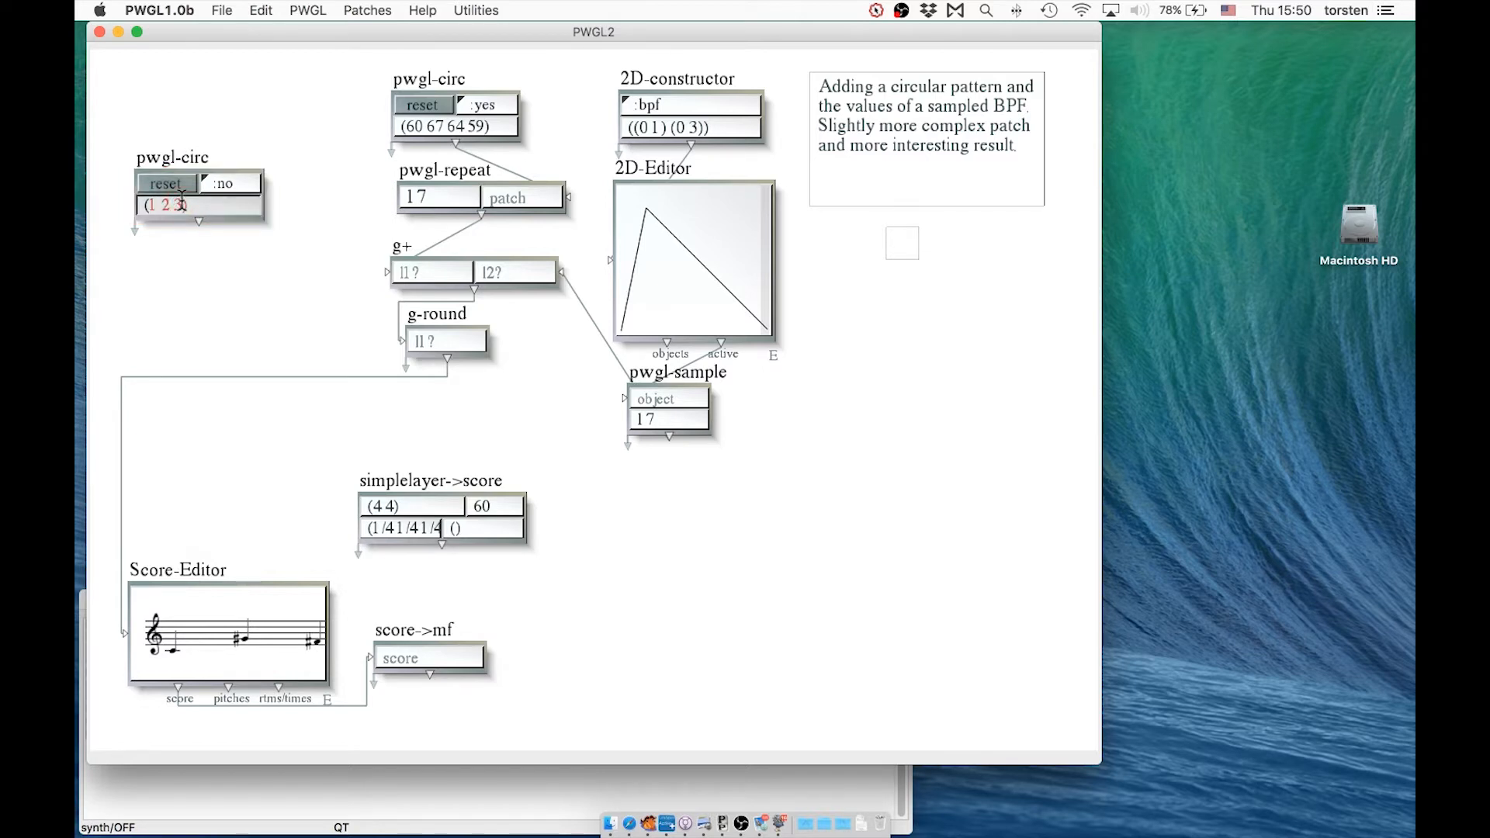
pyautogui.press('Escape')
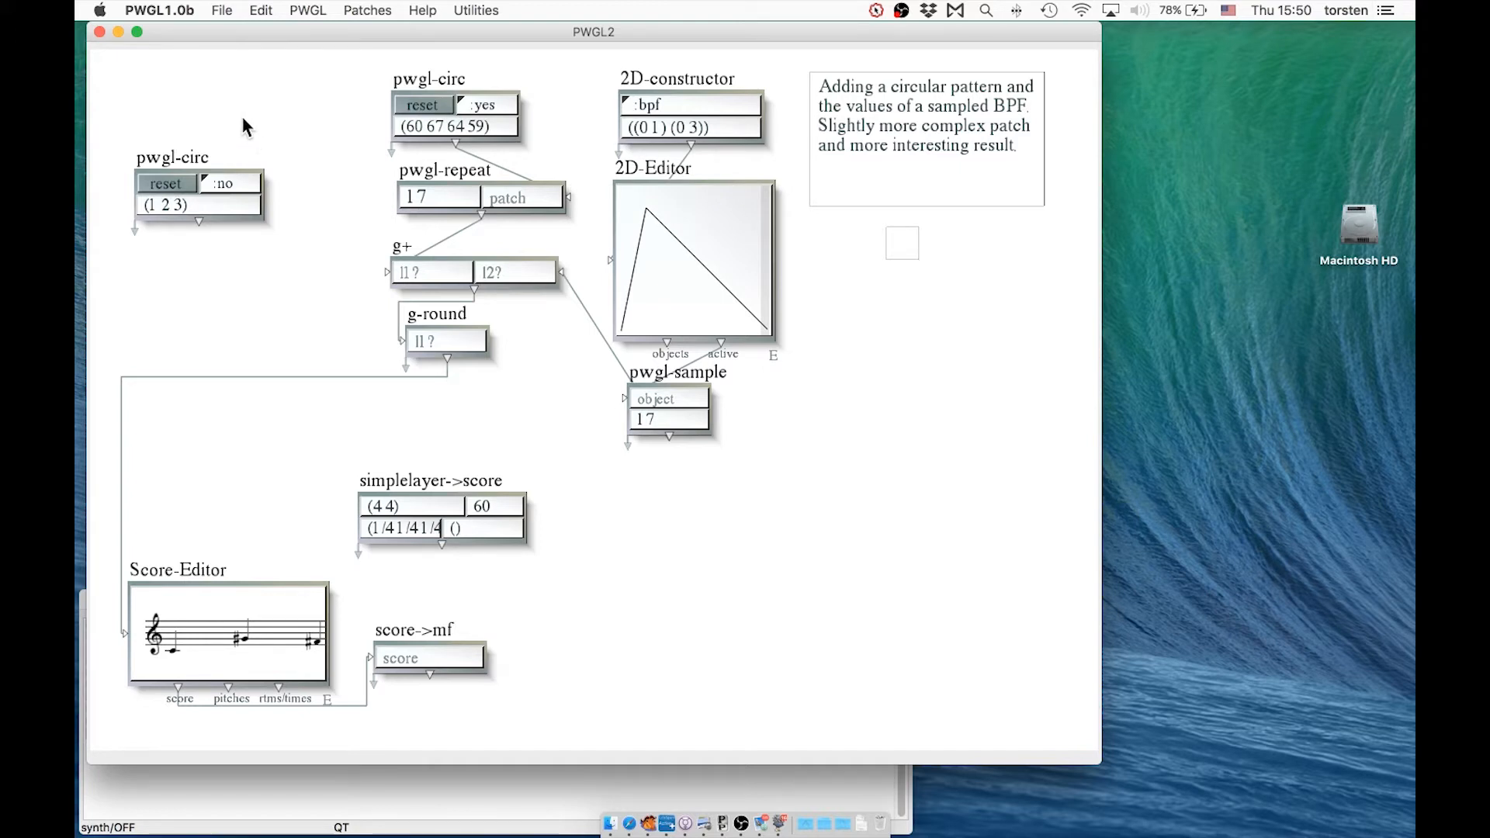
# Step: Add a text-box and place it directly above the new pwgl-circ box
pyautogui.click(152, 81)
pyautogui.rightClick(146, 87)
pyautogui.moveTo(185, 147)
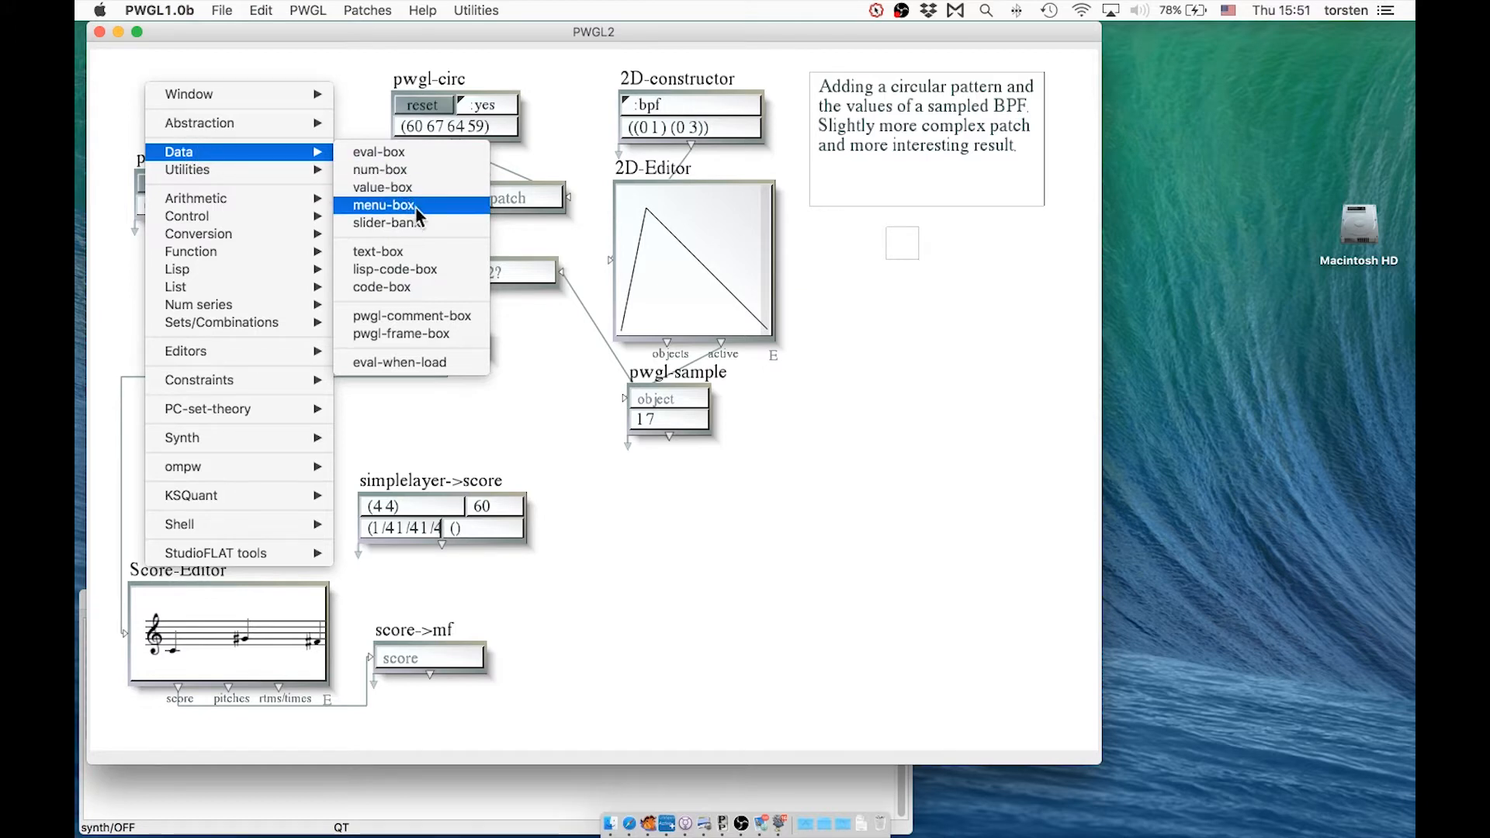
pyautogui.click(380, 251)
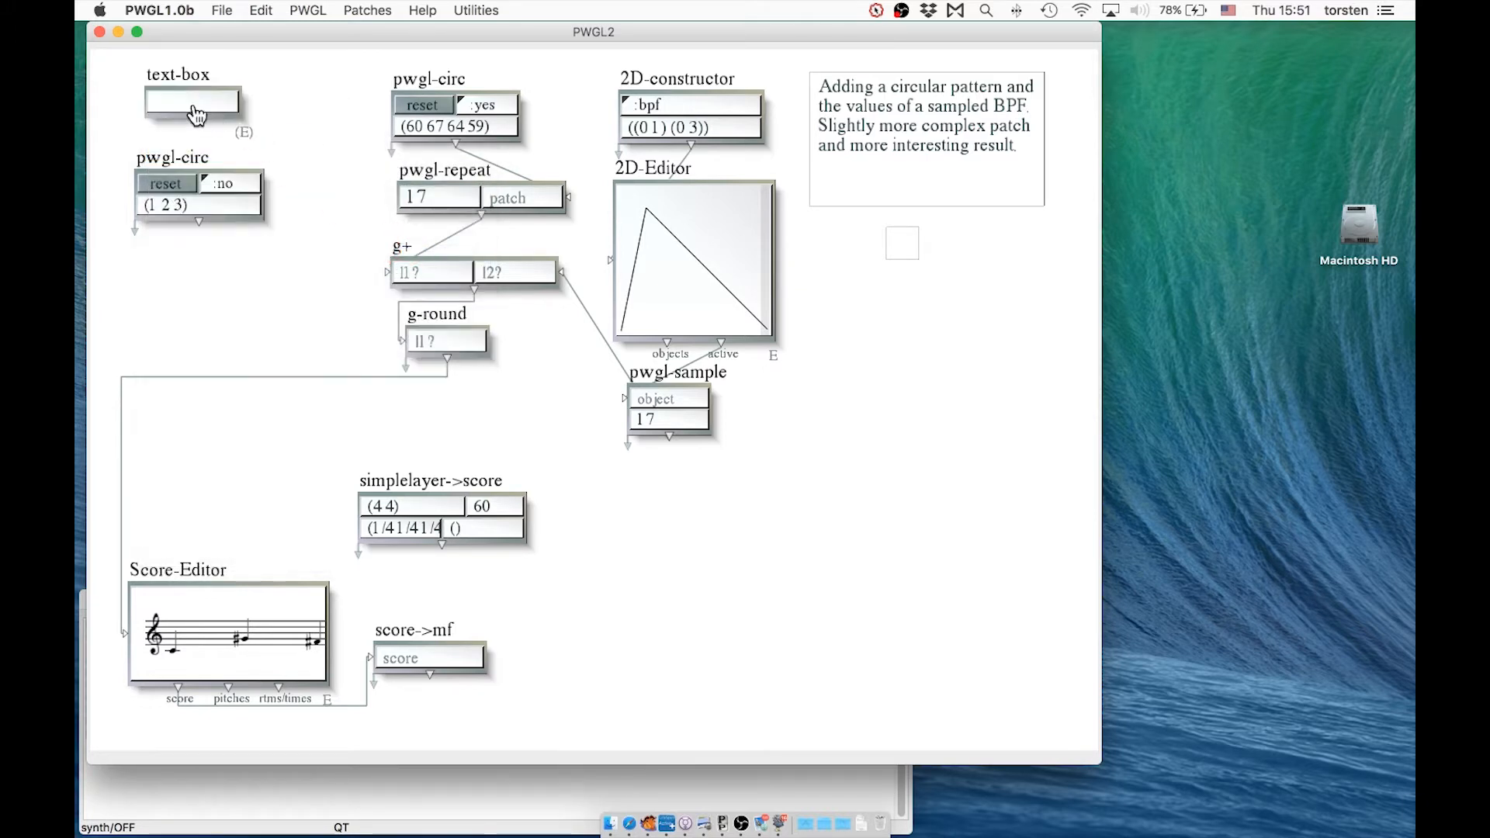
pyautogui.moveTo(186, 80); pyautogui.dragTo(177, 82)
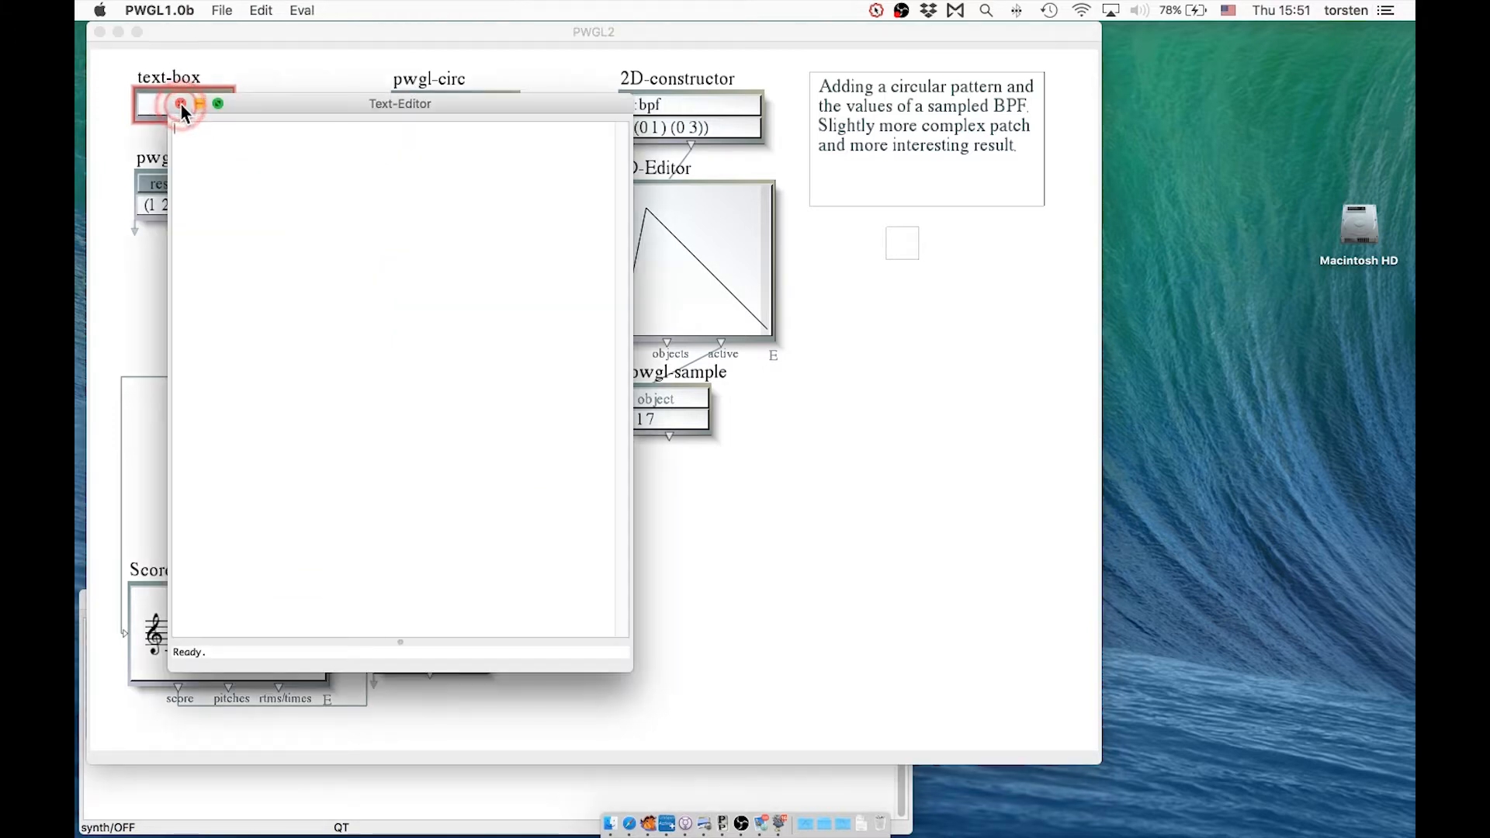
# Step: Enter the durations 3/16 1/16 1/8 1/8 in the text-box, close its editor, and widen the box to show them all
pyautogui.doubleClick(180, 104)
pyautogui.write('3')
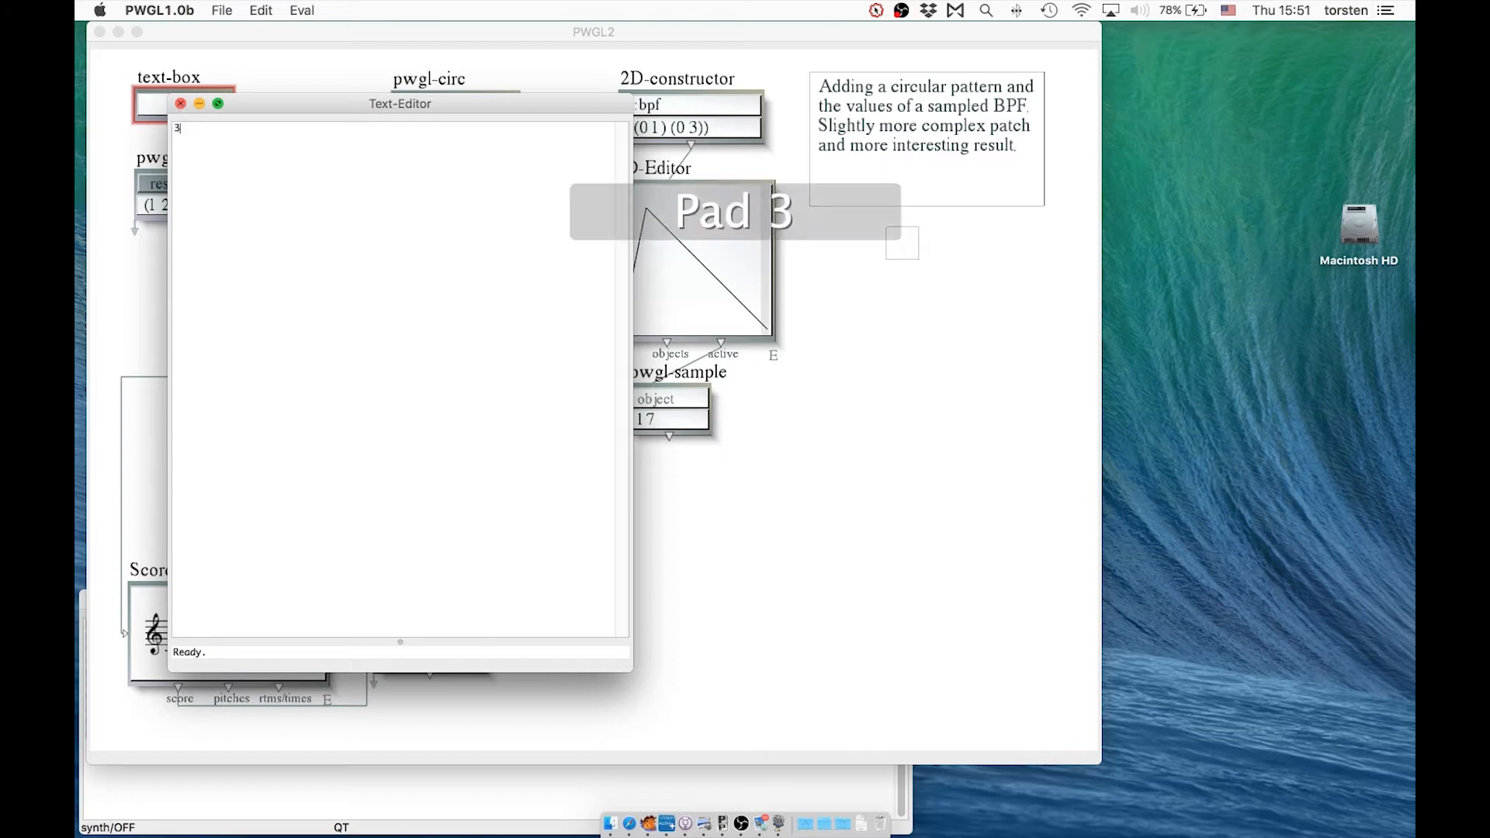
pyautogui.write('/16')
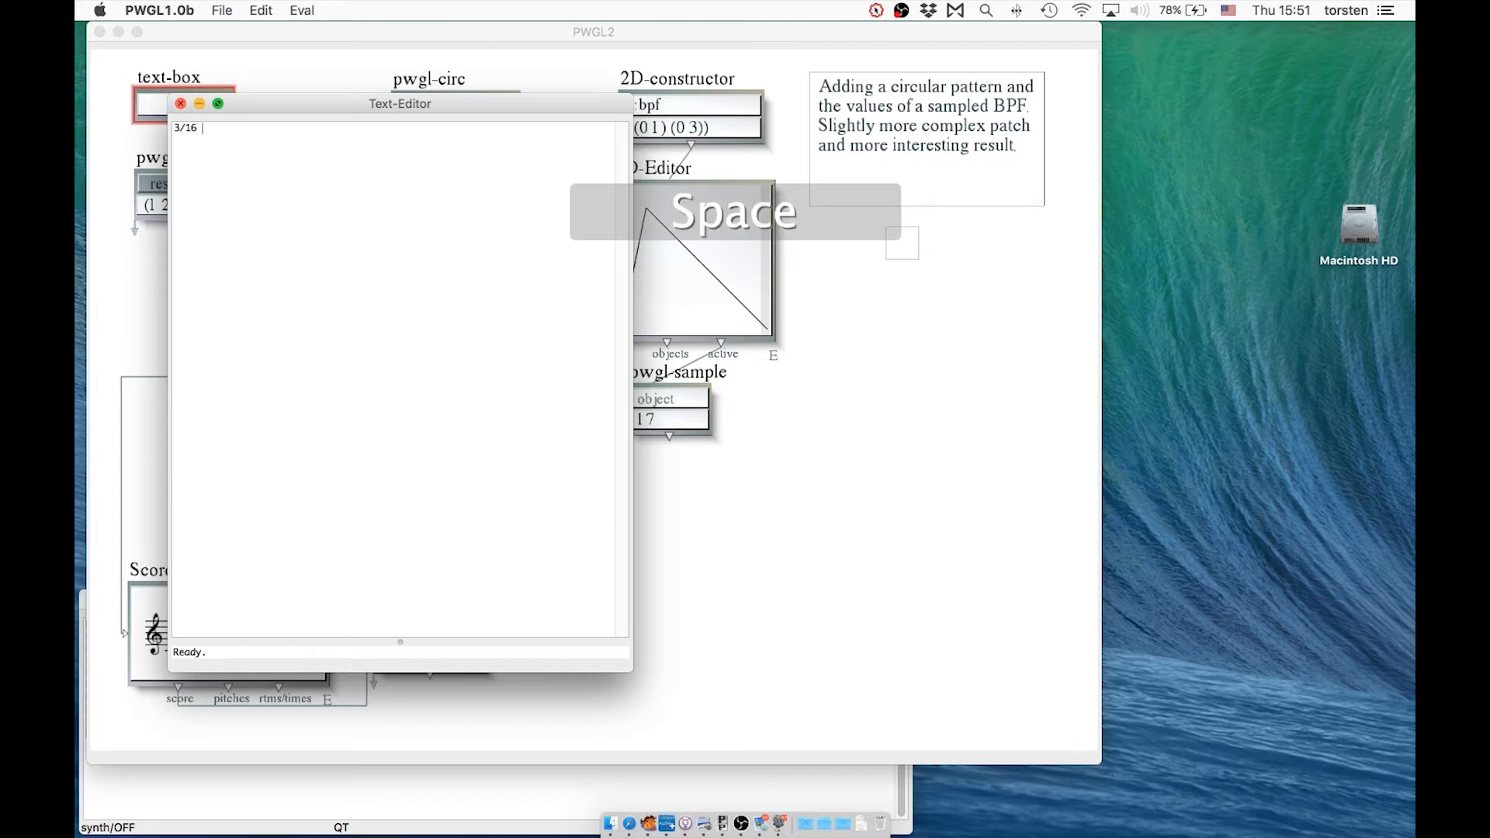
pyautogui.write(' 1/16 1/8 1/')
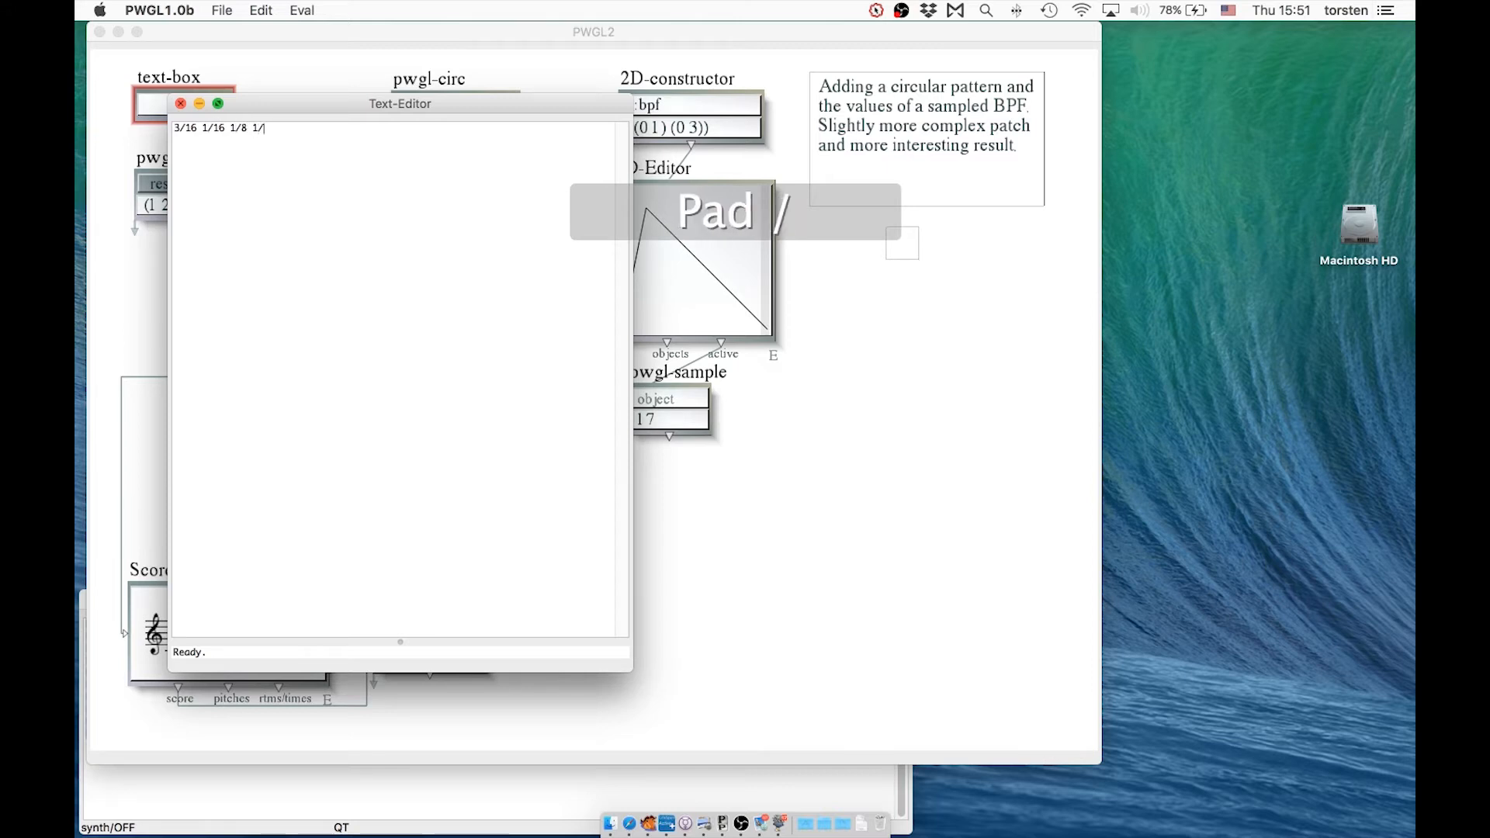
pyautogui.write('8')
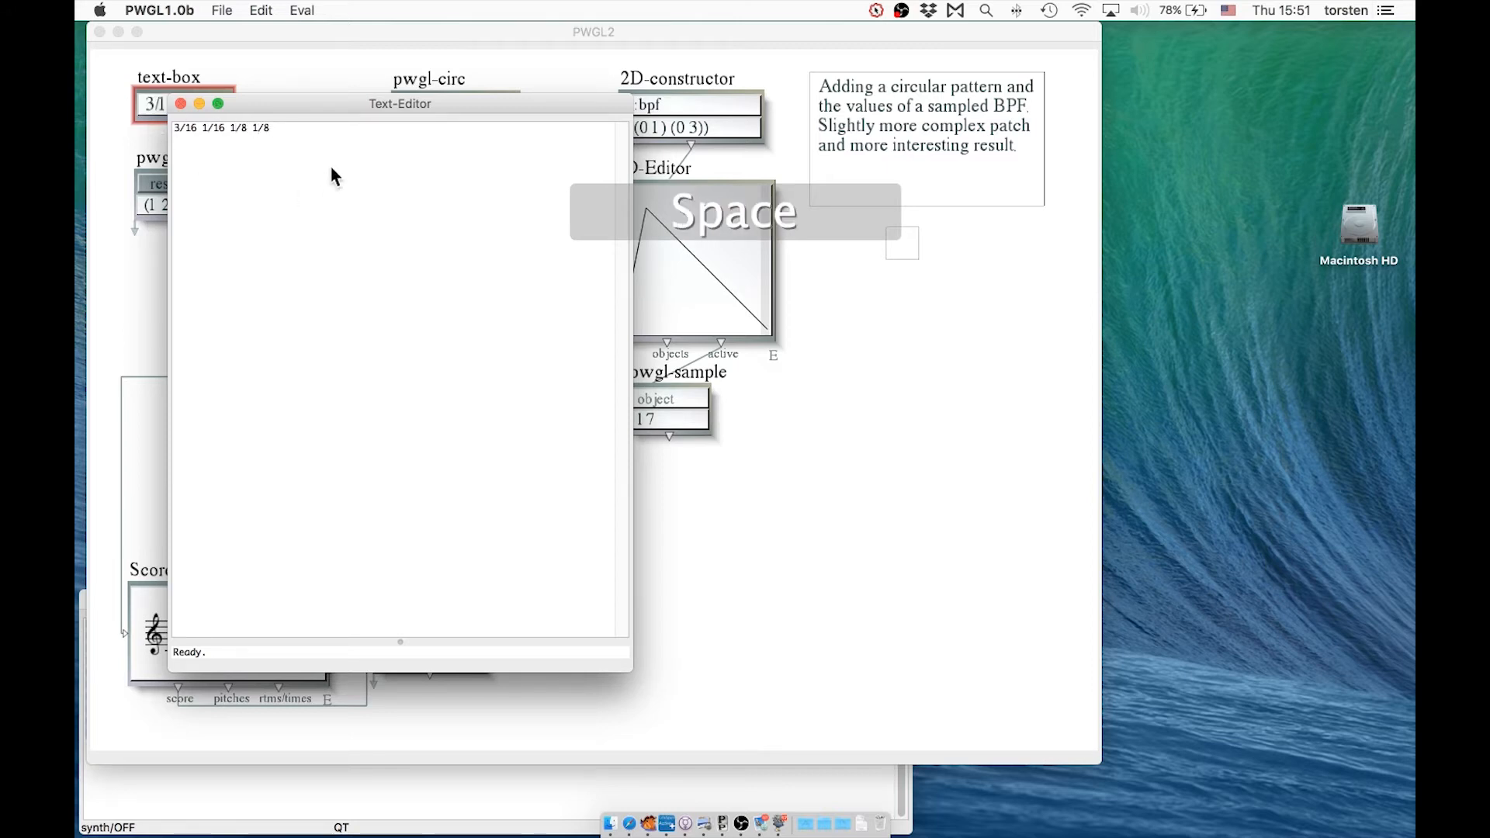
pyautogui.moveTo(295, 122); pyautogui.dragTo(158, 123)
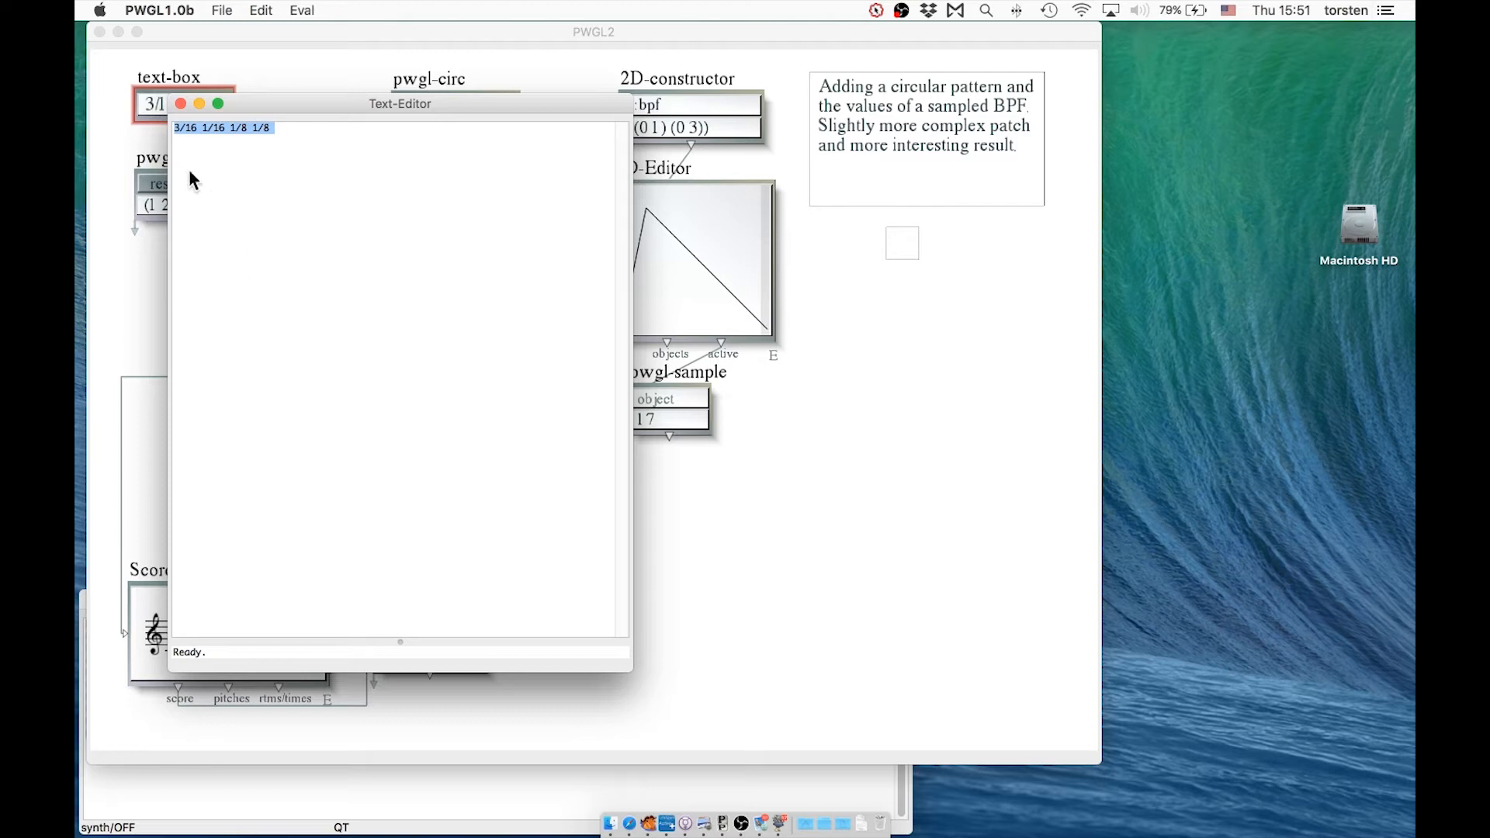
pyautogui.click(180, 103)
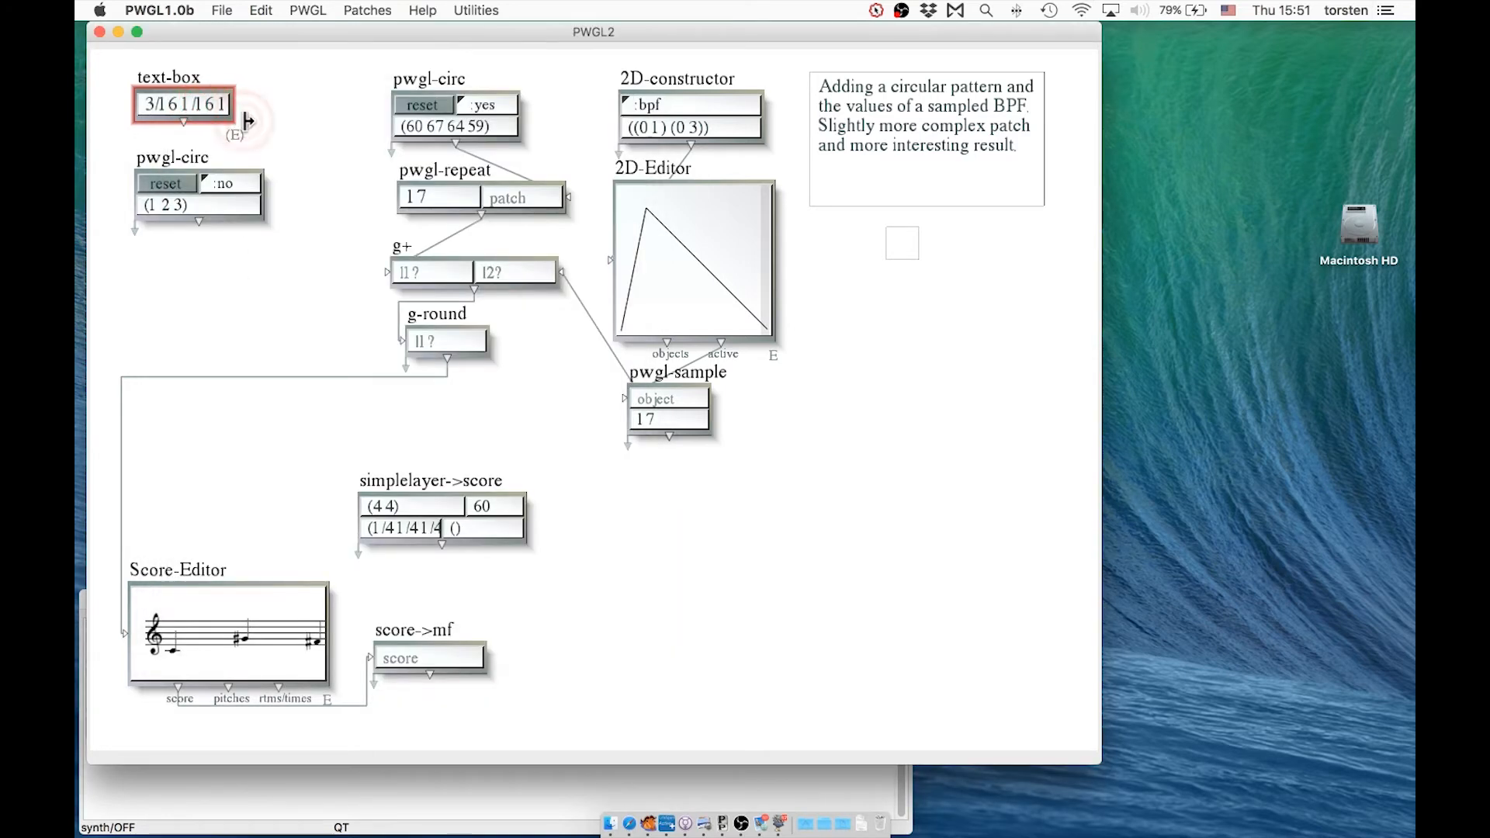
pyautogui.moveTo(232, 121); pyautogui.dragTo(305, 121)
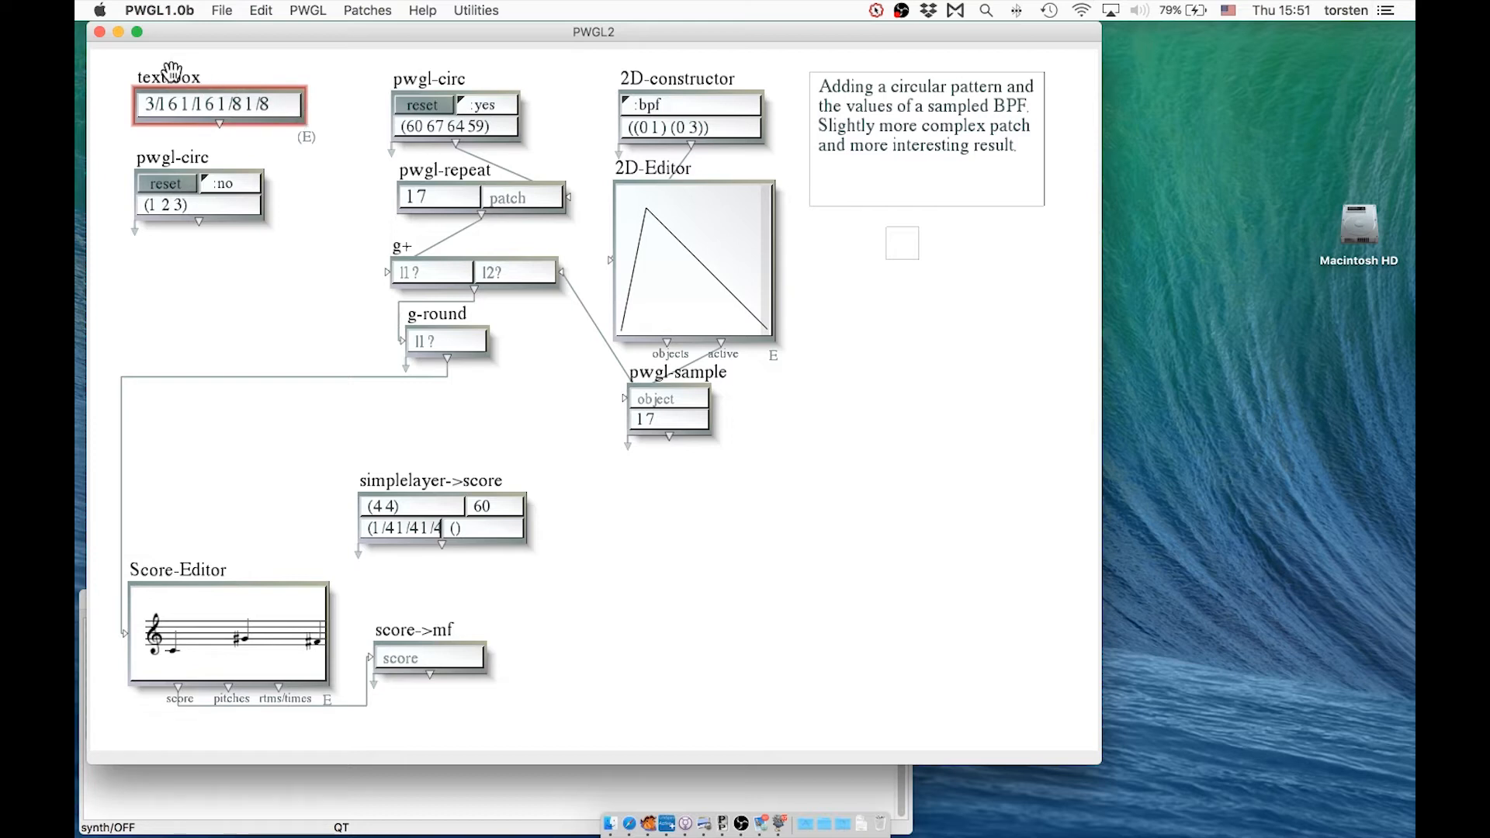
# Step: Evaluate the text-box and check the resulting list in the PWGL output window
pyautogui.press('v')
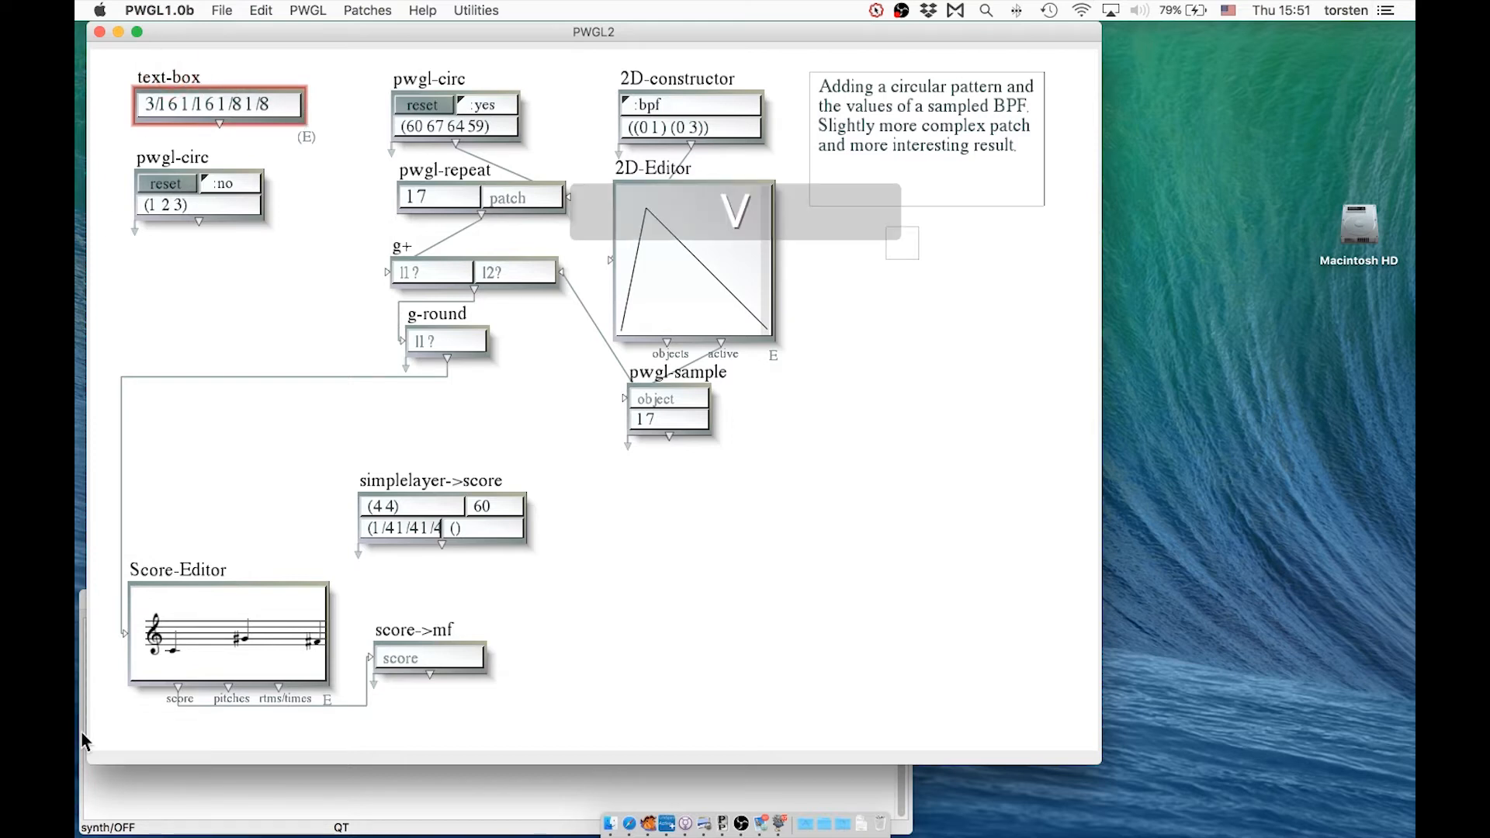
pyautogui.click(142, 777)
pyautogui.doubleClick(141, 746)
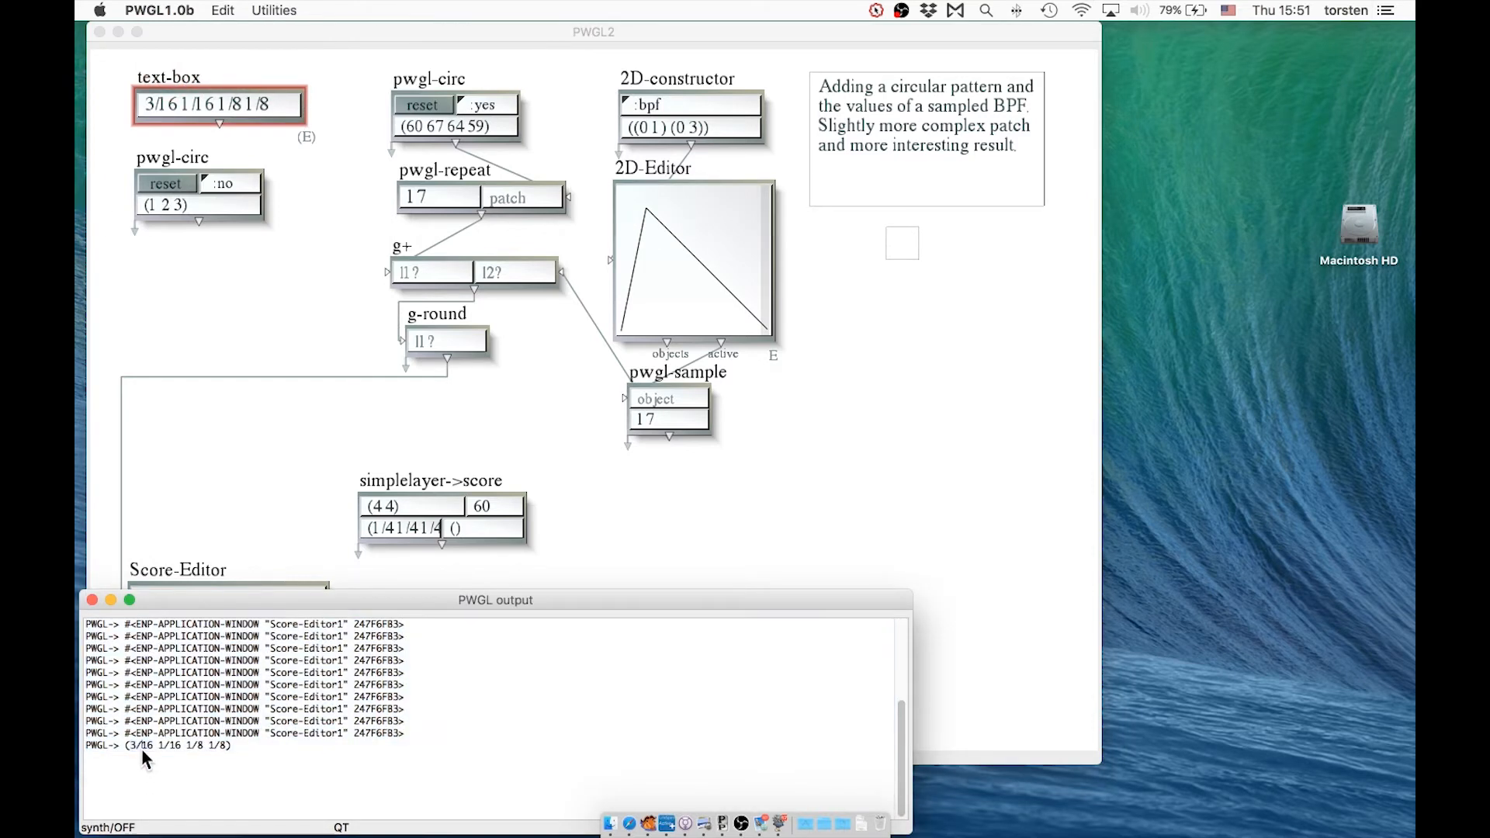
# Step: Connect the text-box to the list input of the new pwgl-circ box and set that box's option to :yes
pyautogui.moveTo(166, 763); pyautogui.dragTo(177, 155)
pyautogui.click(245, 176)
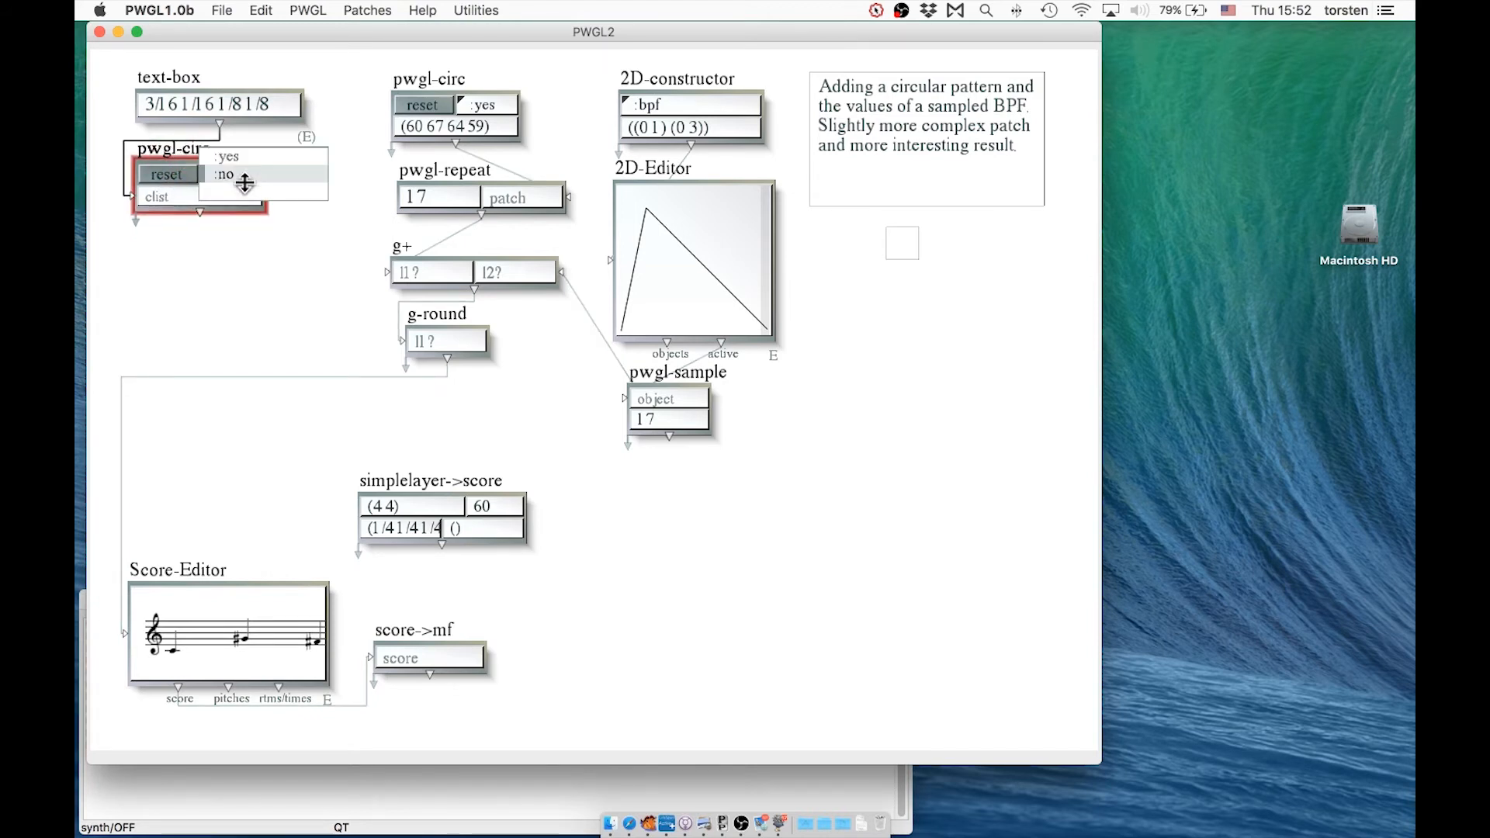
pyautogui.click(245, 172)
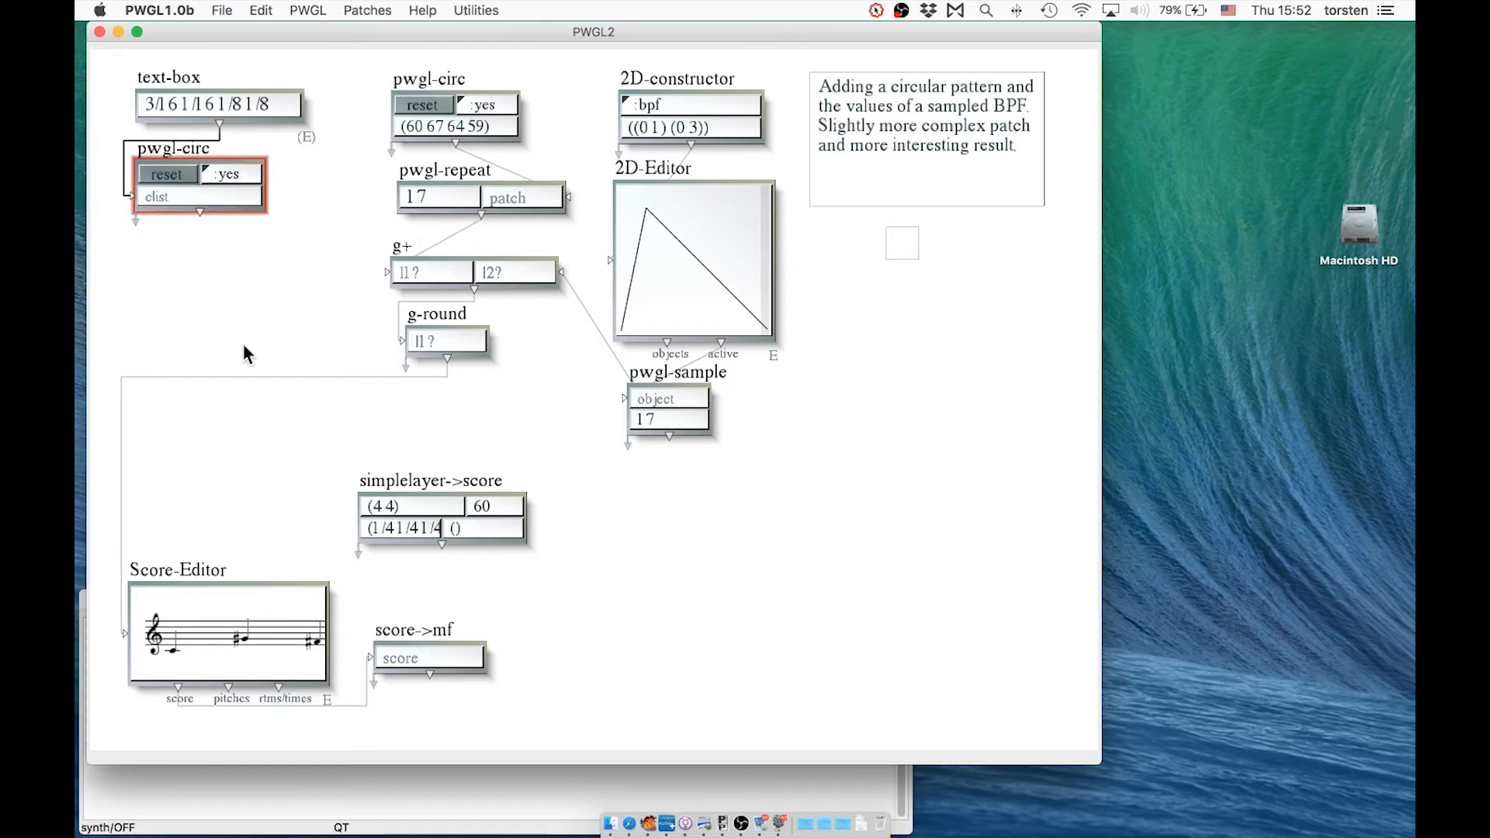
pyautogui.click(265, 288)
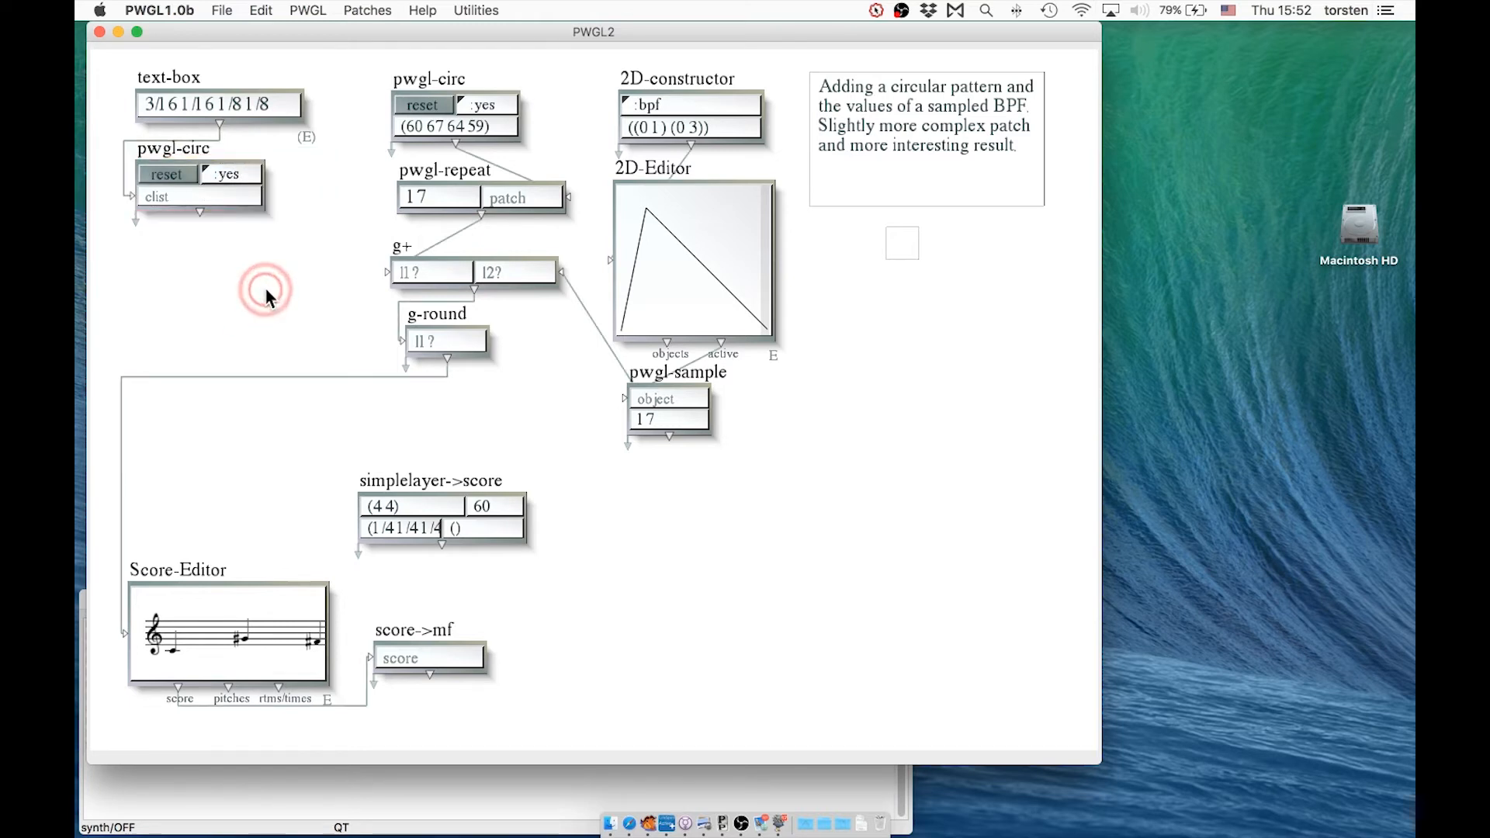
# Step: Duplicate the pwgl-repeat box, place the copy below the new pwgl-circ box, and connect that pwgl-circ to its patch input
pyautogui.click(441, 171)
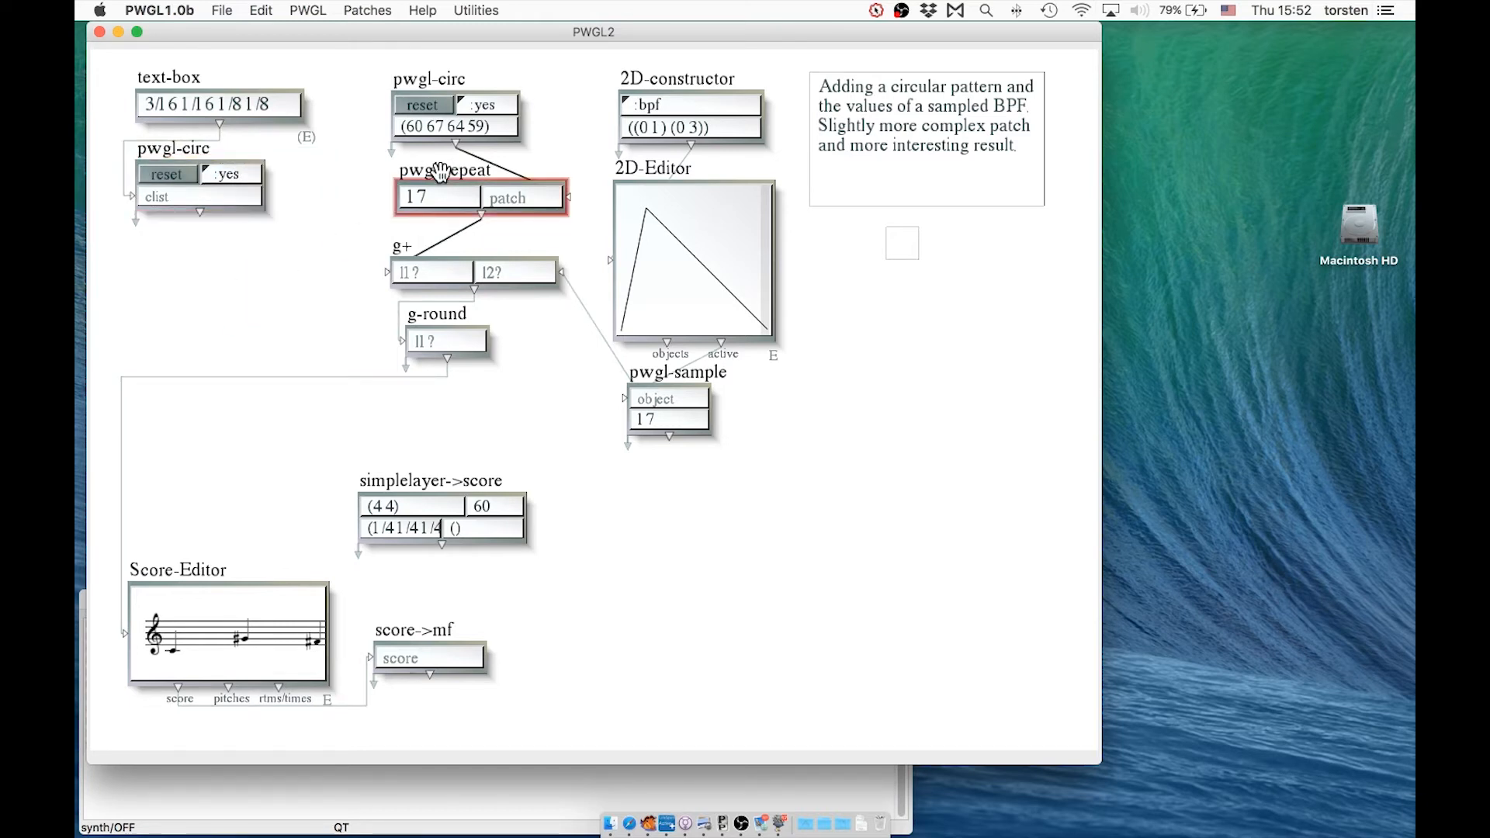
pyautogui.press('super')
pyautogui.press('super+c')
pyautogui.moveTo(433, 184)
pyautogui.mouseDown()
pyautogui.moveTo(417, 173)
pyautogui.moveTo(427, 183)
pyautogui.mouseUp()
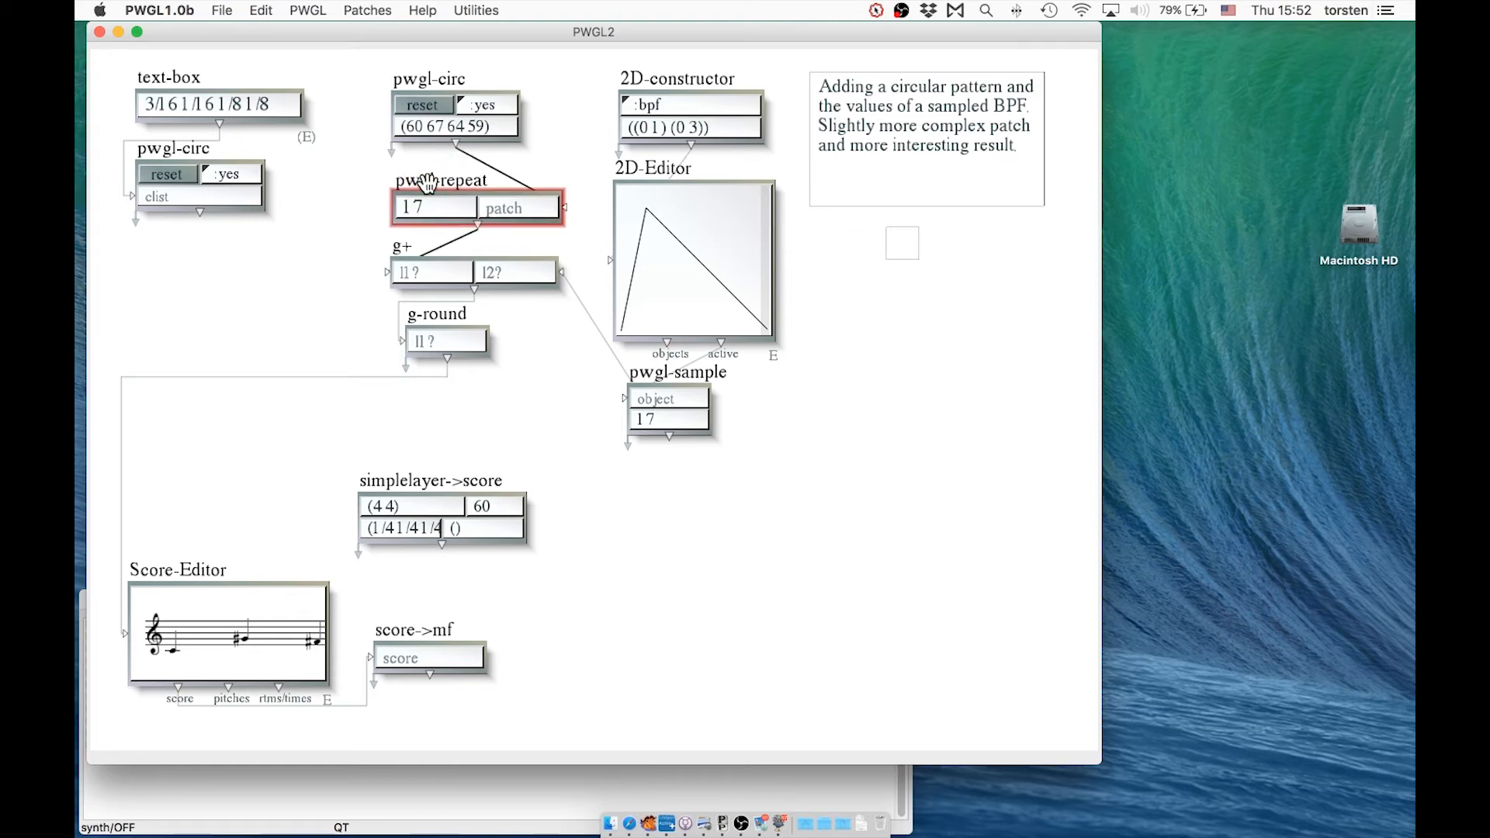
pyautogui.press('super')
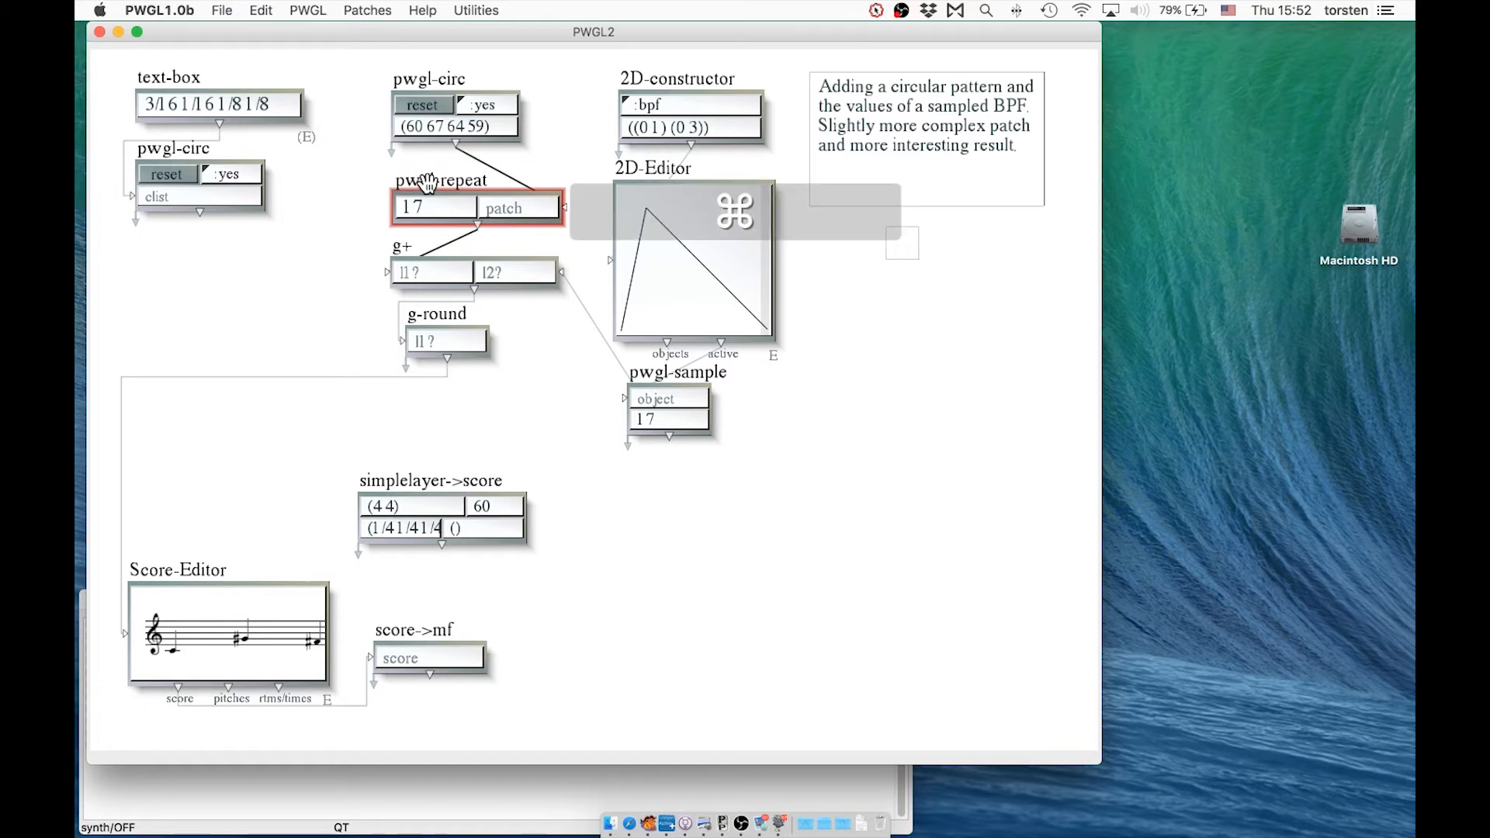
pyautogui.press('super+v')
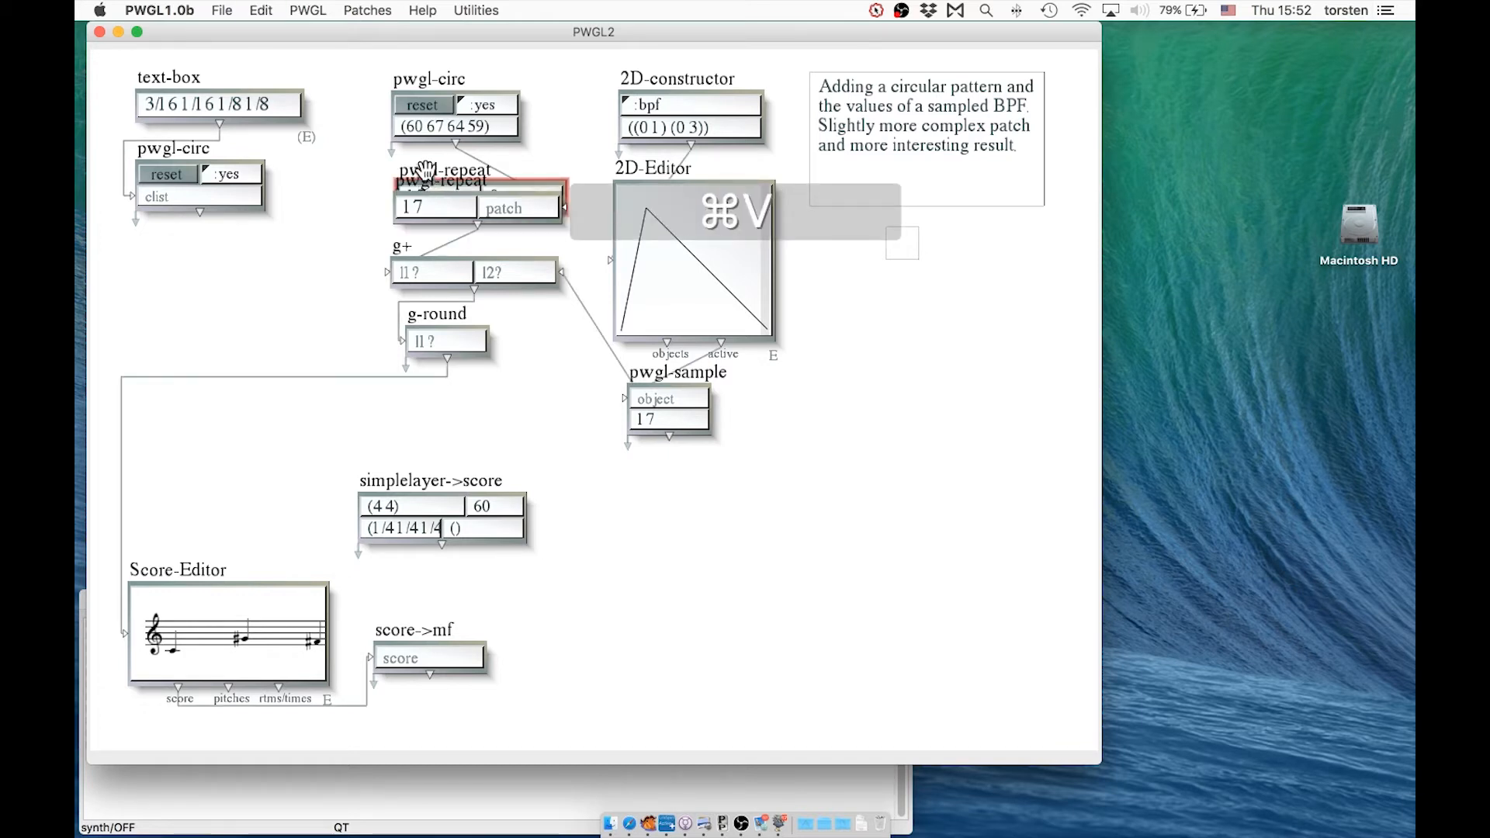
pyautogui.moveTo(427, 182); pyautogui.dragTo(170, 233)
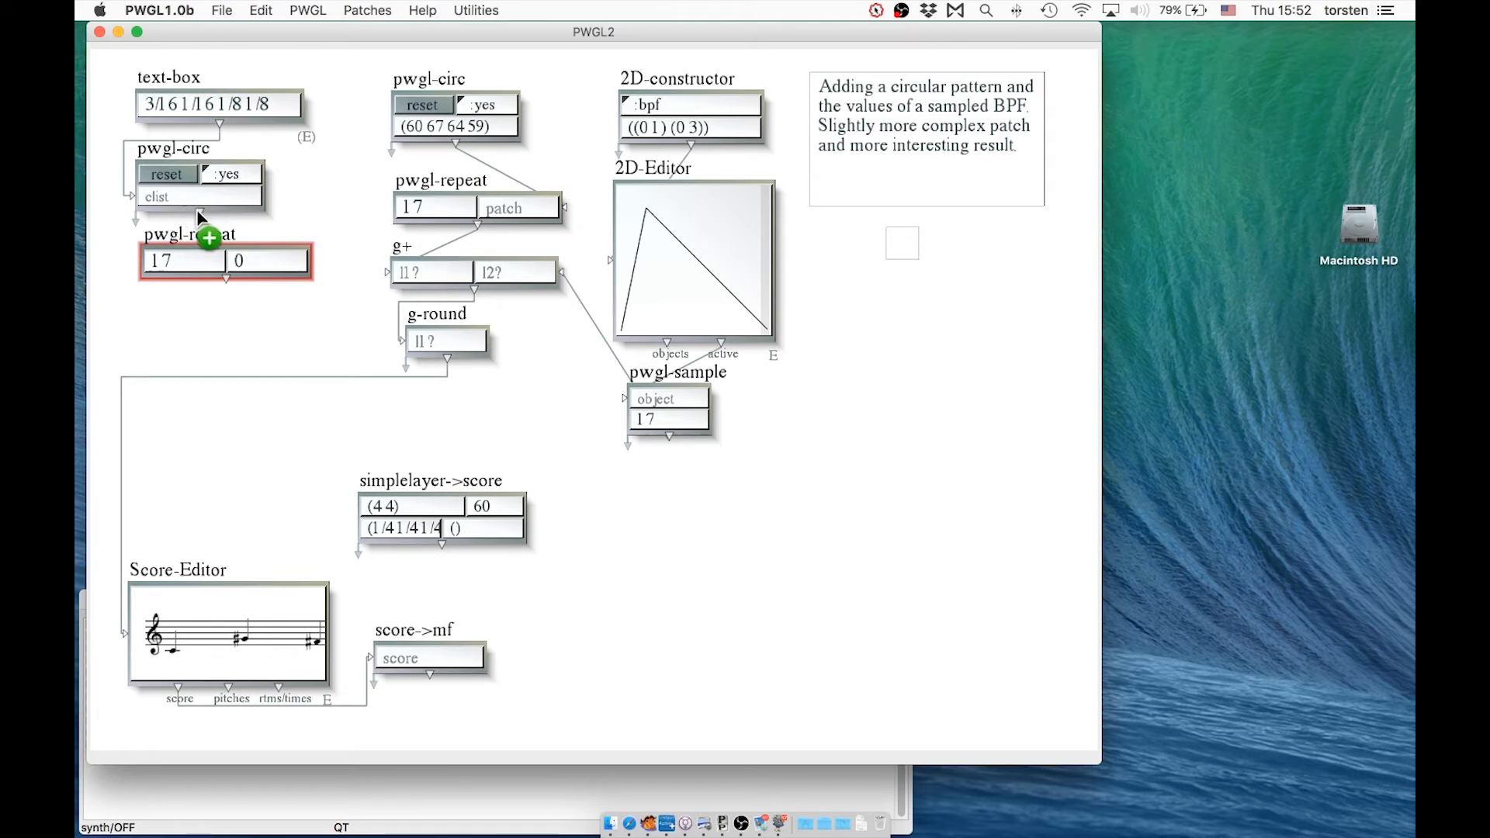
pyautogui.moveTo(201, 217); pyautogui.dragTo(263, 260)
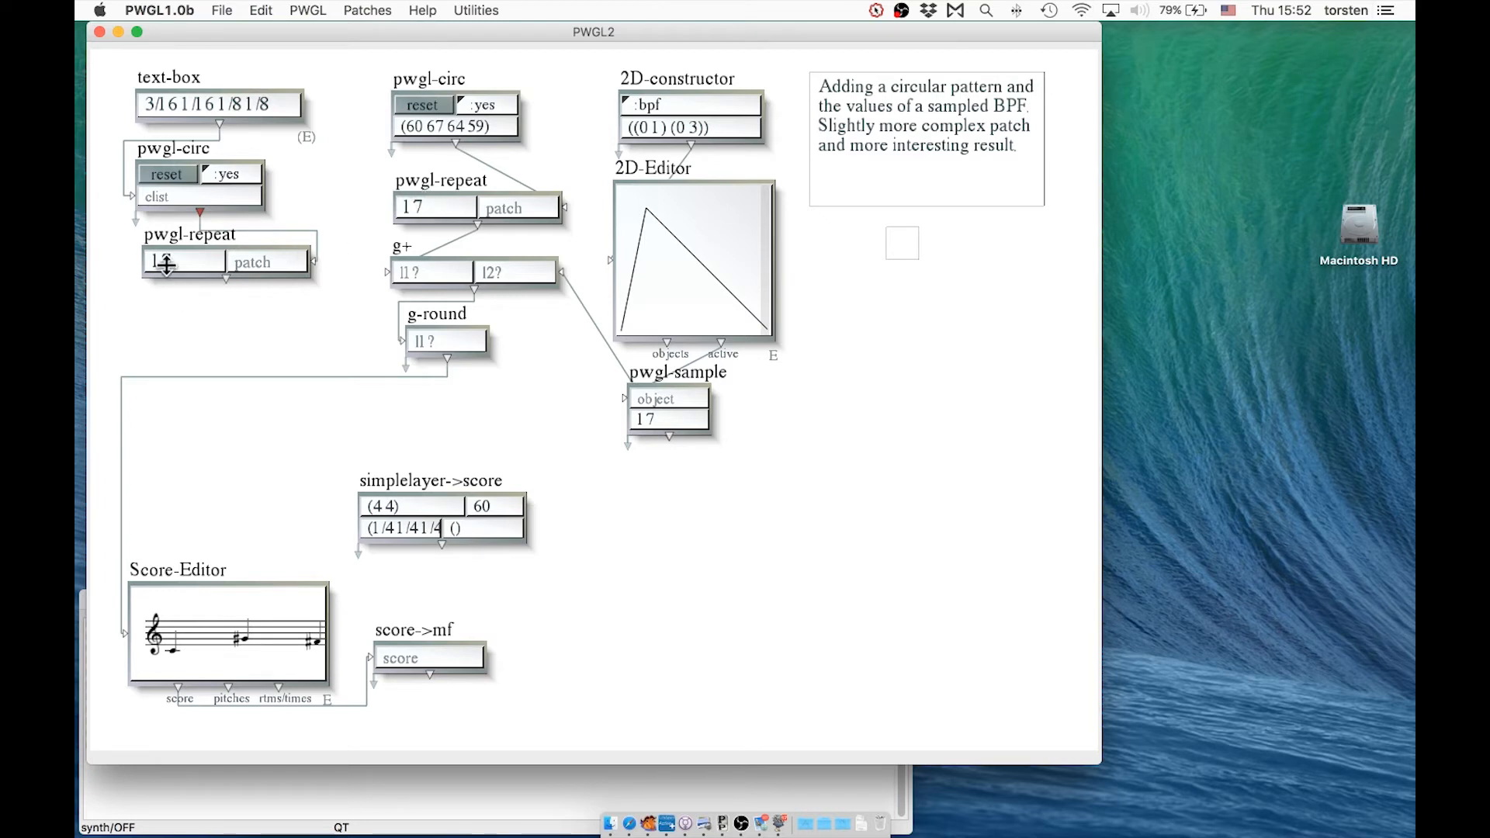
# Step: Shift the text-box and its connected pwgl-circ and pwgl-repeat slightly down, and add a num-box above the original pwgl-circ box
pyautogui.moveTo(122, 73); pyautogui.dragTo(170, 264)
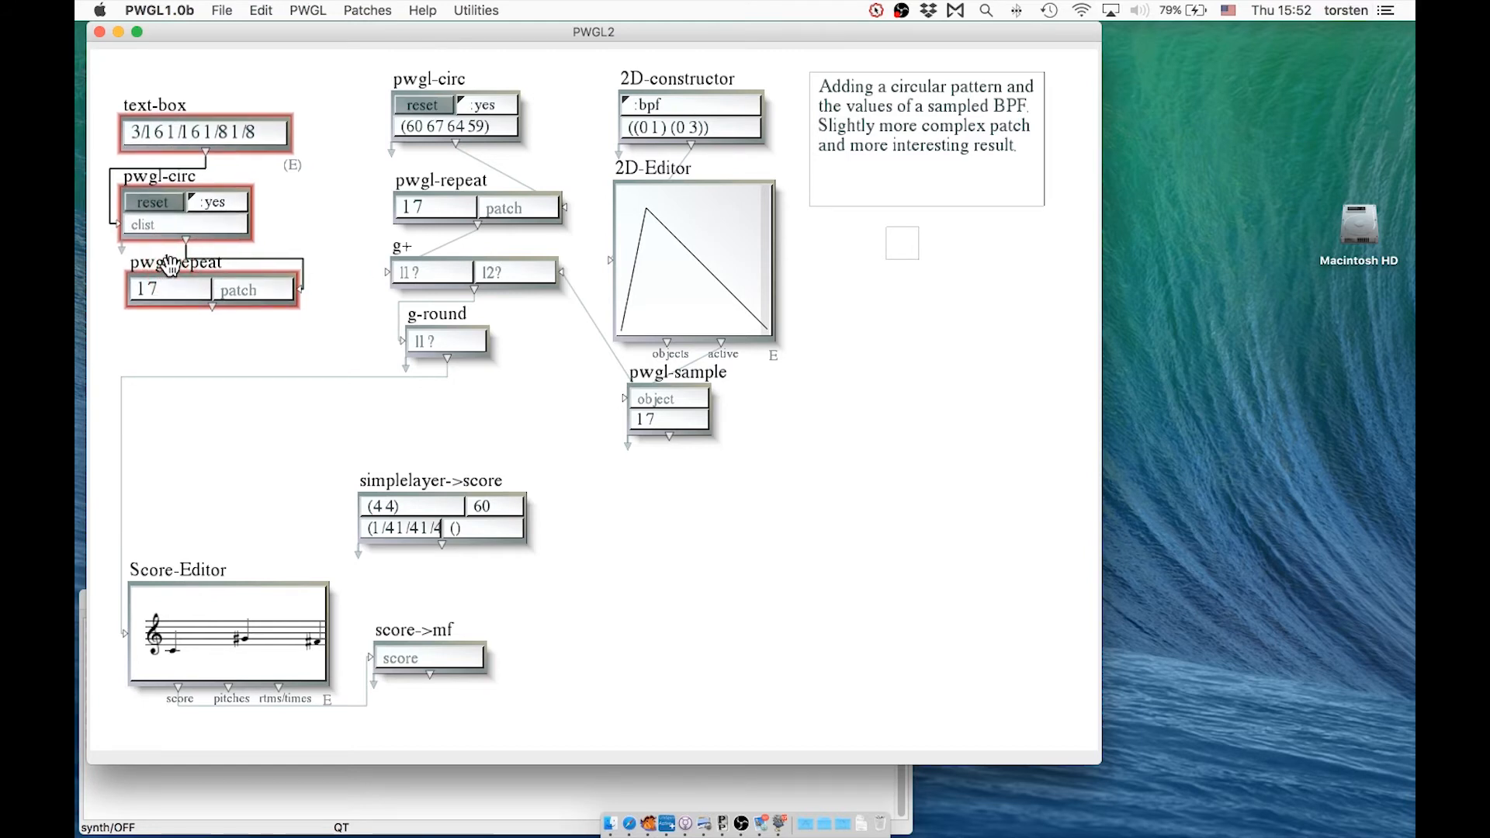
pyautogui.click(311, 215)
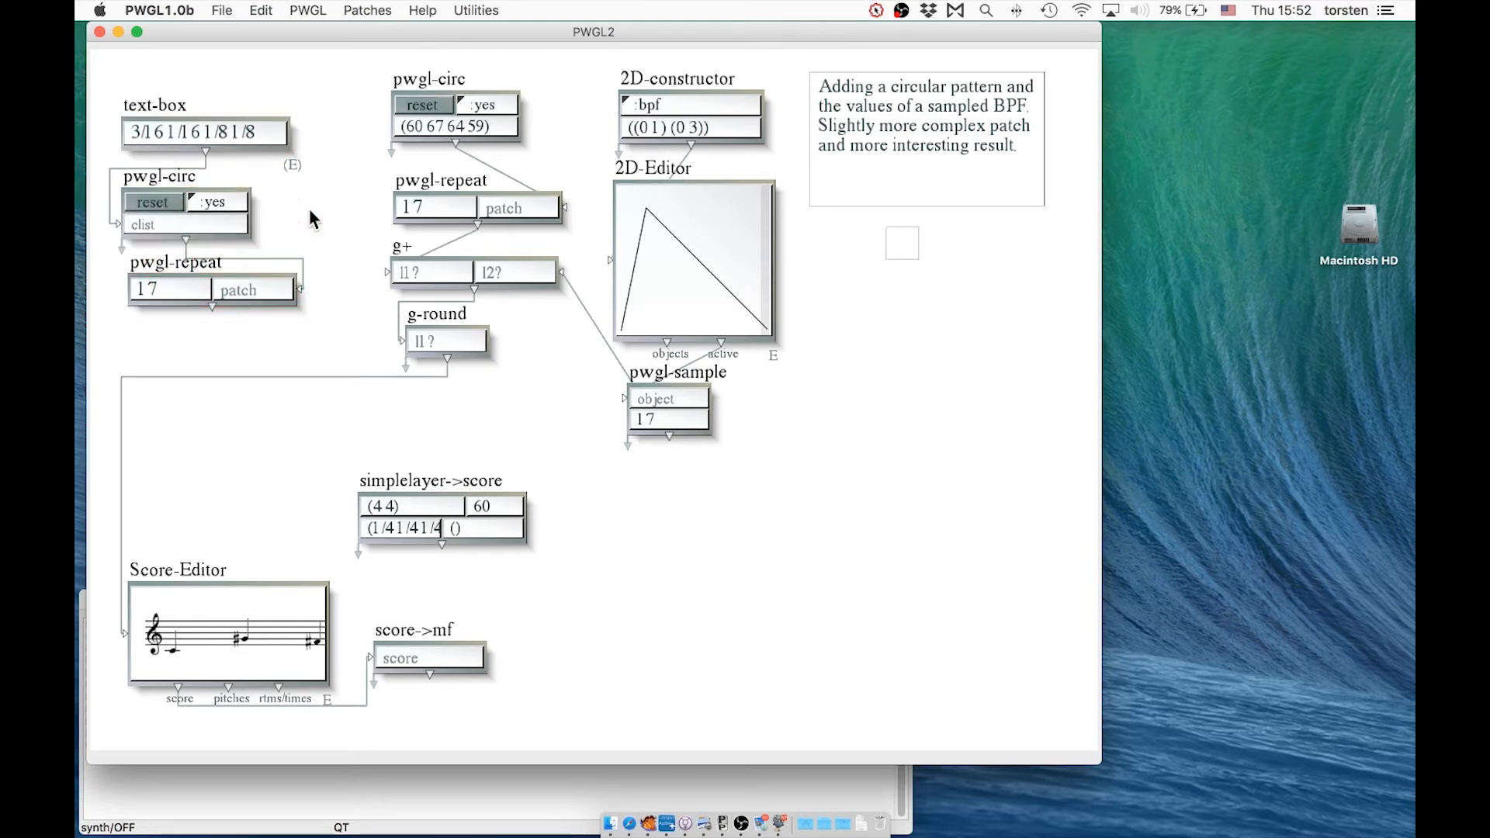
pyautogui.rightClick(312, 64)
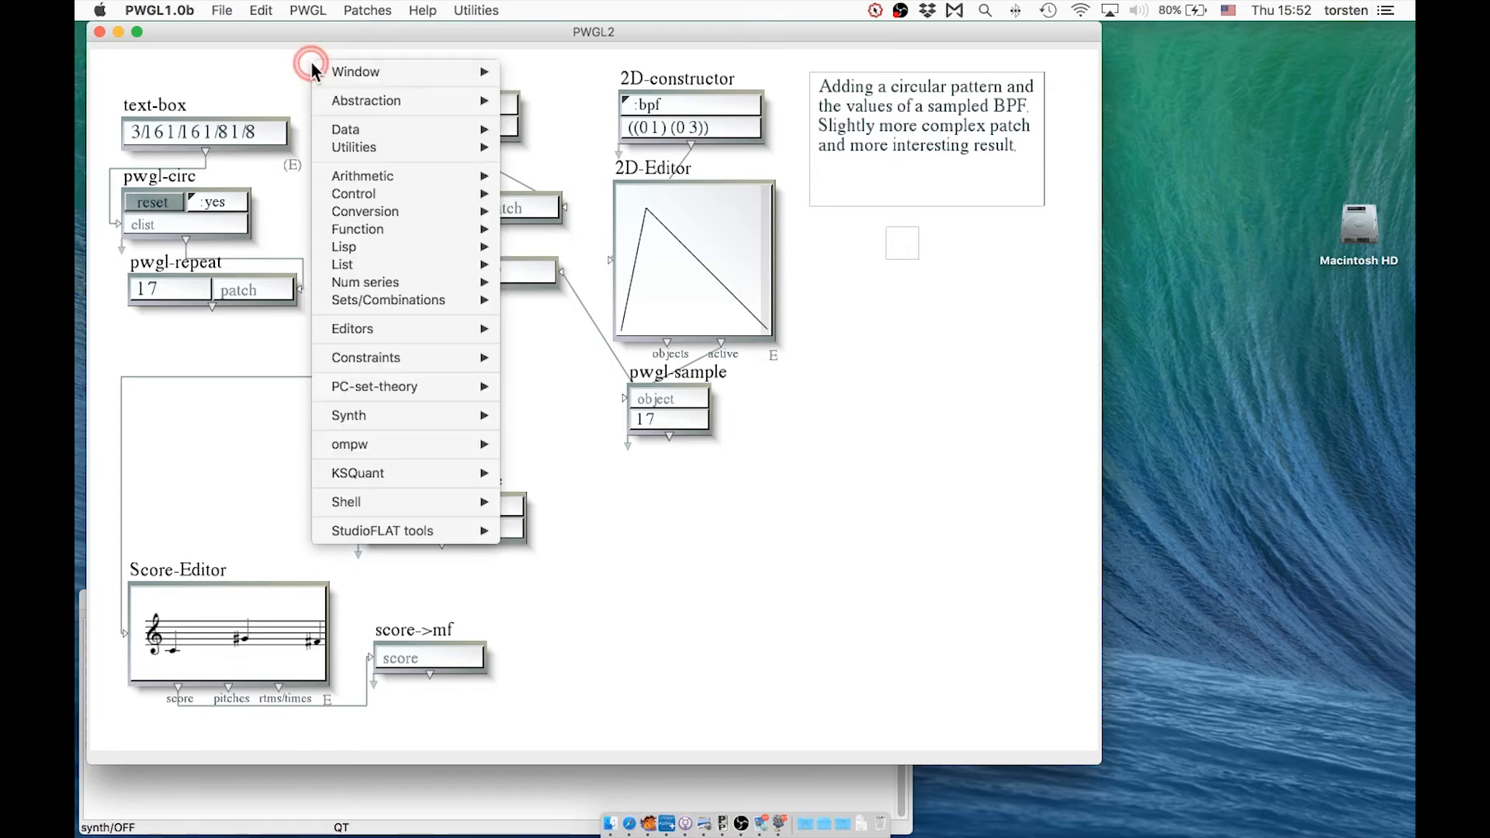
pyautogui.moveTo(349, 131)
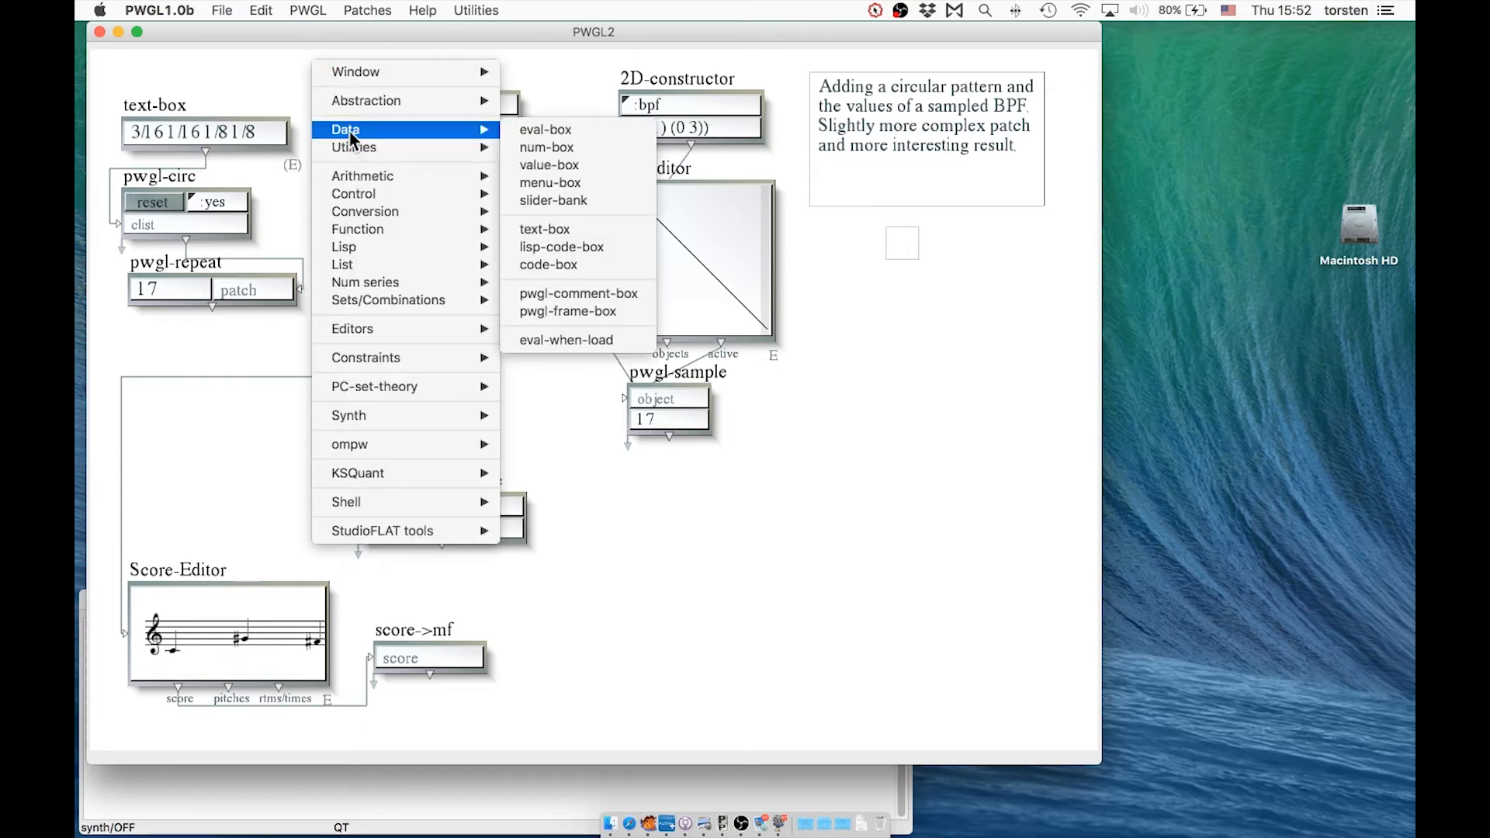
pyautogui.click(579, 145)
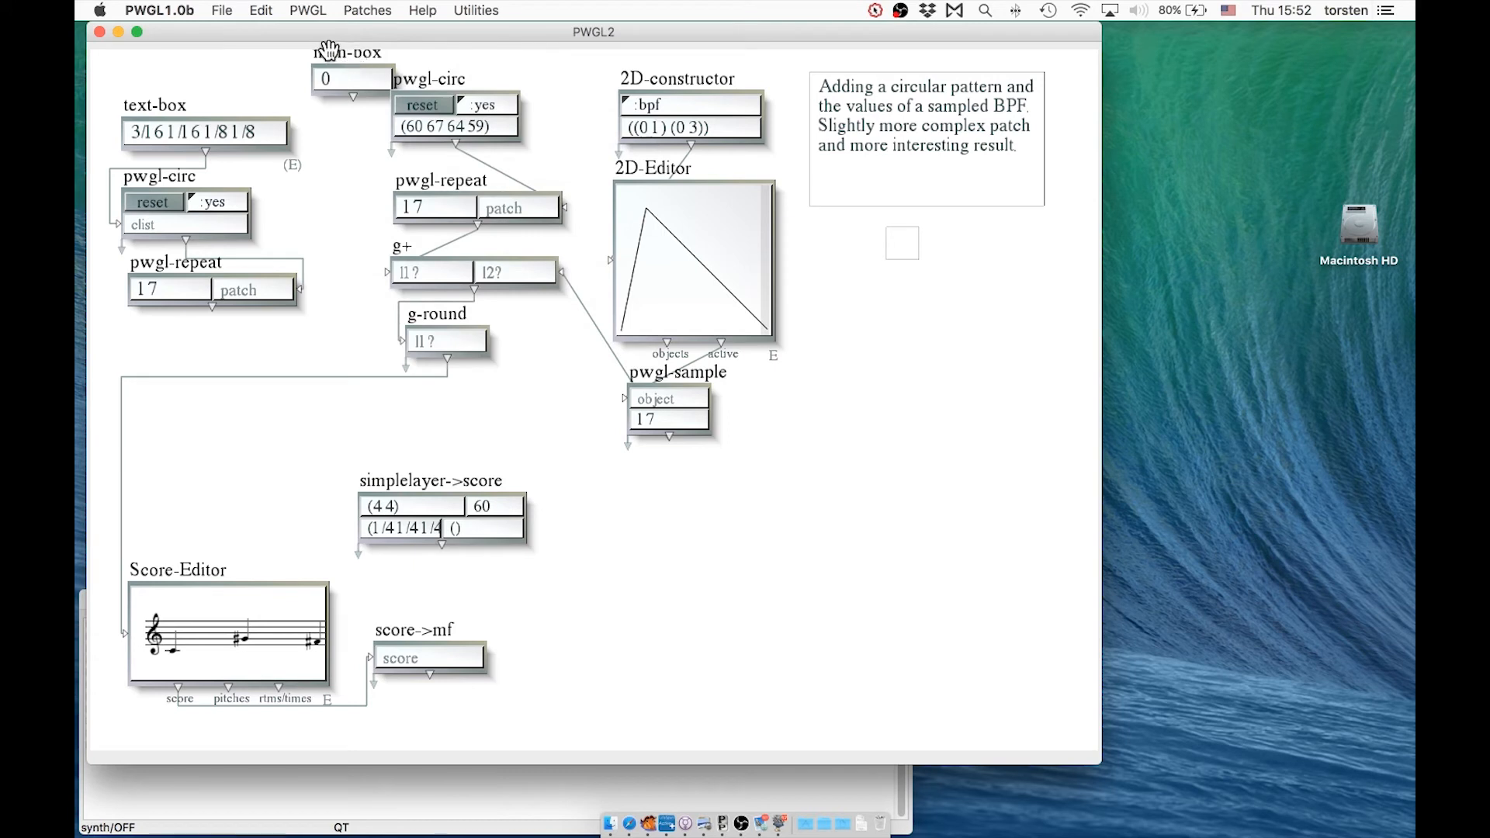
# Step: Move the num-box slightly away from the original pwgl-circ box and set its value to 17
pyautogui.moveTo(322, 49)
pyautogui.mouseDown()
pyautogui.moveTo(153, 47)
pyautogui.moveTo(296, 62)
pyautogui.mouseUp()
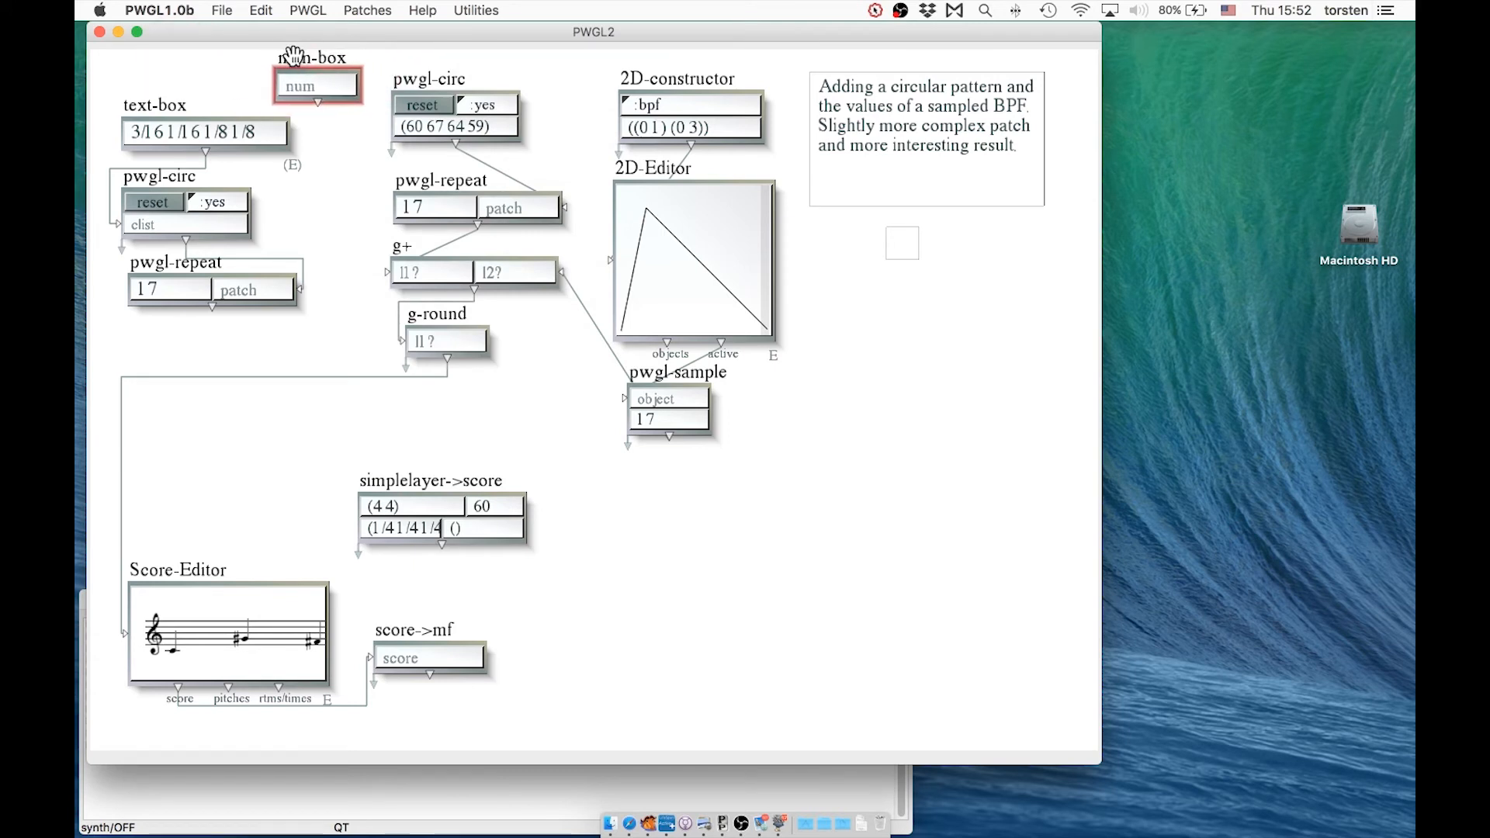
pyautogui.click(320, 84)
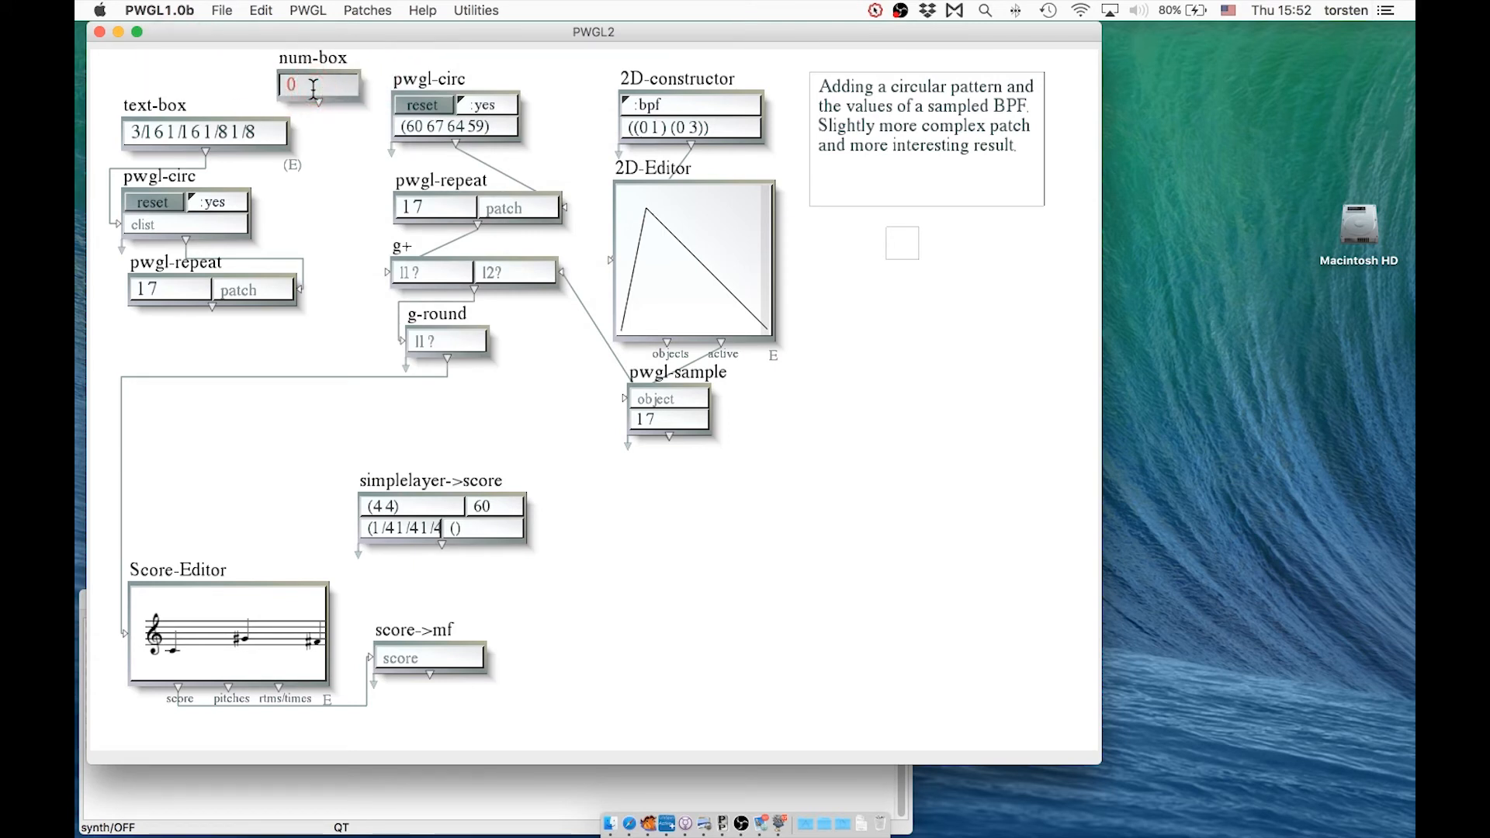
pyautogui.write('16')
pyautogui.press('BackSpace')
pyautogui.write('7')
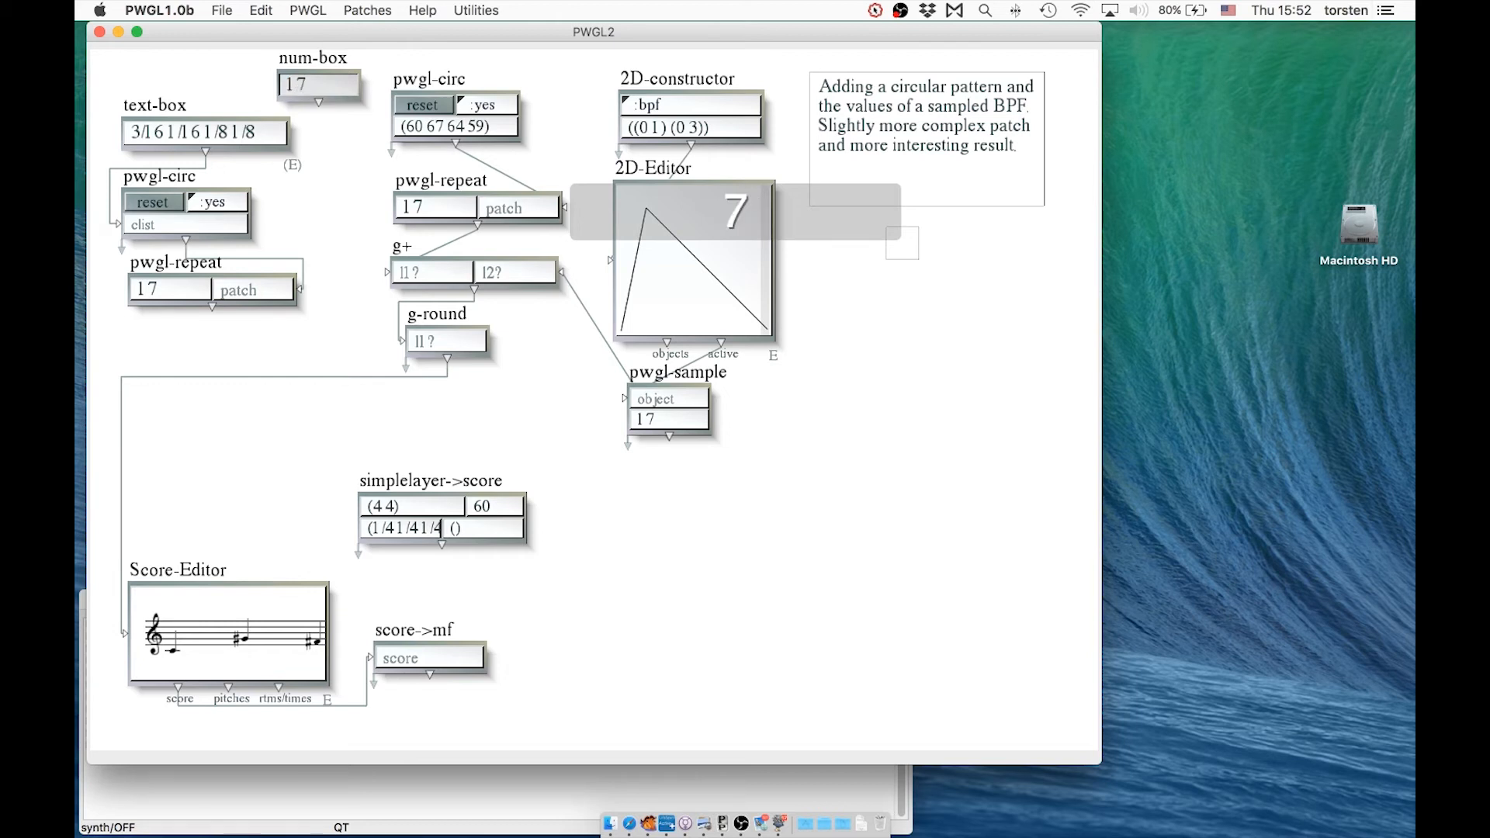
pyautogui.press('Return')
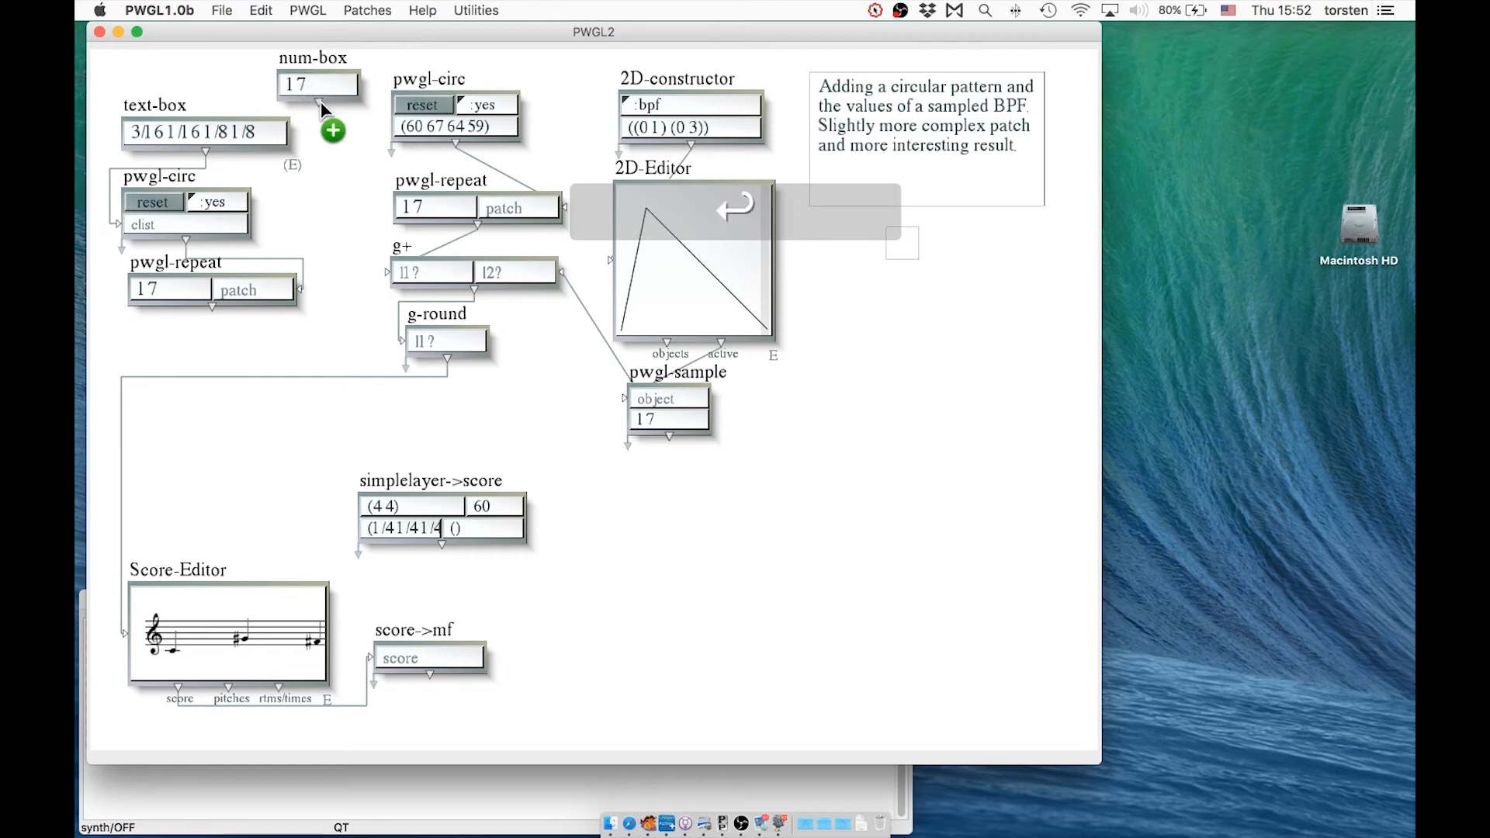
# Step: Connect the num-box to the count inputs of both pwgl-repeat boxes, shifting the text-box chain down and routing the cable around it
pyautogui.moveTo(320, 101); pyautogui.dragTo(422, 214)
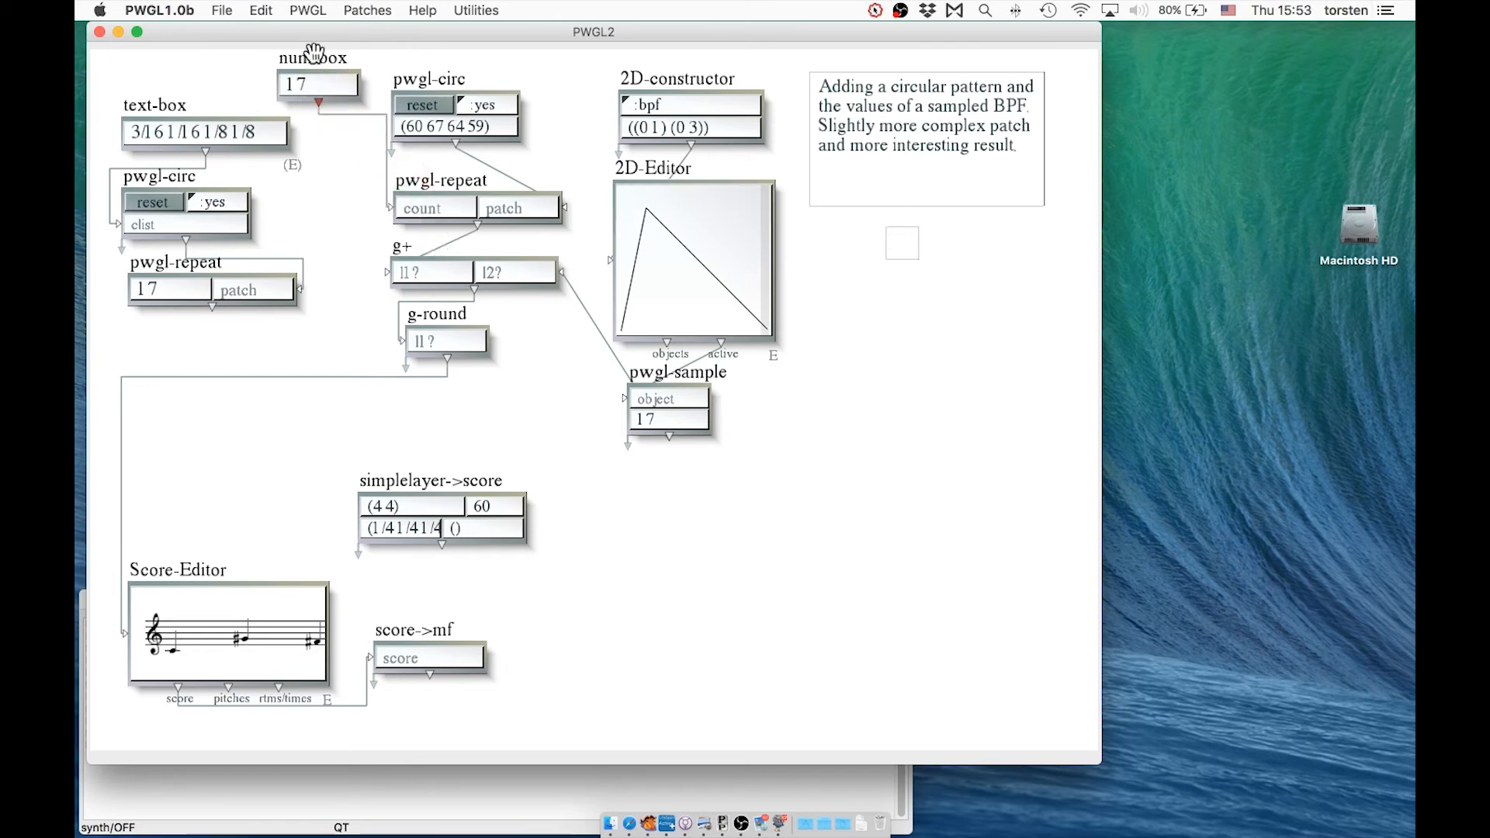
pyautogui.moveTo(320, 109); pyautogui.dragTo(171, 293)
pyautogui.moveTo(149, 79); pyautogui.dragTo(150, 311)
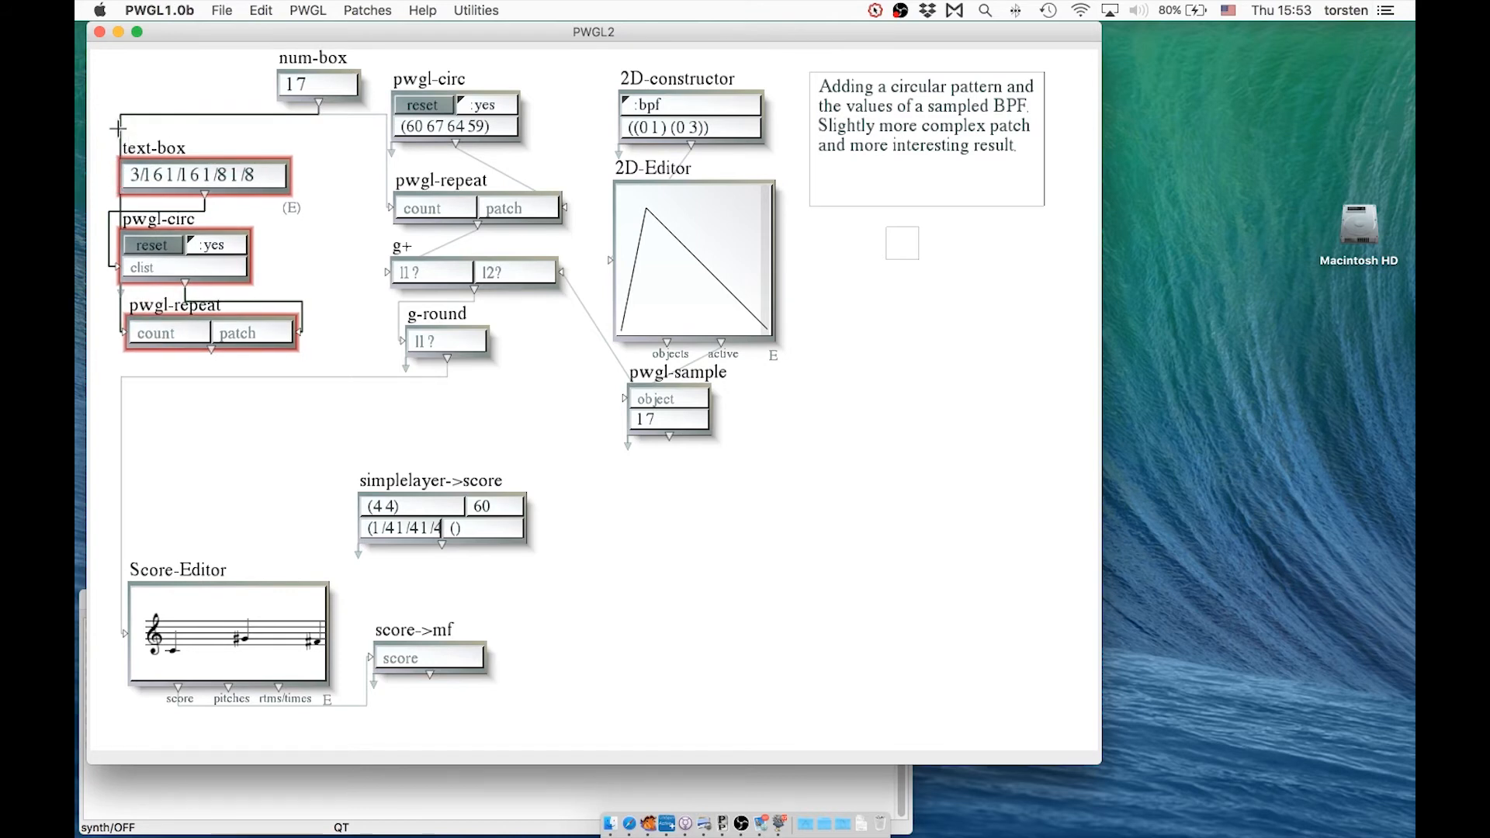
pyautogui.moveTo(121, 127)
pyautogui.mouseDown()
pyautogui.moveTo(90, 123)
pyautogui.moveTo(104, 128)
pyautogui.mouseUp()
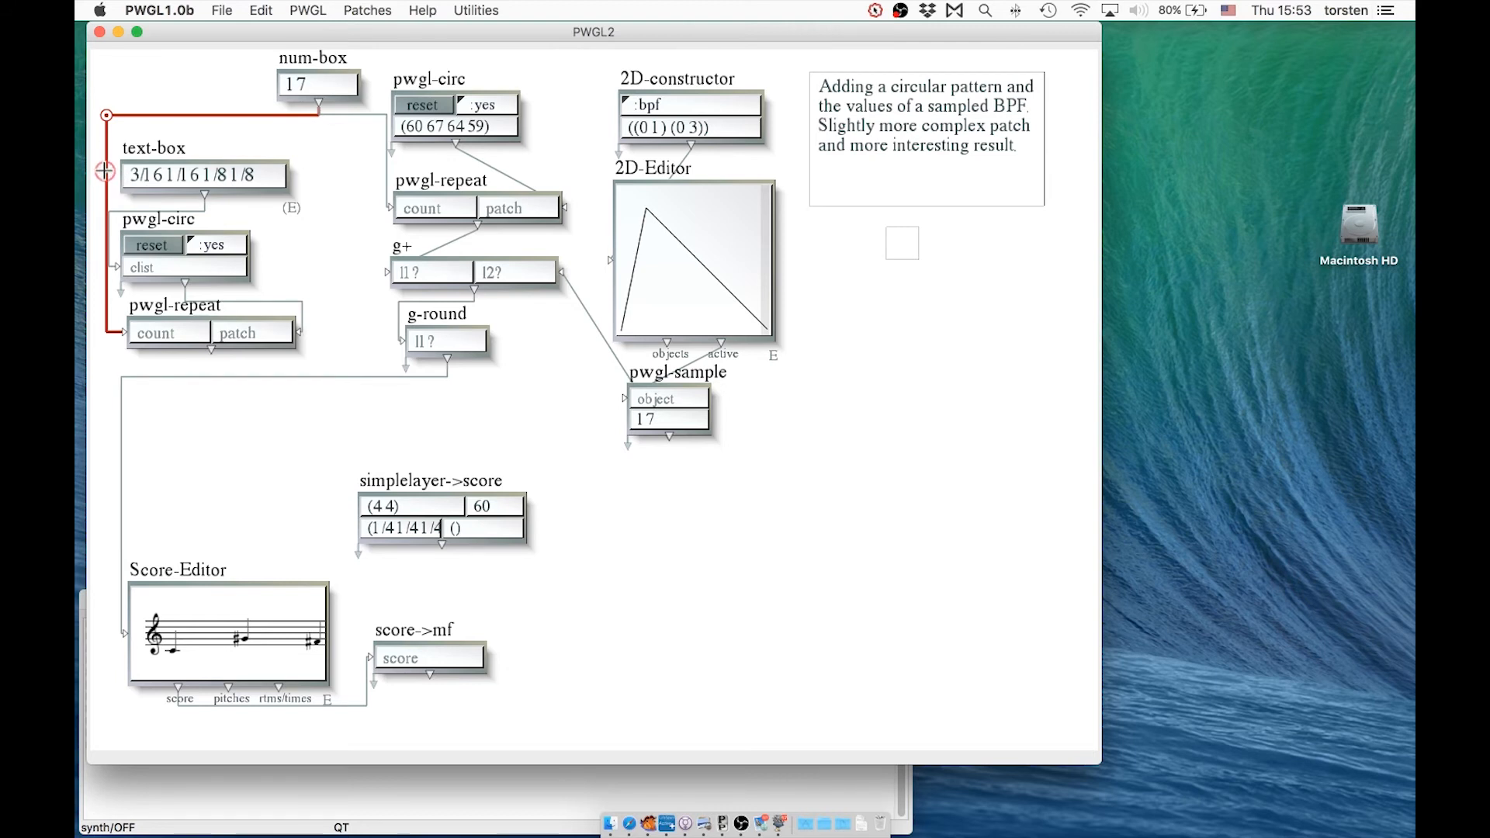
pyautogui.moveTo(105, 169); pyautogui.dragTo(100, 169)
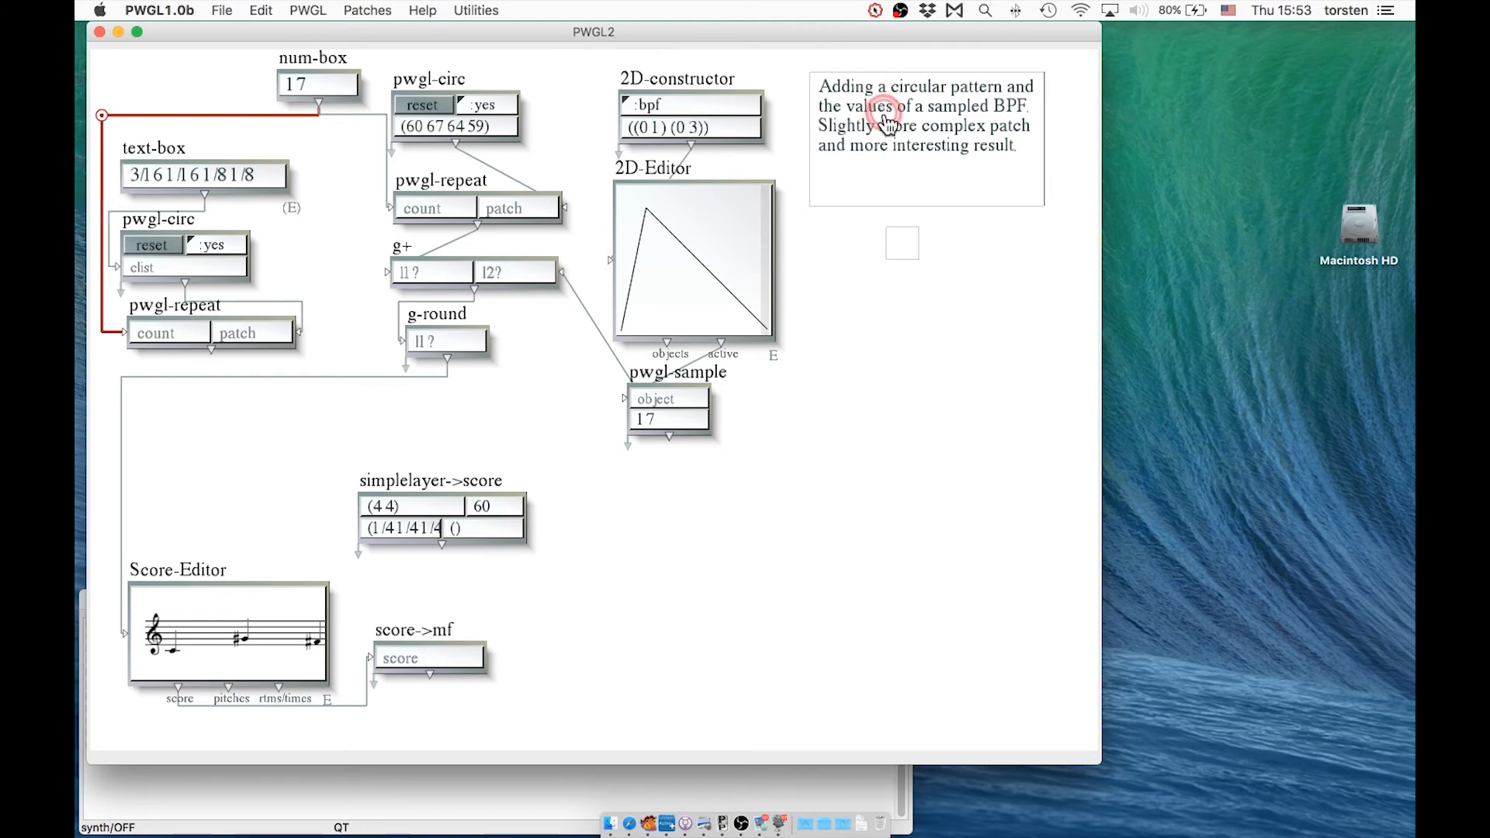
# Step: Delete the empty comment box below the patch description
pyautogui.click(908, 226)
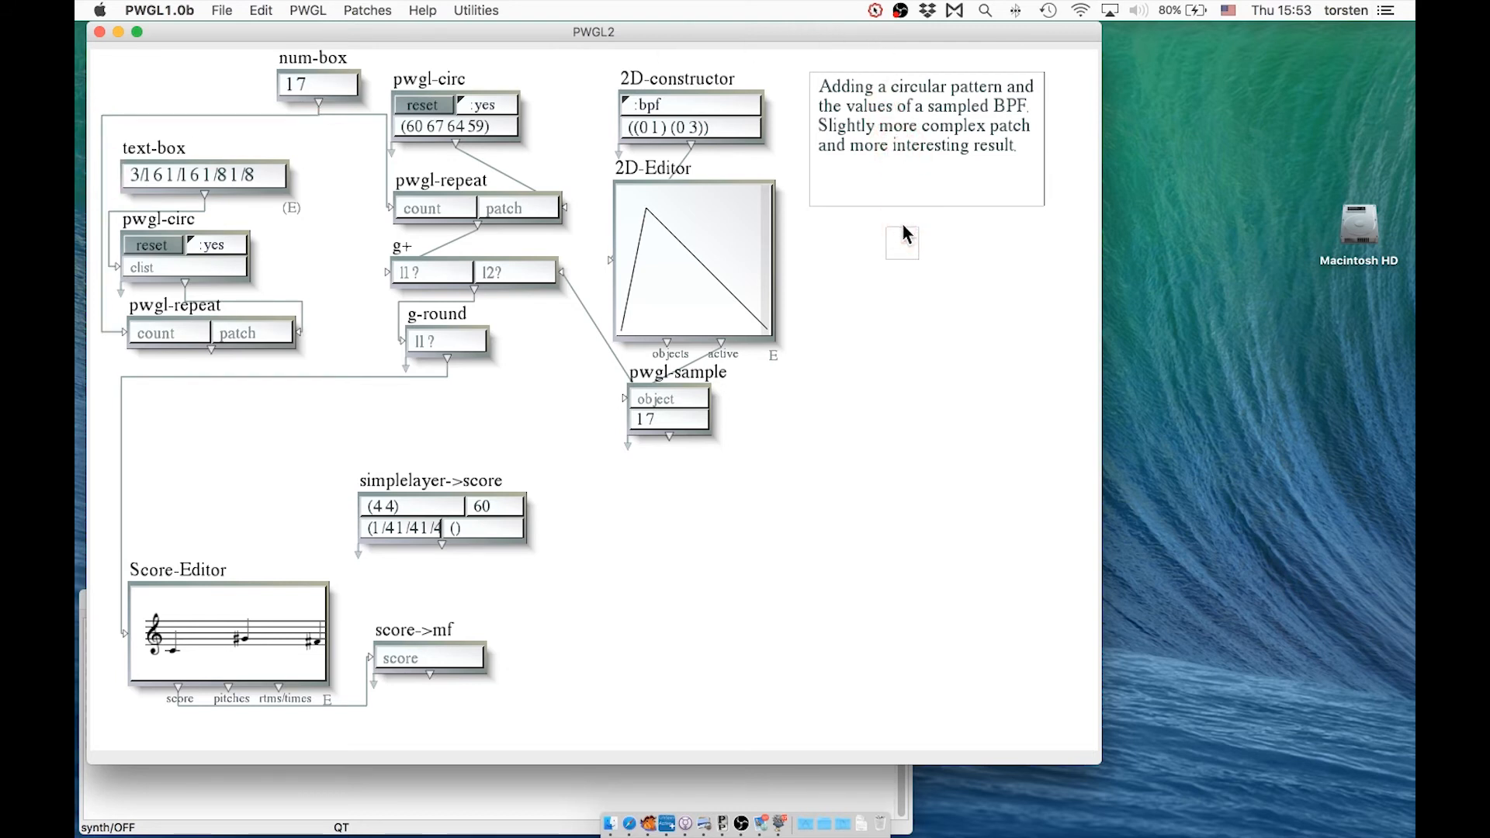
pyautogui.click(900, 225)
pyautogui.press('BackSpace')
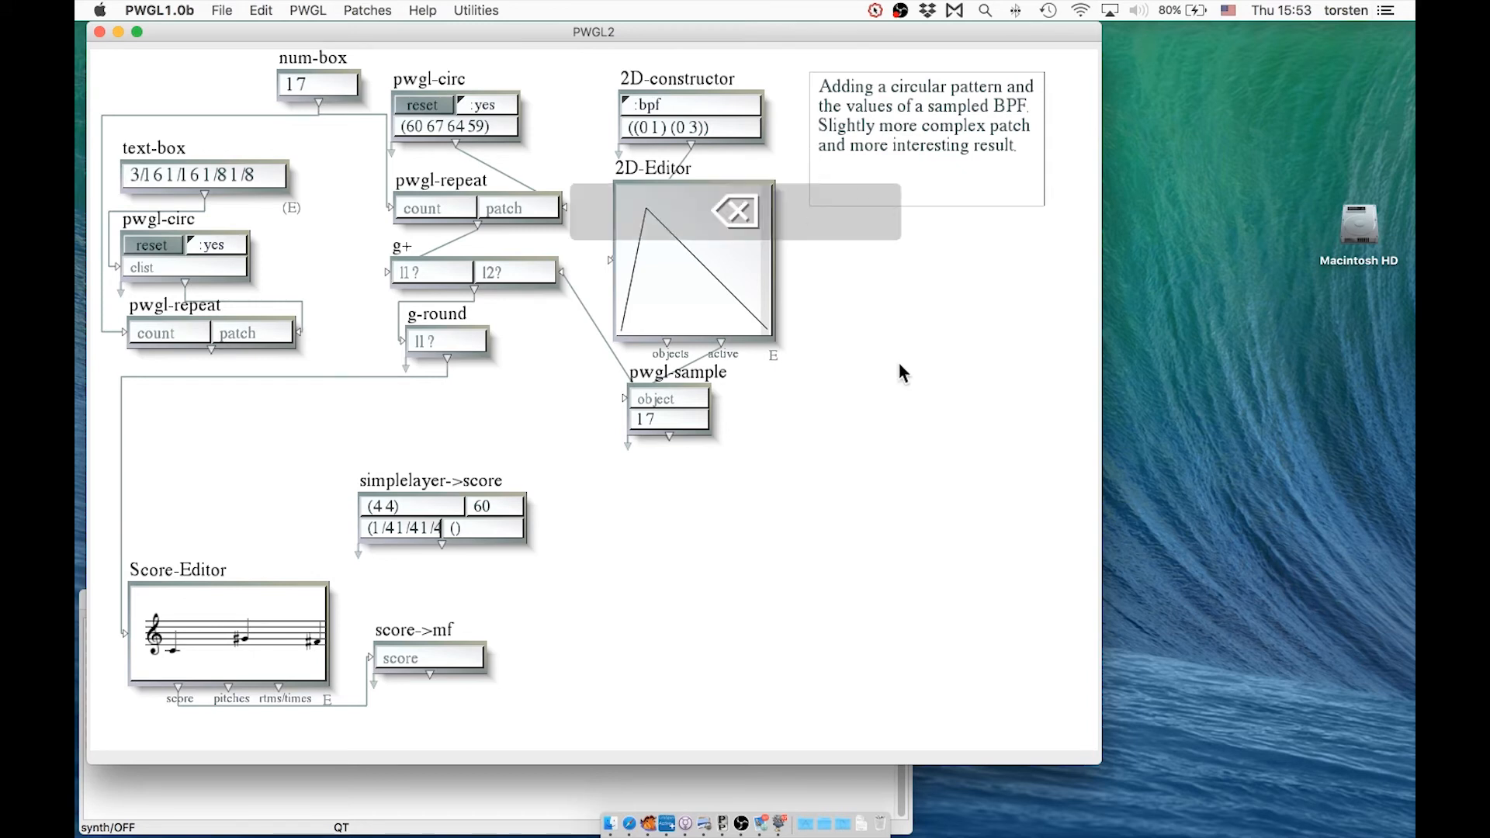
# Step: Shift the num-box slightly and give it the user string n
pyautogui.moveTo(292, 66); pyautogui.dragTo(286, 67)
pyautogui.write('17')
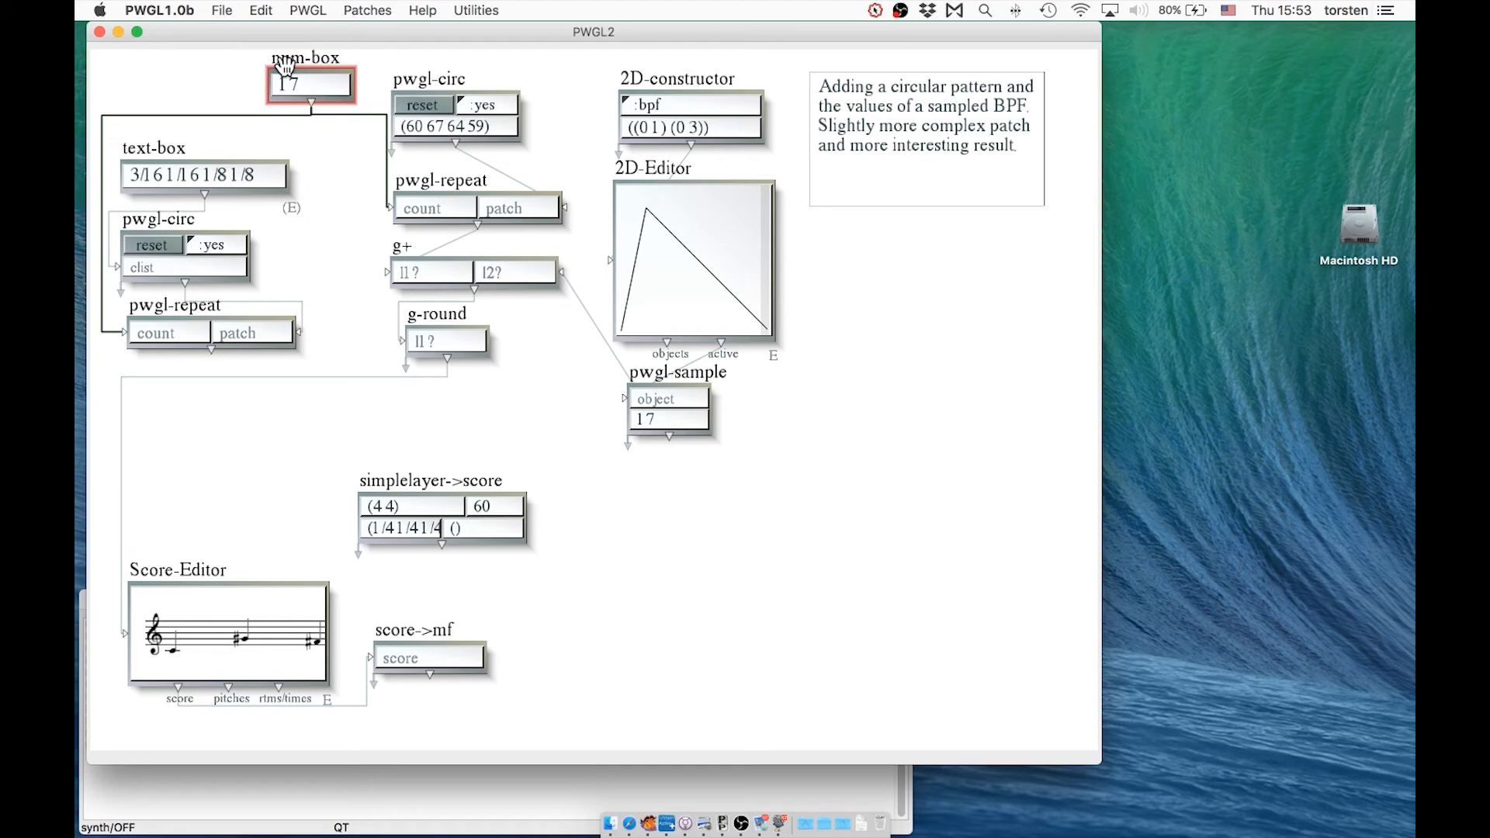
pyautogui.rightClick(287, 70)
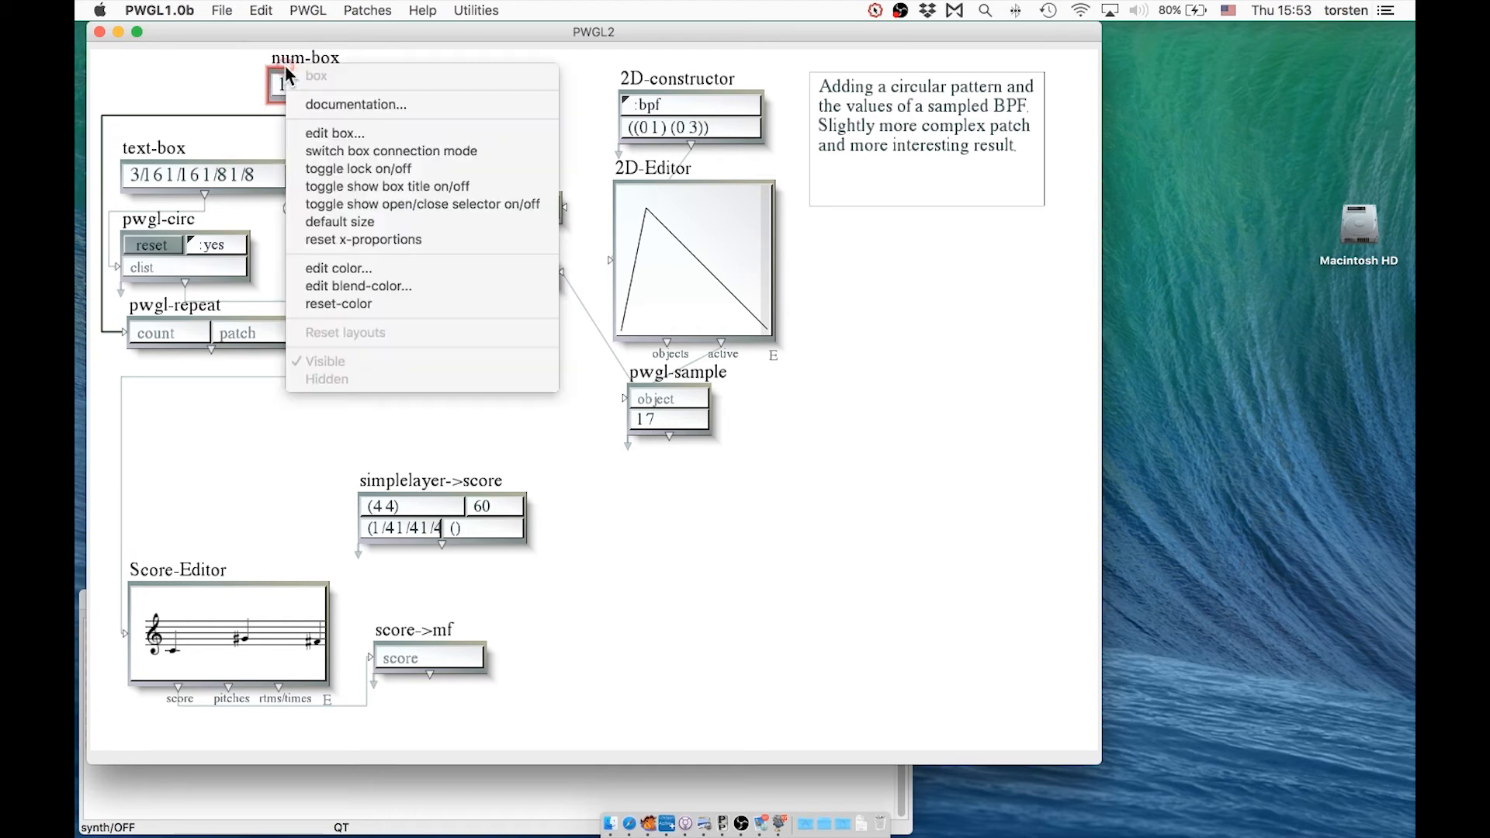
pyautogui.click(341, 137)
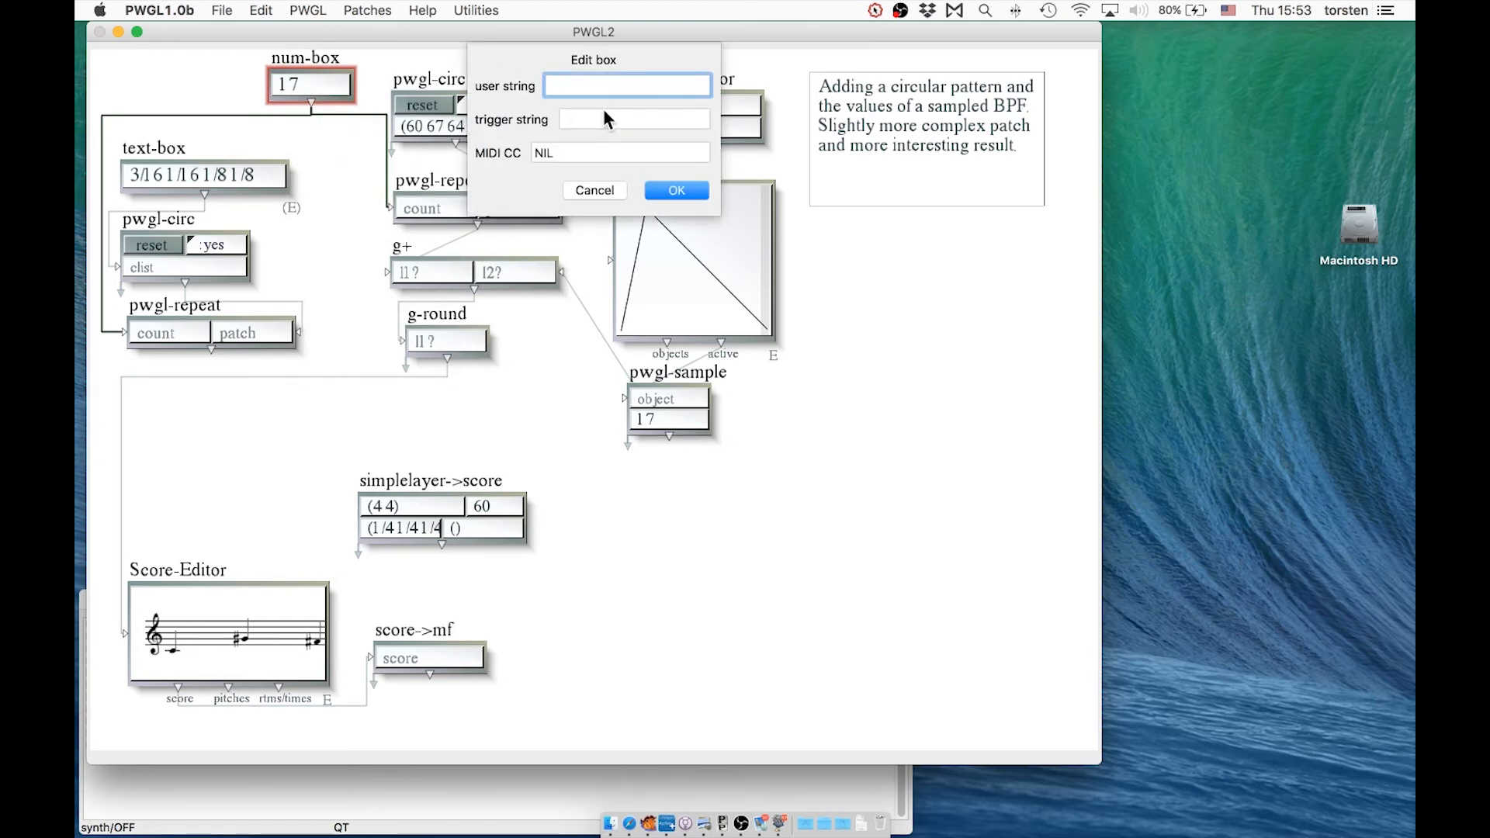
pyautogui.write('n')
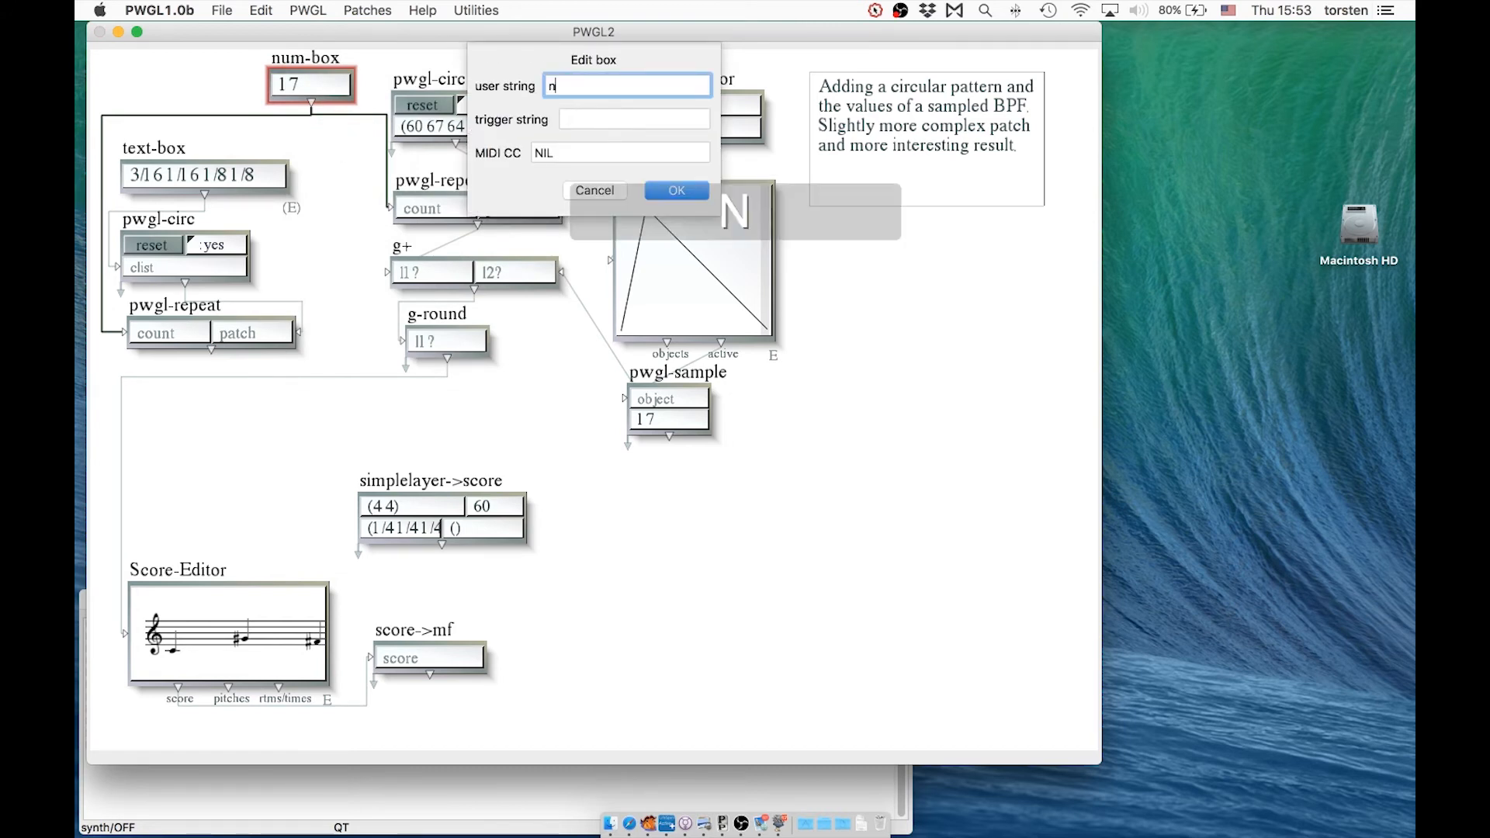
pyautogui.click(667, 190)
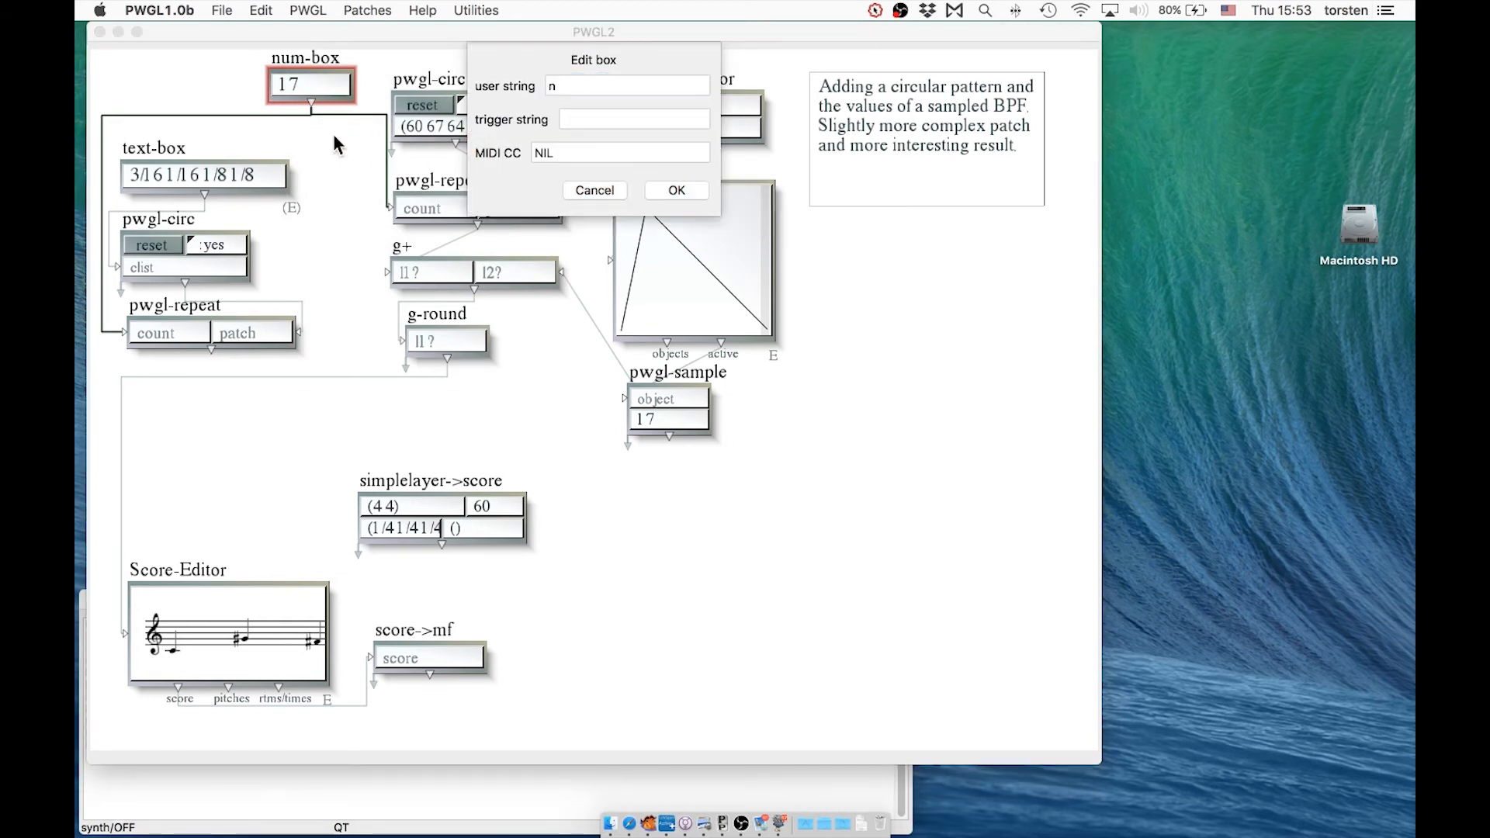
pyautogui.click(672, 190)
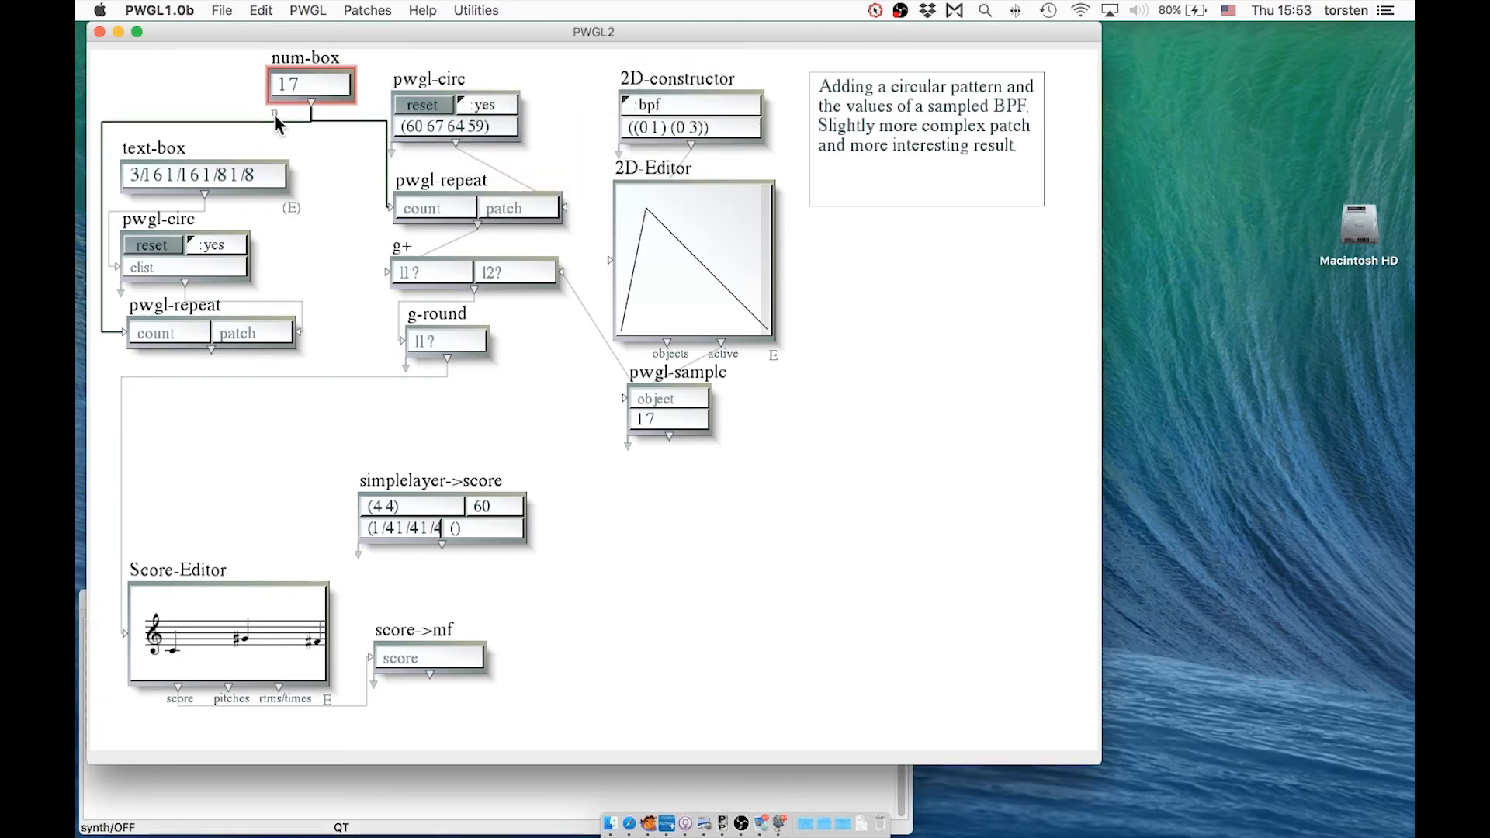
pyautogui.press('alt+super+8')
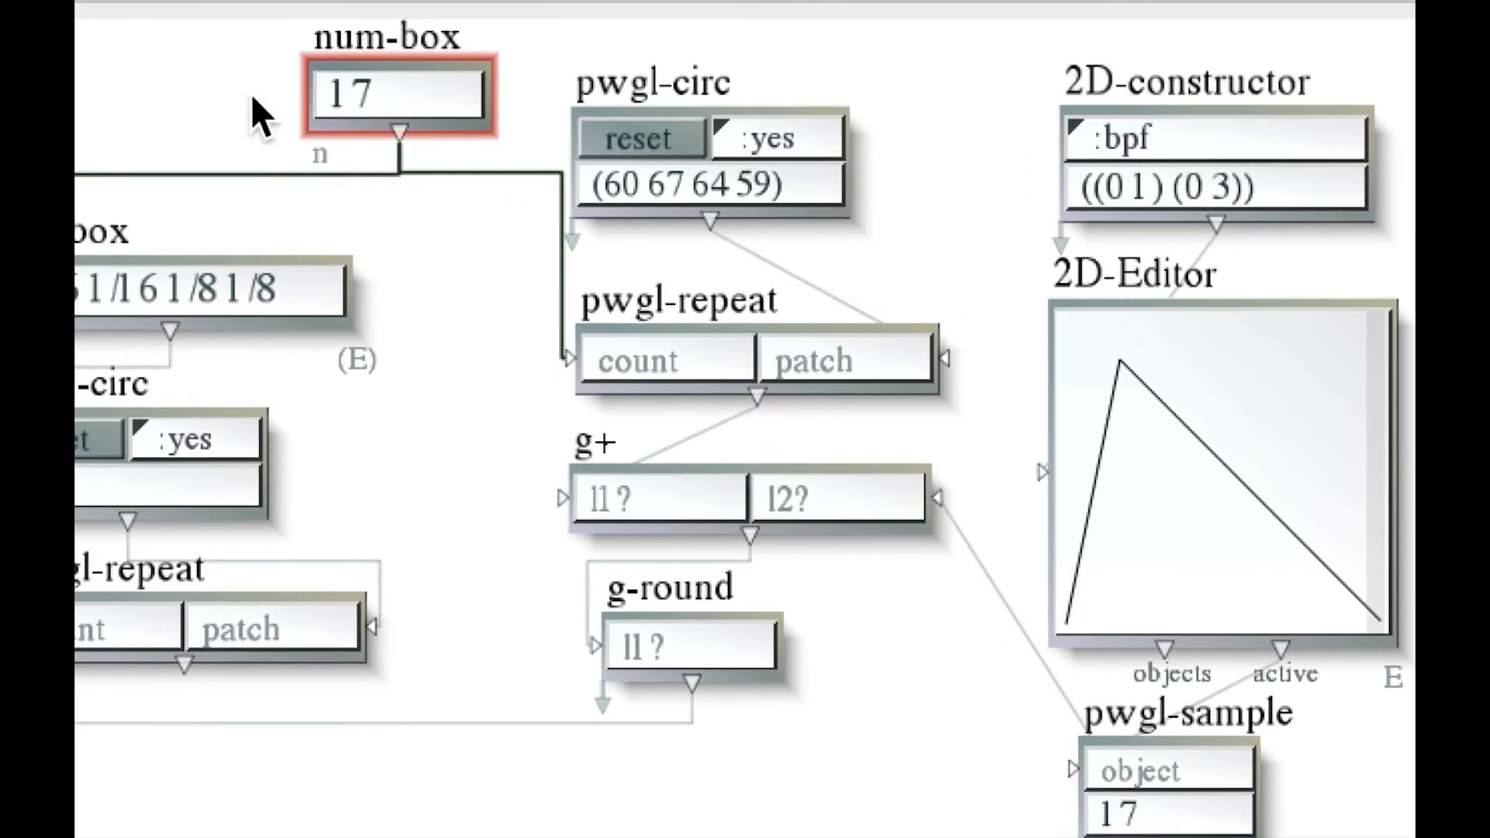
pyautogui.press('alt+super')
pyautogui.press('alt+super+8')
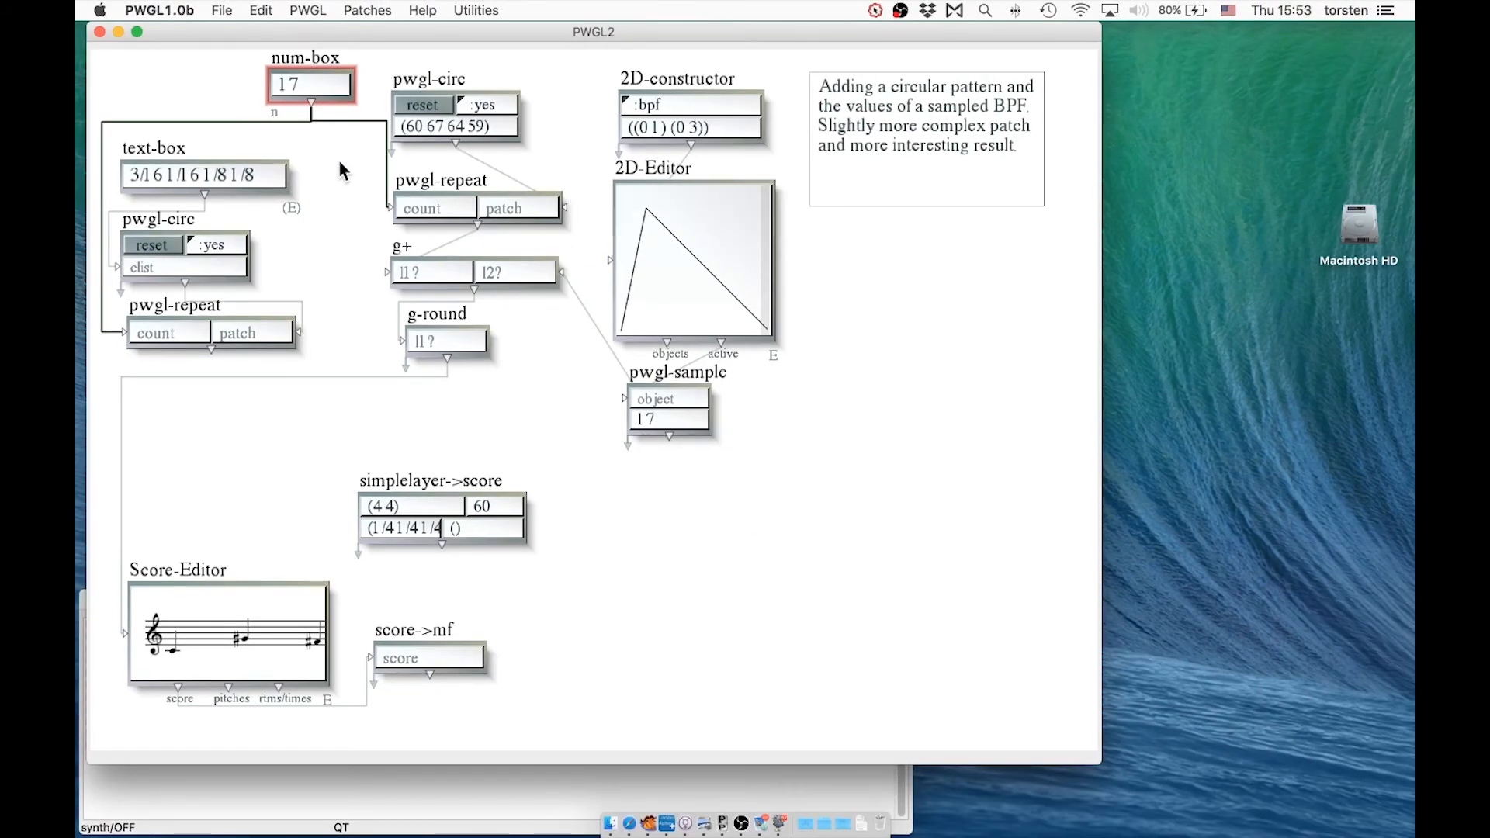
# Step: Tidy the cables from the num-box to the pitch pwgl-repeat and from the rhythm pwgl-circ to its pwgl-repeat
pyautogui.click(380, 167)
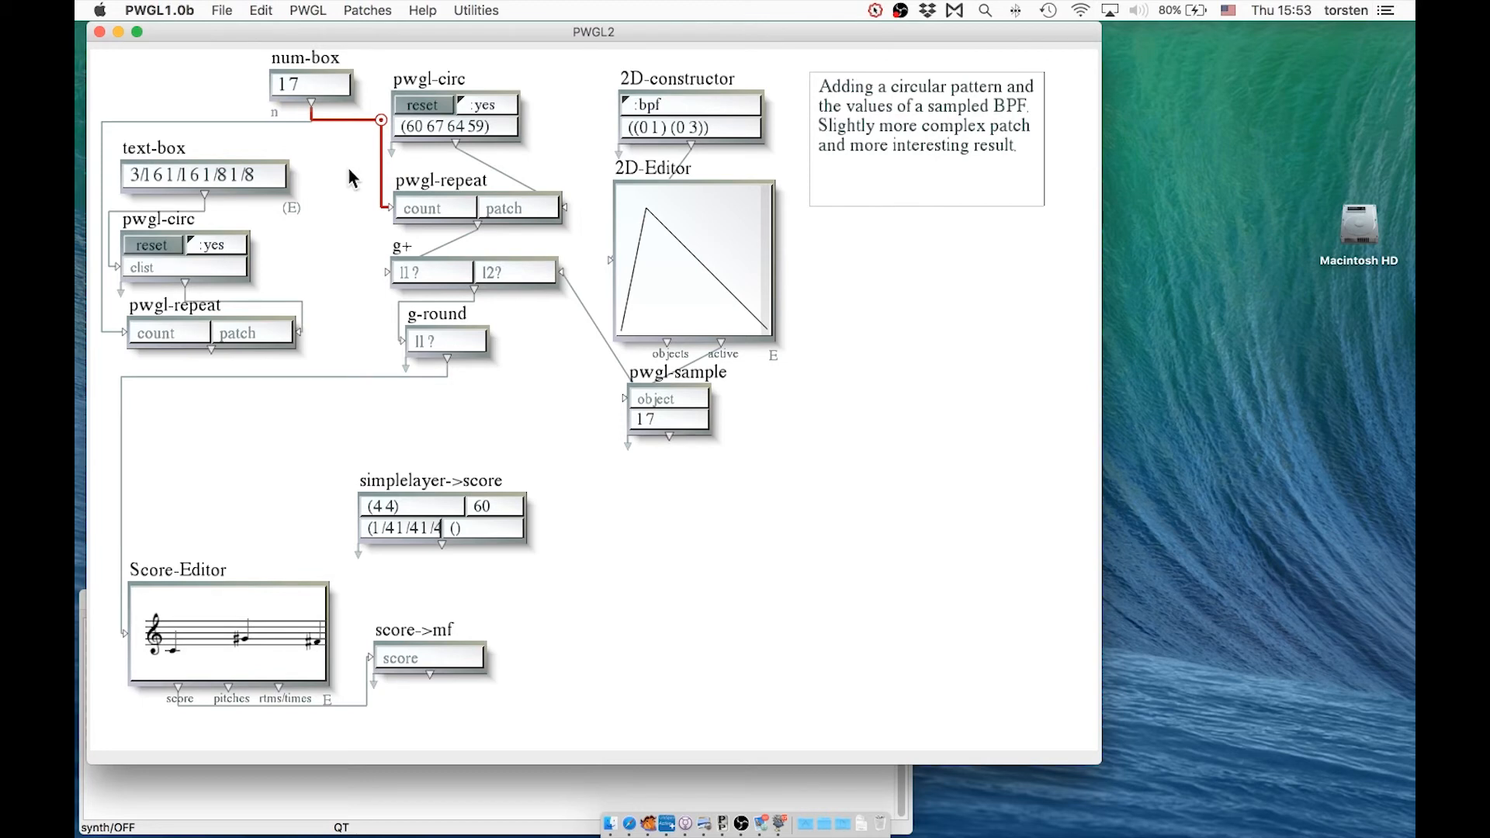
pyautogui.click(348, 169)
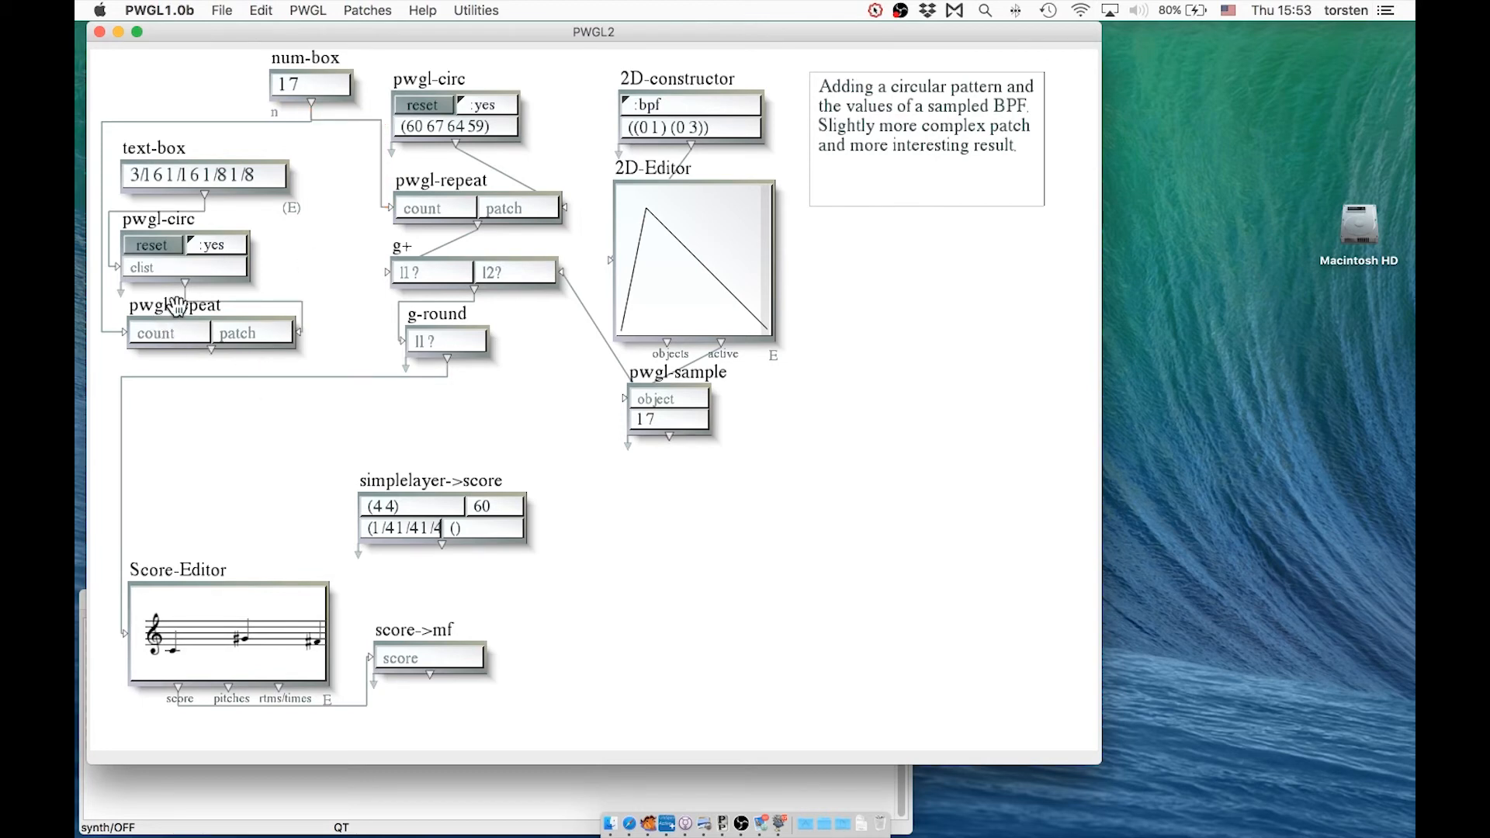
pyautogui.click(259, 301)
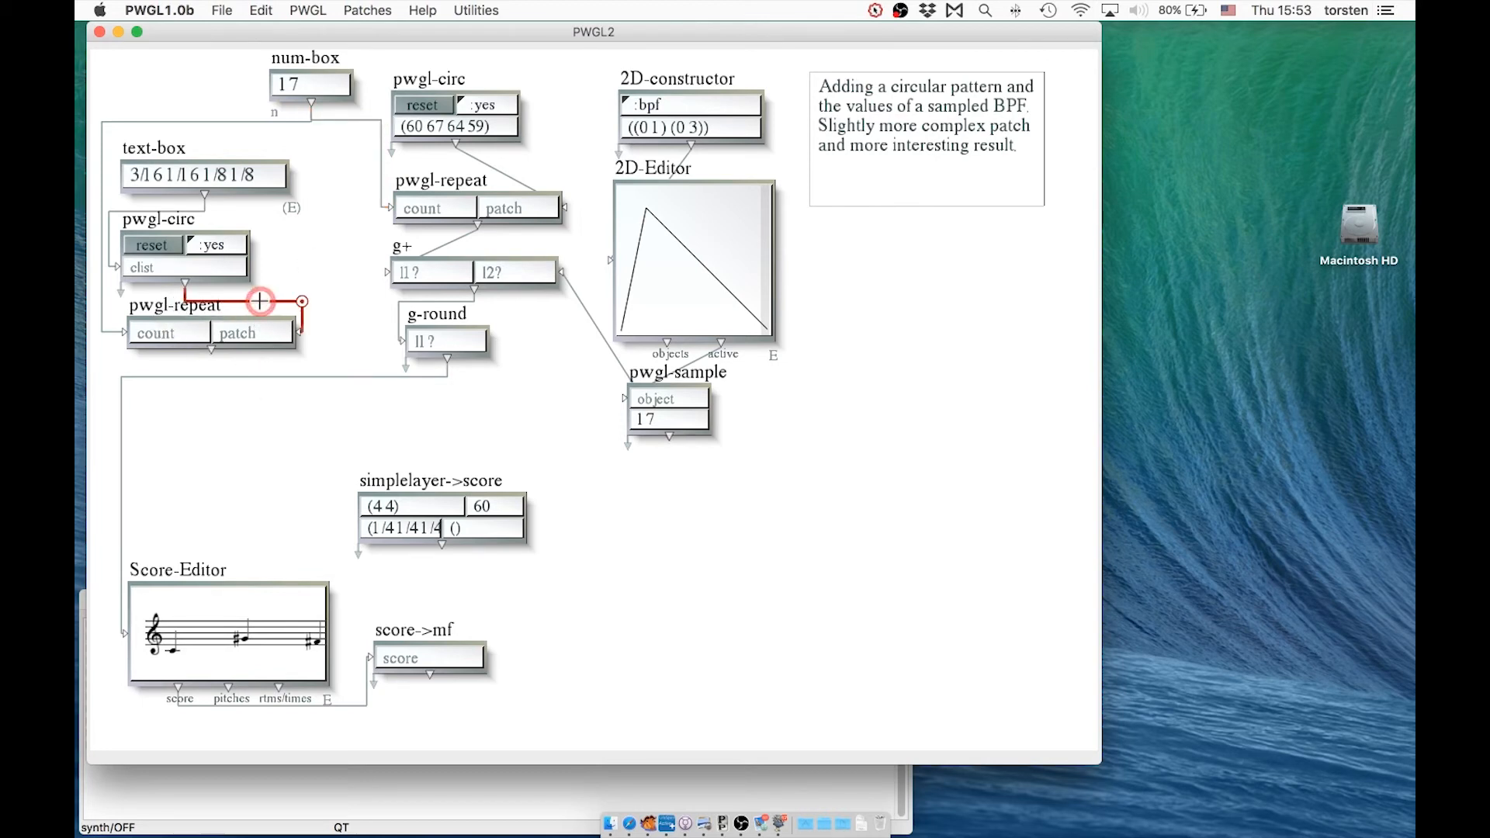
# Step: Evaluate the rhythm pwgl-repeat box and the g-round box to check their output lists
pyautogui.click(146, 307)
pyautogui.press('v')
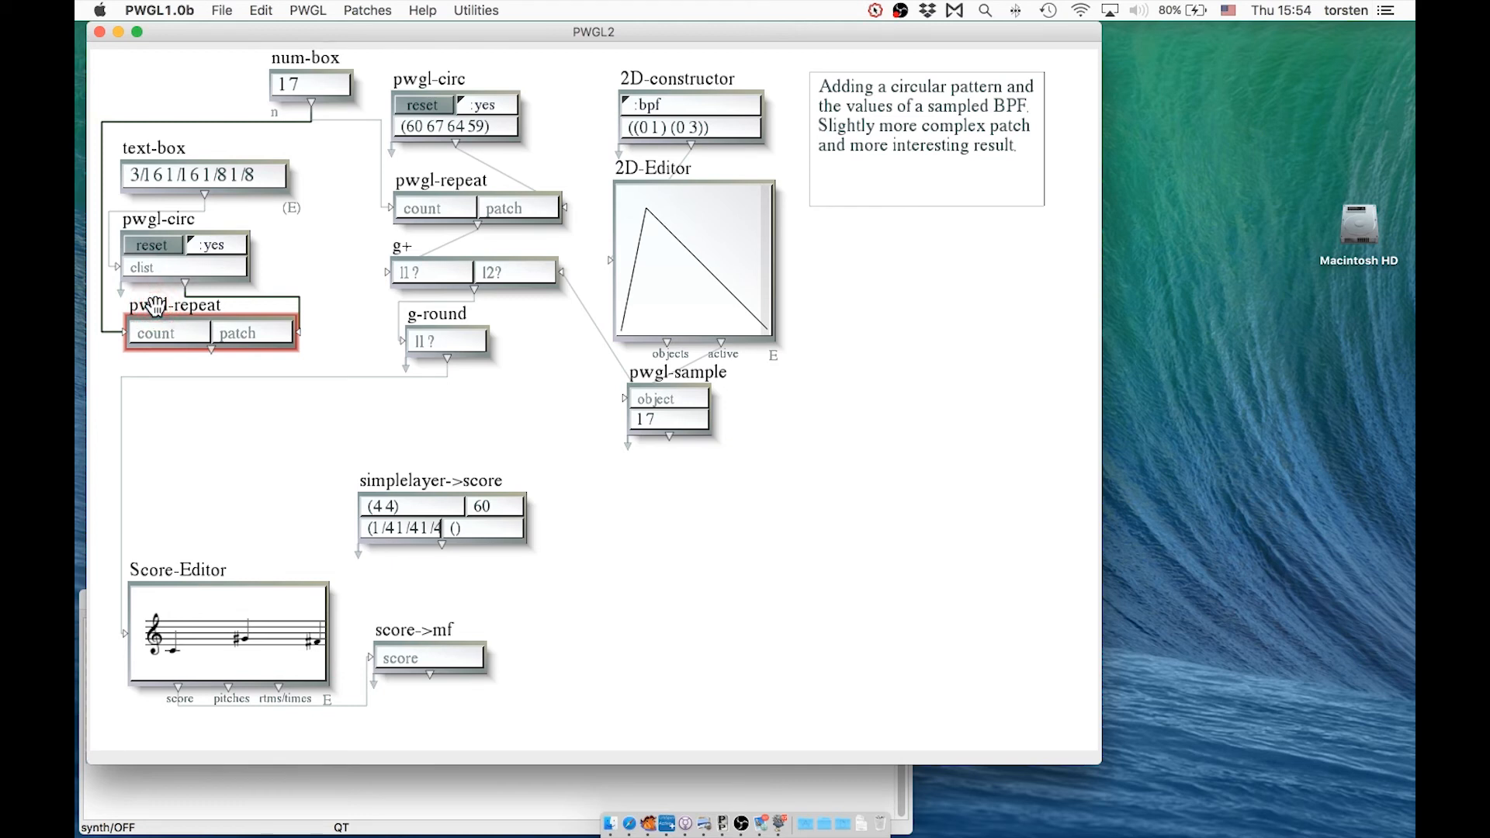
pyautogui.press('v')
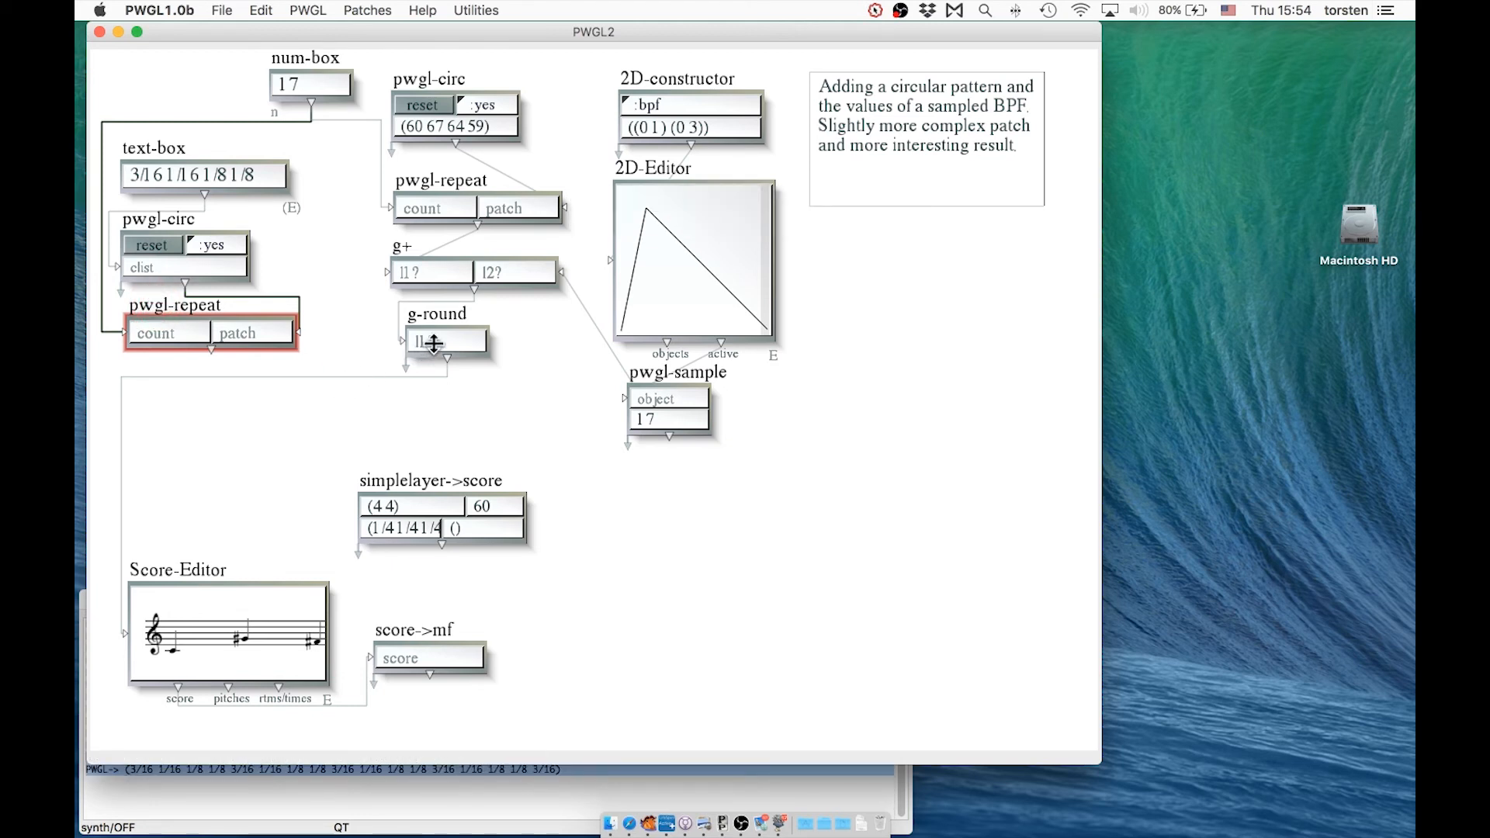
pyautogui.click(435, 318)
pyautogui.press('v')
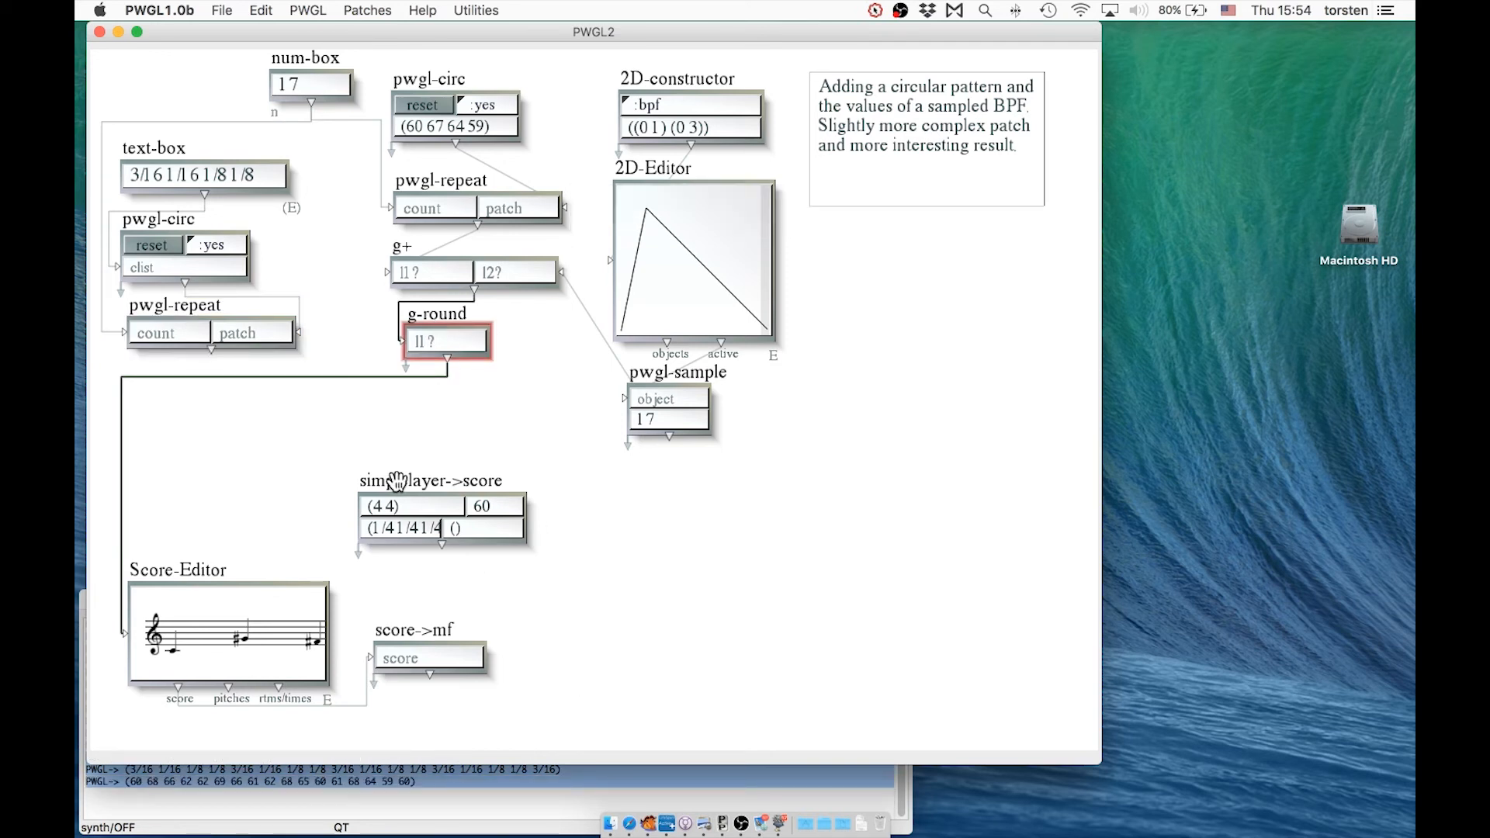
# Step: Place simplelayer->score above the Score-Editor, connecting the rhythm pwgl-repeat to rhythmseq, g-round to pitchseq, and its output to the Score-Editor
pyautogui.moveTo(372, 472); pyautogui.dragTo(200, 437)
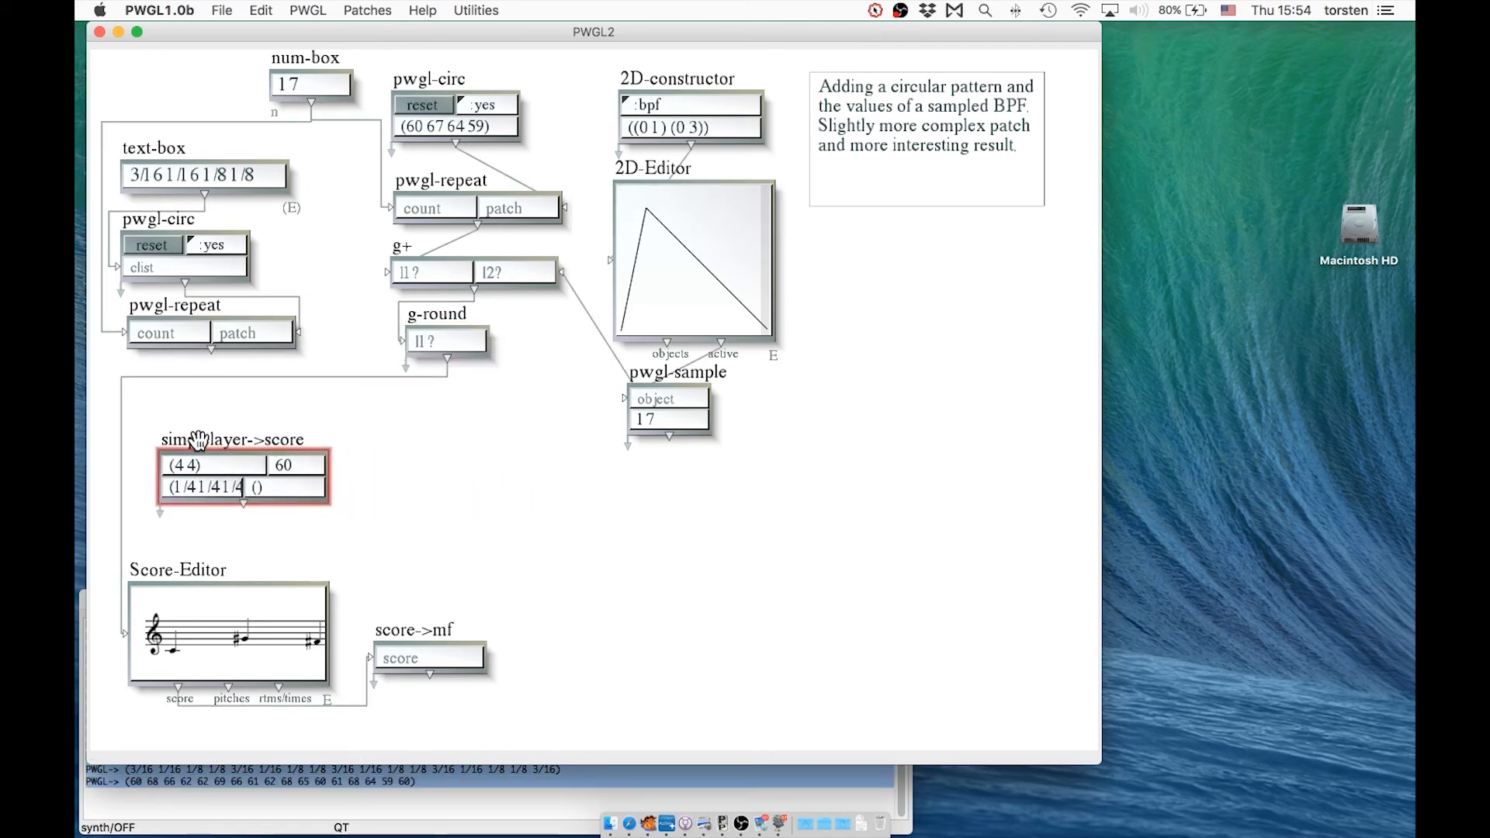
pyautogui.click(200, 397)
pyautogui.moveTo(211, 349)
pyautogui.mouseDown()
pyautogui.moveTo(189, 495)
pyautogui.moveTo(177, 486)
pyautogui.mouseUp()
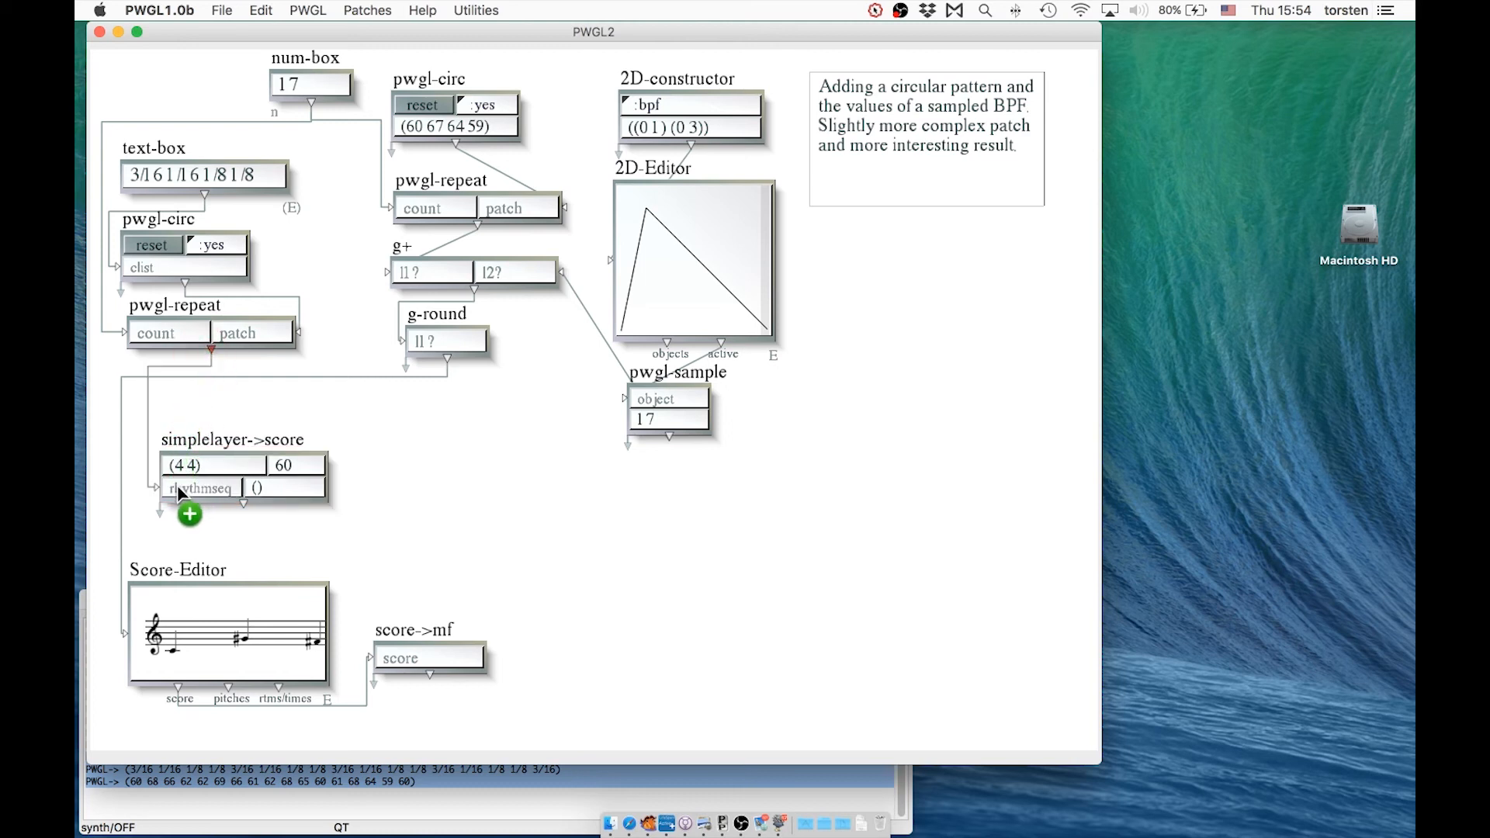
pyautogui.moveTo(447, 365); pyautogui.dragTo(198, 621)
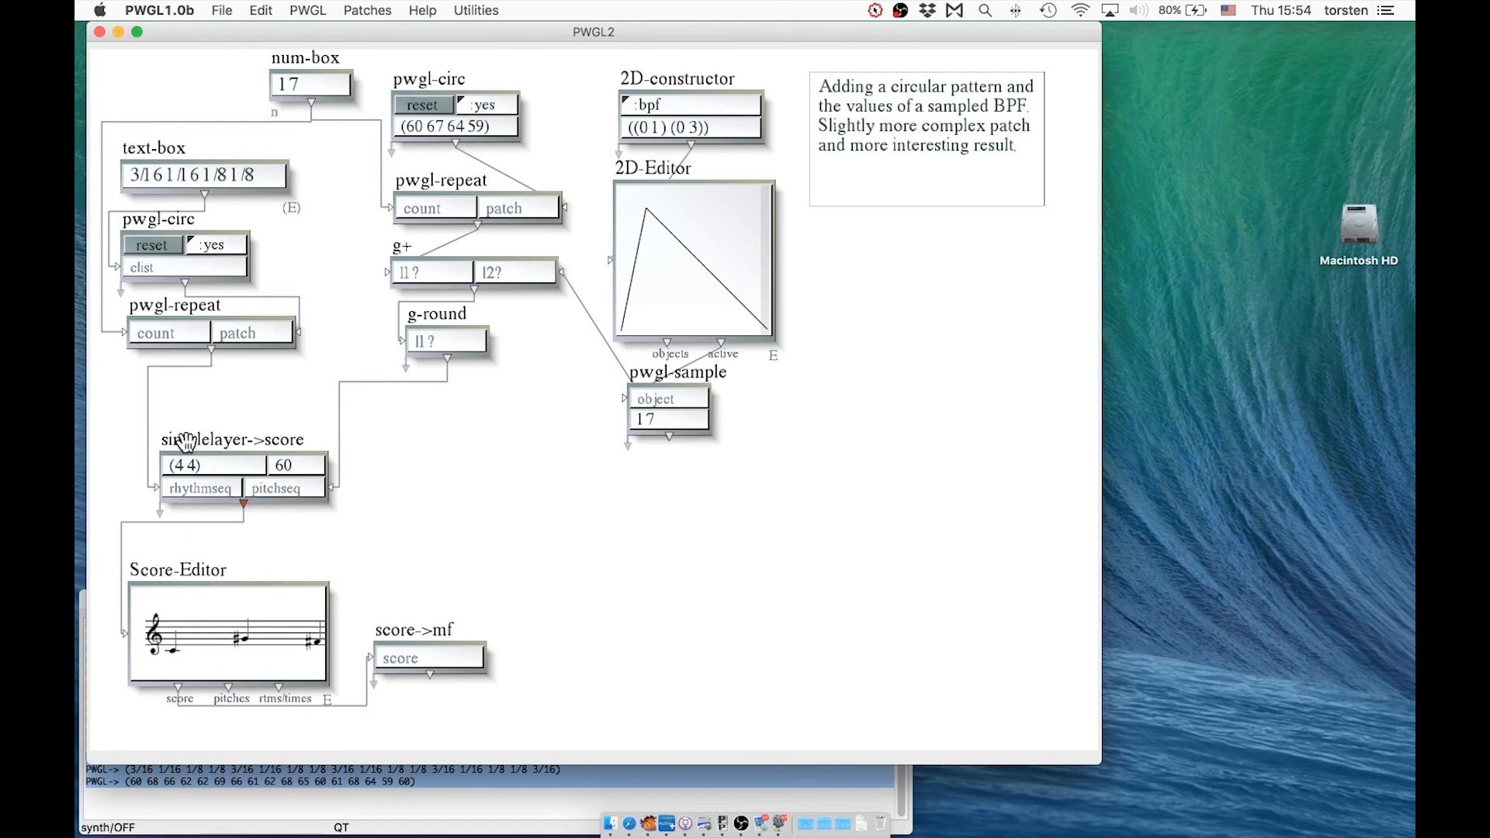
pyautogui.click(180, 449)
pyautogui.moveTo(180, 449); pyautogui.dragTo(155, 484)
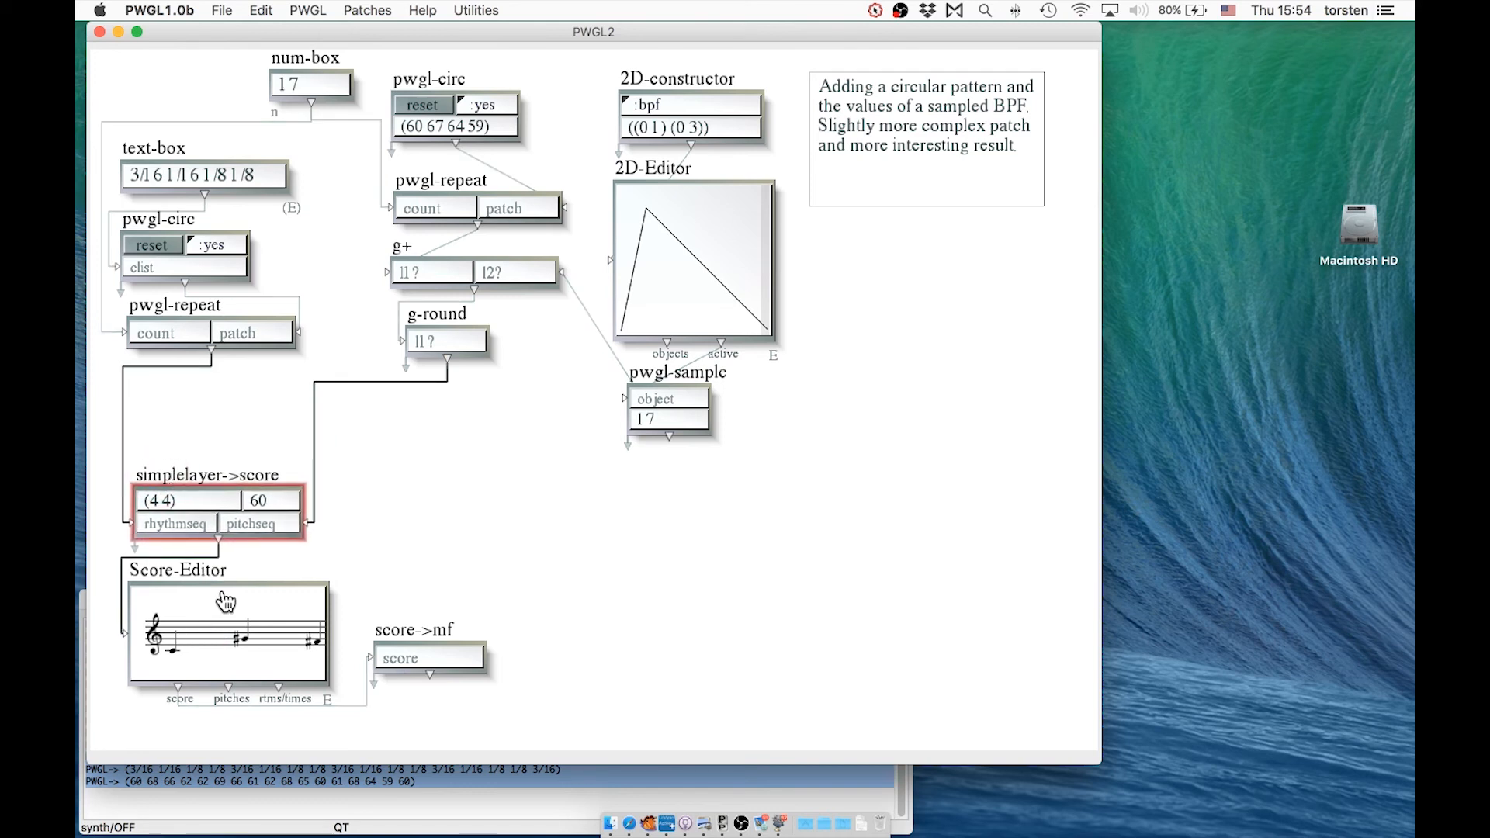
# Step: Evaluate the Score-Editor box, open its score in a separate window and play it back
pyautogui.click(209, 575)
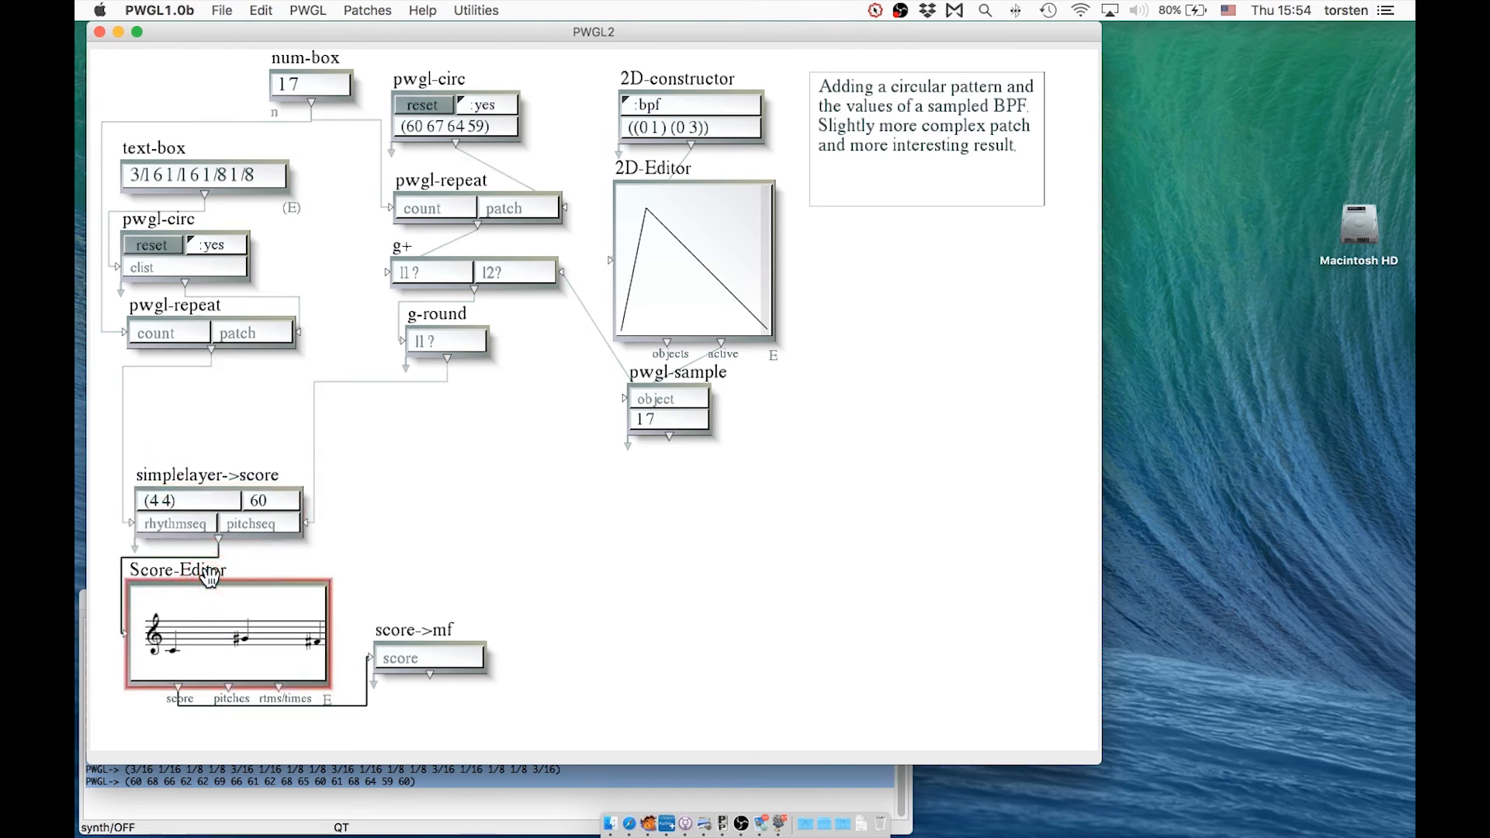
pyautogui.press('v')
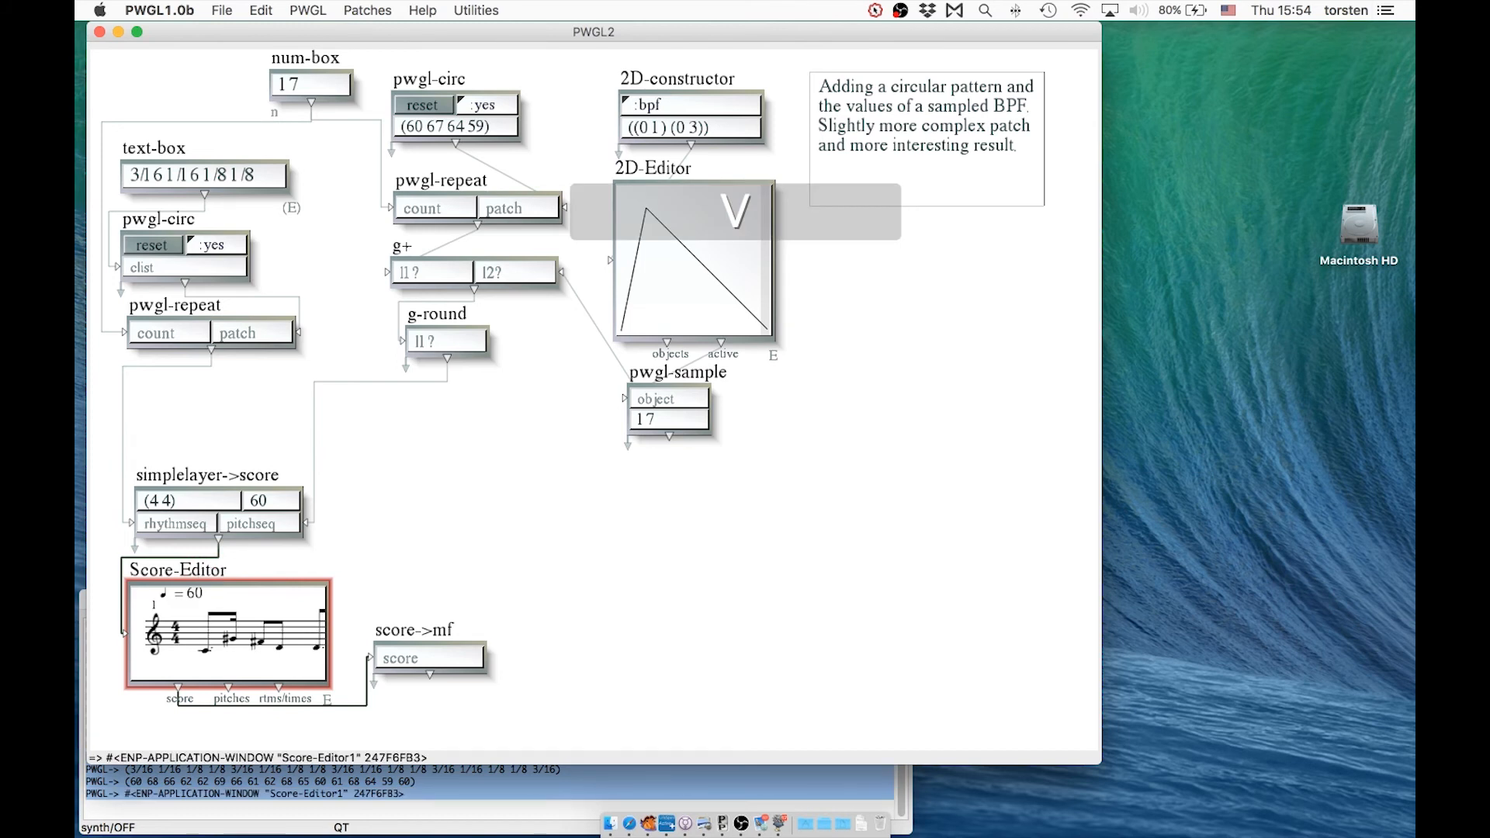
pyautogui.doubleClick(236, 608)
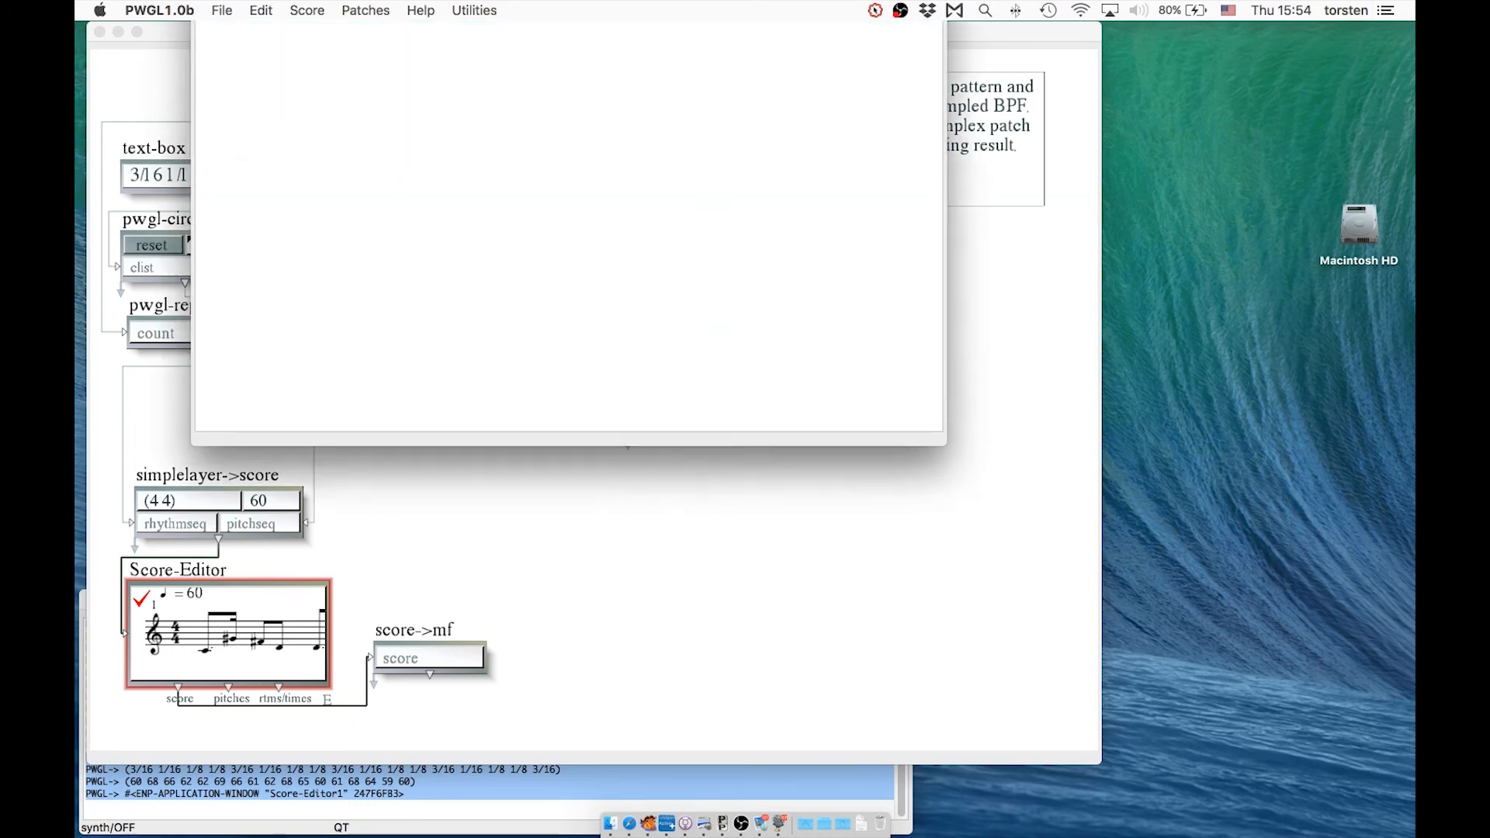
pyautogui.moveTo(626, 57); pyautogui.dragTo(587, 75)
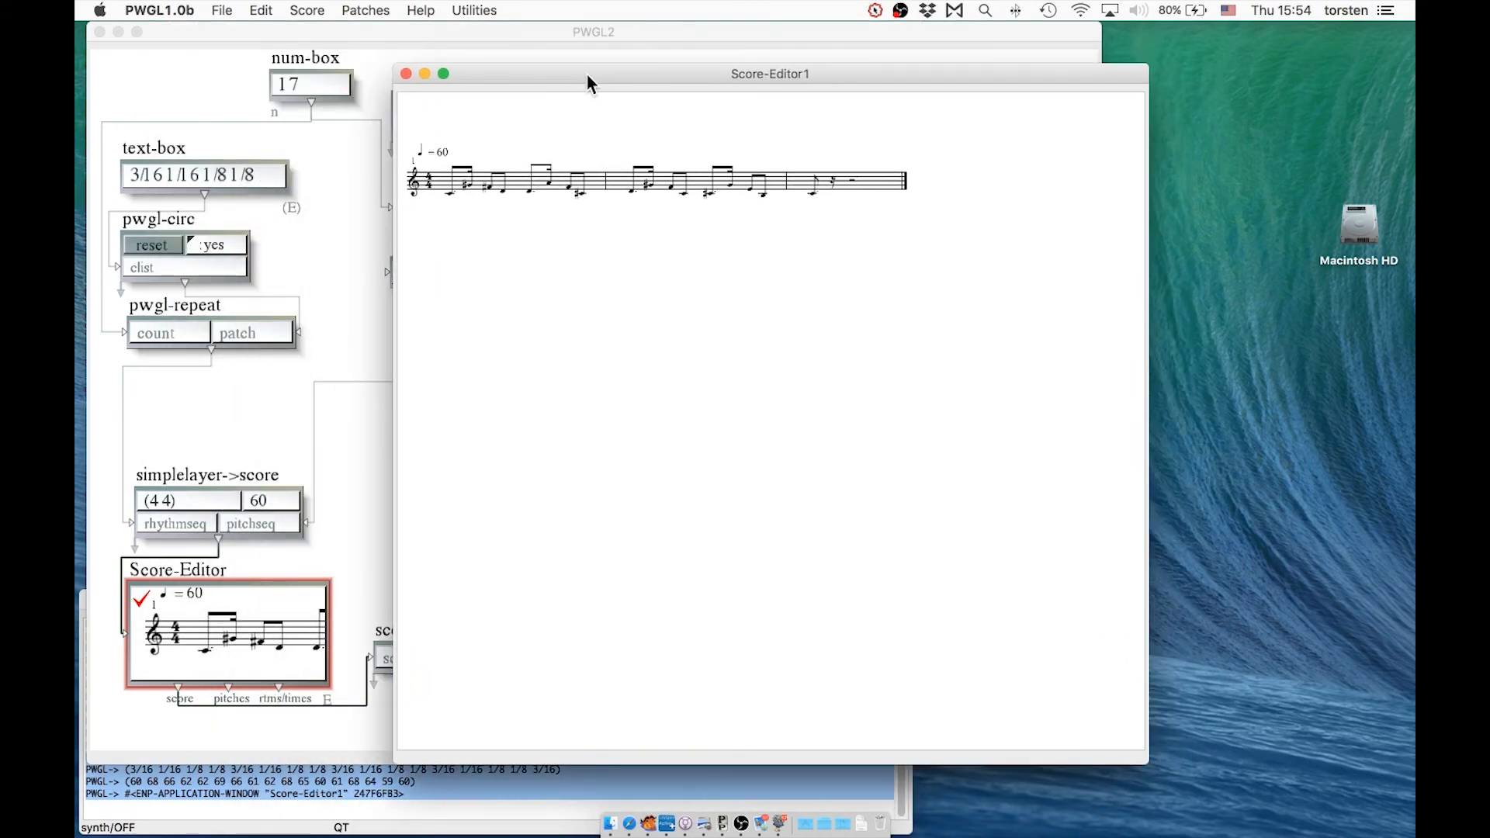
pyautogui.press('space')
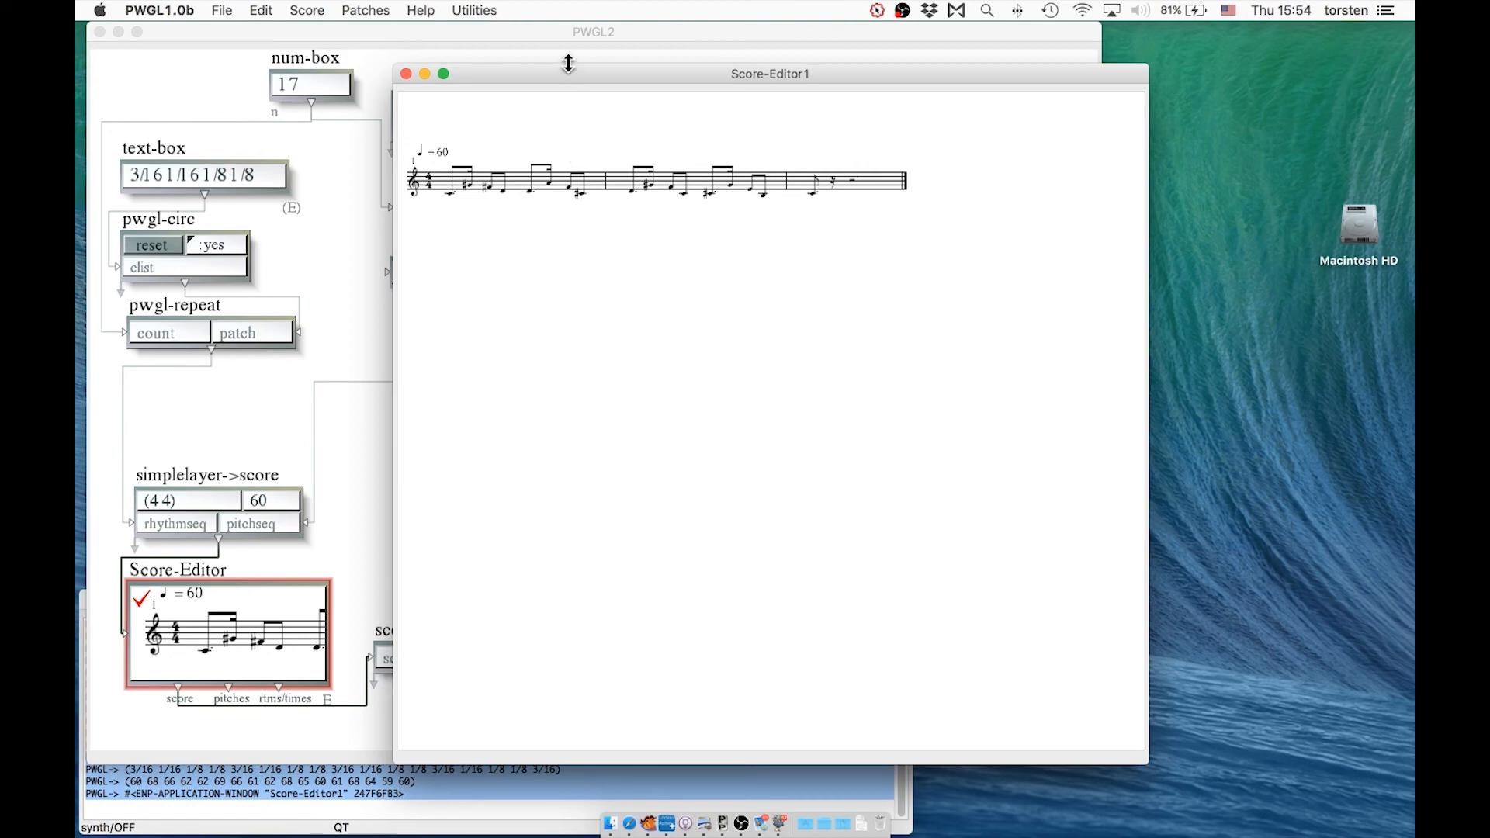
# Step: Move the score window aside, open the 2D-Editor's BPF and shift its peak to about x 0.65, y 2.5
pyautogui.moveTo(562, 74); pyautogui.dragTo(794, 109)
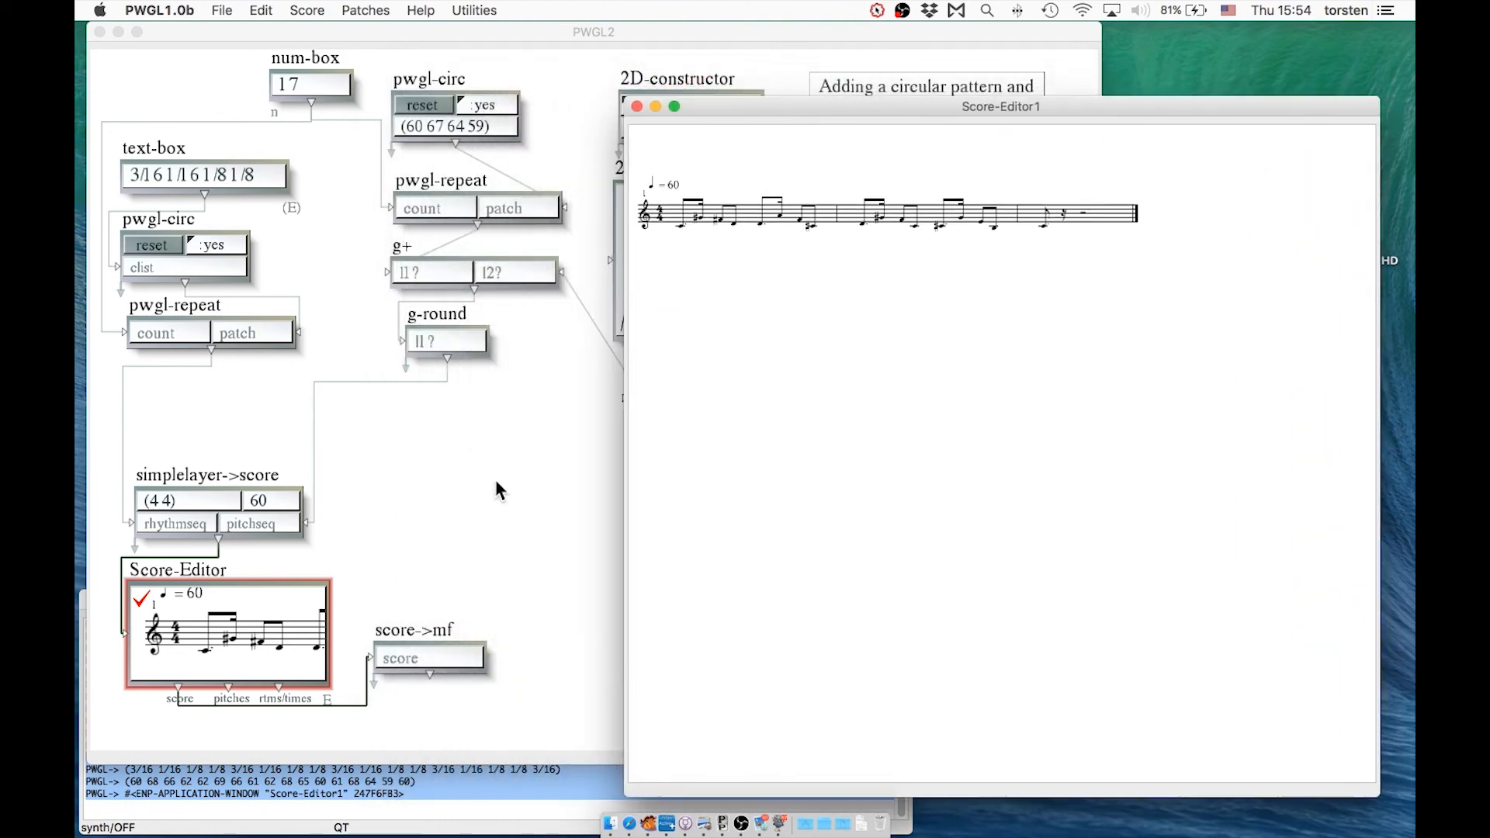
pyautogui.click(497, 482)
pyautogui.doubleClick(708, 226)
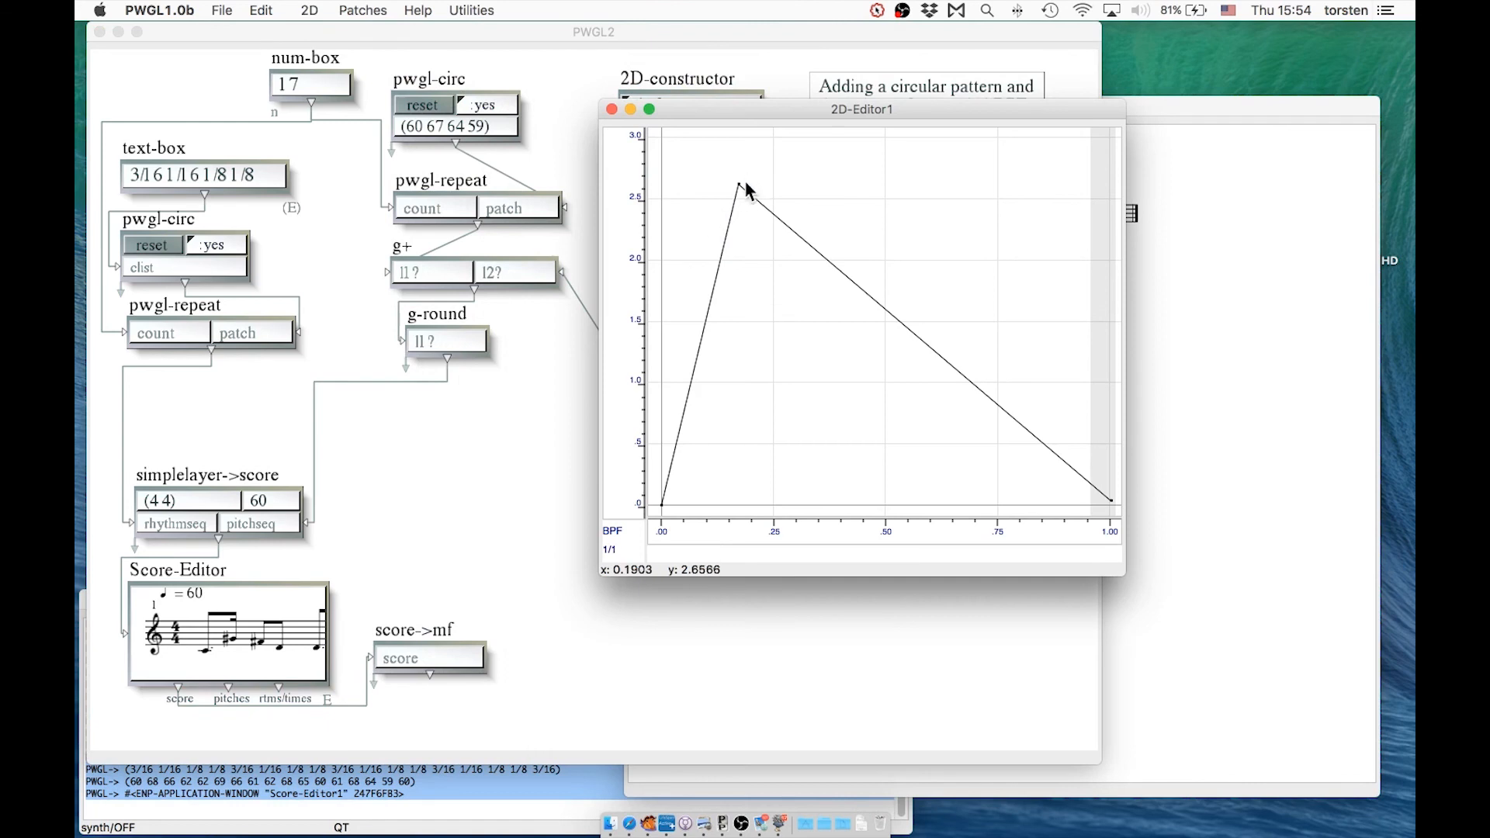
pyautogui.moveTo(739, 184); pyautogui.dragTo(783, 180)
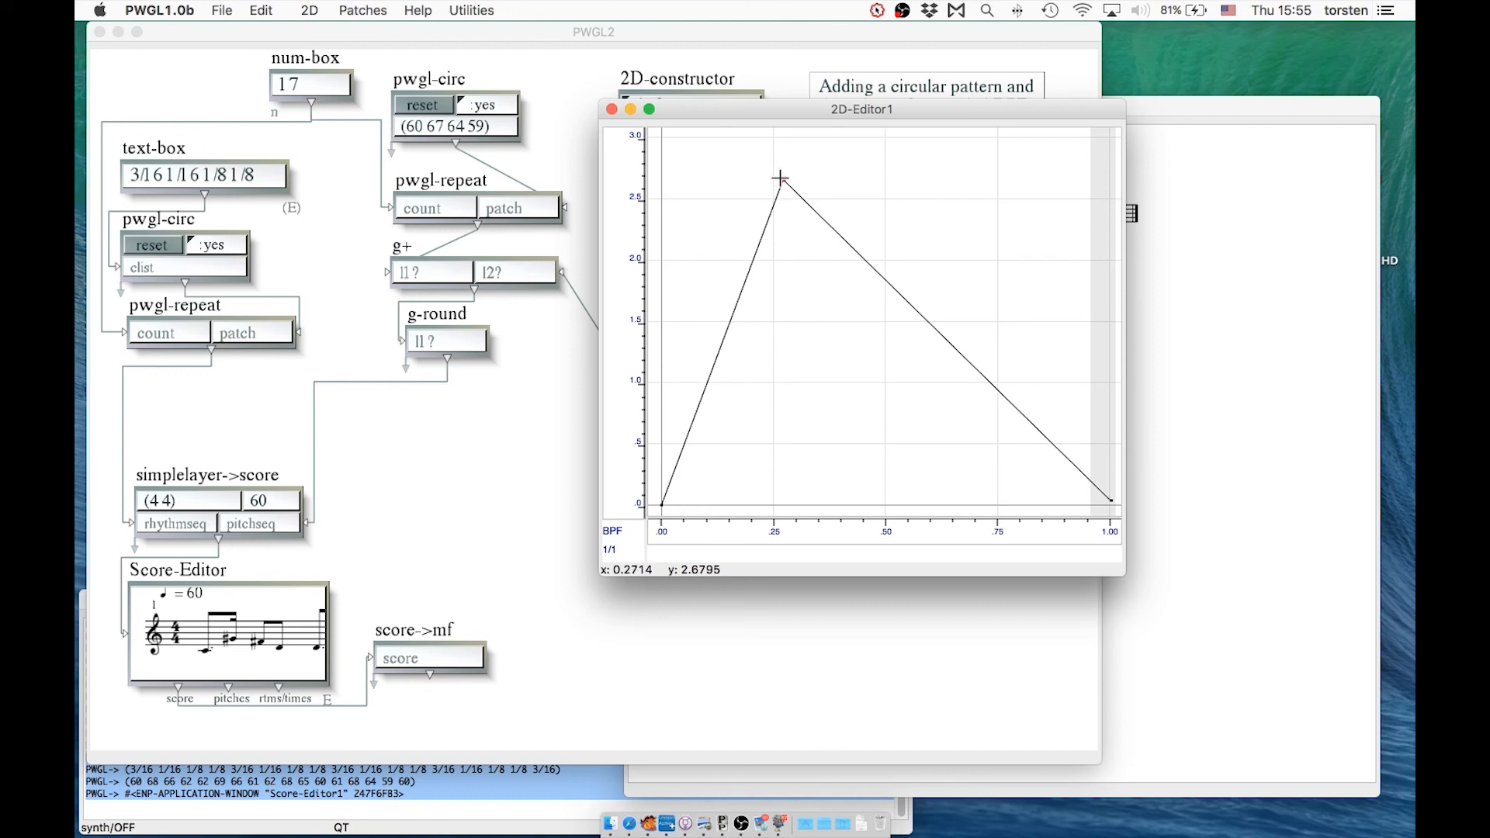
pyautogui.moveTo(780, 178); pyautogui.dragTo(954, 191)
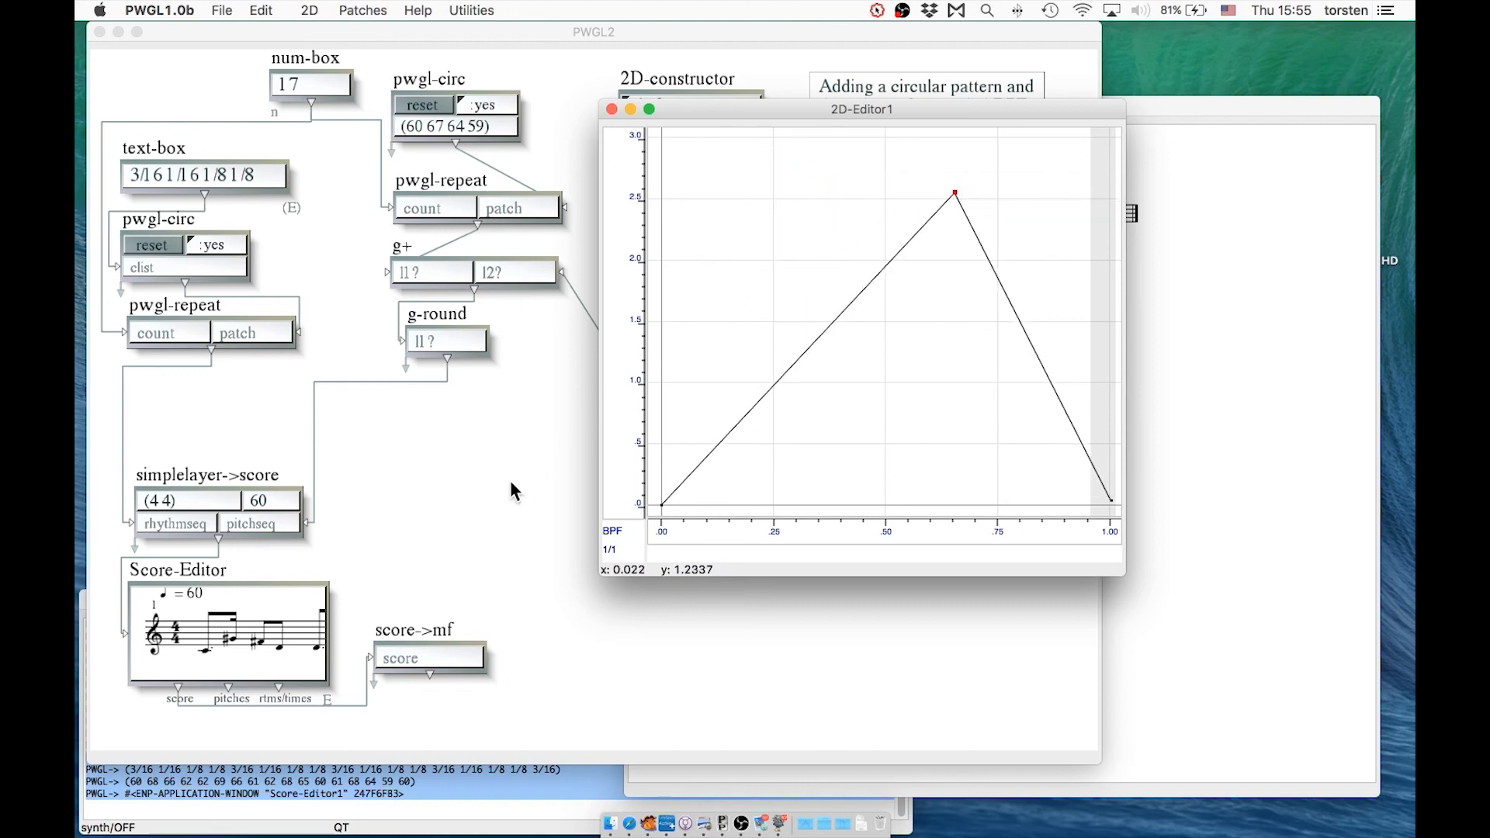
# Step: Re-evaluate the Score-Editor box with the changed BPF and play the updated score in its separate window
pyautogui.click(389, 525)
pyautogui.click(314, 602)
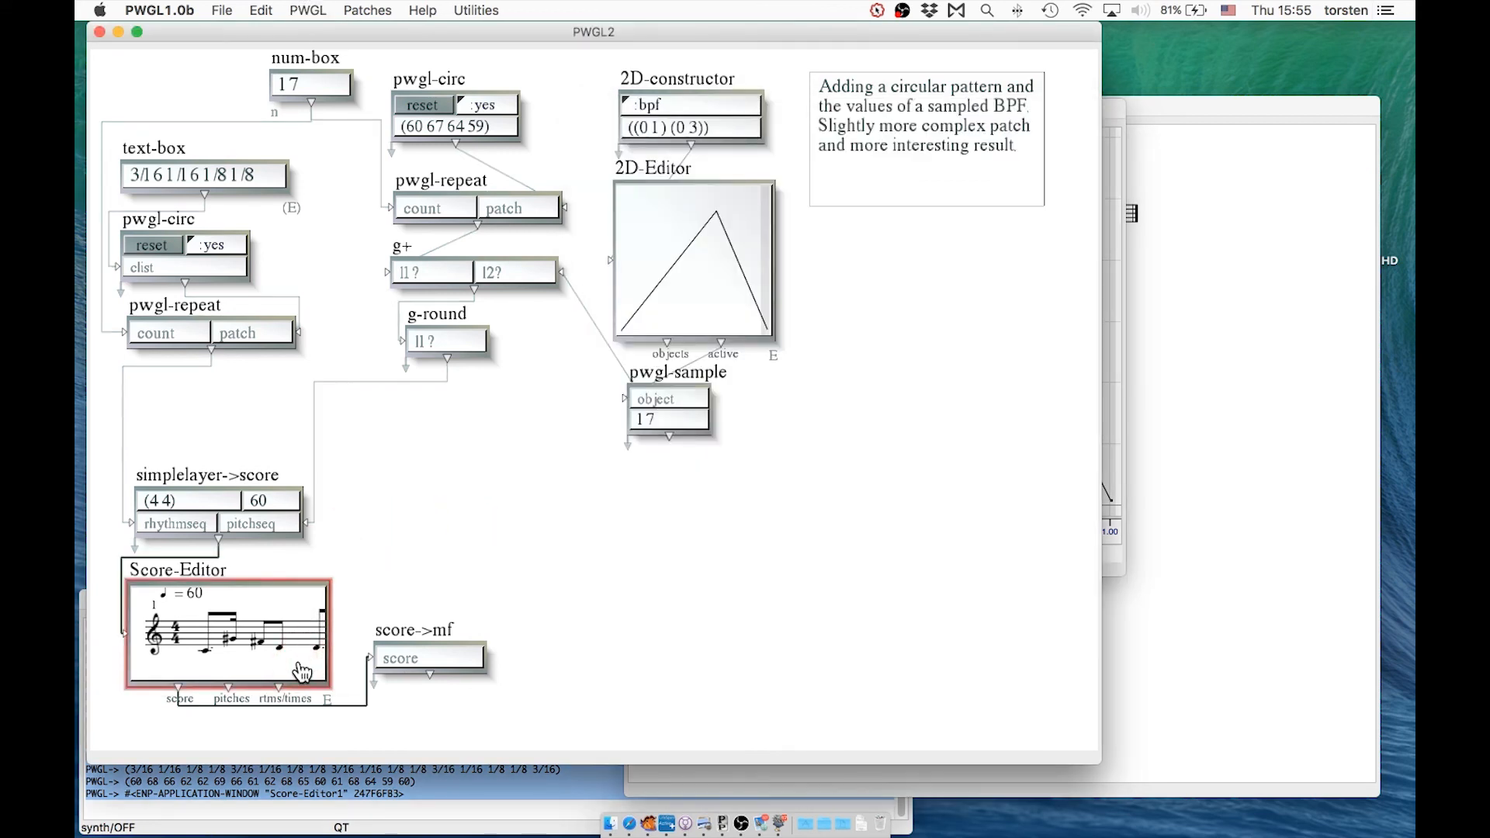
pyautogui.press('v')
pyautogui.click(1233, 499)
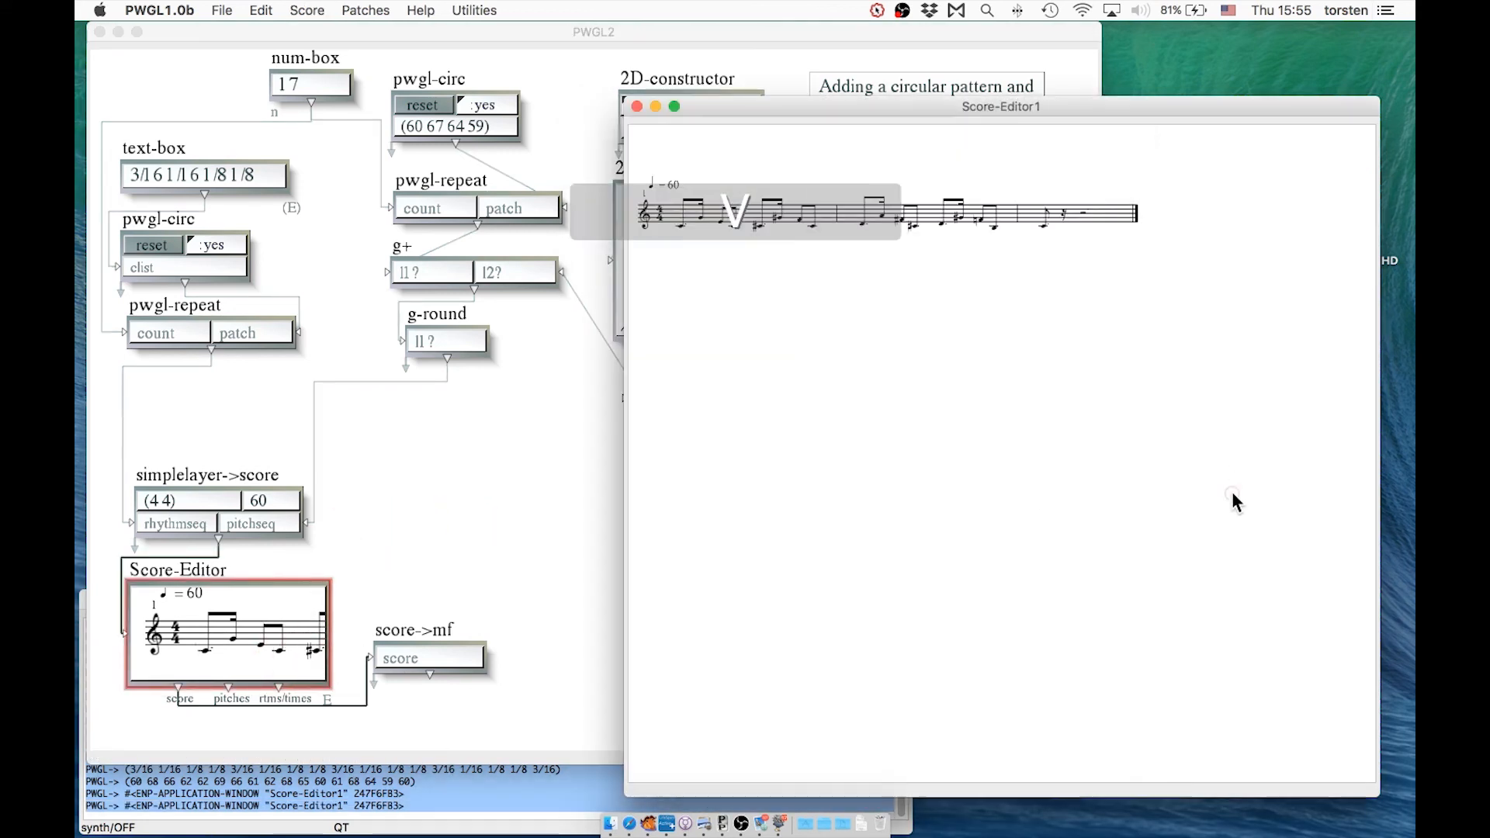
pyautogui.press('space')
pyautogui.click(574, 529)
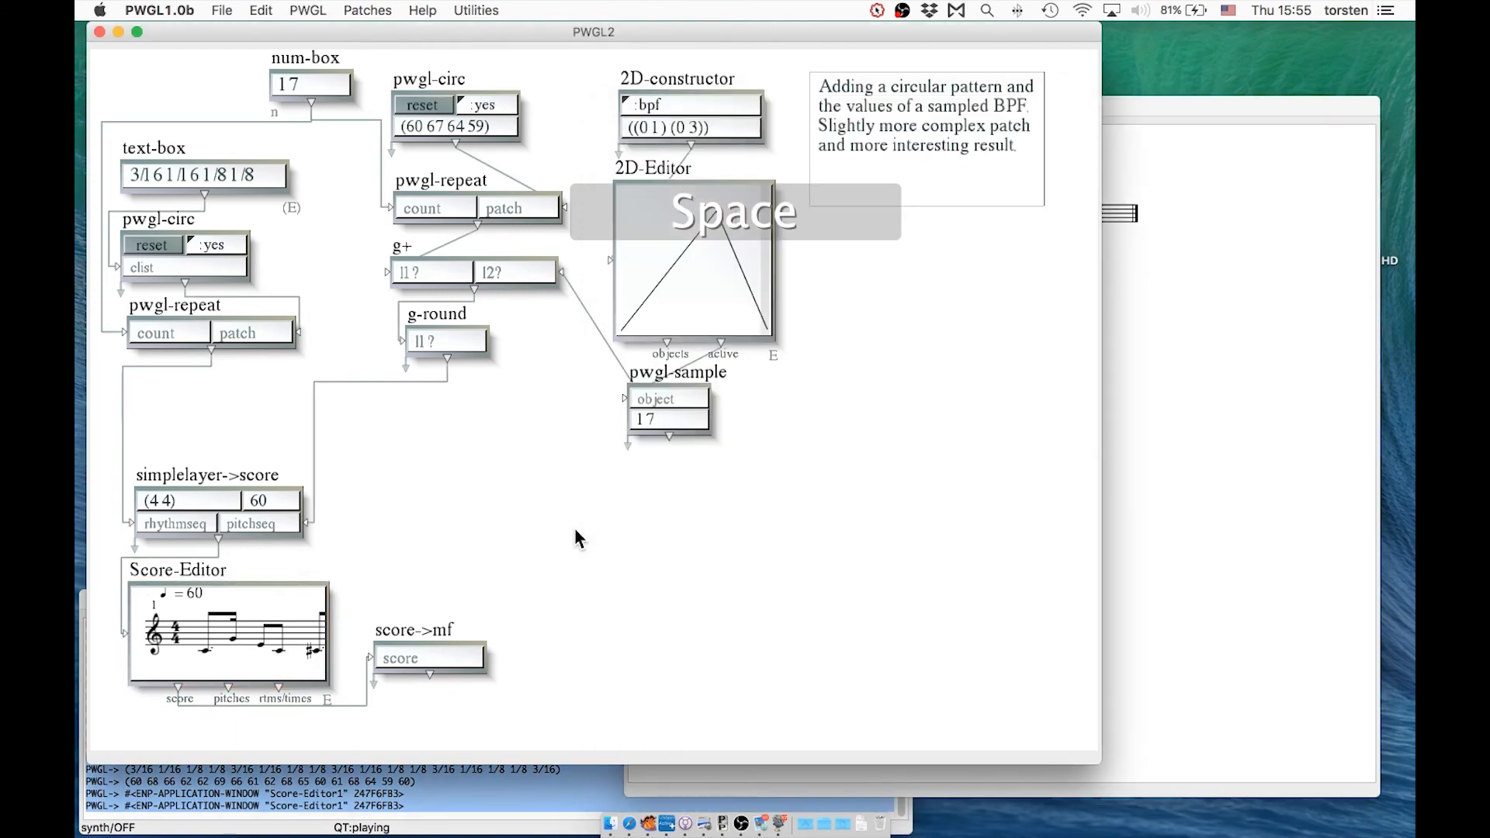
pyautogui.click(1212, 486)
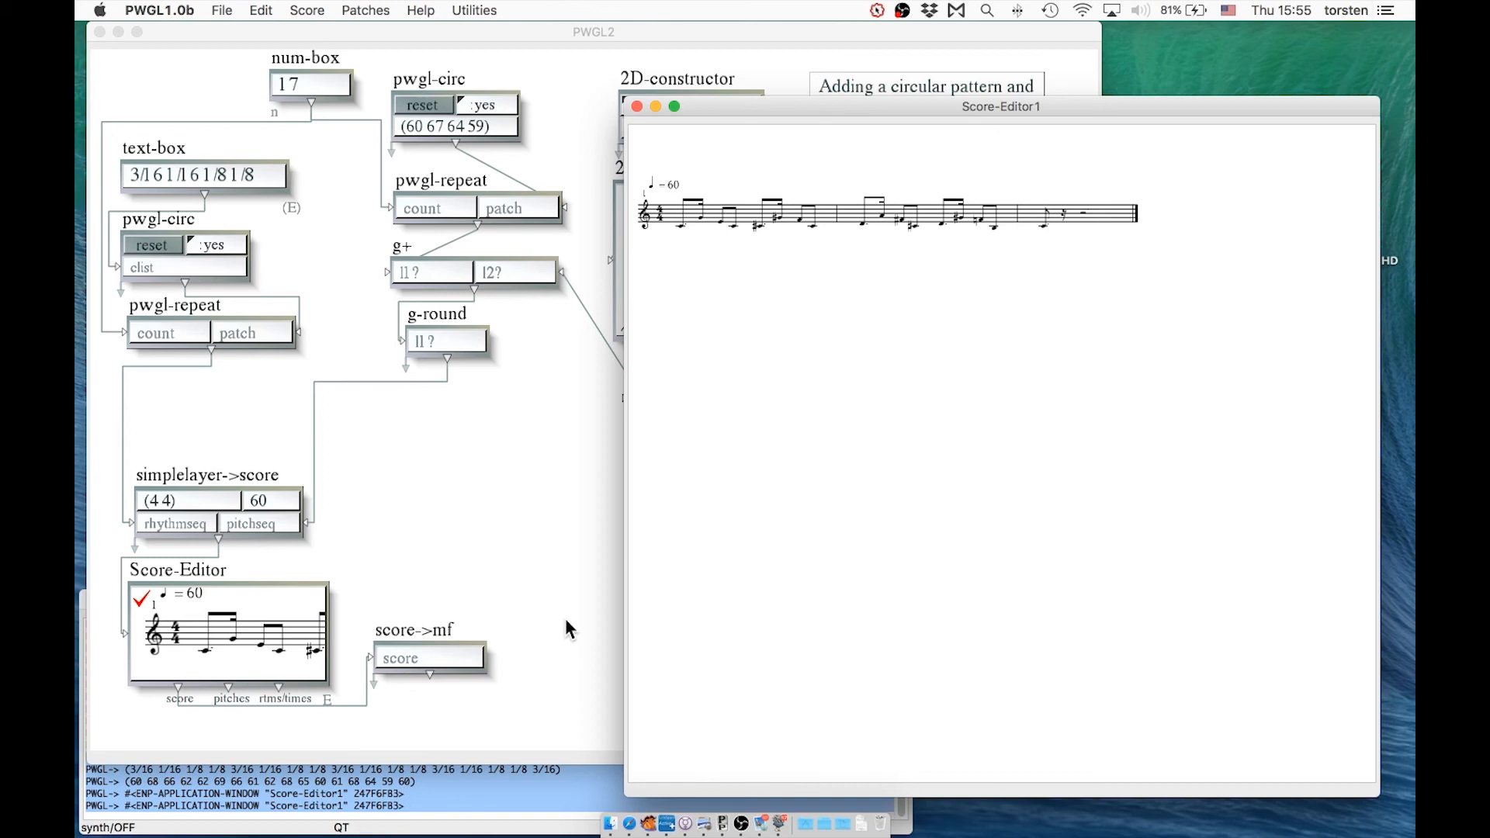
# Step: Return to the patch and select the score->mf box connected to the Score-Editor's score output
pyautogui.click(566, 620)
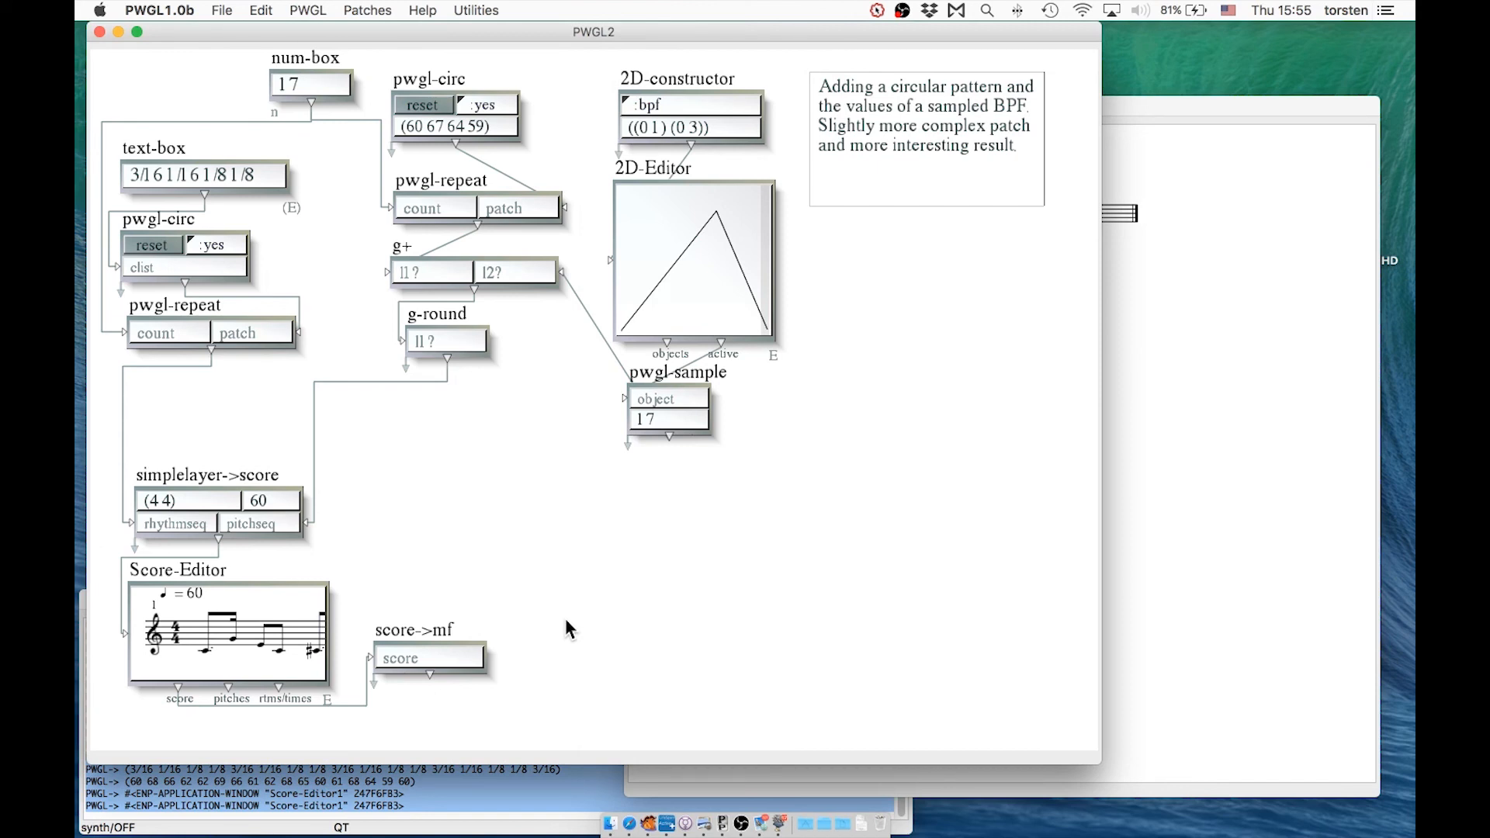
pyautogui.click(387, 630)
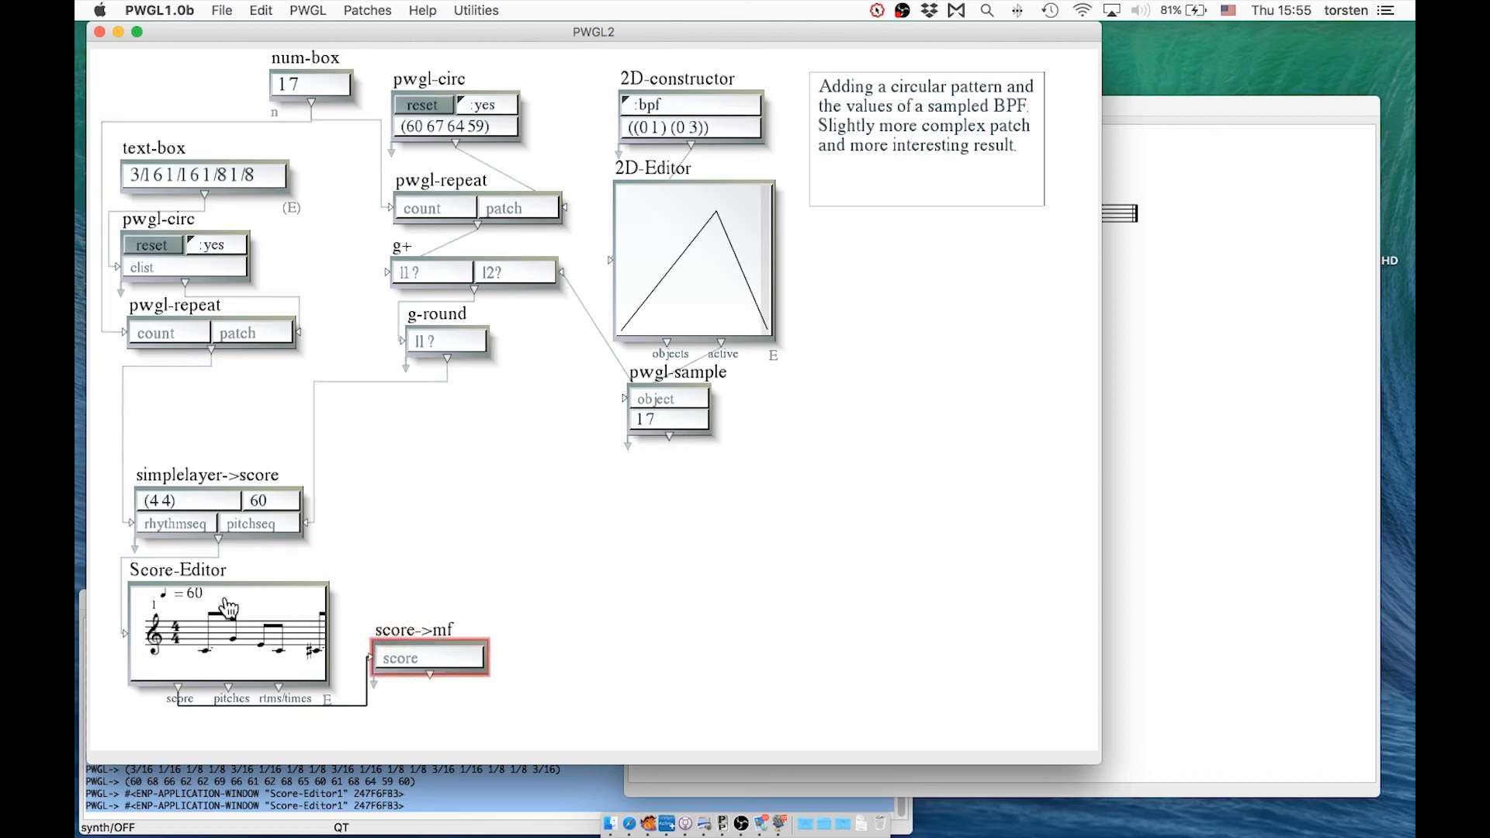